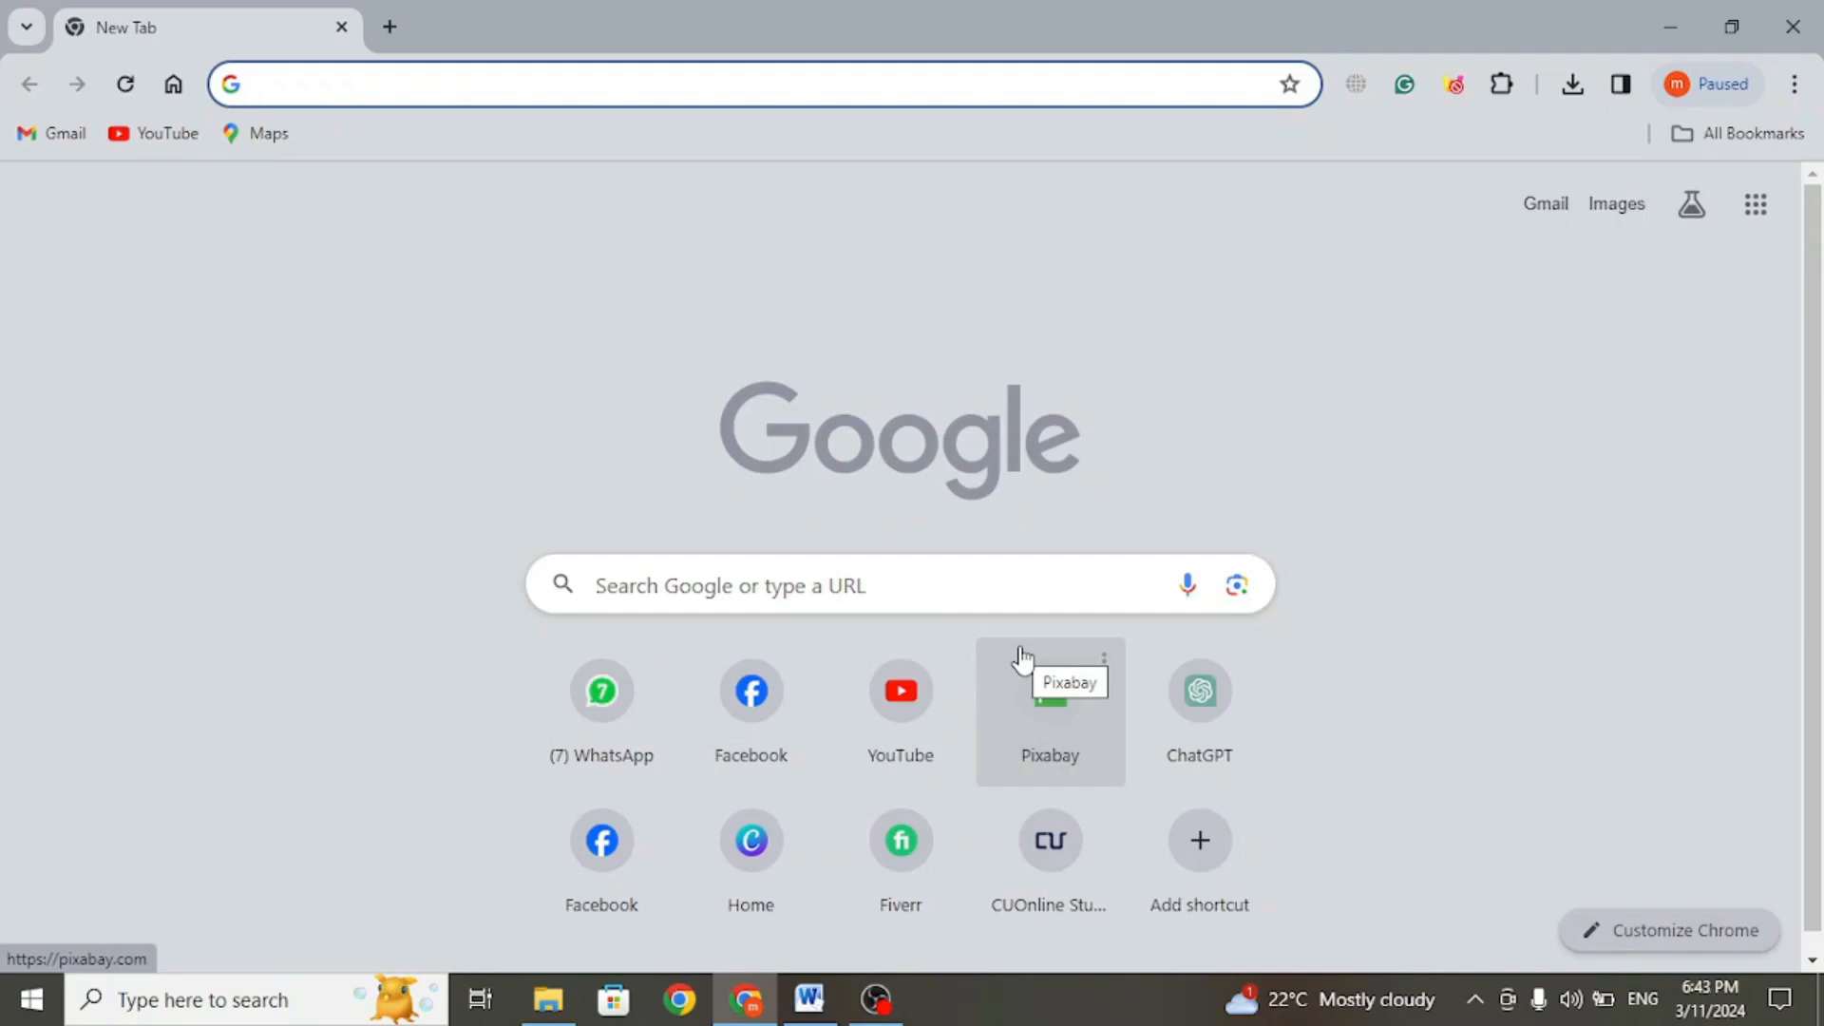
# - Open fiverr.com and search its services for "business plan"
pyautogui.write('fiverr.com')
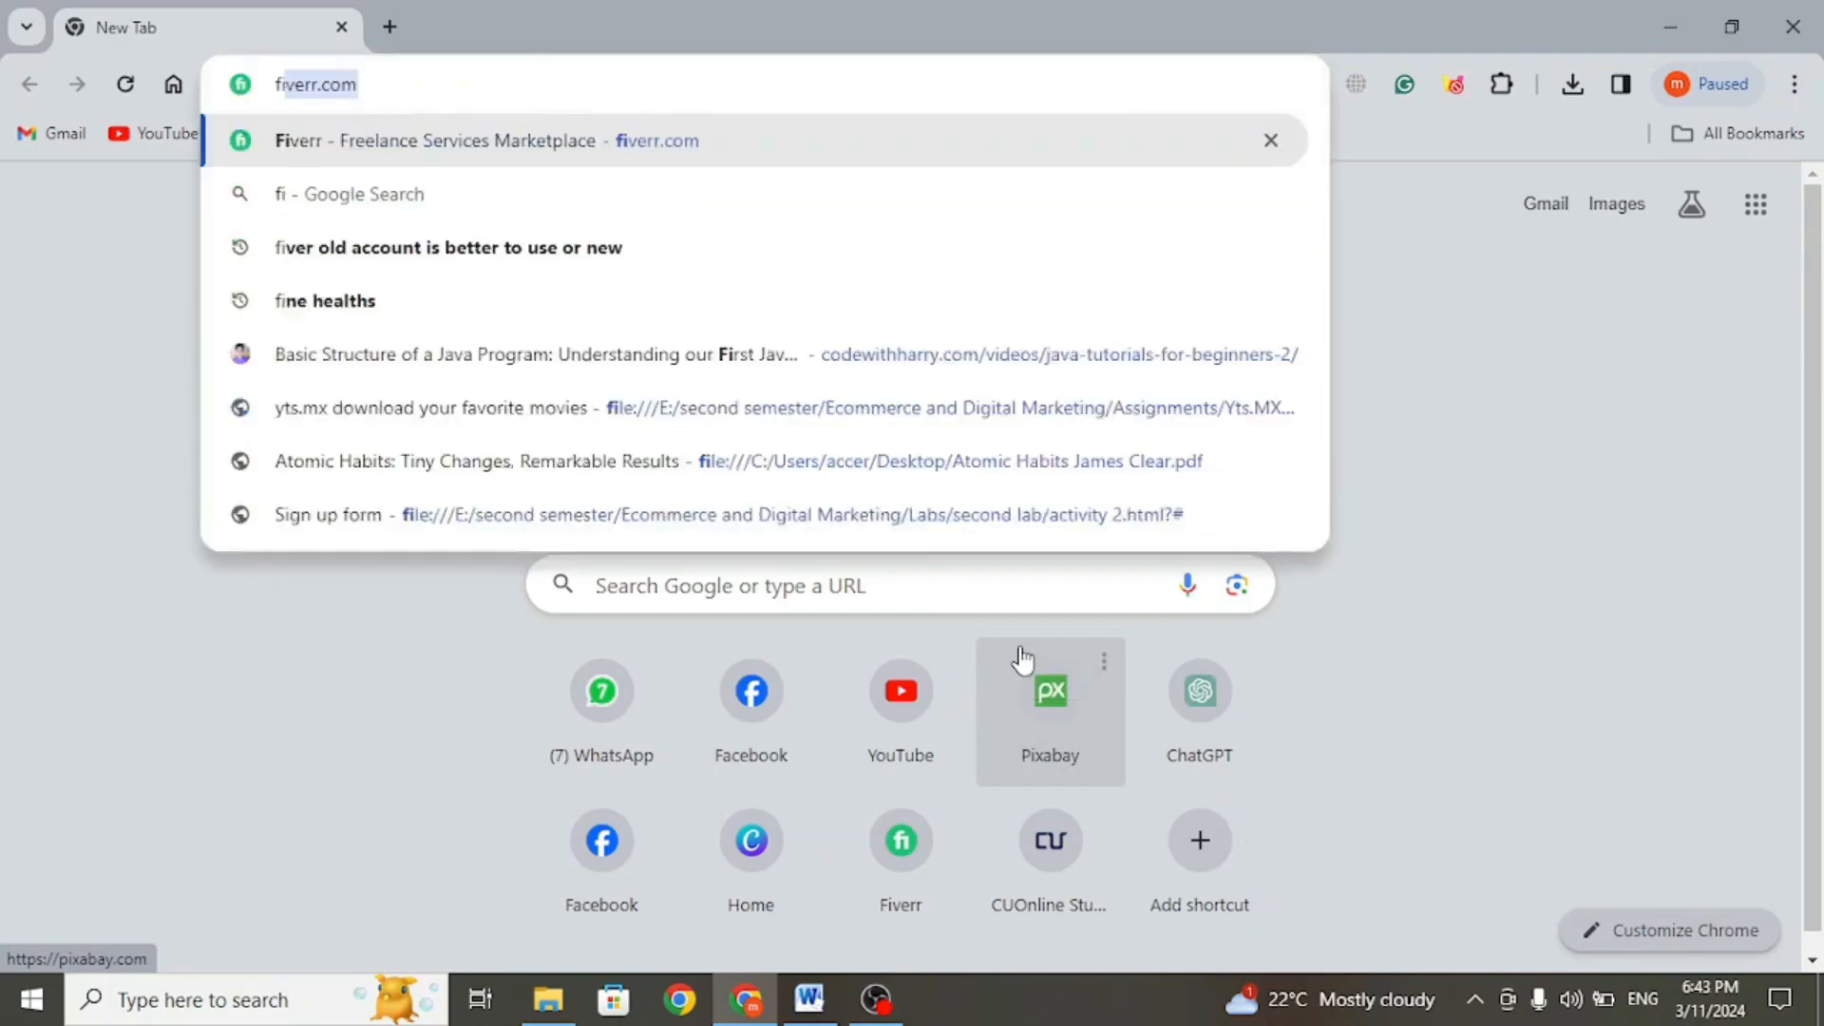
pyautogui.press('Return')
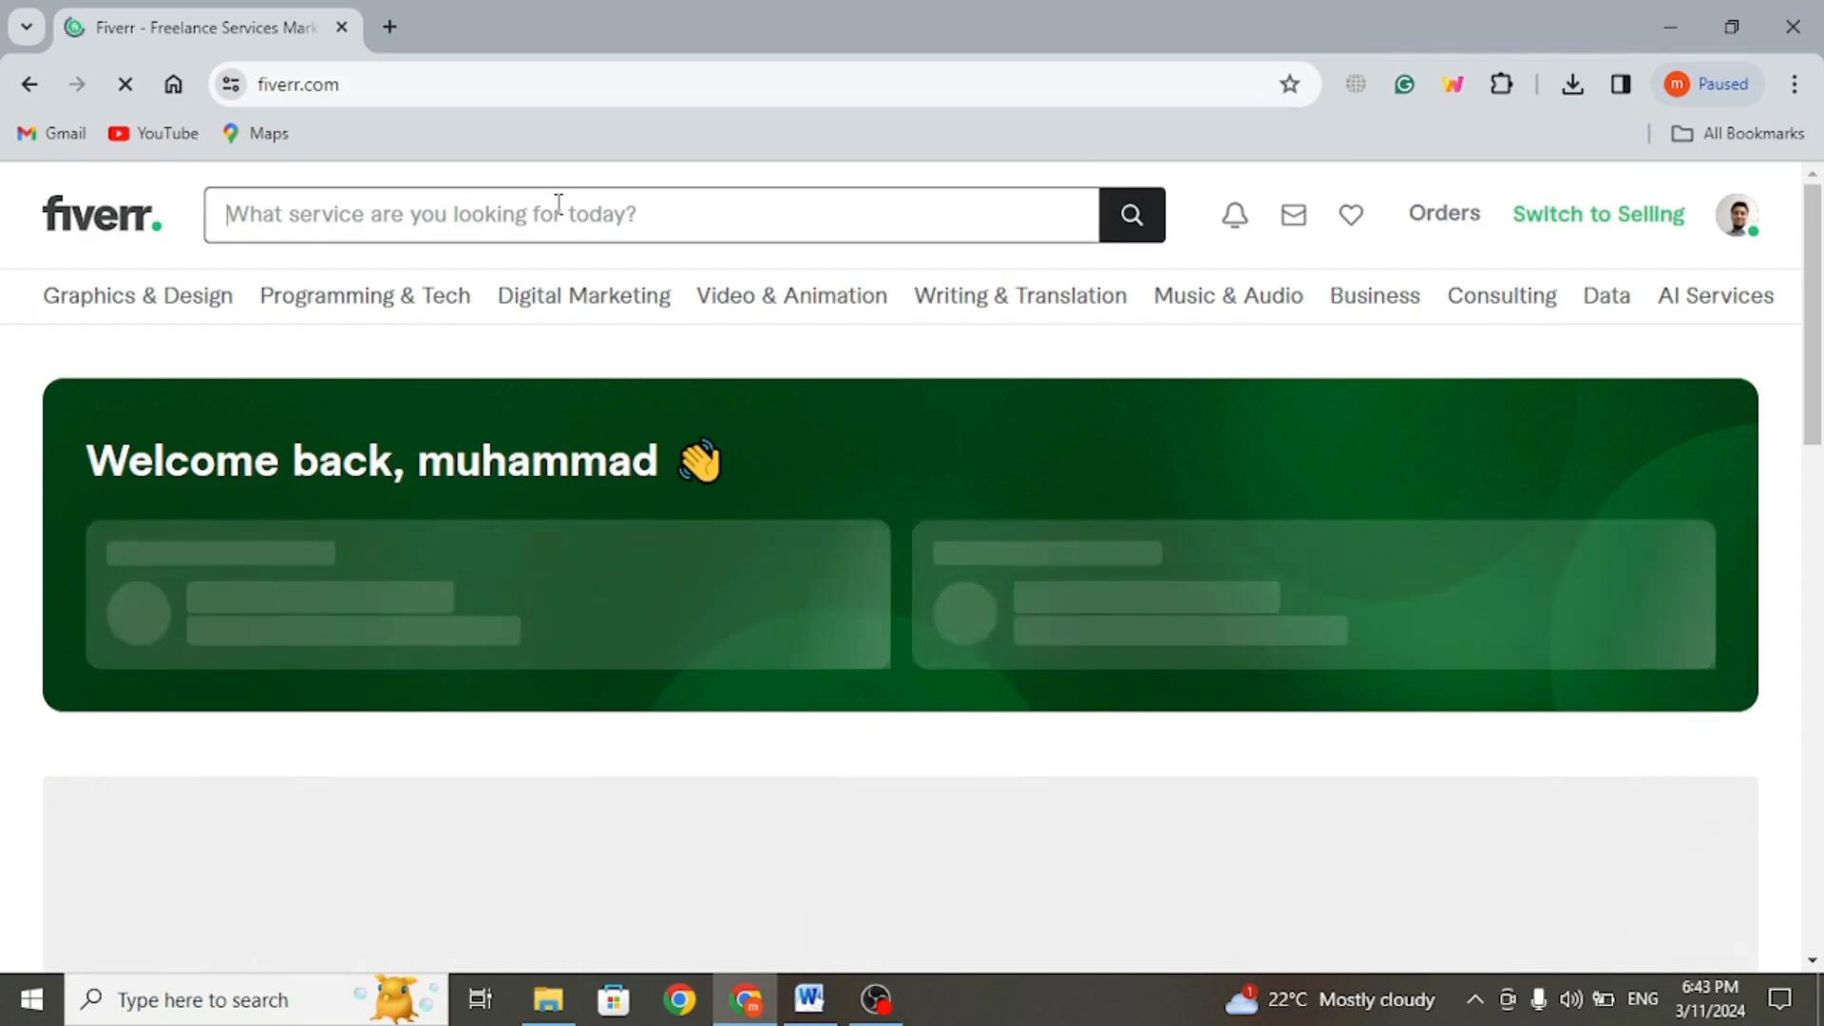
pyautogui.click(559, 204)
pyautogui.write('busine')
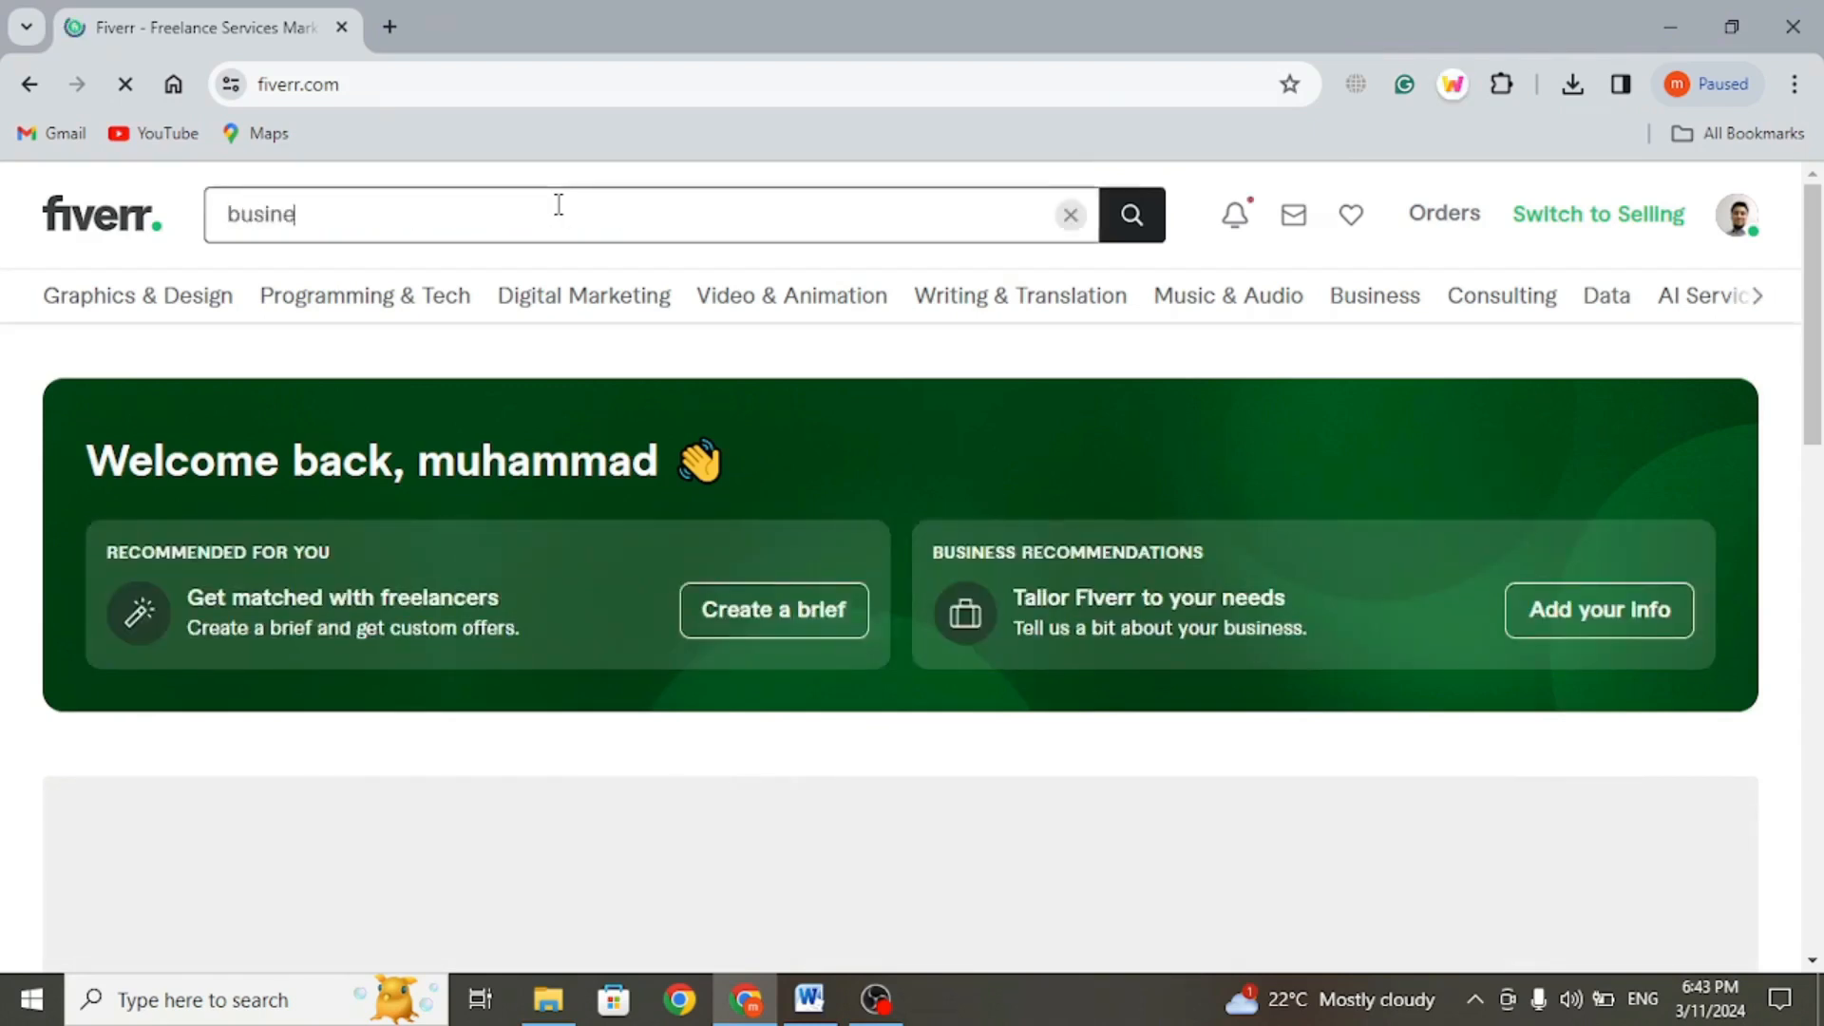
pyautogui.write('ss plan')
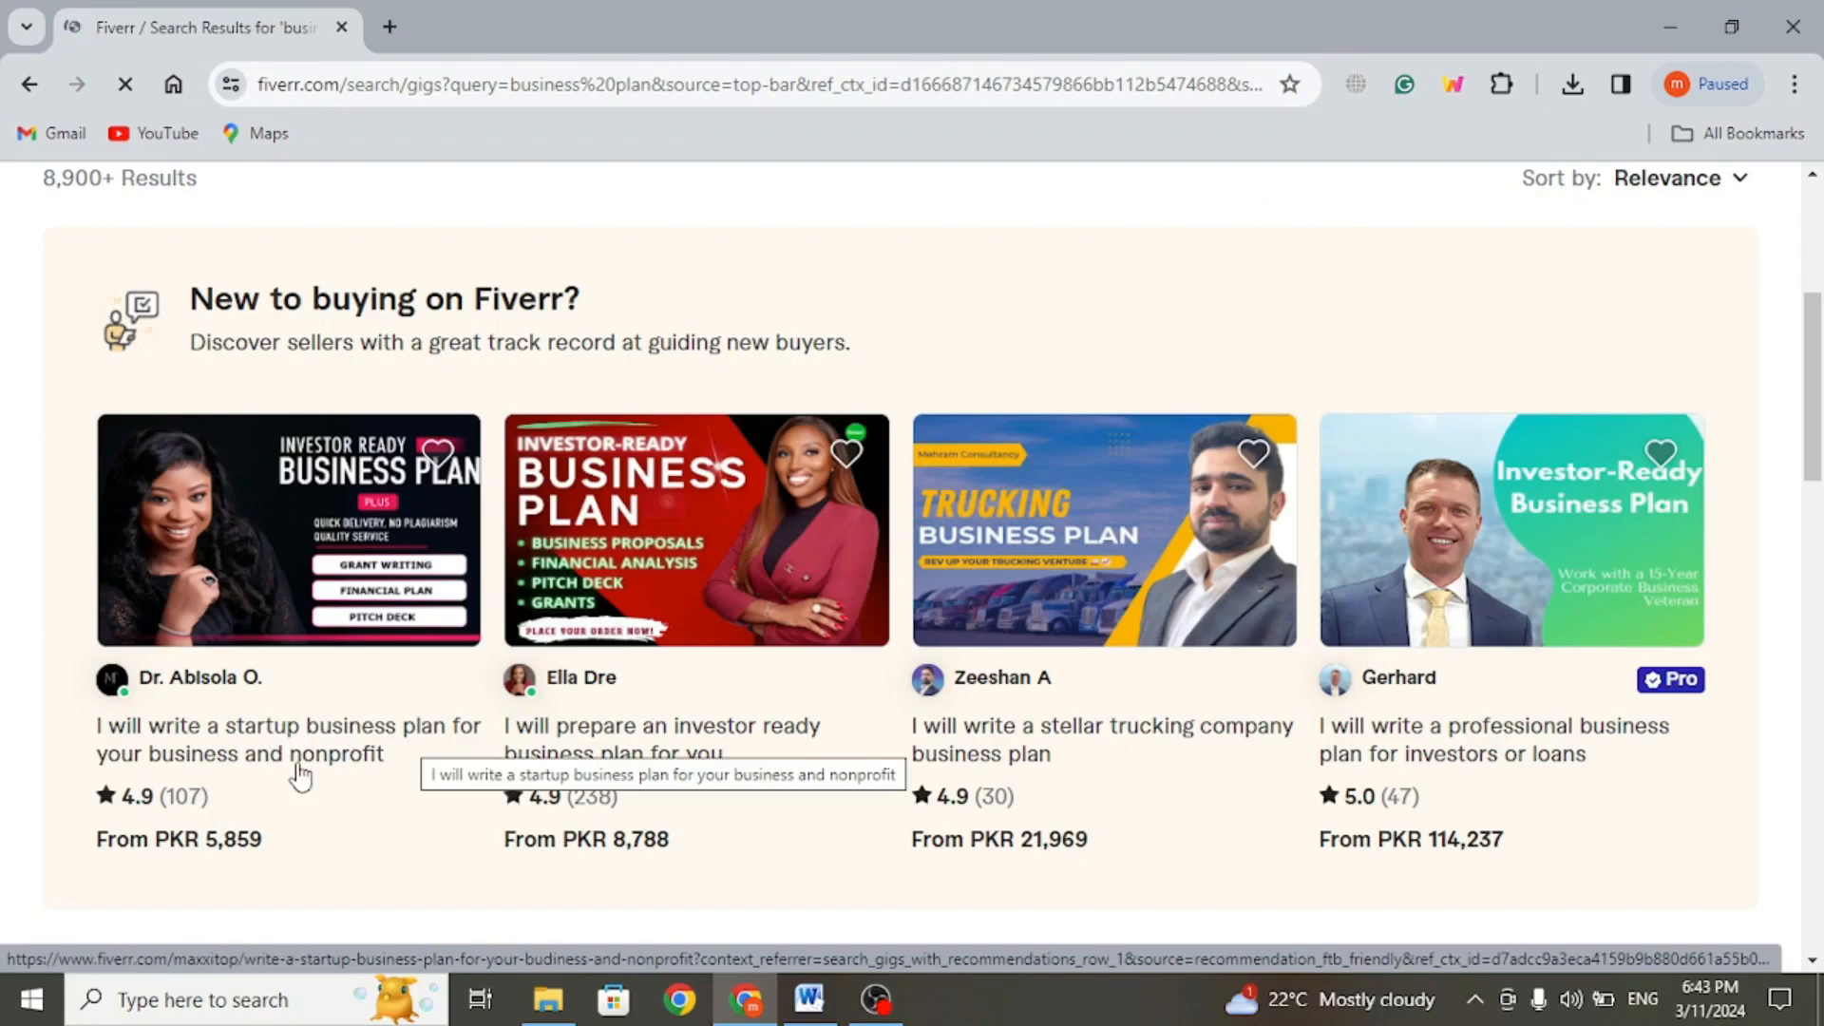
# - Examine the business plan gigs in the search results, comparing their titles, ratings and starting prices
pyautogui.scroll(-1, 167, 789)
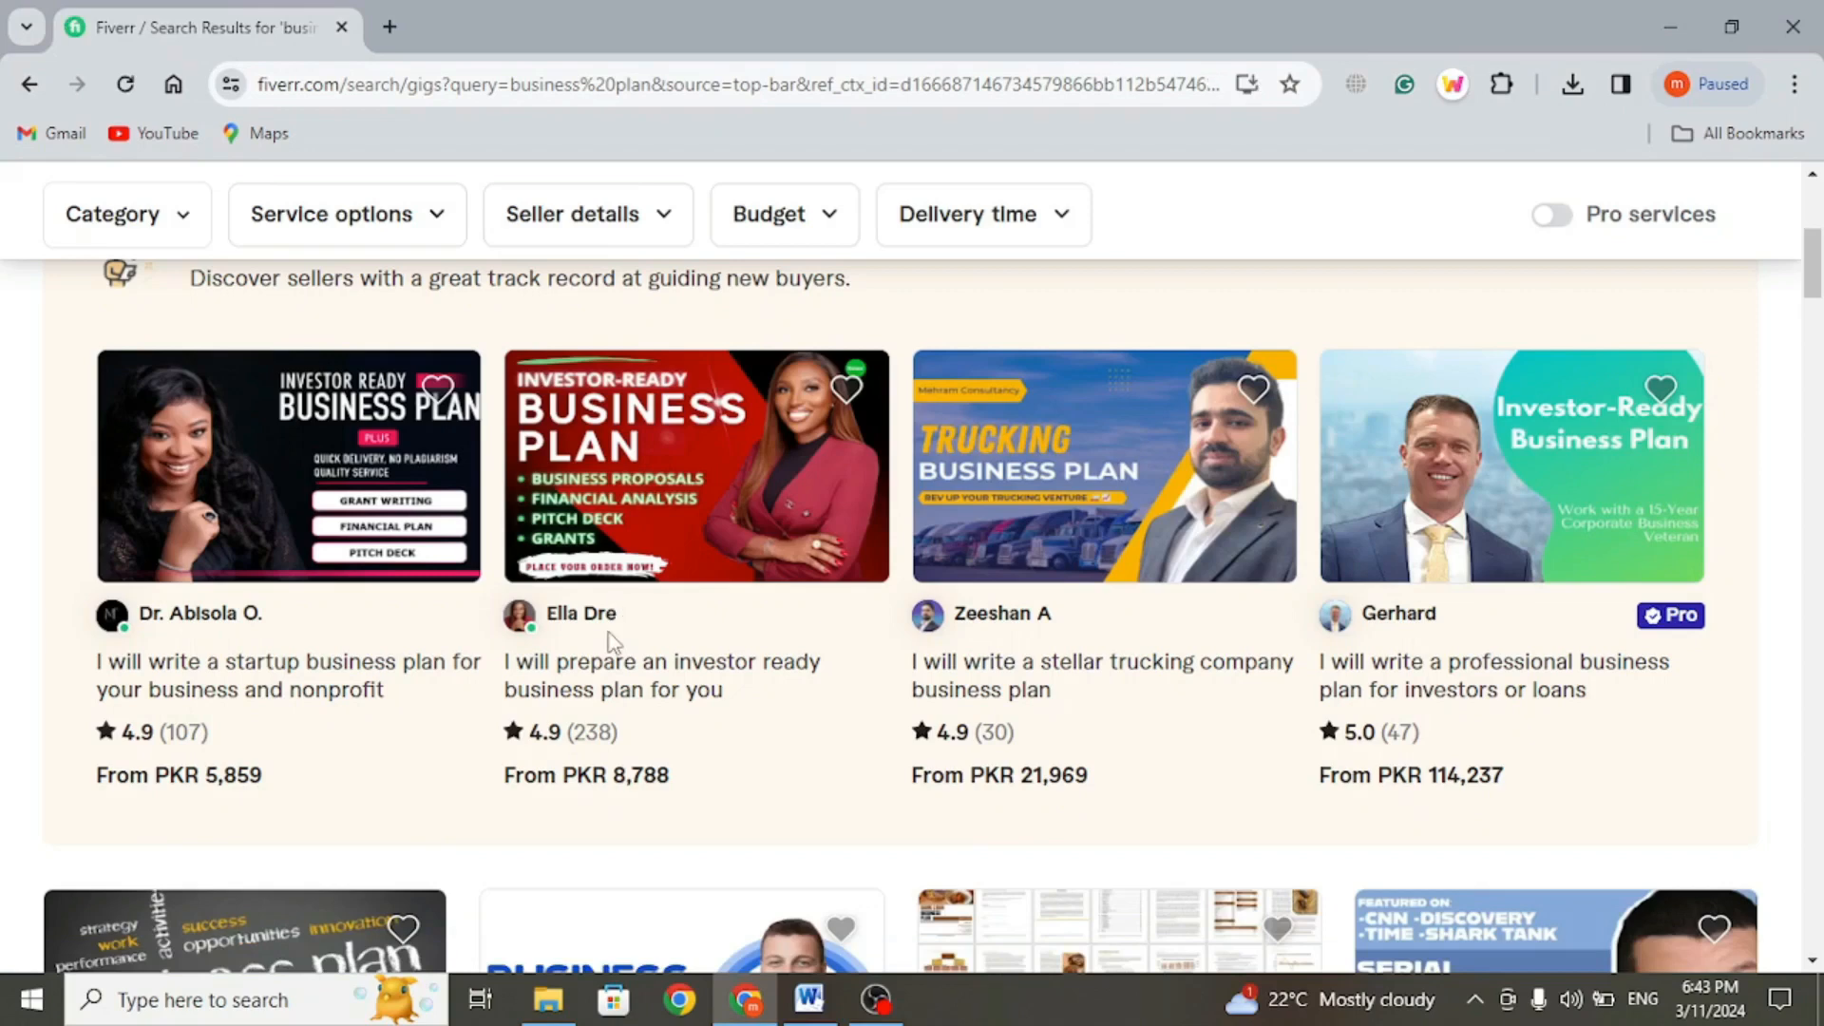
pyautogui.scroll(-2, 1024, 738)
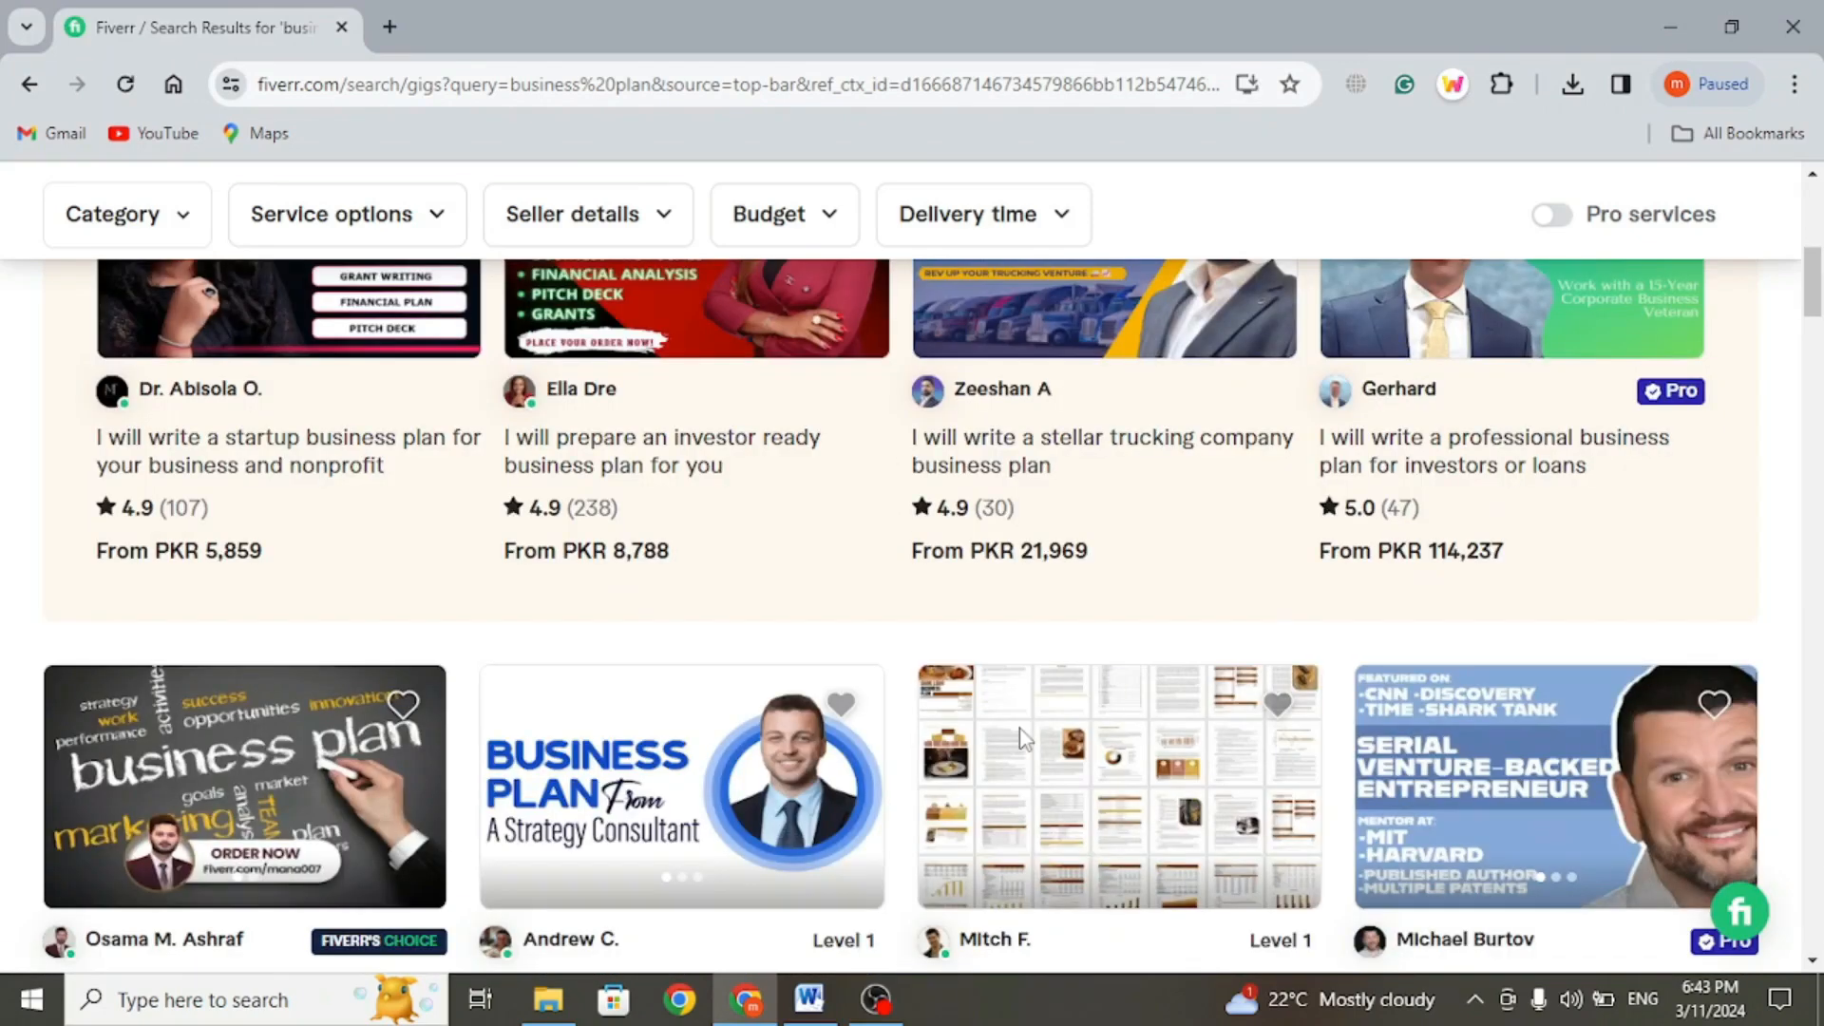
pyautogui.scroll(3, 1025, 738)
pyautogui.scroll(1, 1031, 751)
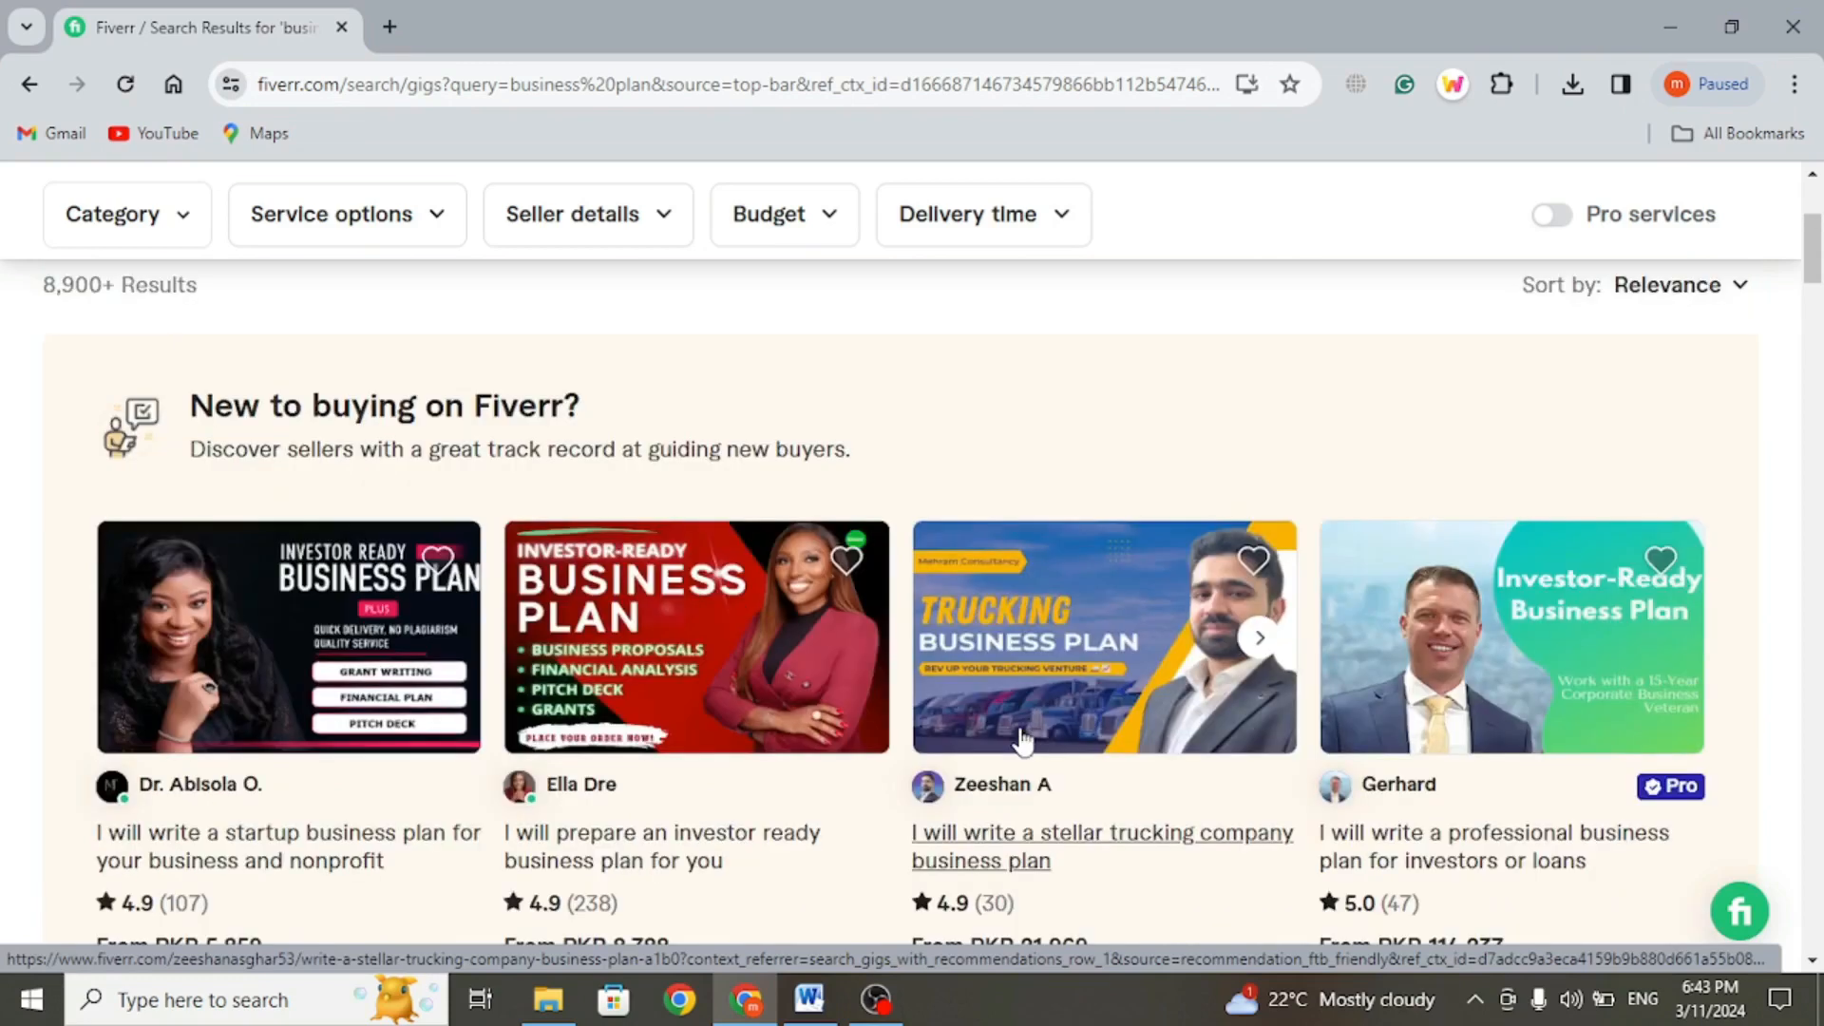
pyautogui.scroll(1, 896, 693)
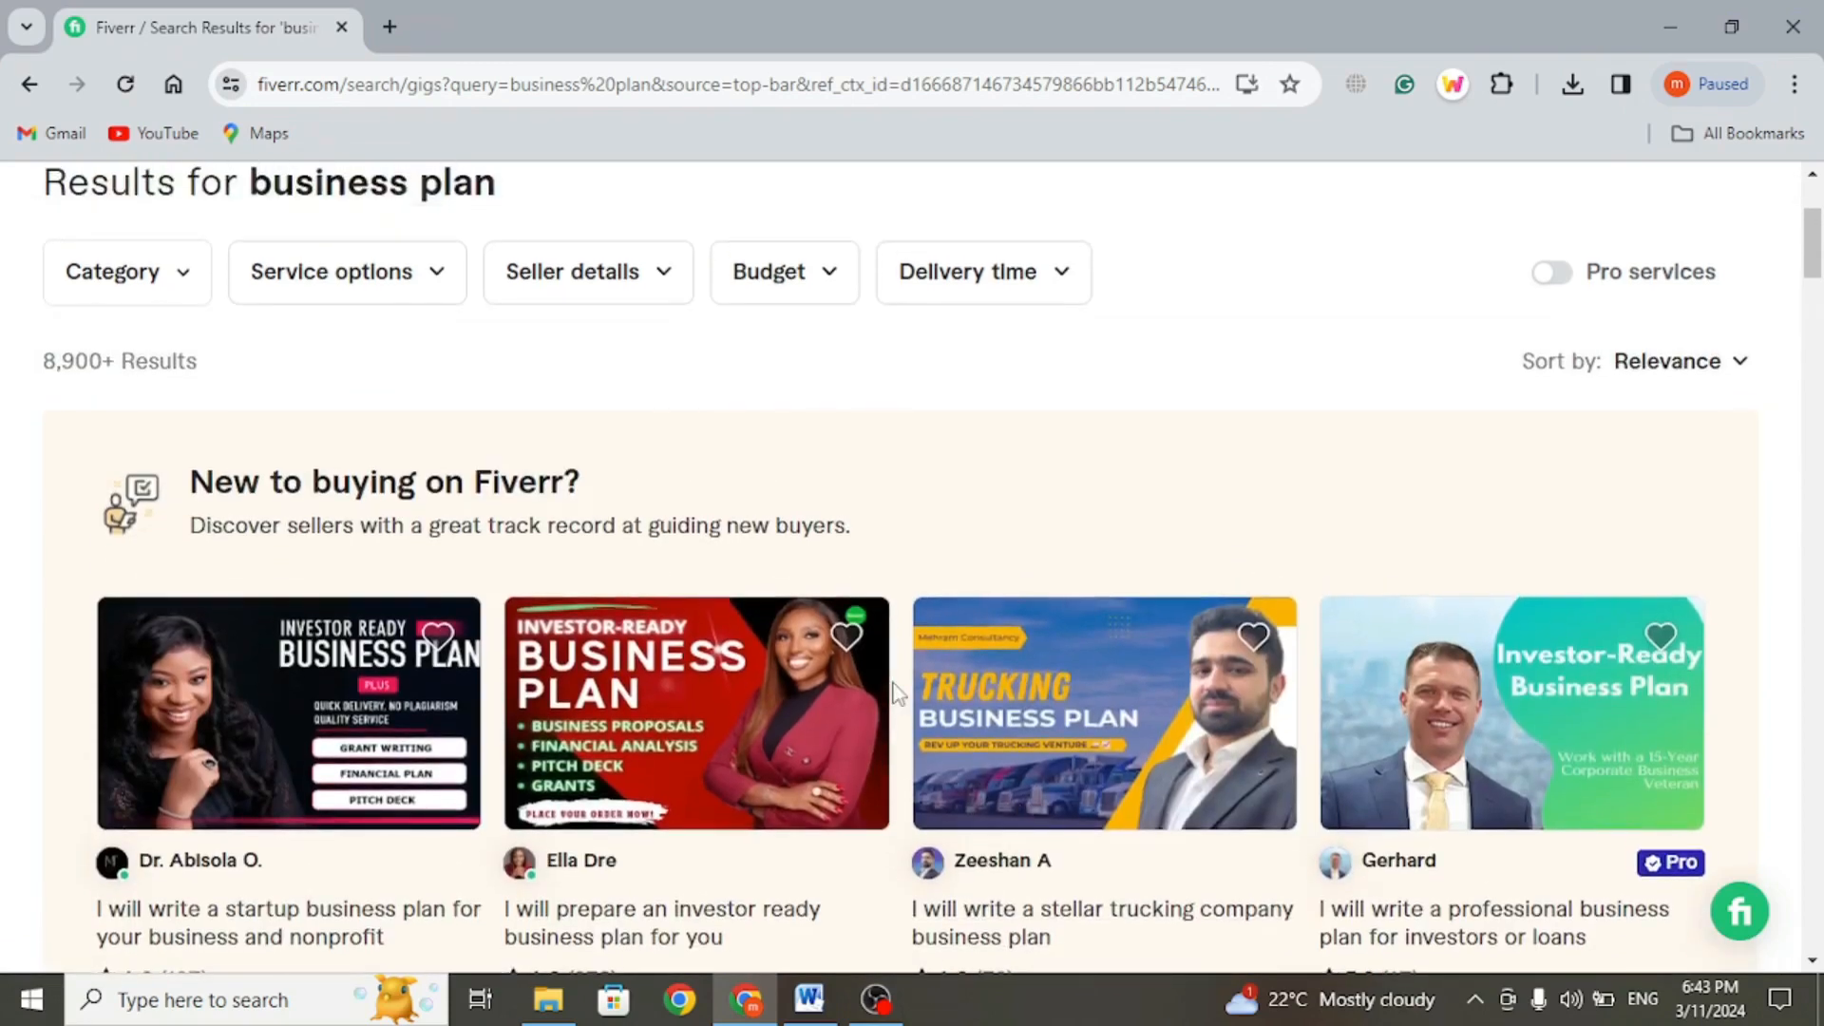
pyautogui.scroll(-3, 896, 694)
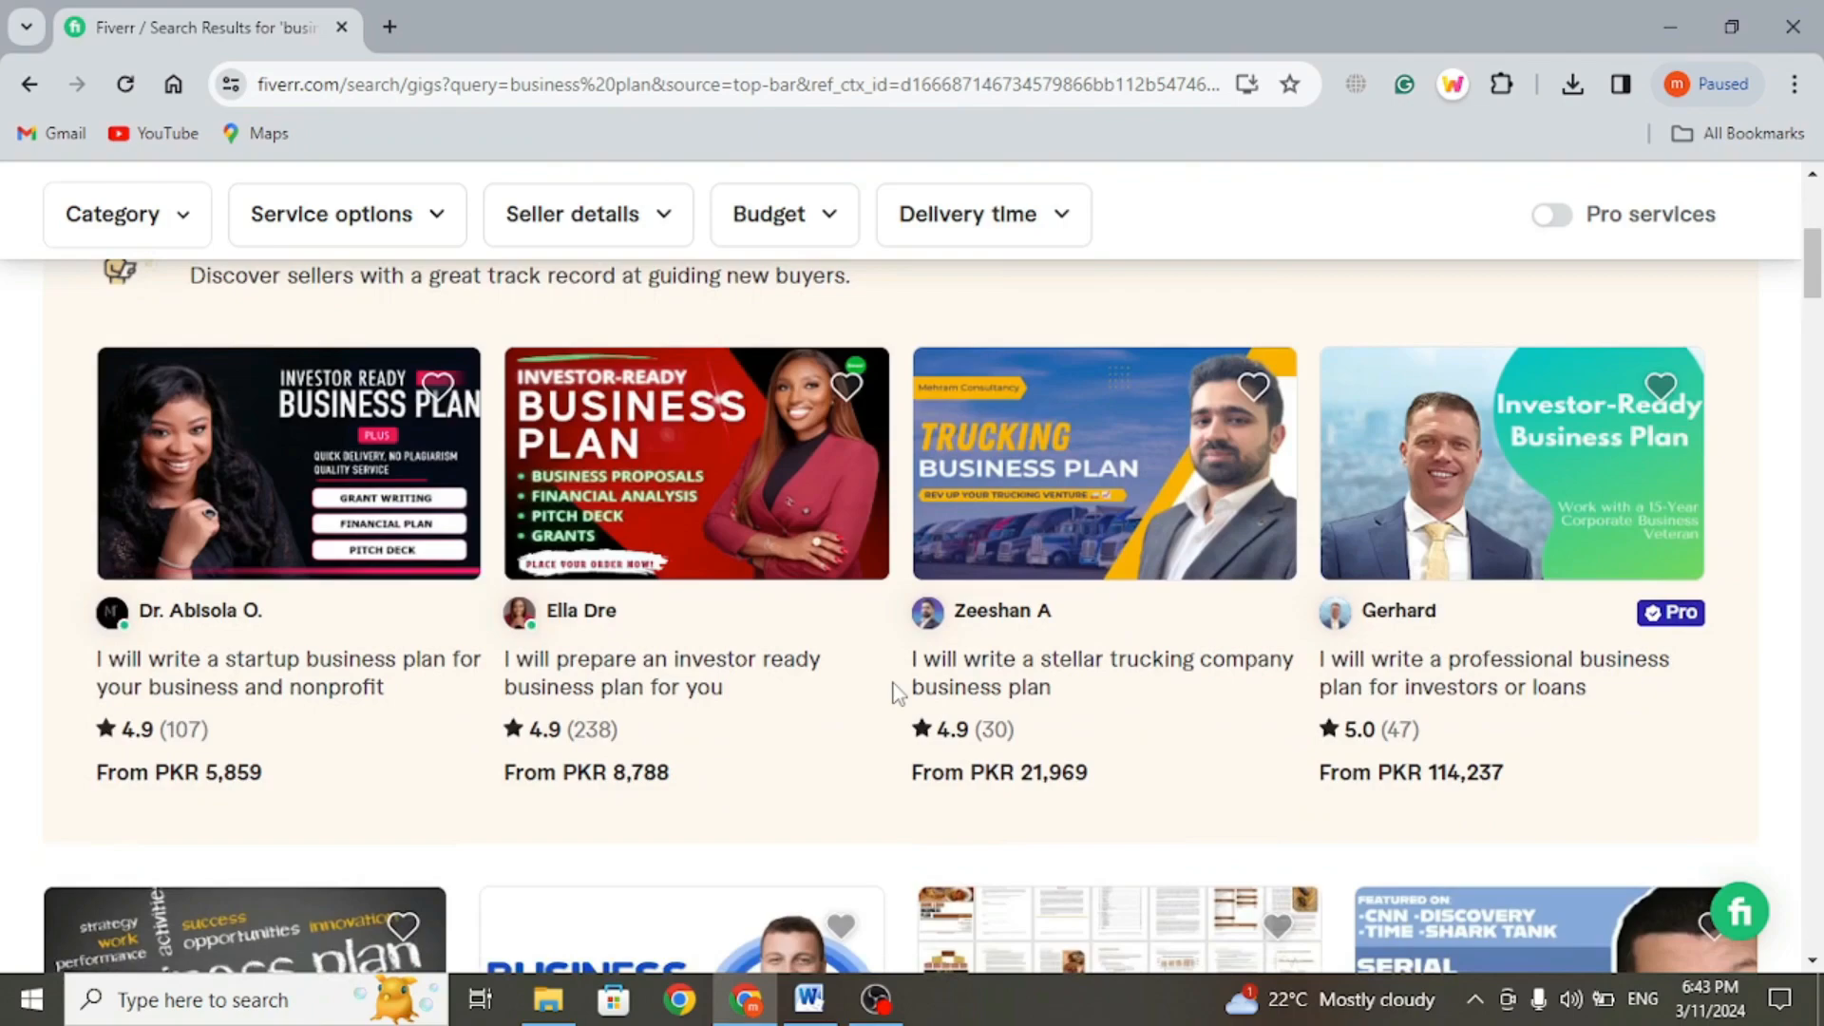
pyautogui.scroll(-3, 895, 693)
pyautogui.scroll(9, 895, 694)
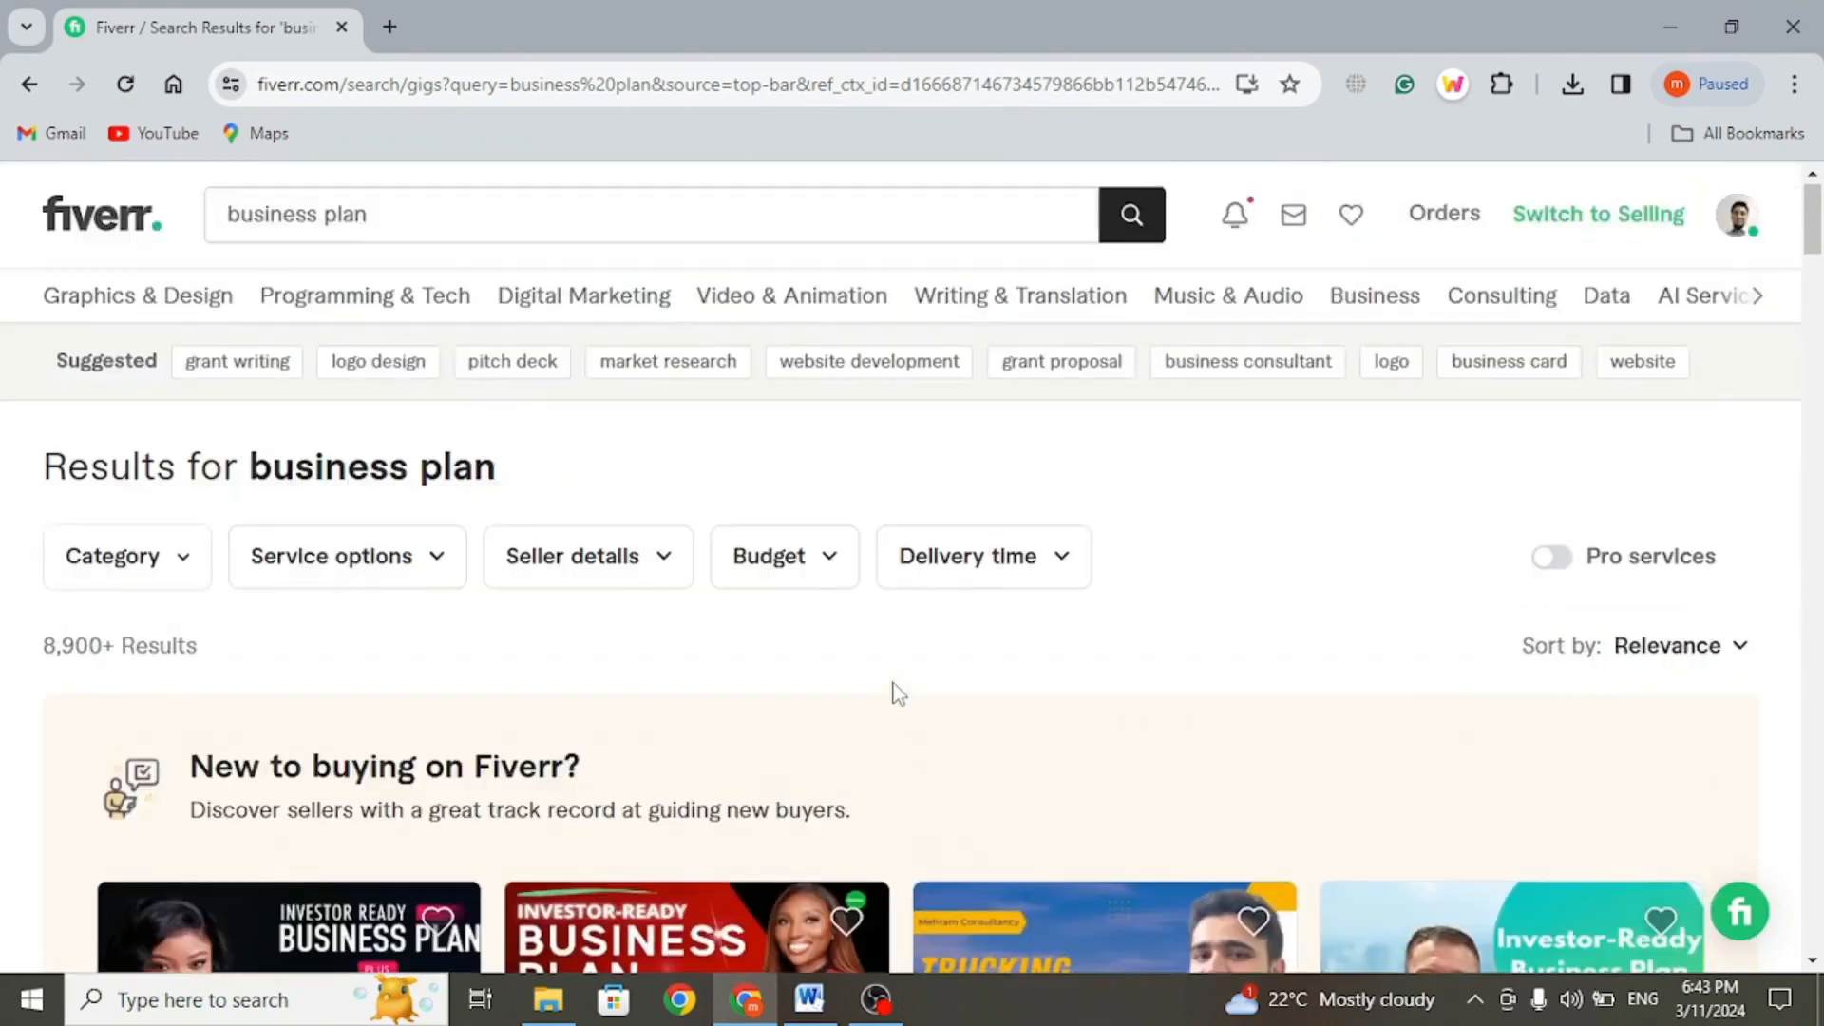
pyautogui.scroll(-8, 896, 694)
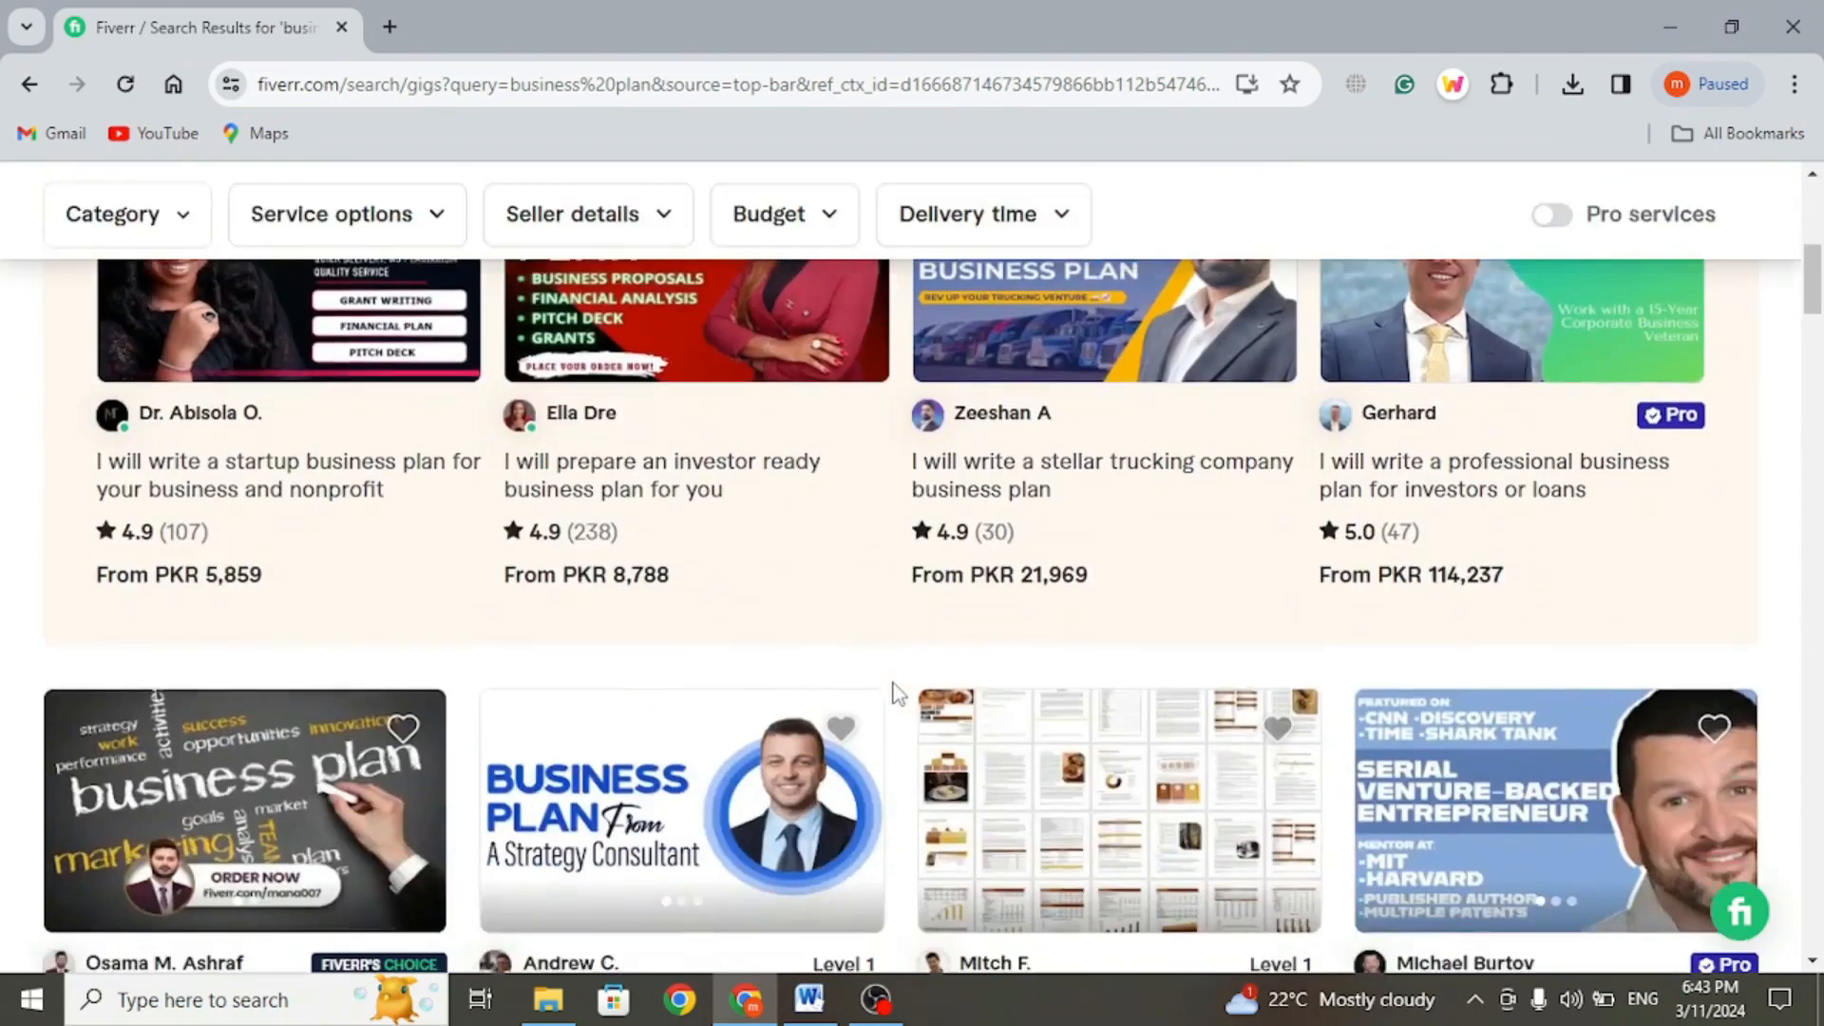
pyautogui.scroll(-1, 896, 693)
pyautogui.scroll(8, 893, 689)
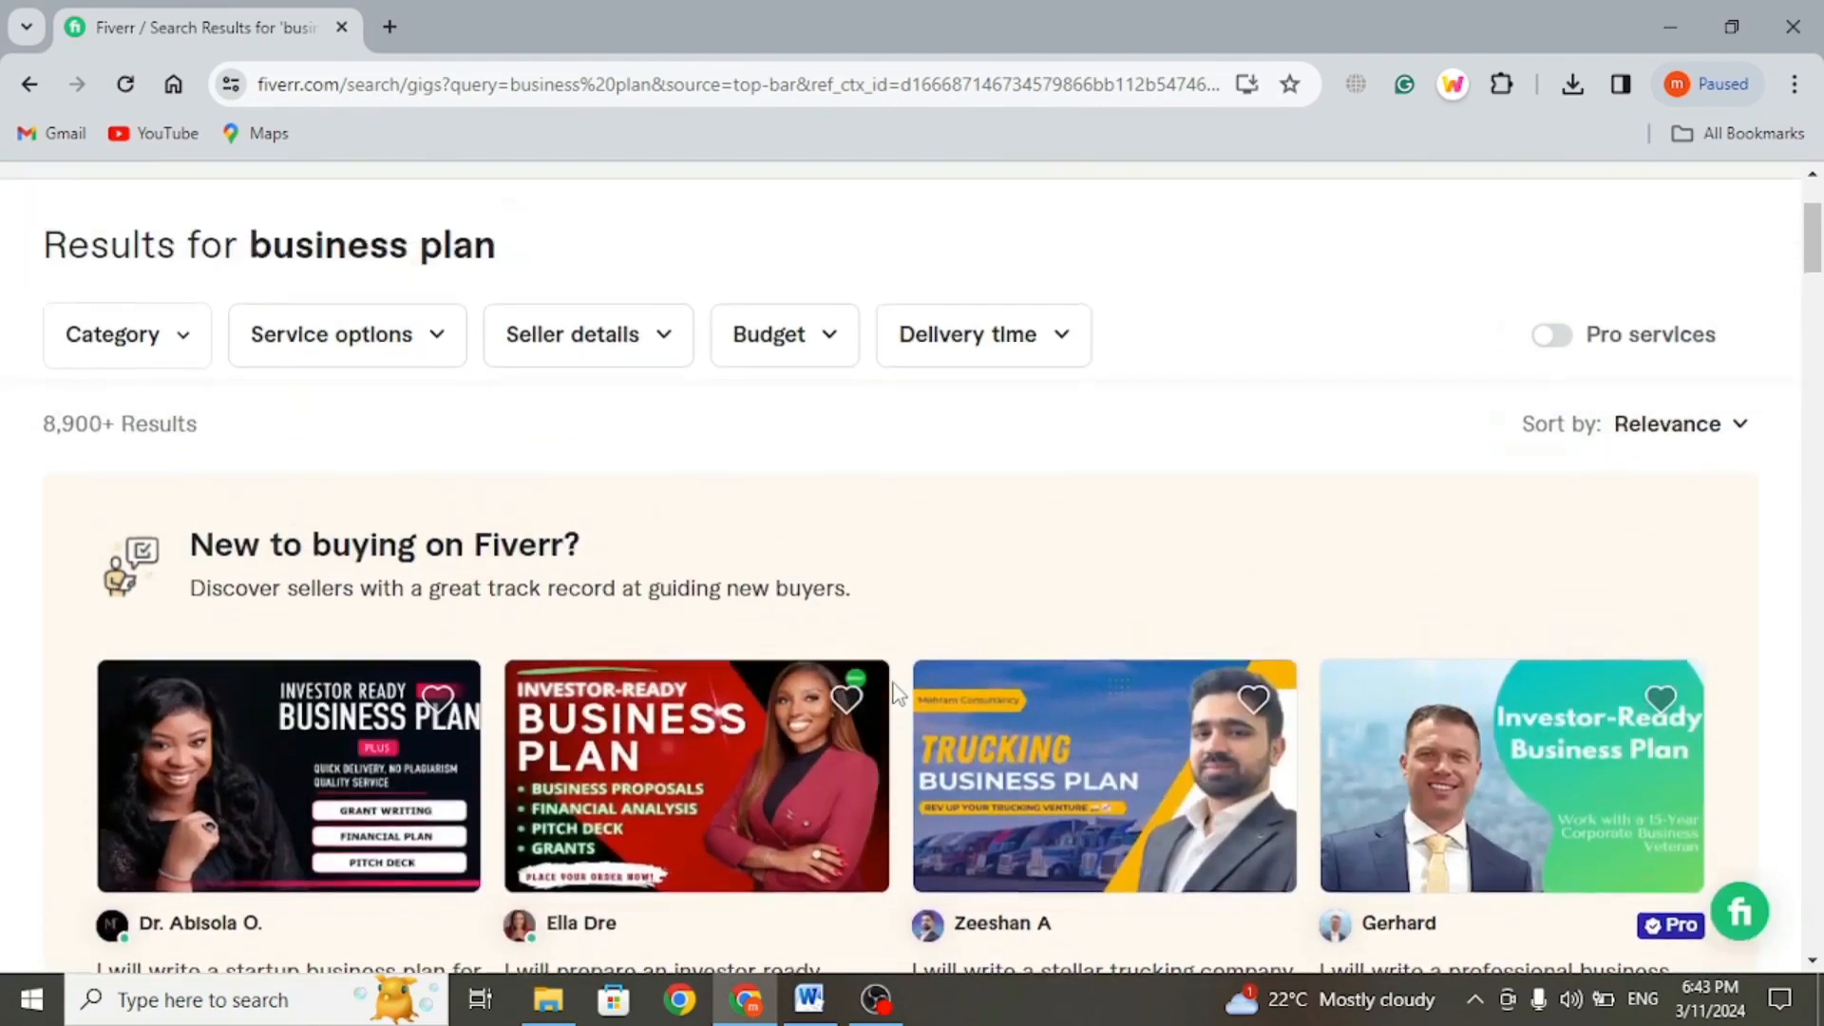
pyautogui.scroll(2, 812, 750)
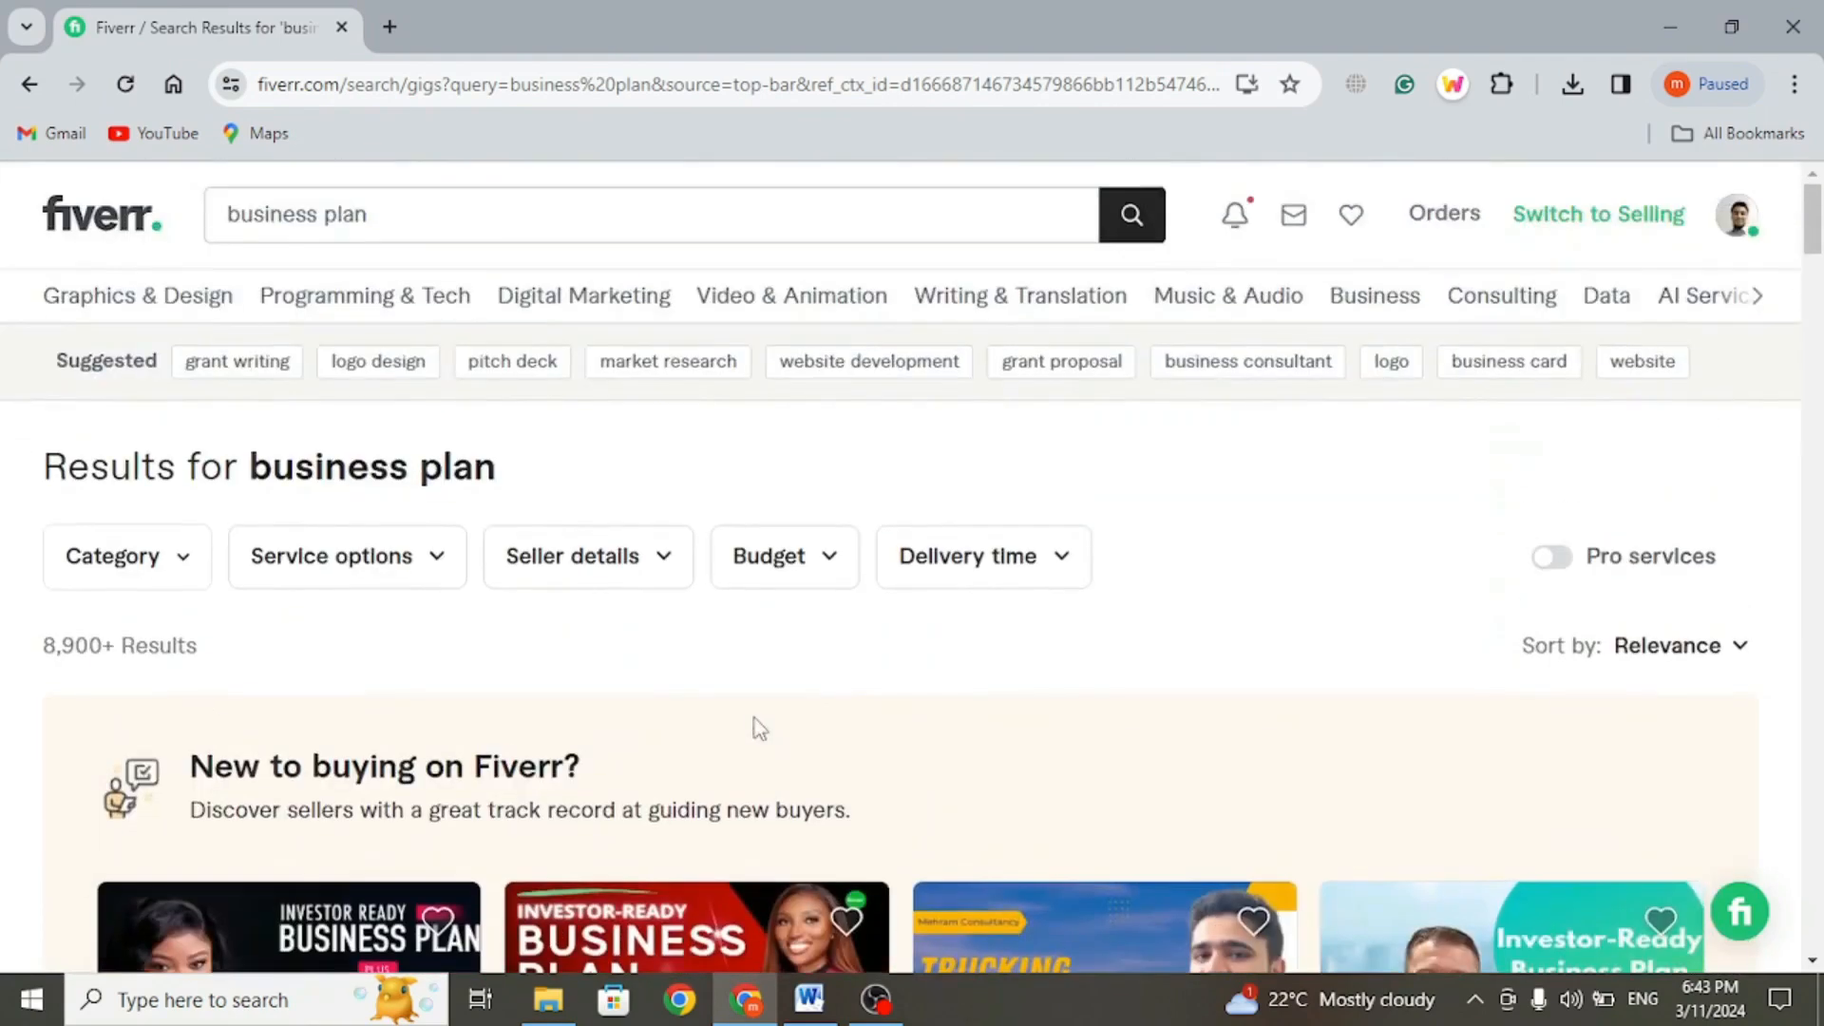
pyautogui.scroll(-2, 758, 728)
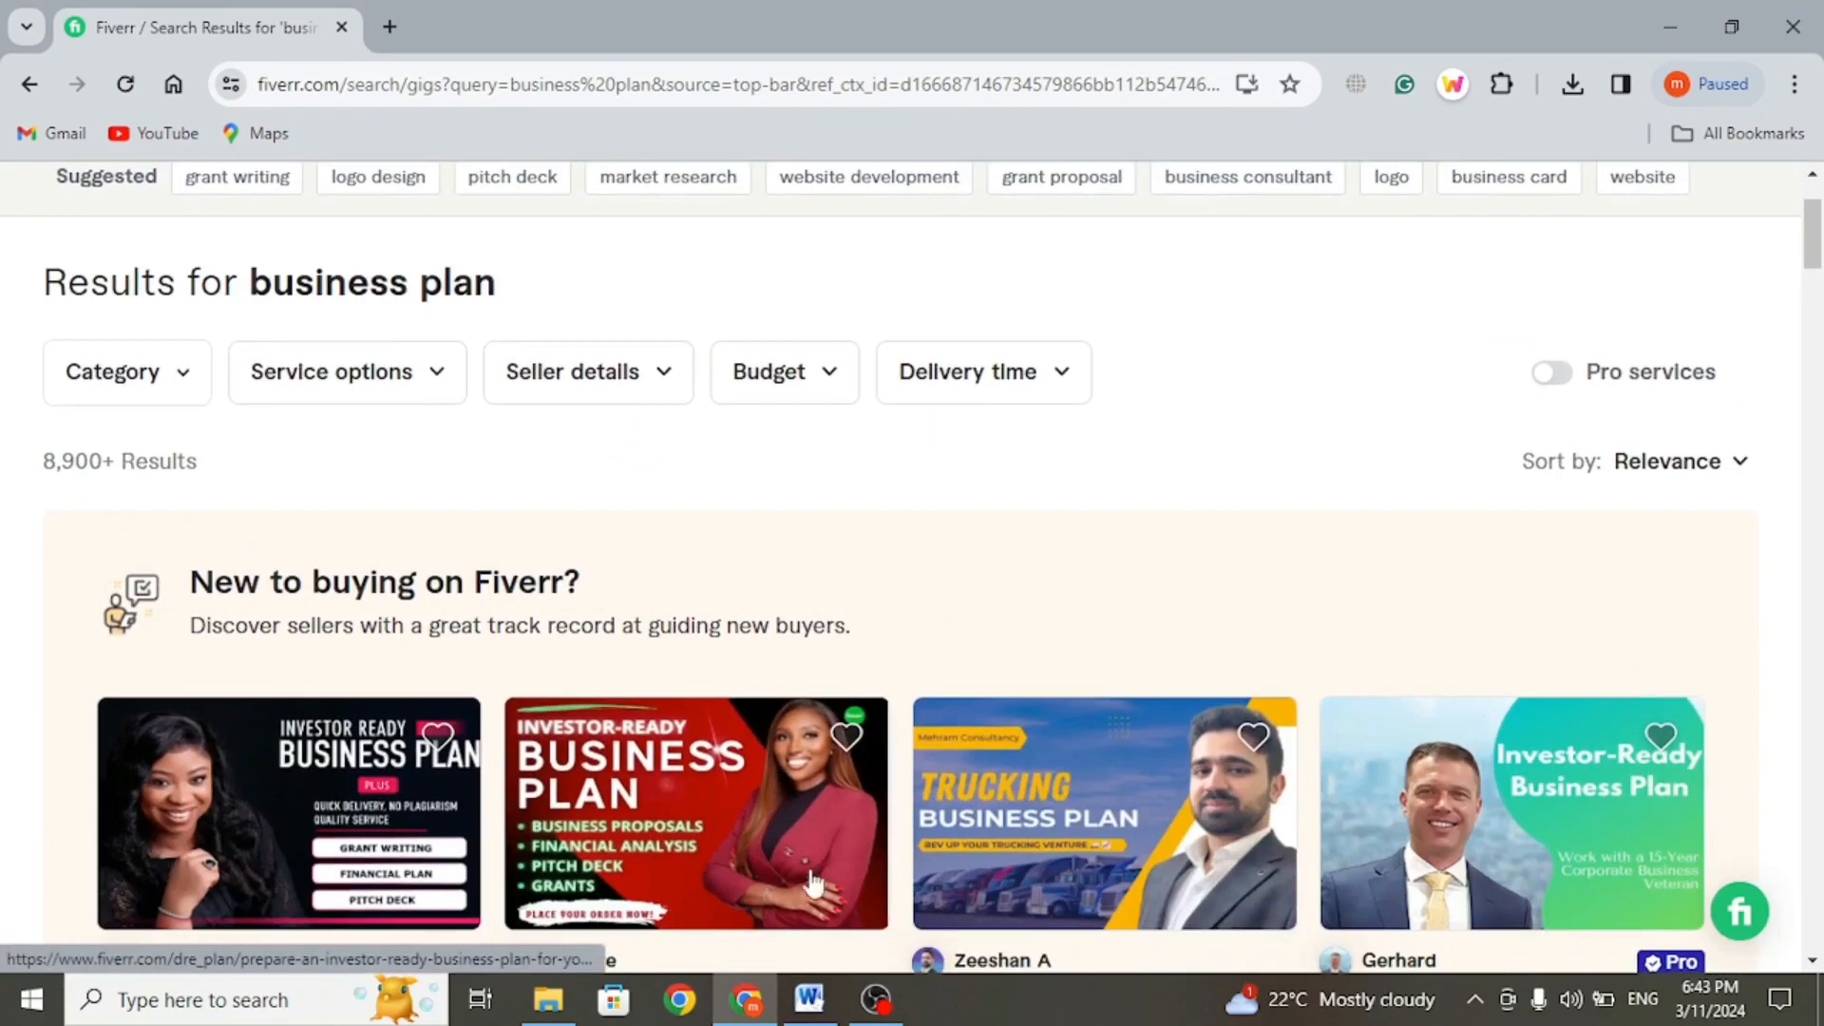
# - Switch to the Word document and review its Business Description, Vision Statement, Mission Statement and E-Commerce Type sections
pyautogui.click(809, 999)
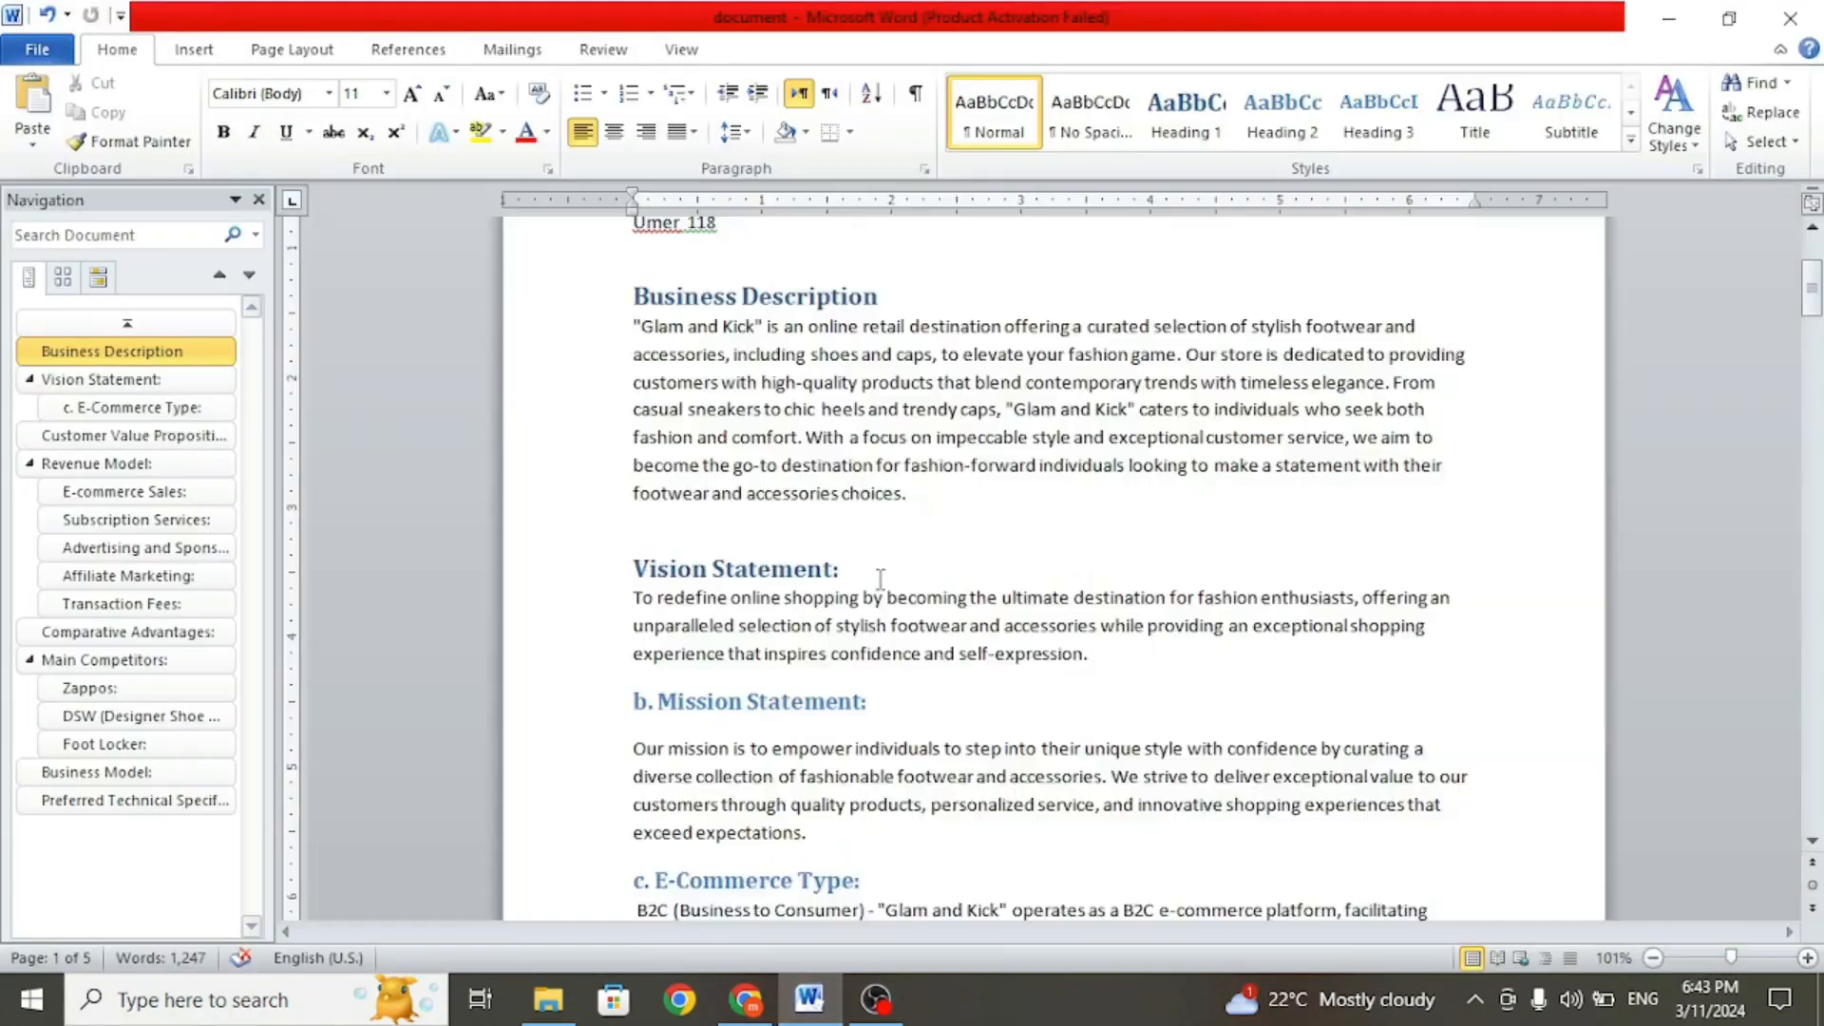
pyautogui.scroll(-3, 880, 570)
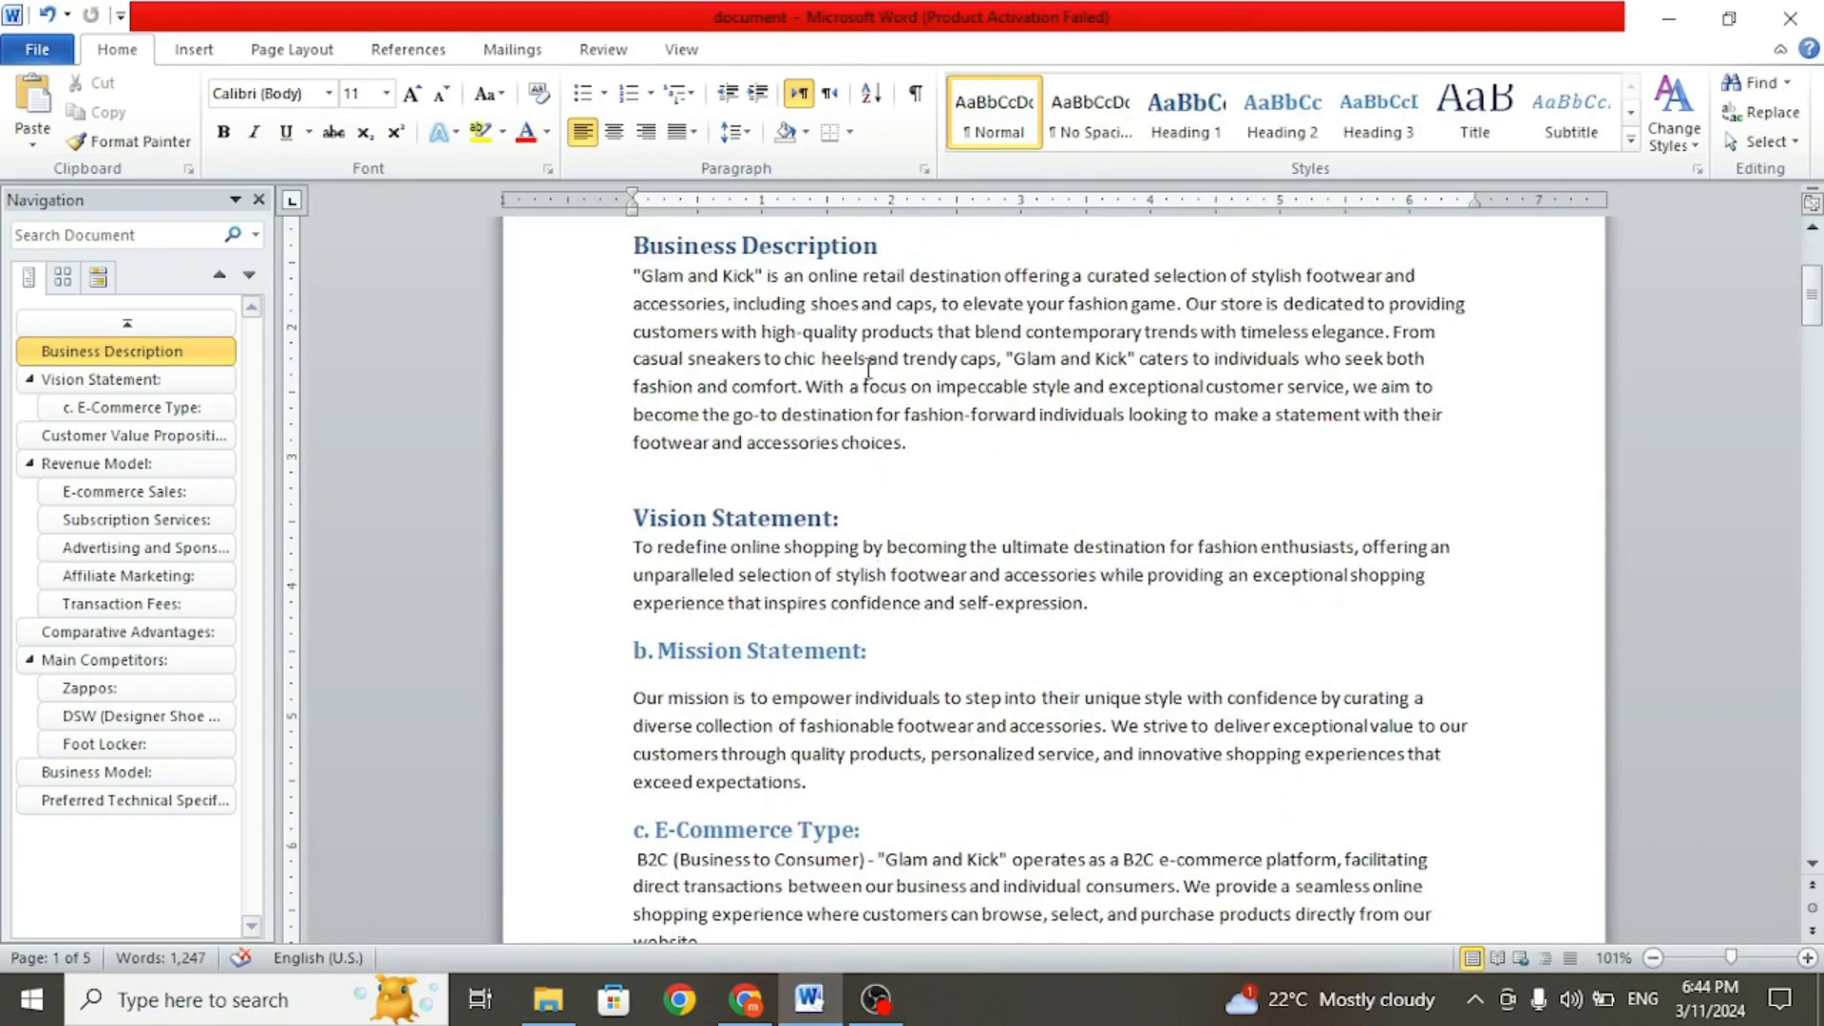
pyautogui.scroll(-2, 825, 746)
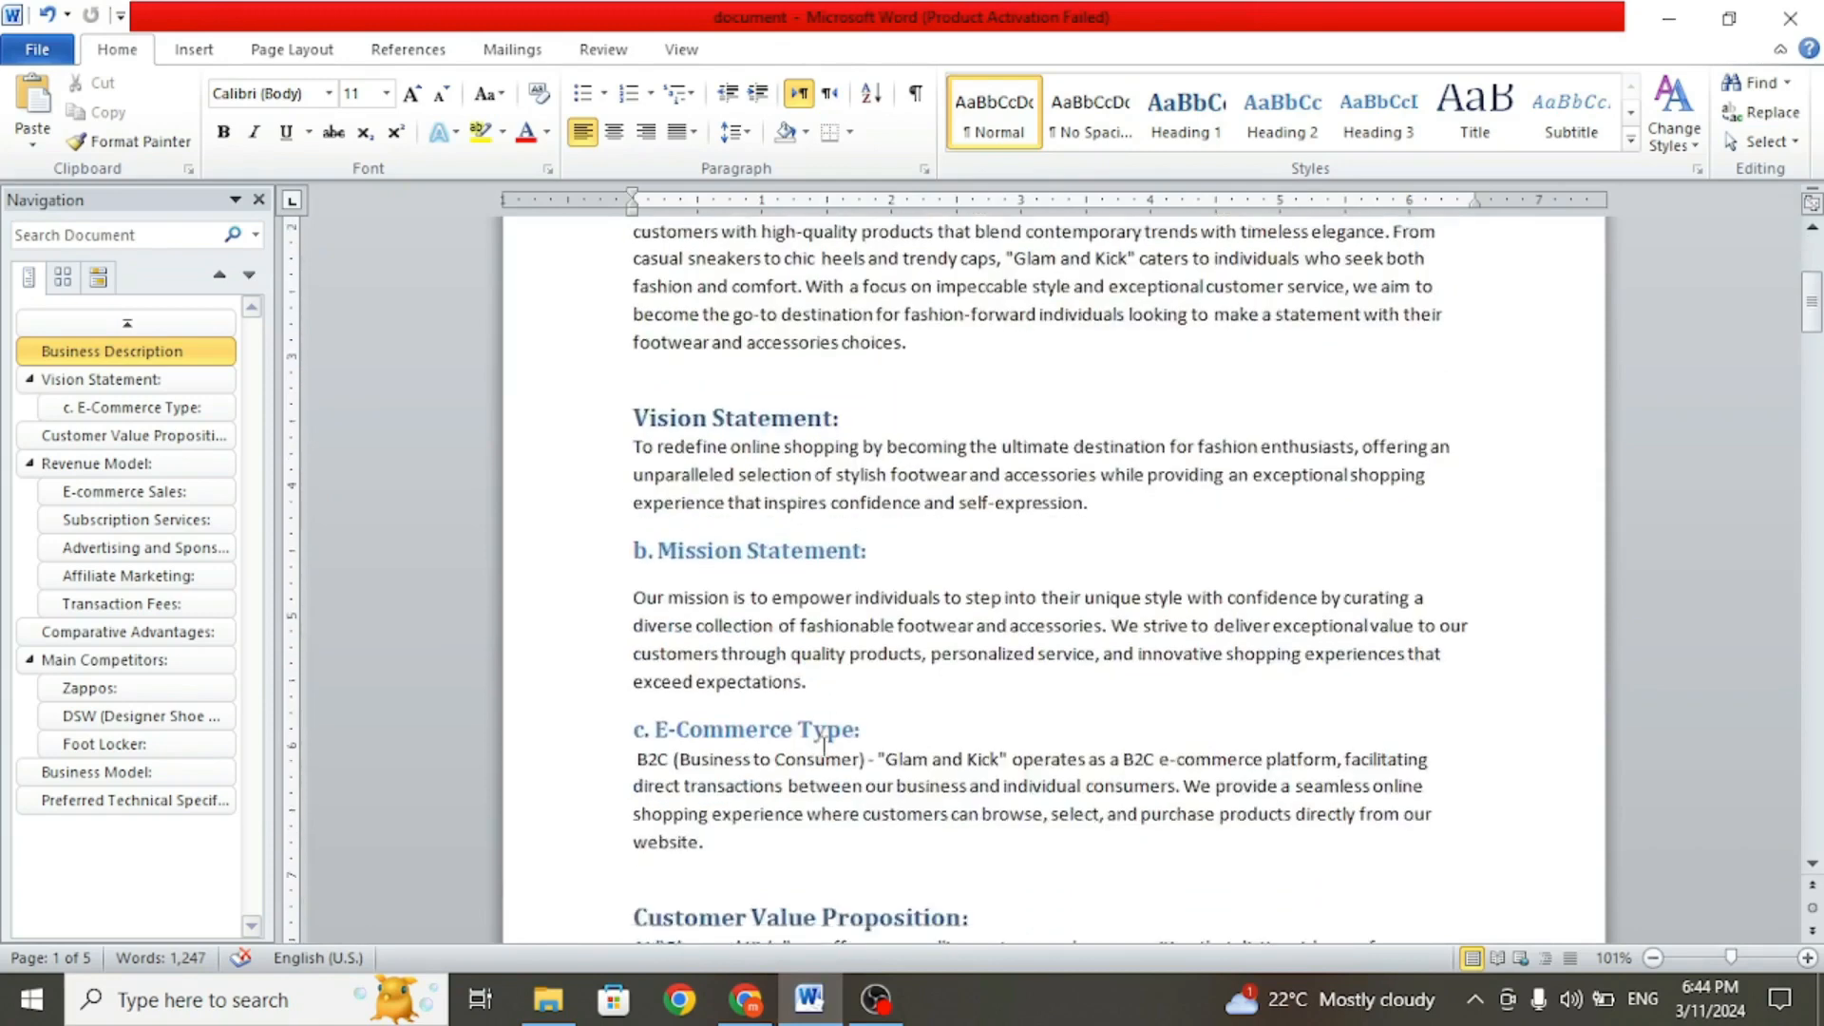
pyautogui.scroll(-6, 824, 745)
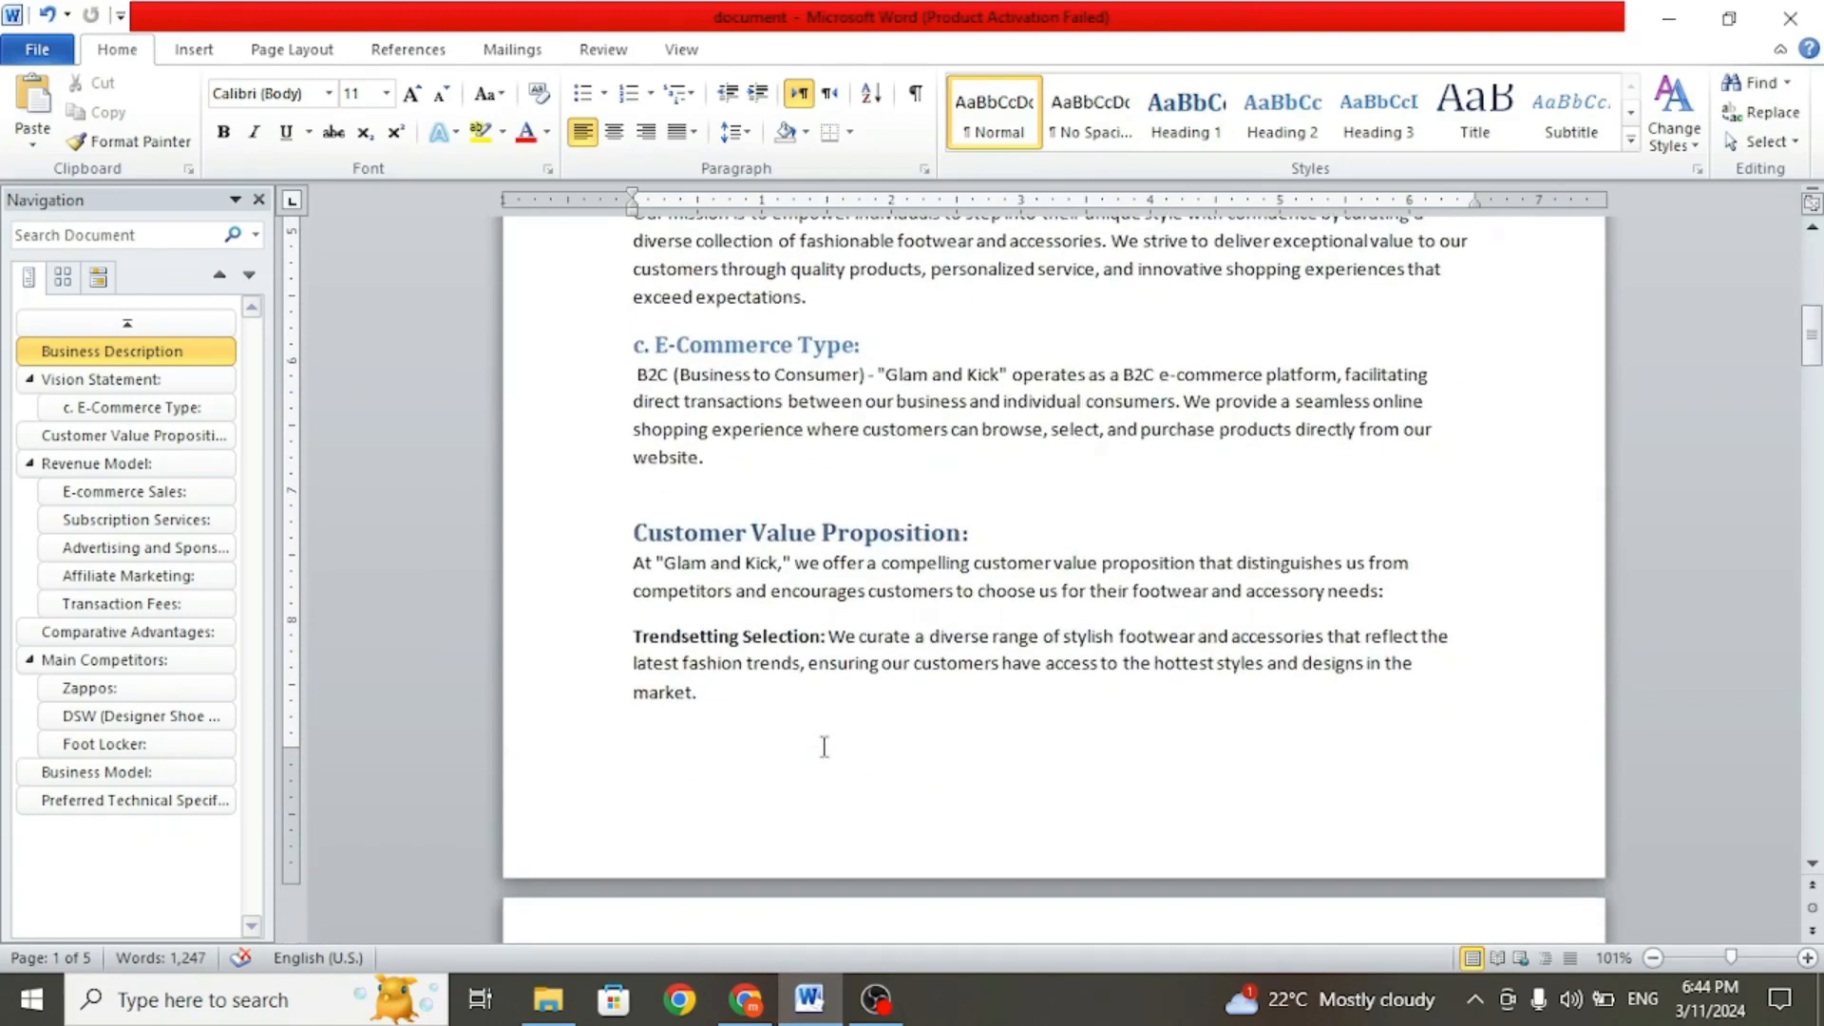
pyautogui.scroll(7, 824, 746)
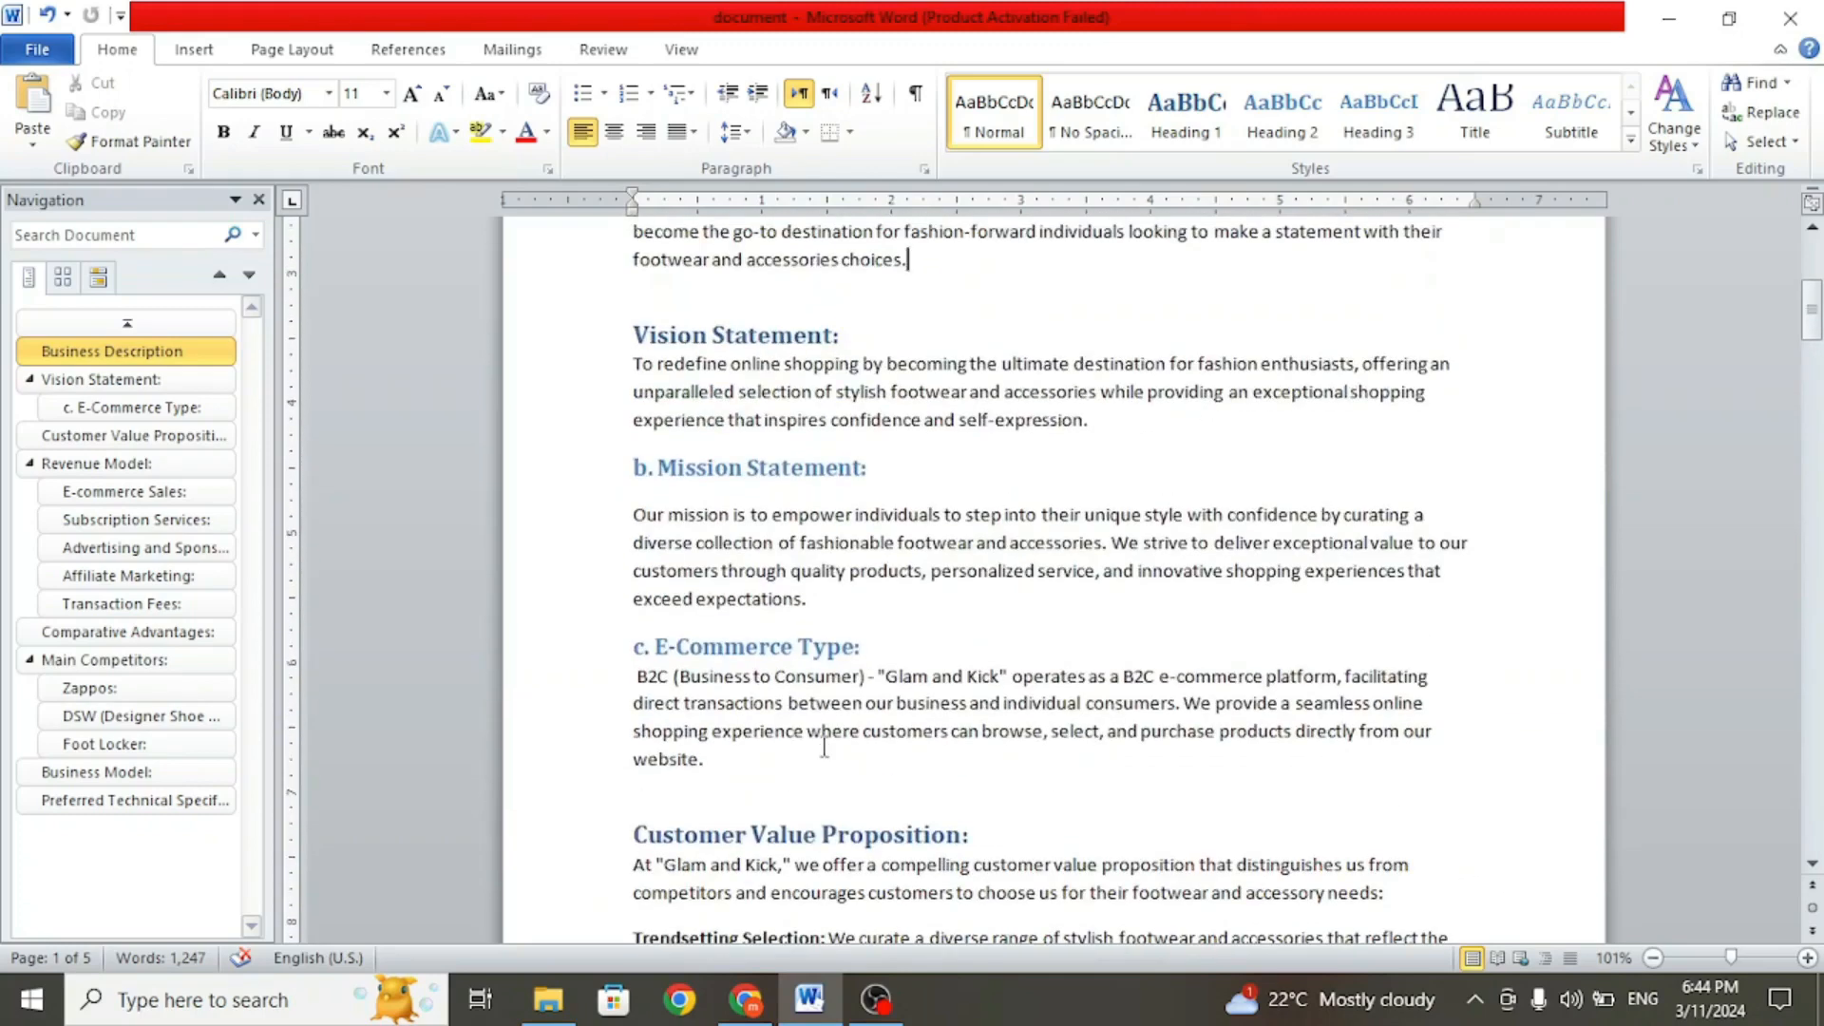
pyautogui.scroll(-1, 825, 746)
pyautogui.scroll(3, 825, 746)
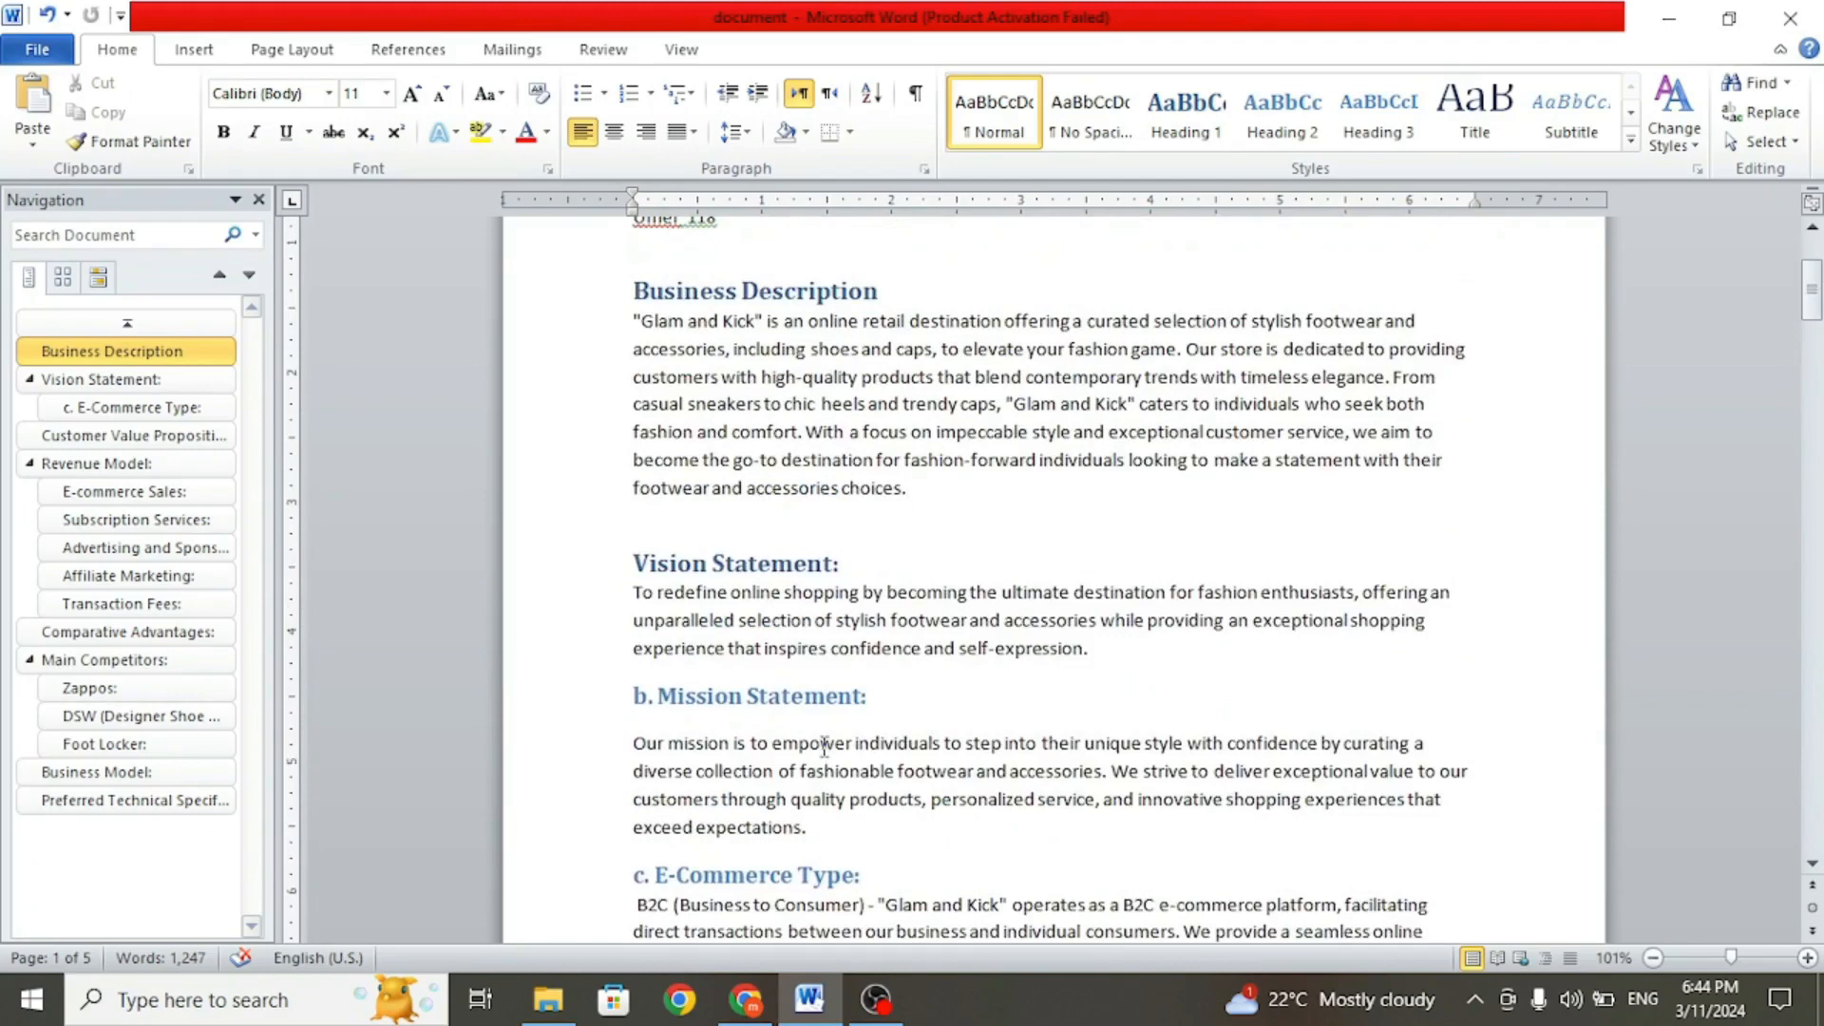
pyautogui.scroll(-1, 824, 746)
pyautogui.scroll(2, 824, 746)
pyautogui.scroll(-2, 756, 742)
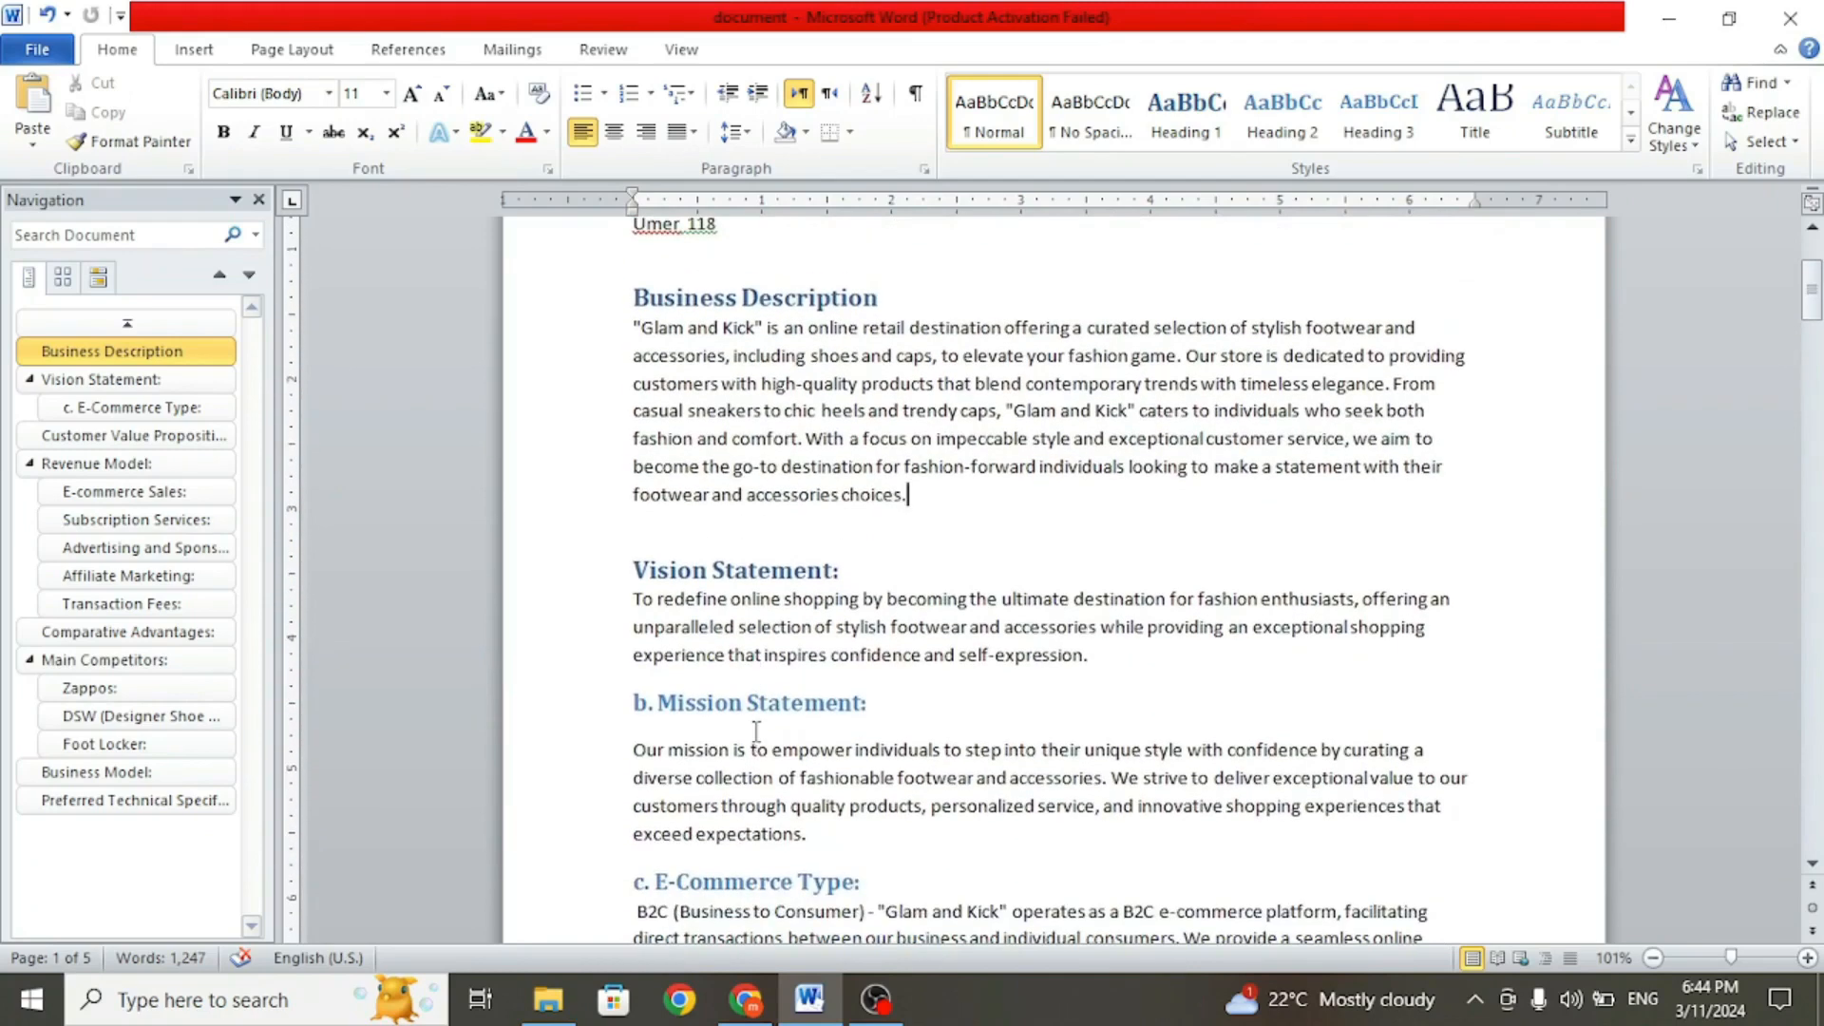
pyautogui.scroll(-1, 791, 577)
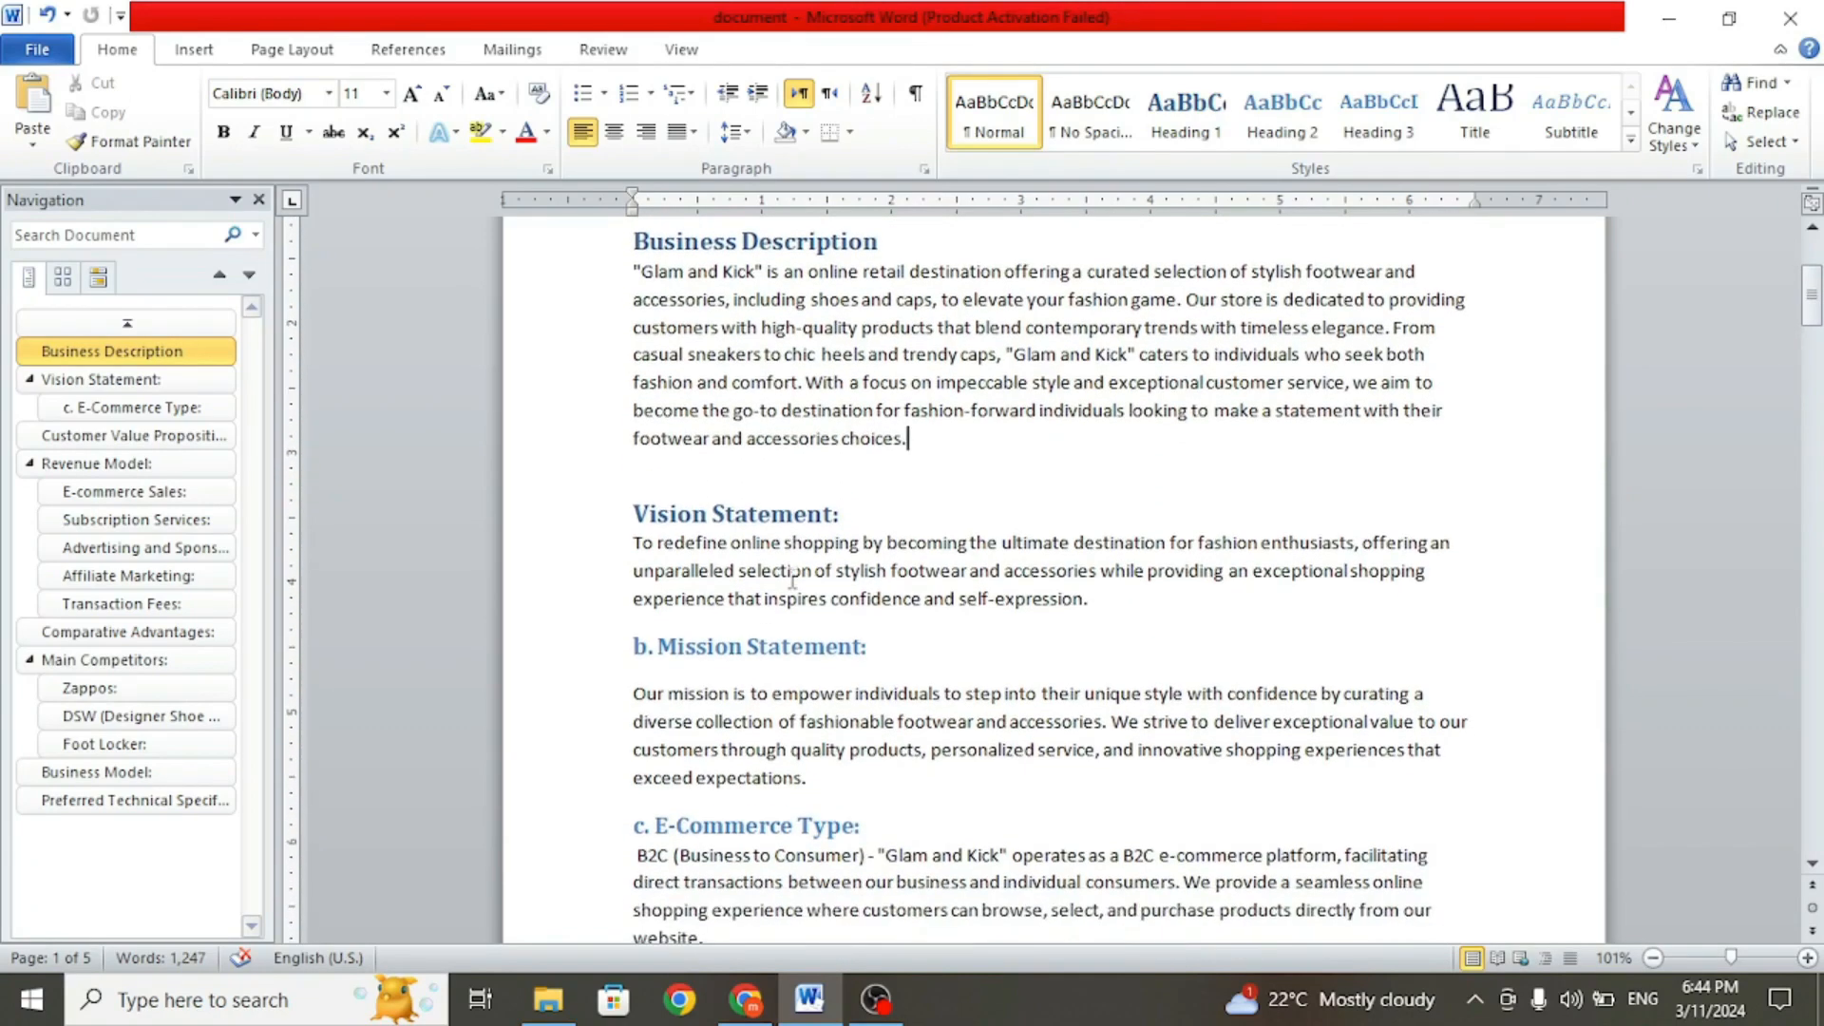
# - Review the Customer Value Proposition section of the document, including the paragraphs on the following page
pyautogui.scroll(-1, 791, 576)
pyautogui.scroll(-8, 814, 726)
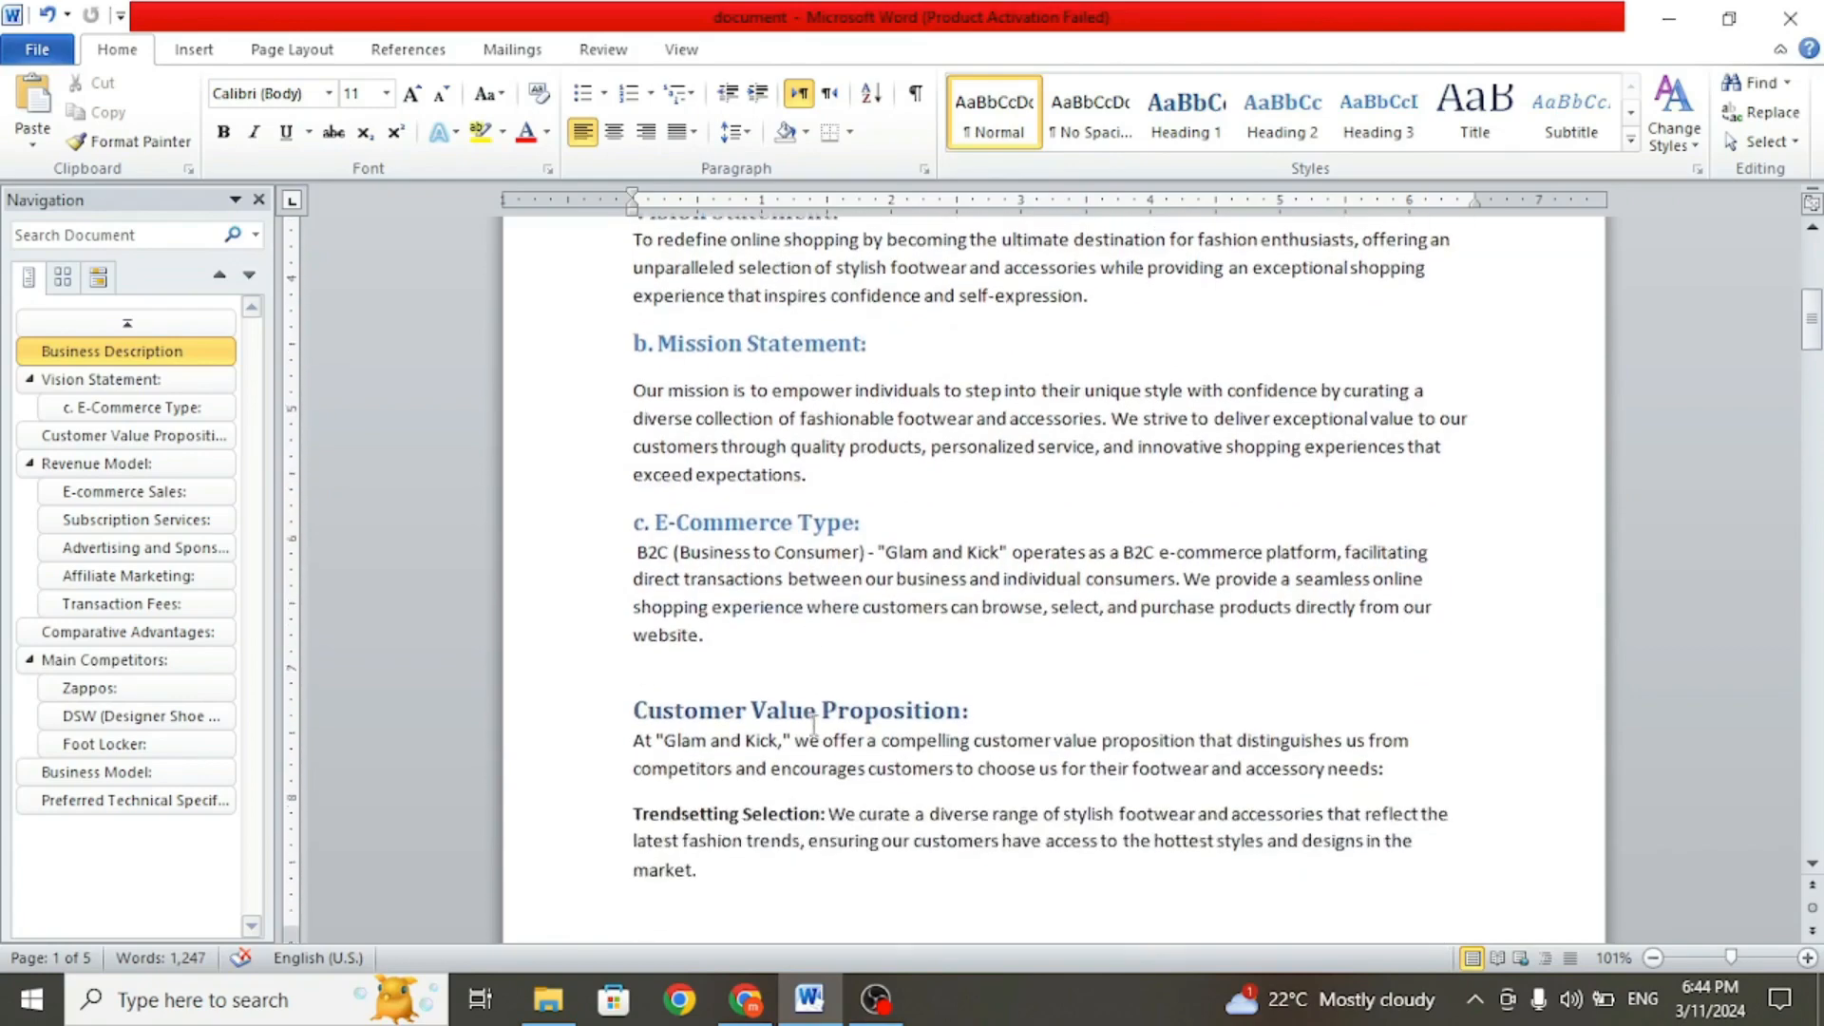
pyautogui.scroll(2, 814, 726)
pyautogui.scroll(-7, 814, 726)
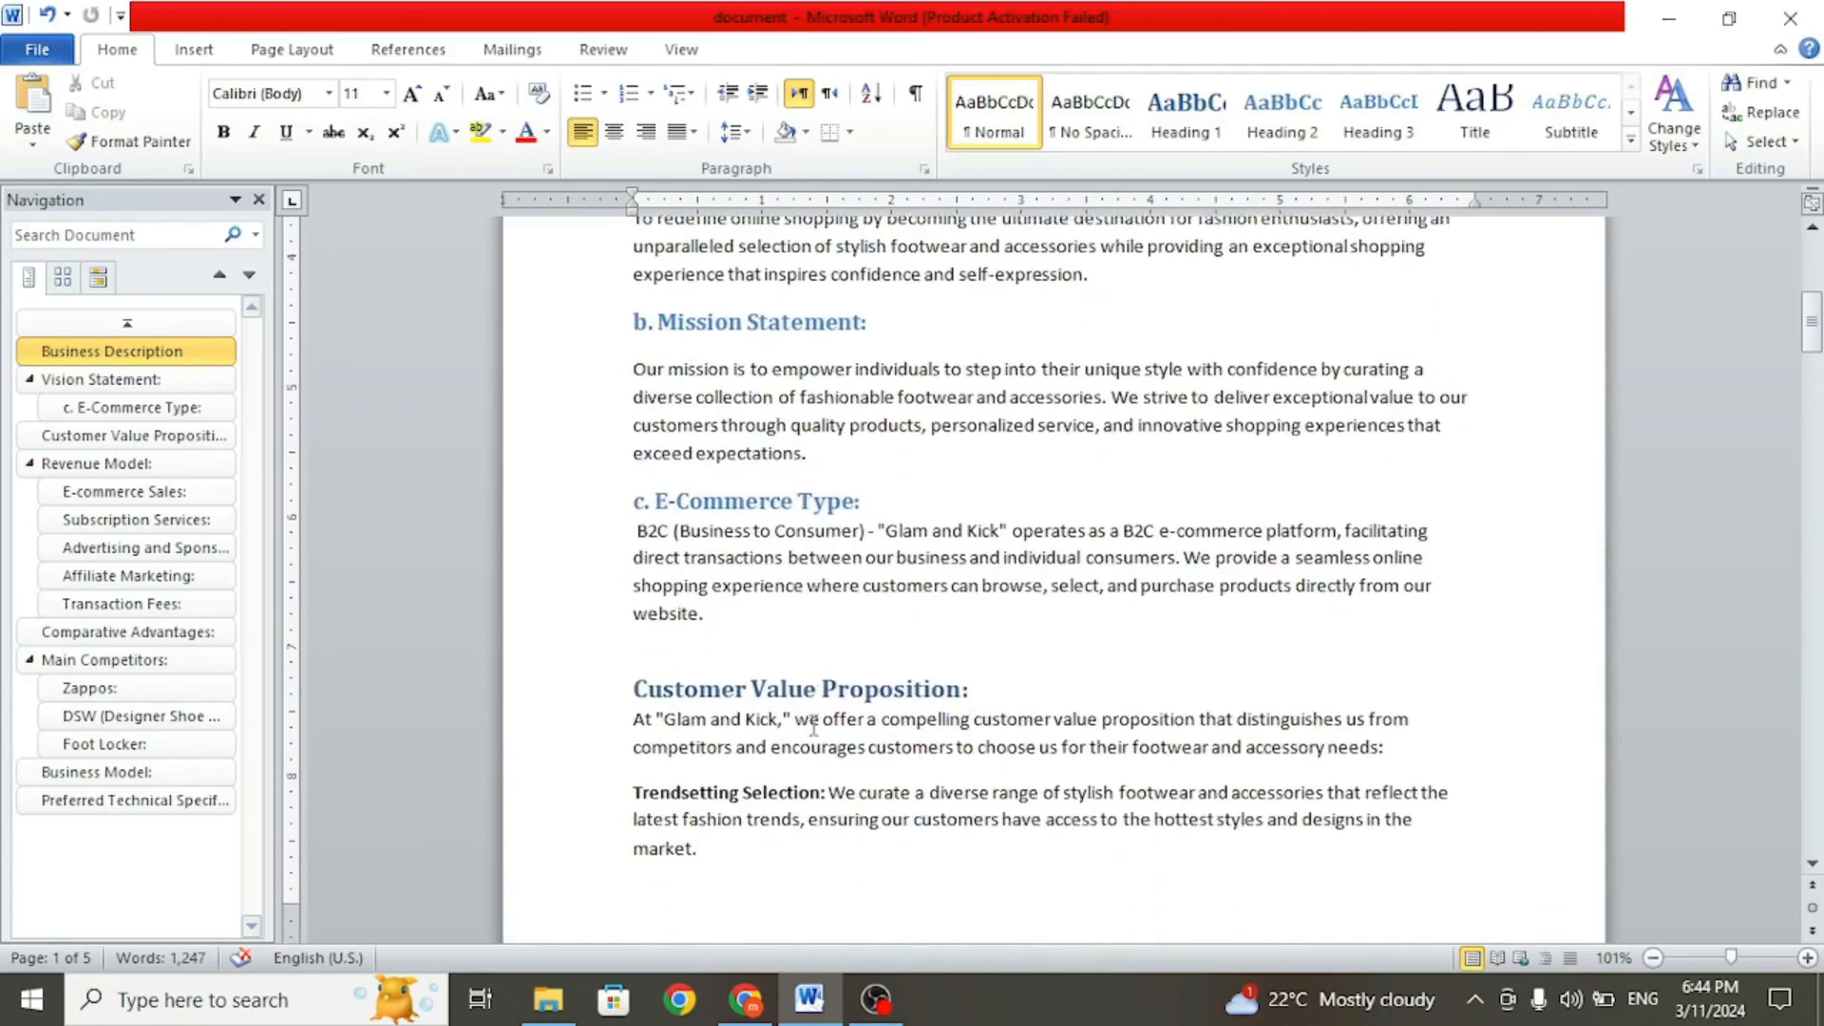
pyautogui.scroll(1, 814, 726)
pyautogui.scroll(3, 814, 726)
pyautogui.scroll(-2, 814, 726)
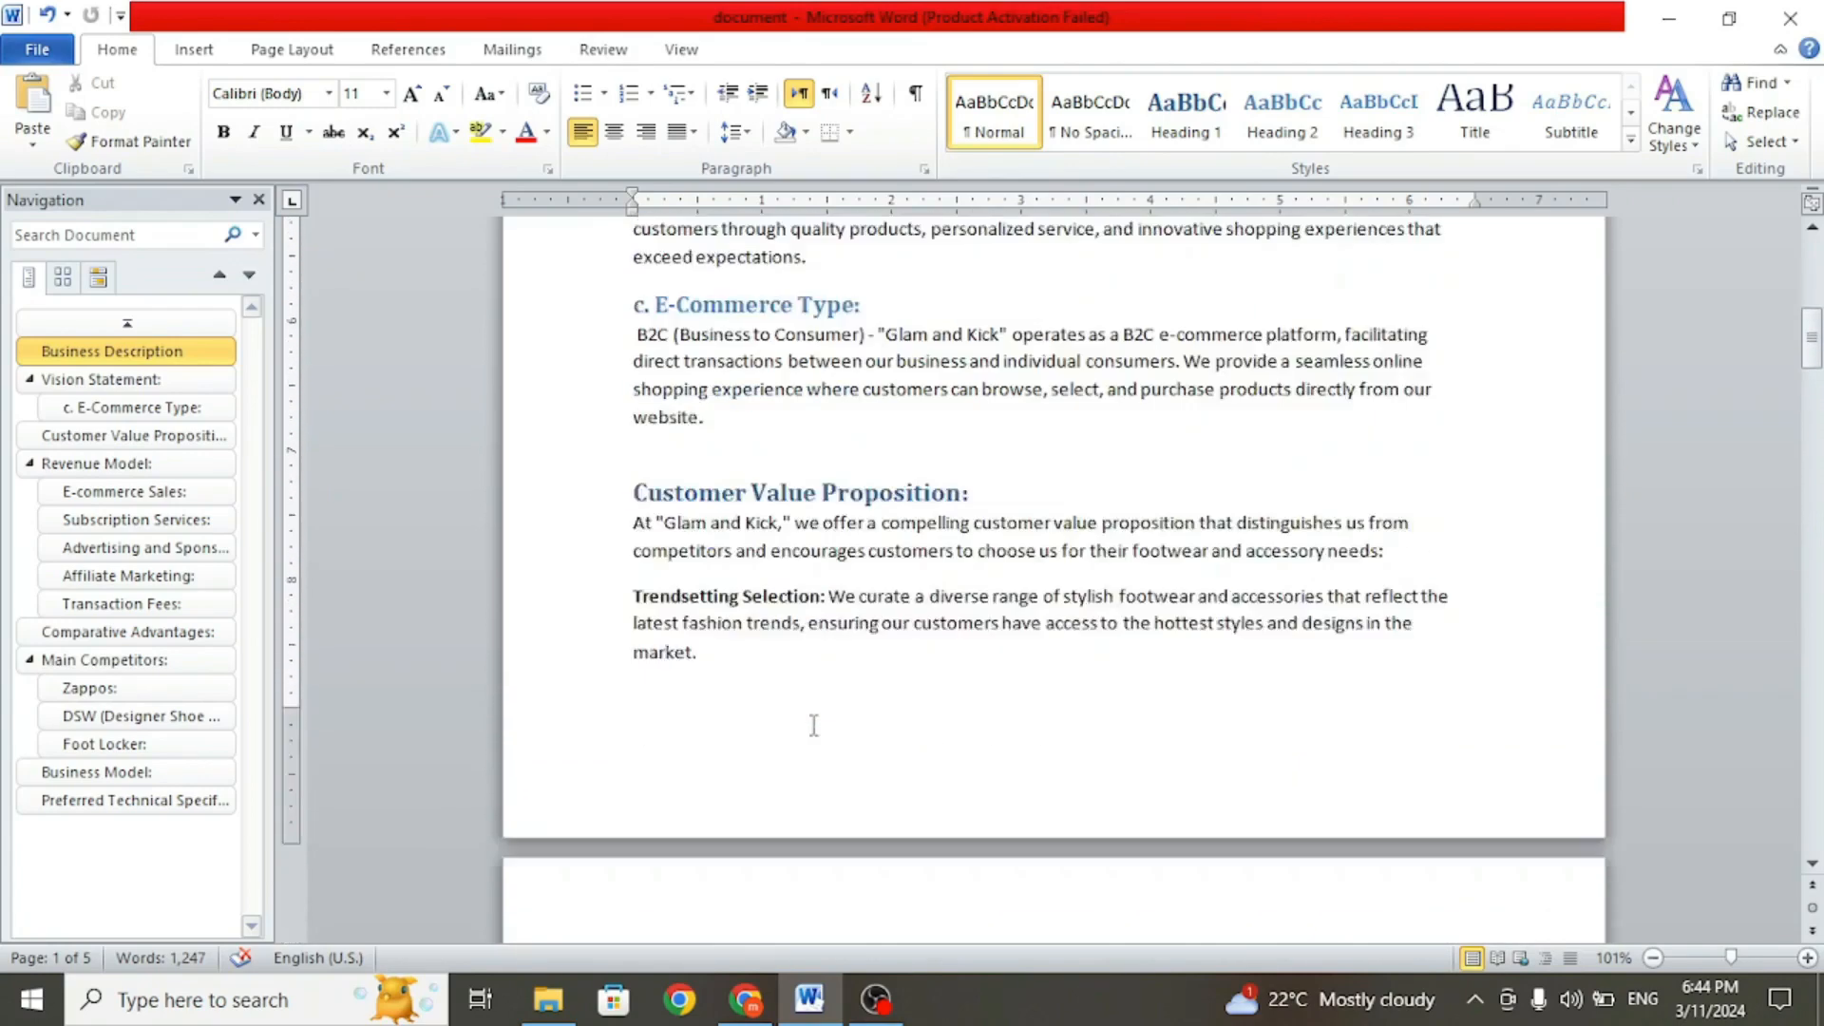
pyautogui.scroll(-5, 814, 726)
pyautogui.scroll(9, 815, 725)
pyautogui.scroll(-10, 814, 726)
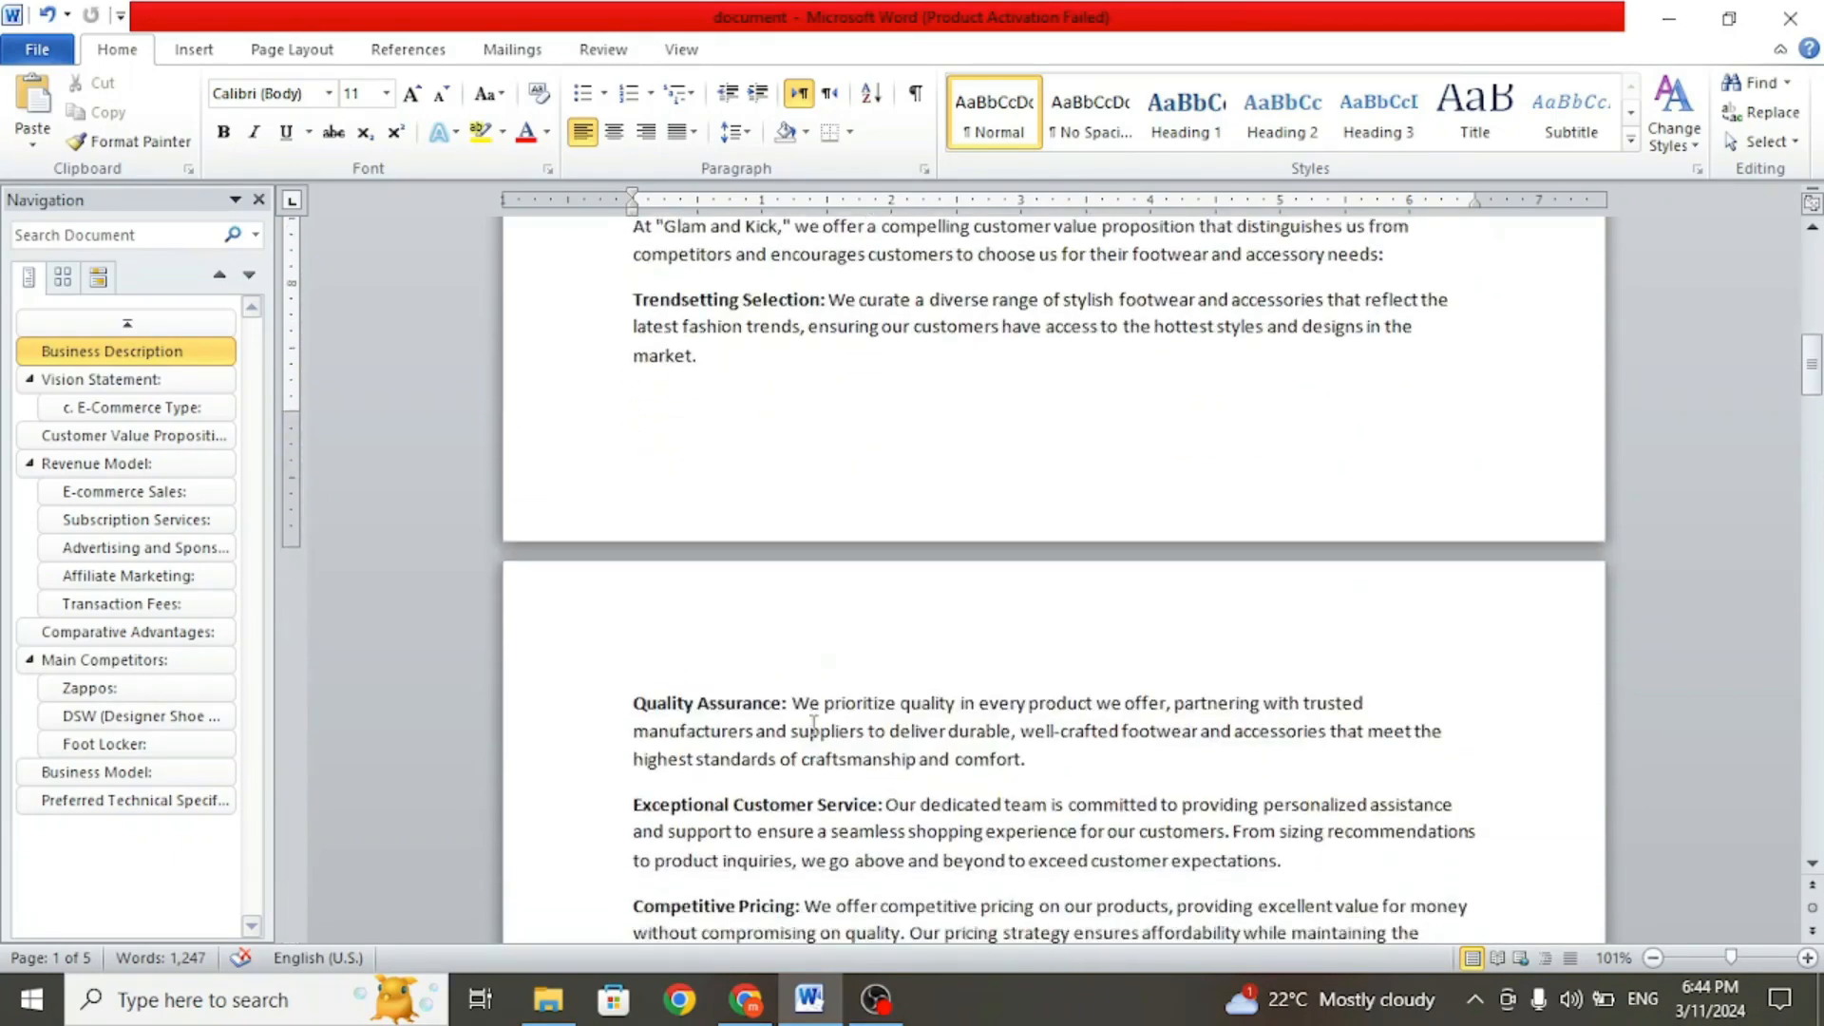
pyautogui.scroll(2, 814, 726)
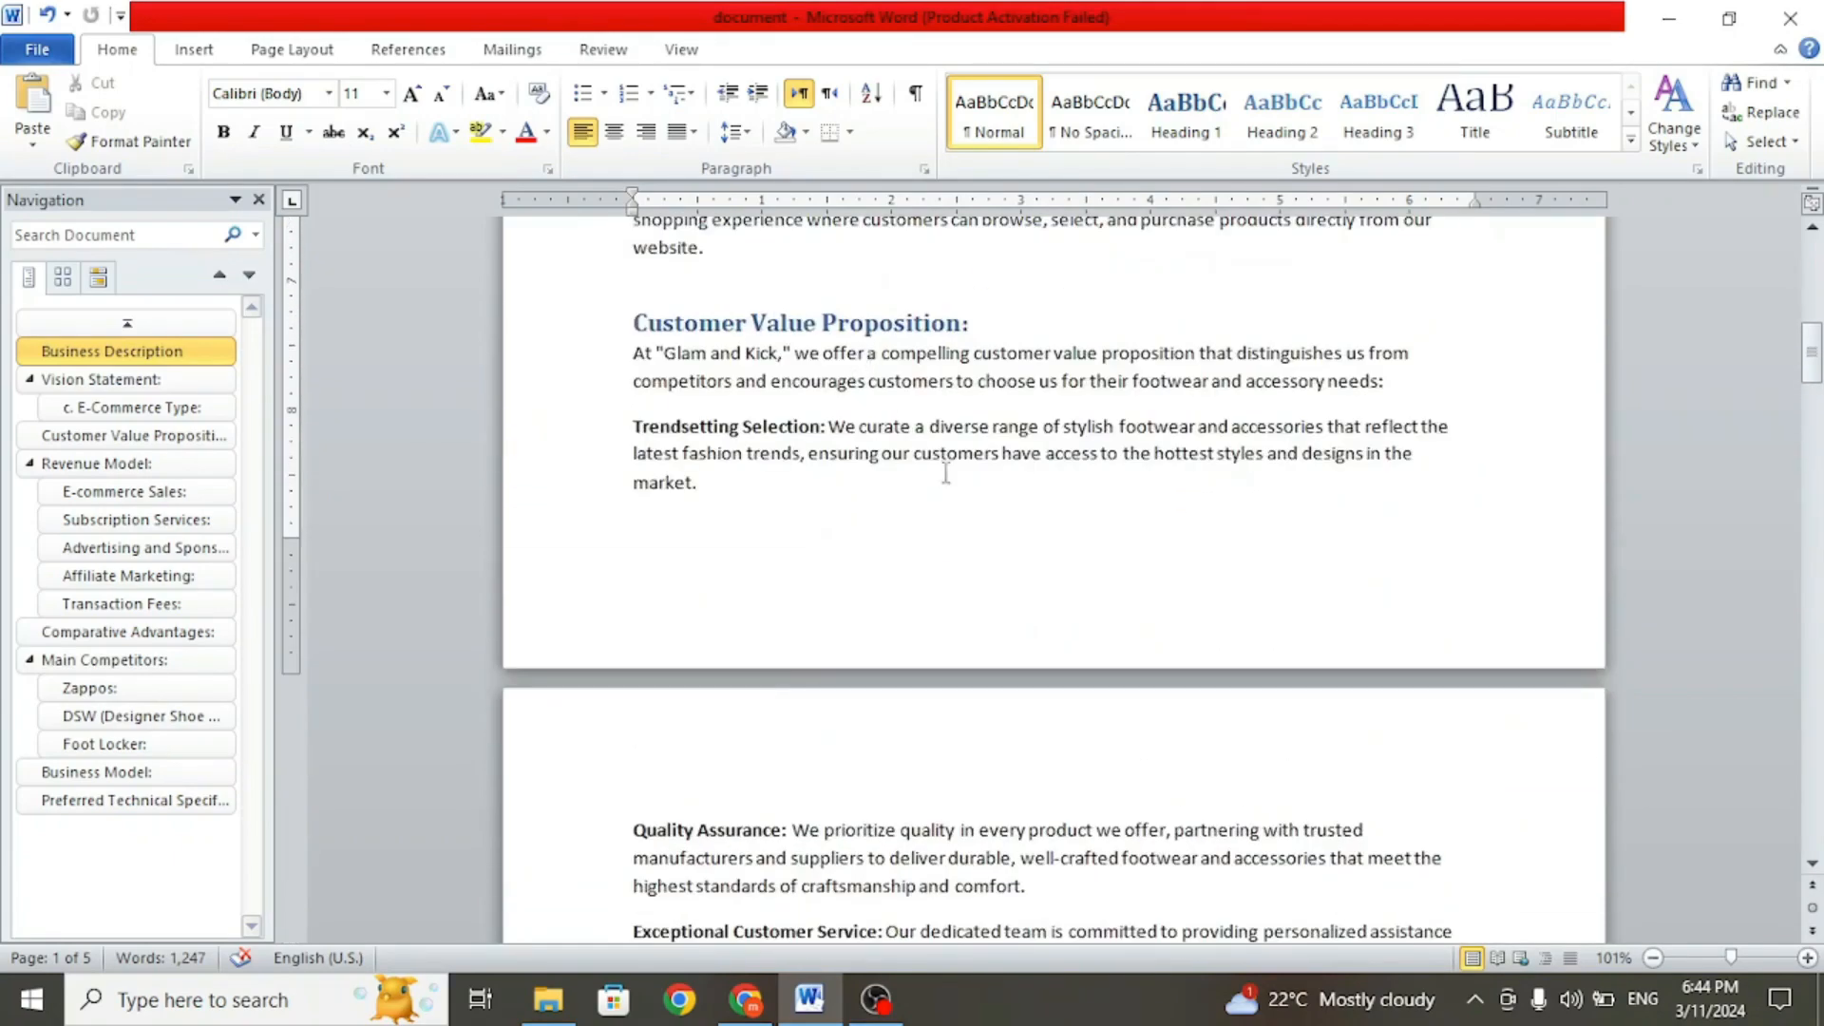
# - Look through the Revenue Model and Comparative Advantages sections, and return to the Business Description at the start
pyautogui.scroll(-14, 945, 473)
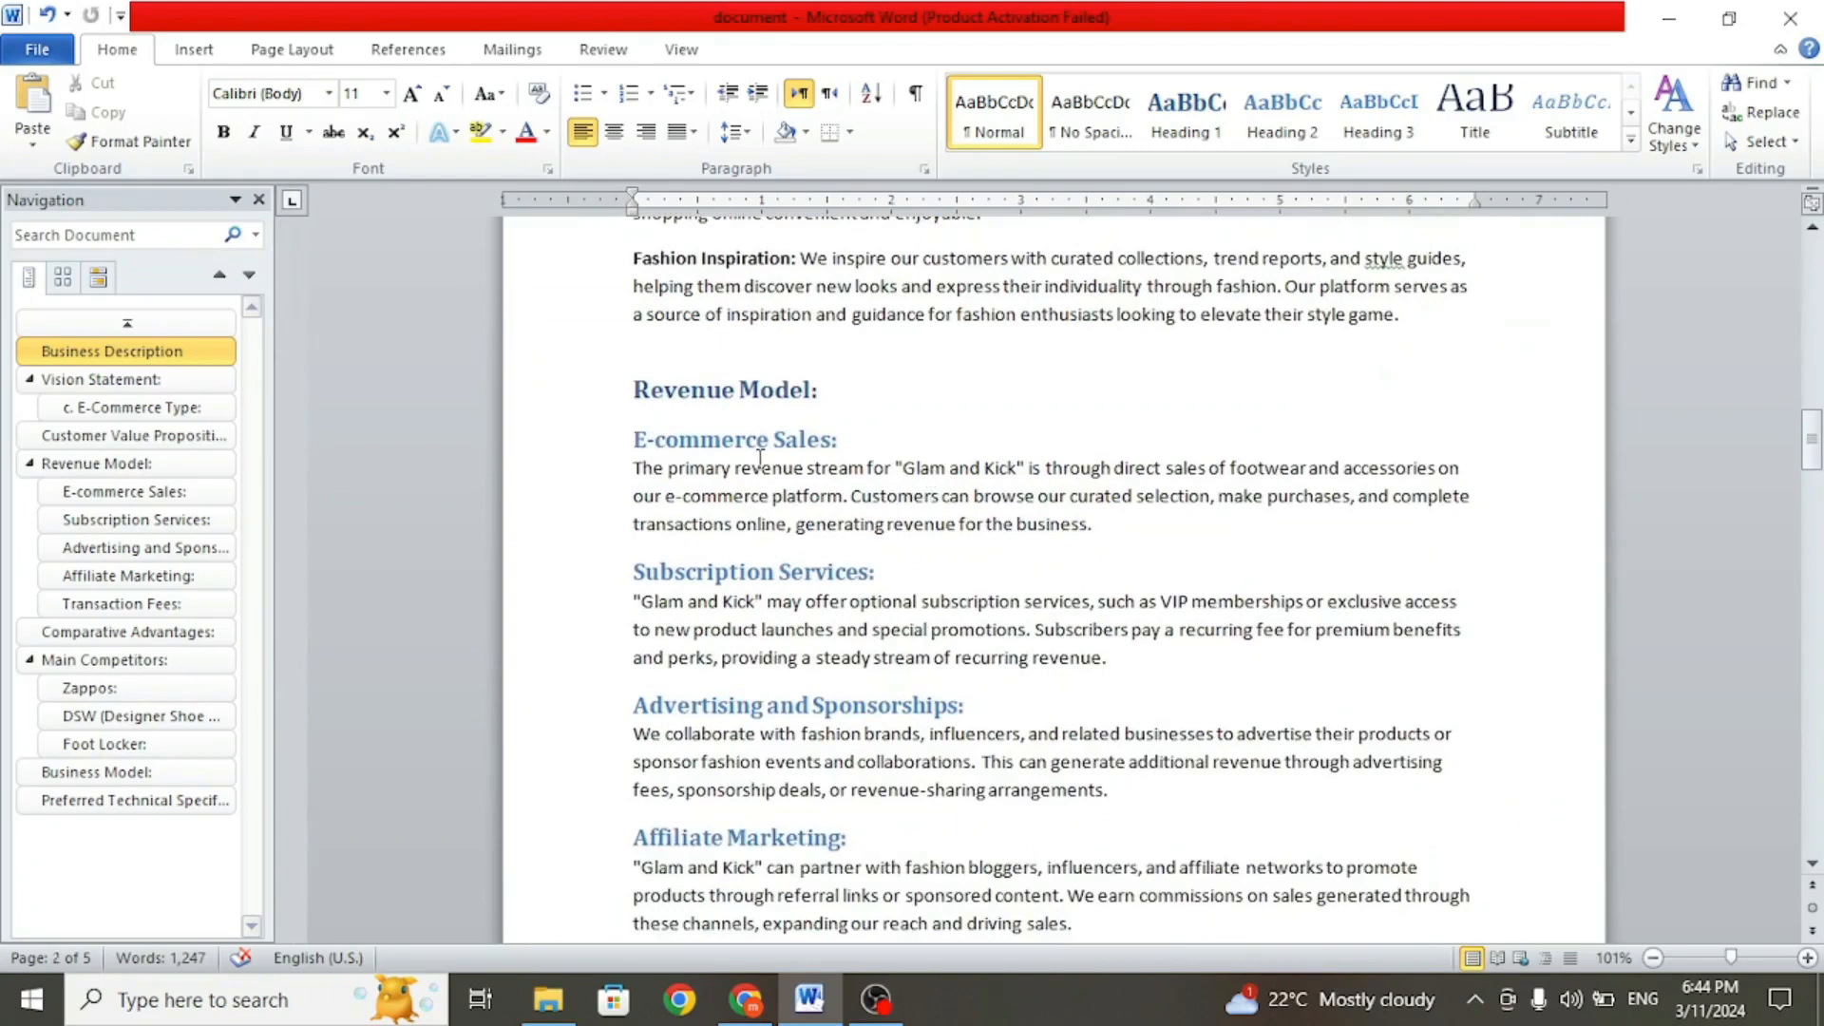
pyautogui.scroll(-15, 725, 562)
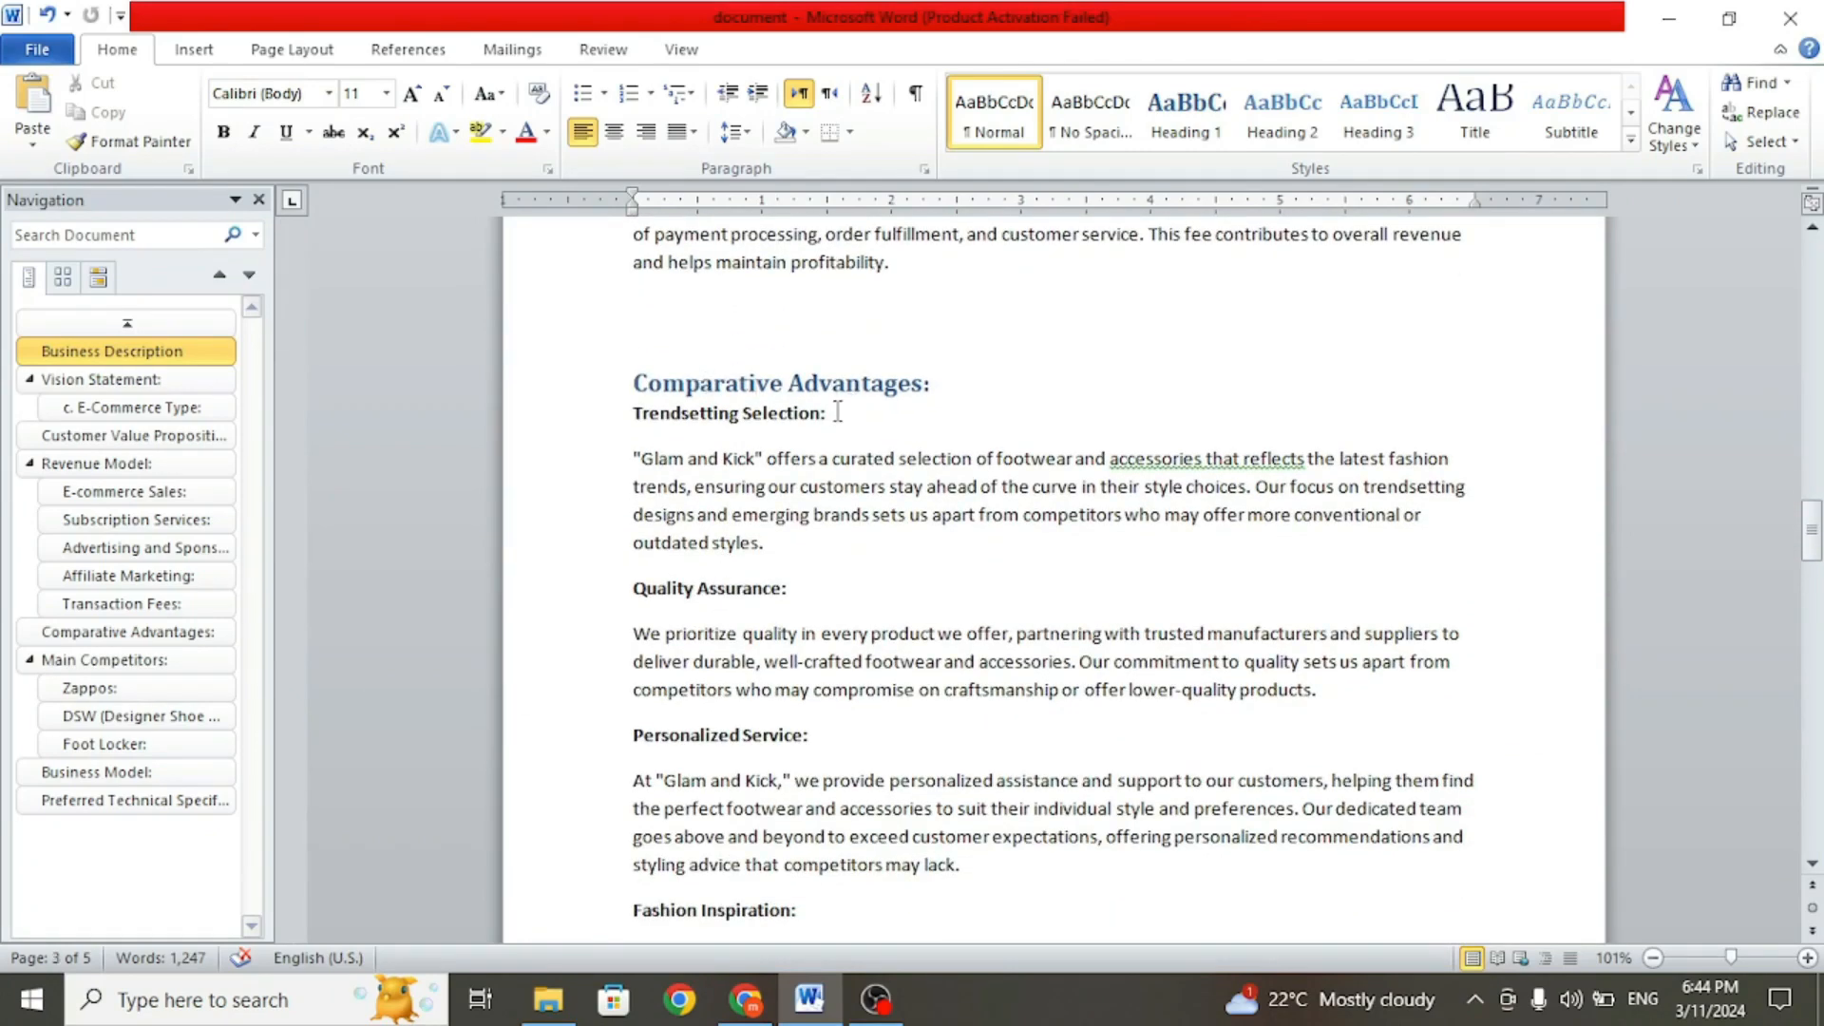
pyautogui.scroll(8, 753, 480)
pyautogui.scroll(20, 753, 485)
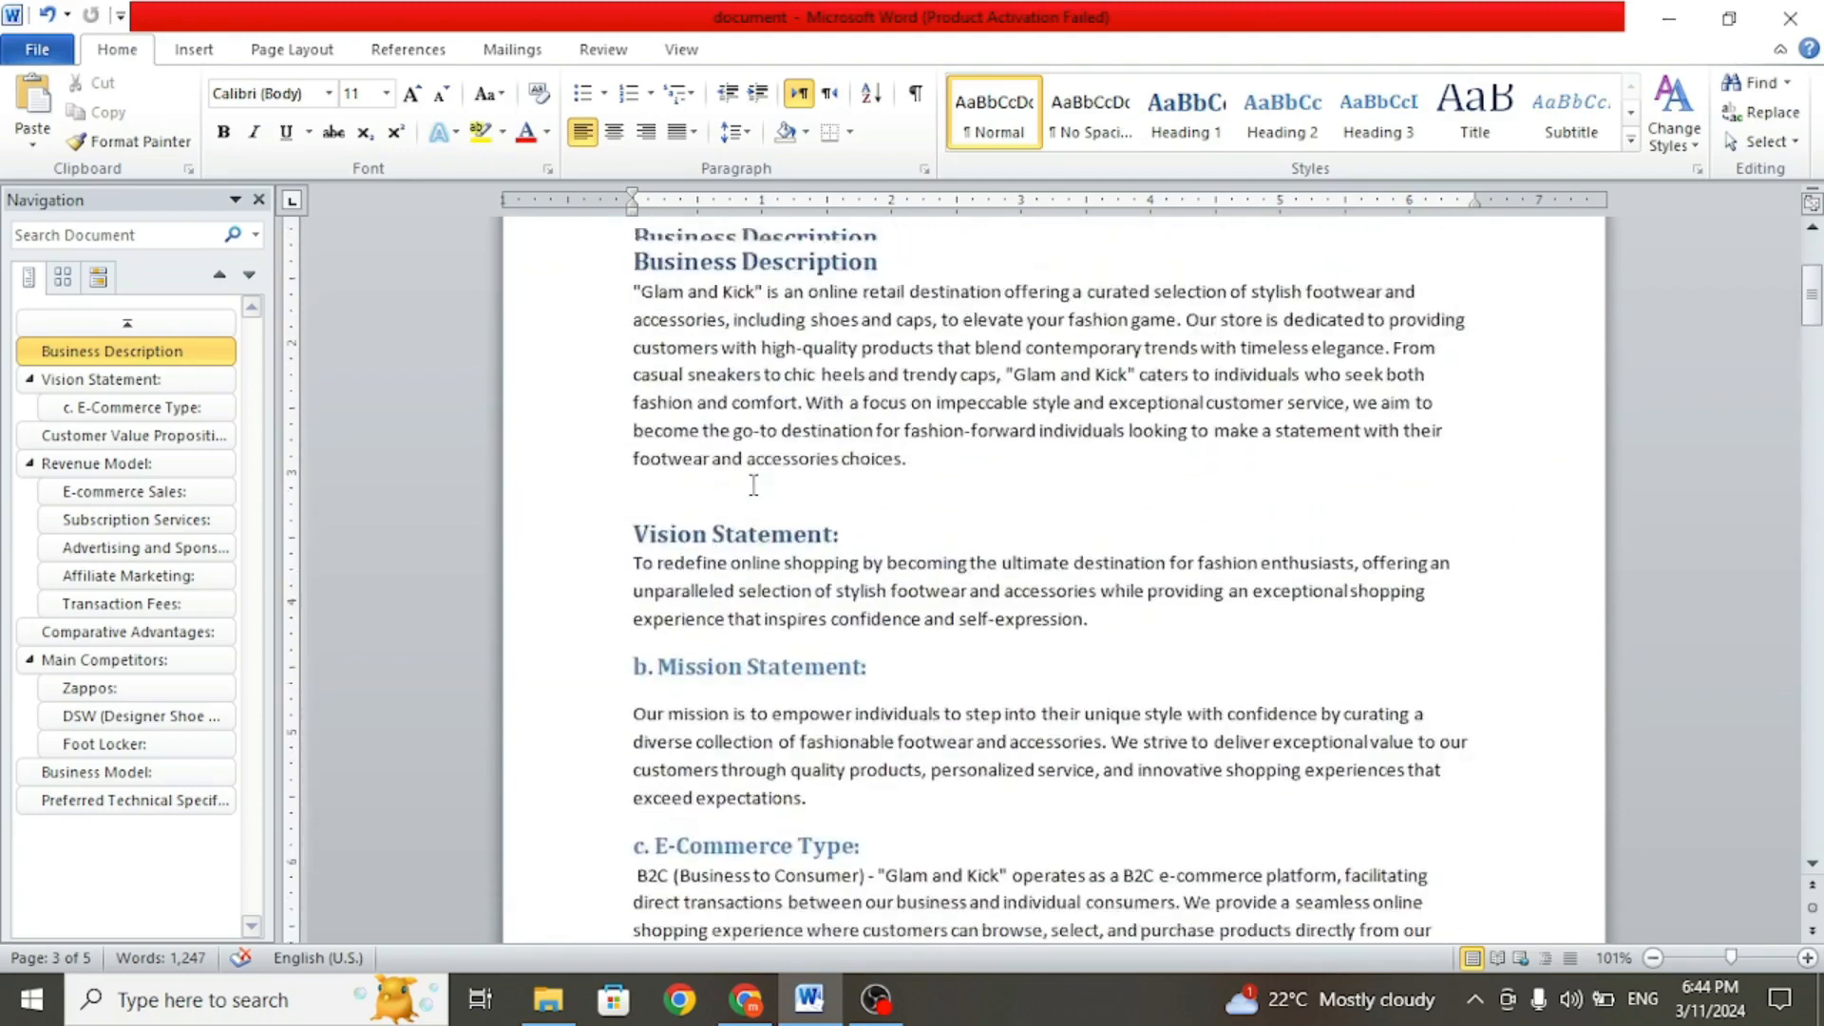
pyautogui.scroll(-8, 754, 484)
pyautogui.scroll(5, 753, 485)
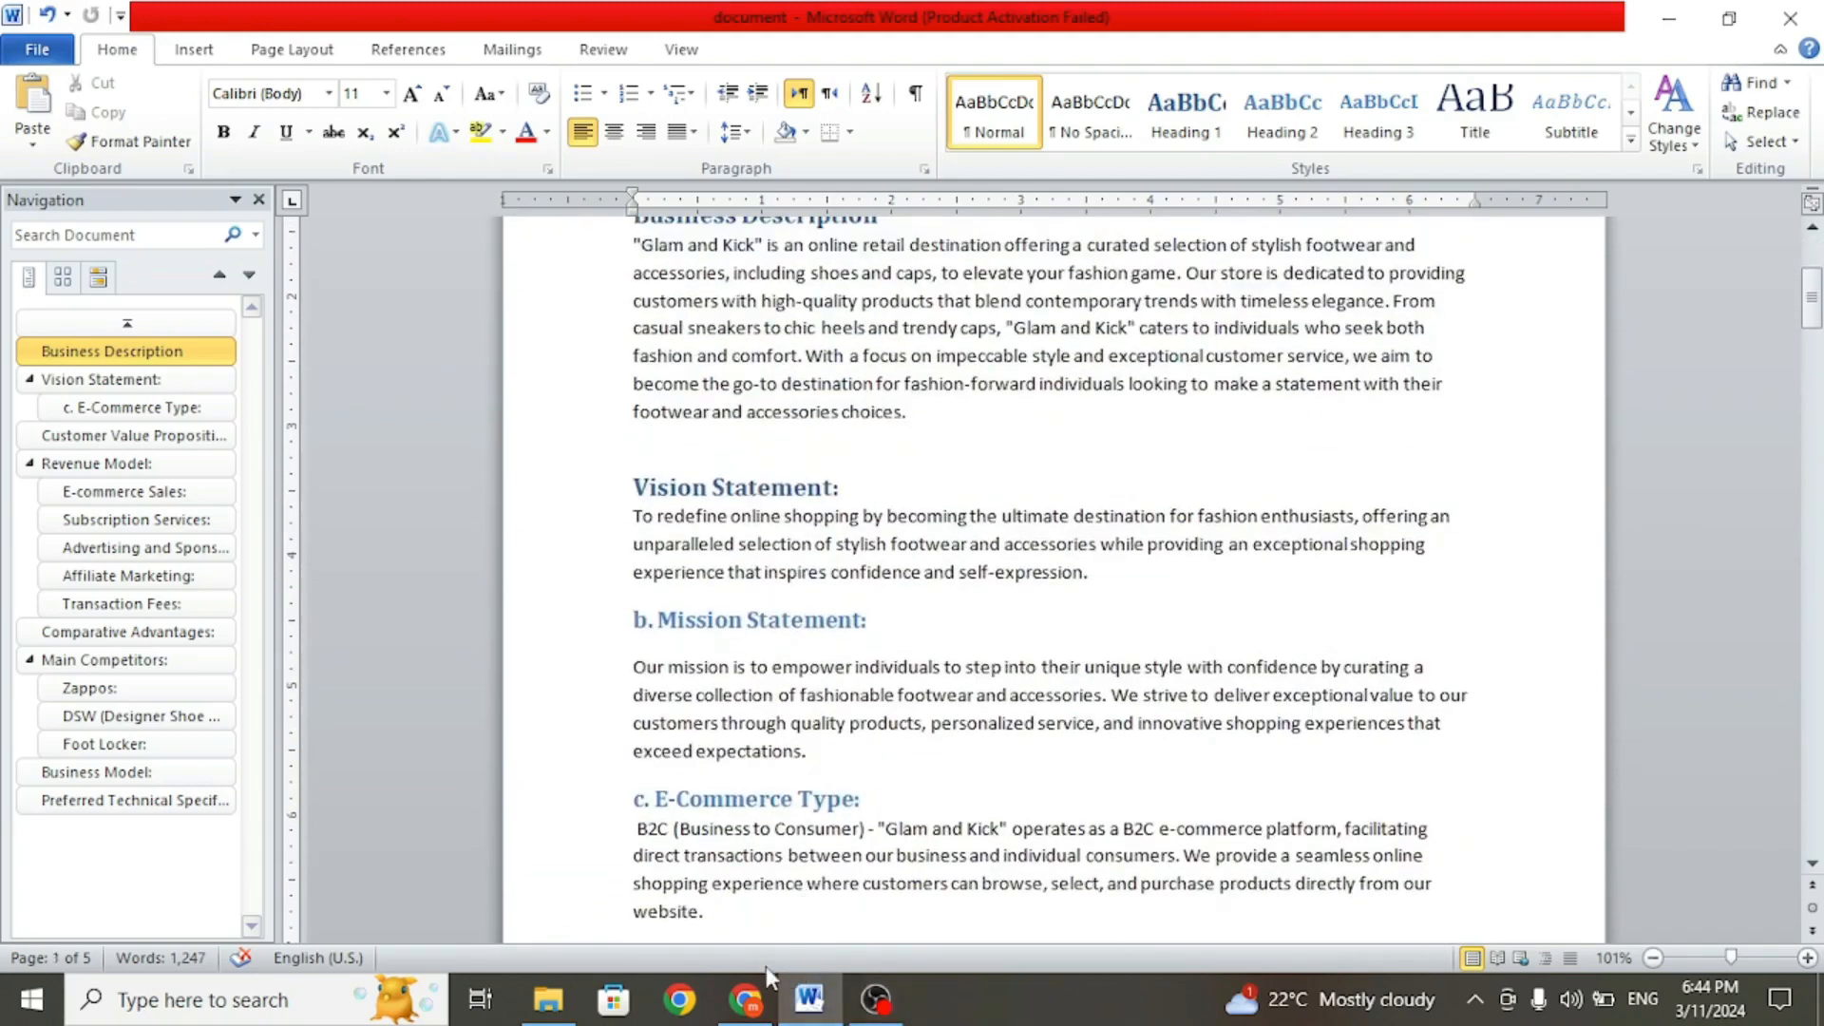
# - Switch back to Chrome and open canva.com in a new tab
pyautogui.click(746, 1000)
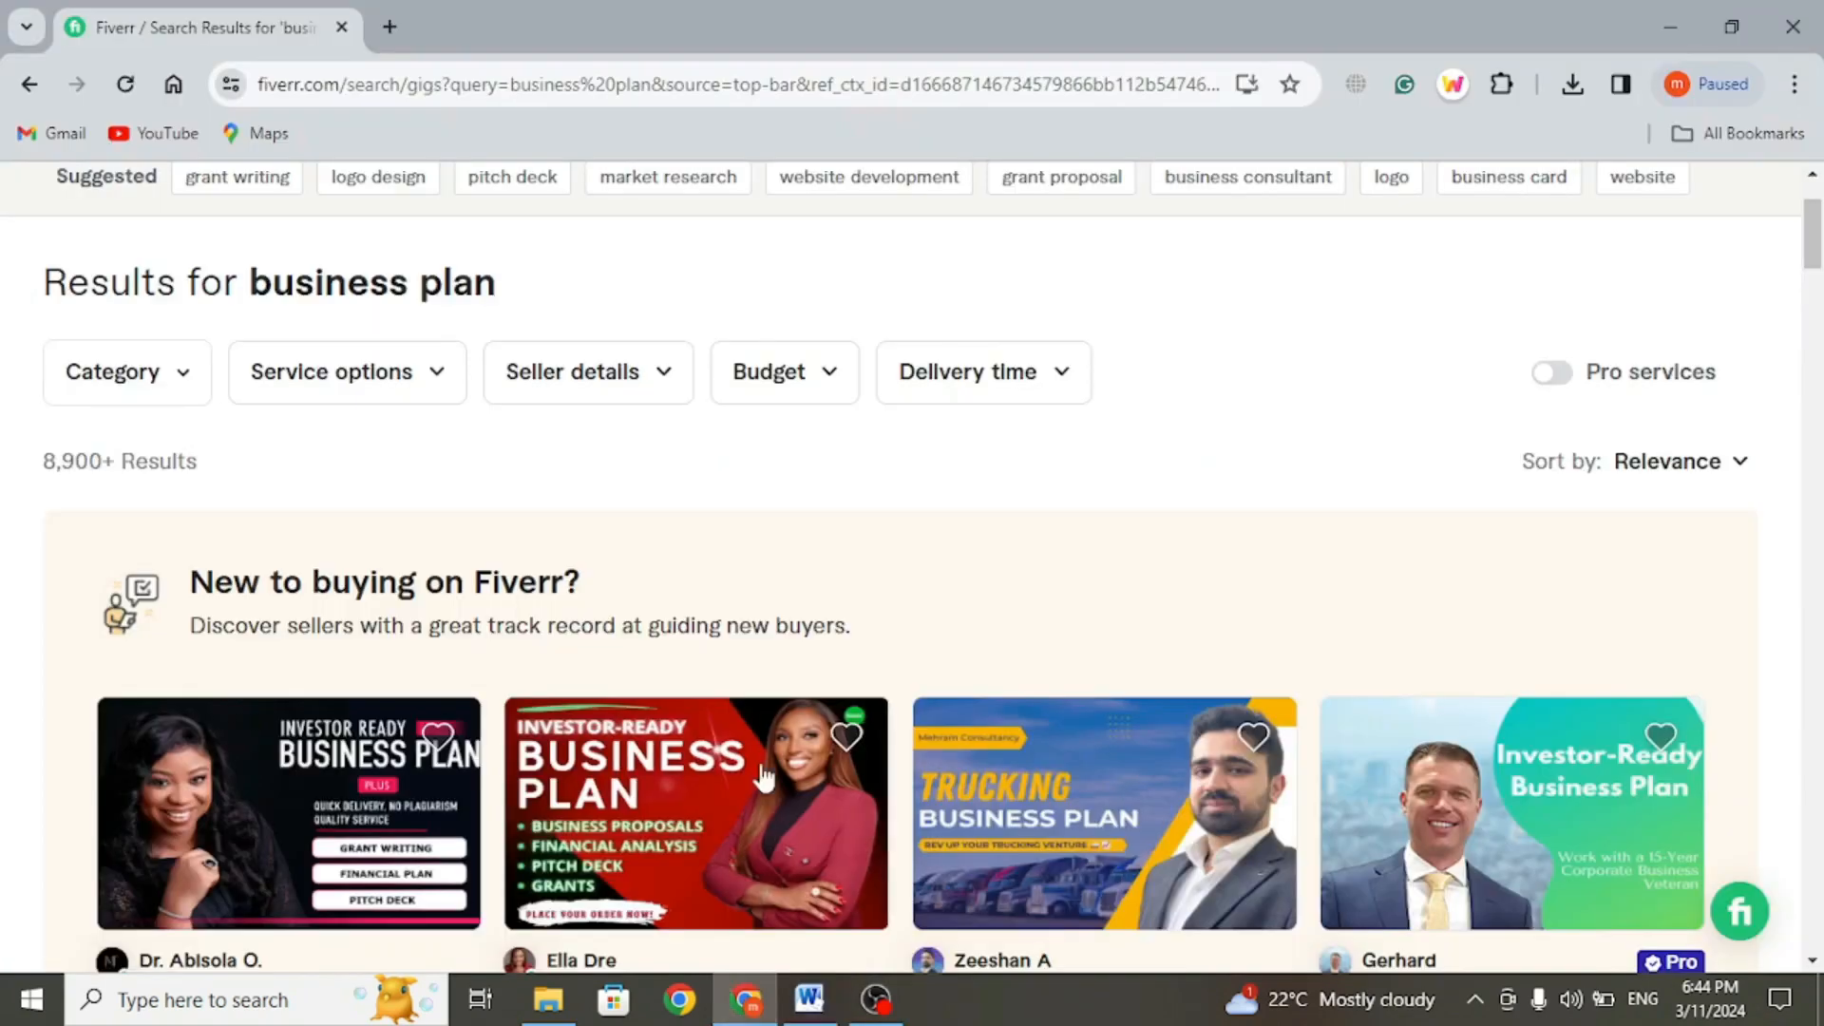
pyautogui.click(387, 26)
pyautogui.write('canv')
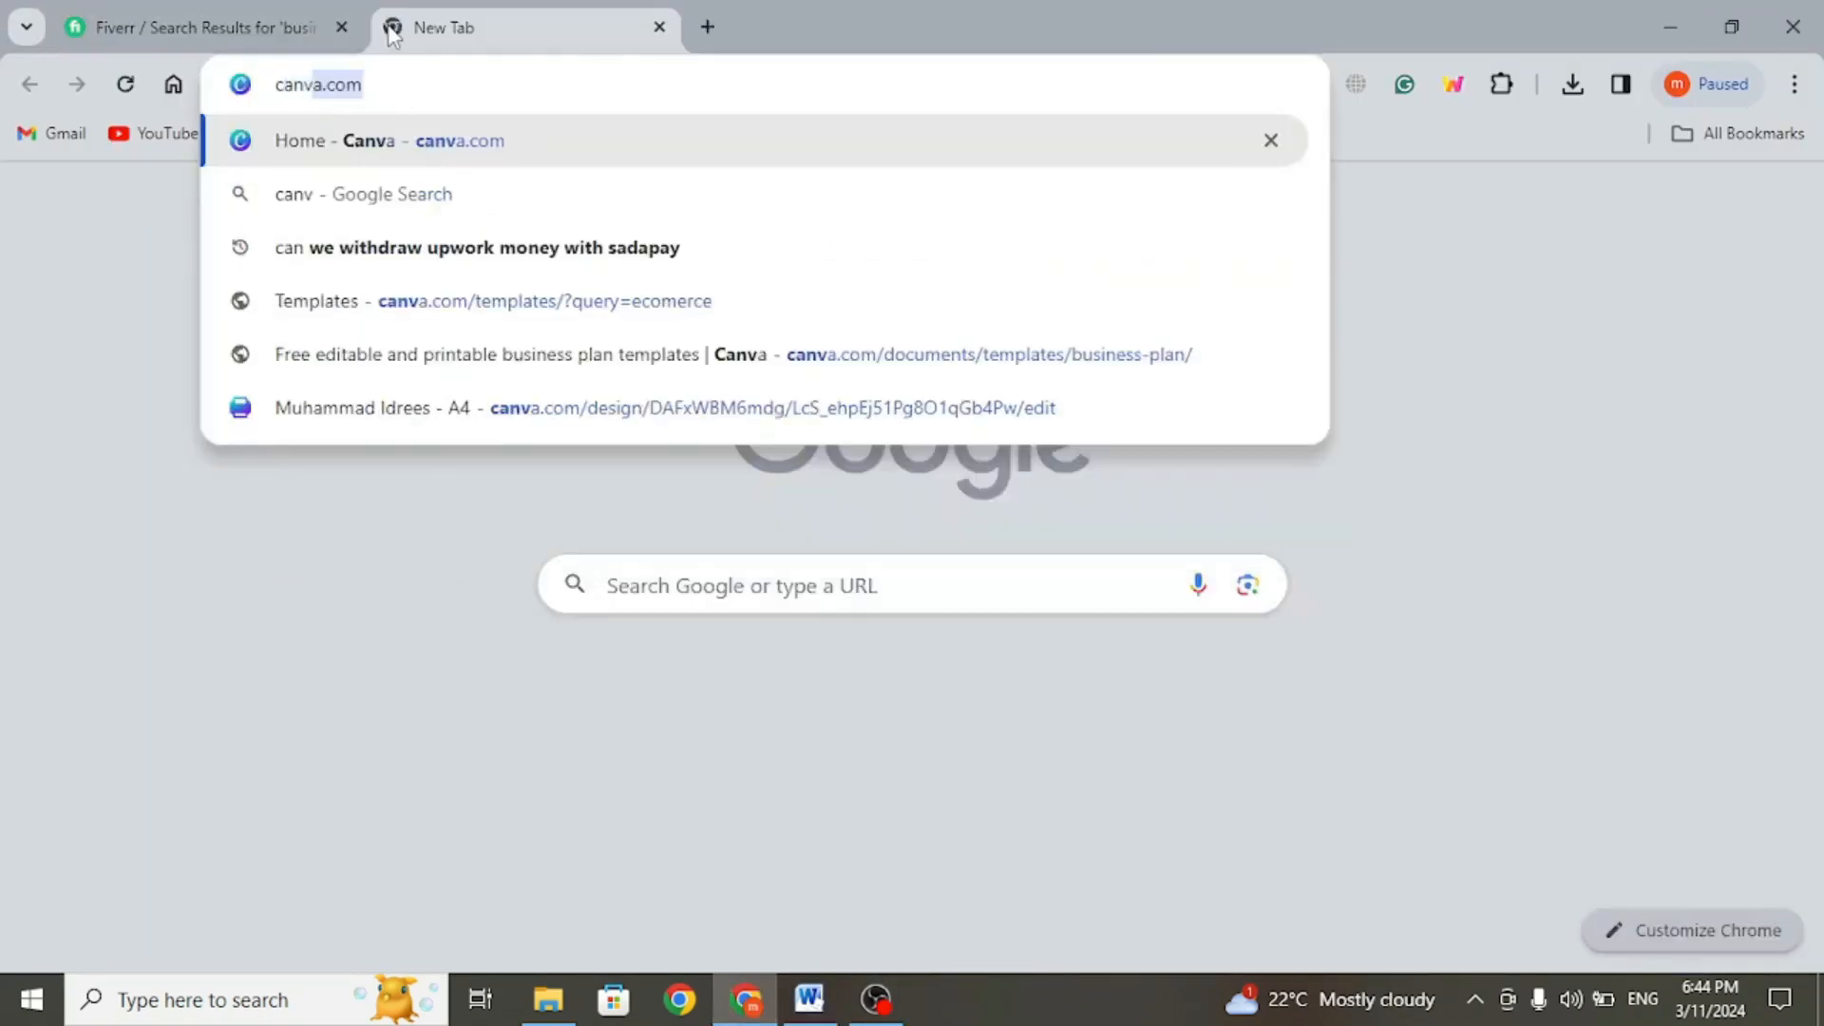
pyautogui.write('a.co')
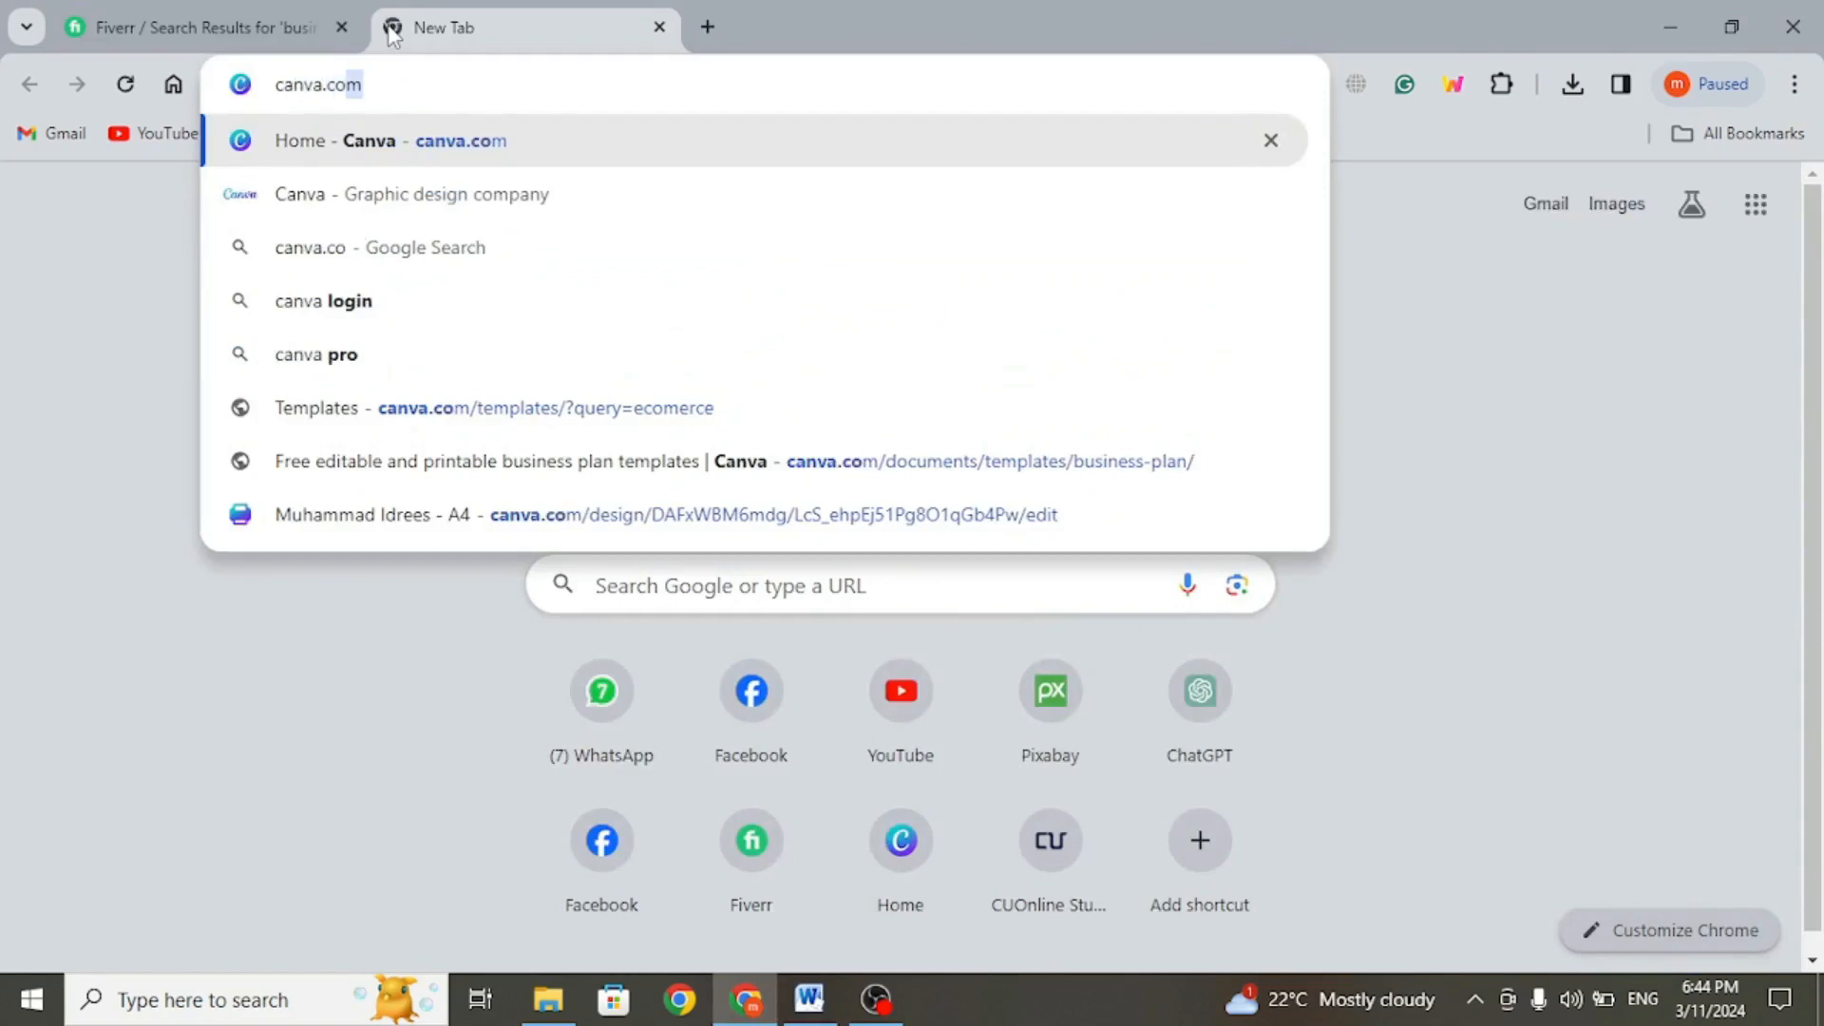
pyautogui.write('m')
pyautogui.press('Return')
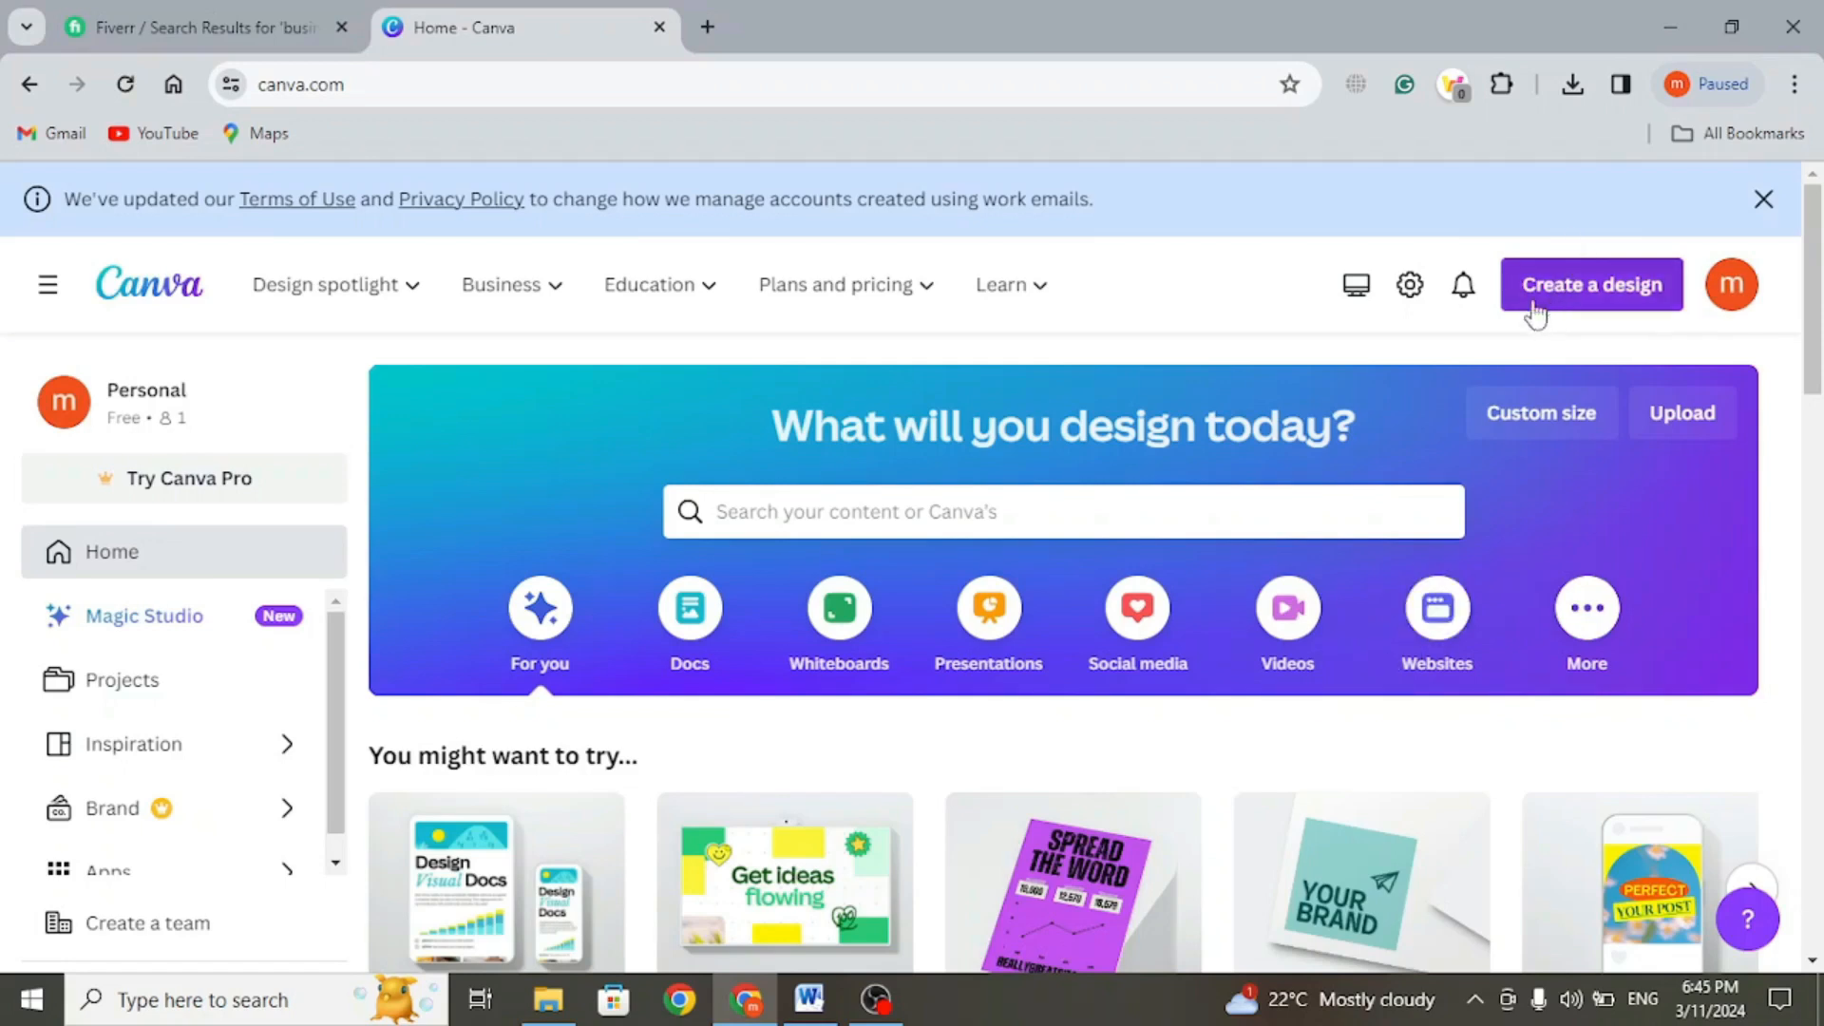
# - Create a blank Document (A4 Portrait) design and browse its suggested templates
pyautogui.click(1551, 293)
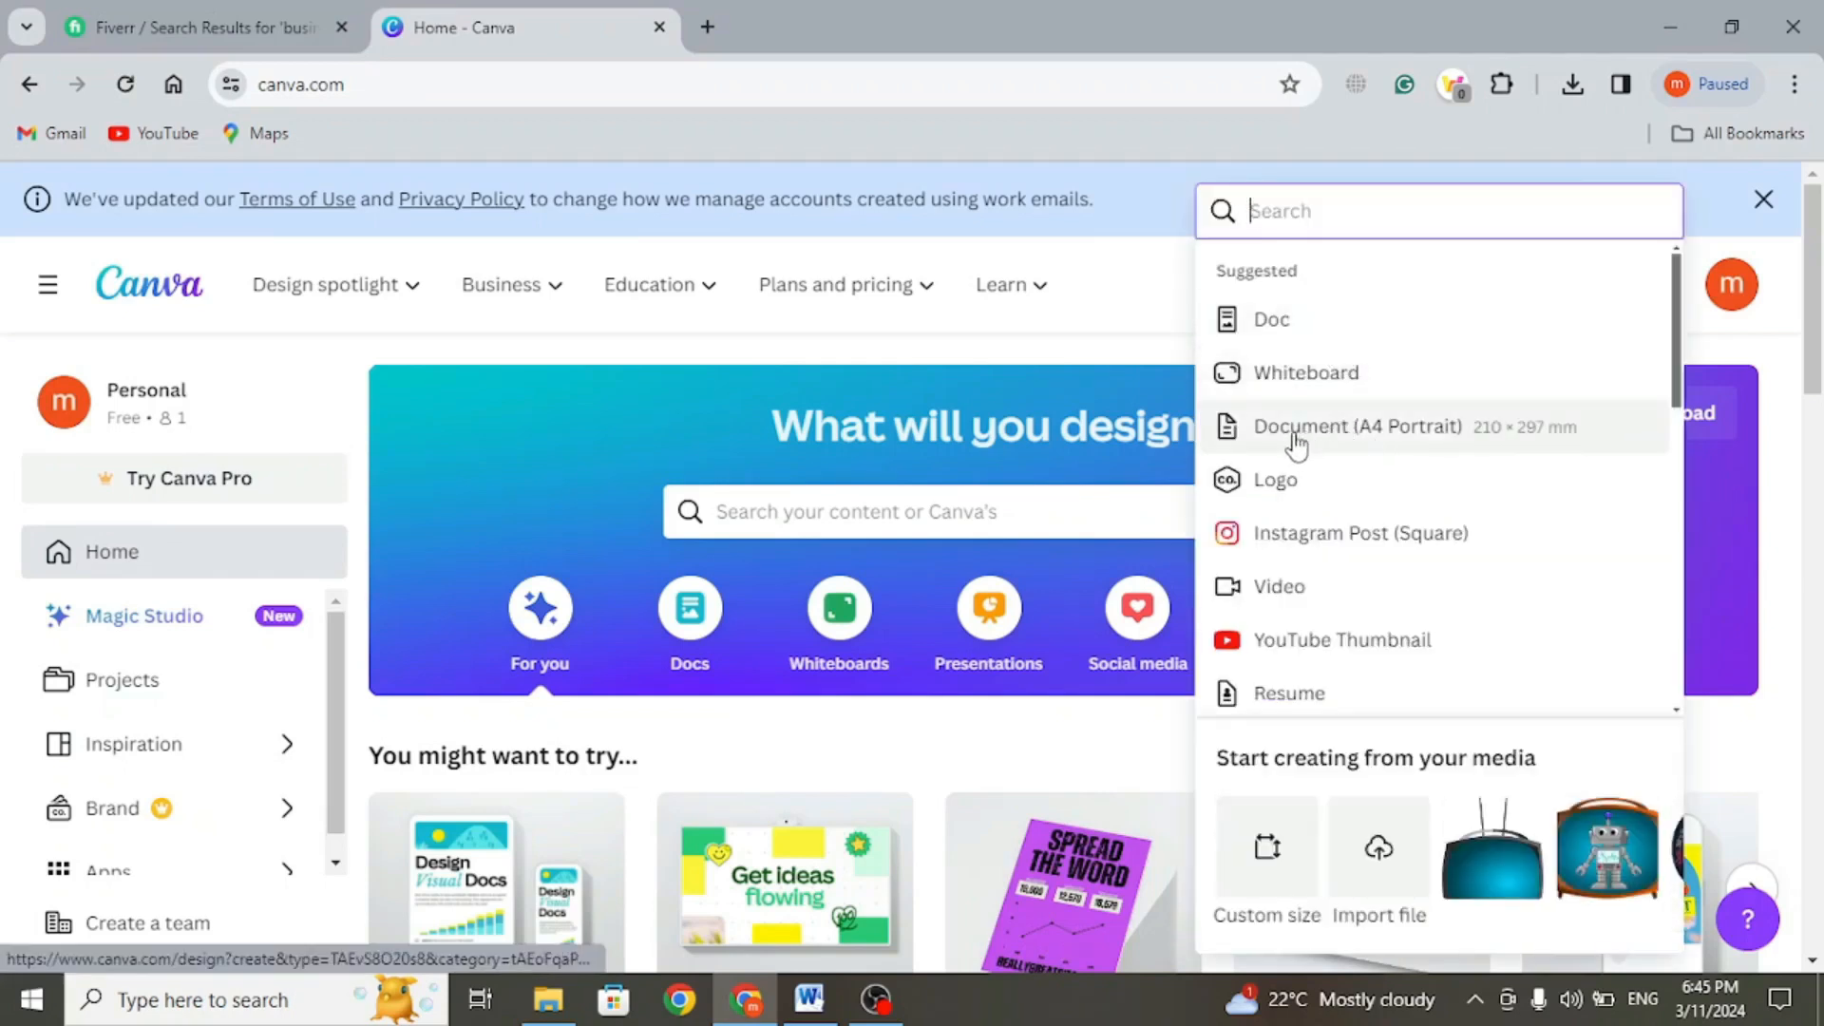
pyautogui.click(1368, 435)
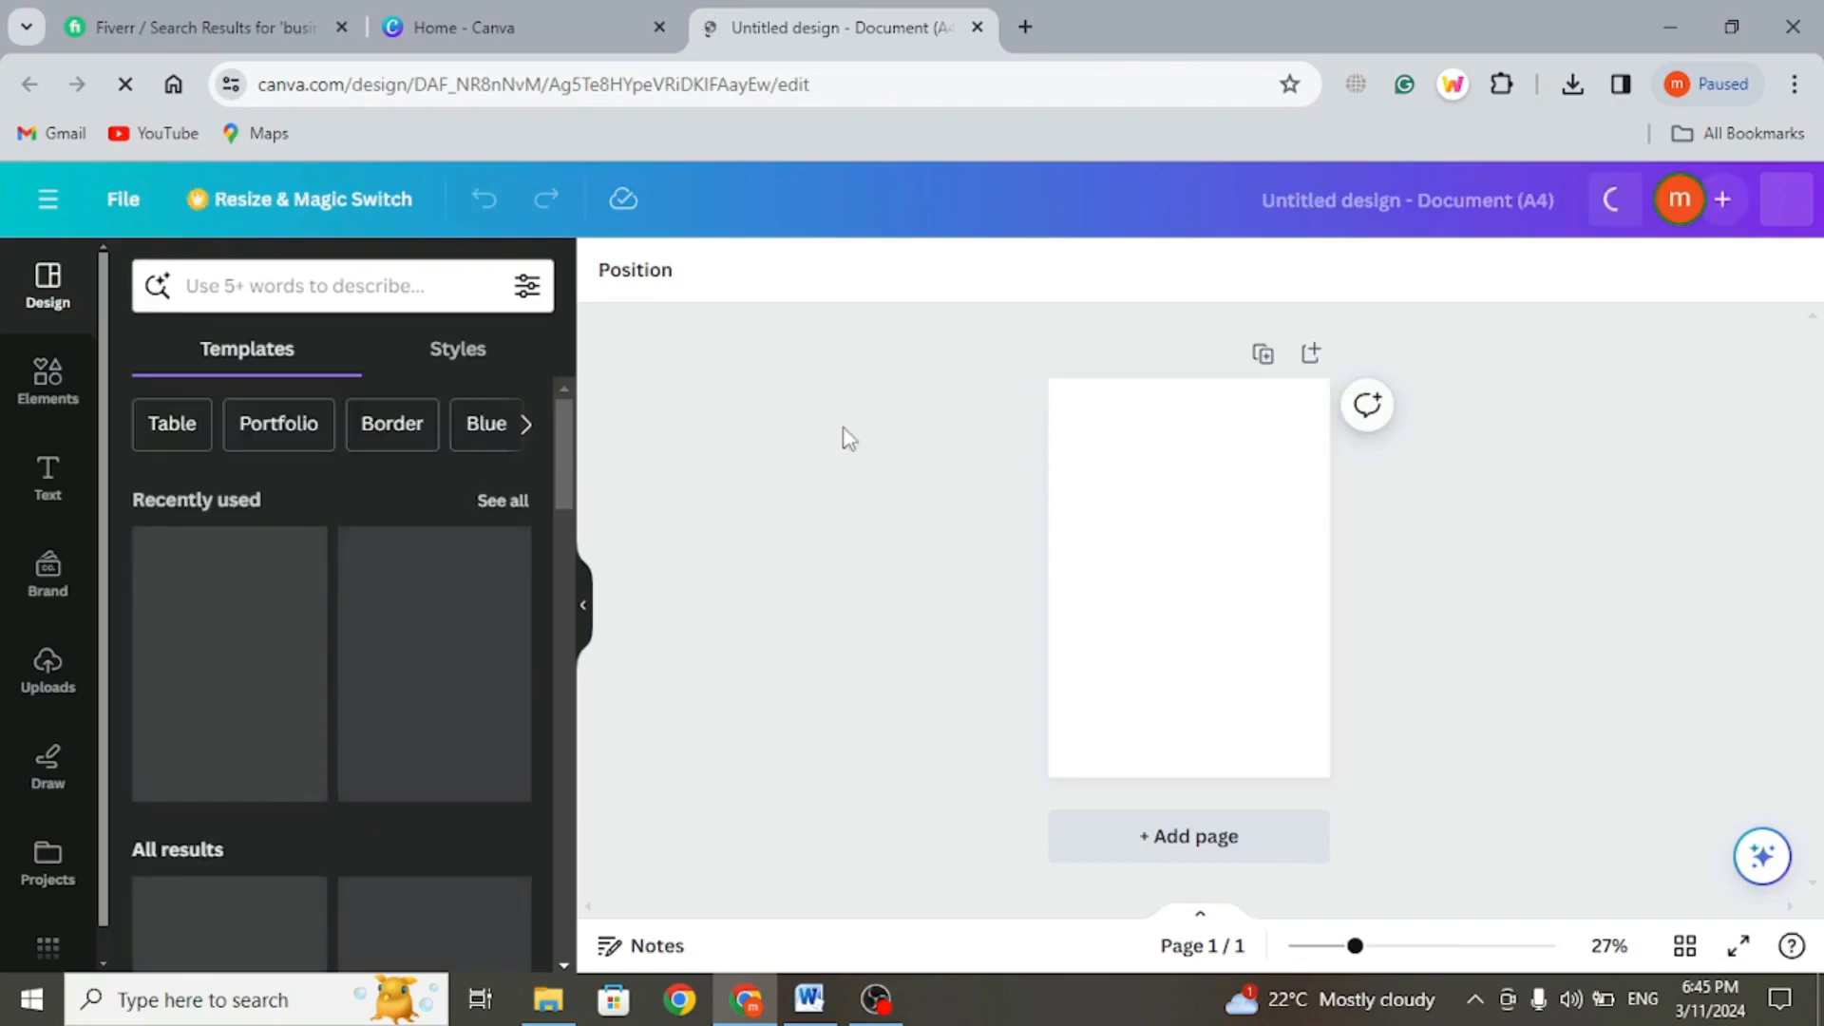
pyautogui.scroll(-2, 433, 591)
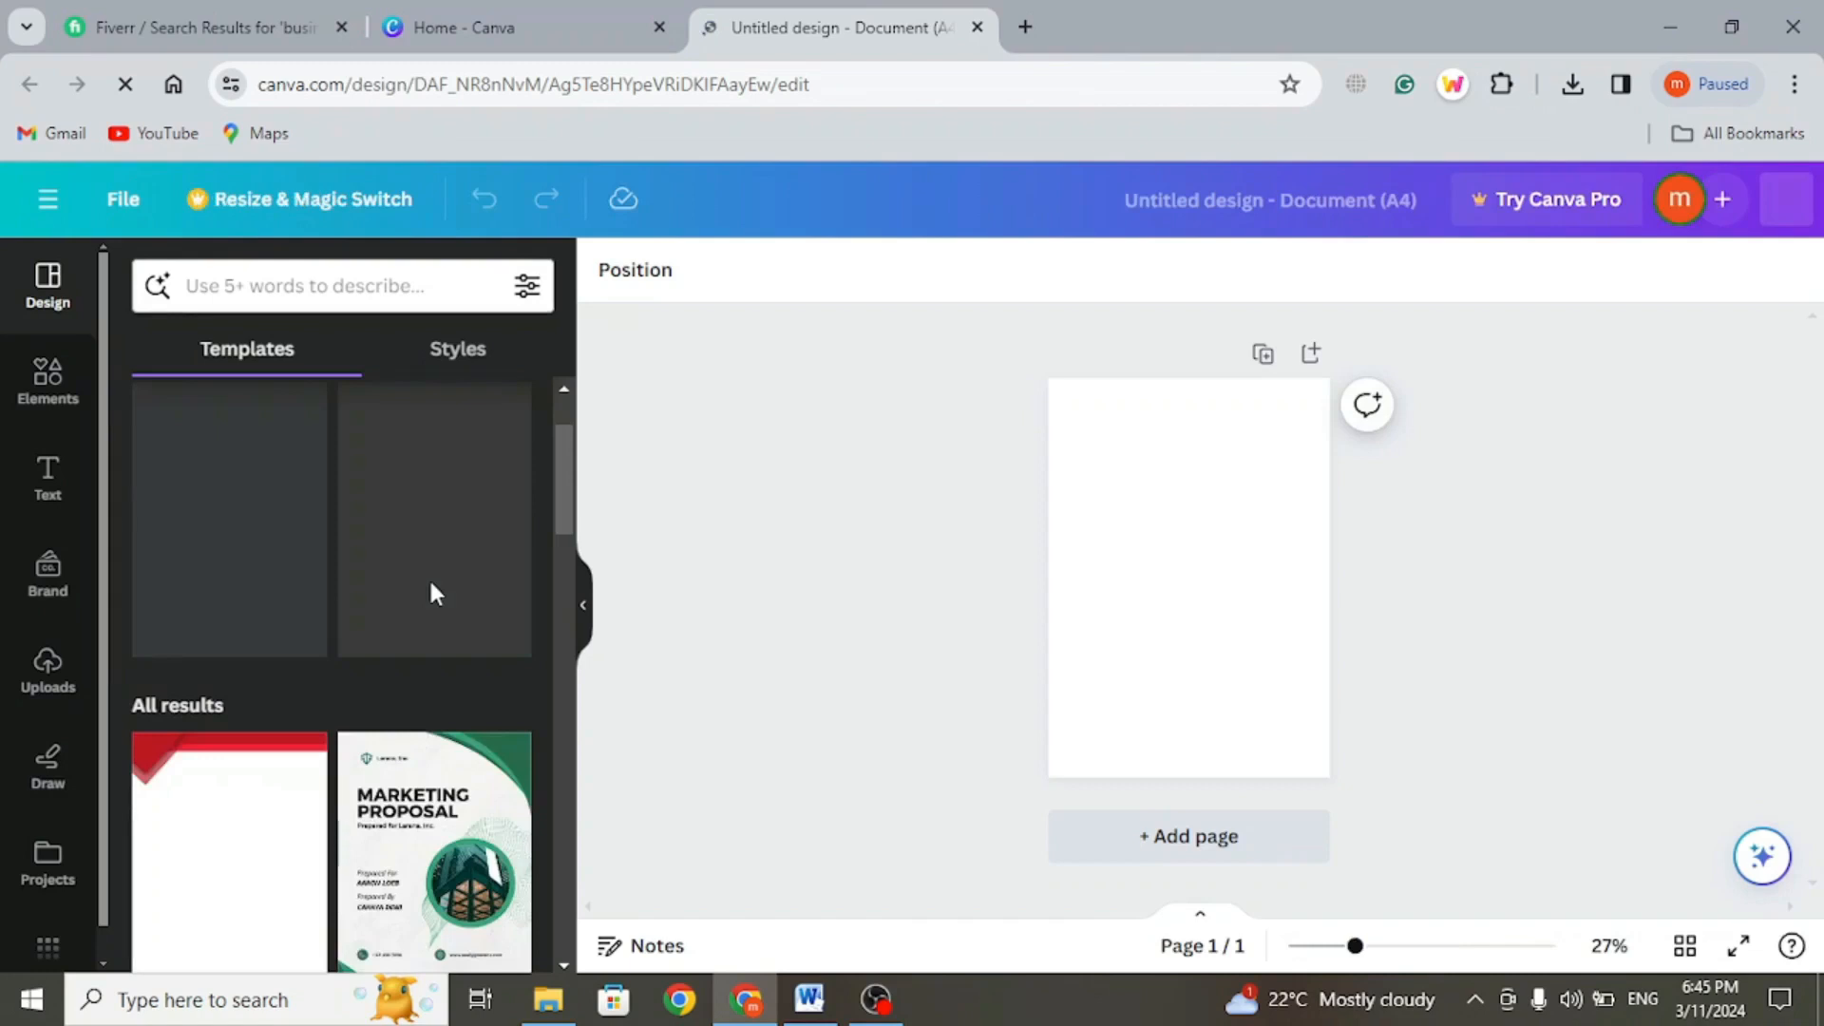
pyautogui.scroll(-4, 432, 591)
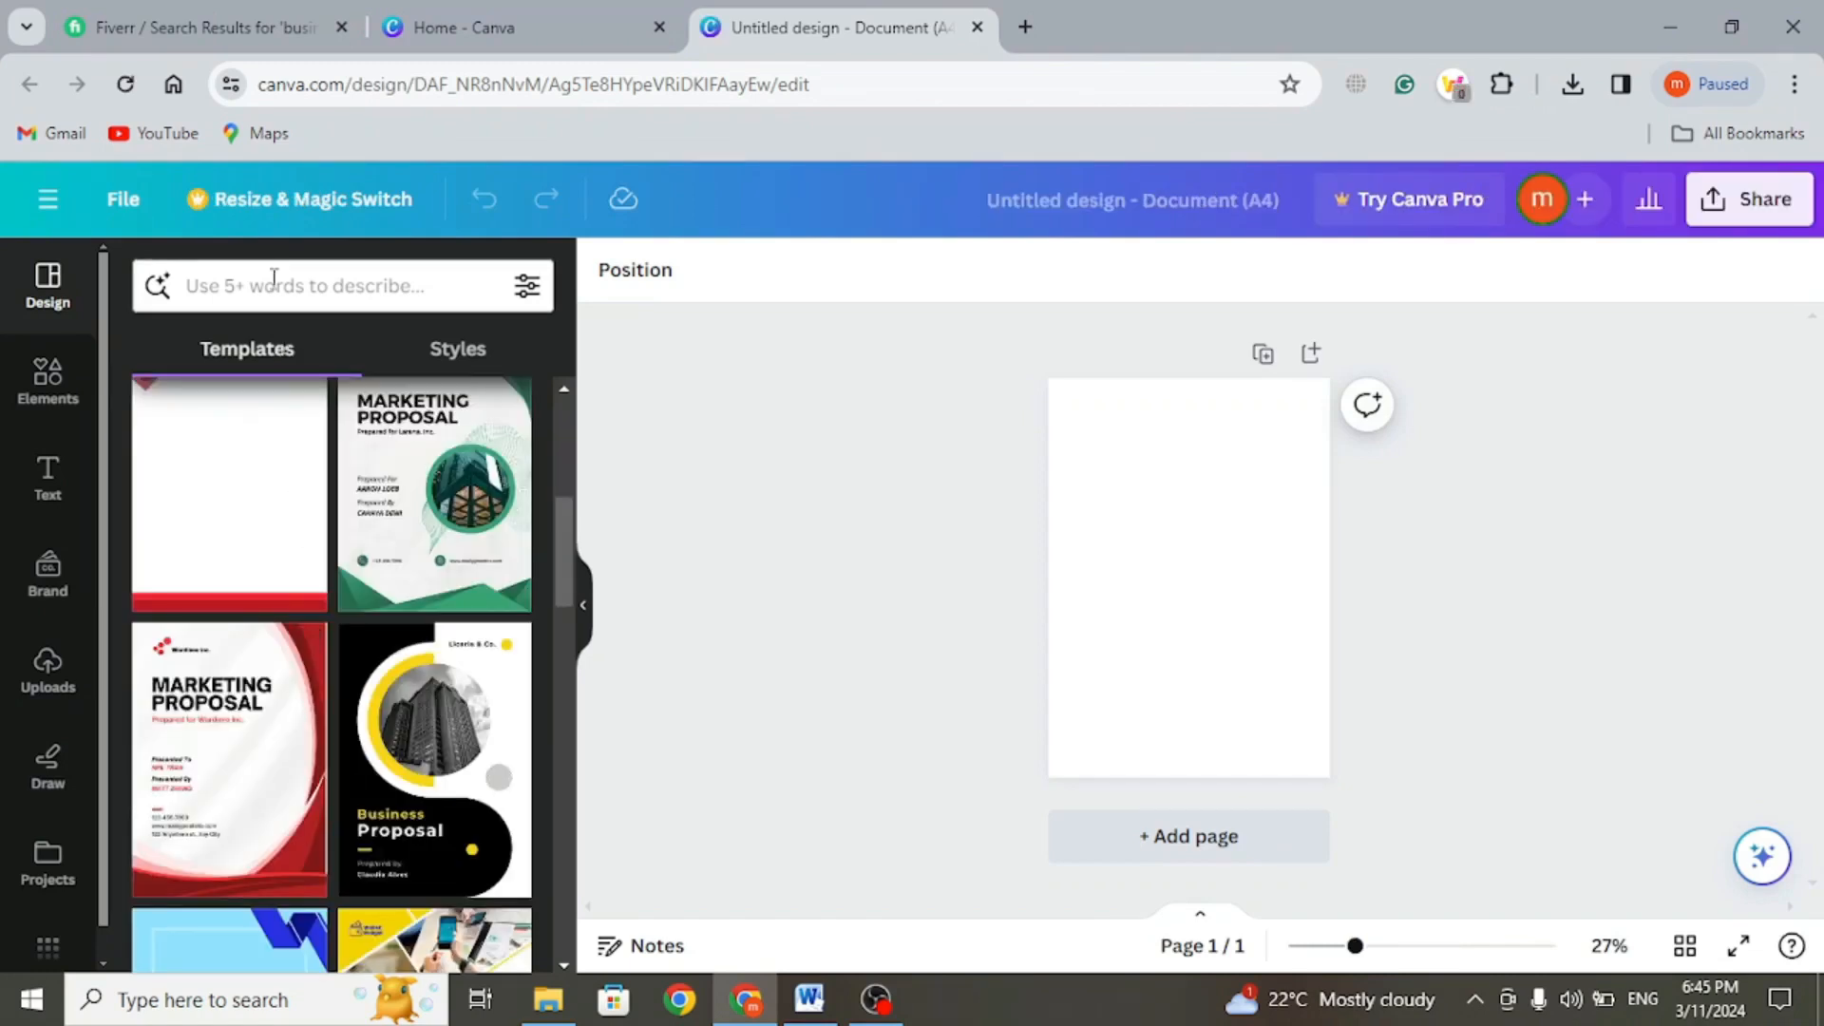
# - Search the templates for "business" and apply the dark blue 2023 Business Proposal cover with hexagon photos to the page
pyautogui.click(274, 283)
pyautogui.write('bus')
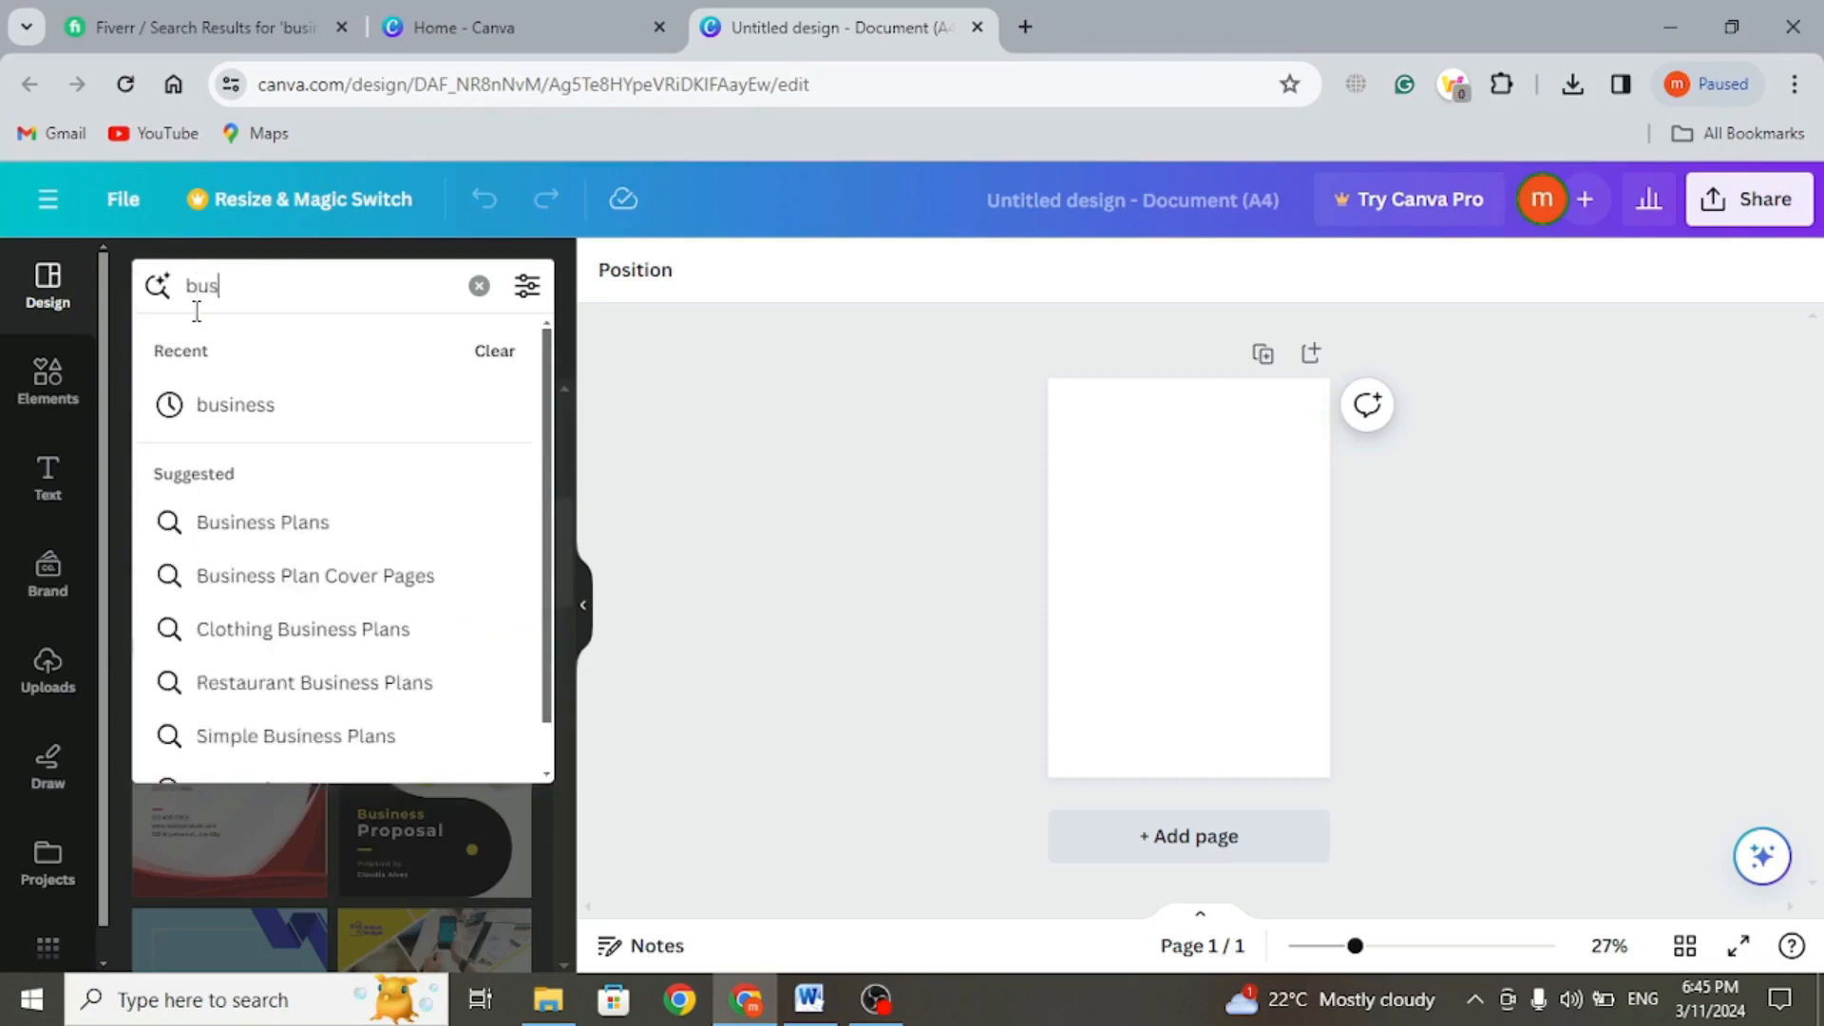
pyautogui.write('iness')
pyautogui.press('Return')
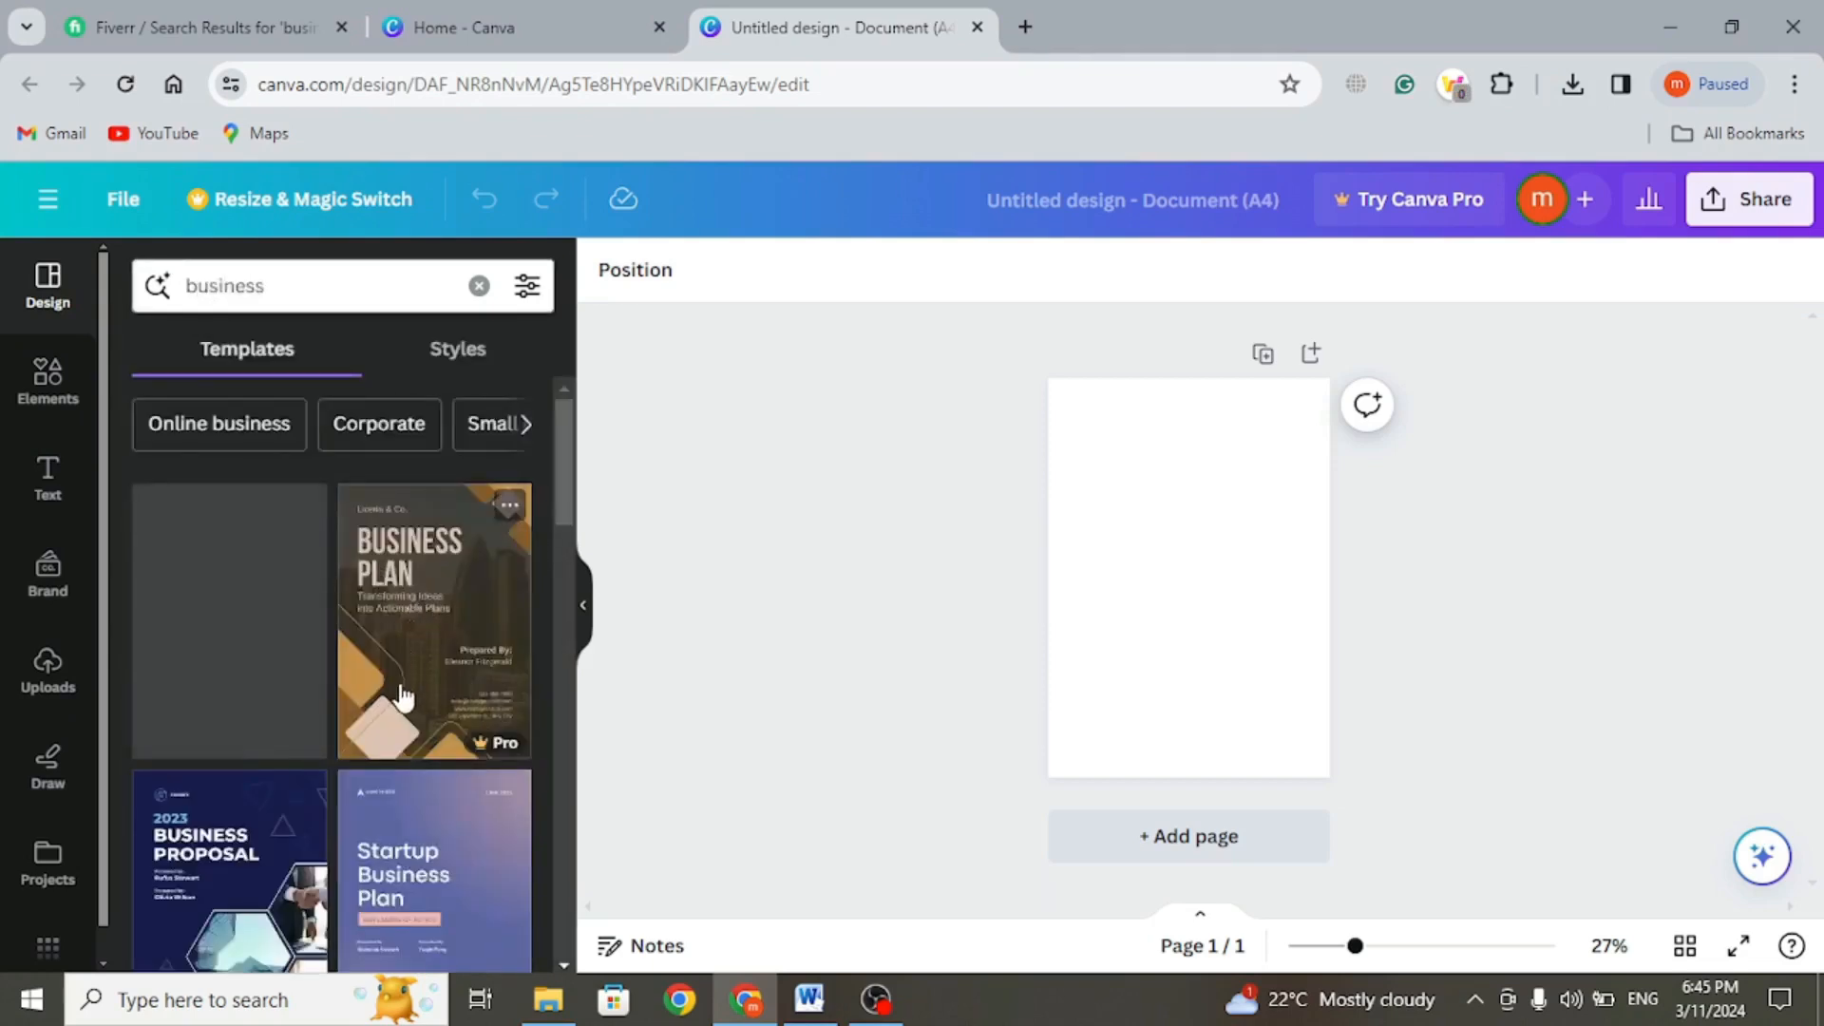
pyautogui.scroll(-3, 403, 699)
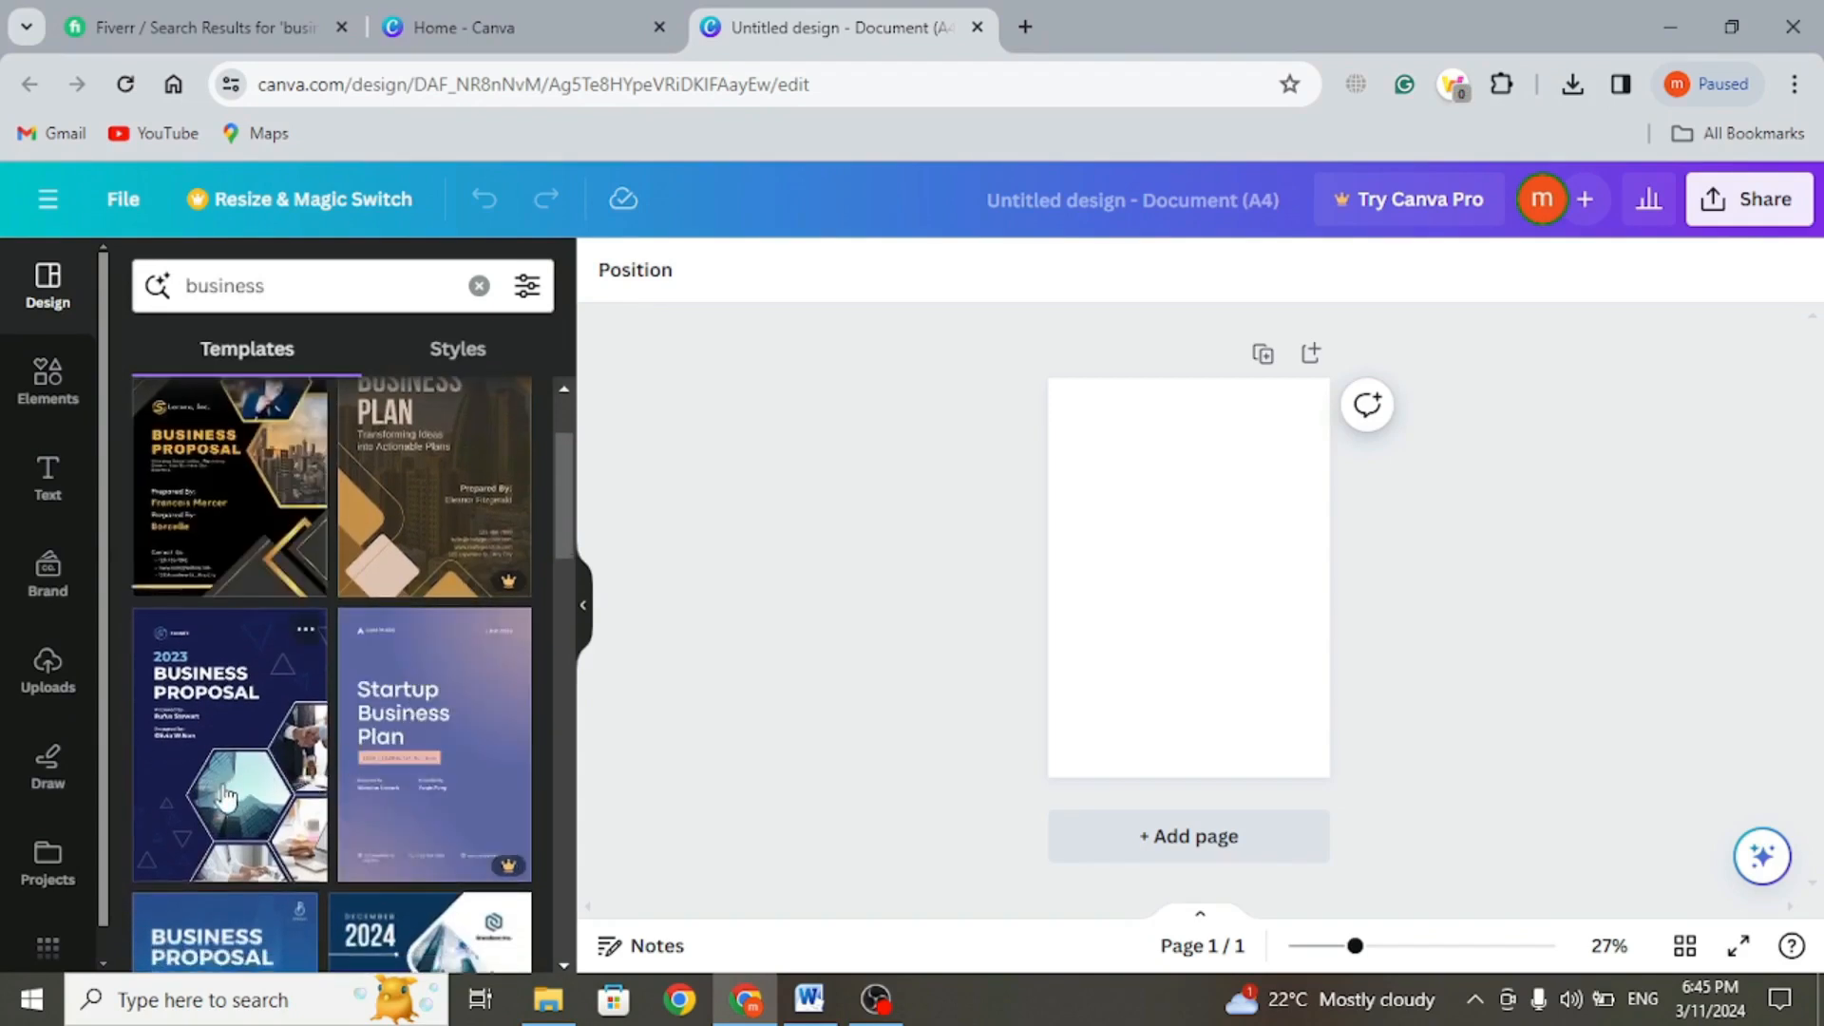
pyautogui.moveTo(230, 791); pyautogui.dragTo(1149, 584)
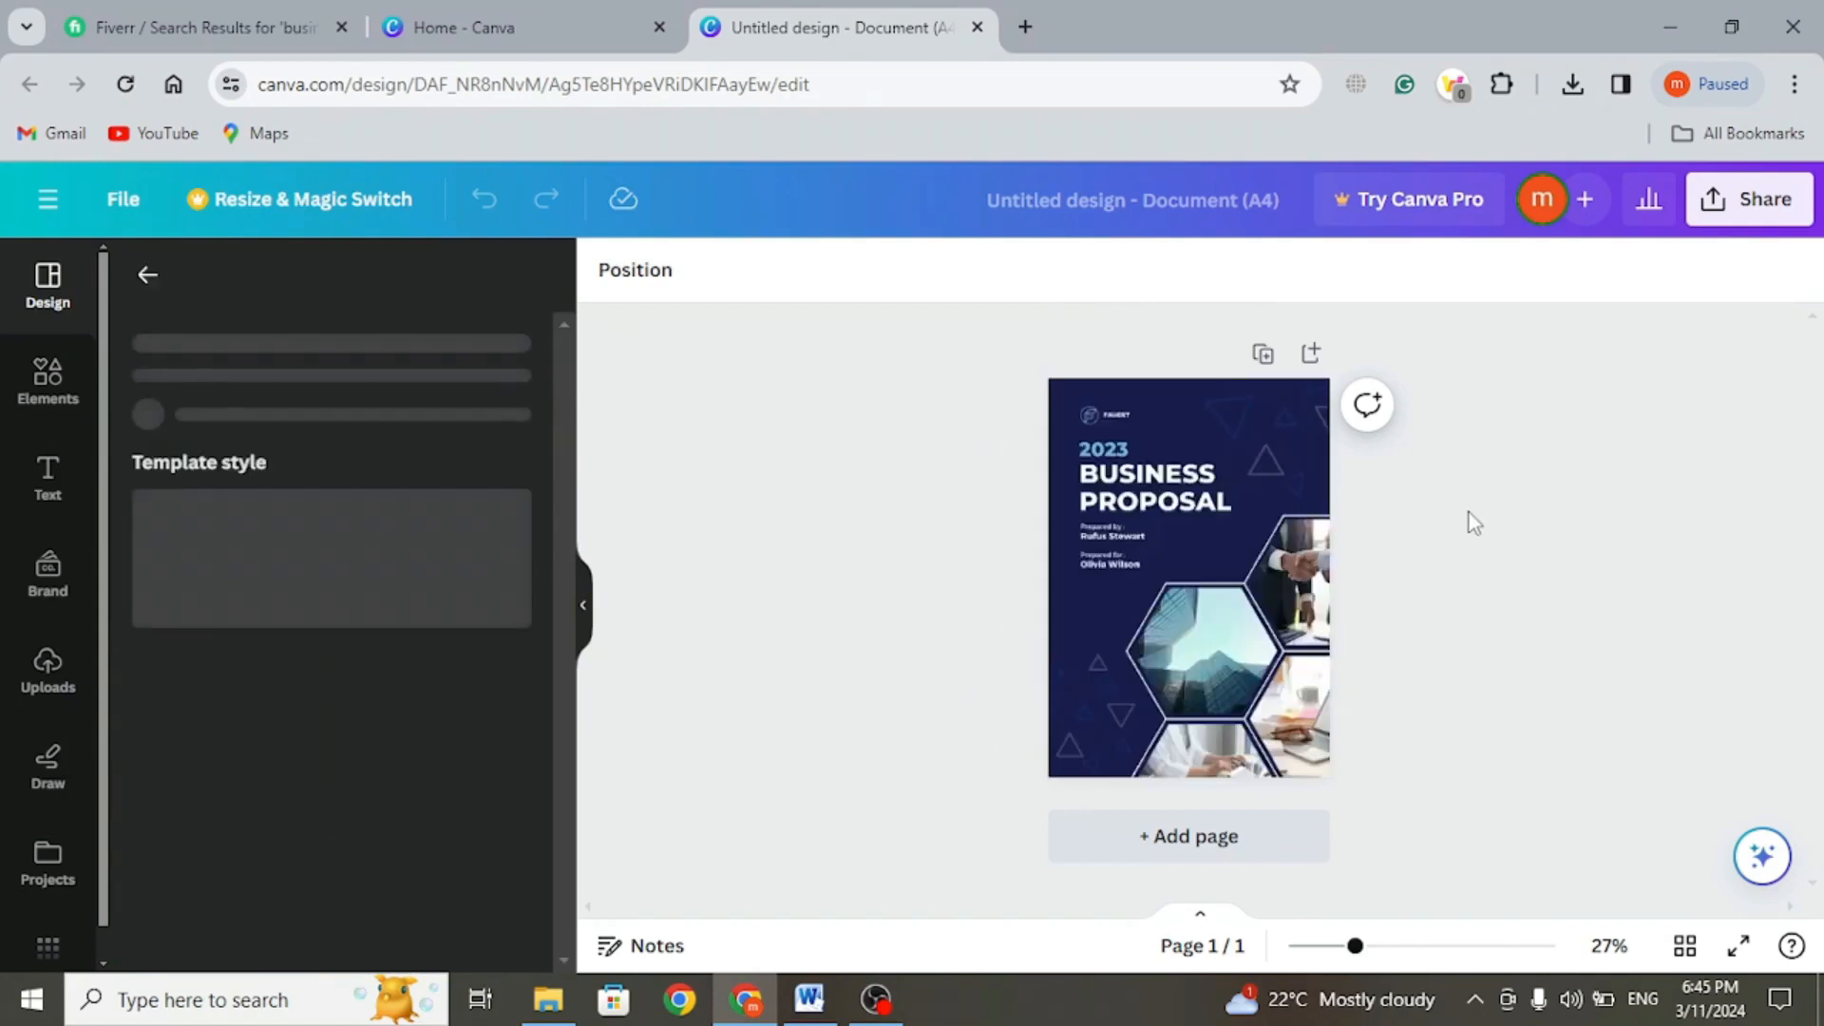
# - Check the business name in the Word document's Business Description and return to the cover design in Canva
pyautogui.scroll(5, 1232, 523)
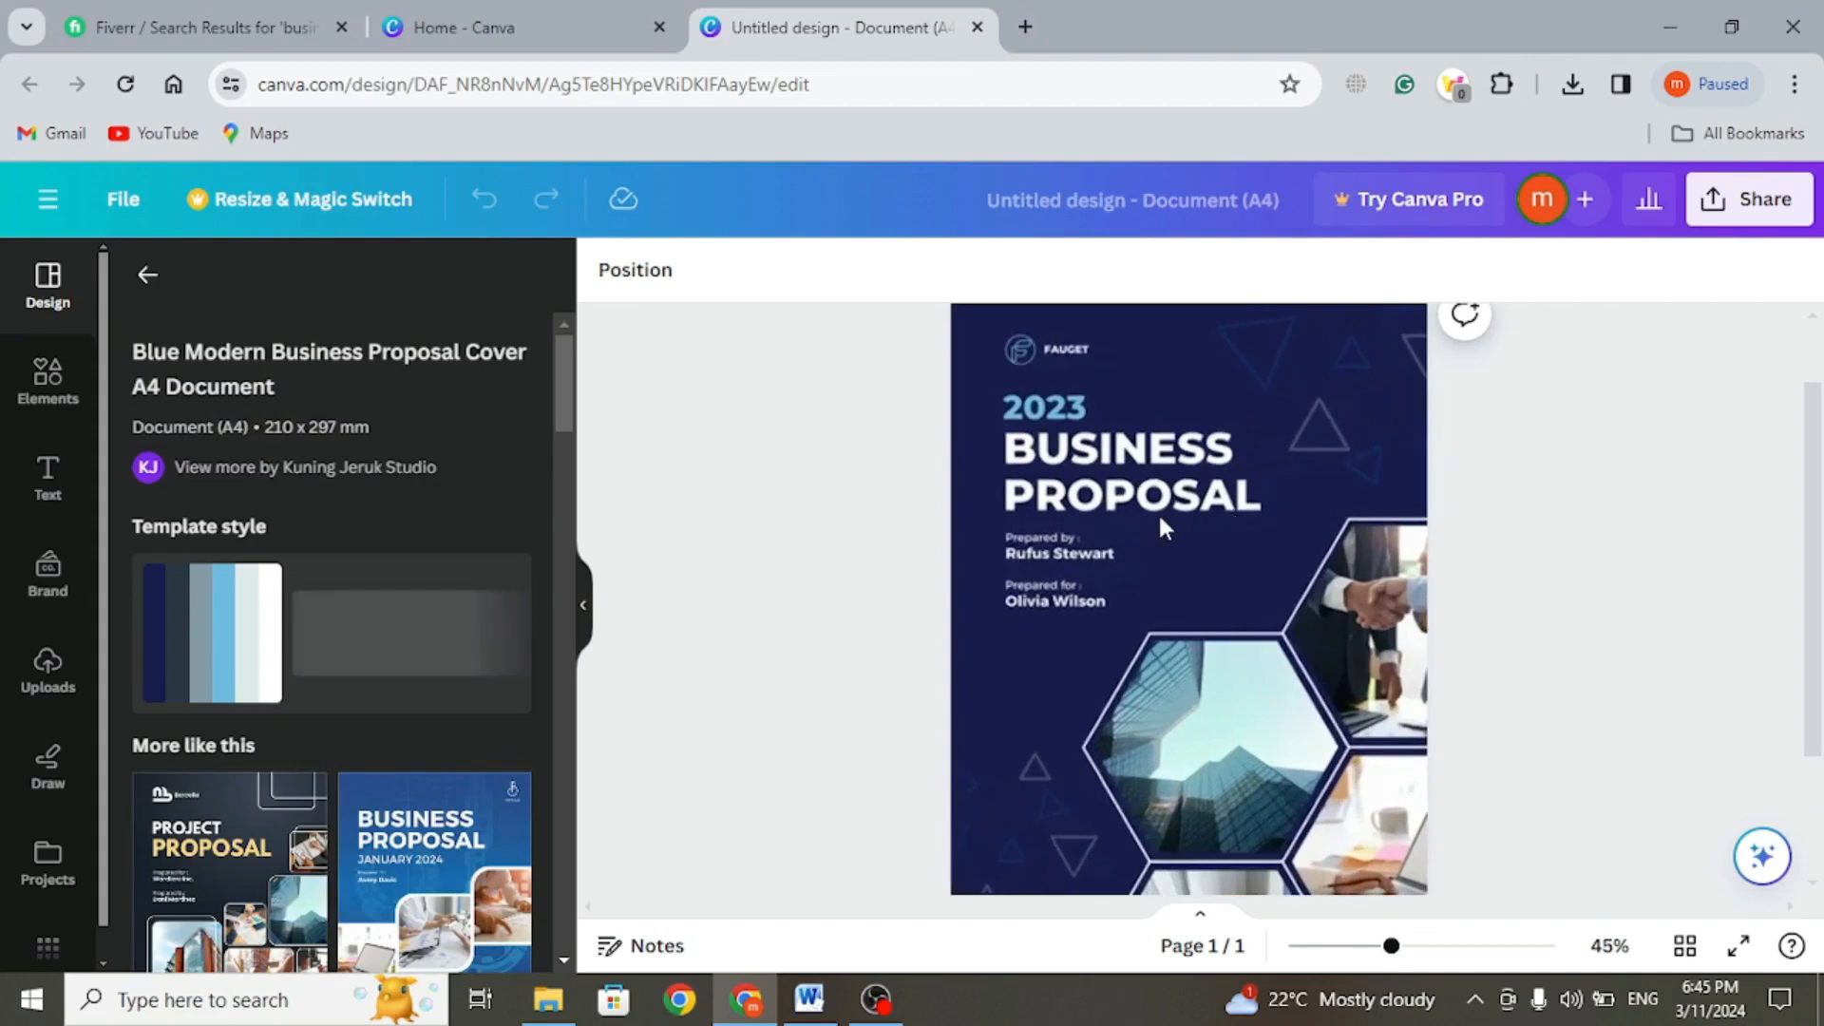
pyautogui.scroll(1, 1159, 513)
pyautogui.click(1305, 539)
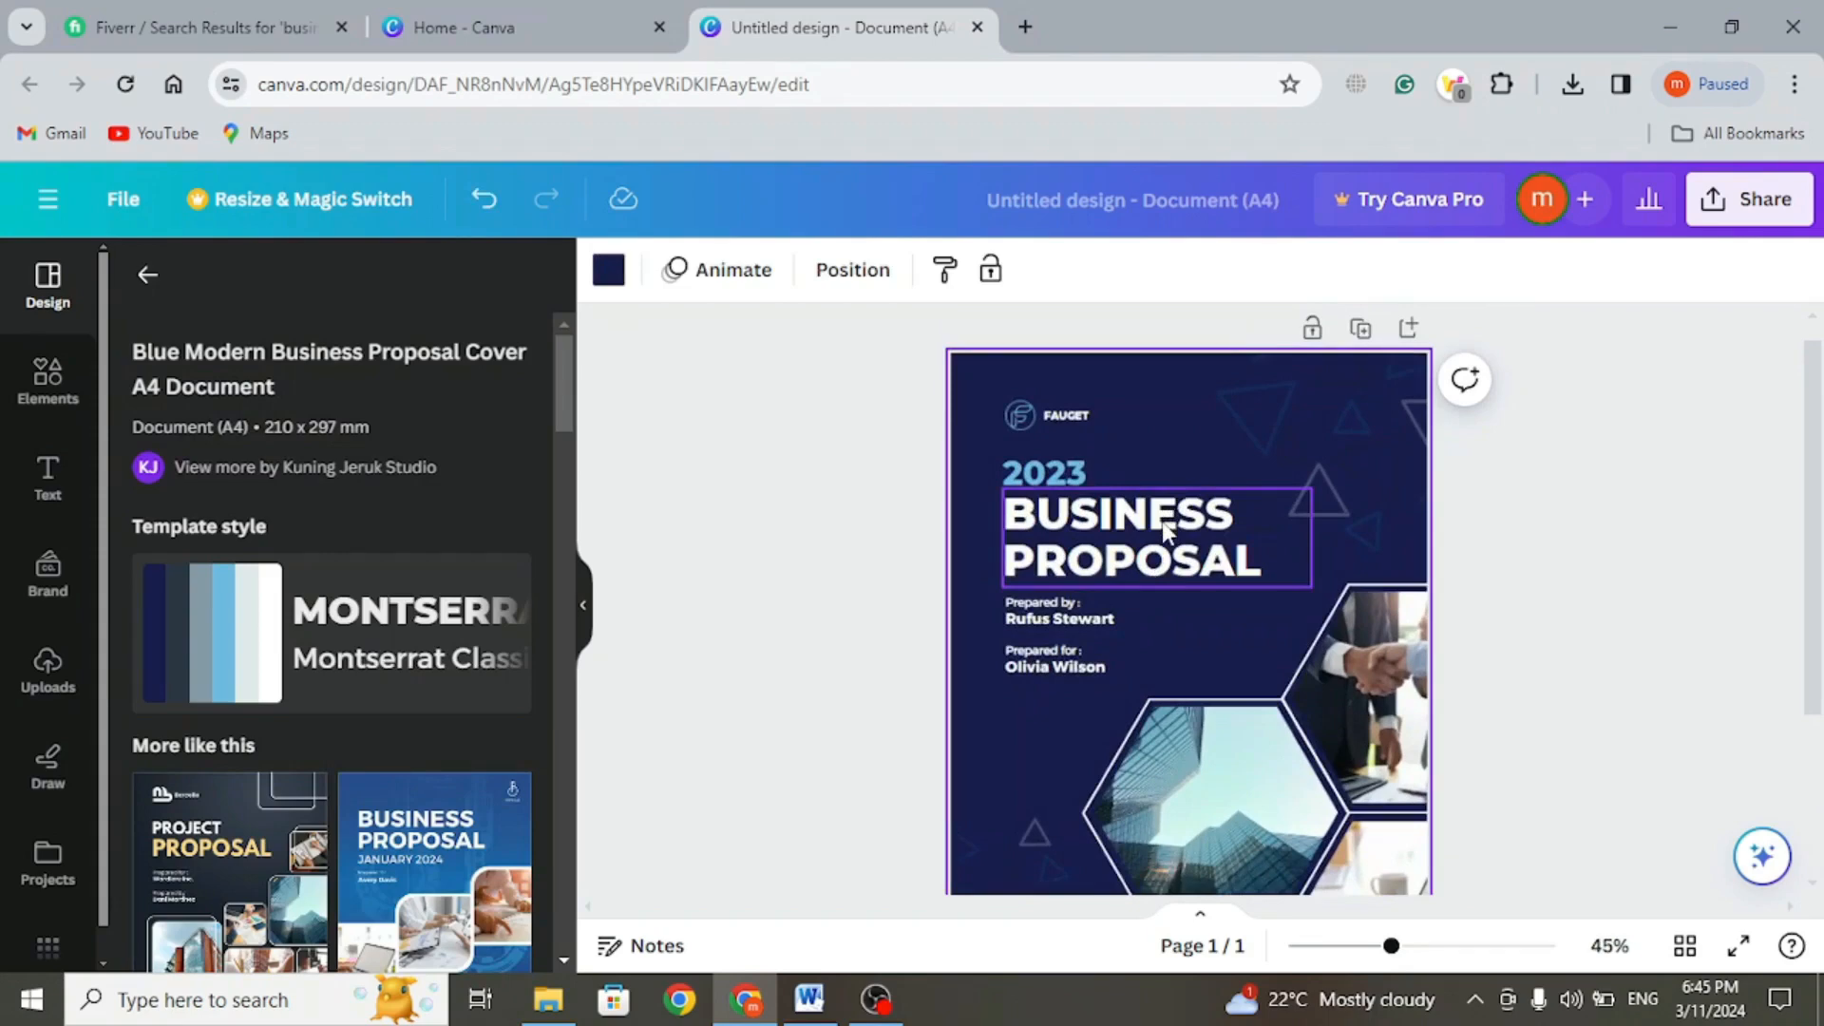
pyautogui.click(809, 997)
pyautogui.scroll(3, 1003, 540)
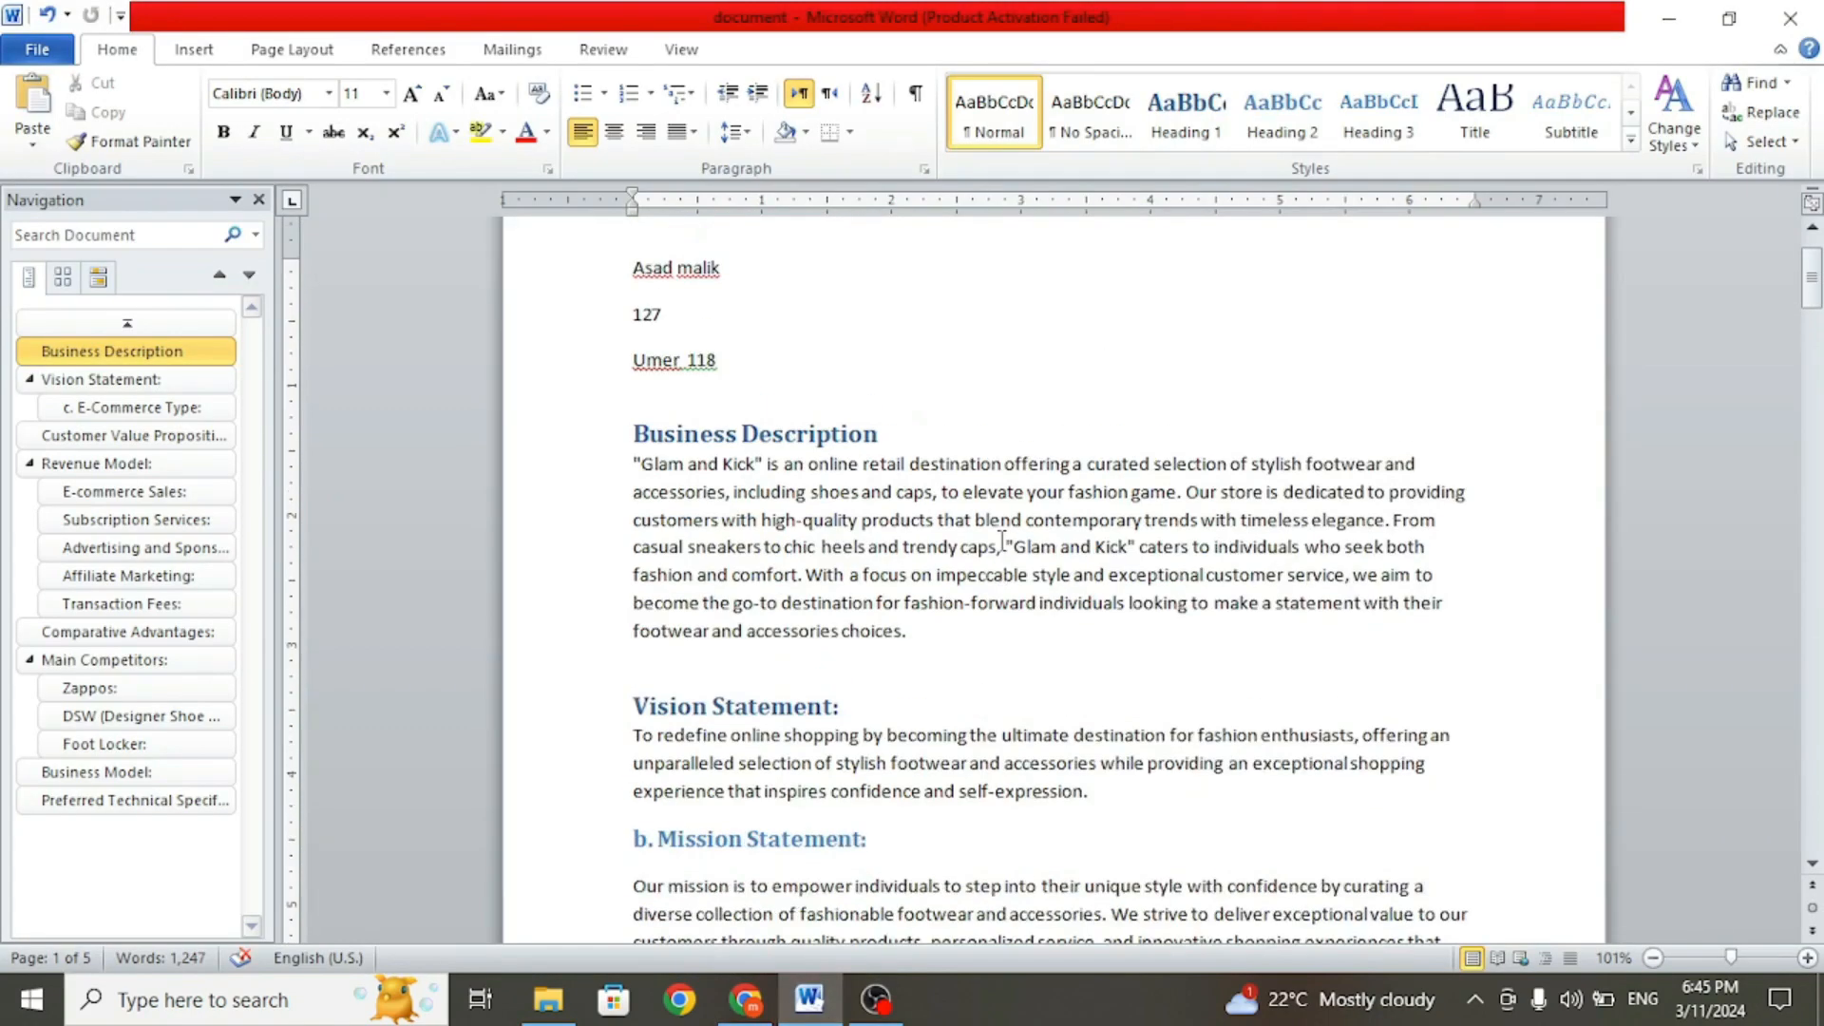
pyautogui.click(746, 999)
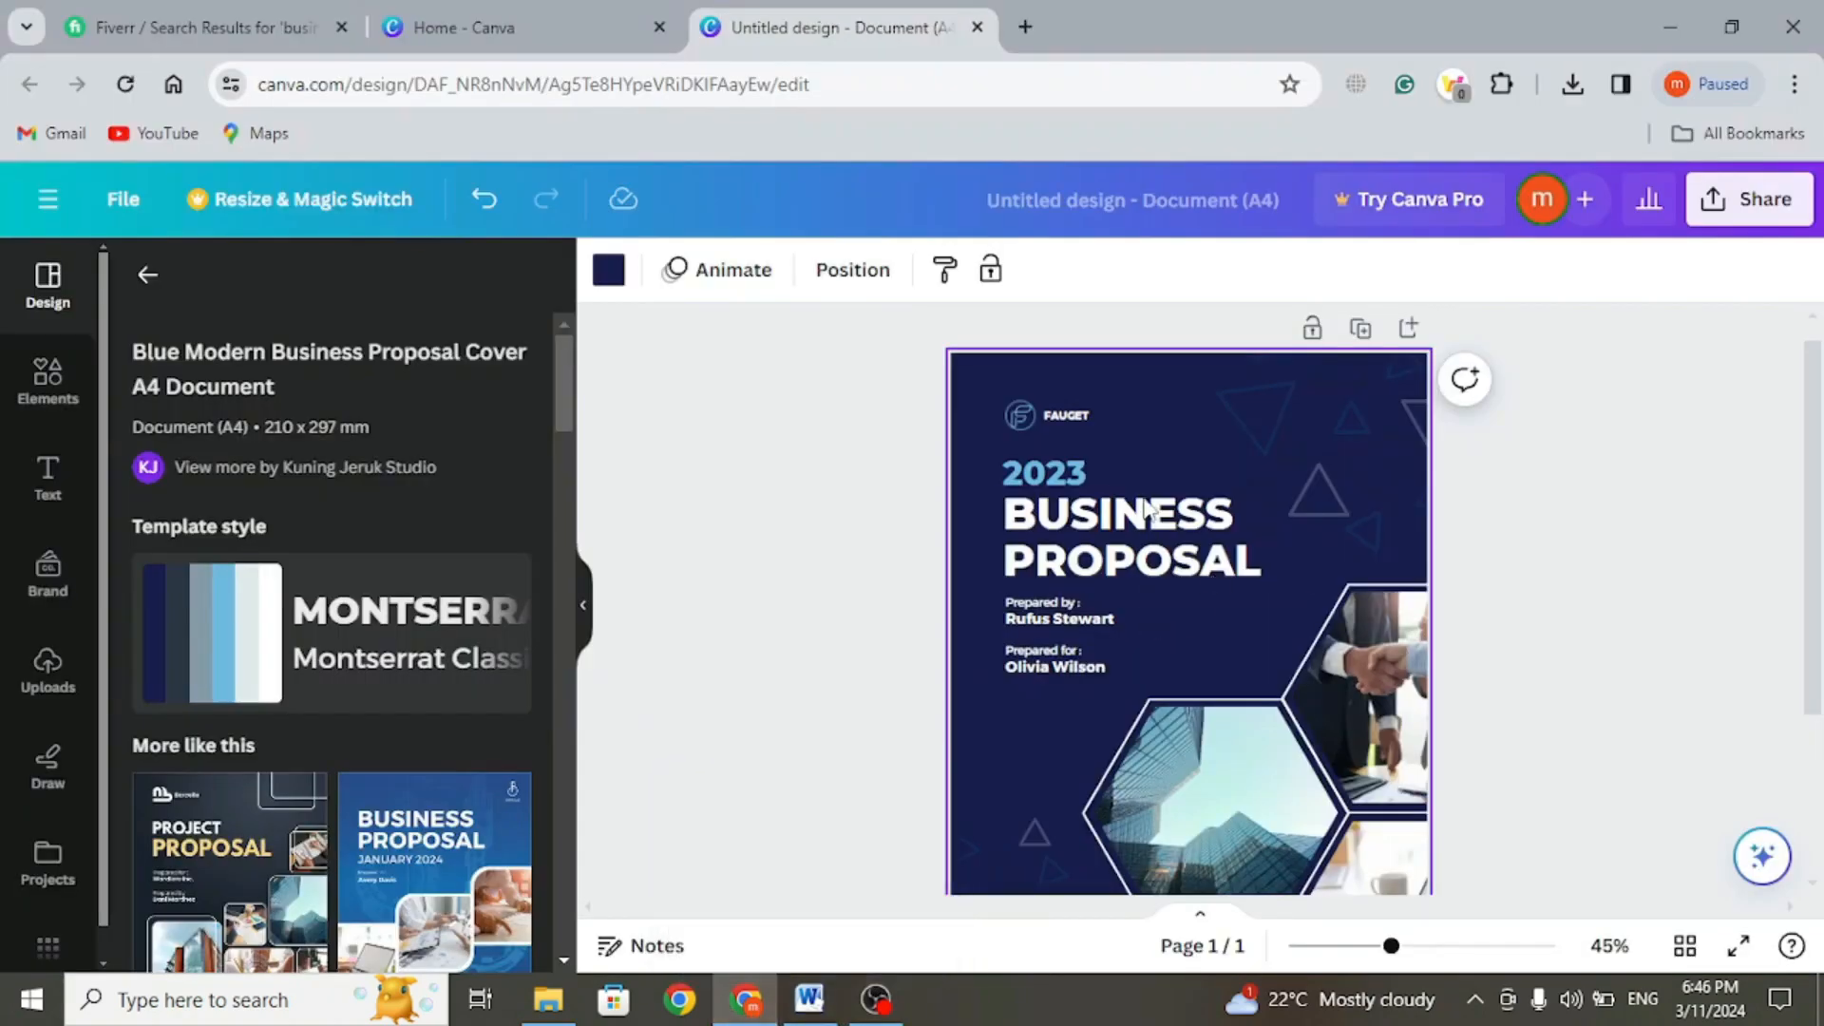
# - Replace the cover title "BUSINESS PROPOSAL" with "GLAM AND KICK", keeping it on two lines
pyautogui.click(1129, 527)
pyautogui.click(1129, 528)
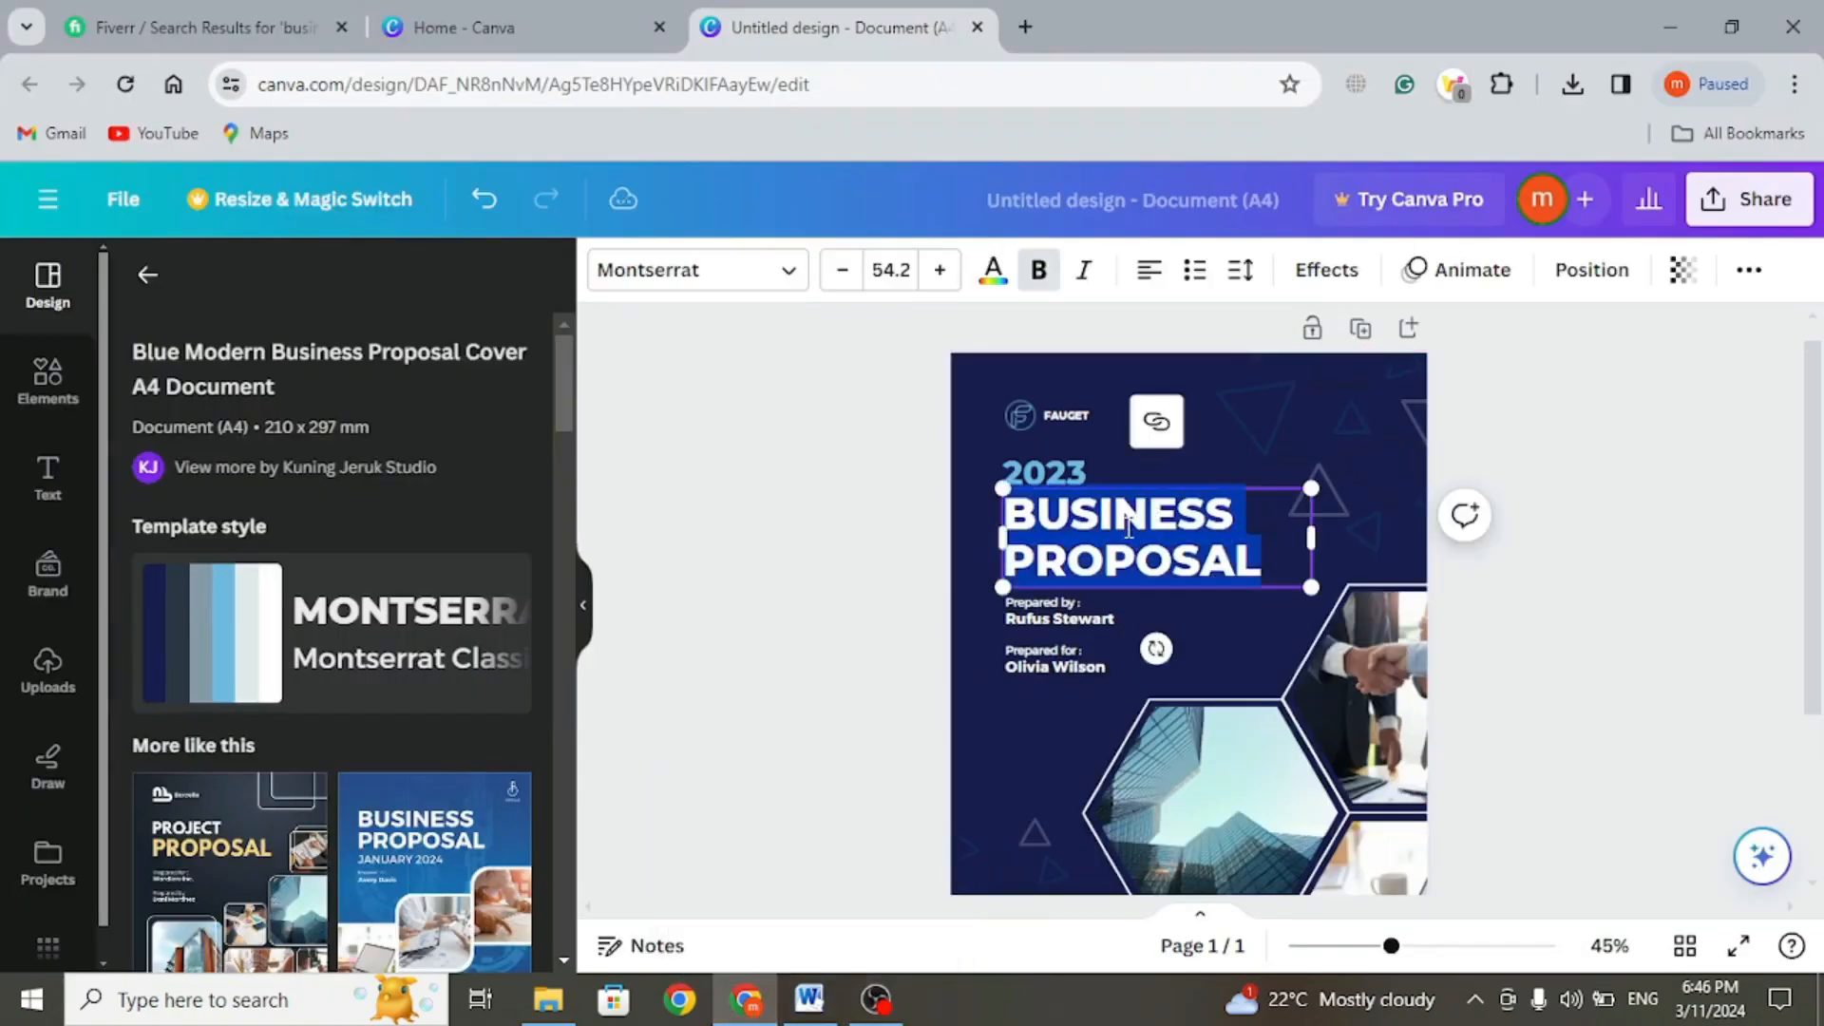
pyautogui.doubleClick(1128, 527)
pyautogui.write('GLAM')
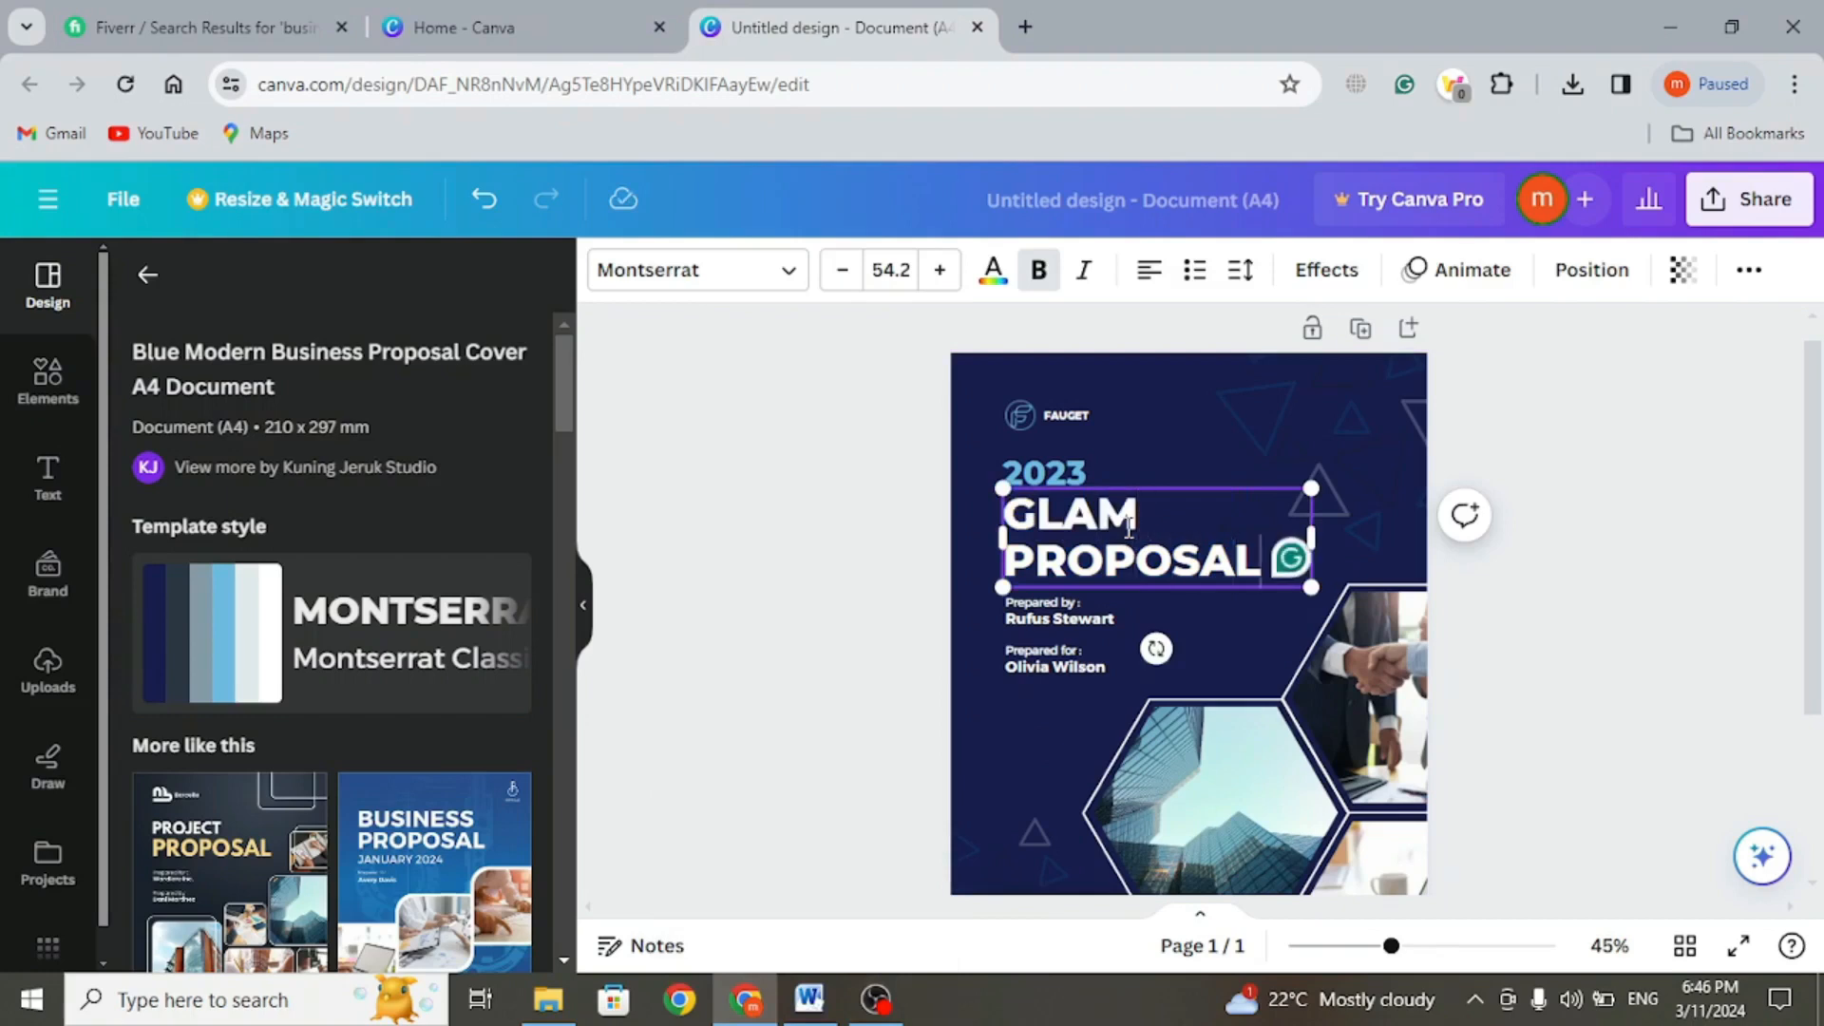
pyautogui.press('BackSpace')
pyautogui.press('BackSpace')
pyautogui.press('BackSpace')
pyautogui.press('BackSpace')
pyautogui.press('BackSpace')
pyautogui.write('A')
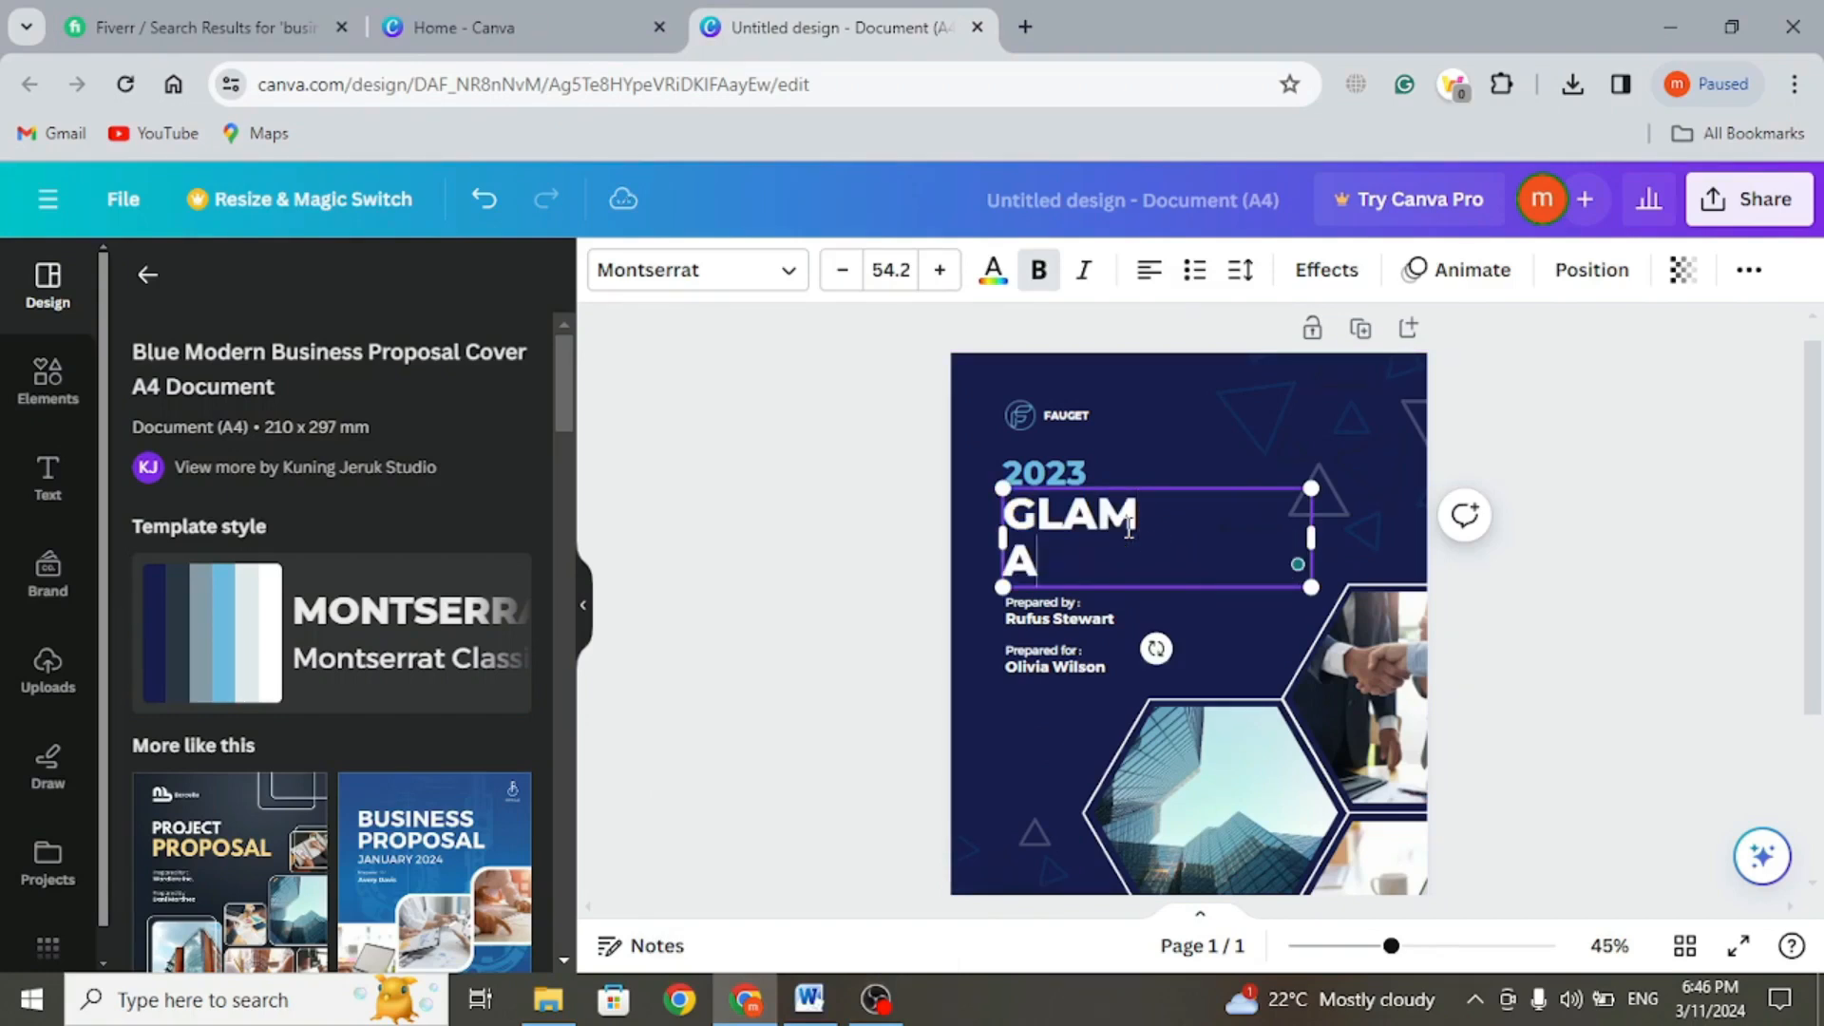
pyautogui.write('ND KICK')
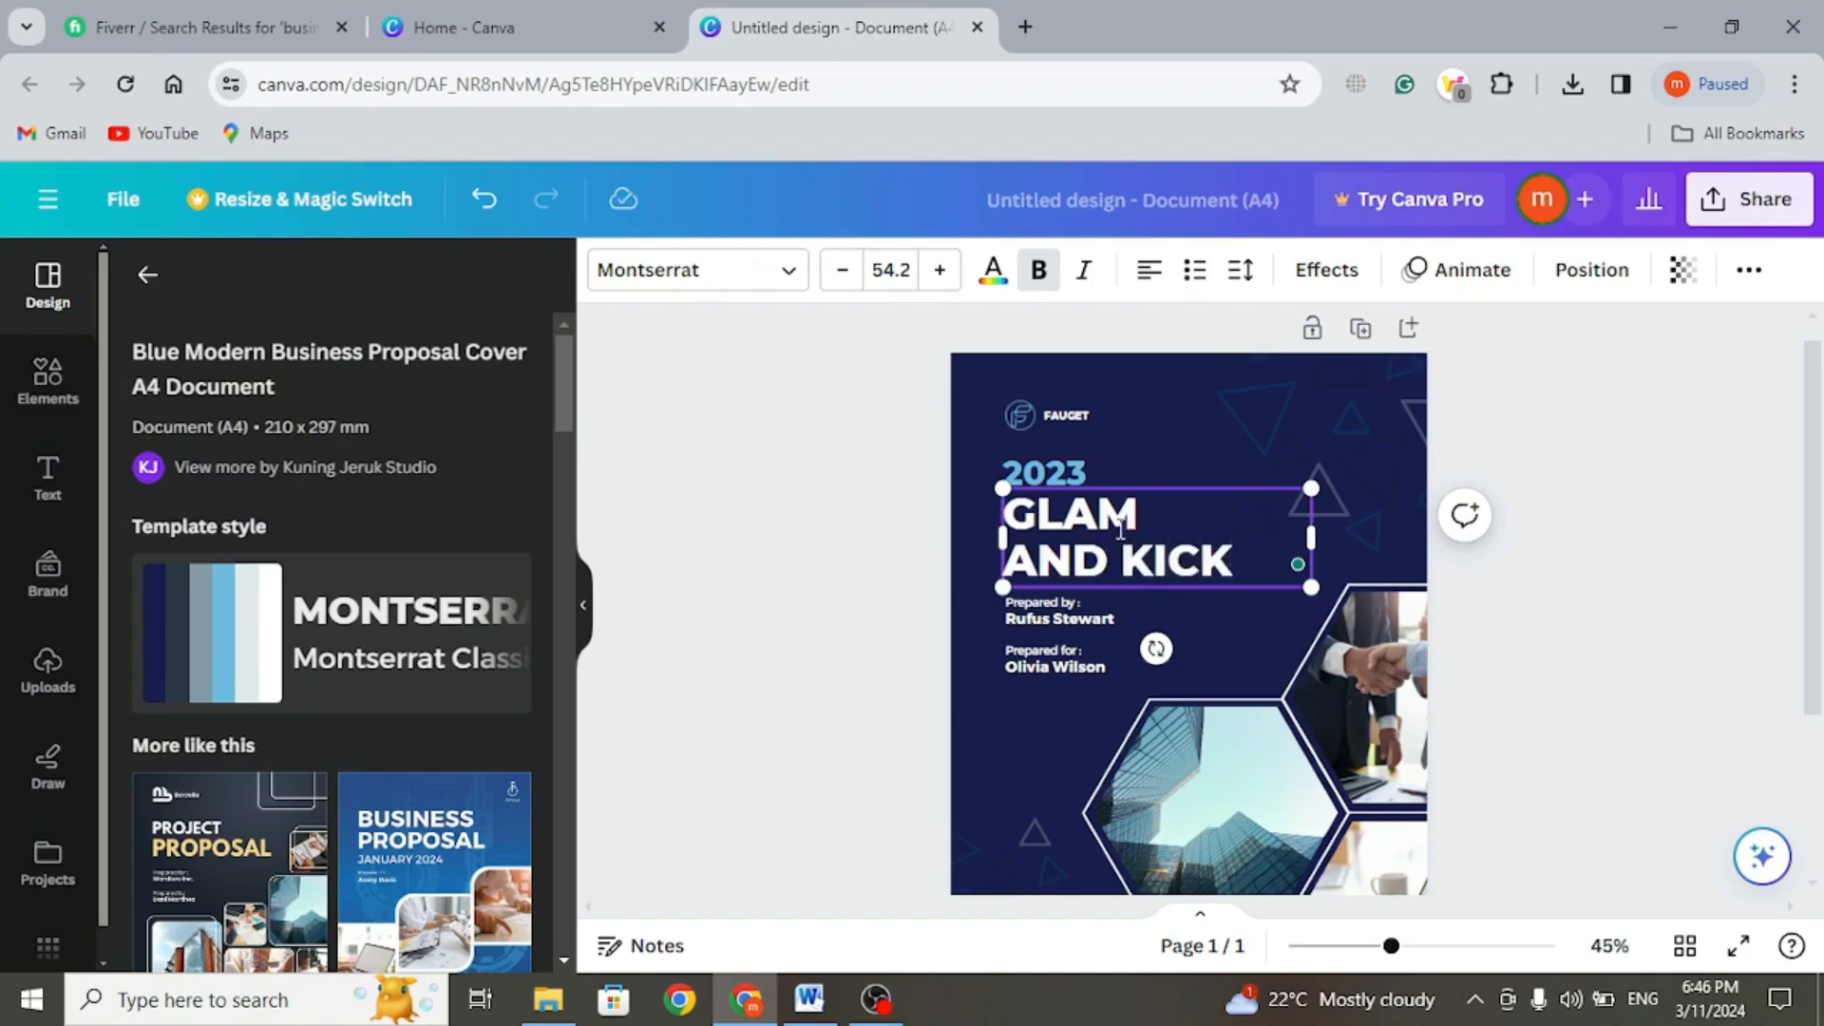
pyautogui.click(1603, 501)
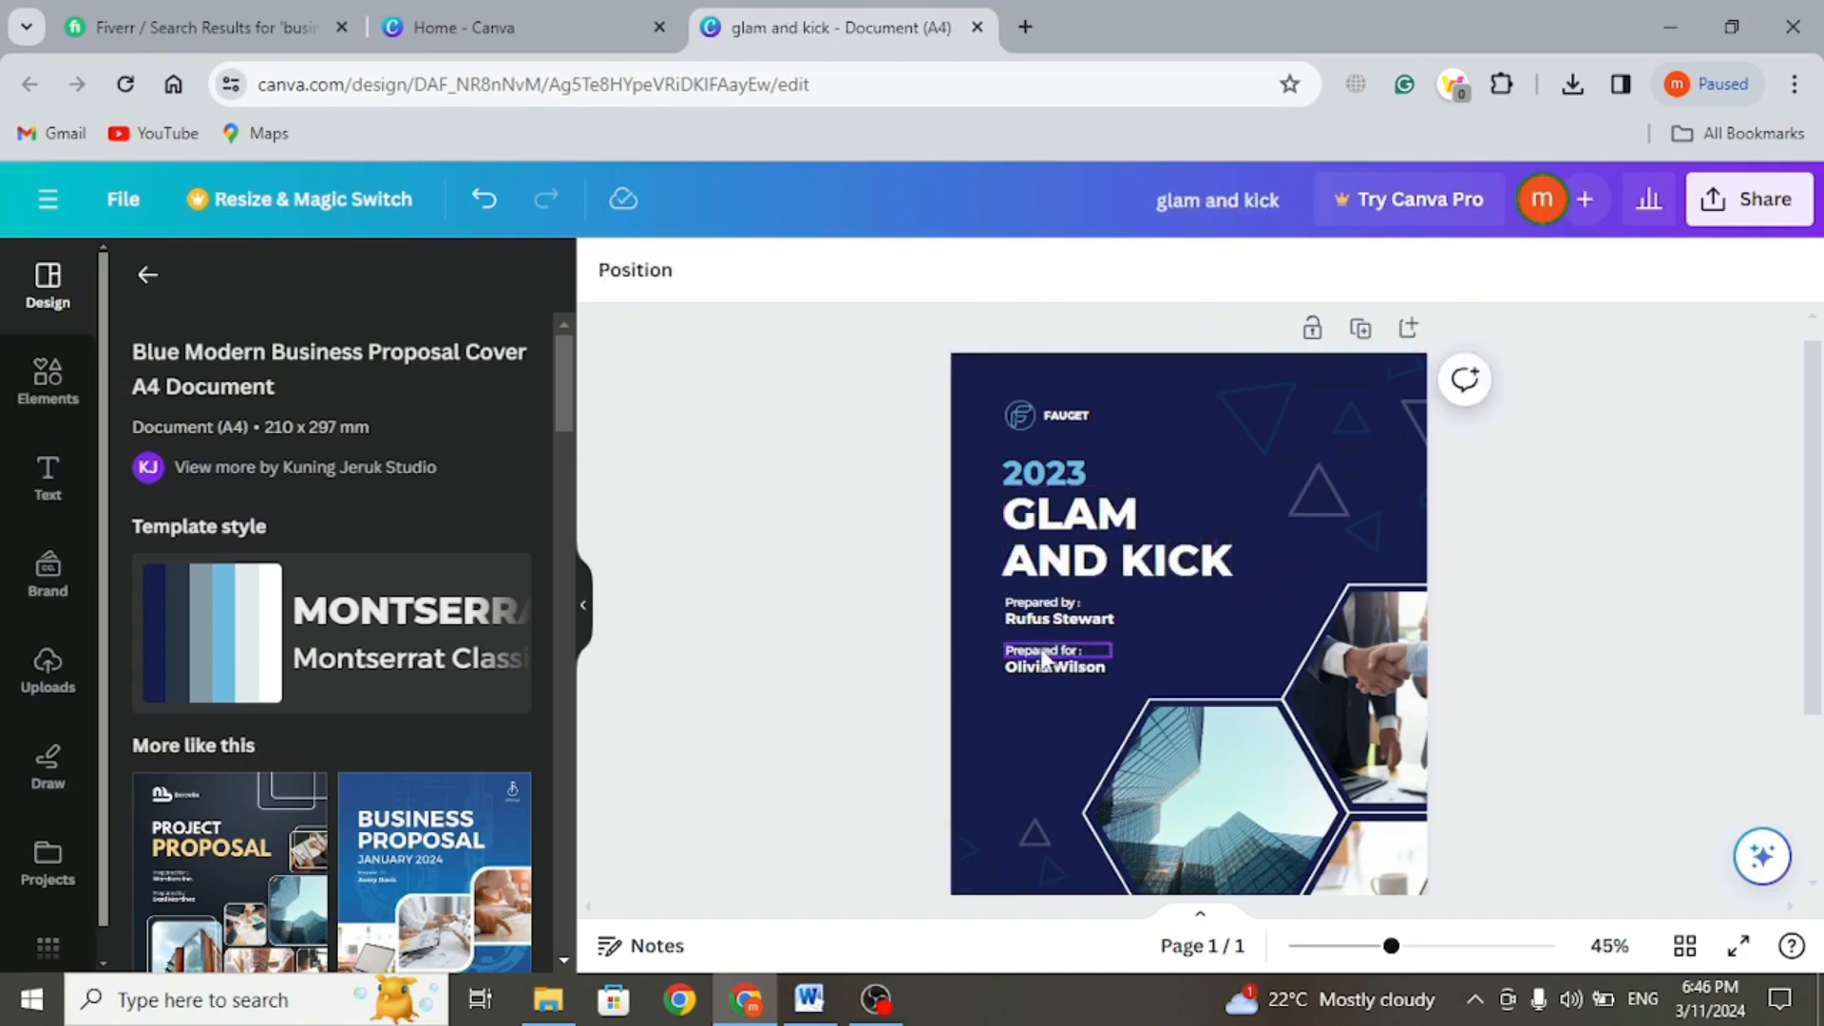
# - Examine the "Prepared by" text and the name below it on the cover, and view the available text styles
pyautogui.click(1054, 609)
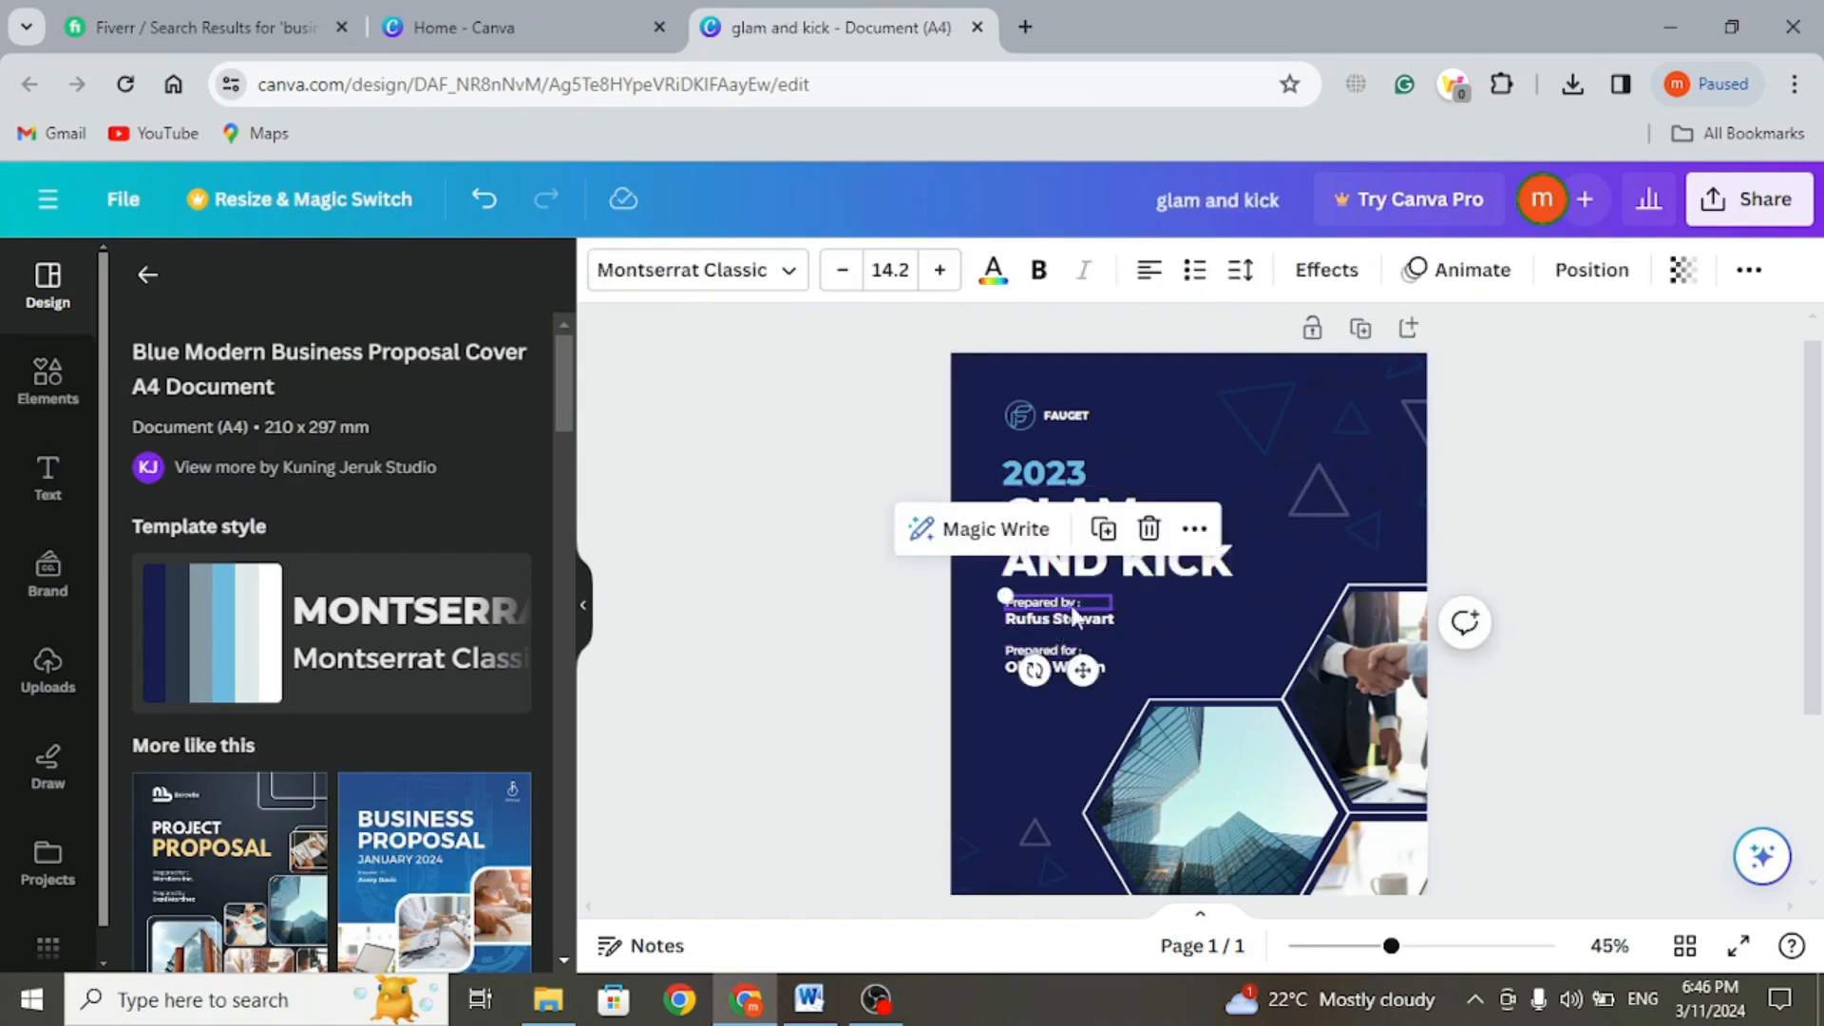
pyautogui.click(1045, 620)
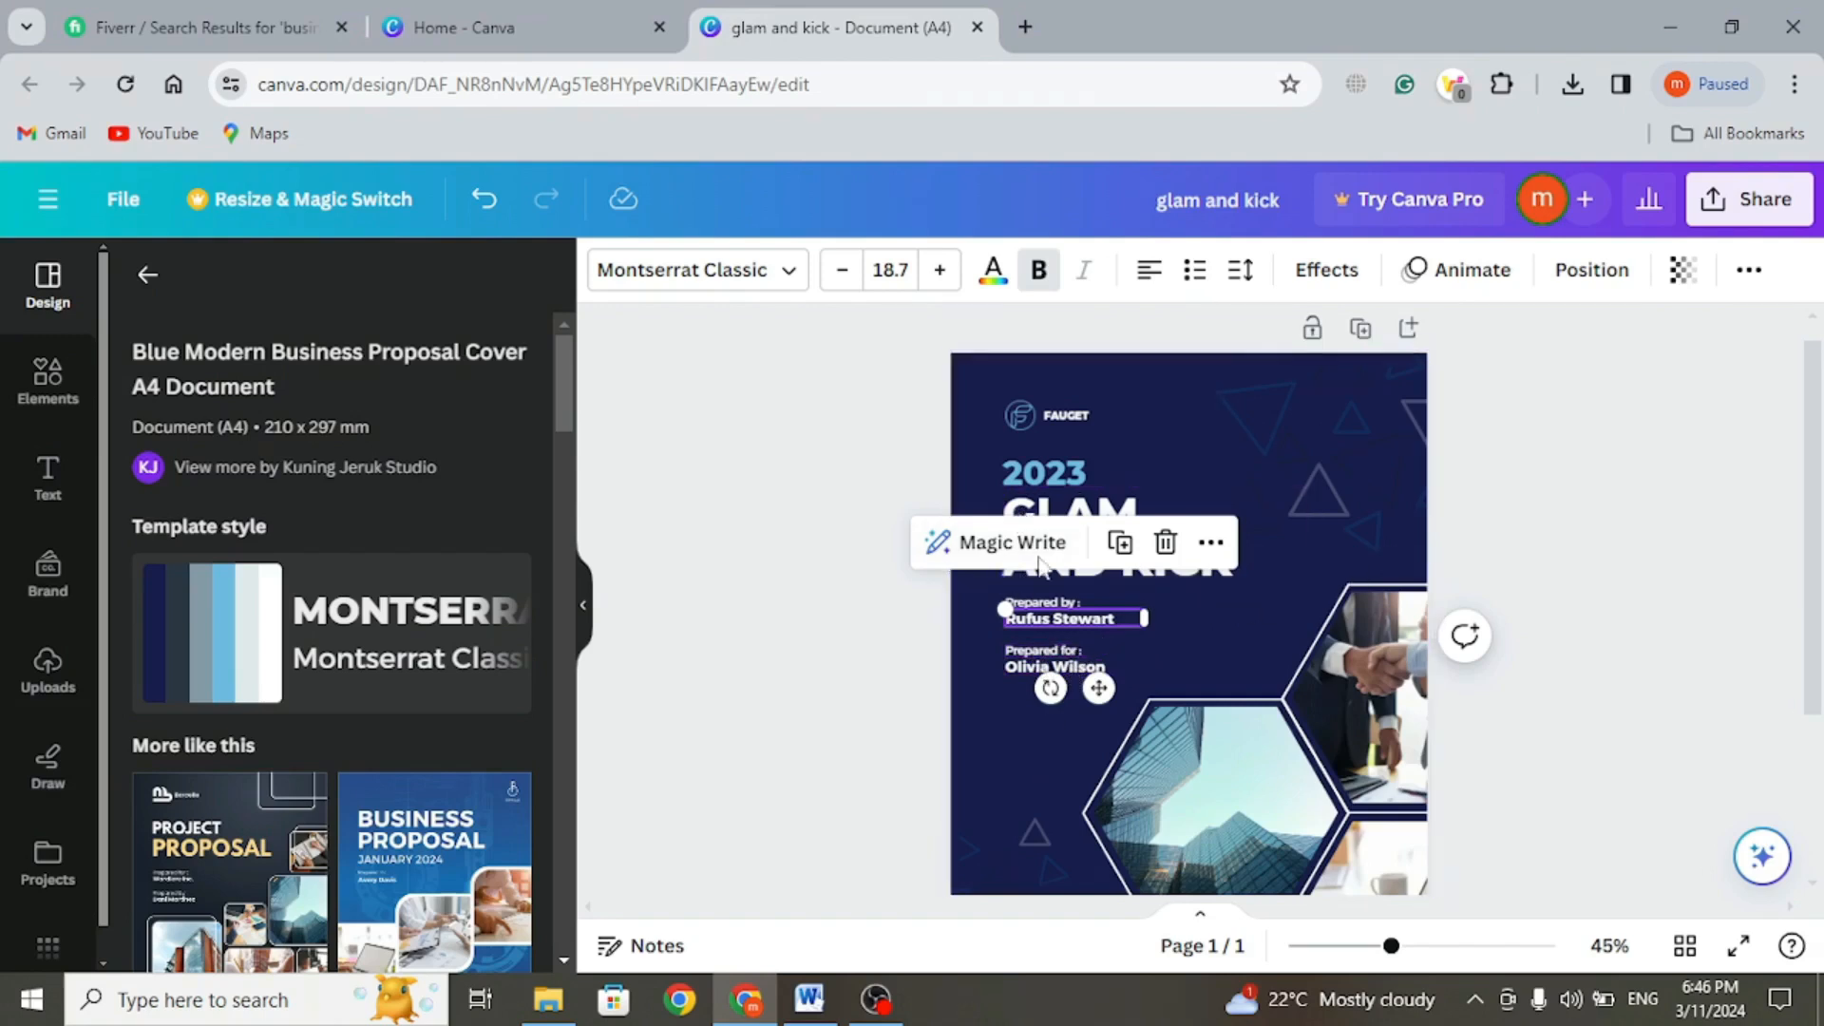
pyautogui.scroll(-2, 1596, 630)
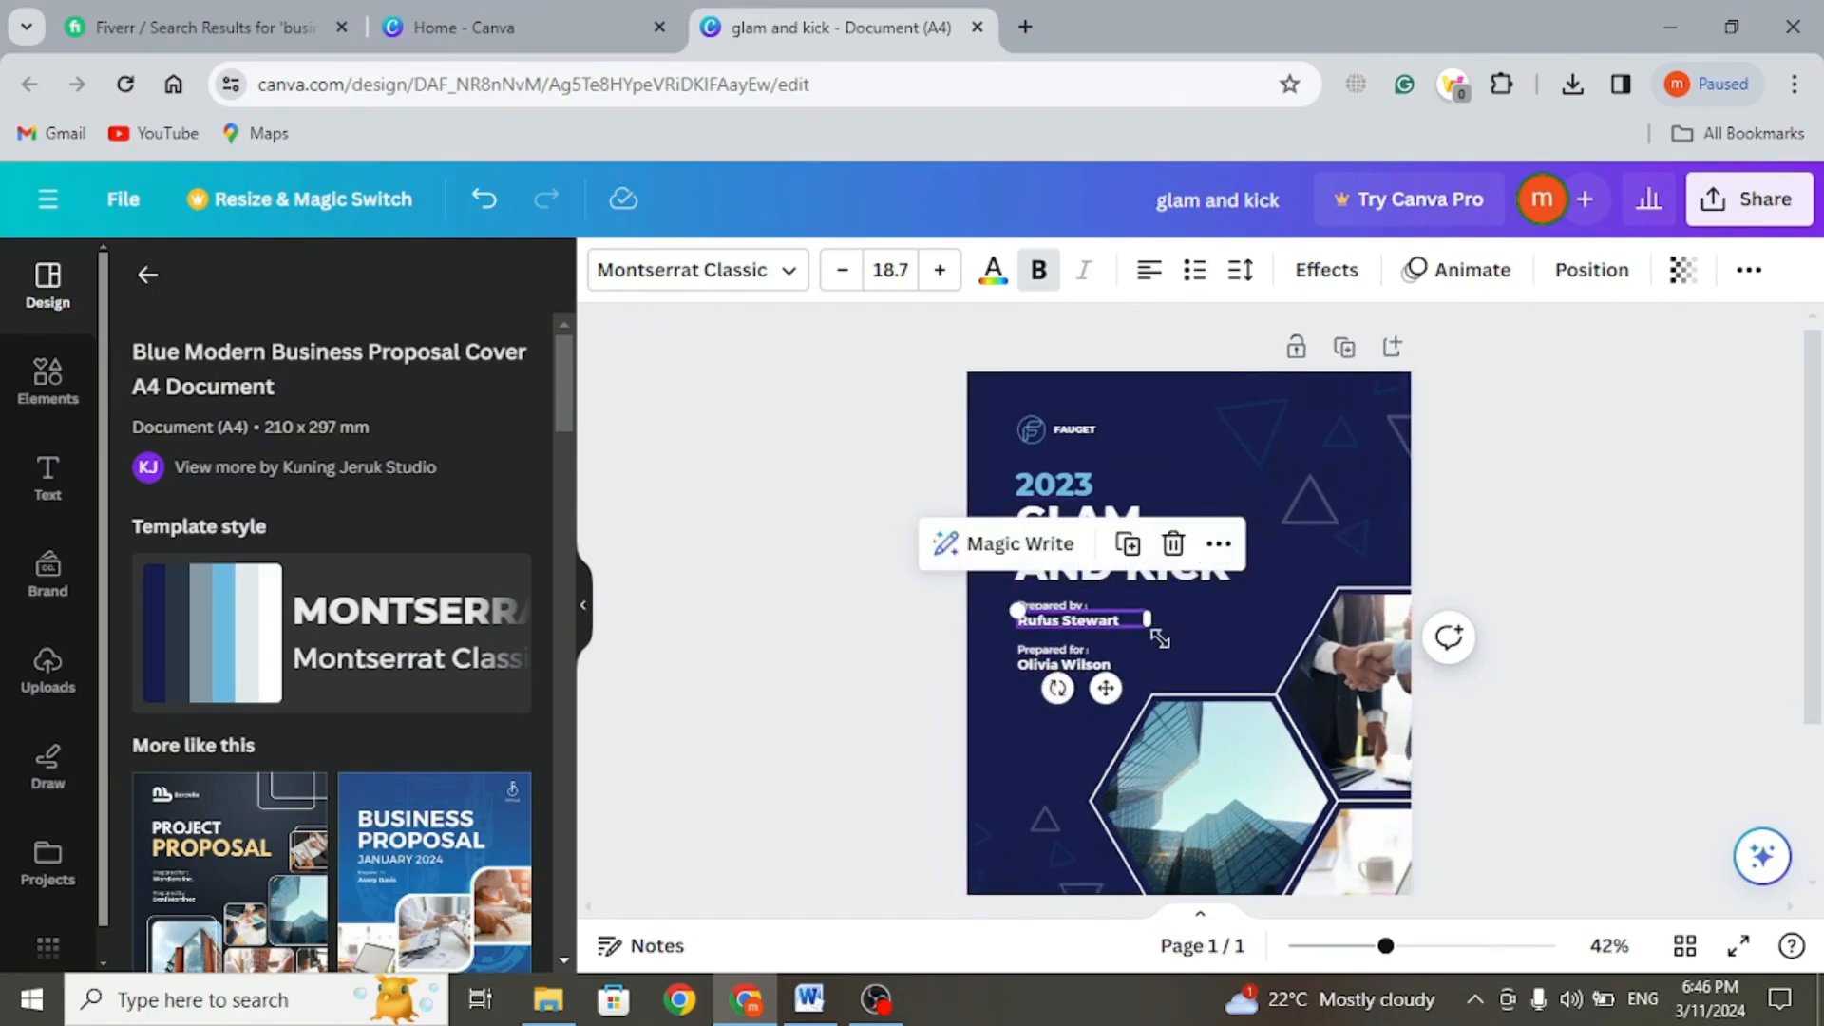
pyautogui.scroll(-2, 1167, 653)
pyautogui.scroll(1, 1166, 654)
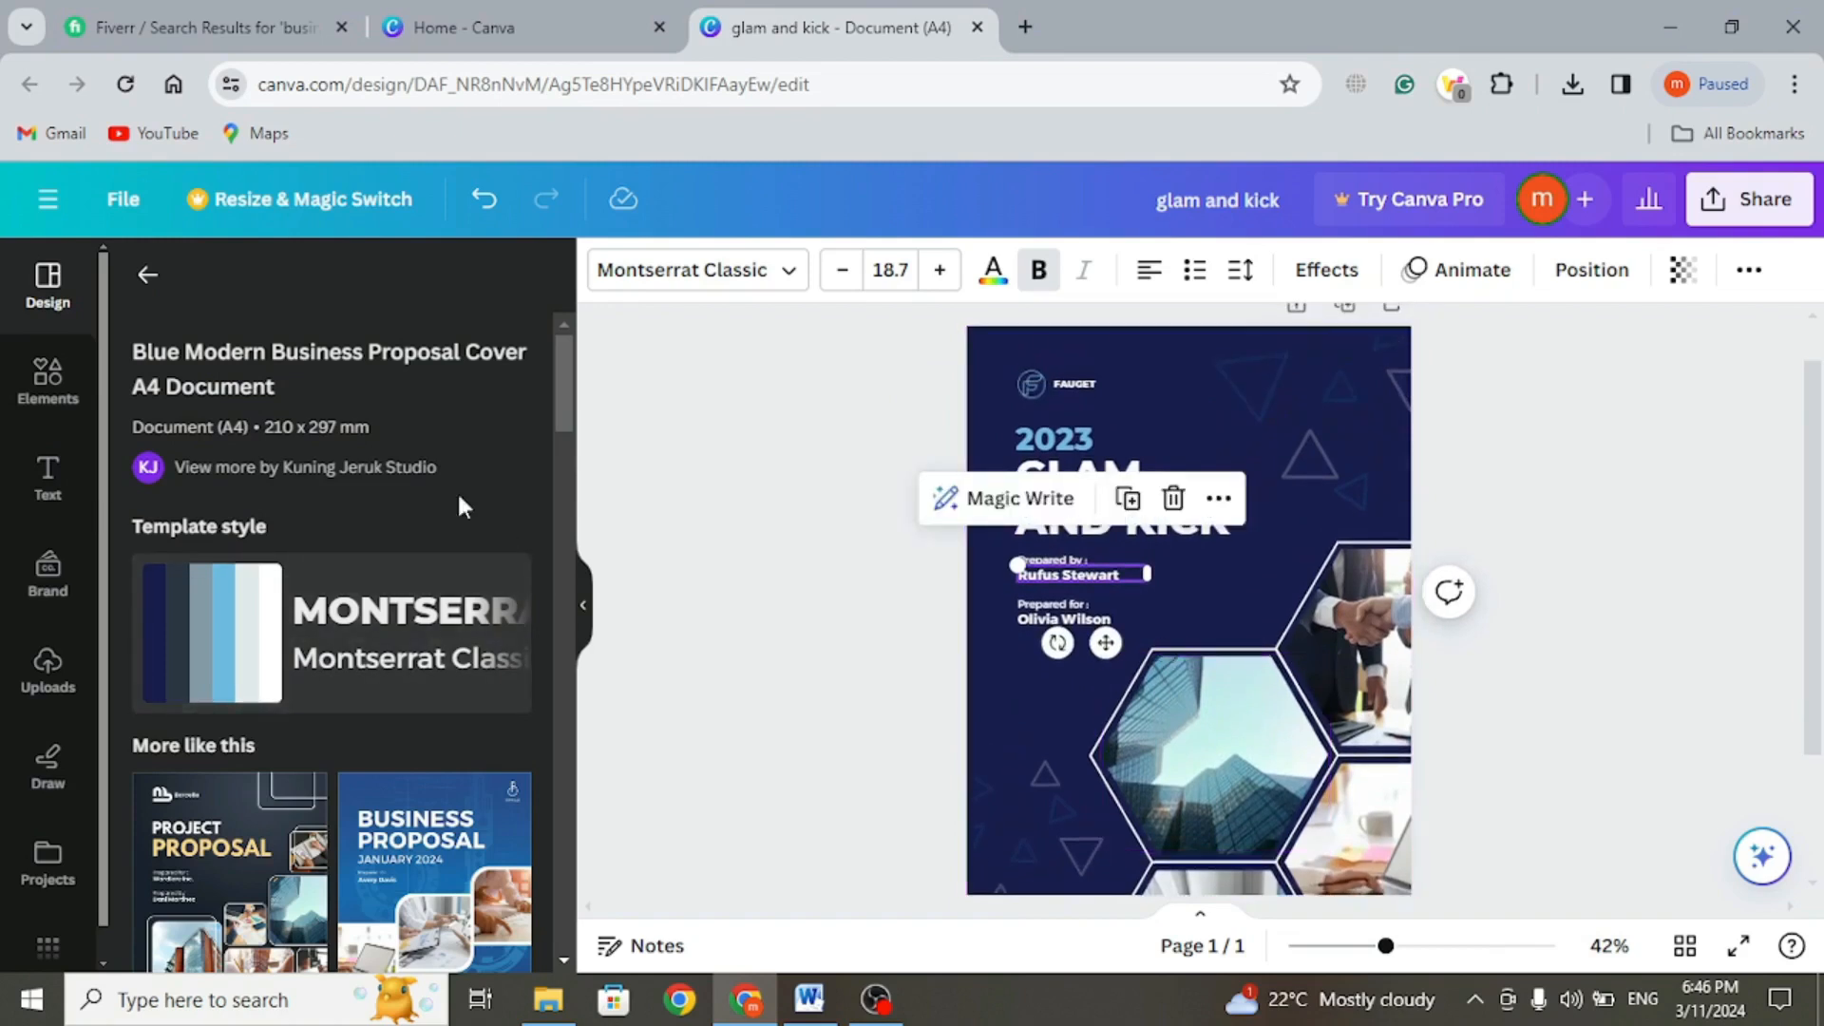
pyautogui.click(47, 479)
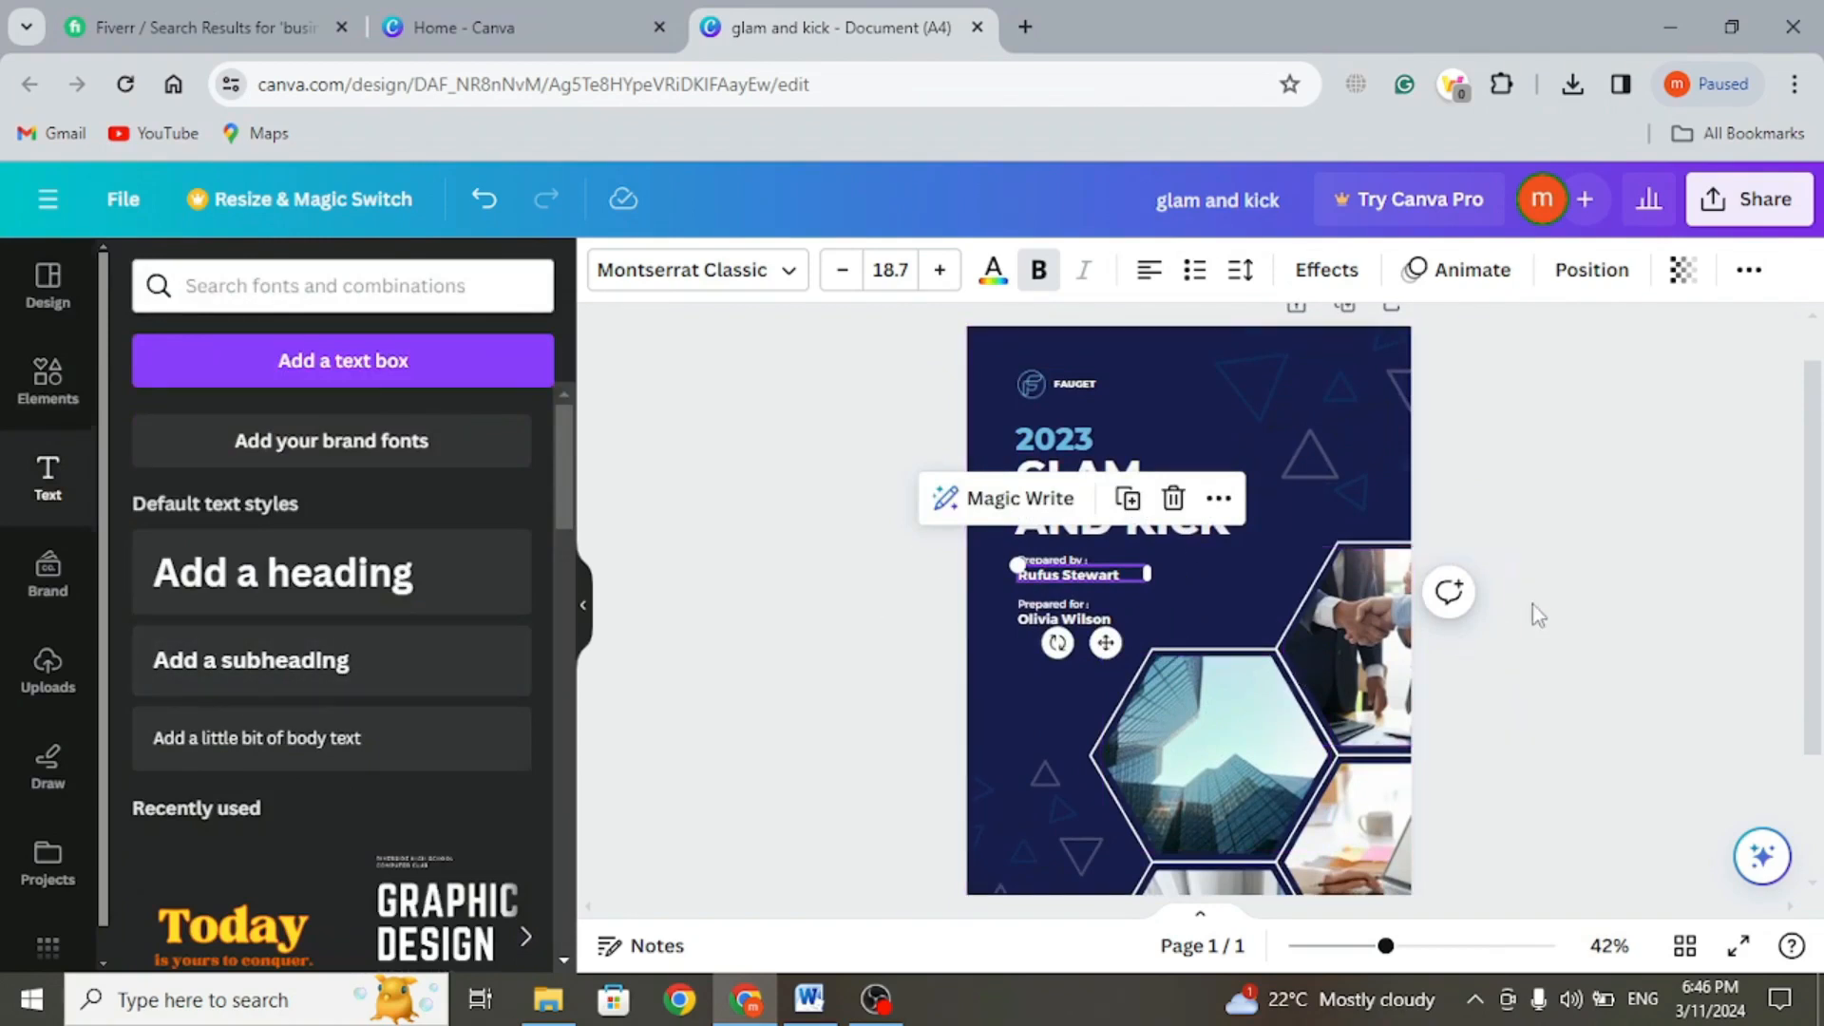
pyautogui.click(1597, 540)
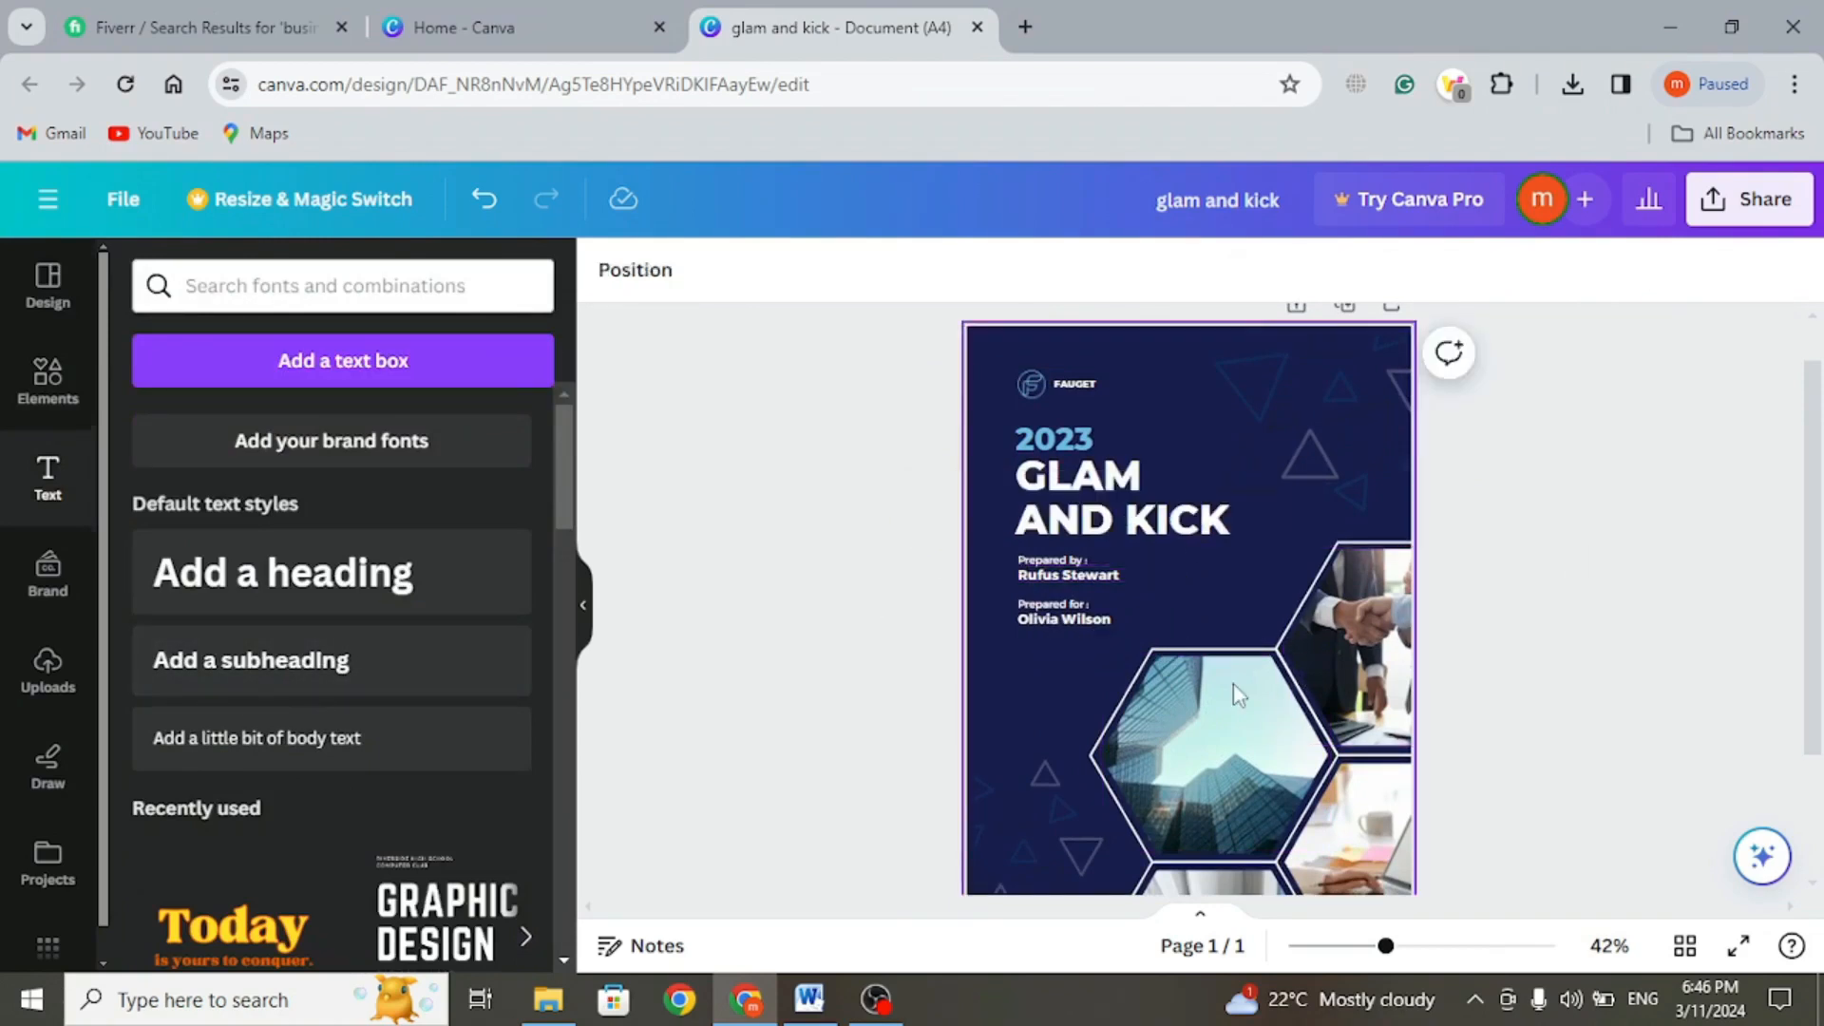
# - Delete the photos from all four hexagon frames on the cover, leaving the empty frames in place
pyautogui.scroll(-1, 1492, 606)
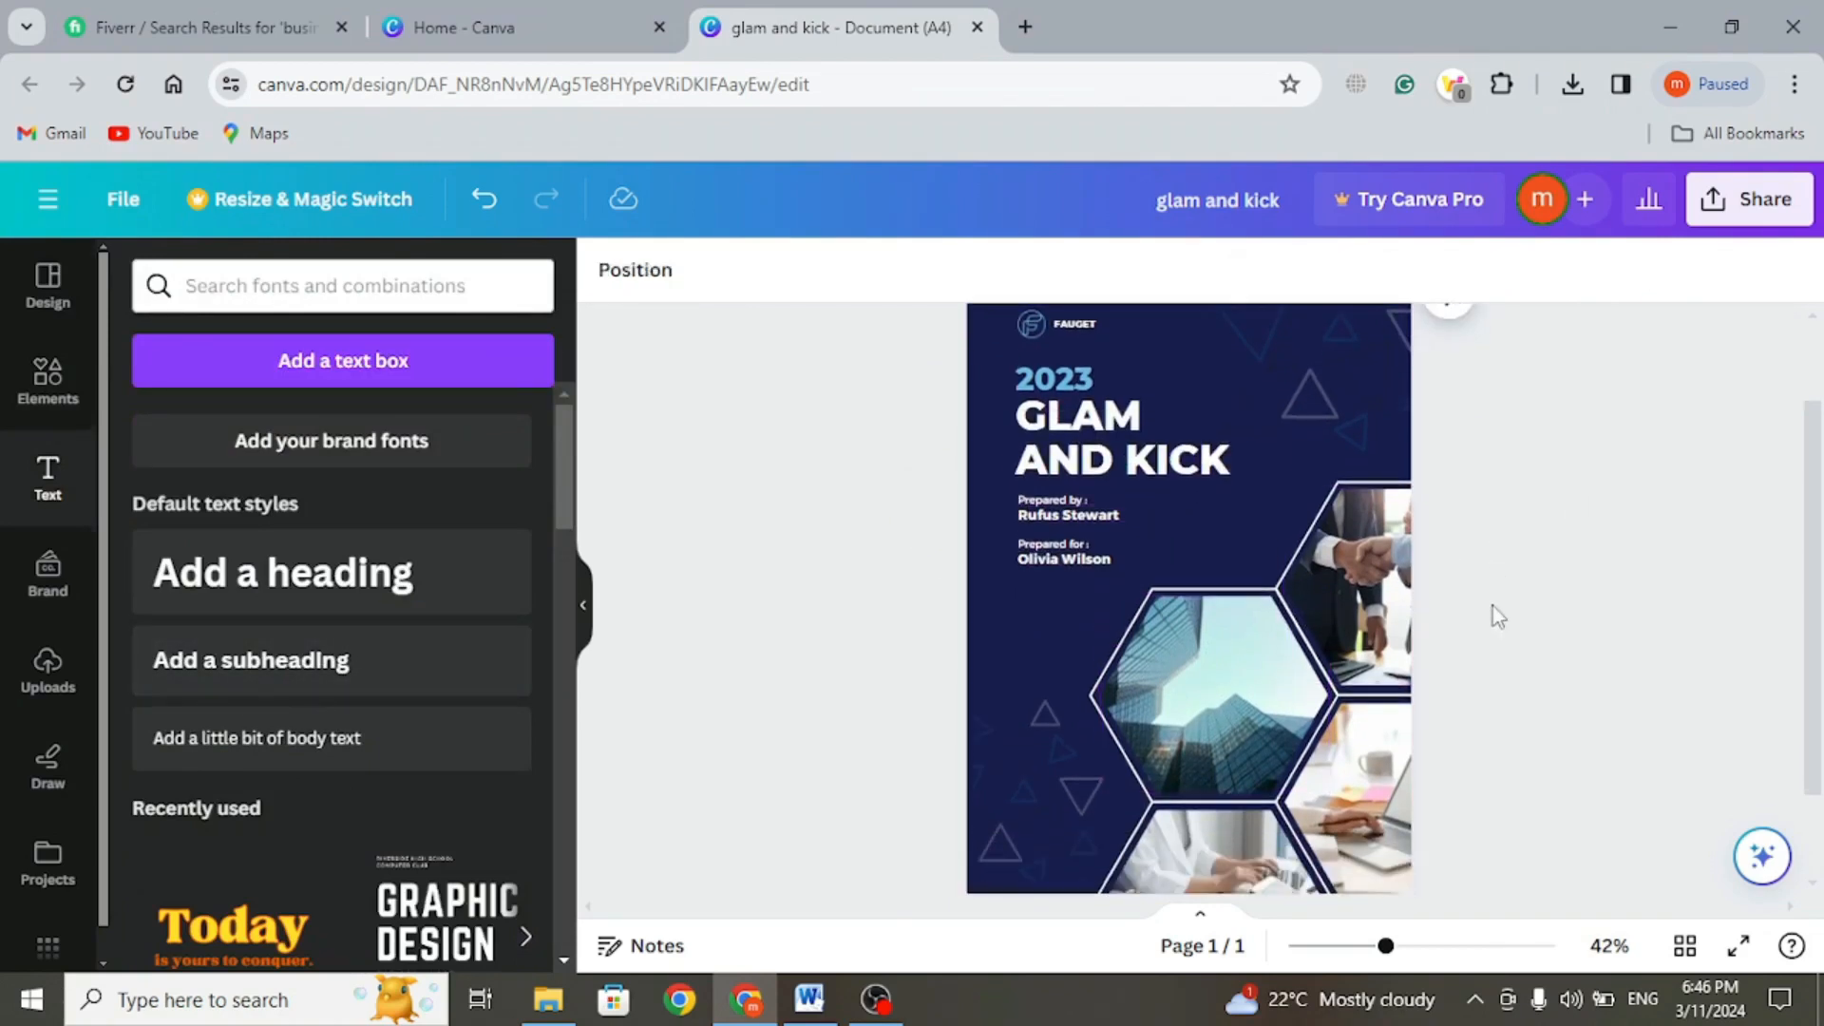
pyautogui.click(1366, 555)
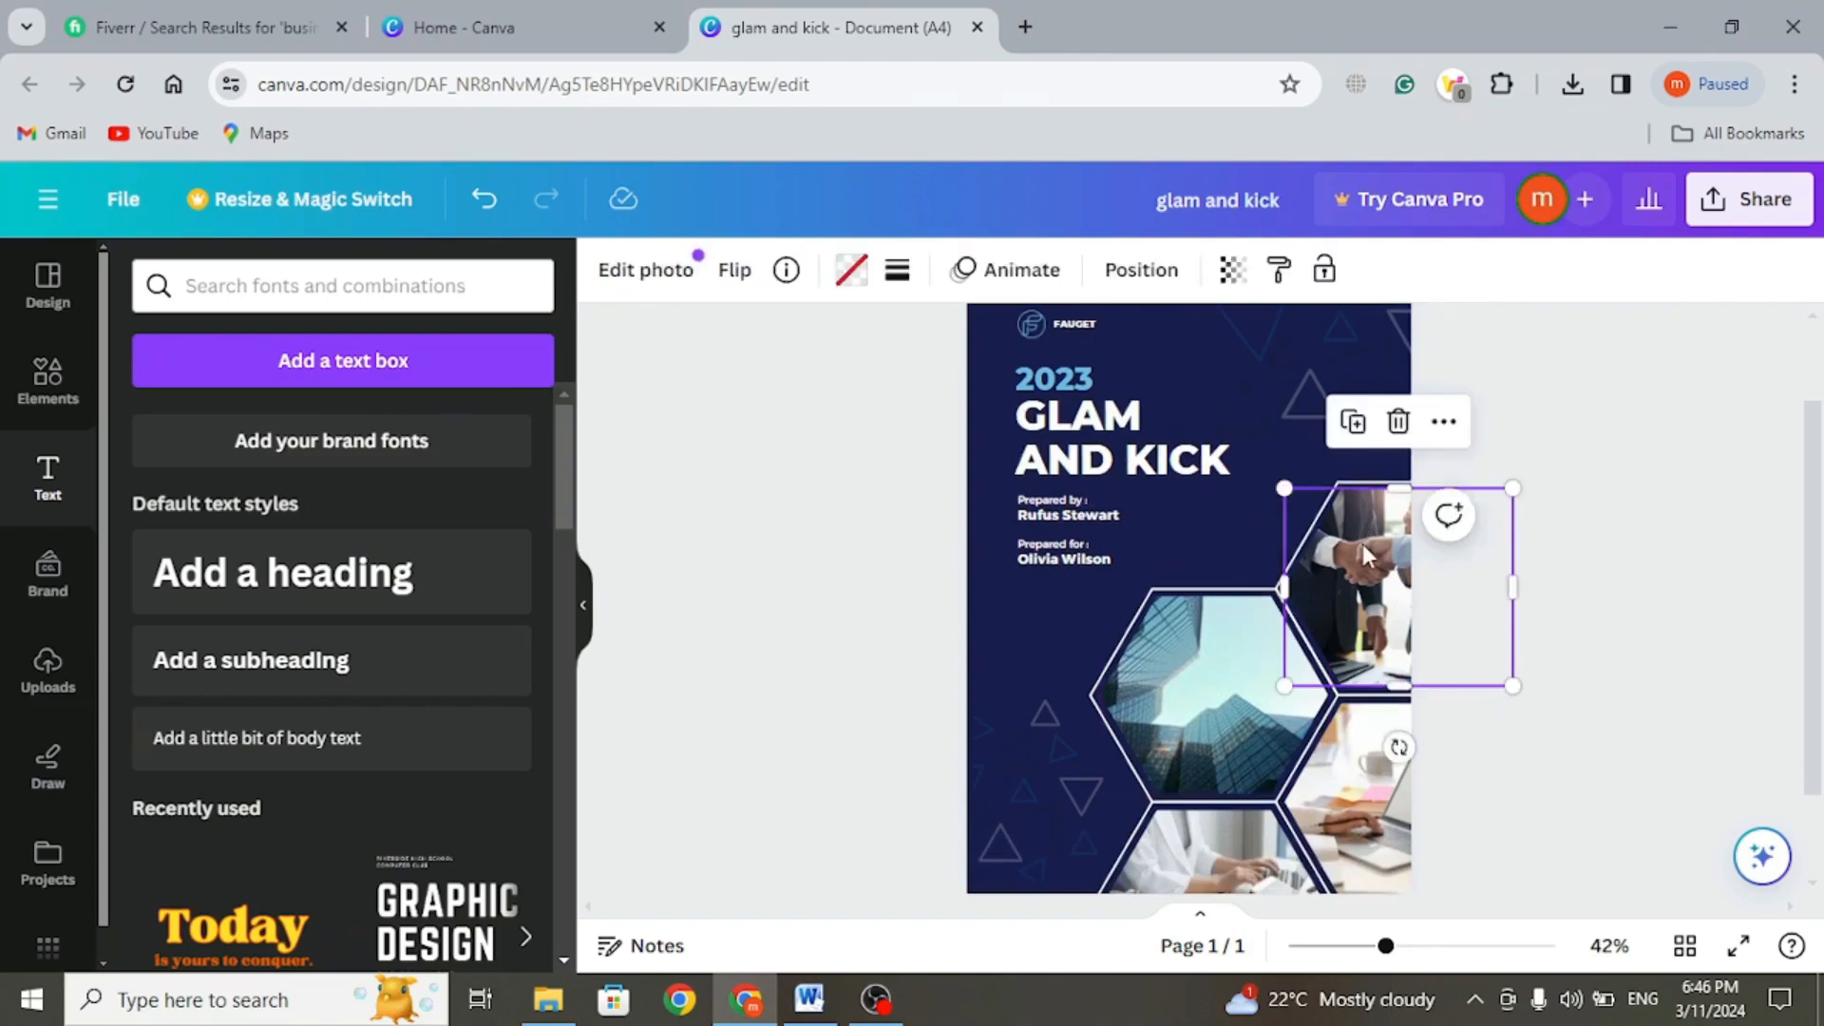
pyautogui.press('Delete')
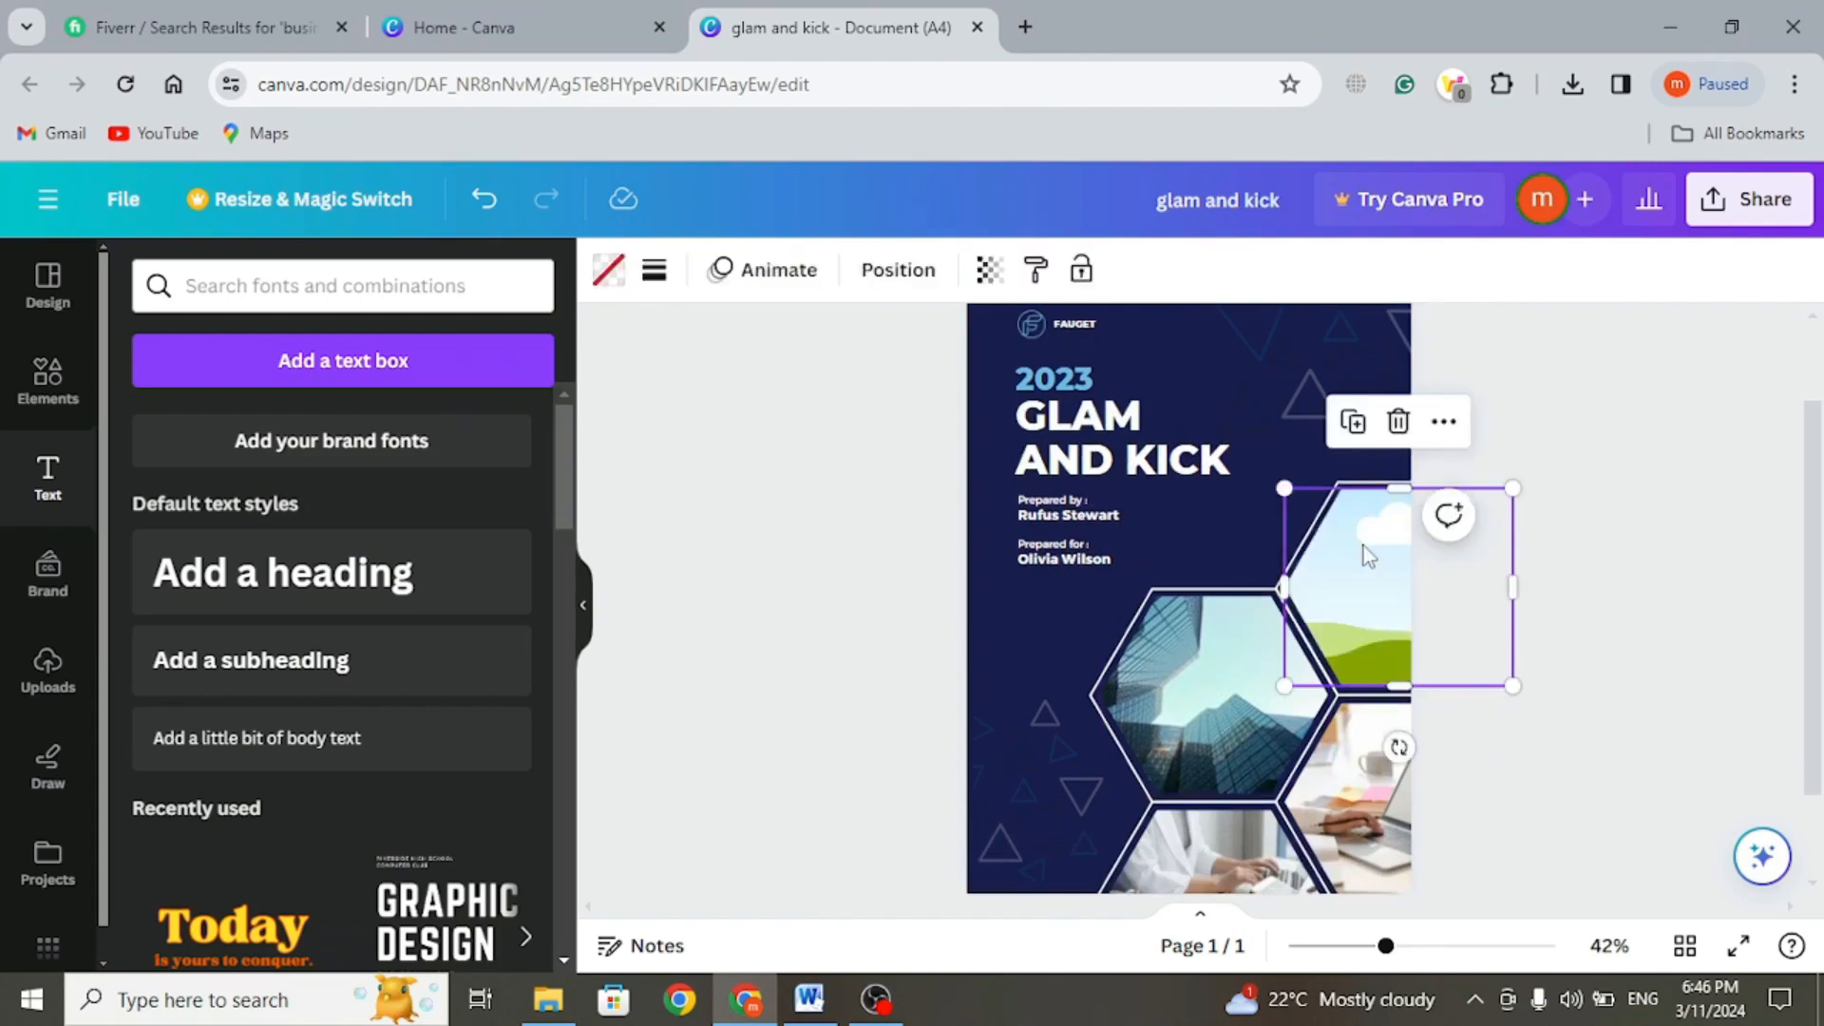
pyautogui.click(1204, 668)
pyautogui.press('Delete')
pyautogui.click(1395, 859)
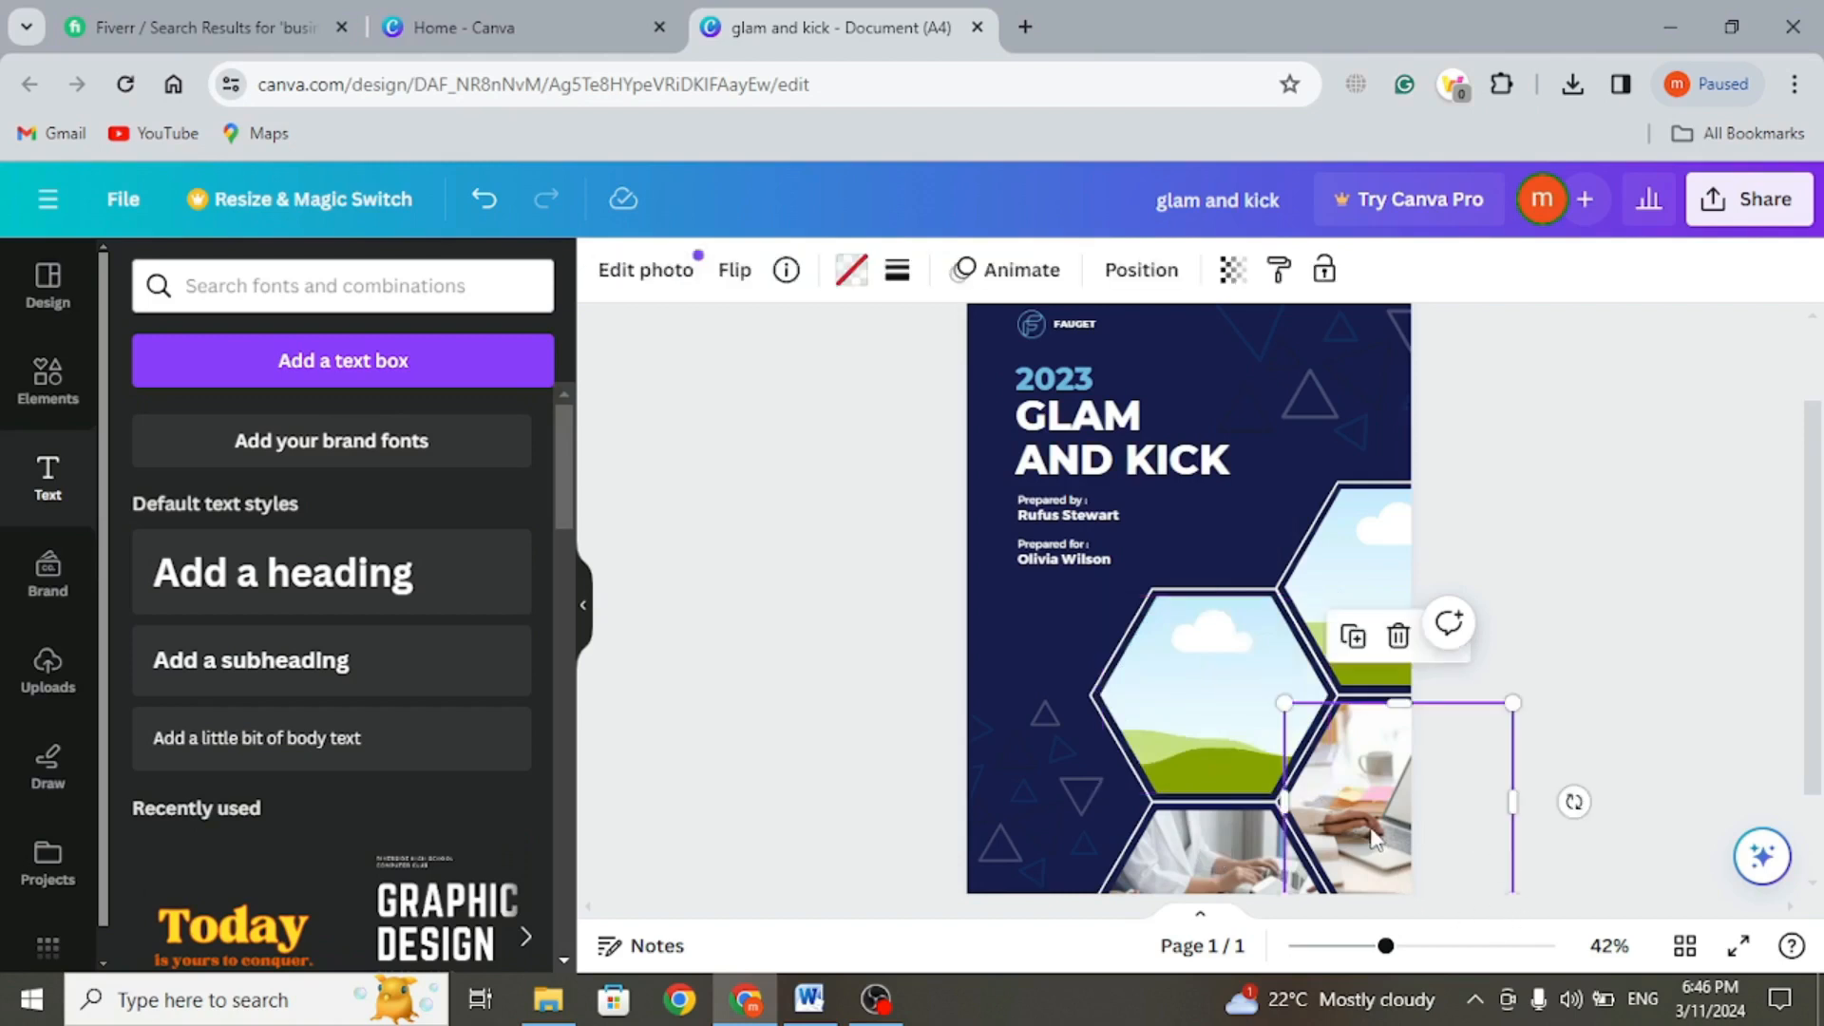
pyautogui.press('Delete')
pyautogui.click(1229, 838)
pyautogui.press('Delete')
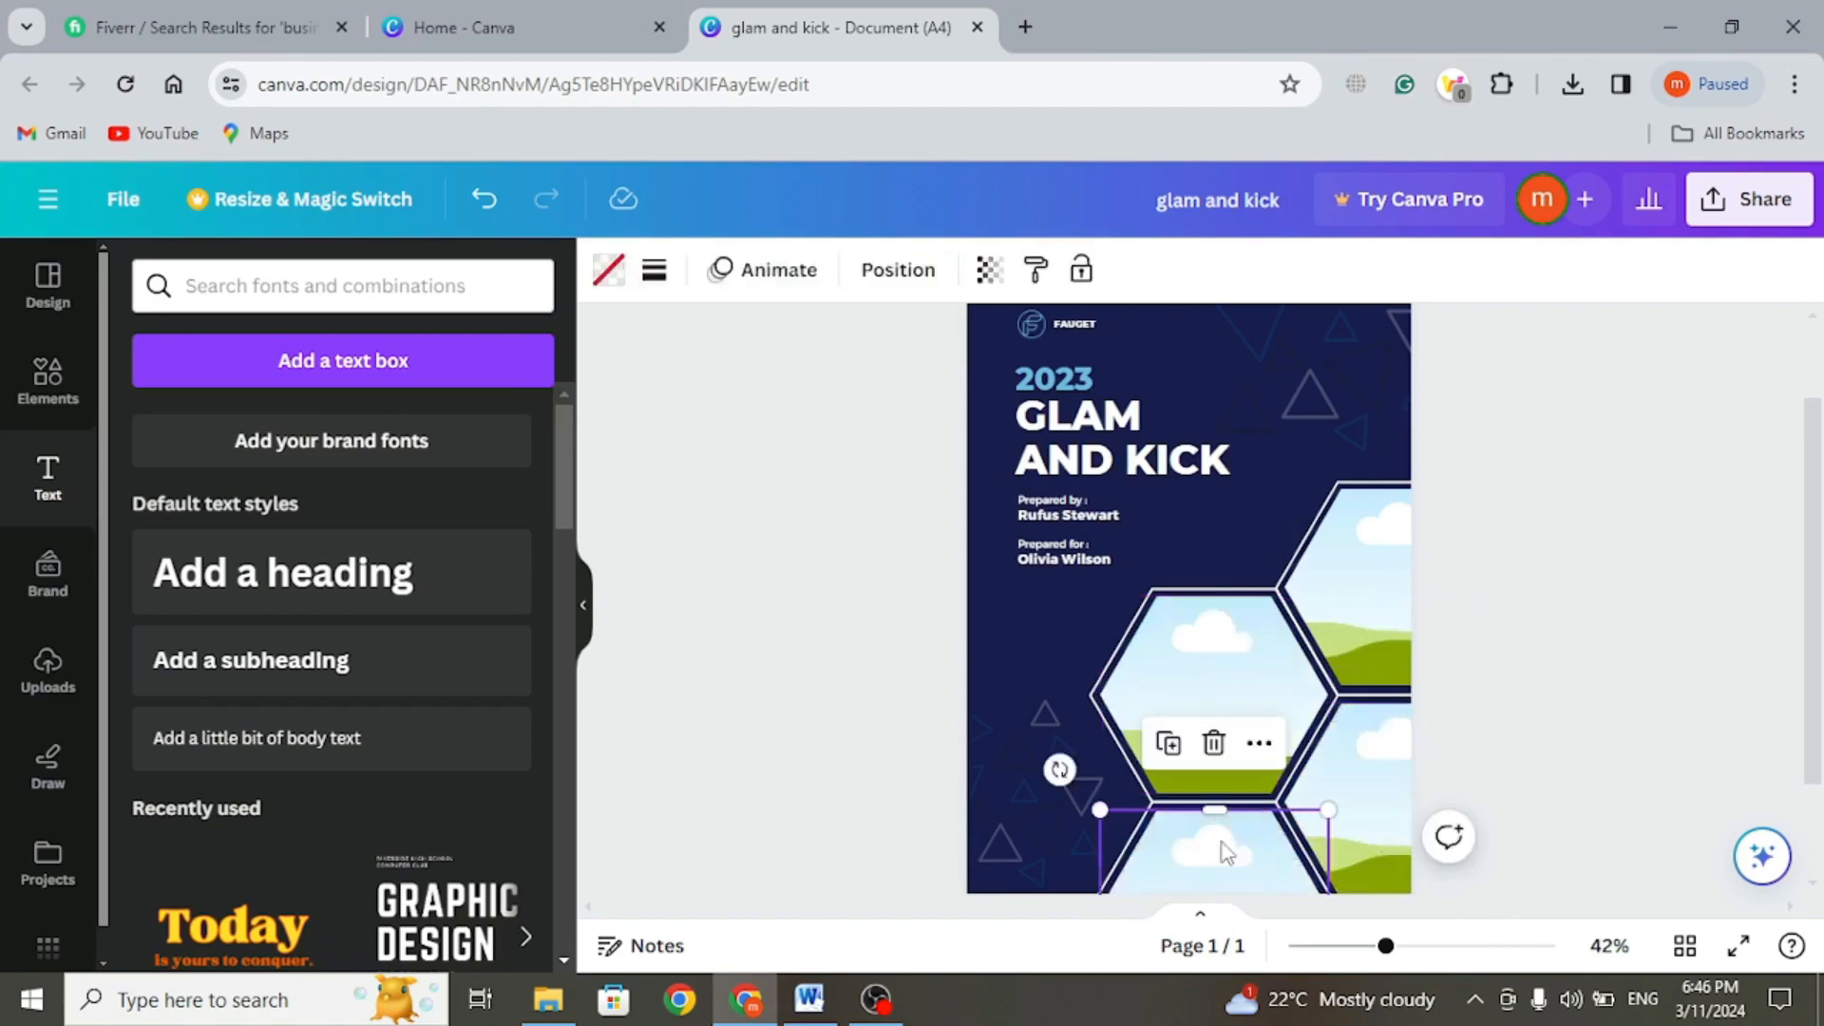
pyautogui.scroll(1, 1621, 469)
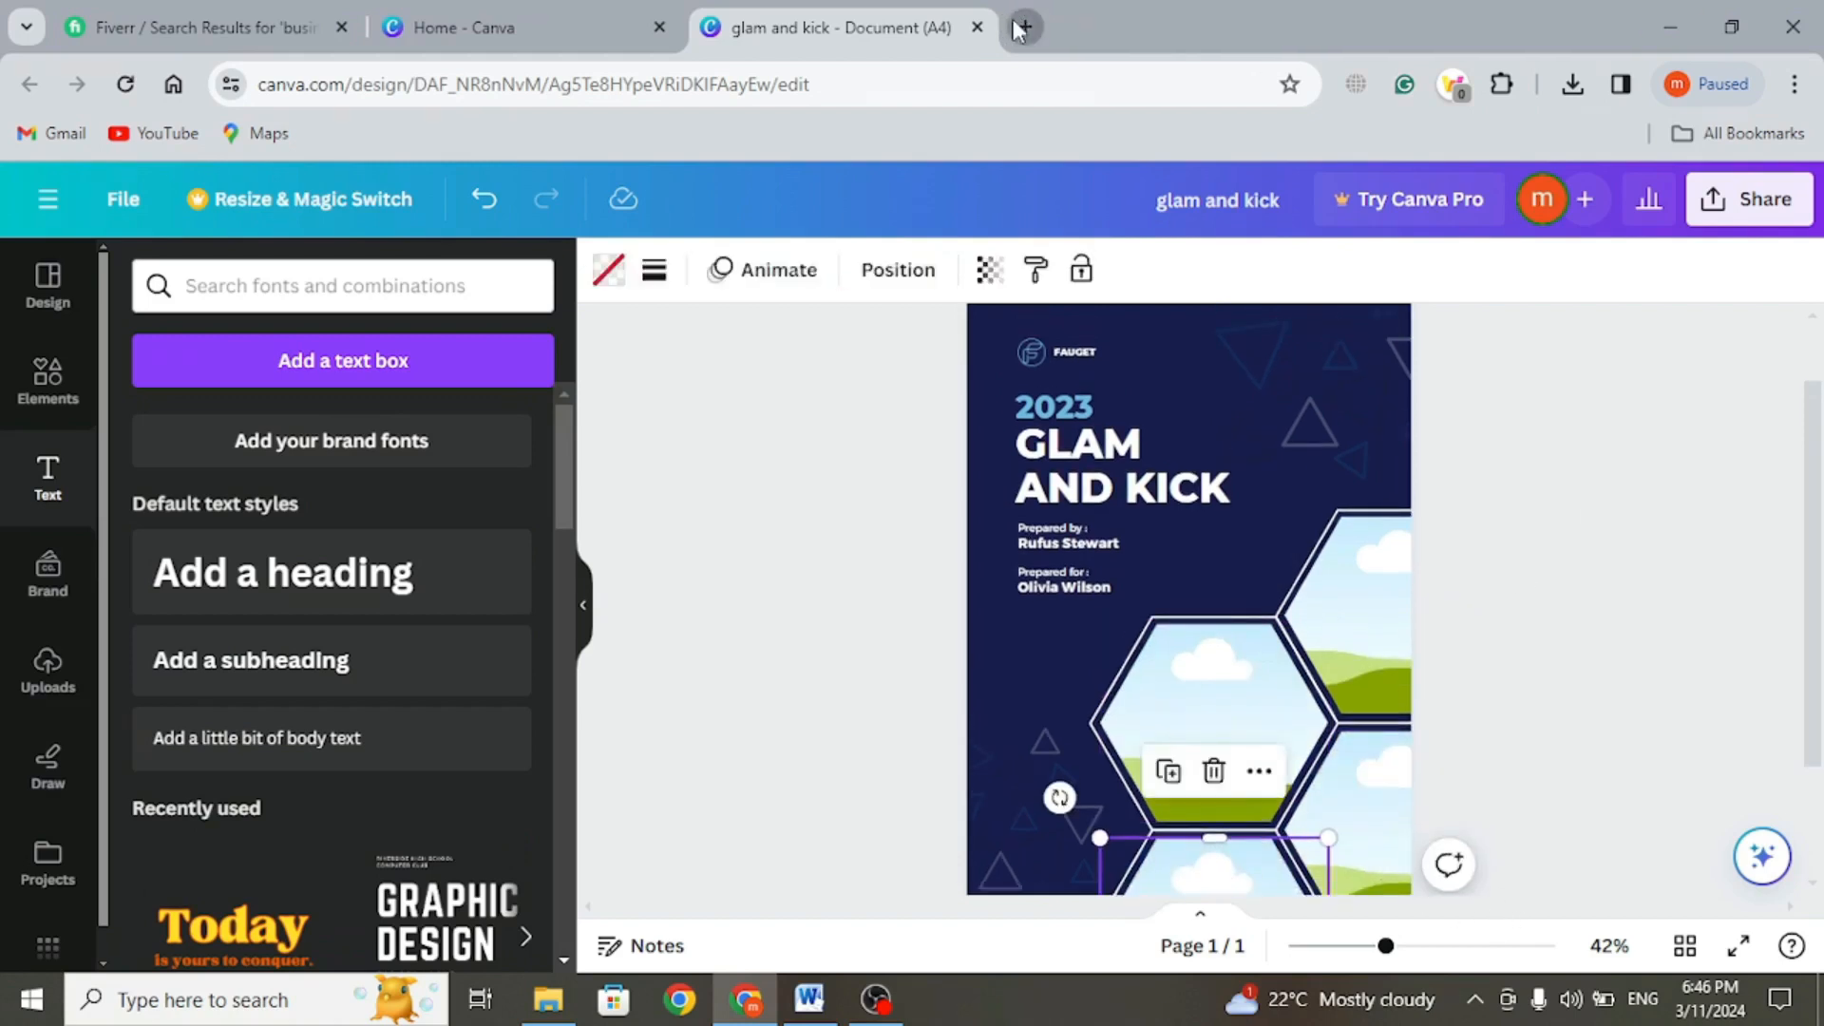
# - Open pixabay.com in a new browser tab
pyautogui.click(1023, 27)
pyautogui.write('pixab')
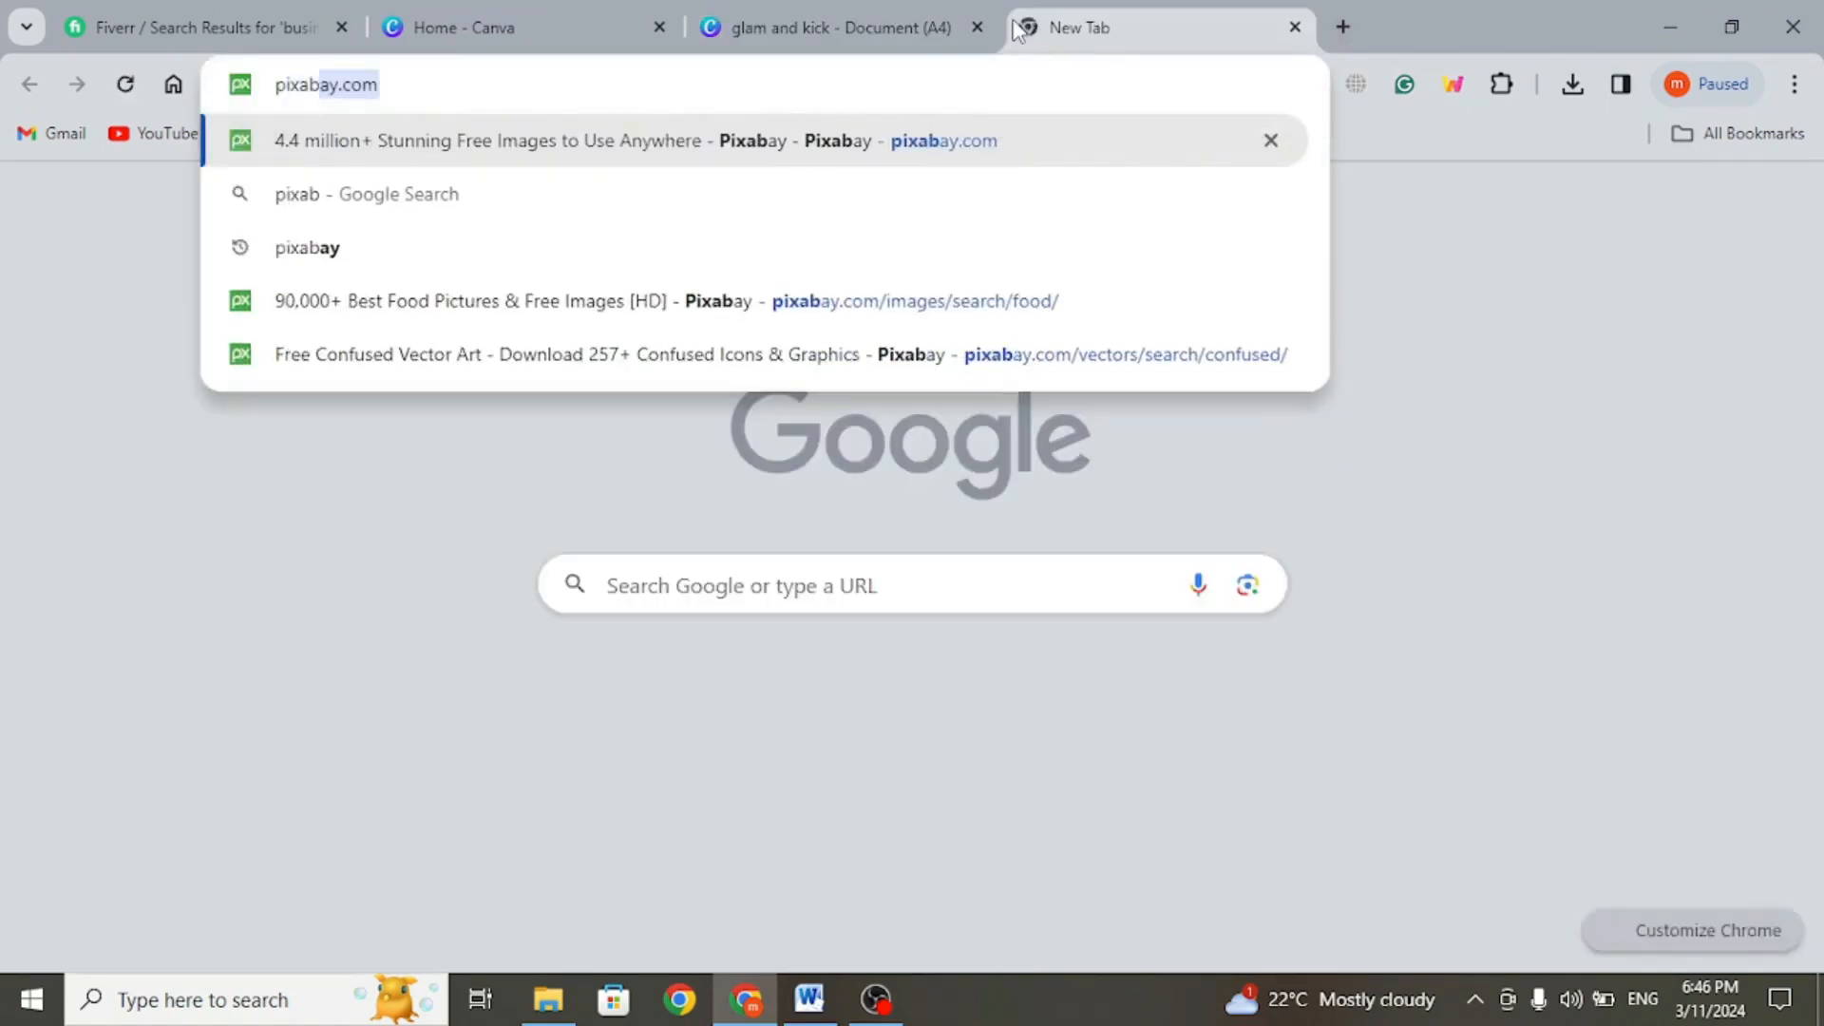
pyautogui.press('Return')
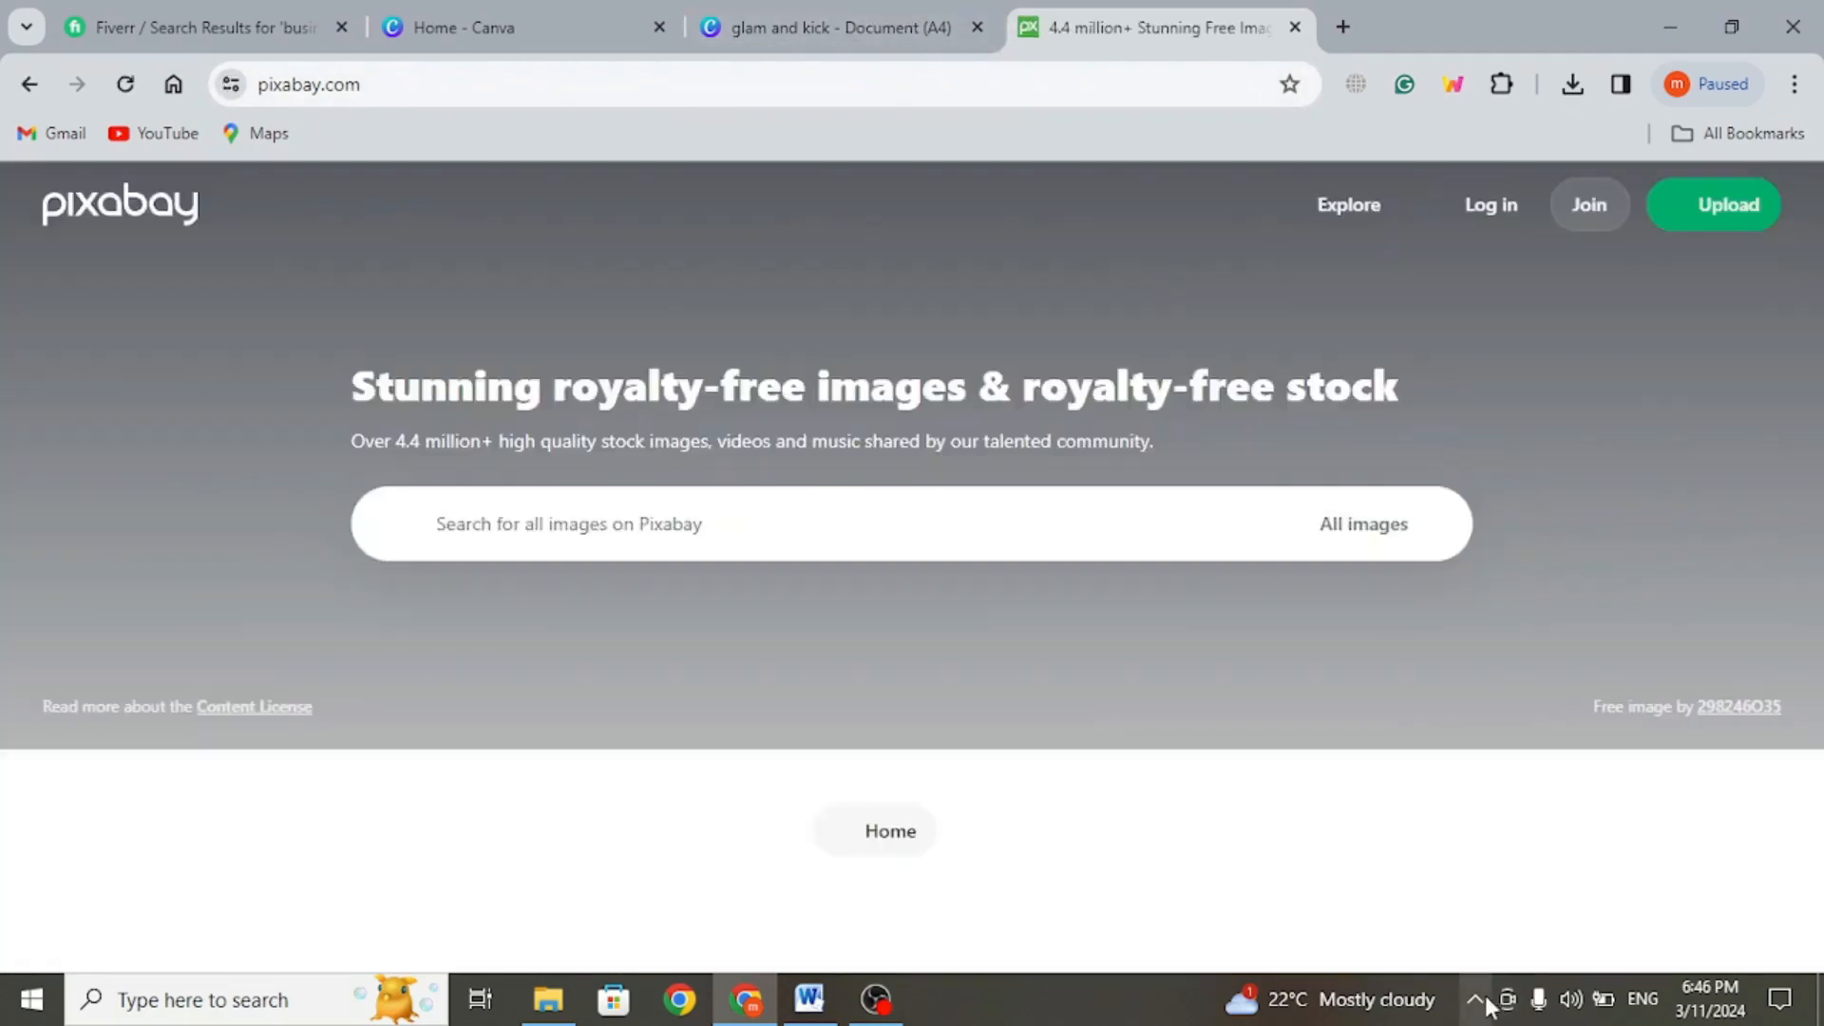
pyautogui.click(1478, 999)
pyautogui.click(1456, 655)
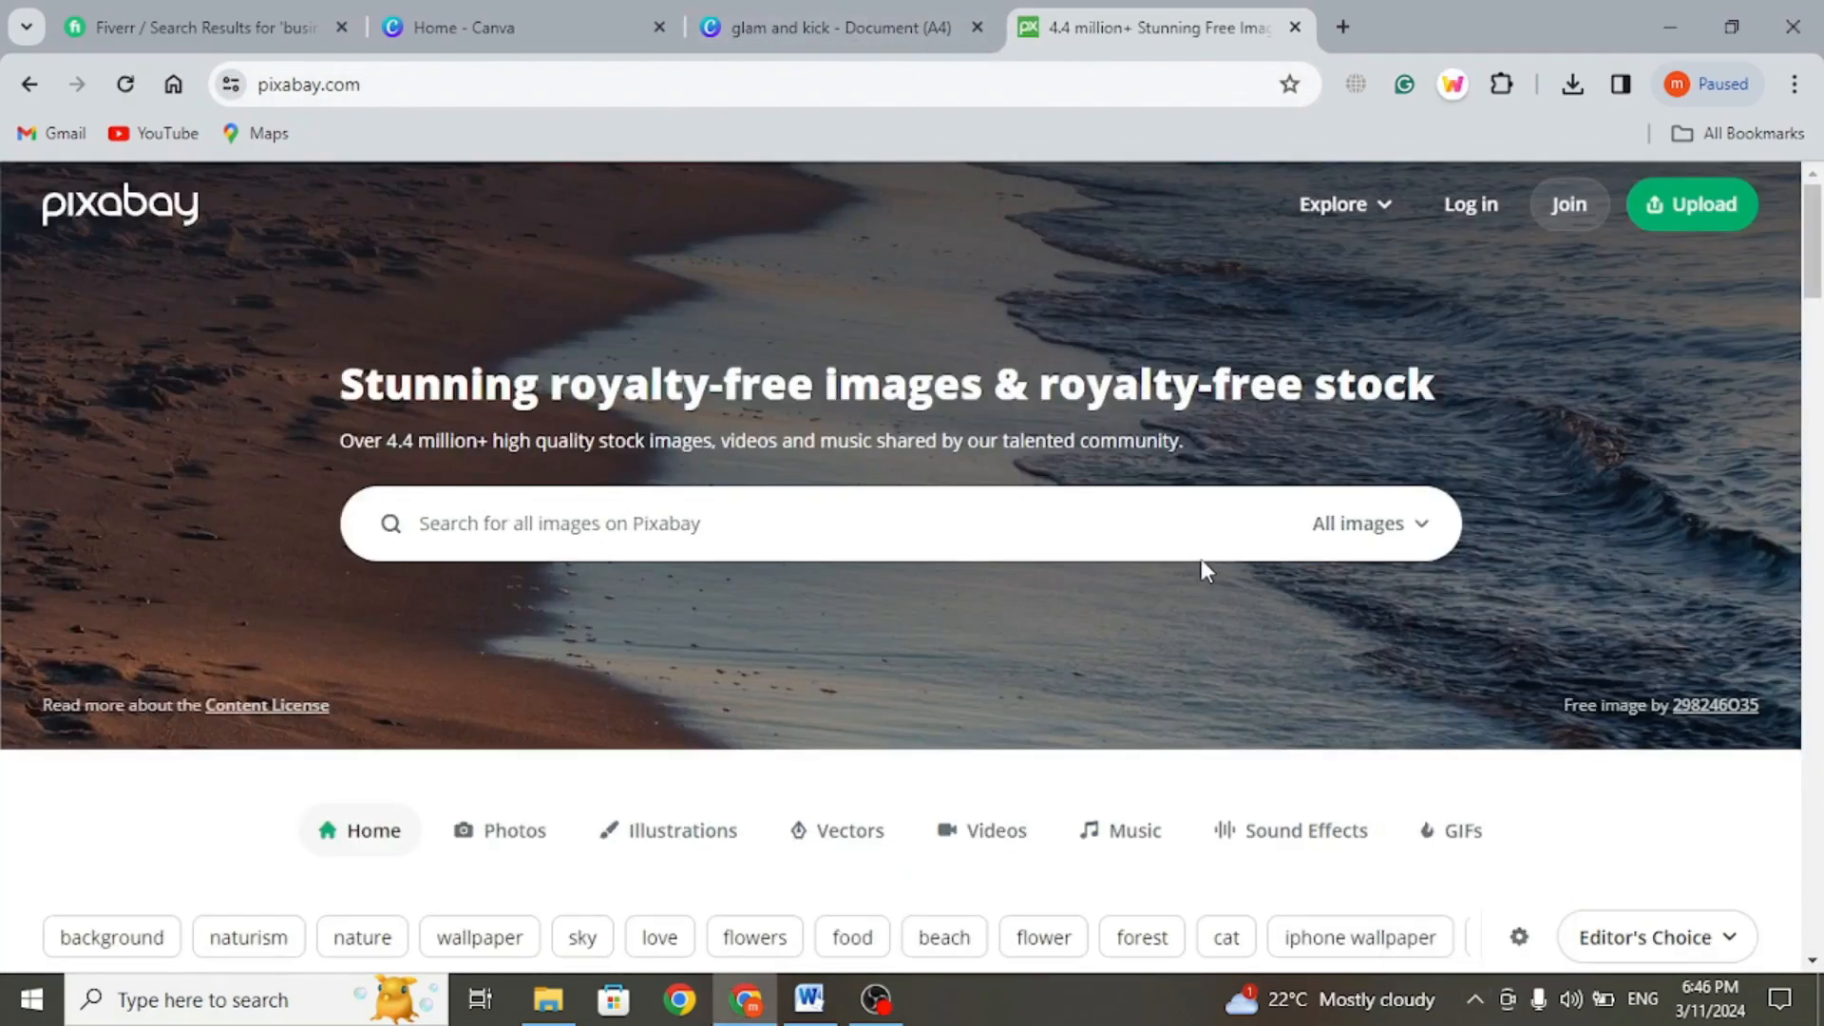
# - Search Pixabay for "shoes" and open the photo of crossed legs in jeans and pink sneakers
pyautogui.click(921, 538)
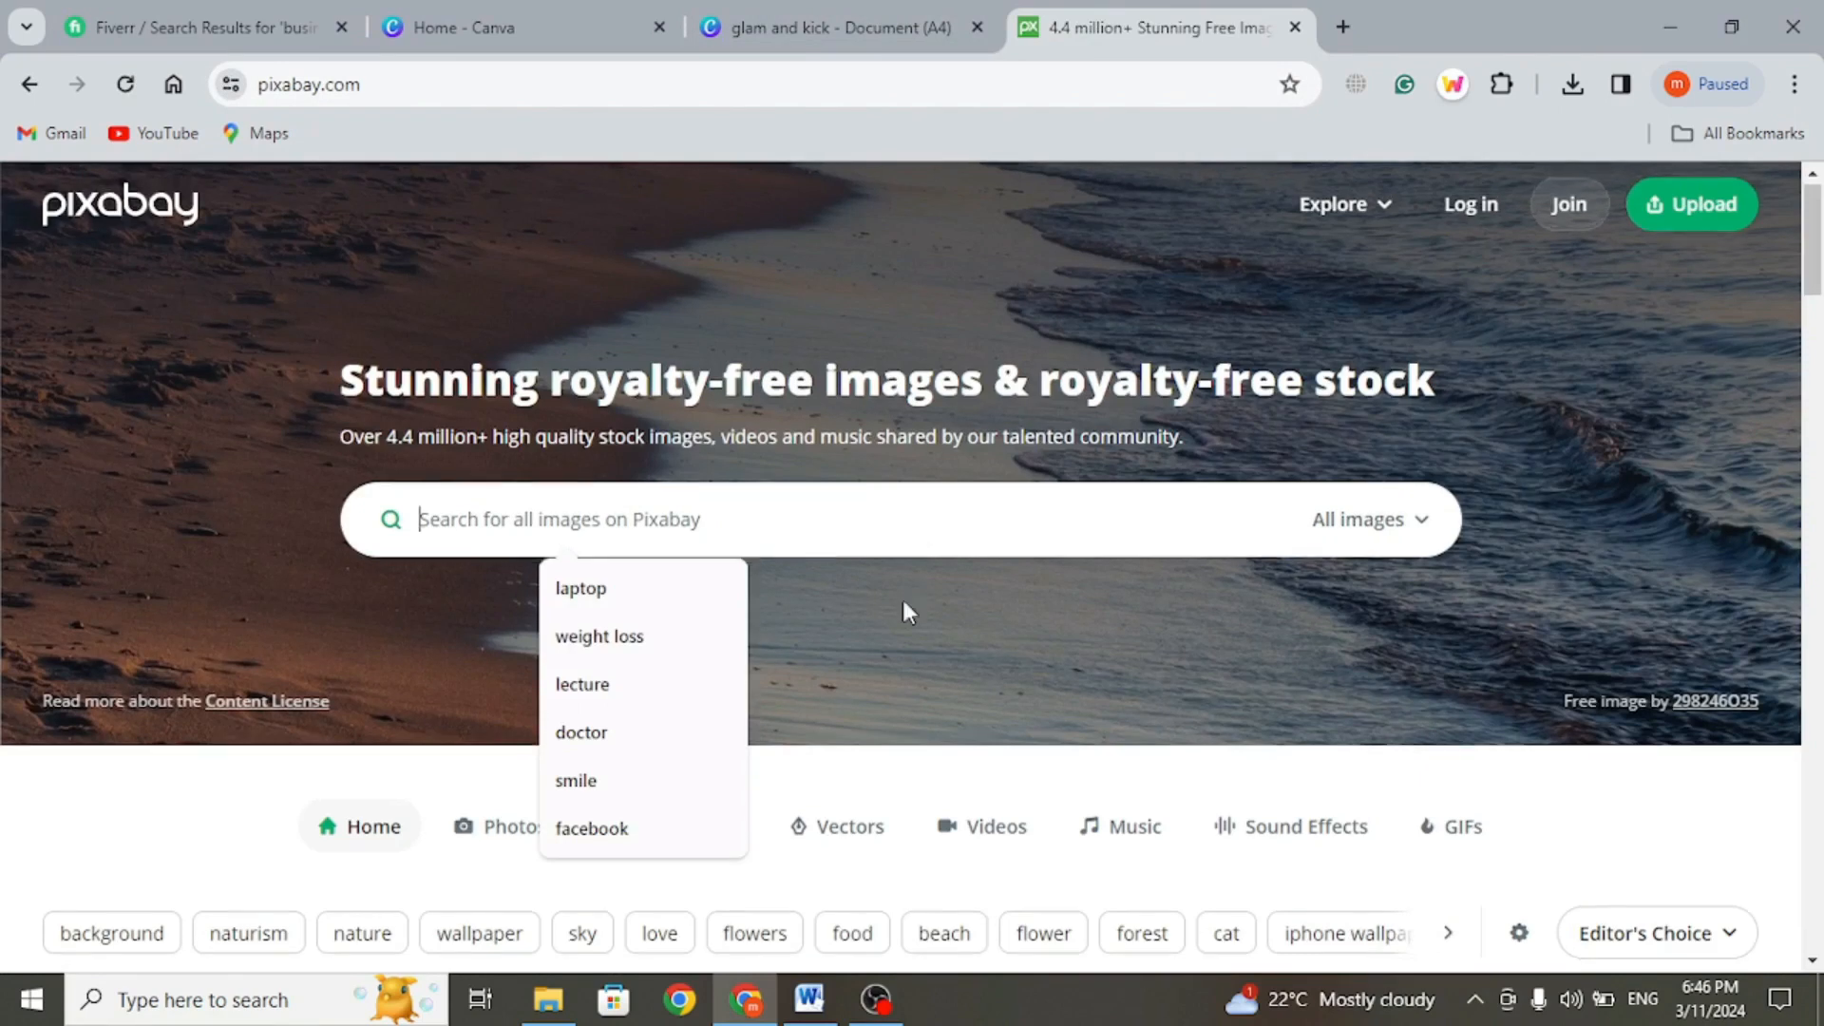
pyautogui.scroll(-1, 904, 611)
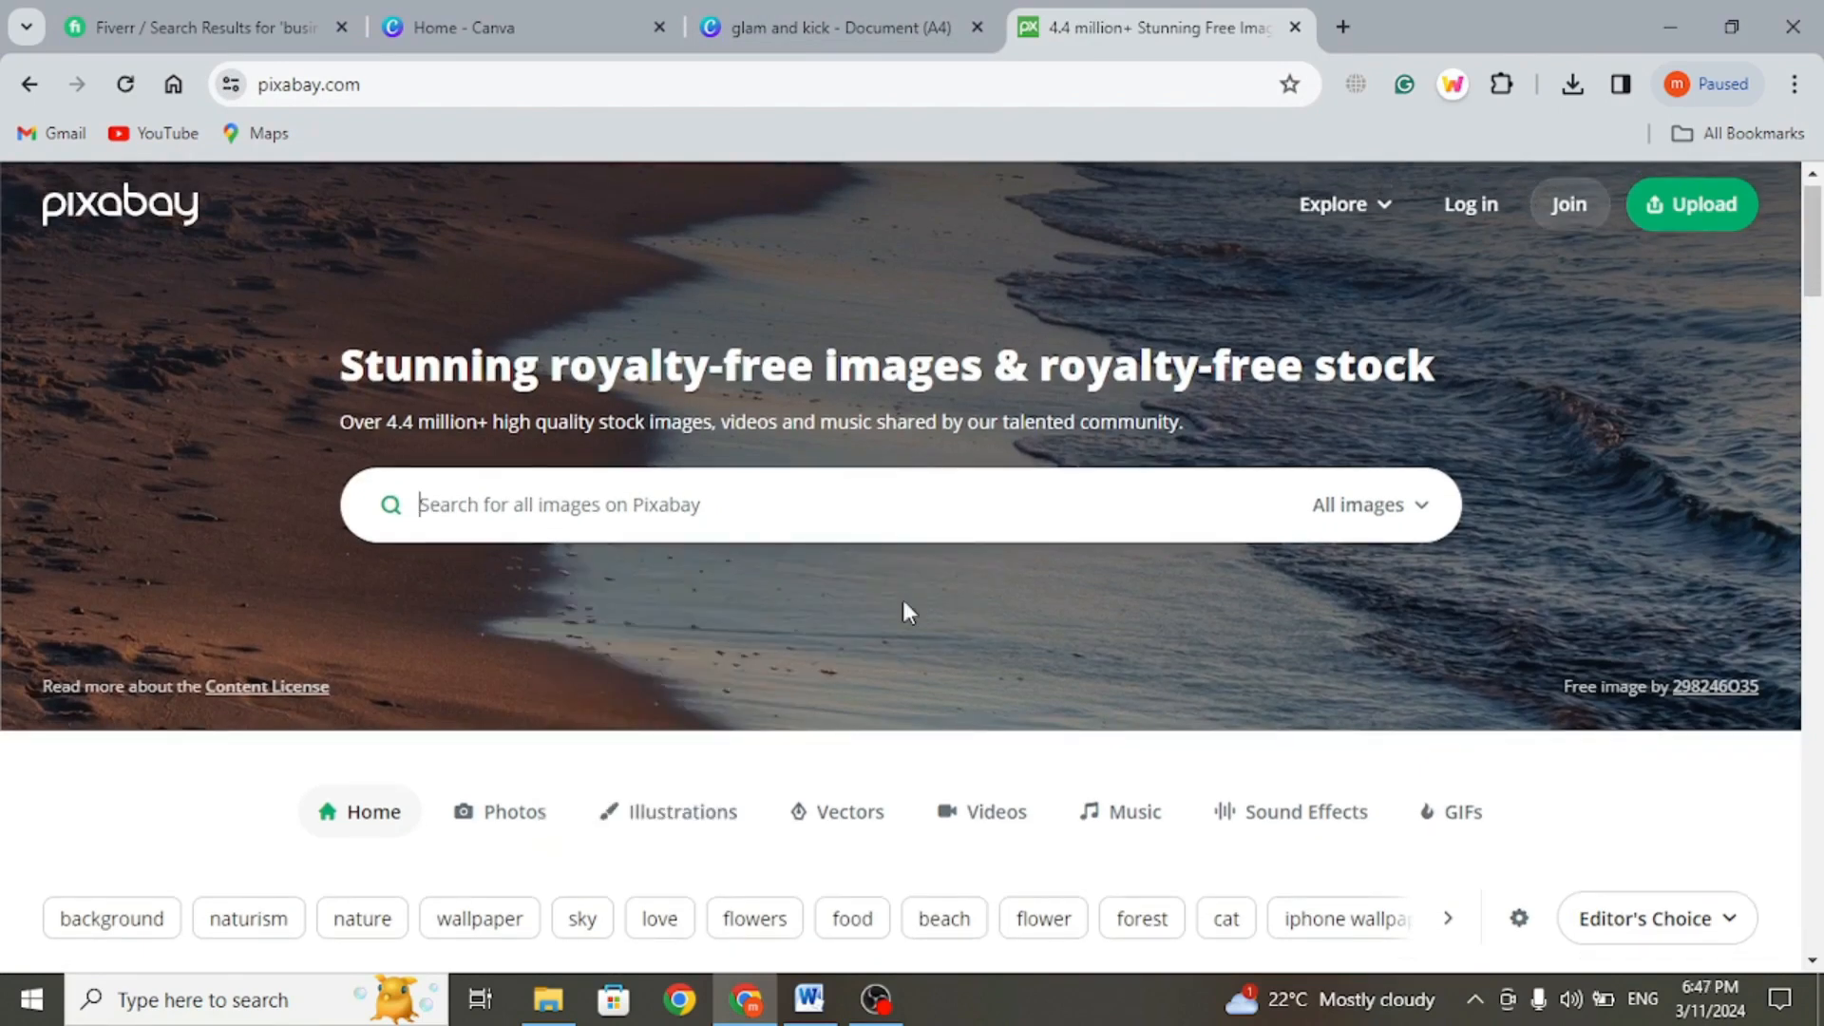
pyautogui.write('shoes')
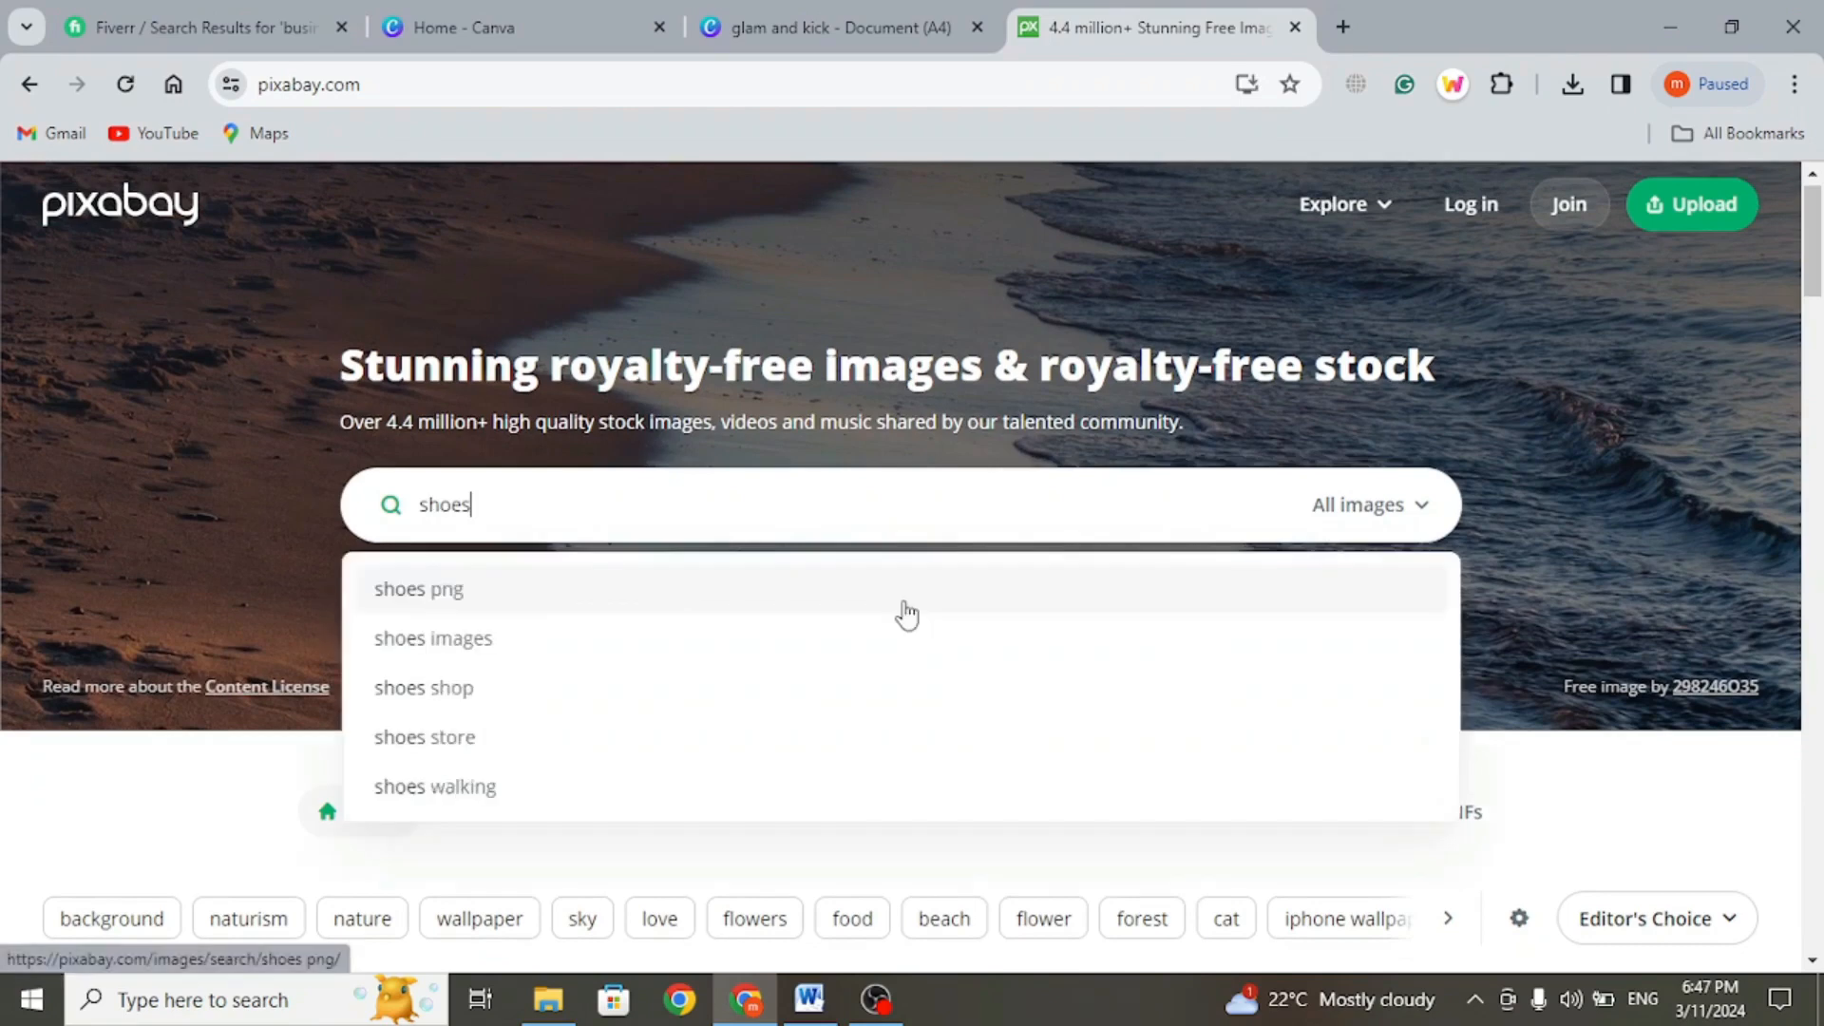
pyautogui.press('Return')
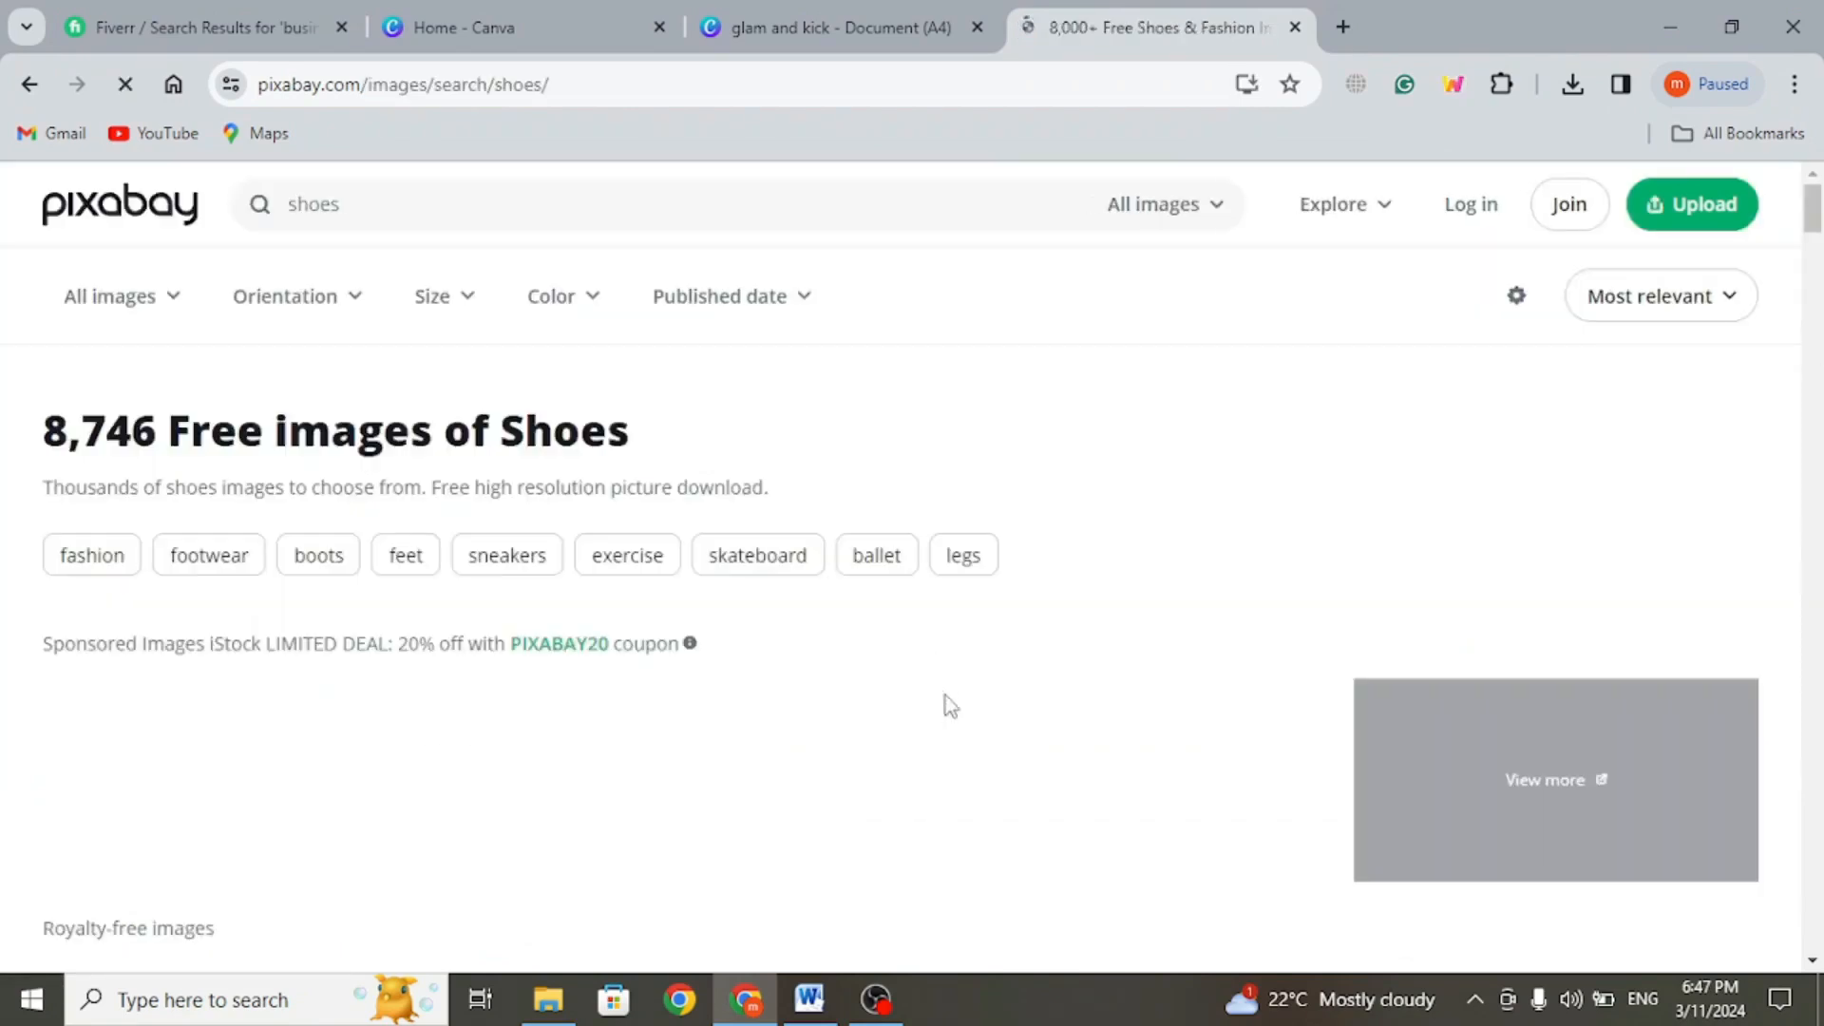
pyautogui.scroll(-1, 997, 724)
pyautogui.scroll(-3, 1005, 724)
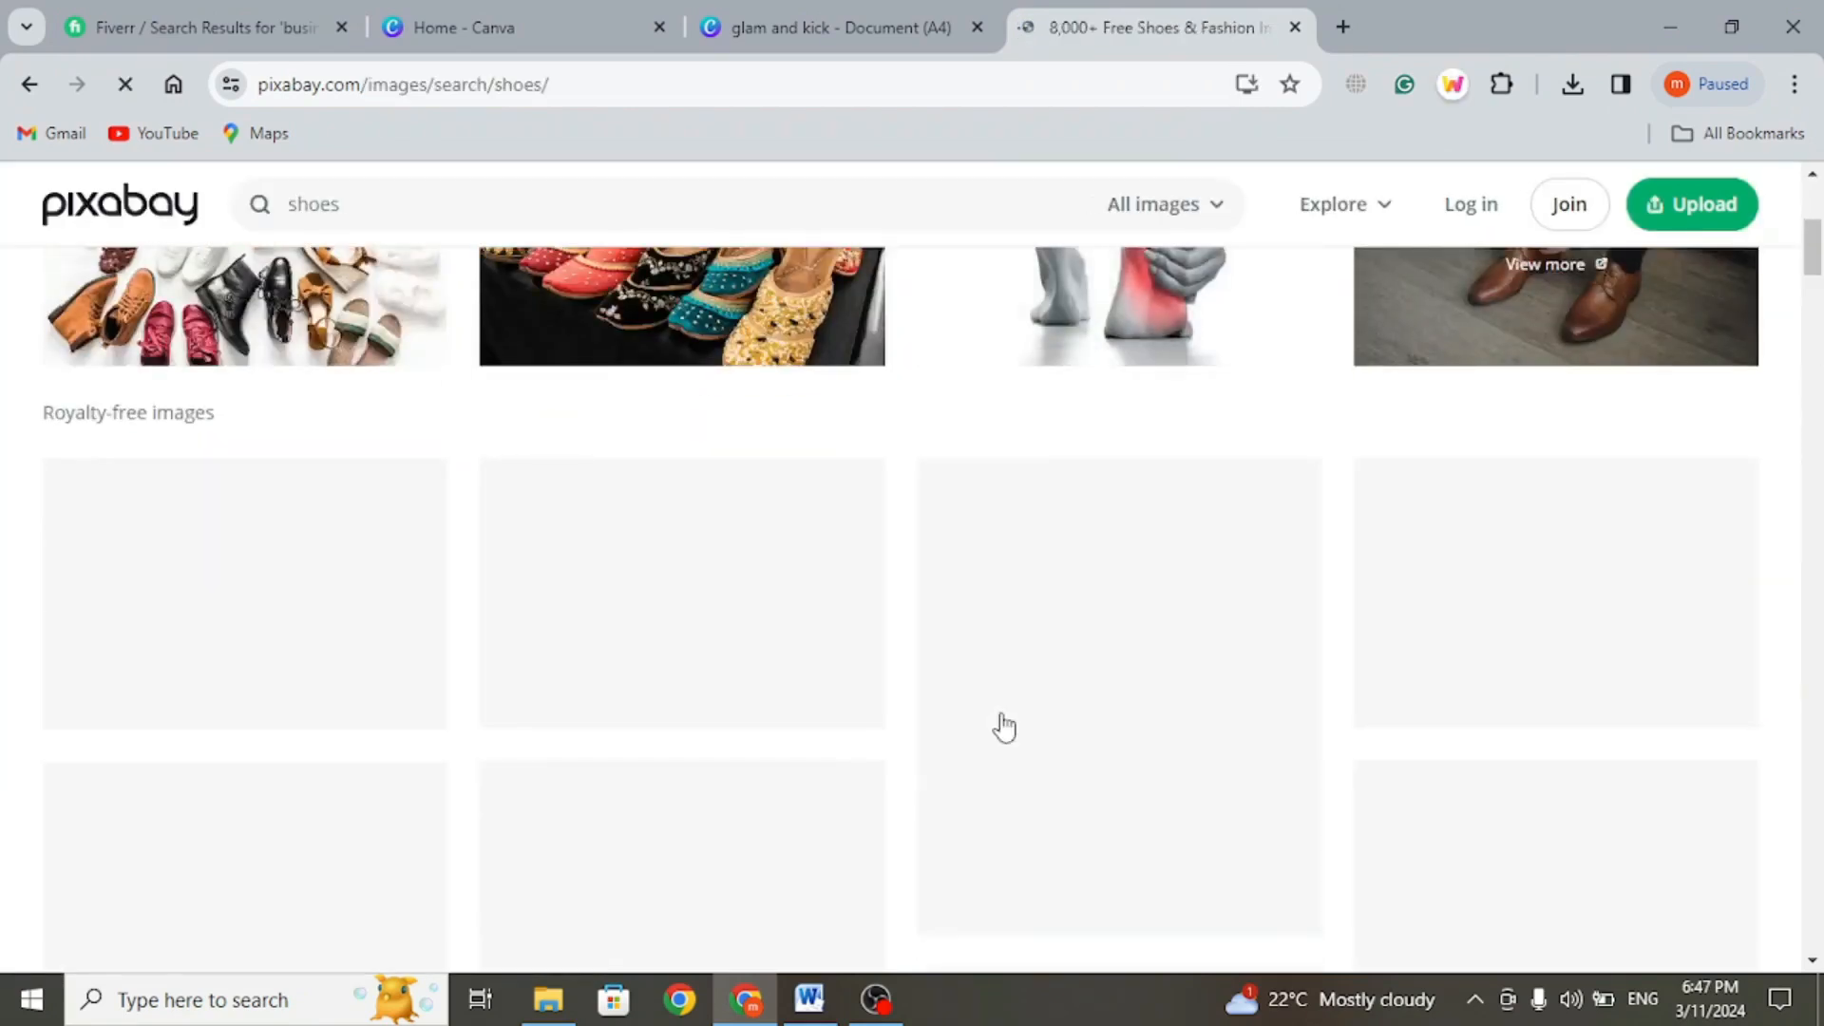
pyautogui.scroll(-1, 1004, 727)
pyautogui.scroll(-1, 1179, 636)
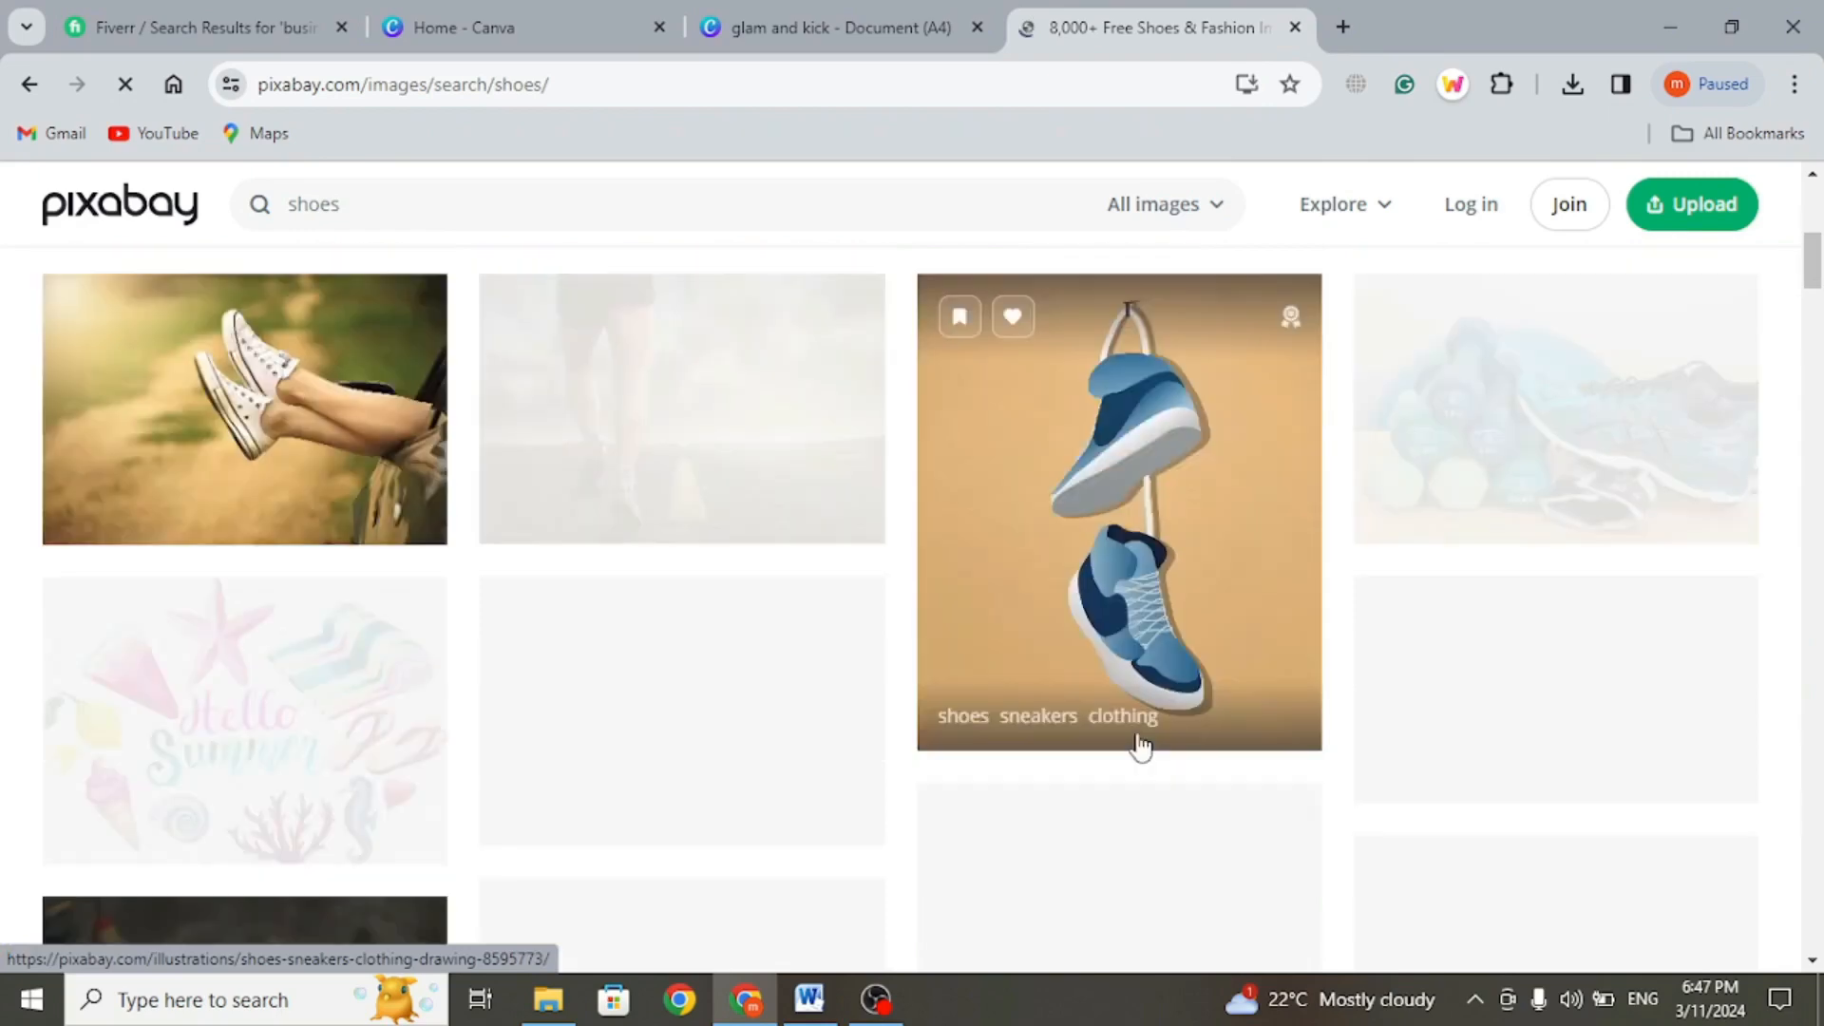
pyautogui.scroll(-3, 1141, 745)
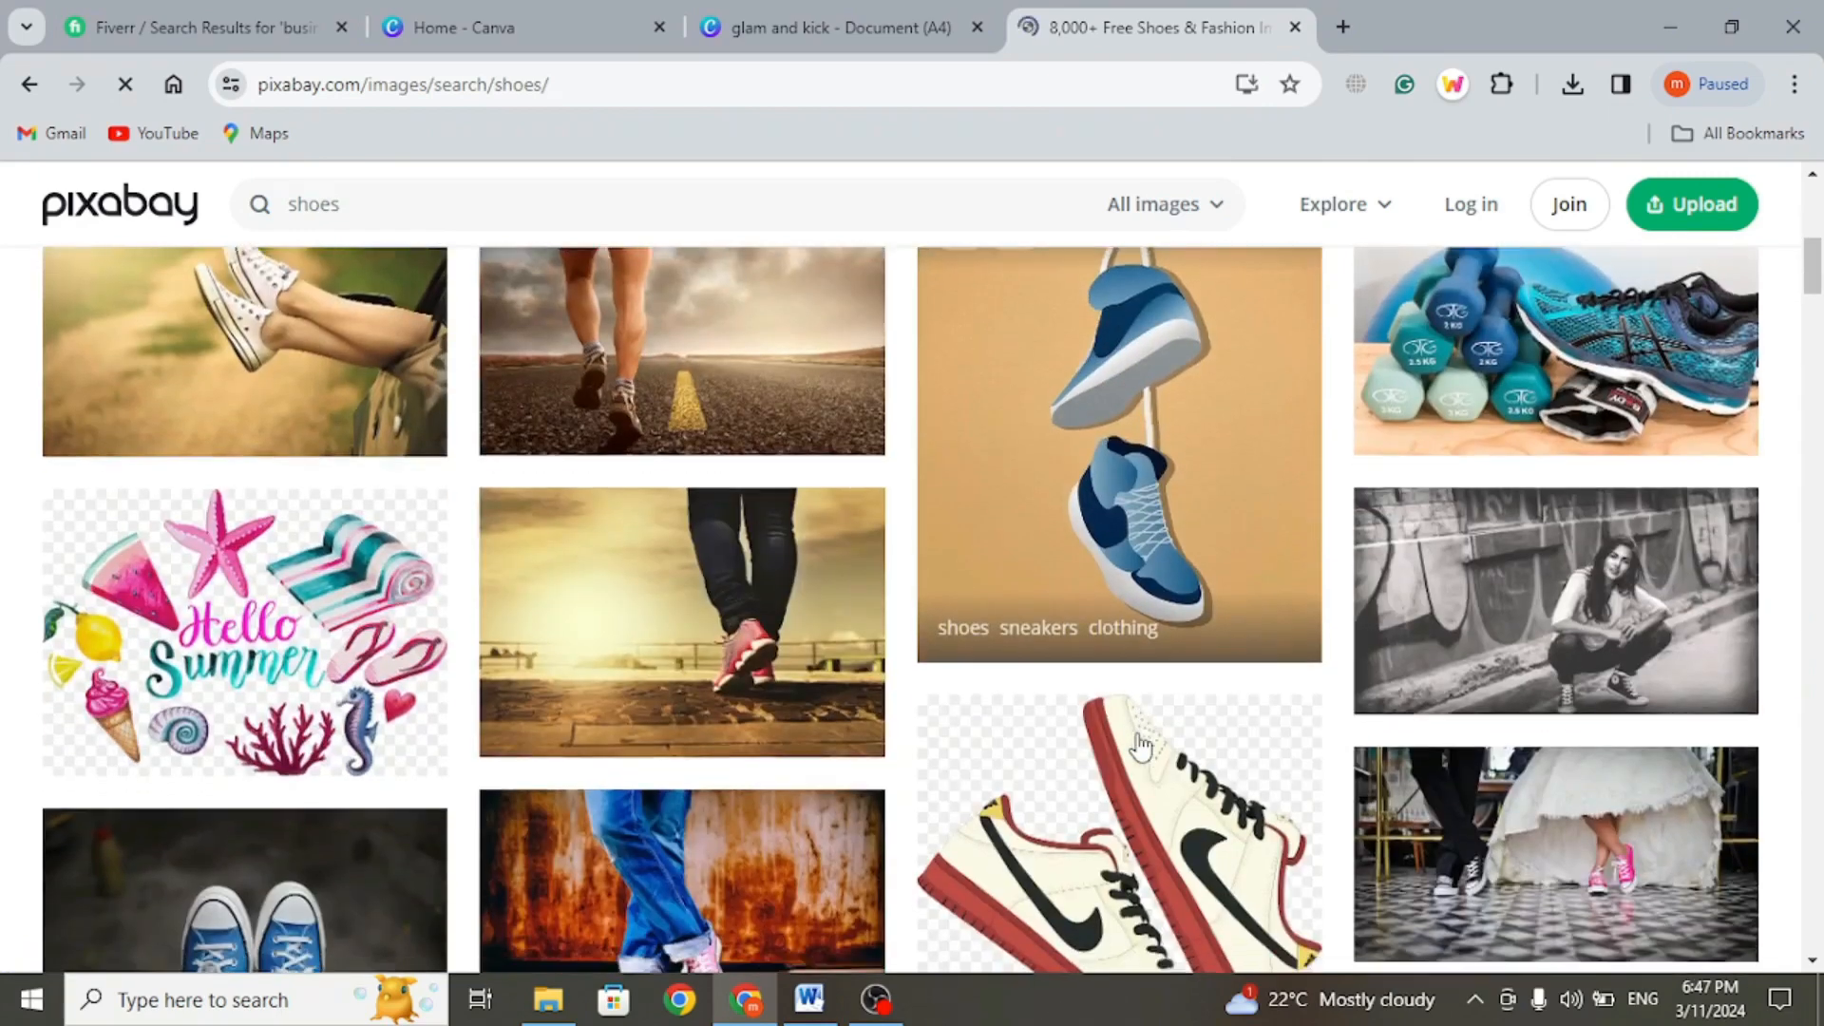
pyautogui.scroll(-2, 1140, 746)
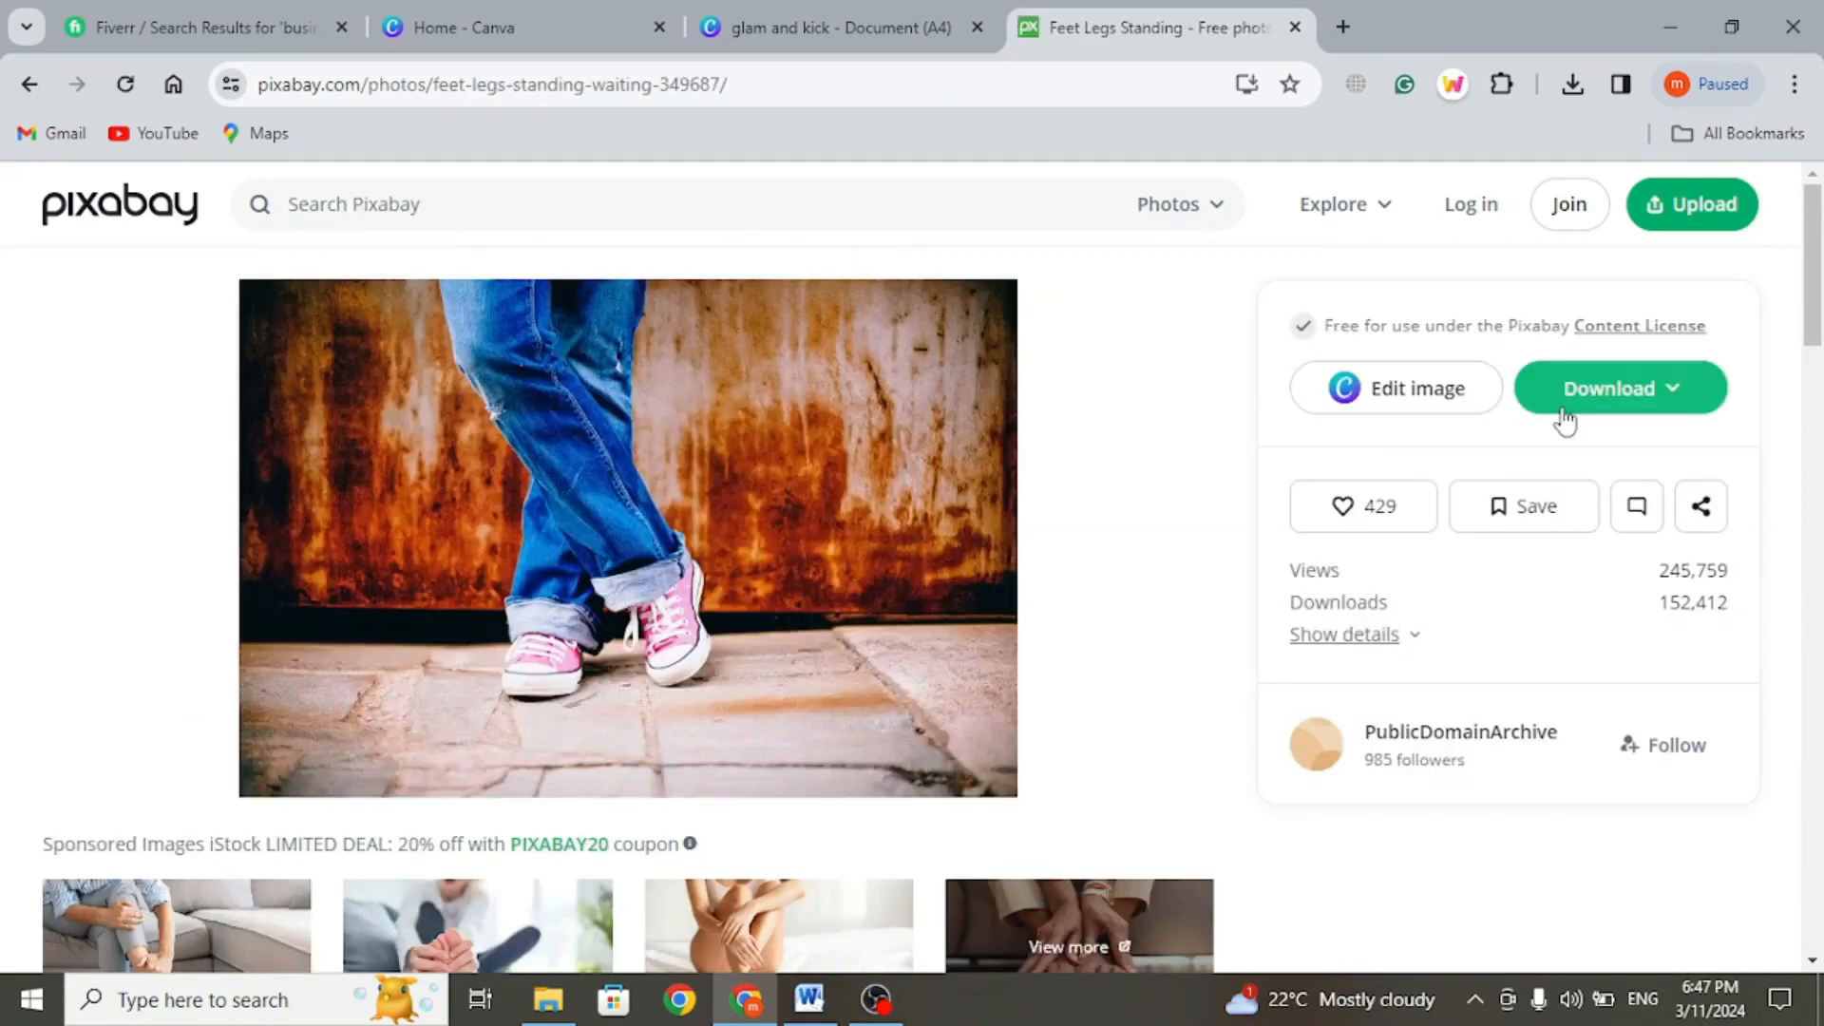
# - Download the pink sneakers photo at 640×426 as the JPEG feet-349687_640 and dismiss the thank-you message
pyautogui.click(1563, 410)
pyautogui.click(1364, 465)
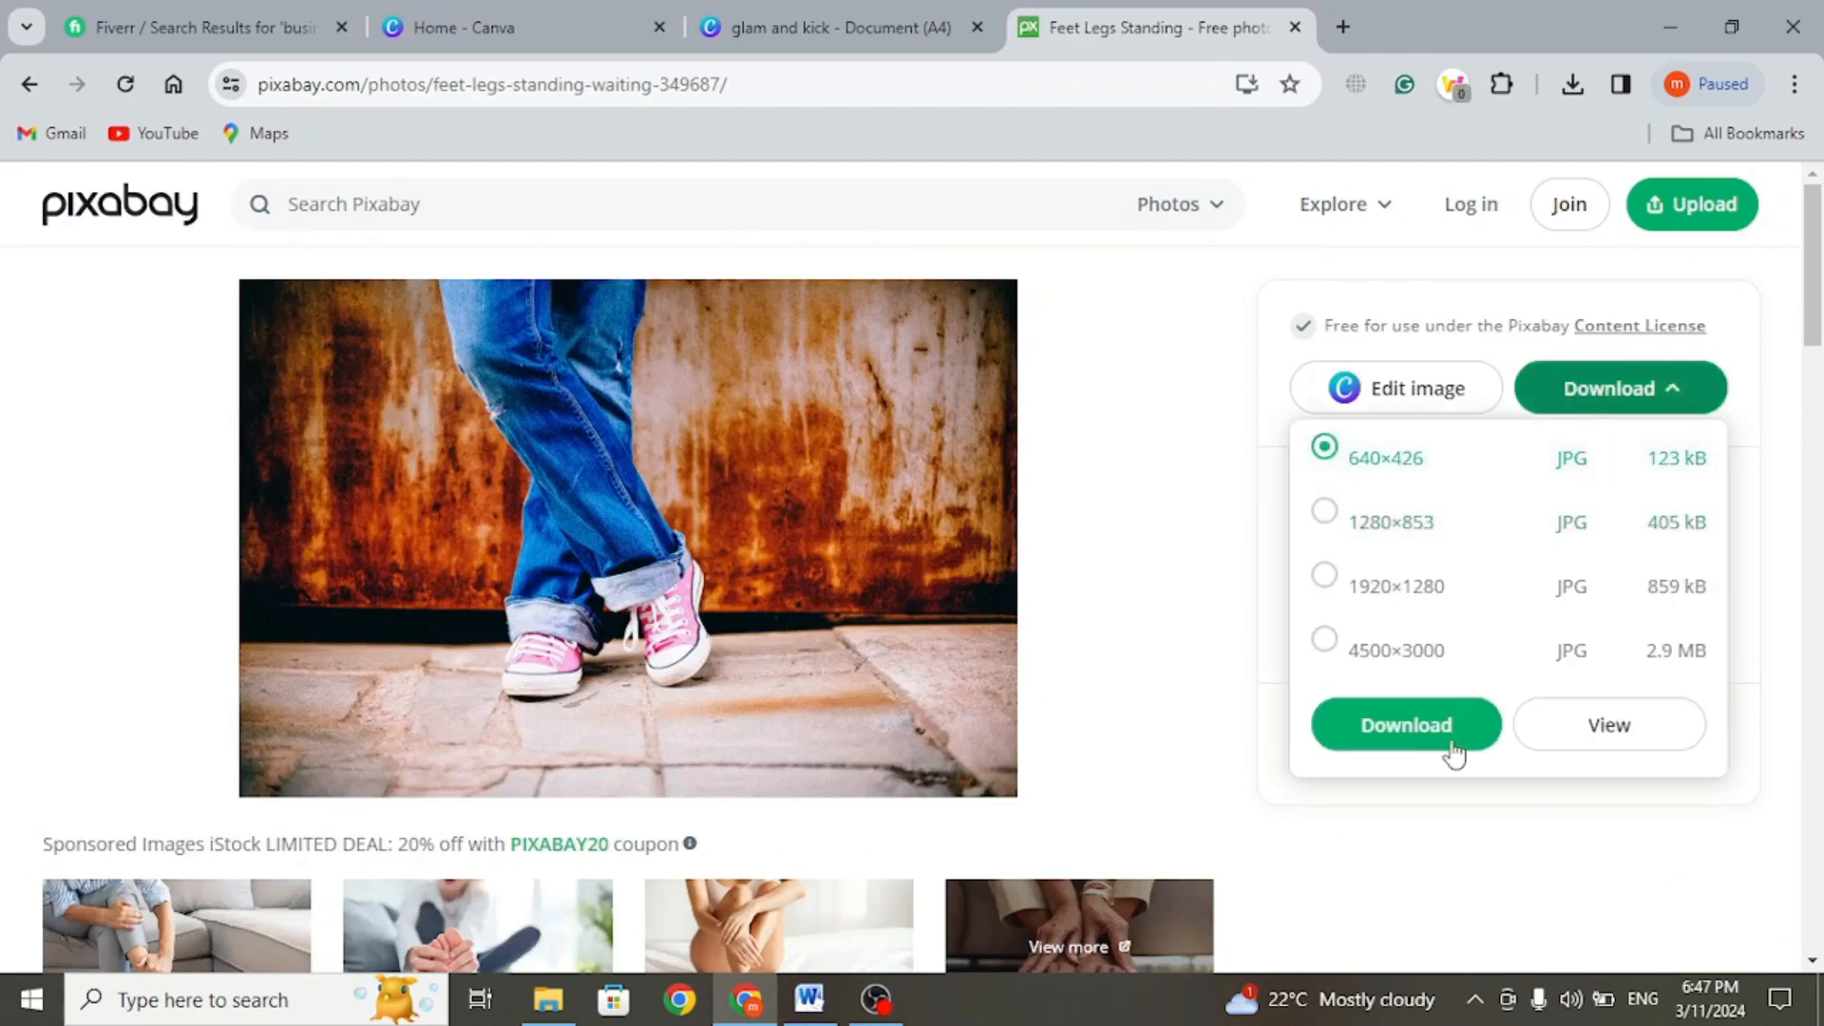
pyautogui.click(1437, 731)
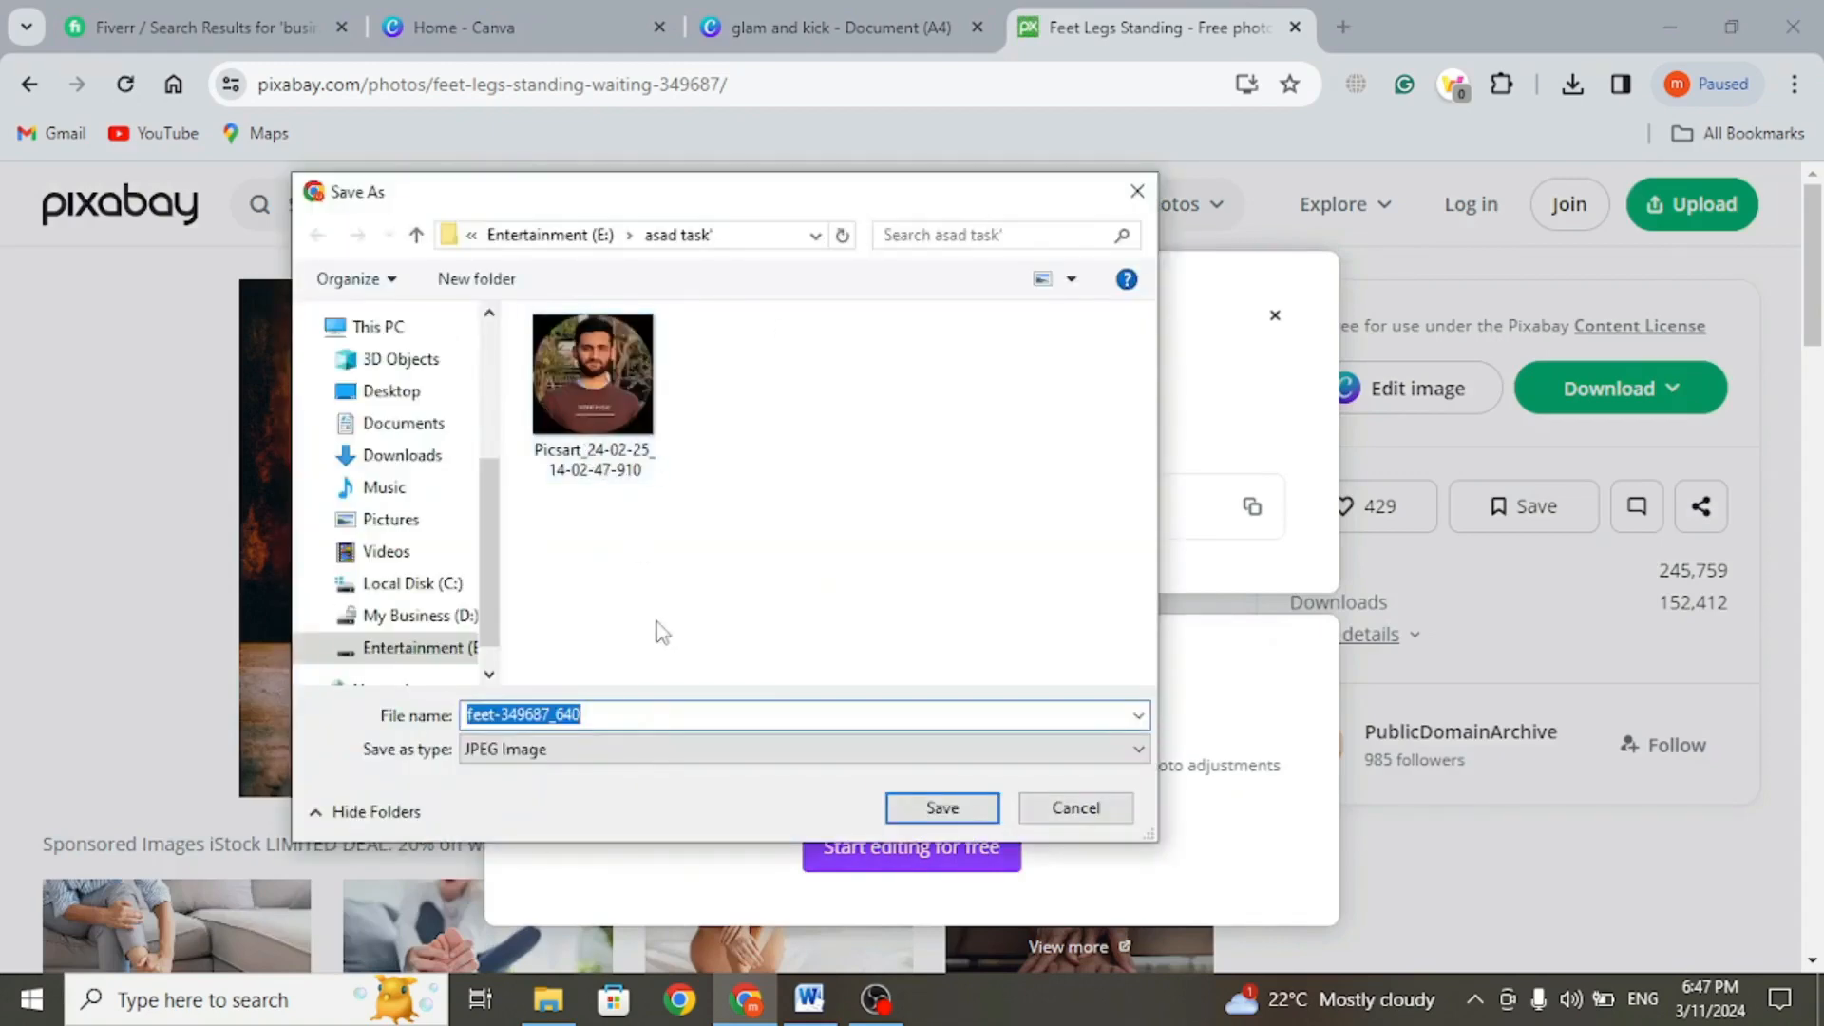
pyautogui.press('Return')
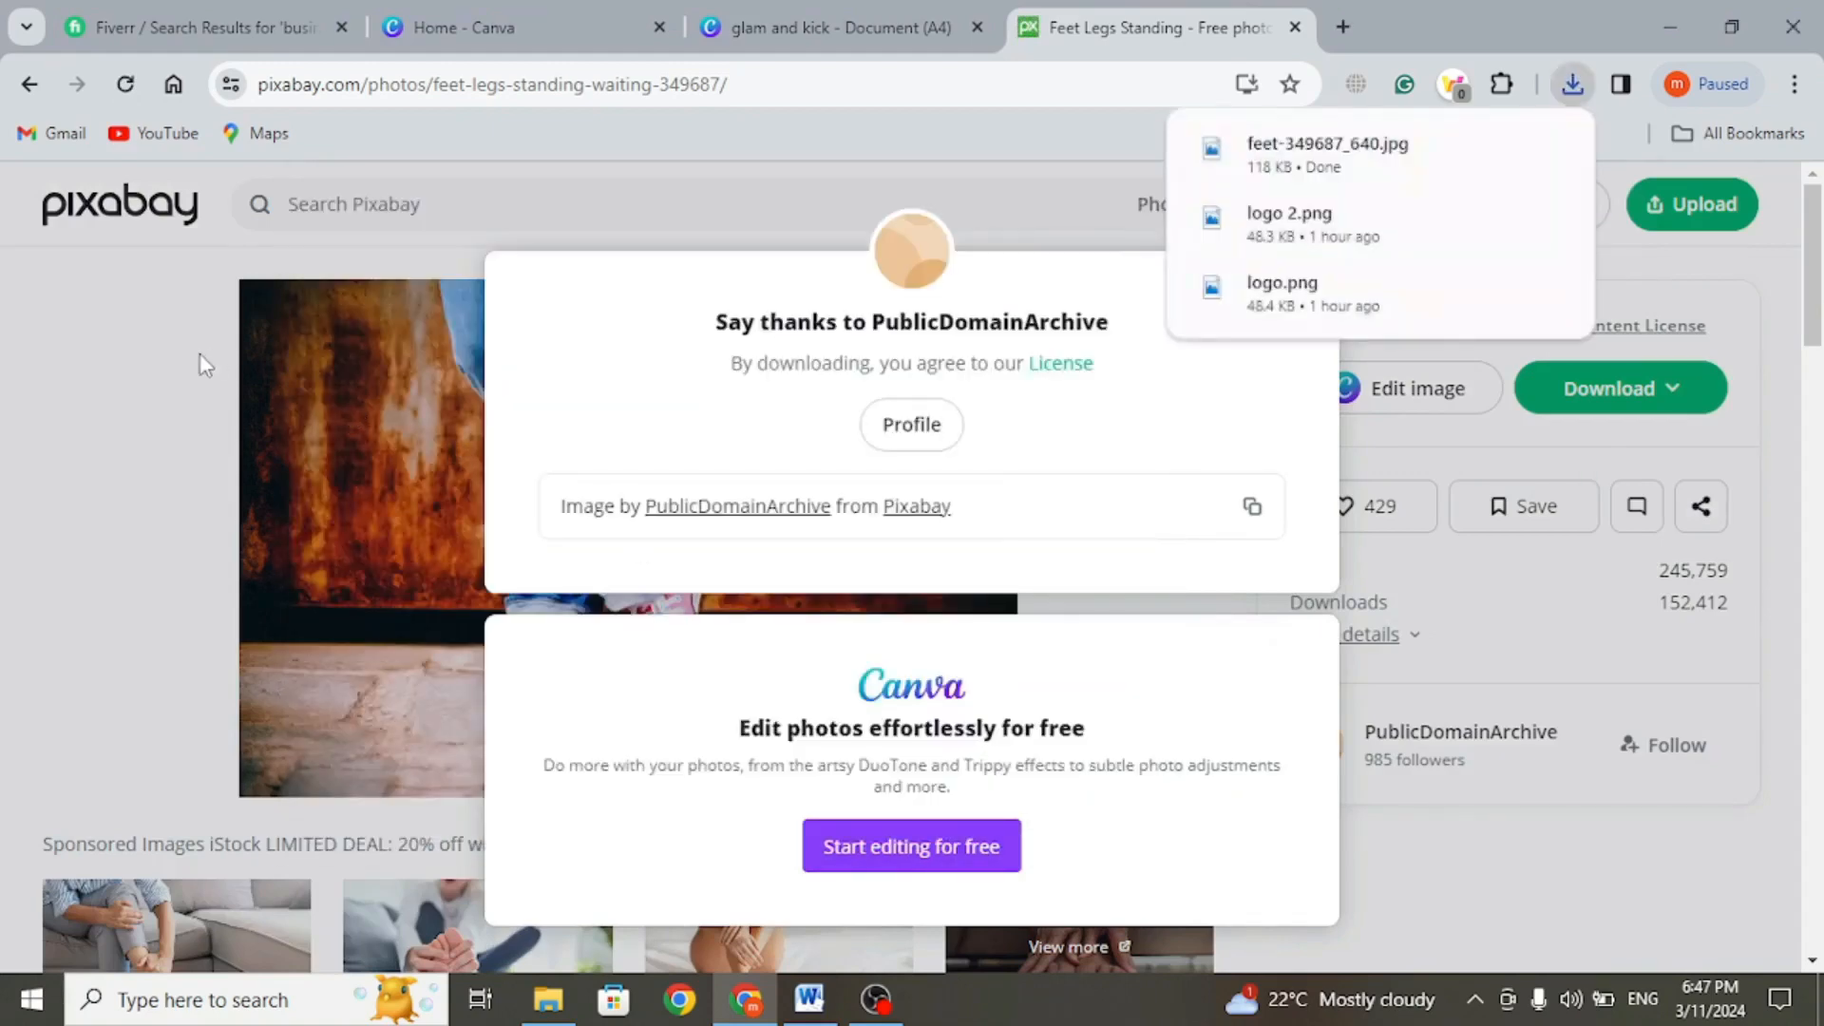
pyautogui.click(201, 364)
# - Switch to the Canva design, upload feet-349687_640.jpg and place it in the cover's middle hexagon frame
pyautogui.click(793, 11)
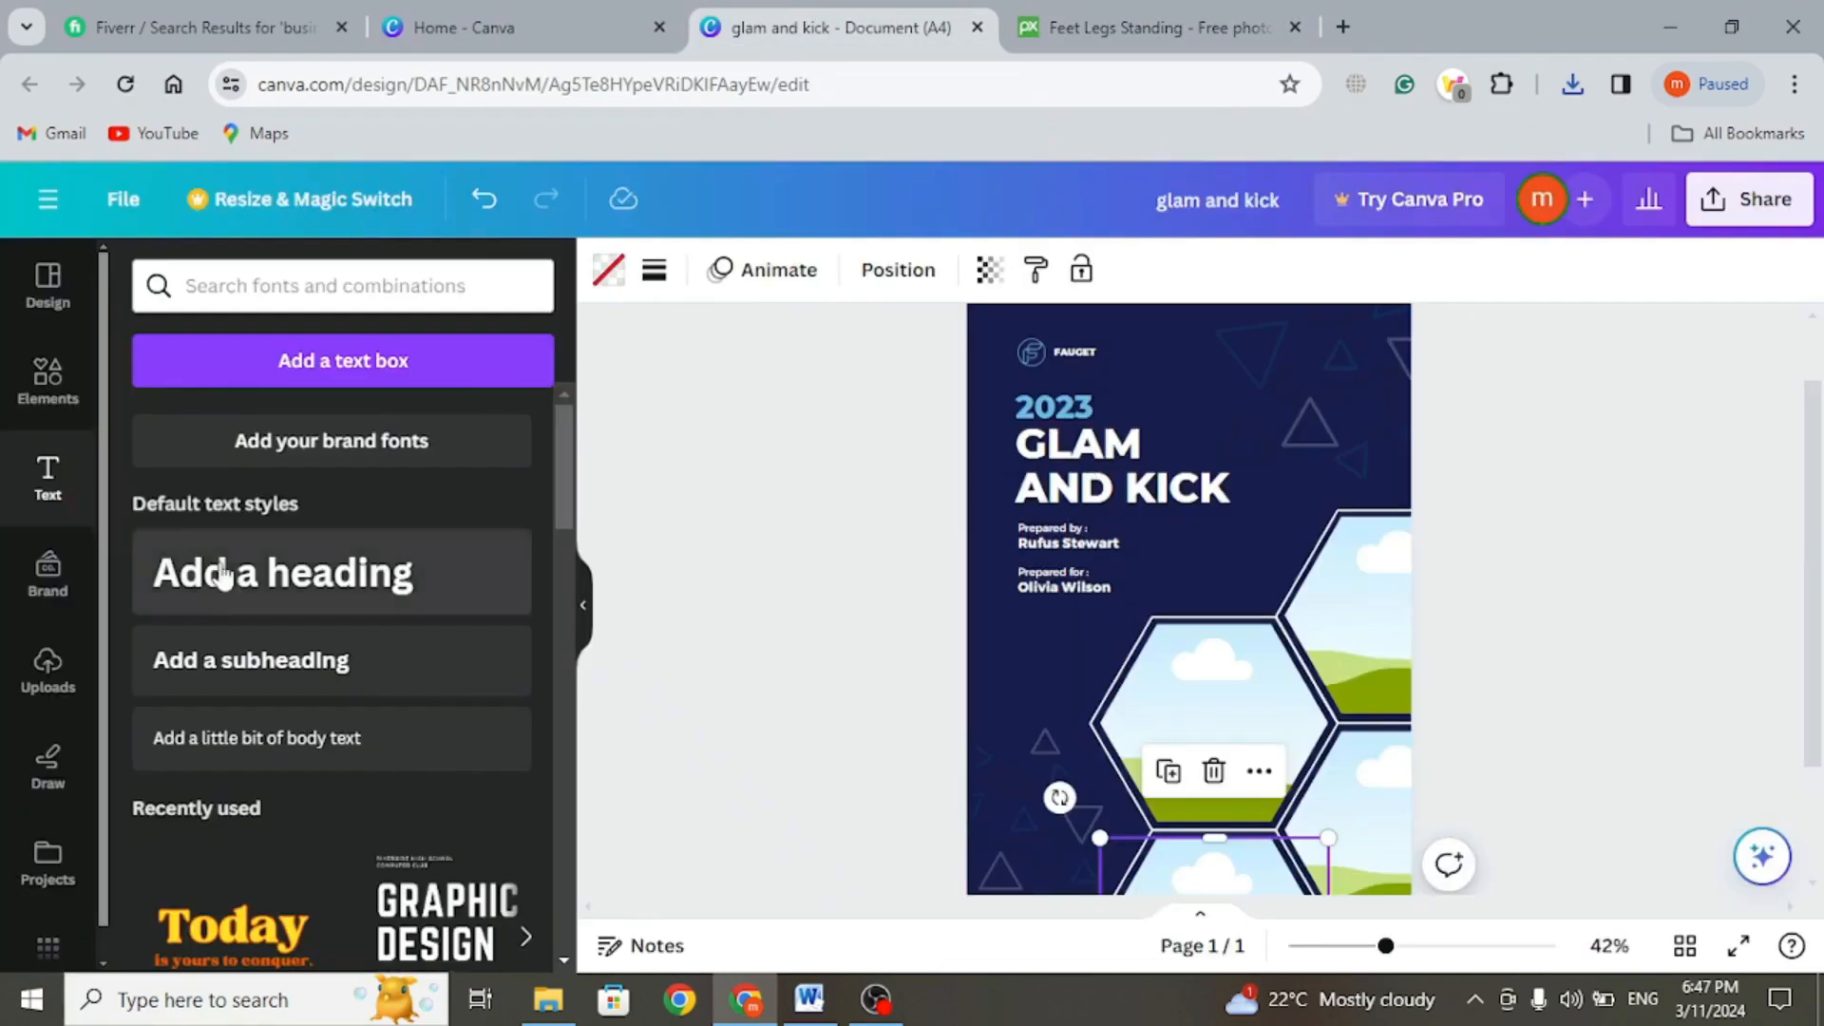
pyautogui.click(53, 674)
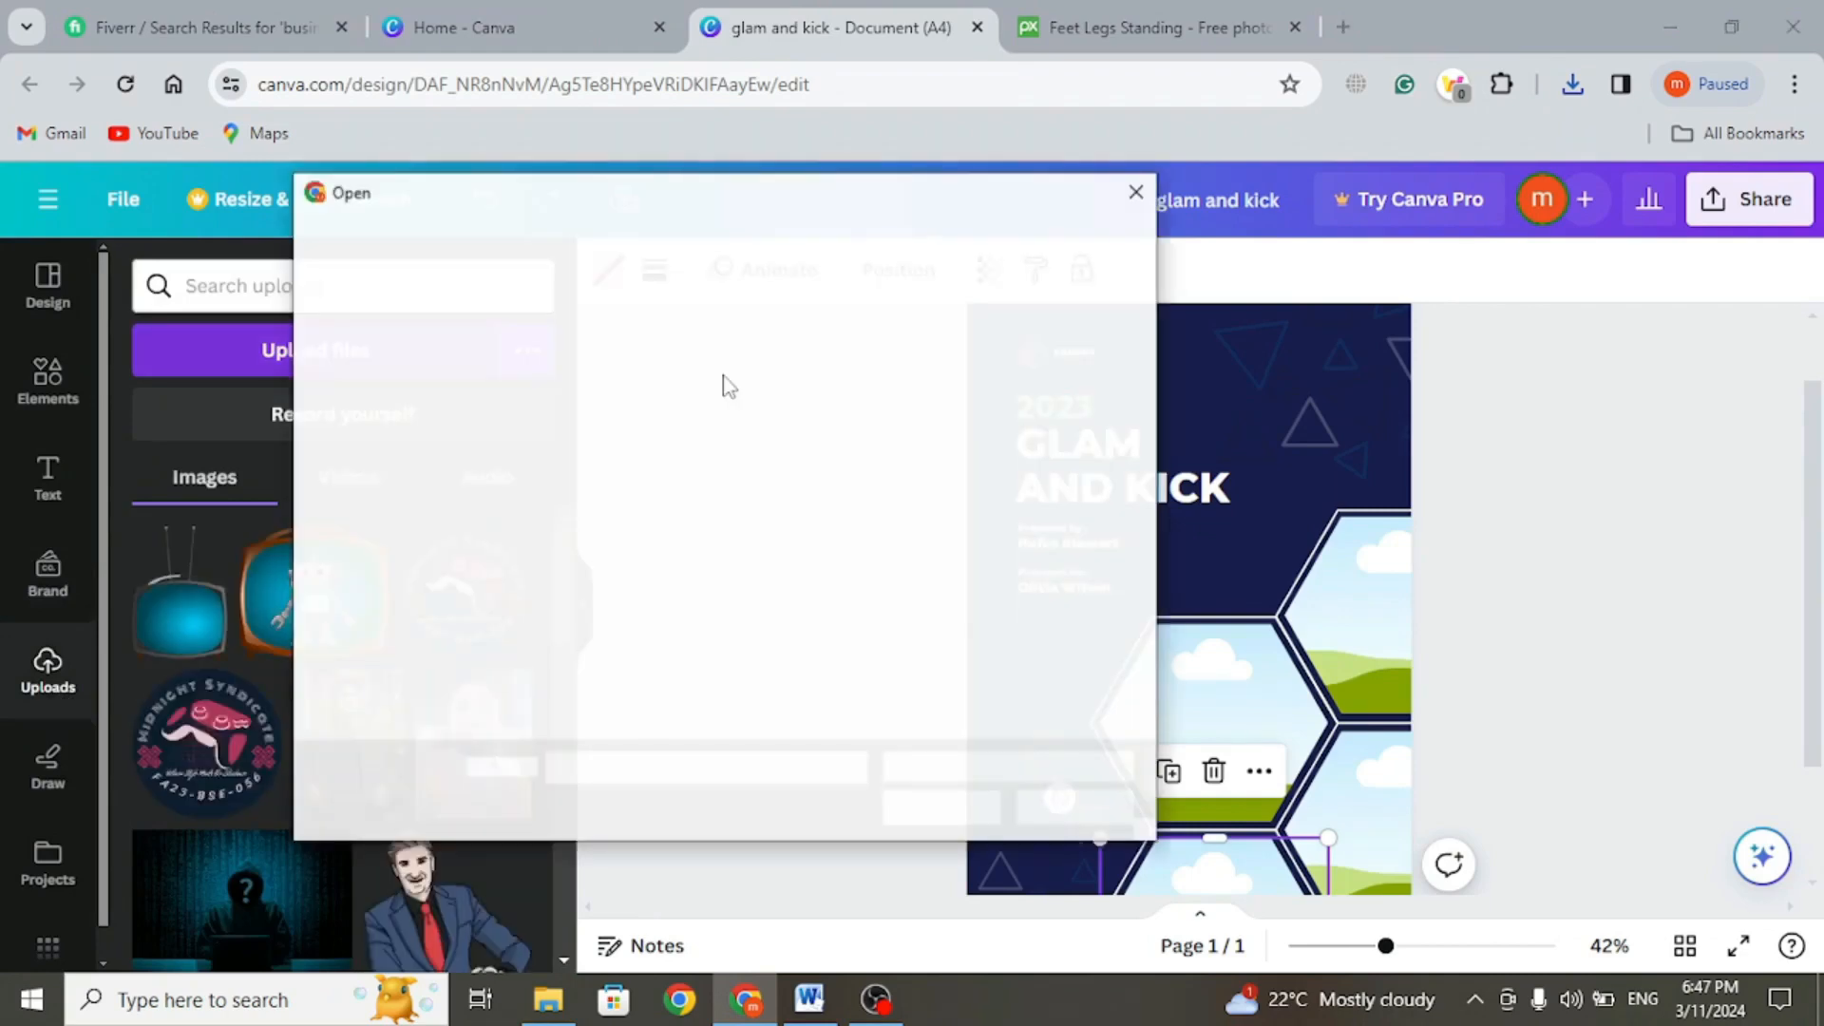
pyautogui.click(746, 404)
pyautogui.doubleClick(745, 404)
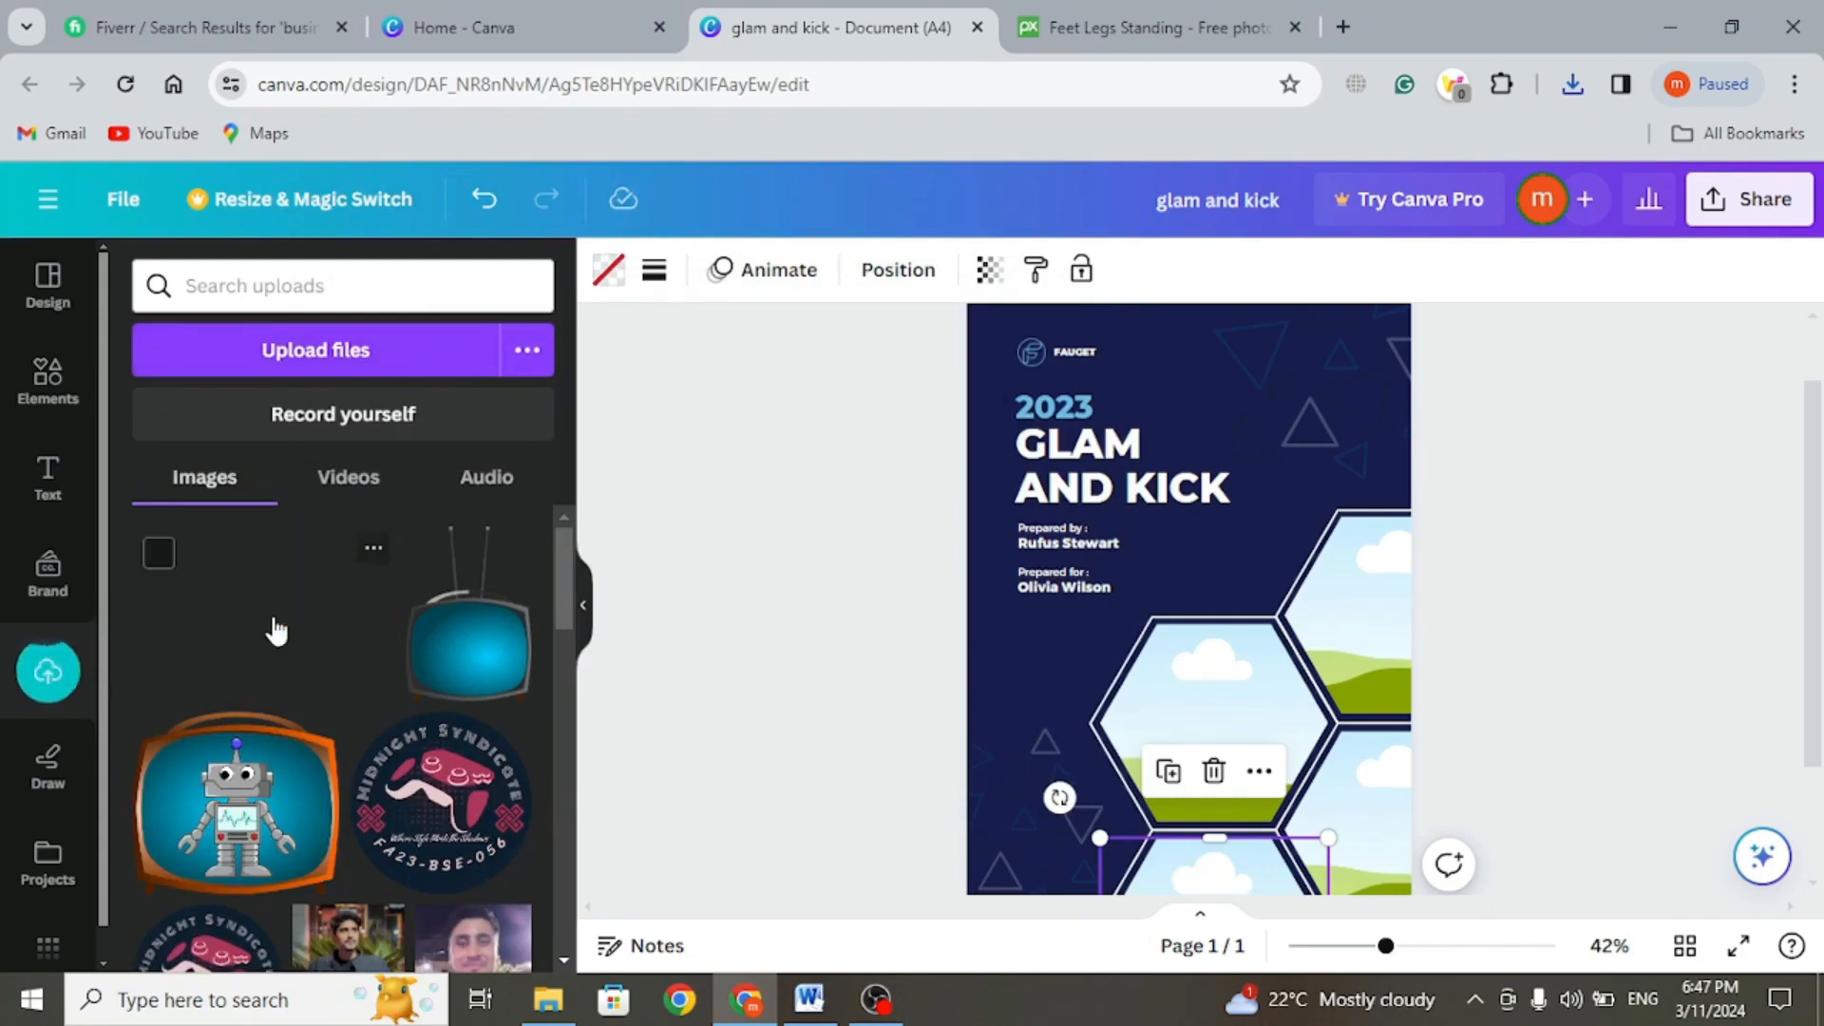
pyautogui.moveTo(277, 629); pyautogui.dragTo(1214, 691)
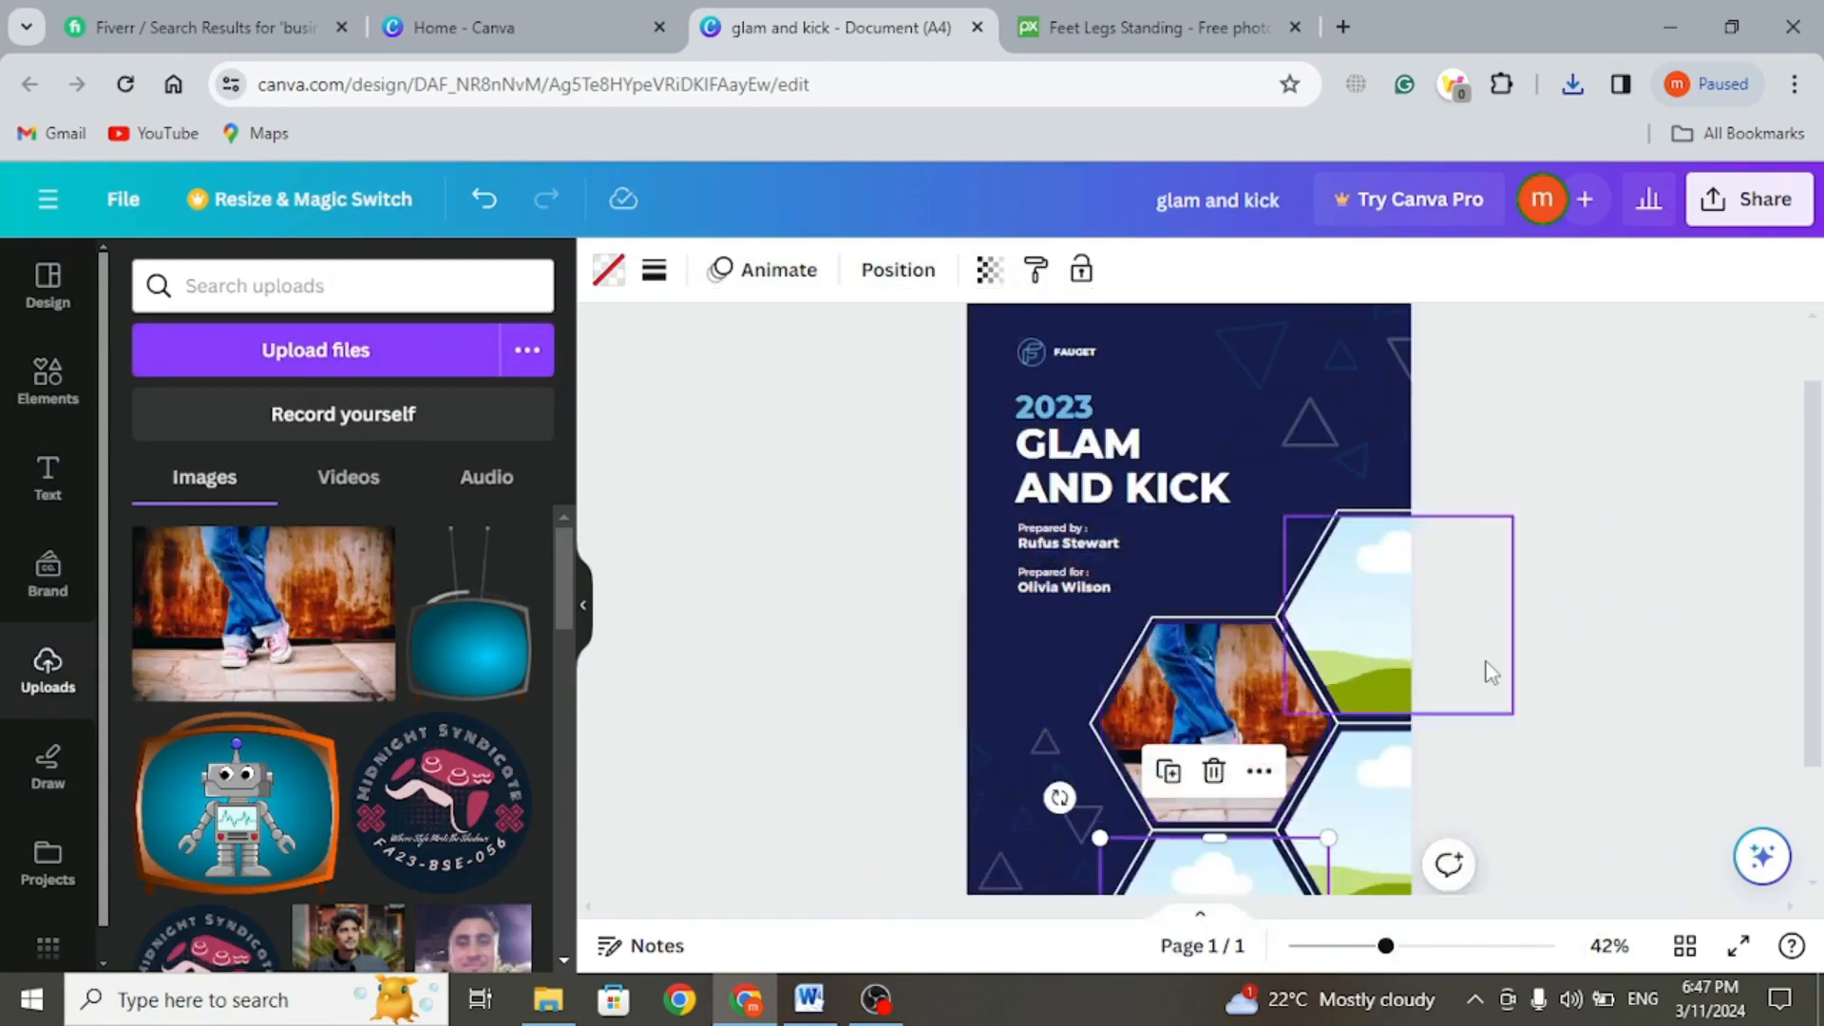
pyautogui.click(1596, 651)
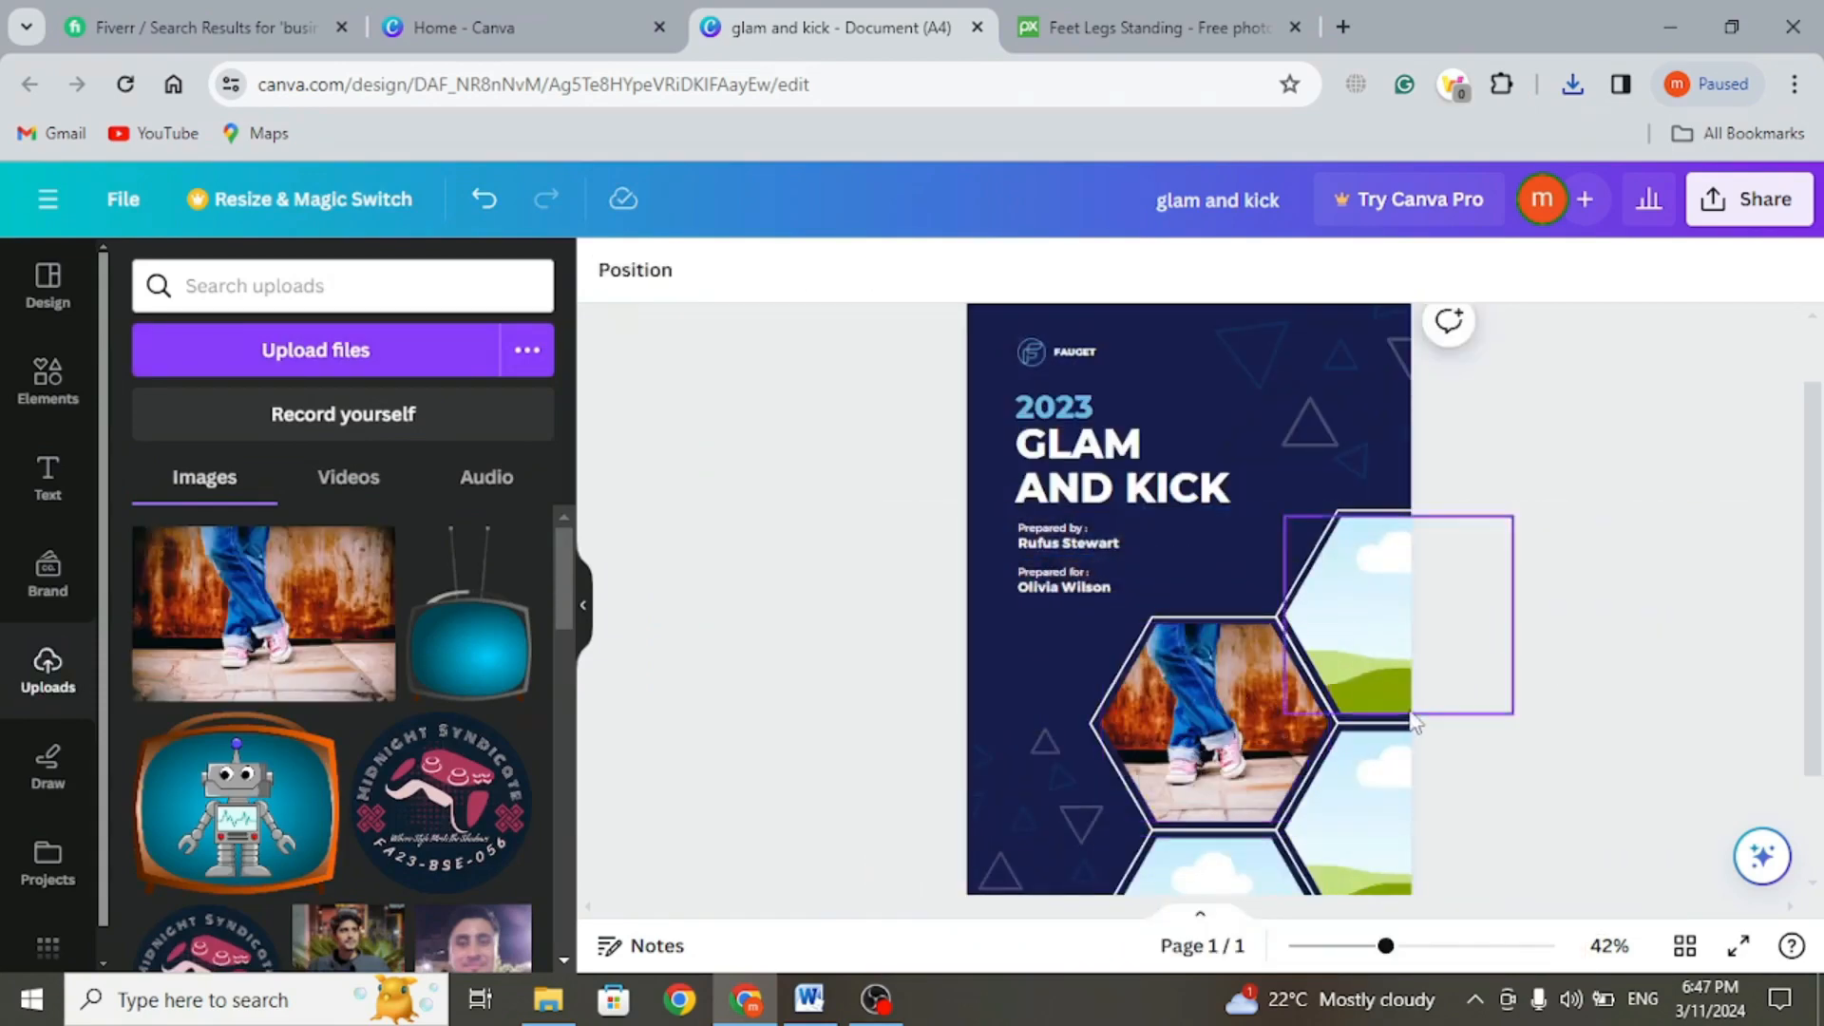
# - Search the Canva elements for "shoes" and limit the results to photos
pyautogui.scroll(-2, 1446, 629)
pyautogui.scroll(1, 1453, 639)
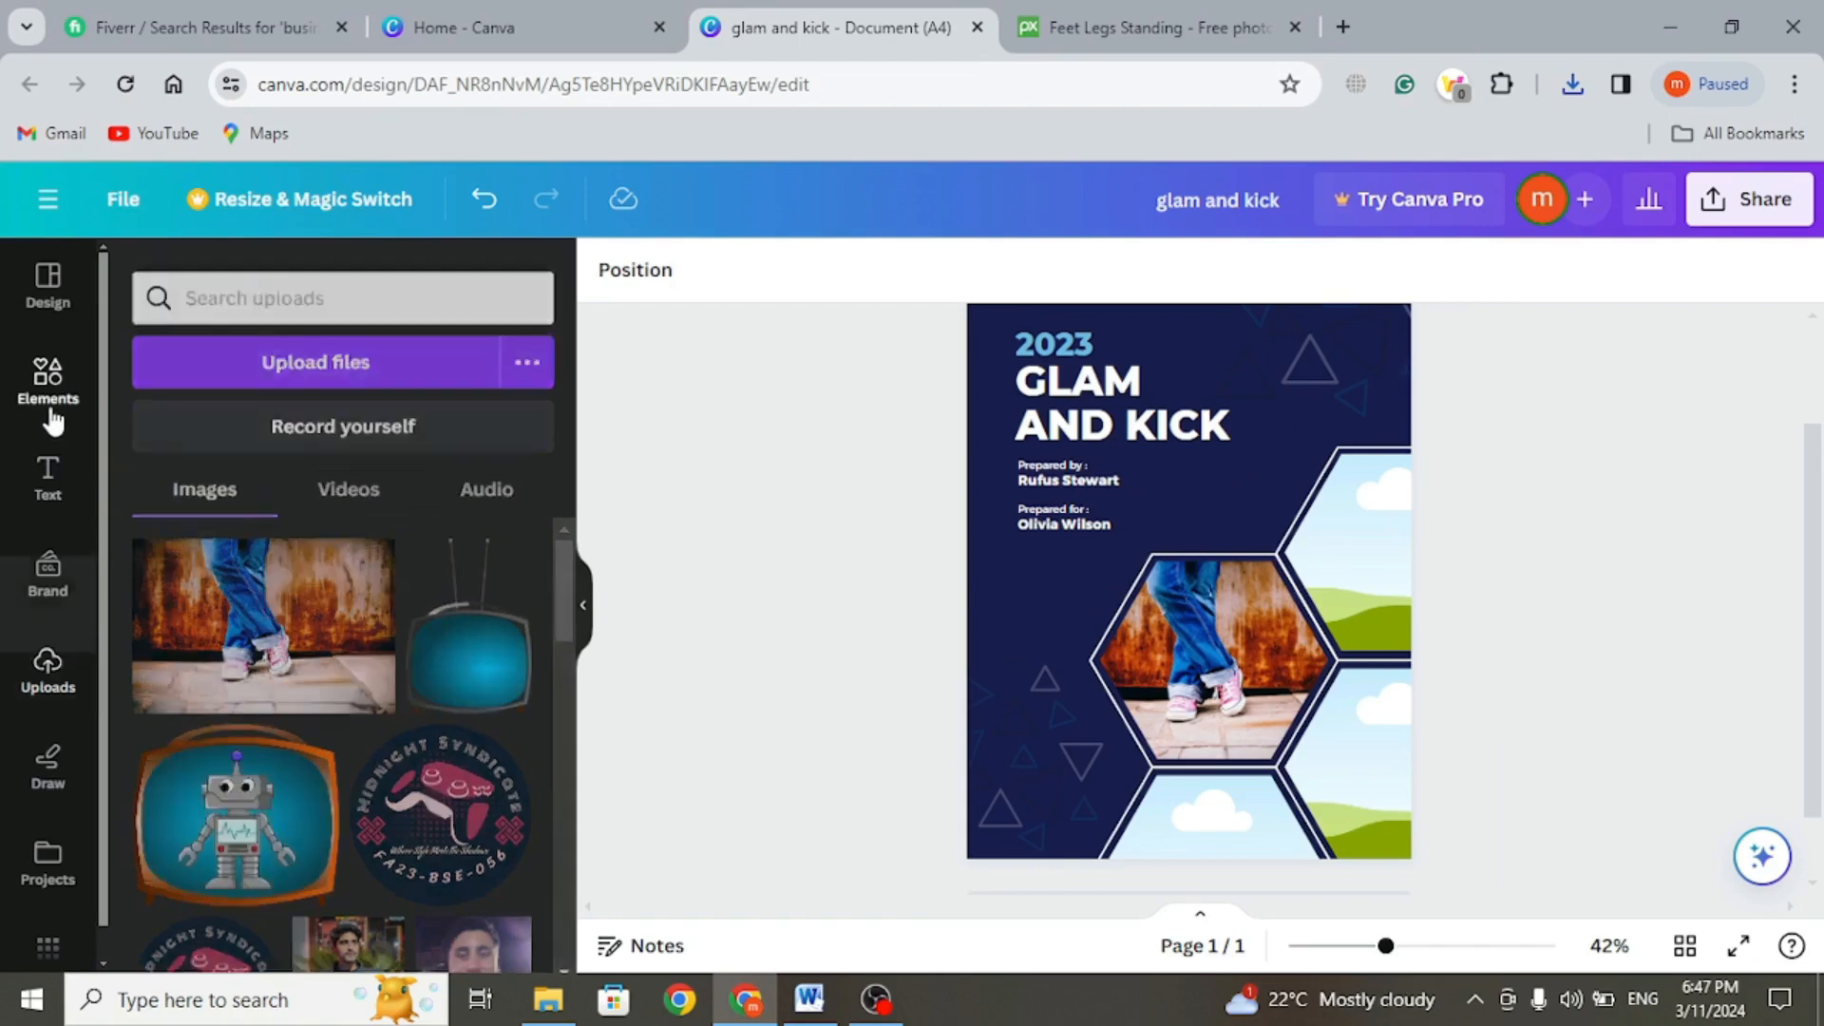
pyautogui.click(49, 376)
pyautogui.click(293, 283)
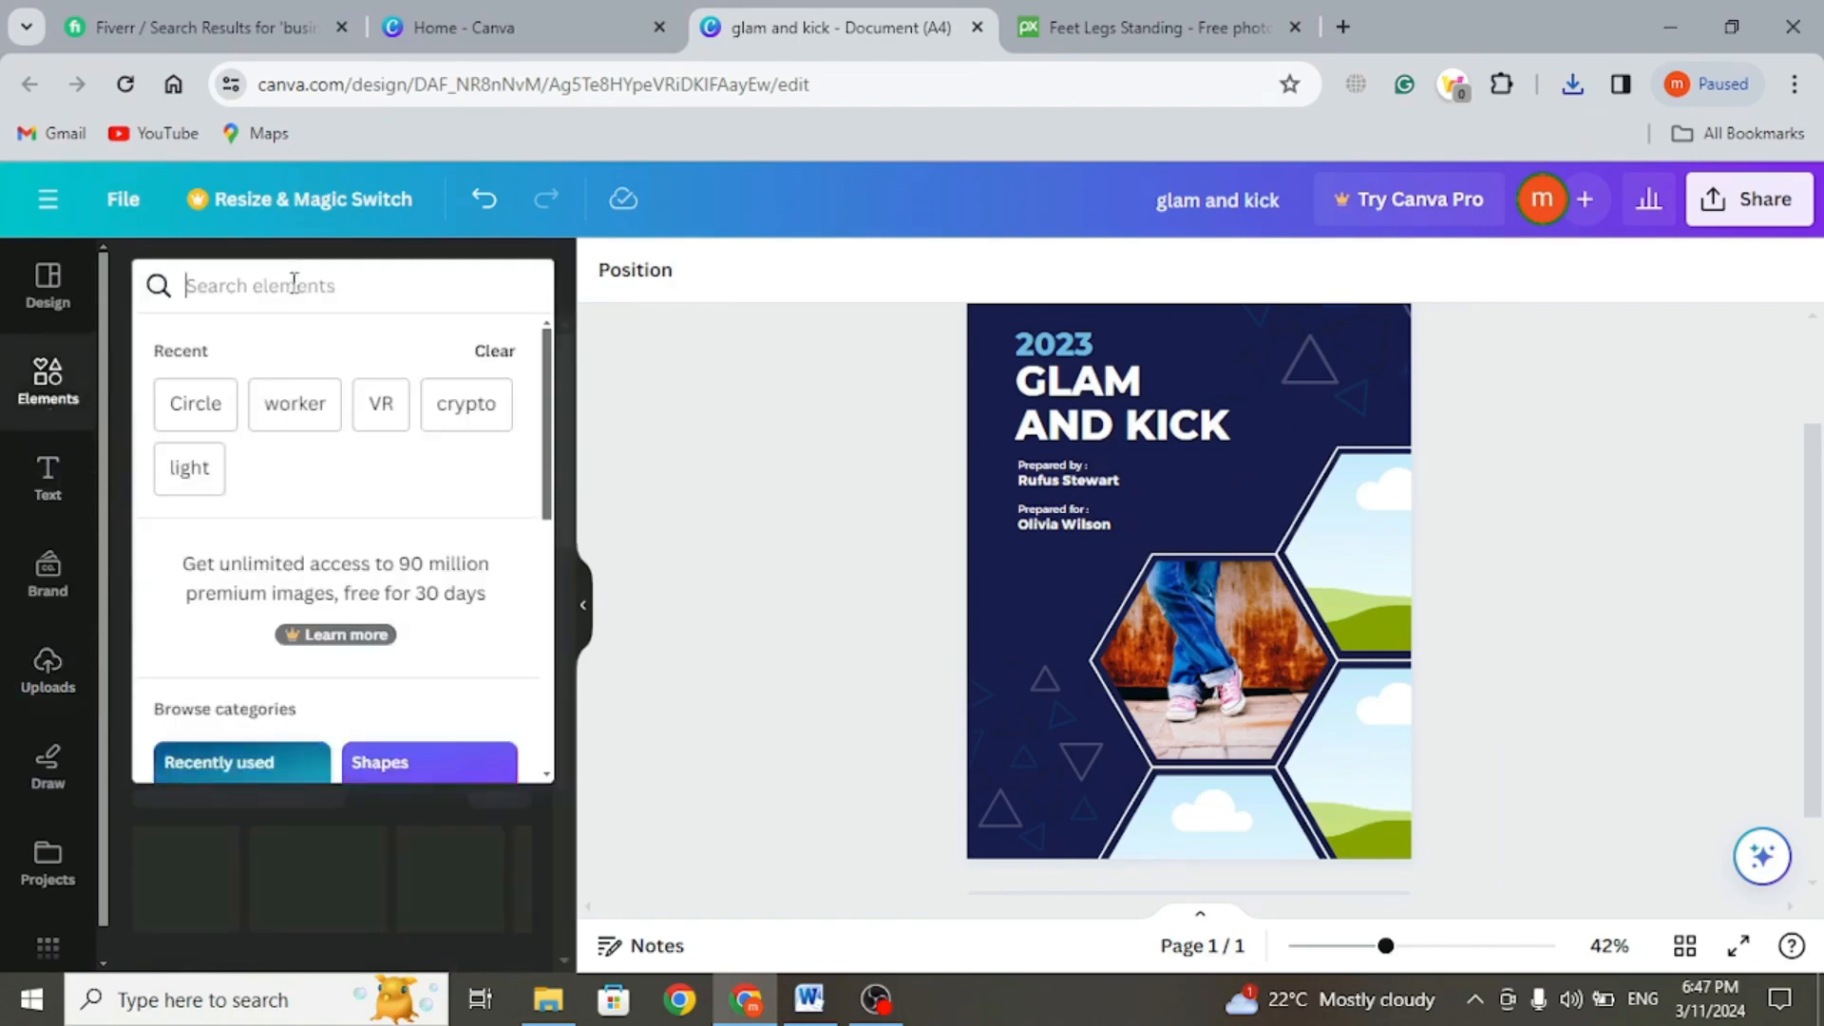
pyautogui.write('shoes')
pyautogui.press('Return')
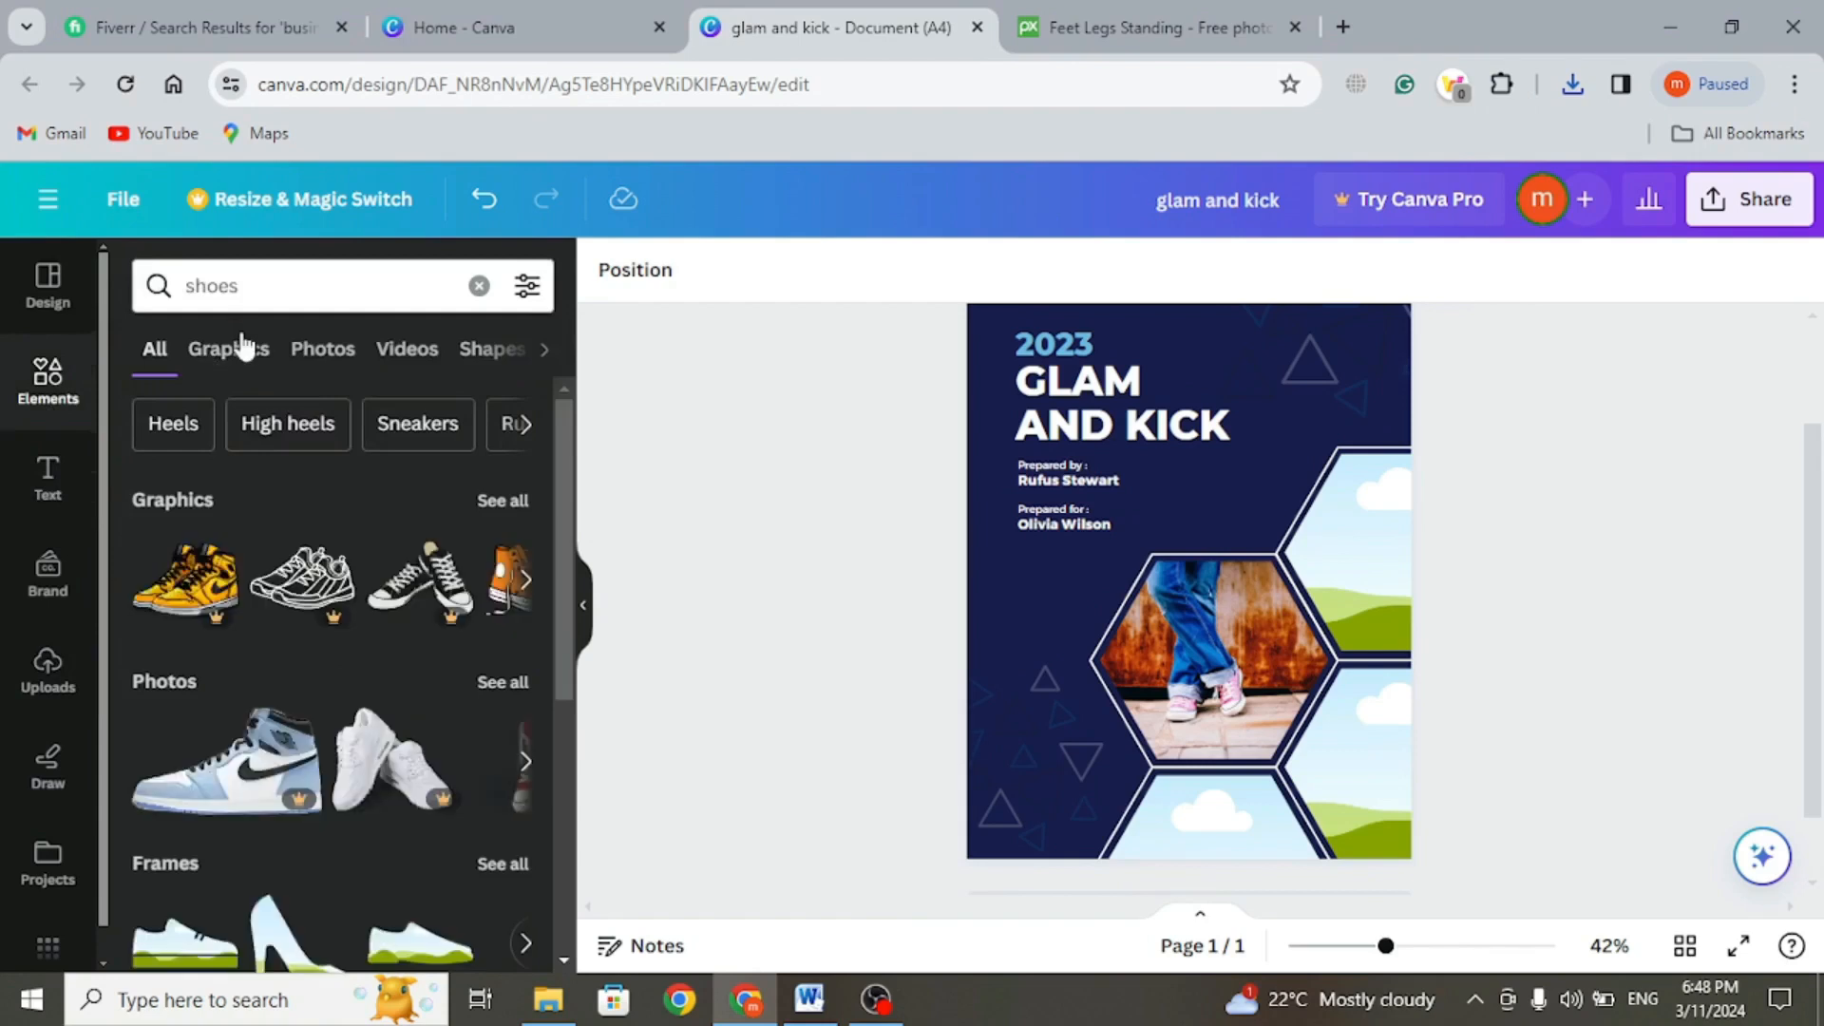
pyautogui.click(242, 358)
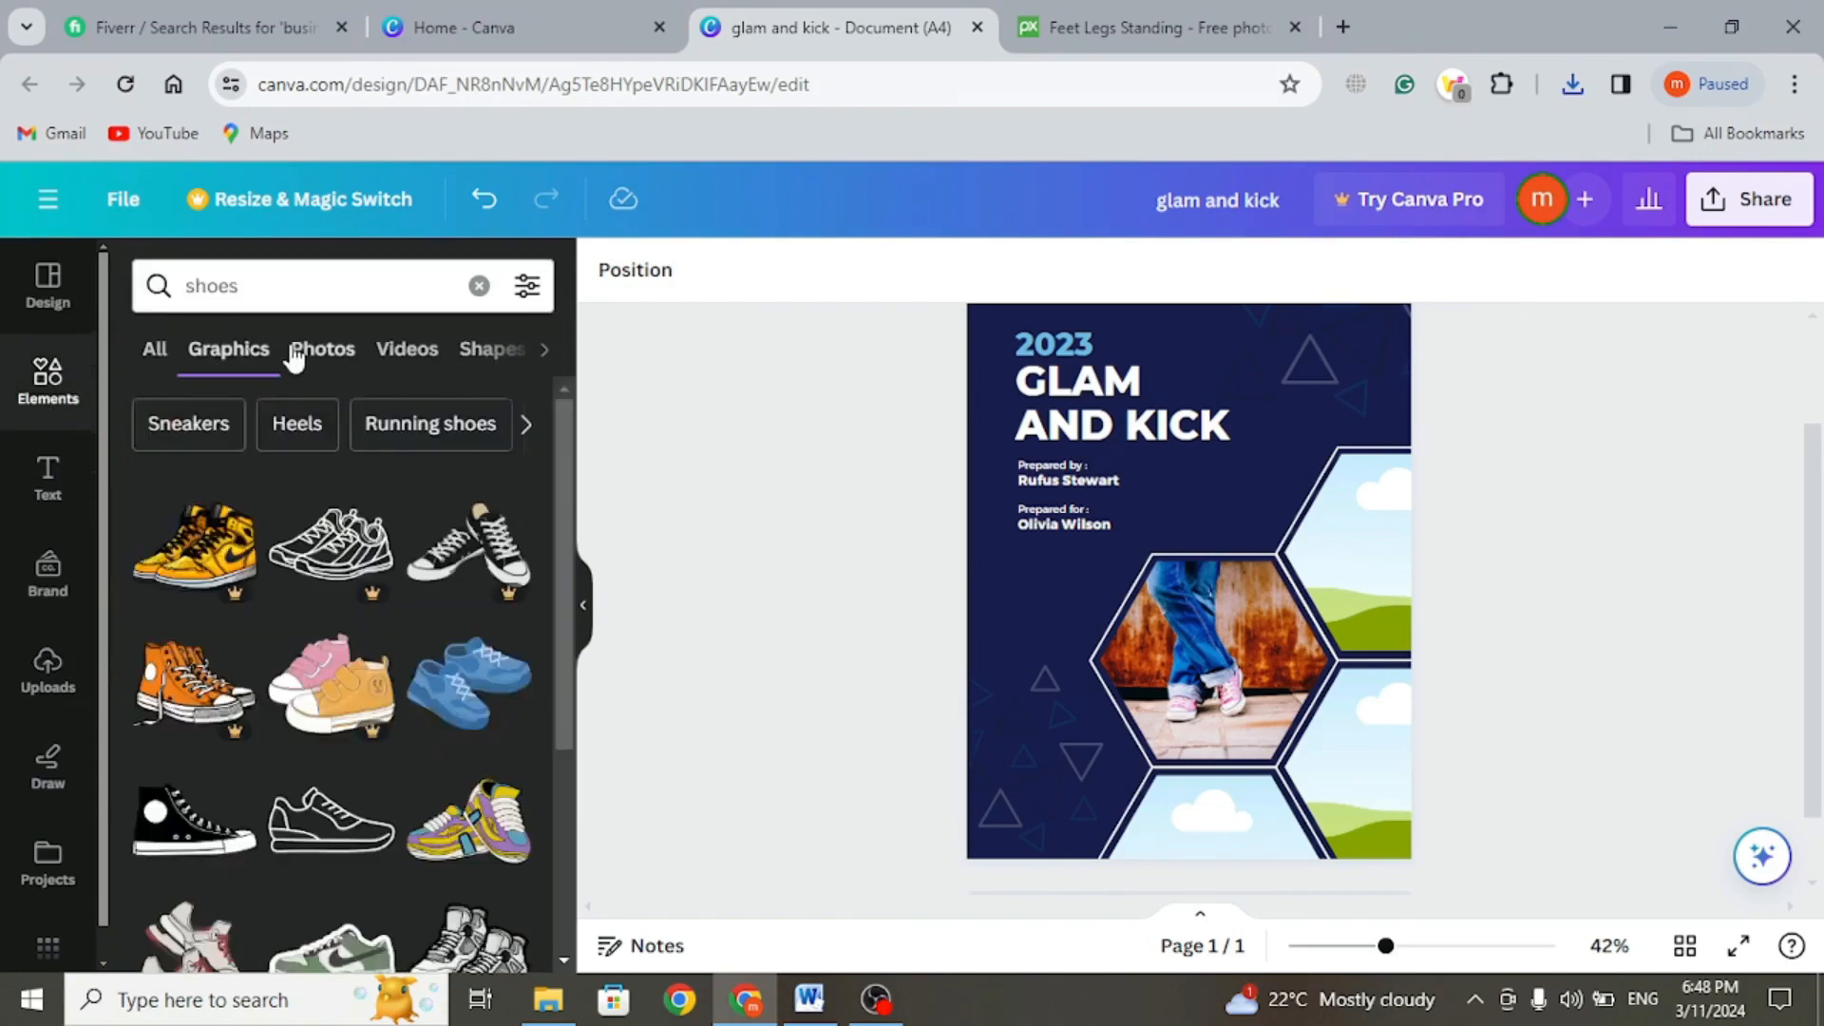
pyautogui.click(294, 353)
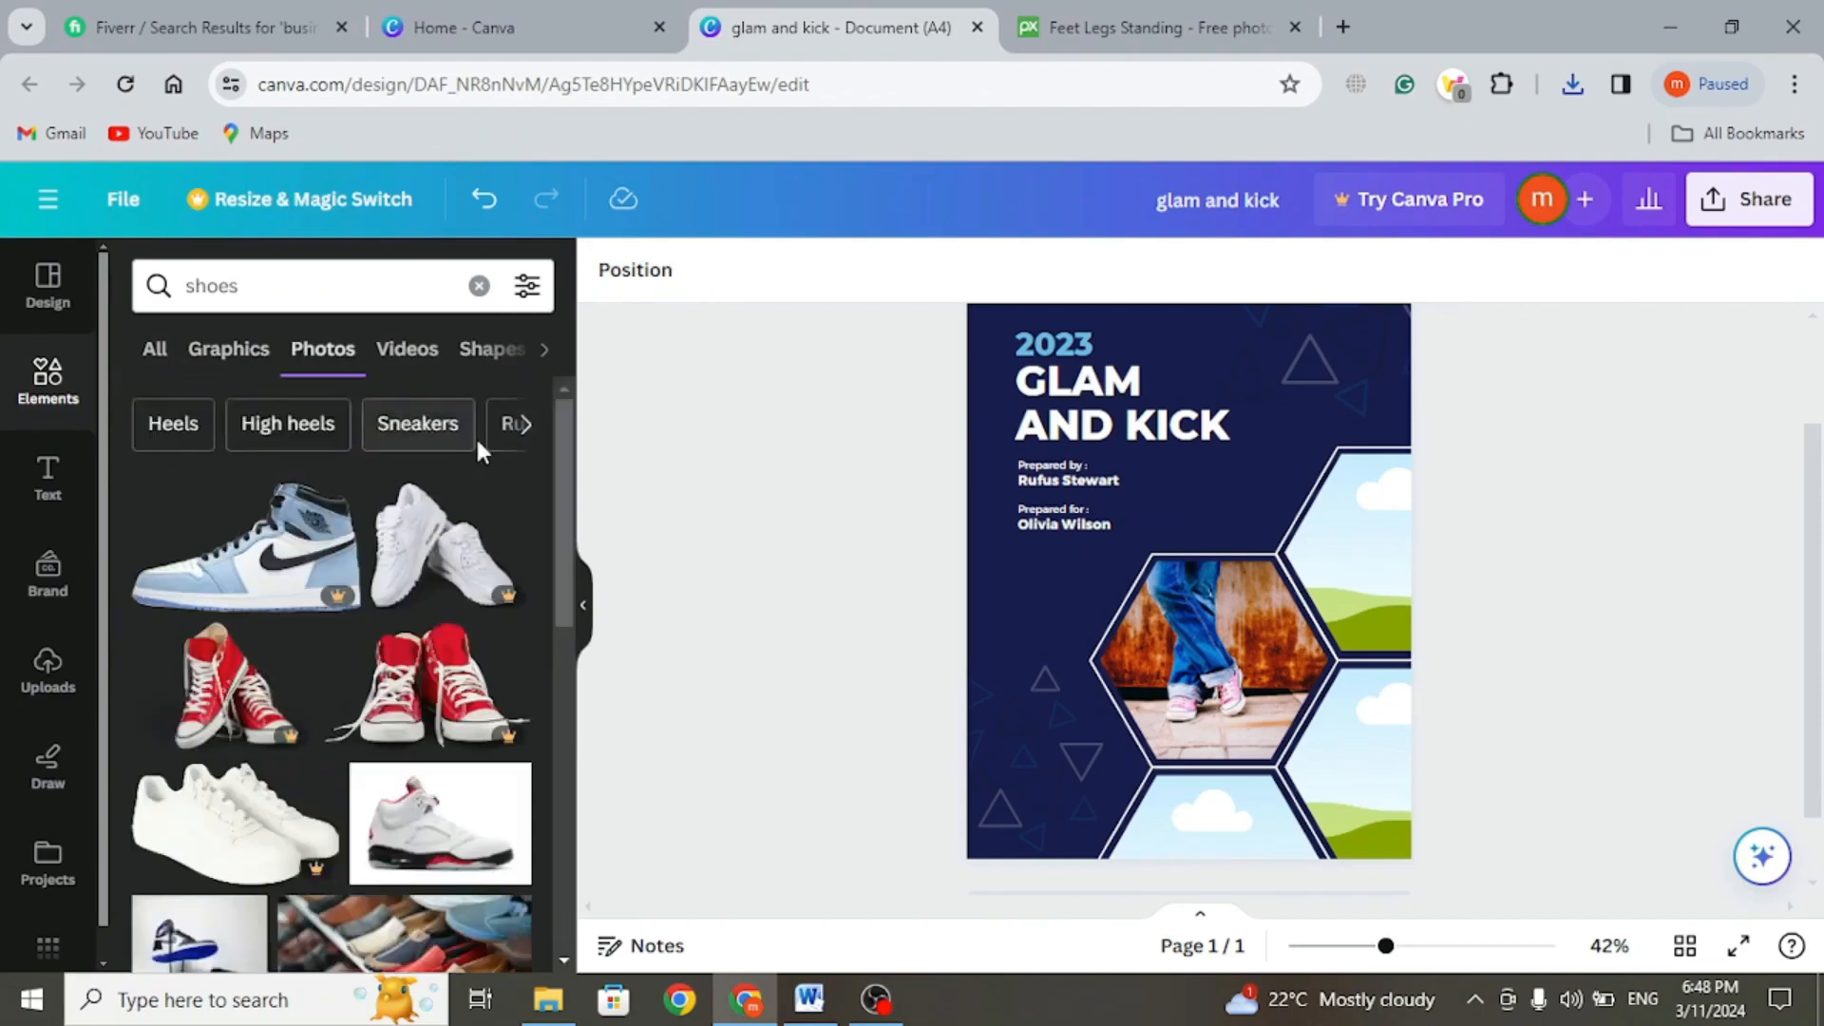
# - Fill the cover's upper-right hexagon frame with the photo of the blue, black and white high-top sneakers
pyautogui.scroll(-2, 380, 669)
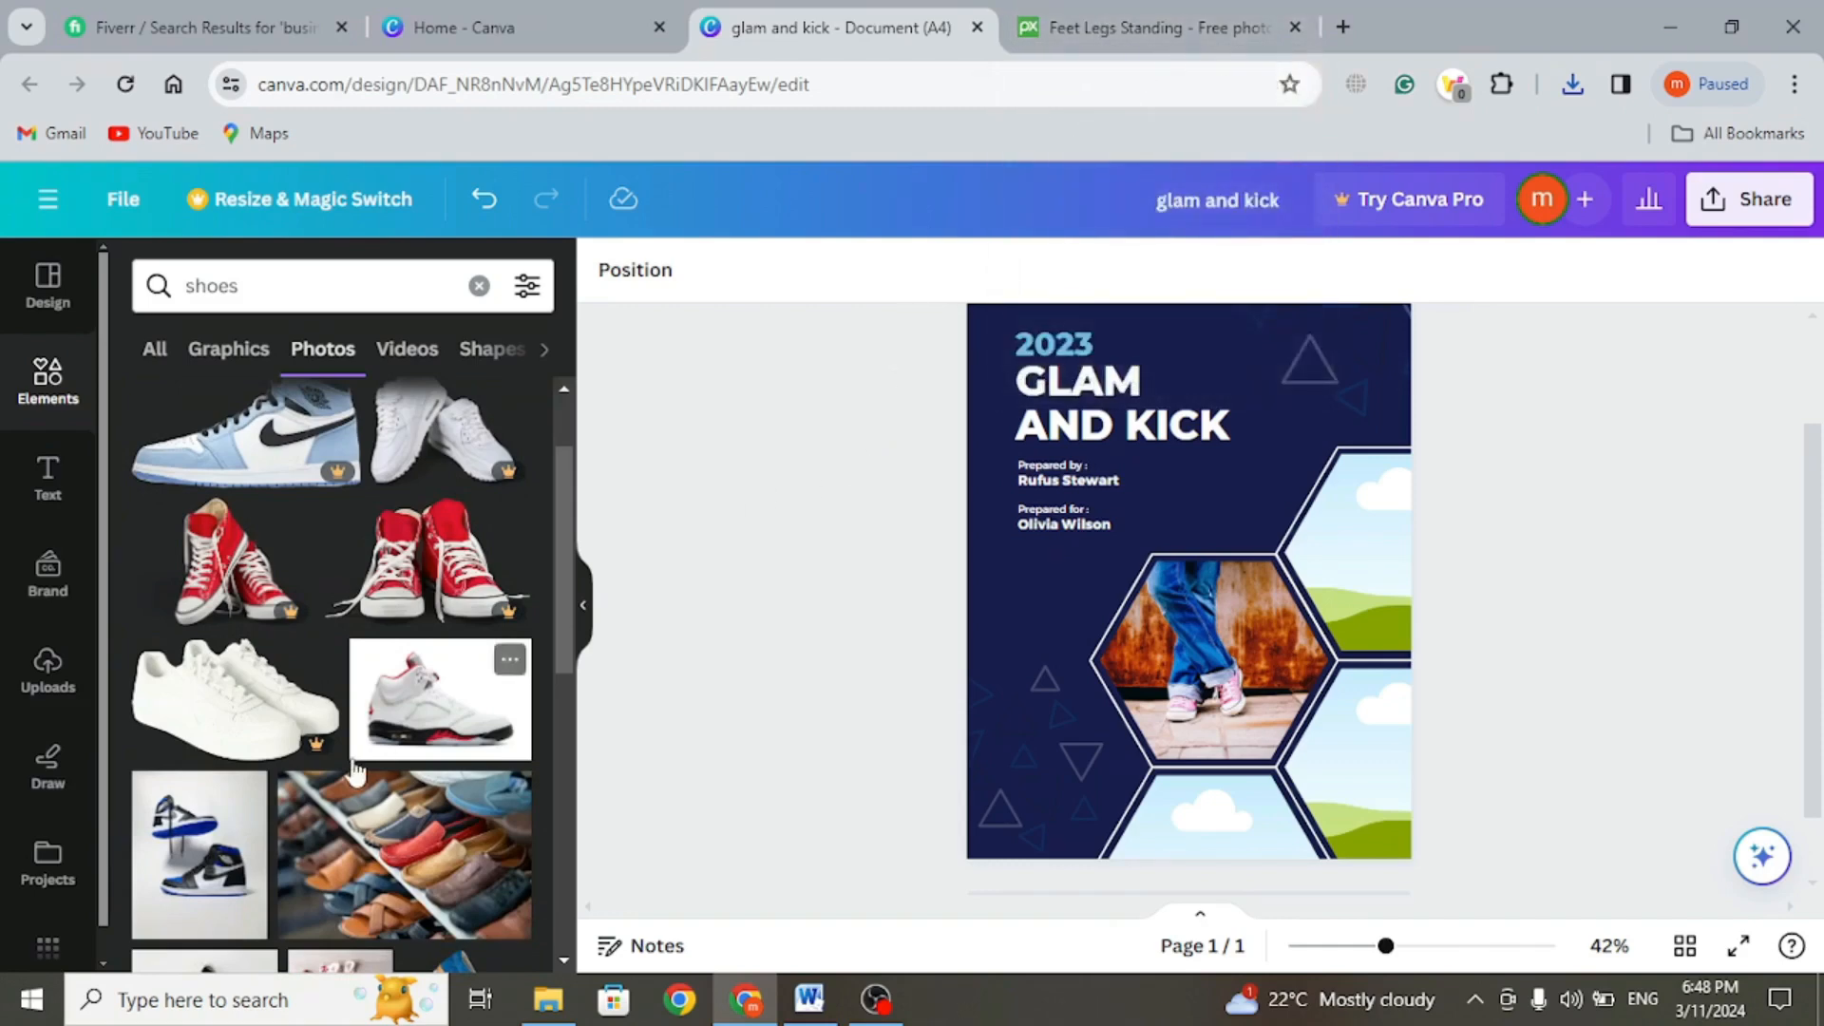
pyautogui.scroll(-1, 354, 772)
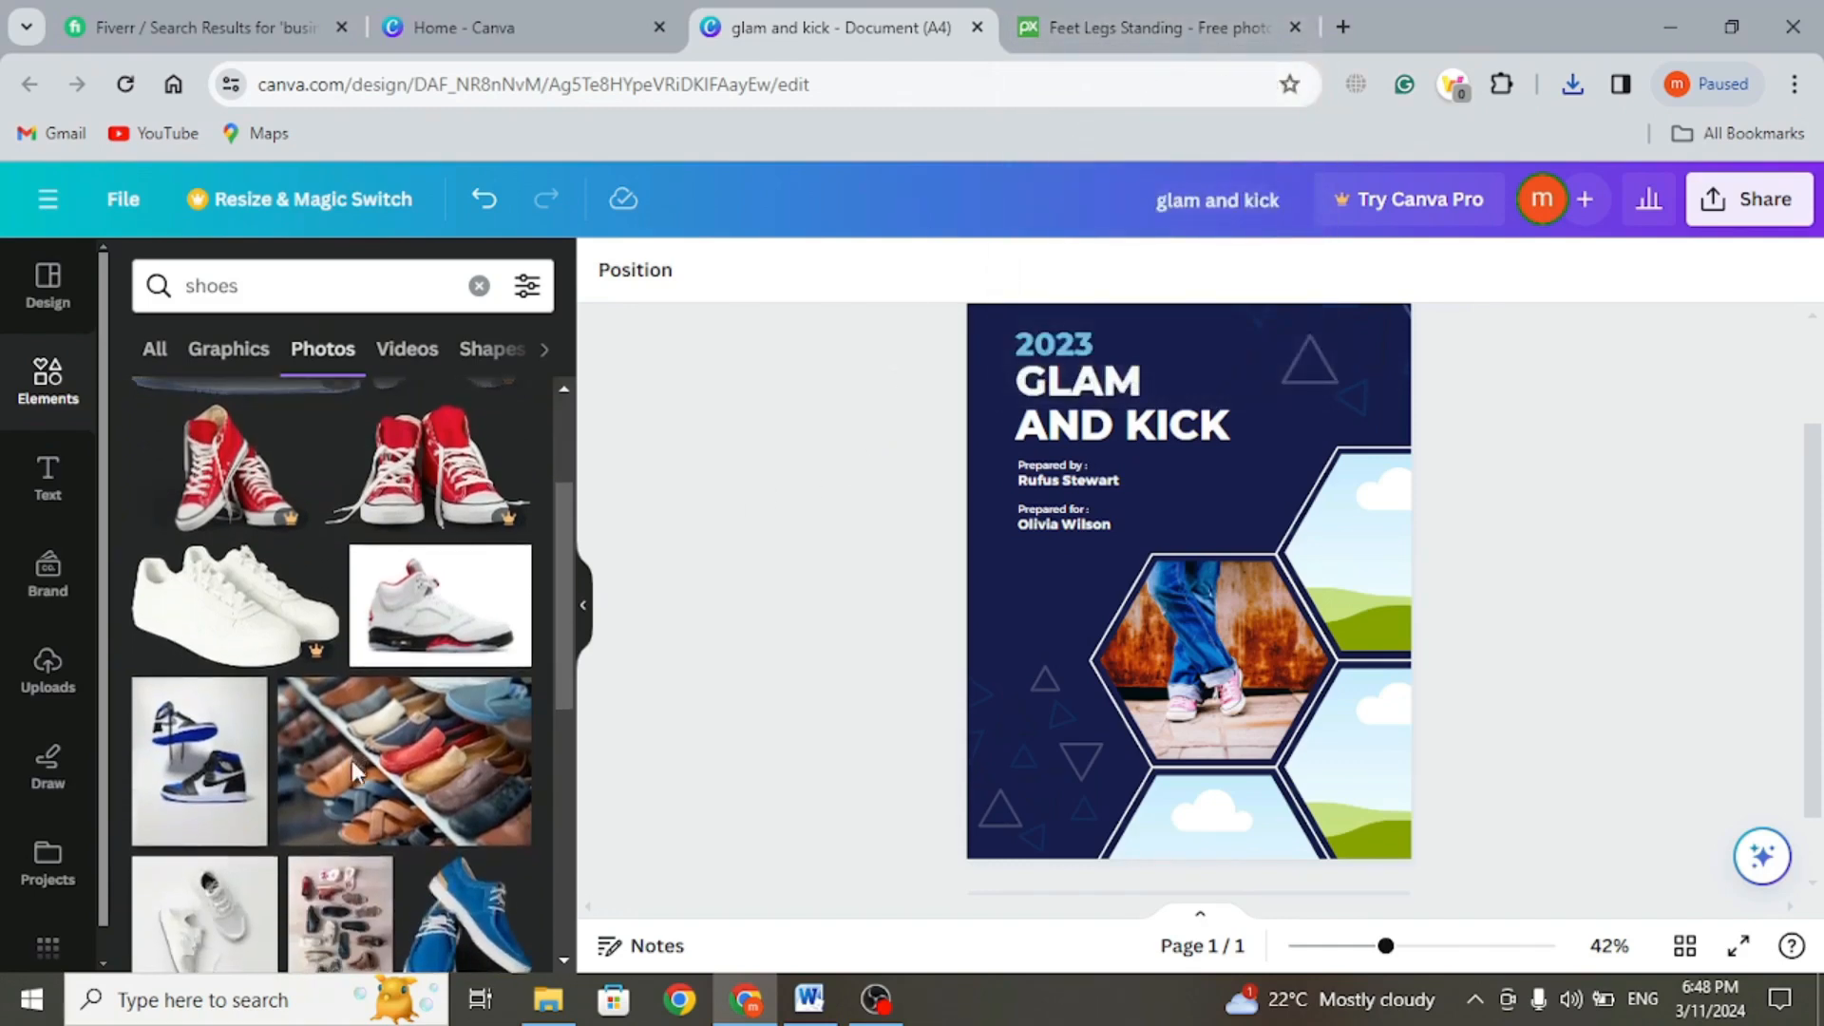
pyautogui.scroll(-1, 437, 803)
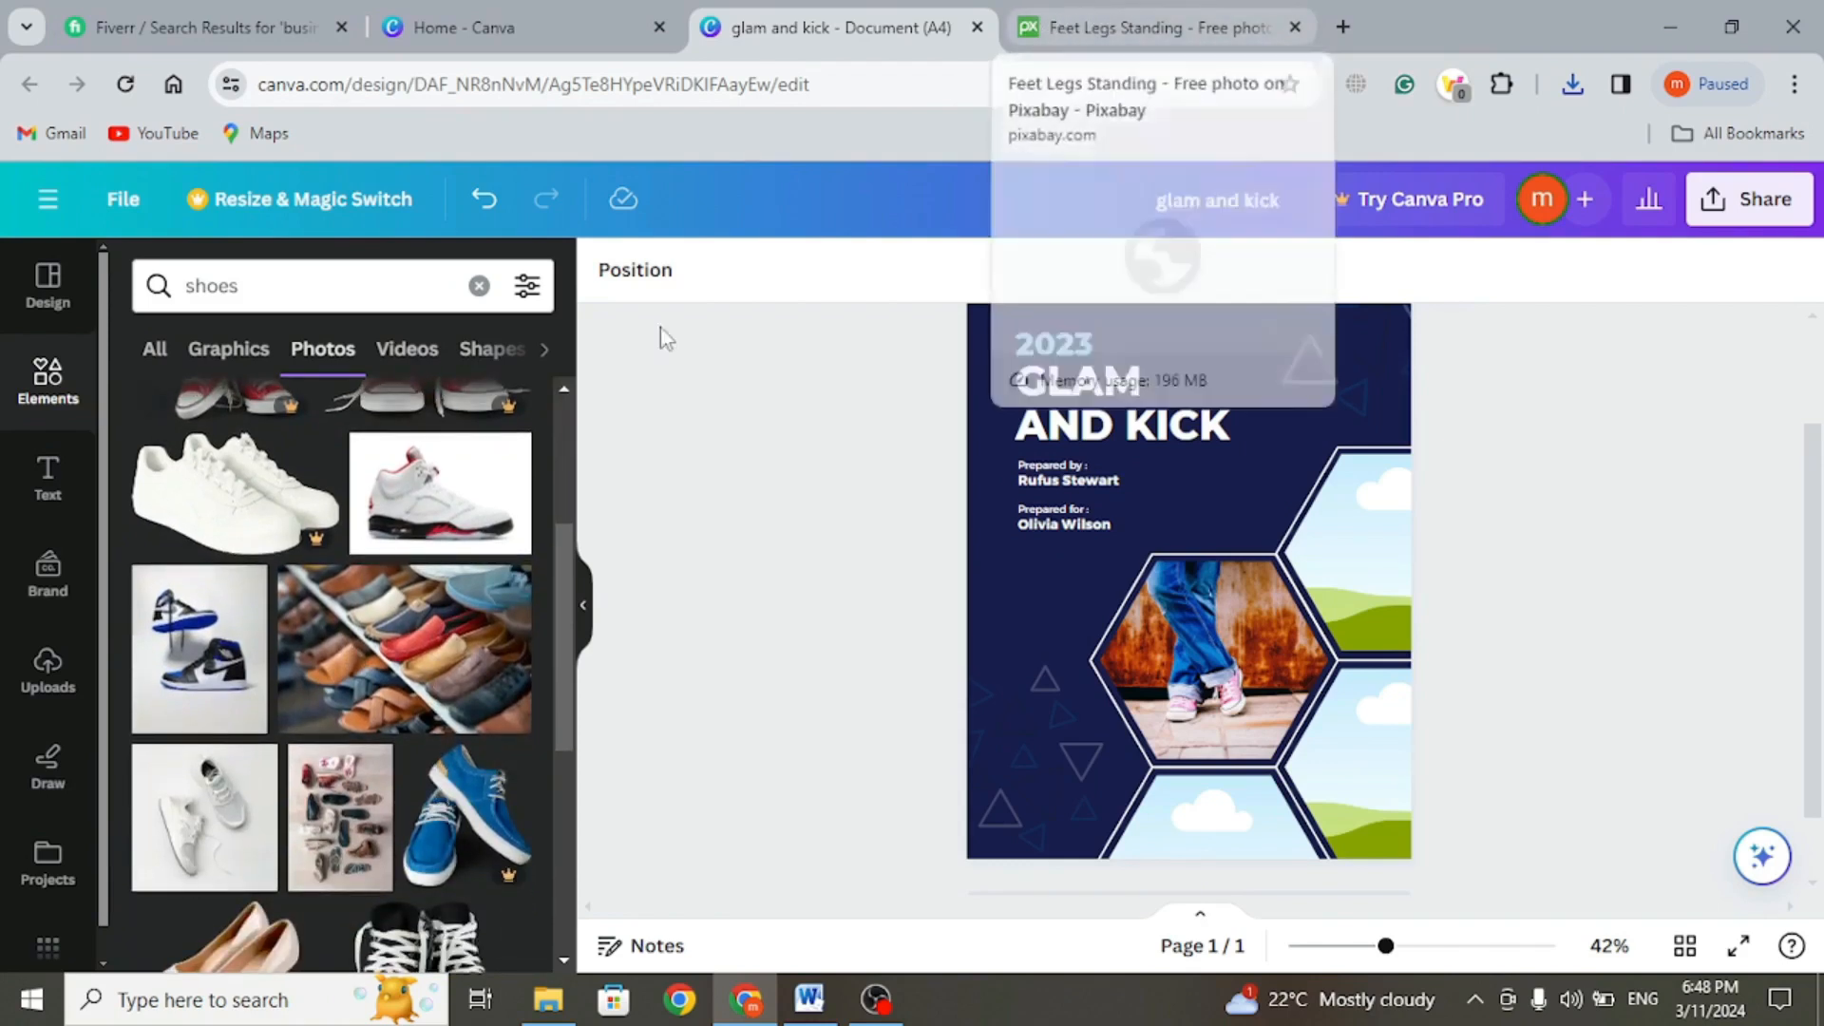
pyautogui.scroll(-2, 432, 772)
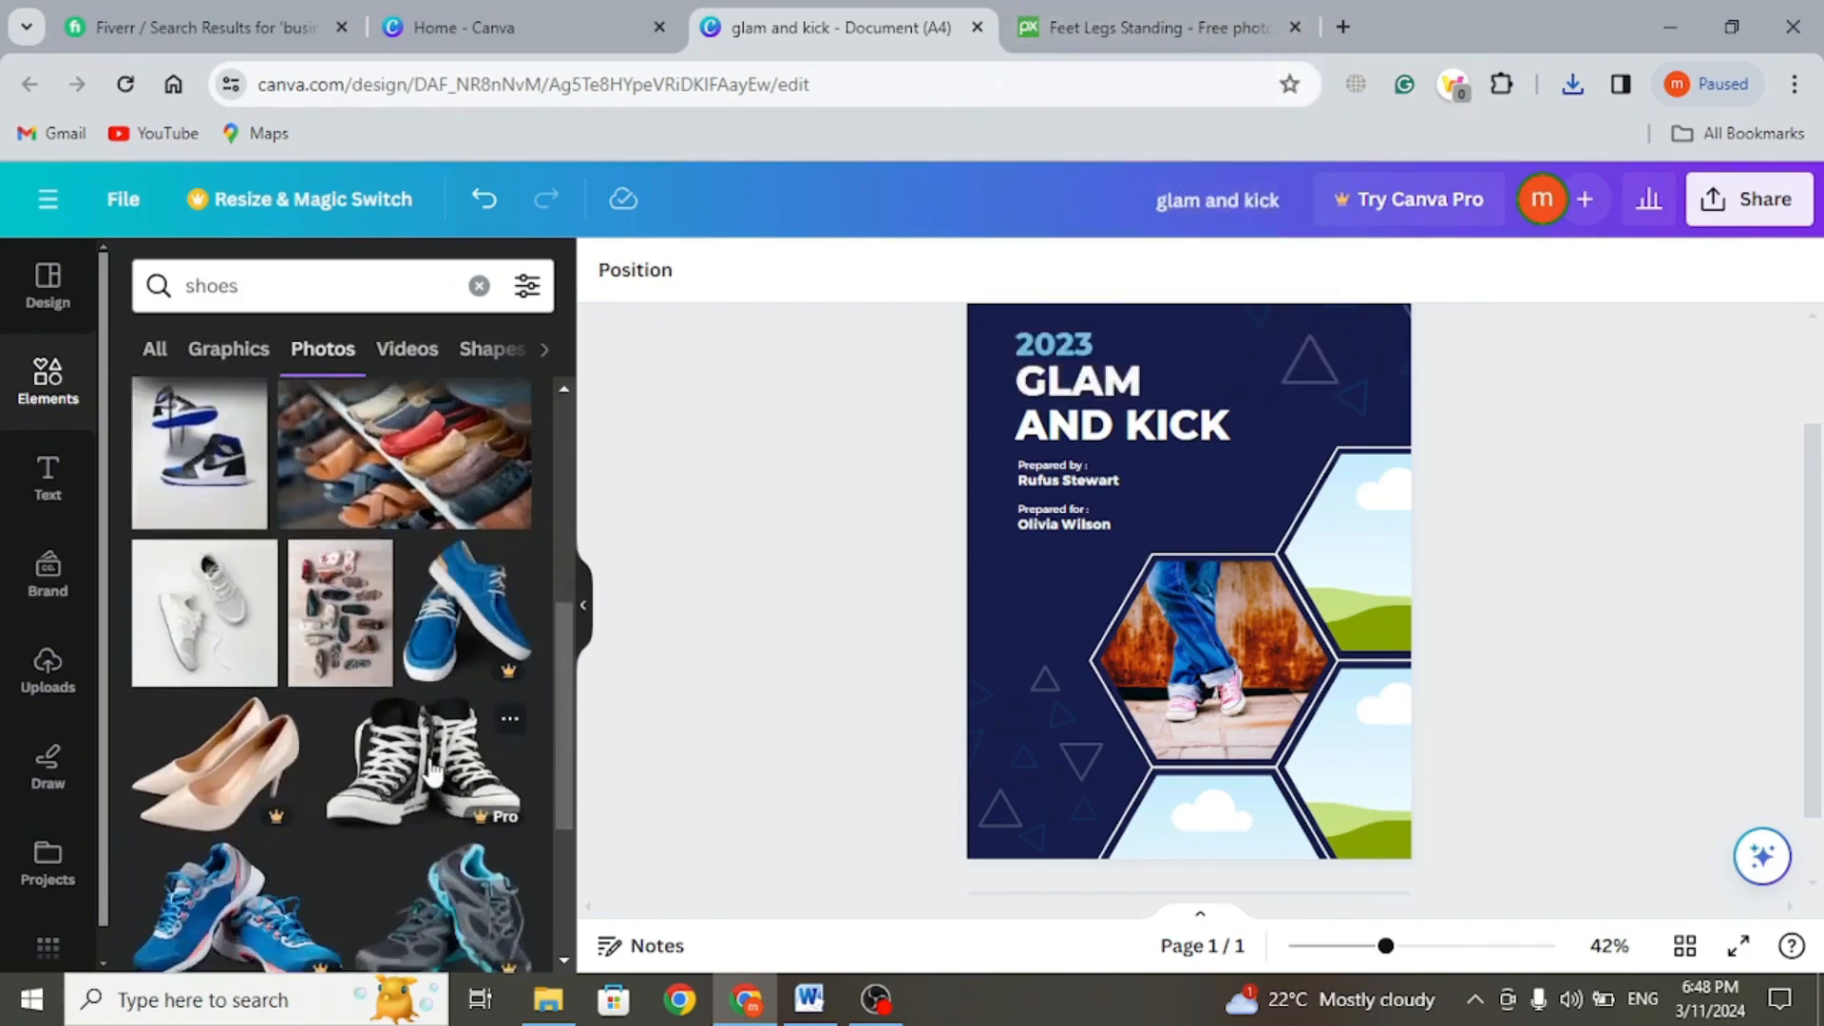
pyautogui.scroll(1, 432, 760)
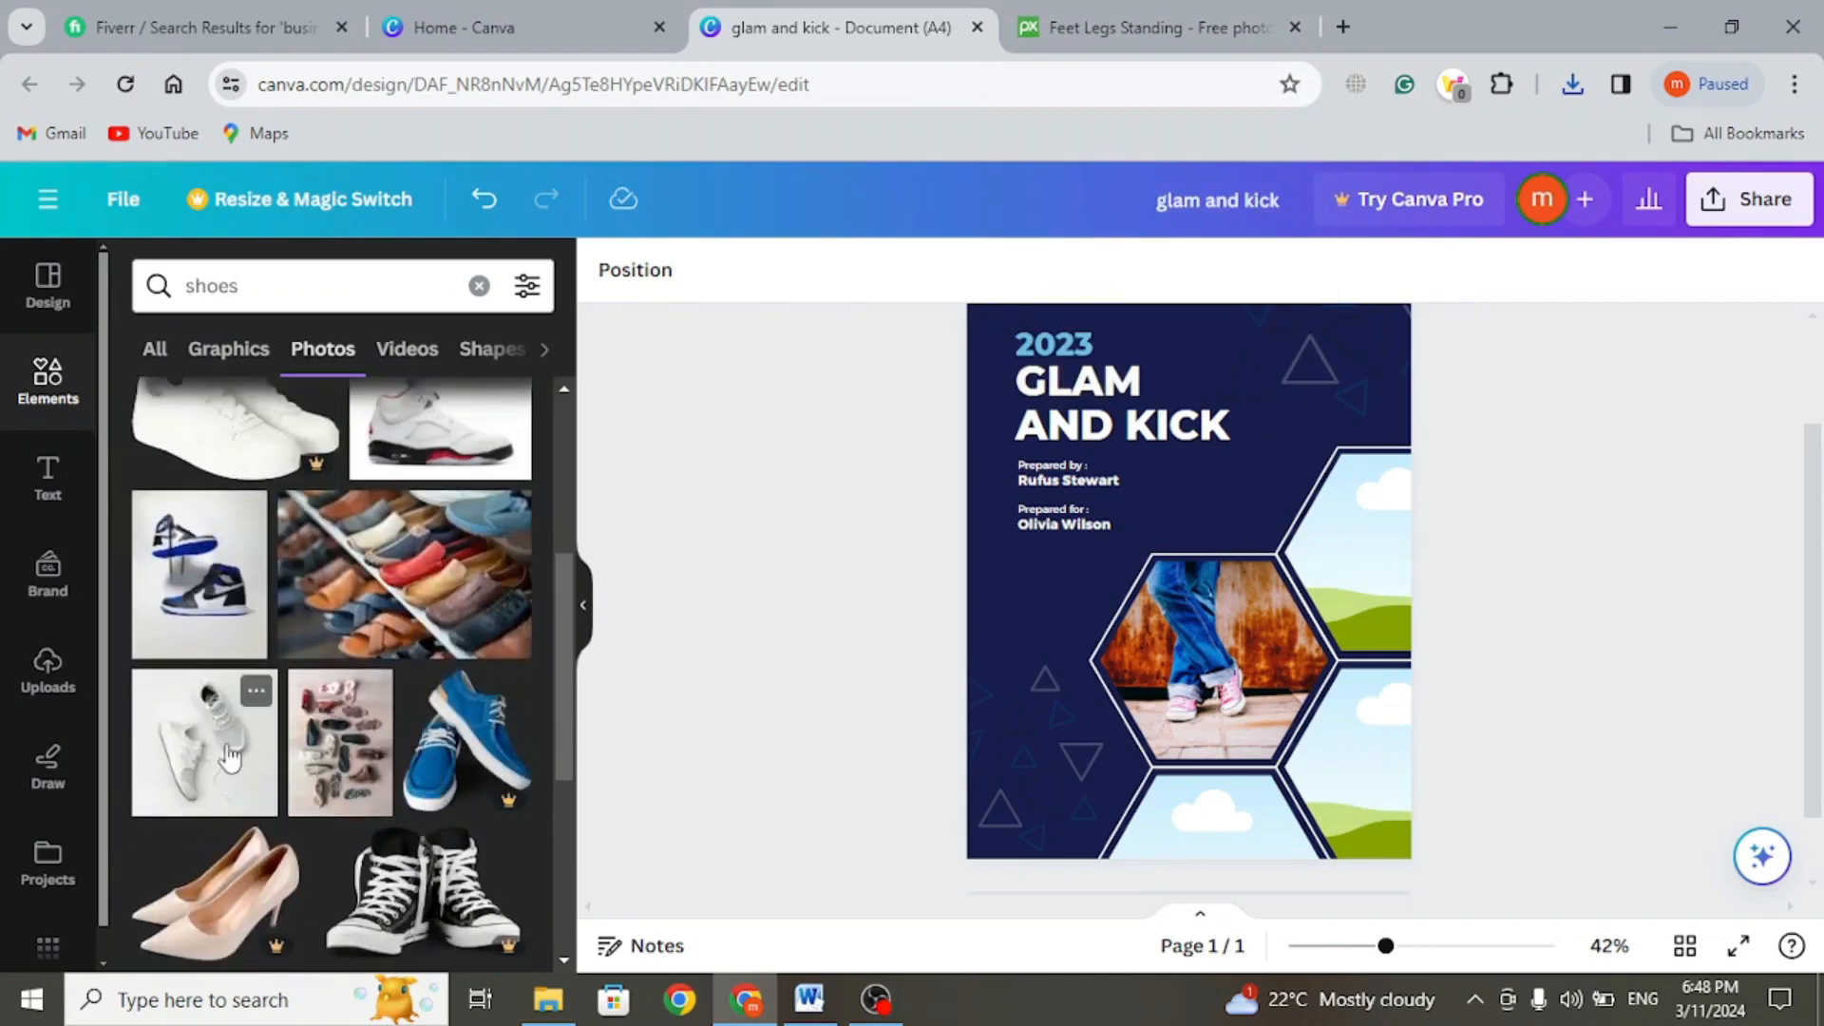
pyautogui.scroll(1, 361, 741)
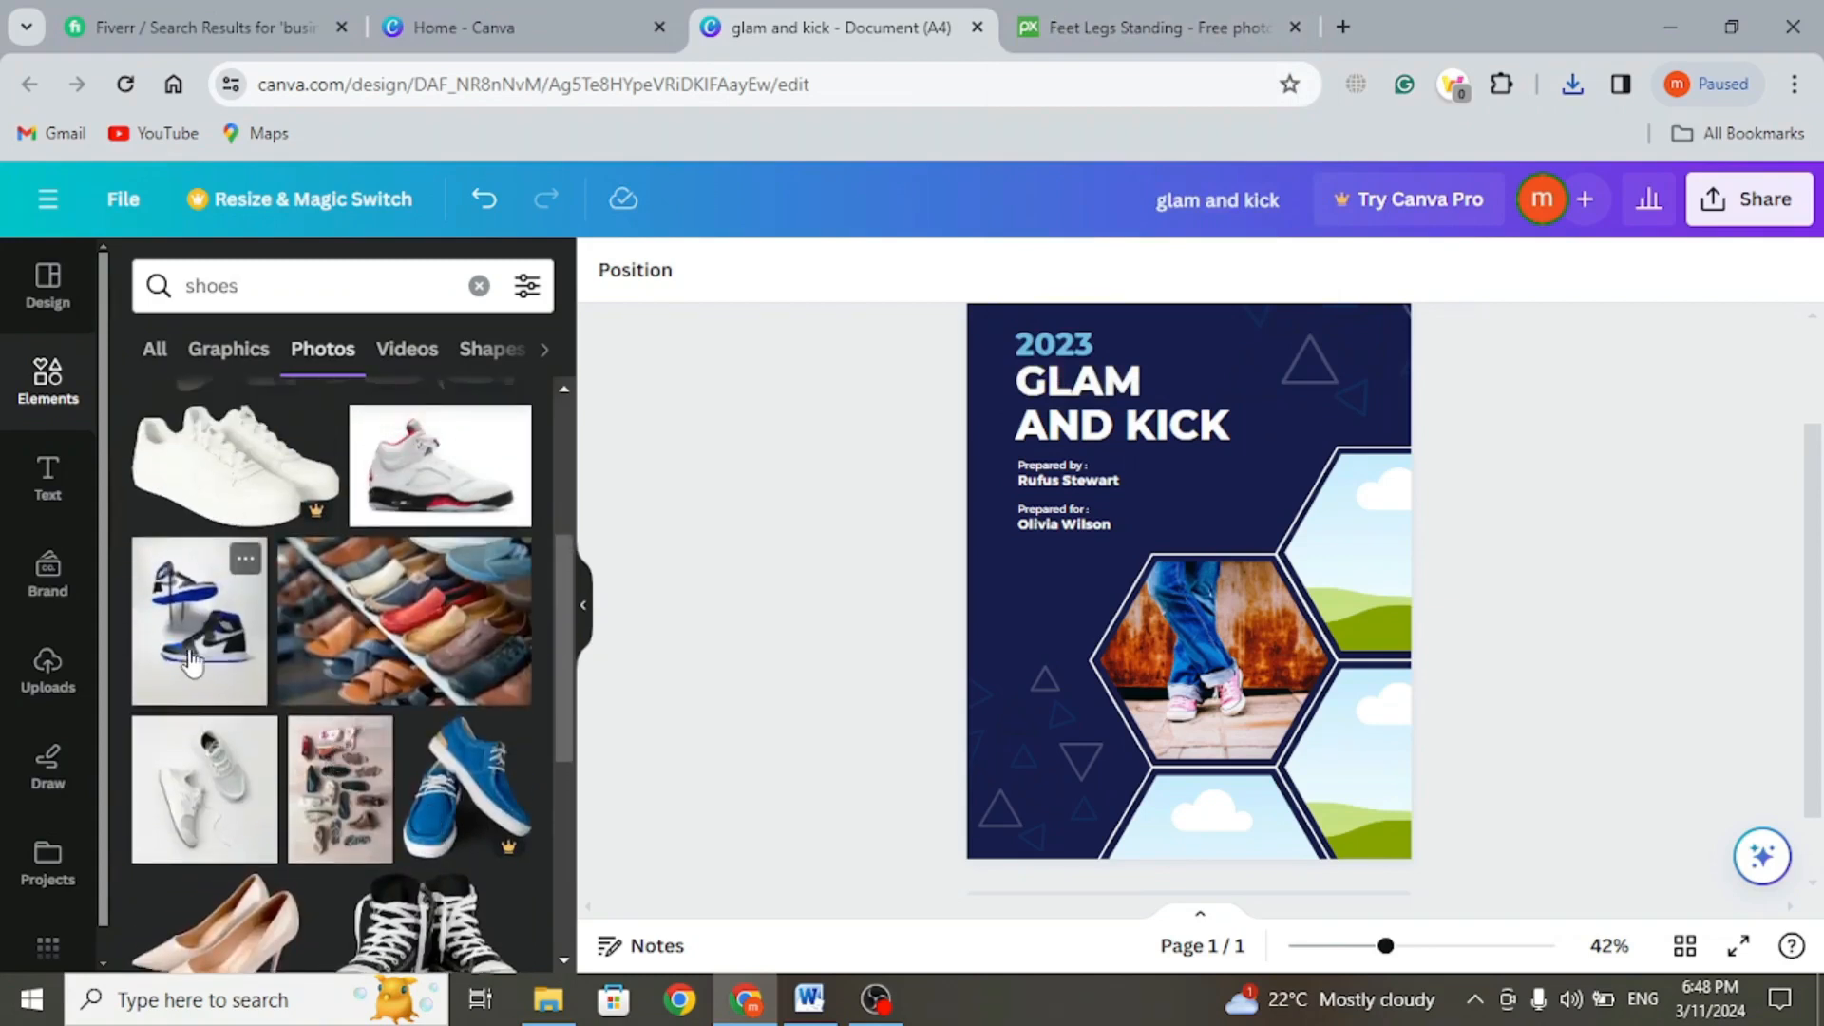
pyautogui.moveTo(276, 649); pyautogui.dragTo(1342, 535)
pyautogui.click(900, 523)
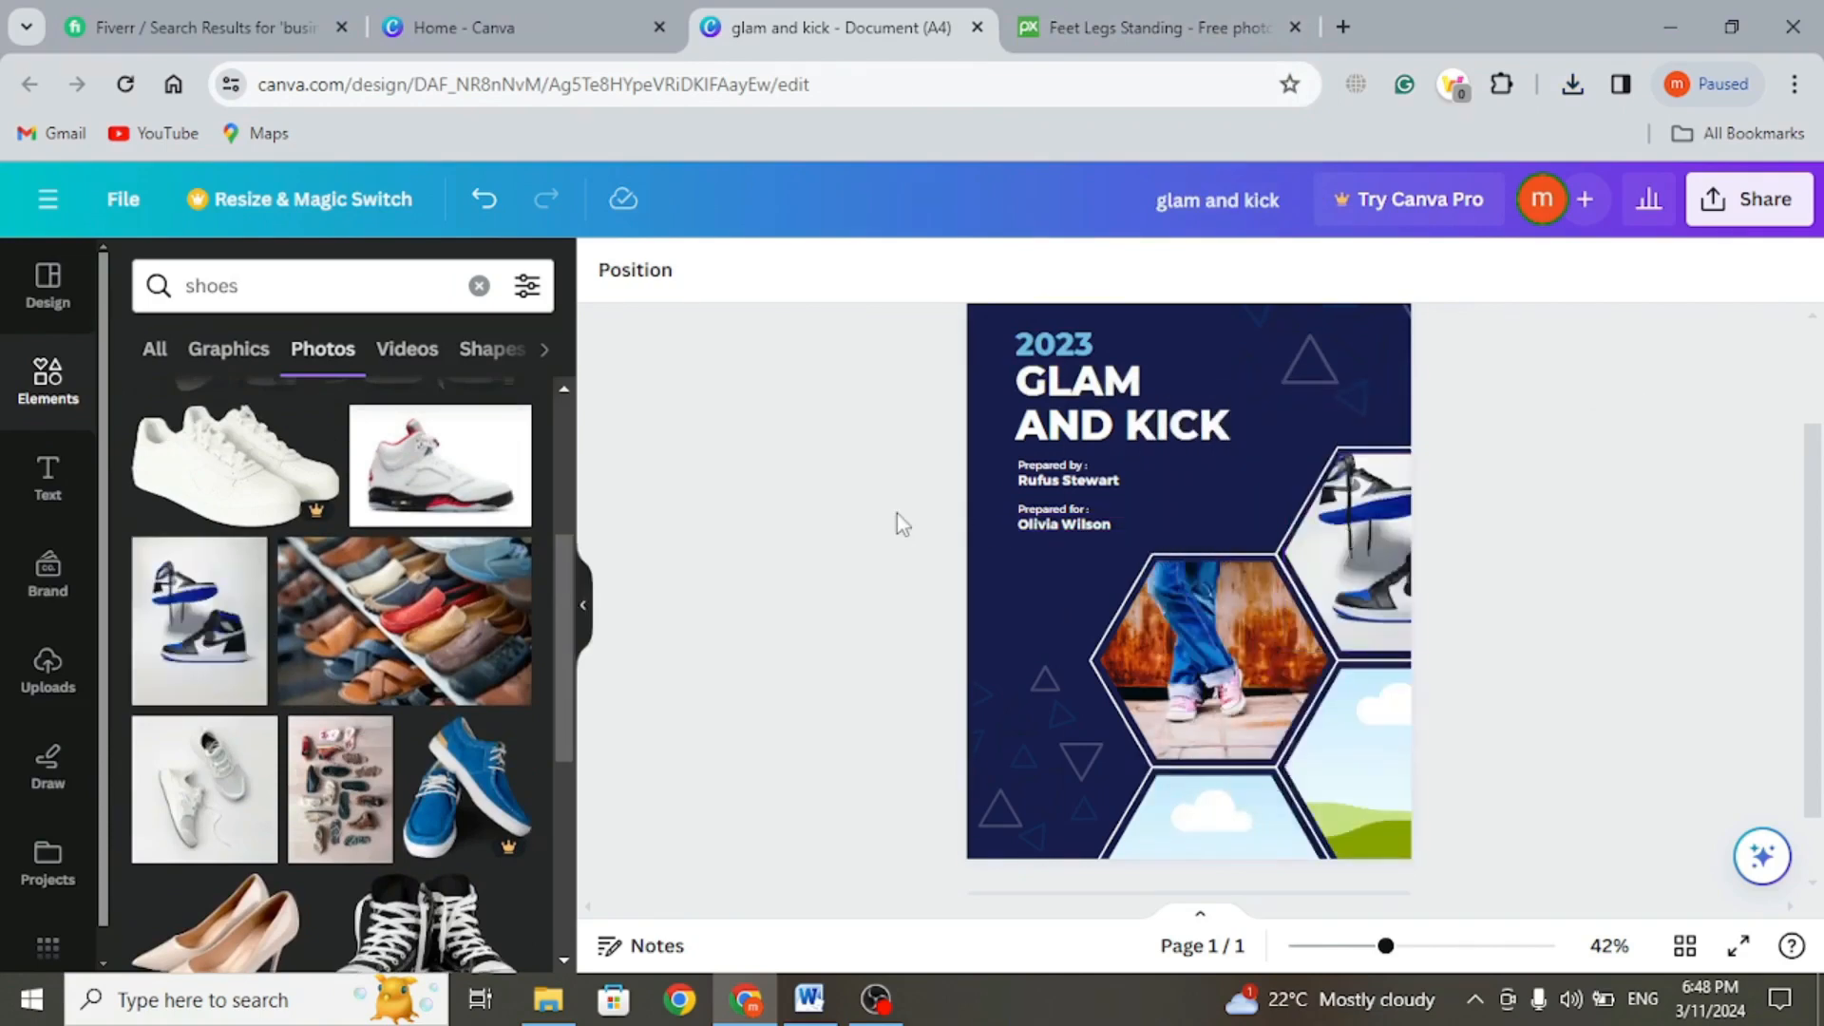
# - Fill the bottom hexagon with the white and red sneaker photo and the lower-right hexagon with the white sneakers against a grey wall
pyautogui.scroll(-1, 369, 722)
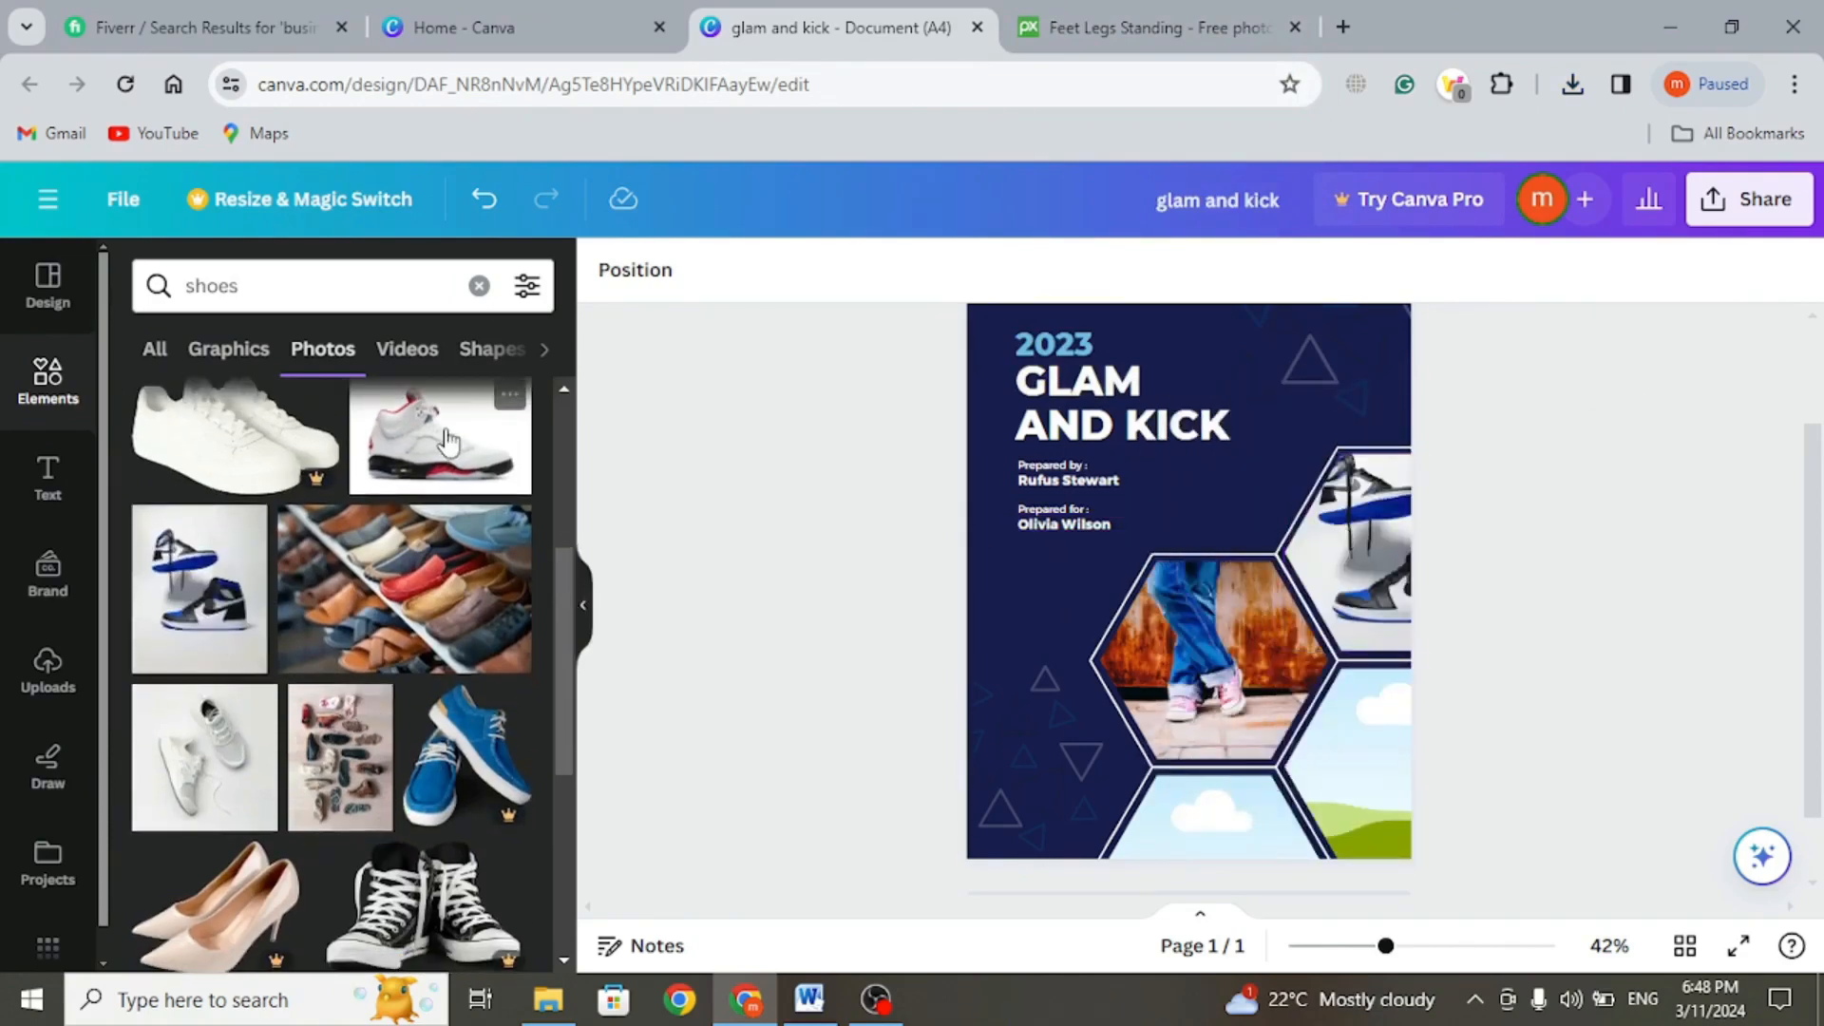
pyautogui.moveTo(445, 439); pyautogui.dragTo(1226, 836)
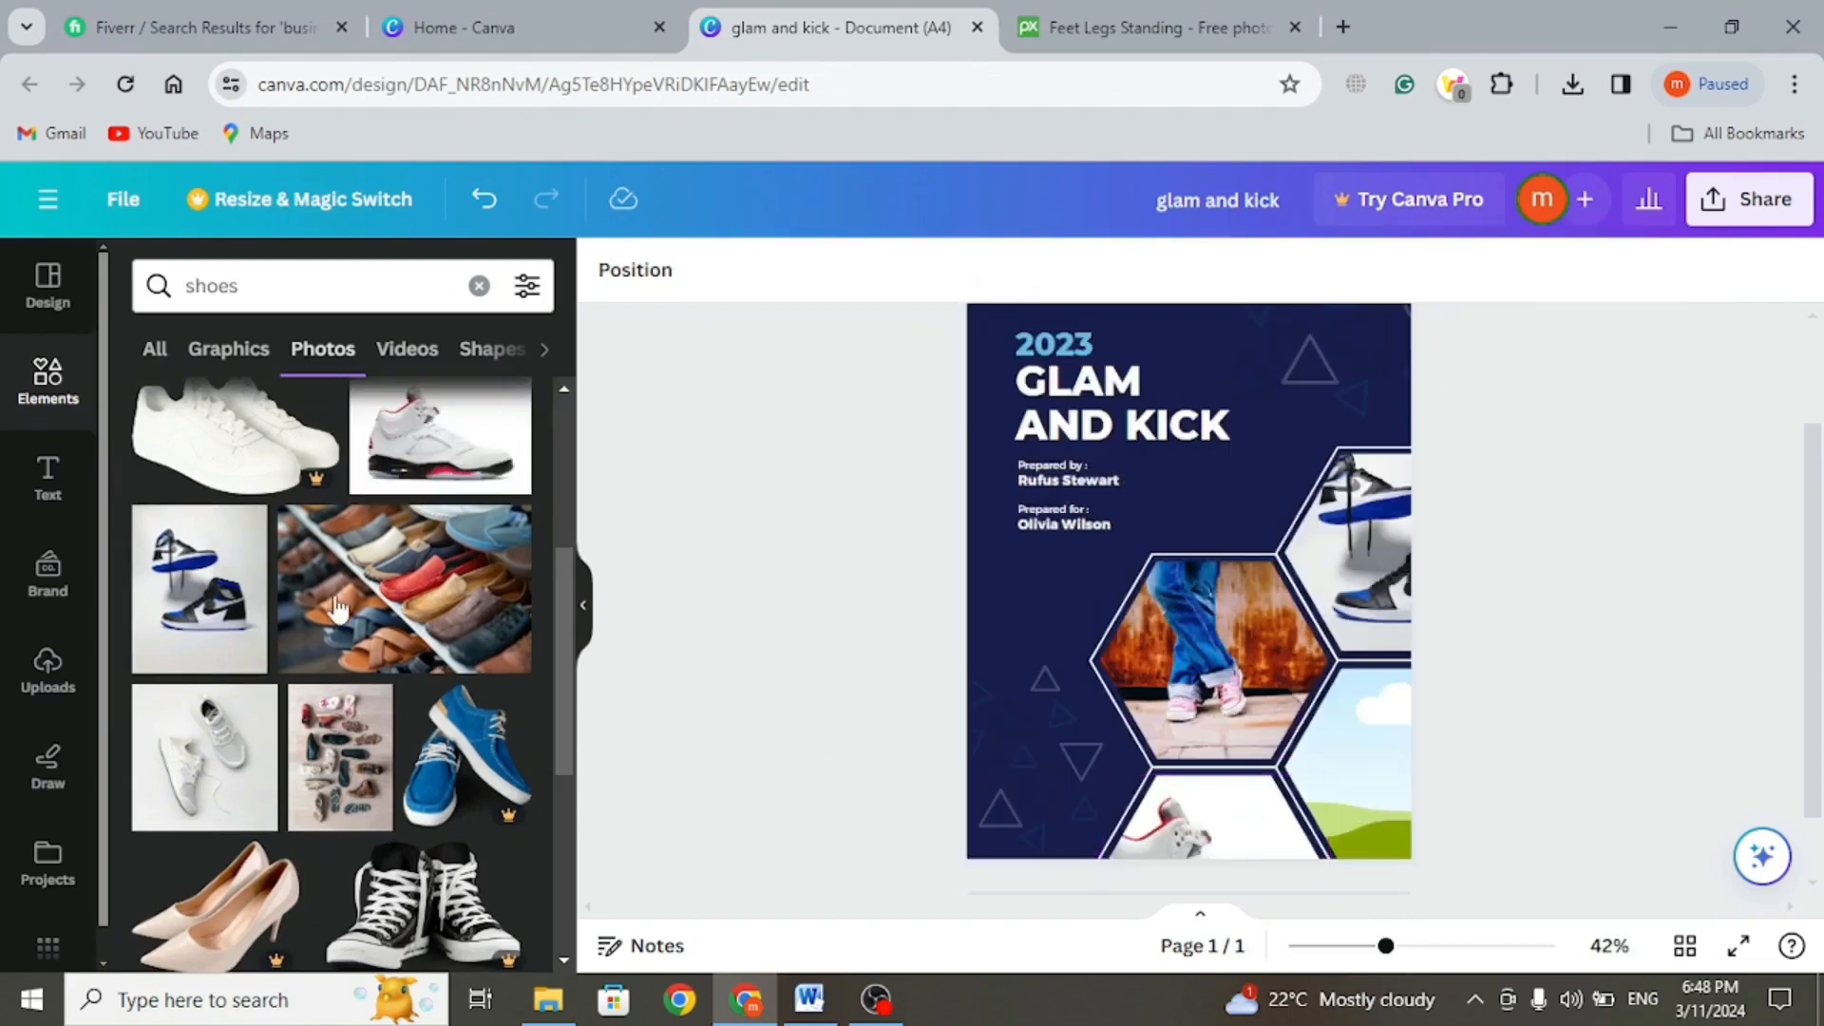
pyautogui.scroll(-3, 378, 724)
pyautogui.scroll(-3, 377, 724)
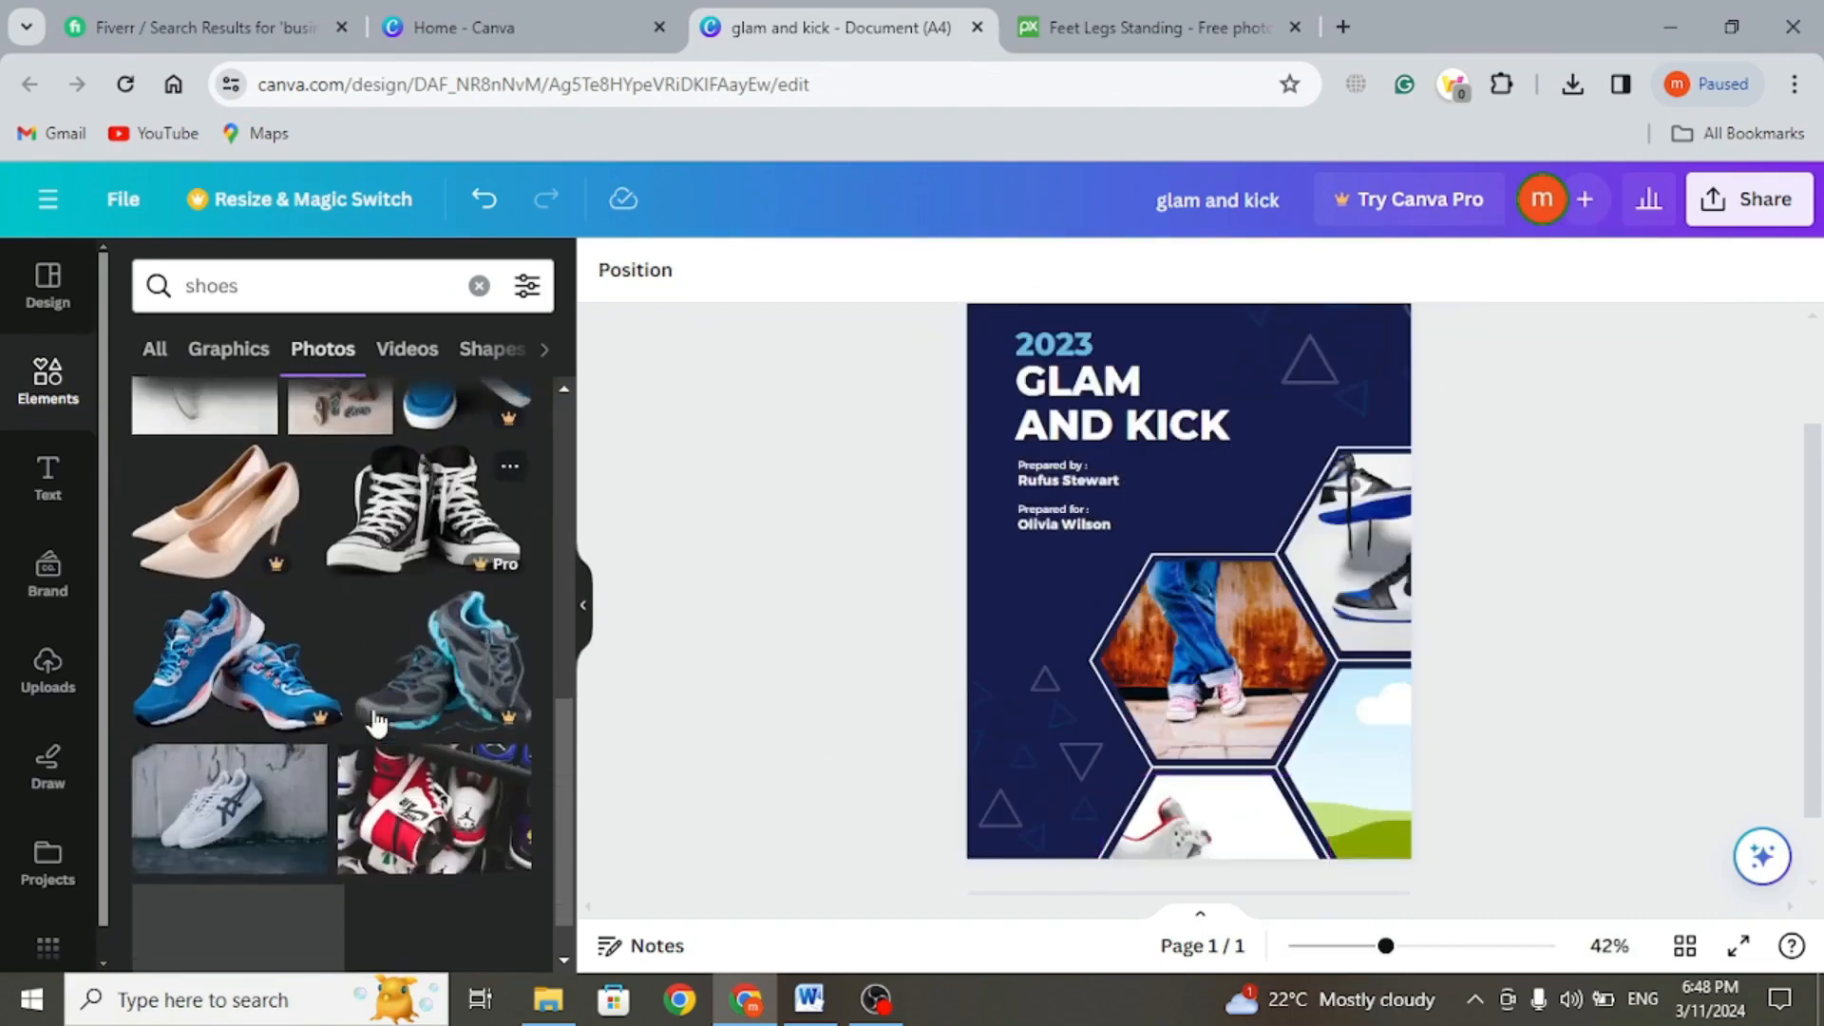
pyautogui.moveTo(237, 751); pyautogui.dragTo(1389, 745)
# - Delete the "2023" text above the "GLAM AND KICK" title on the cover
pyautogui.scroll(-1, 1722, 662)
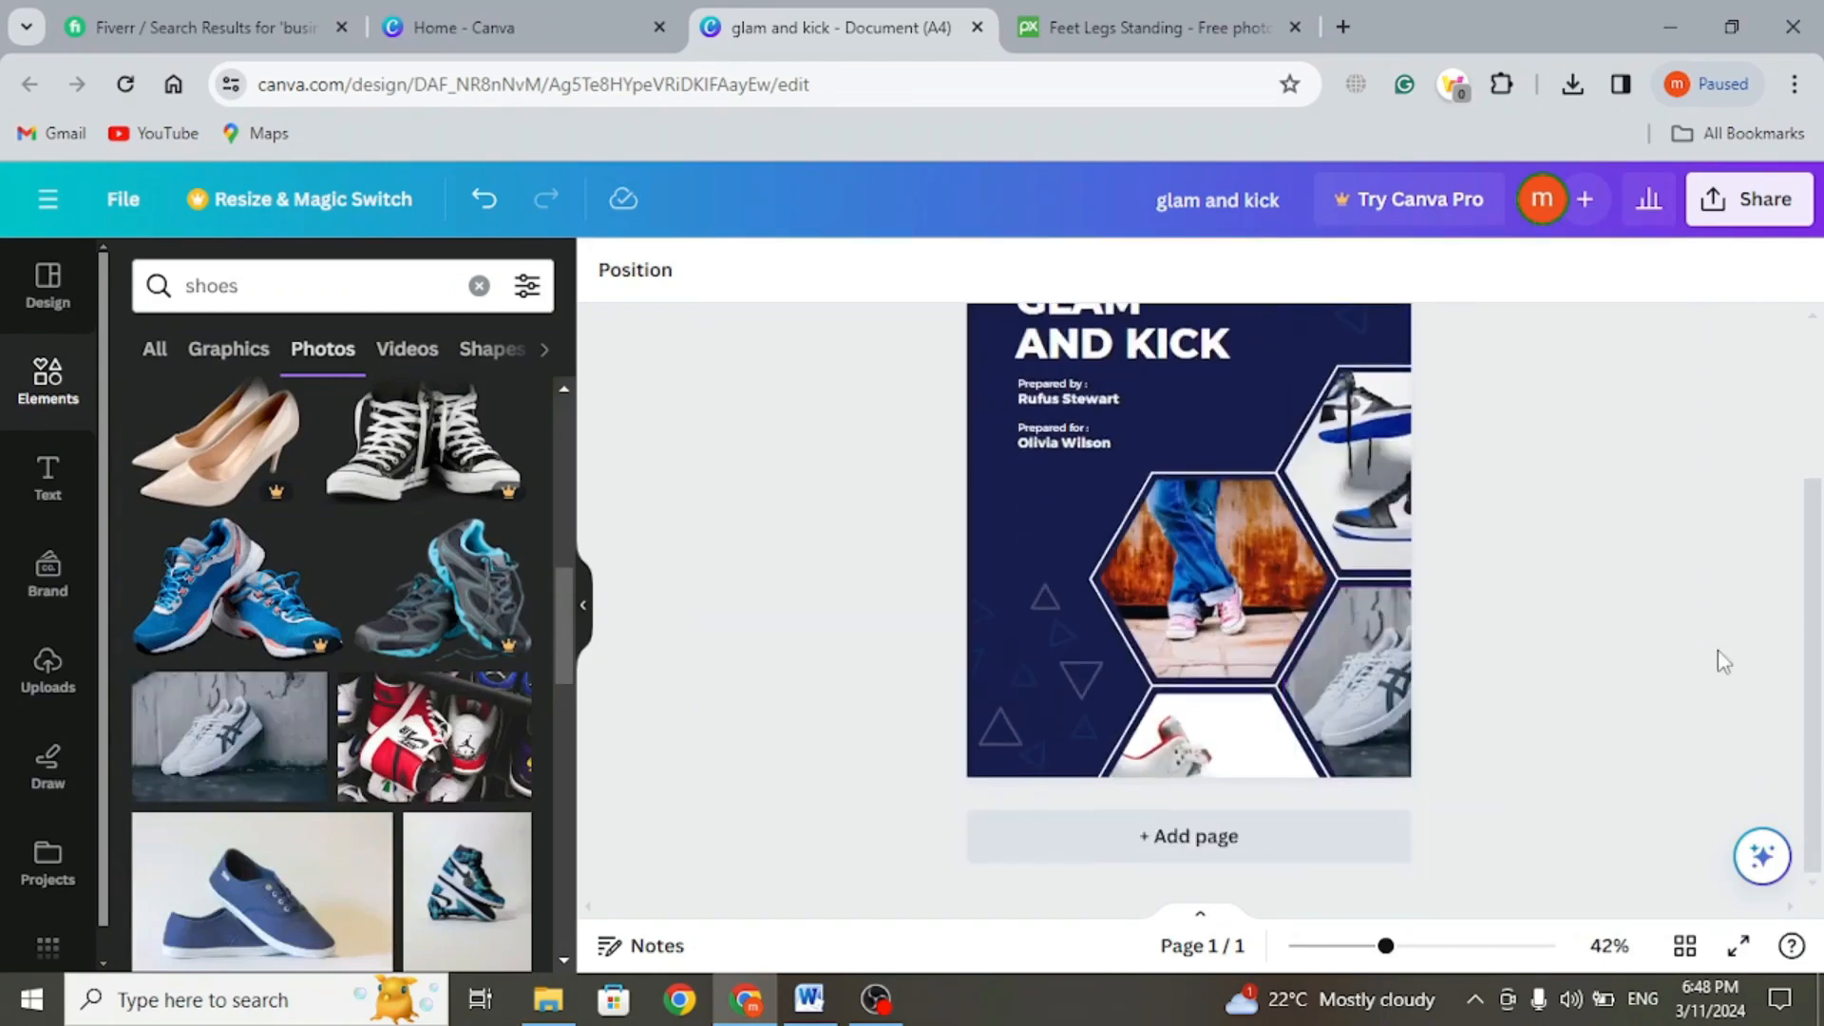
pyautogui.scroll(2, 1718, 655)
pyautogui.scroll(-1, 1596, 674)
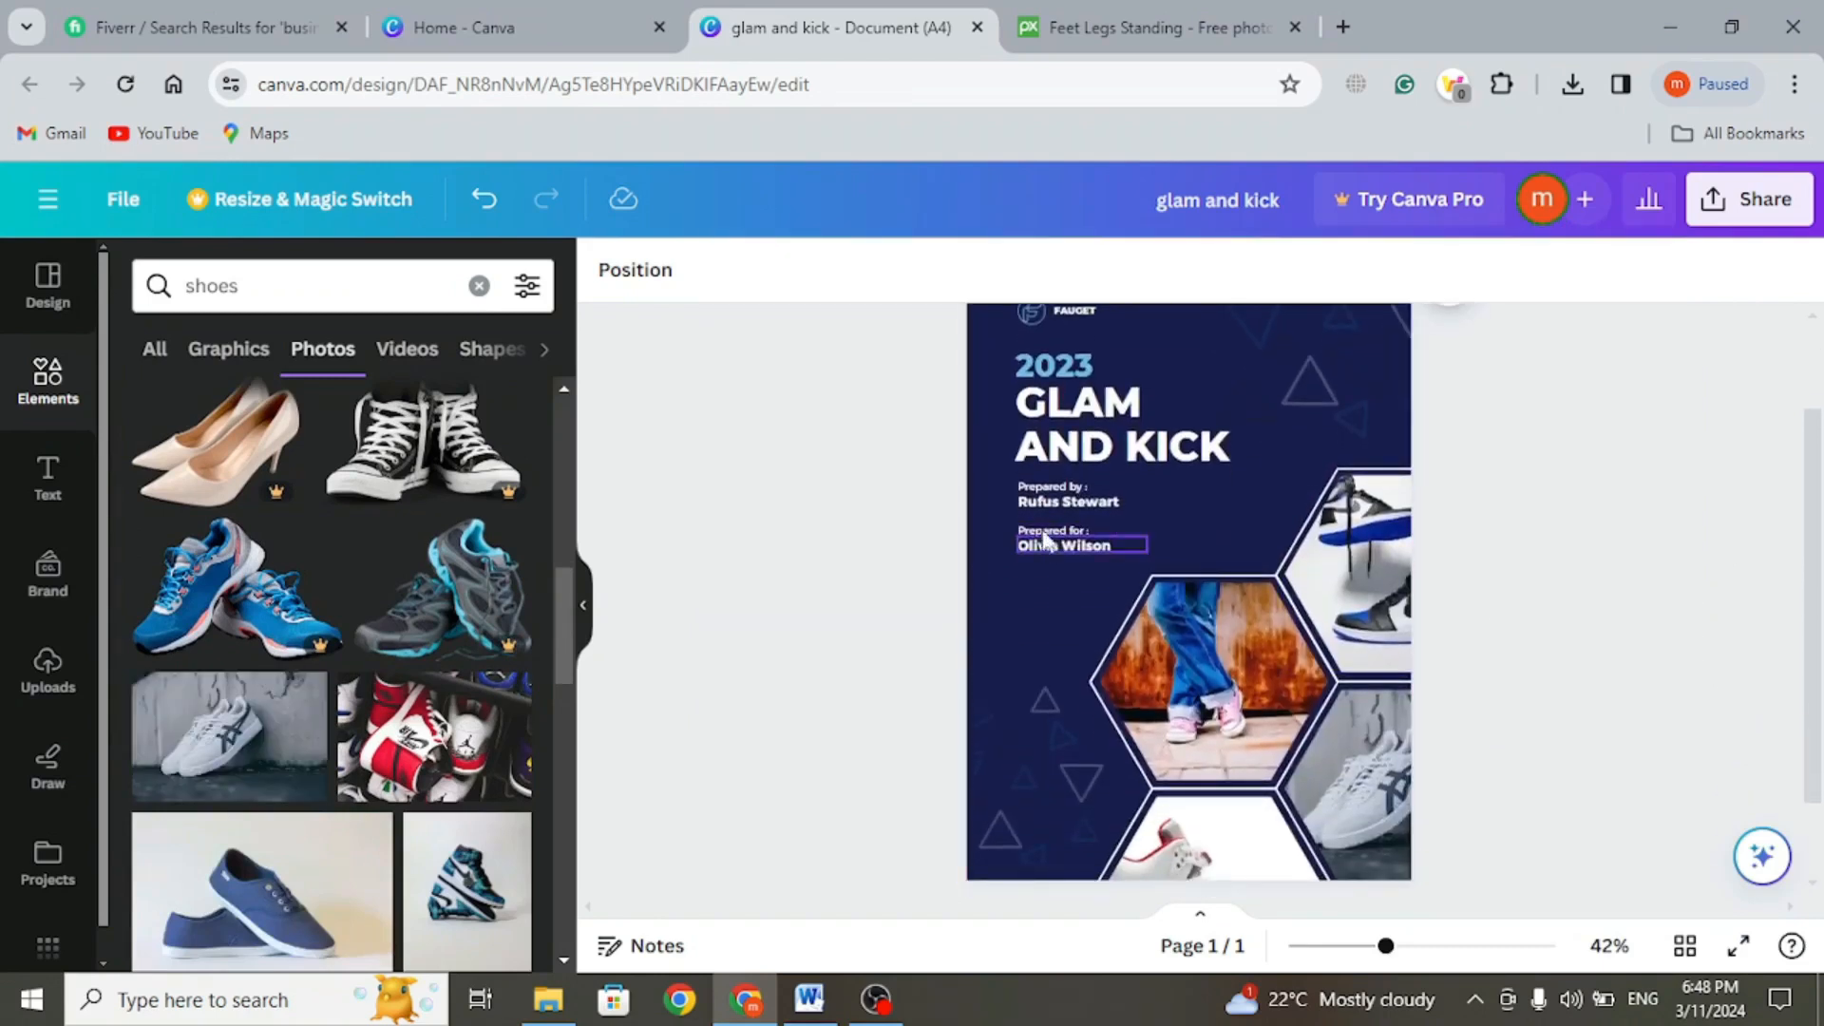
pyautogui.scroll(1, 1677, 542)
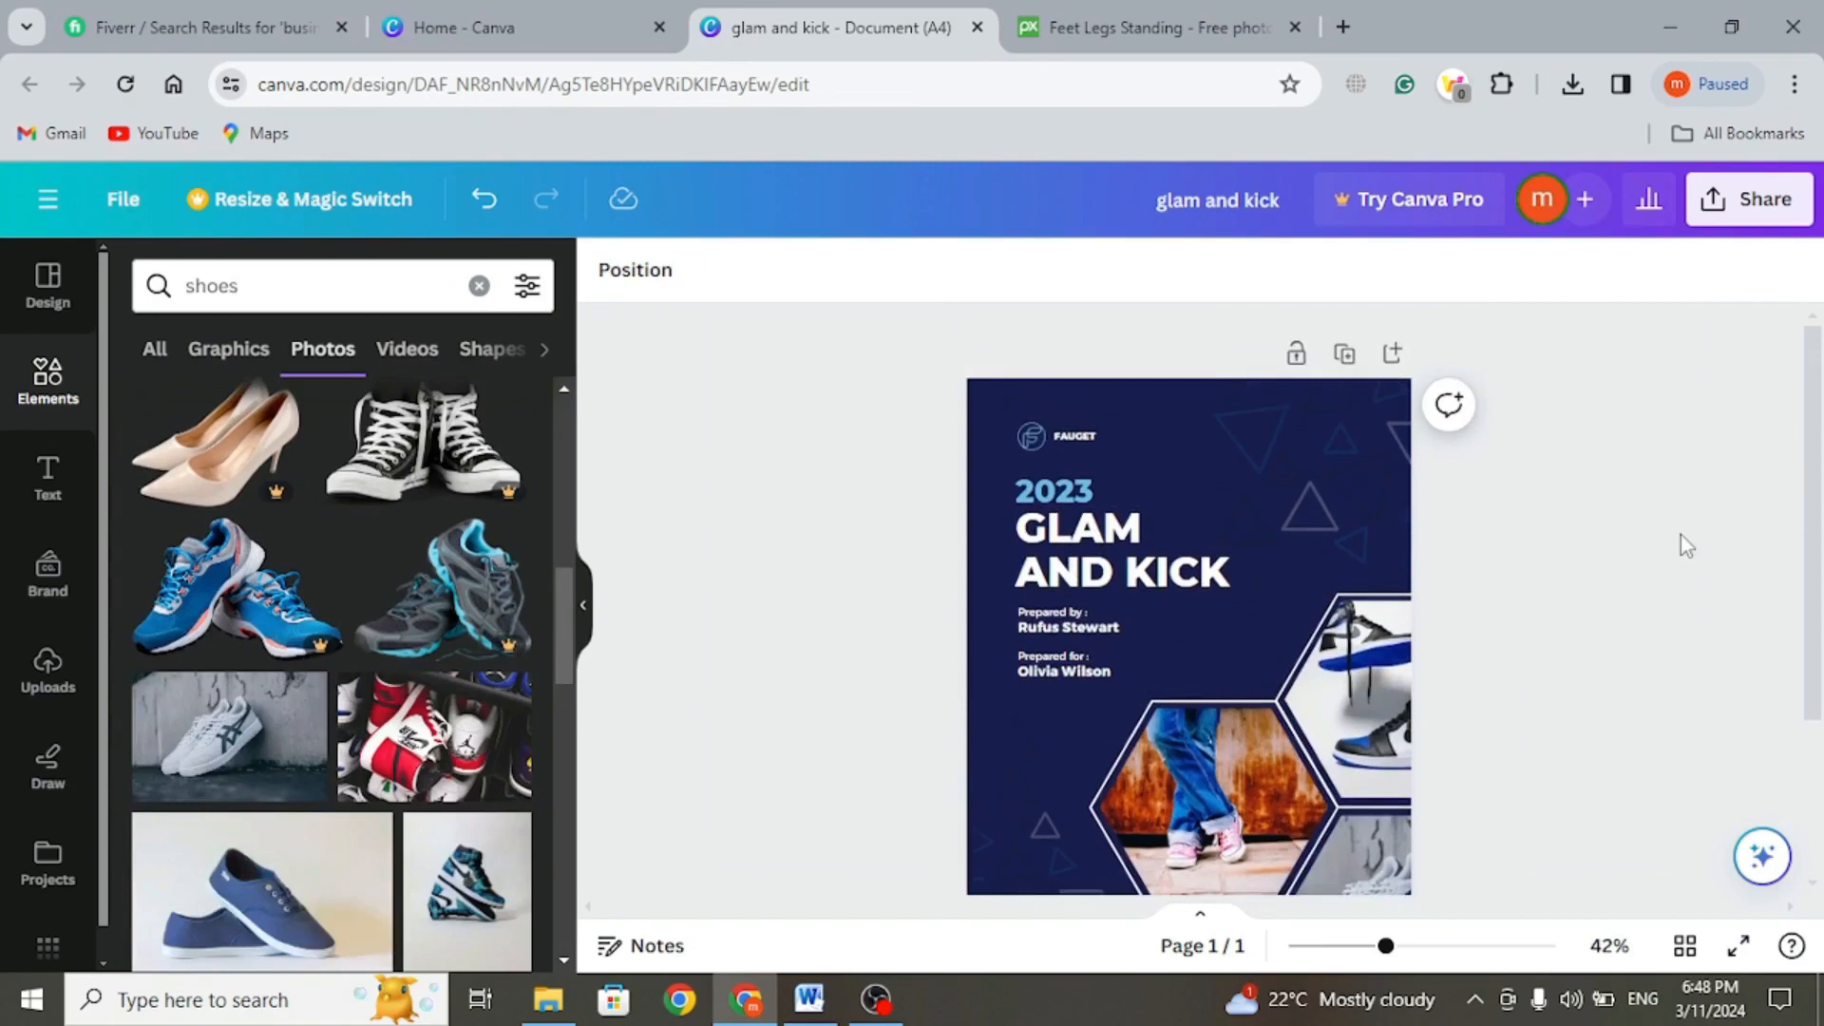
pyautogui.click(1081, 490)
pyautogui.press('Delete')
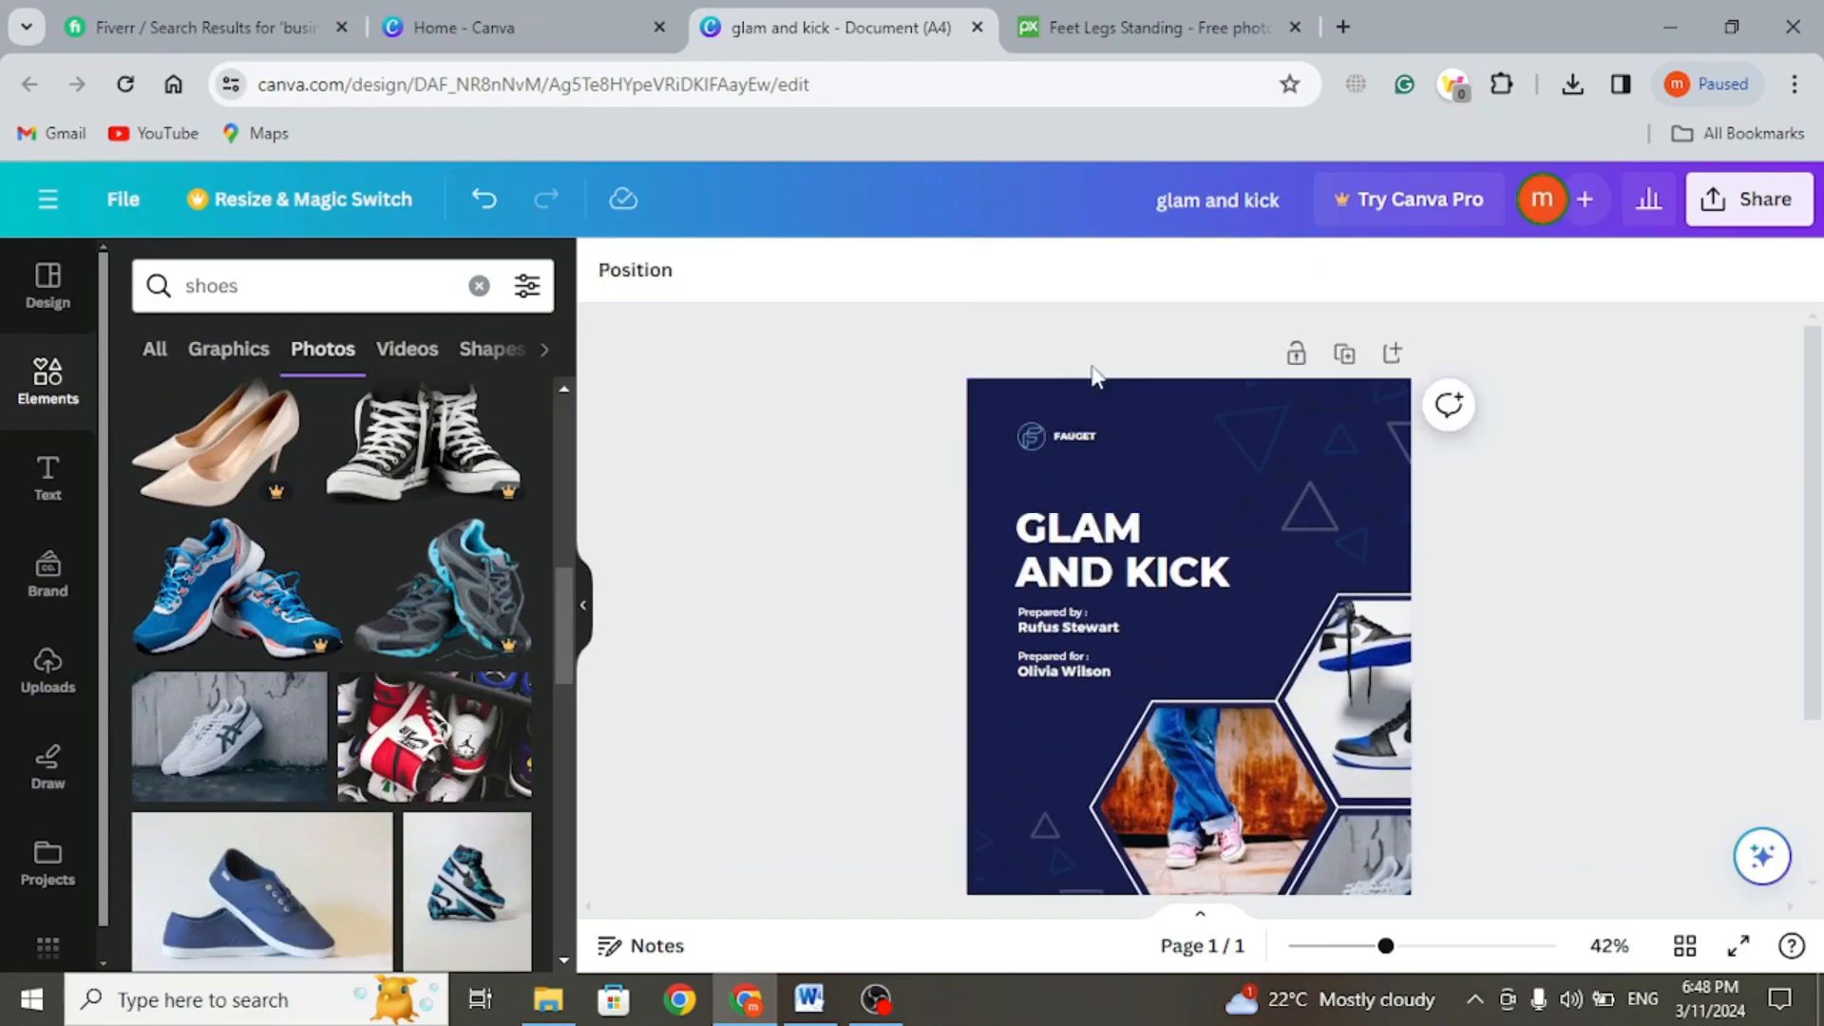
# - Delete the "FAUGET" text and its round logo above the "GLAM AND KICK" title
pyautogui.click(1089, 438)
pyautogui.press('Delete')
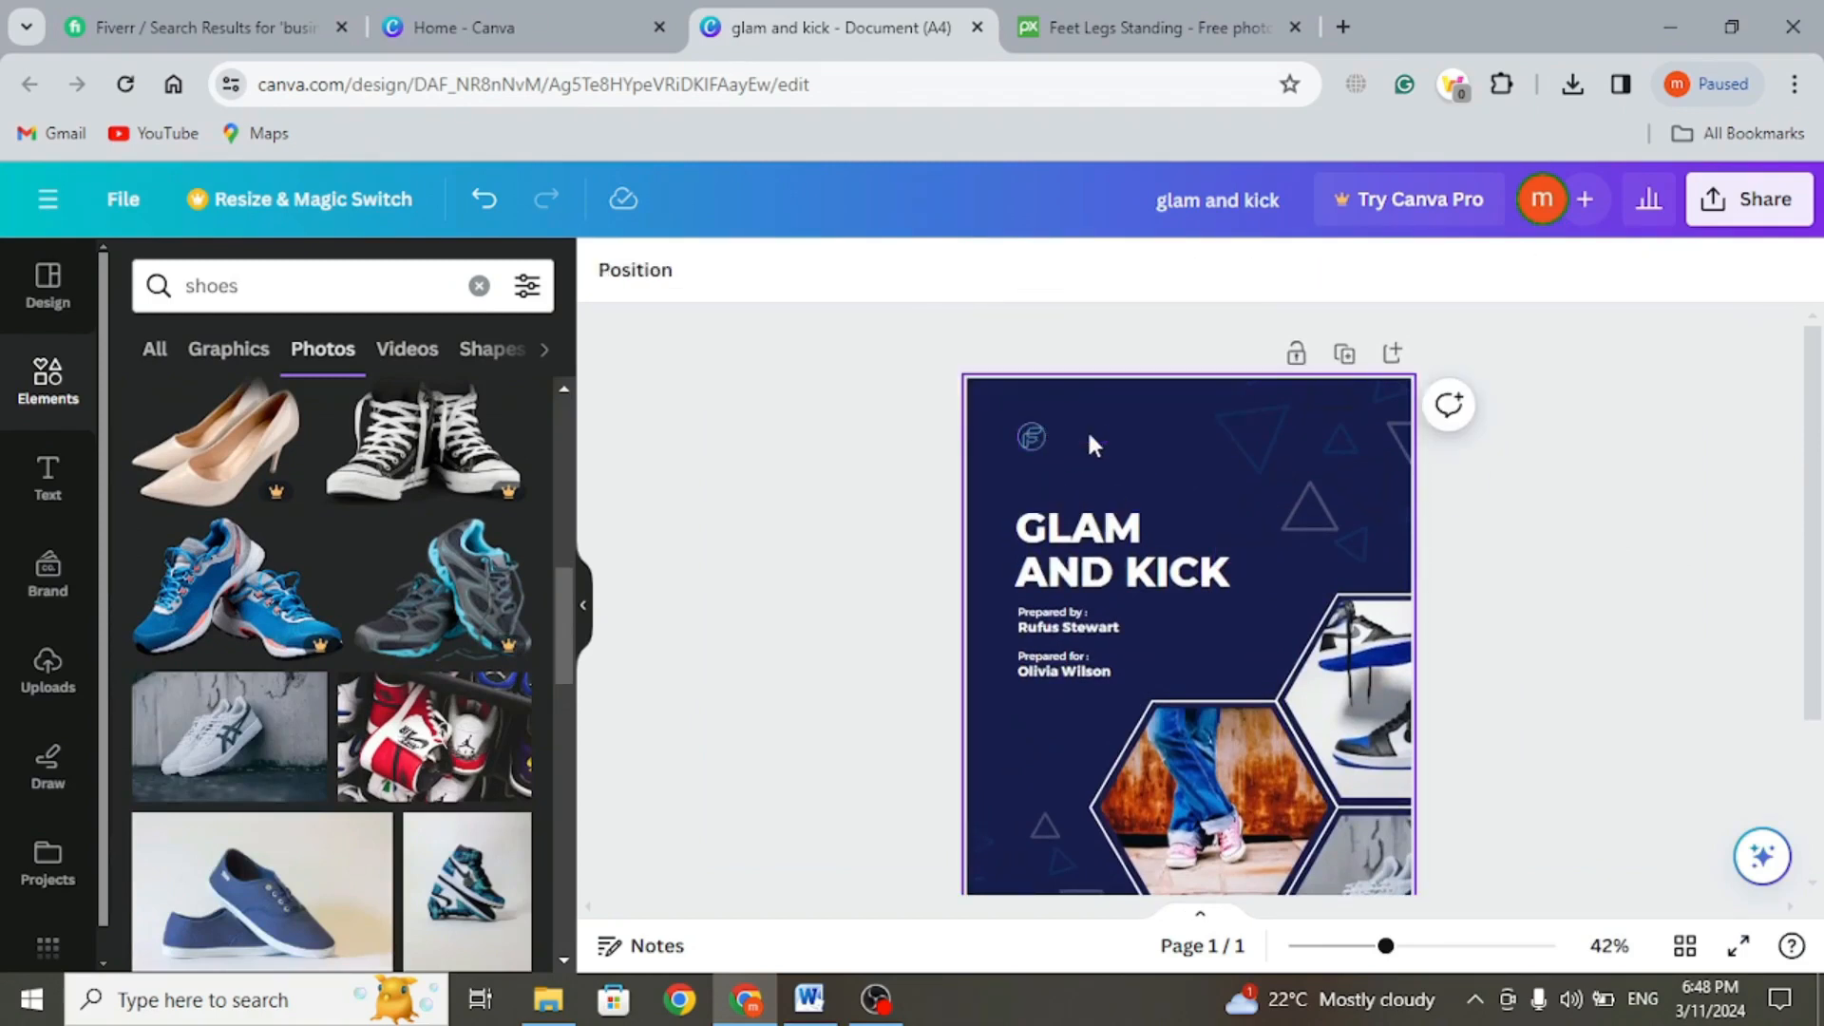
pyautogui.click(1031, 436)
pyautogui.press('Delete')
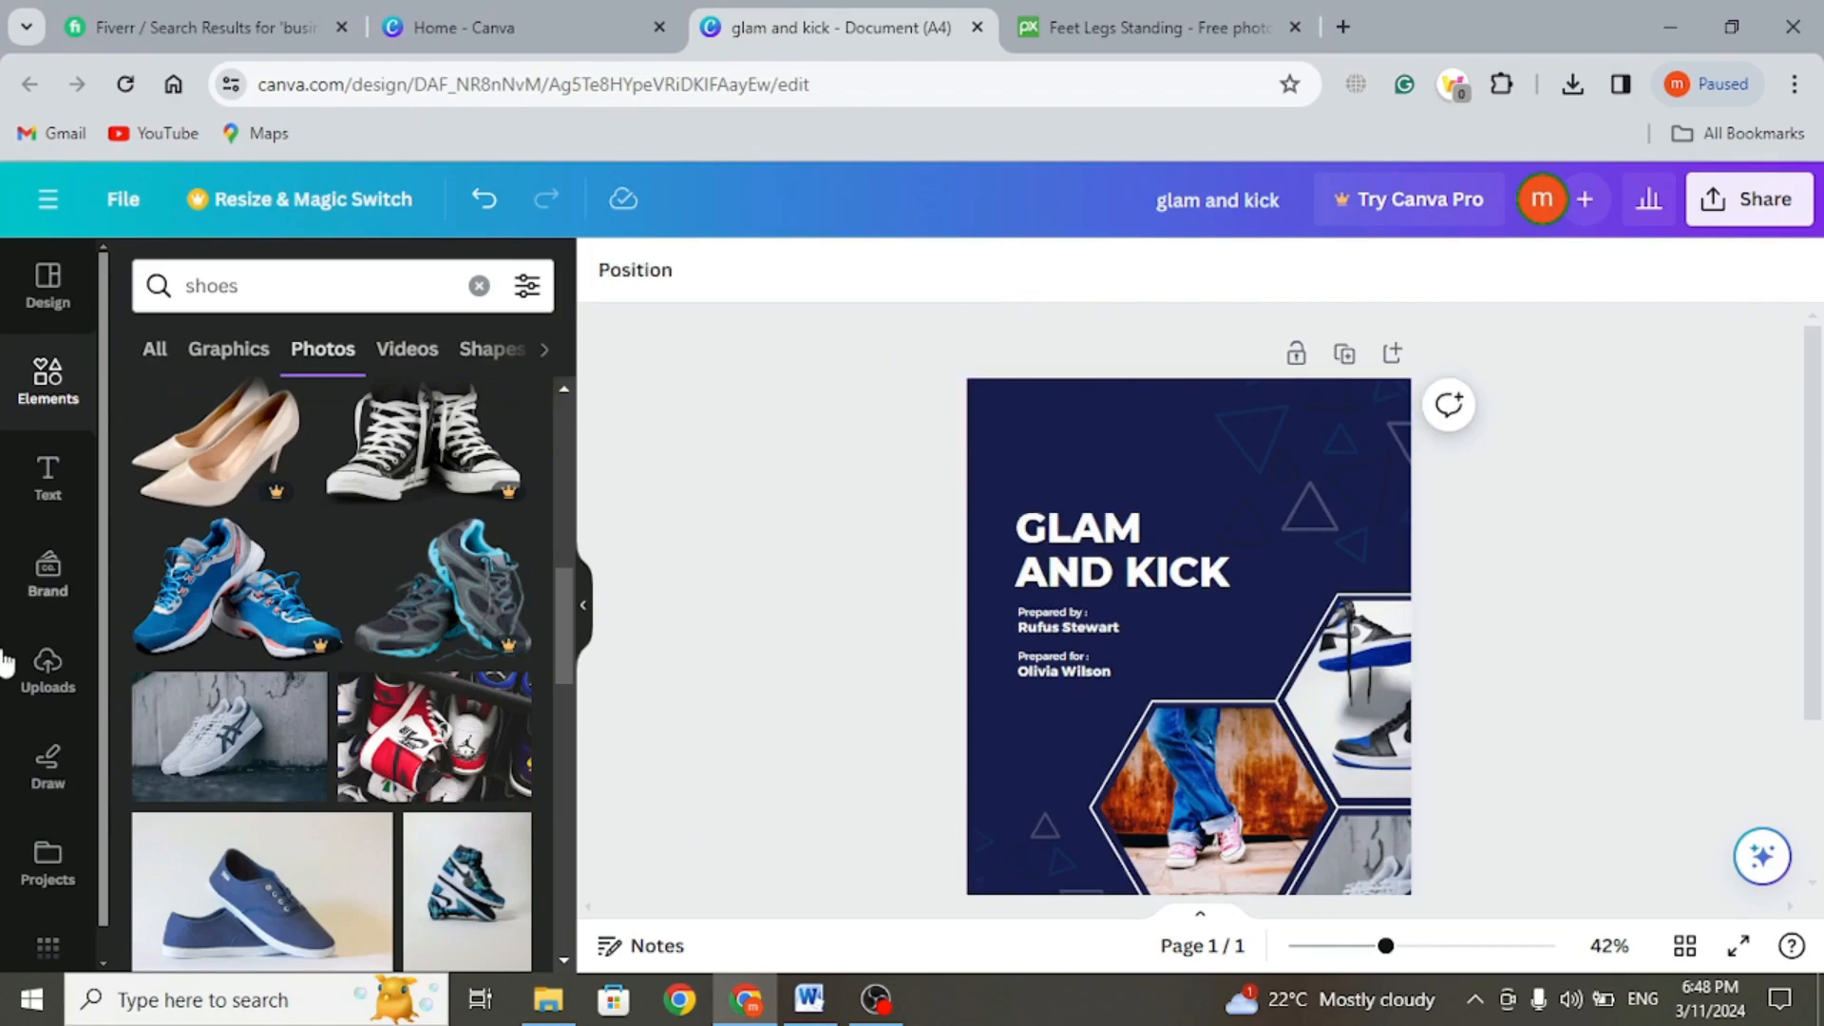
# - Upload the round black "GLAM AND KICKS" shoe logo from the "asad task'" folder
pyautogui.click(59, 697)
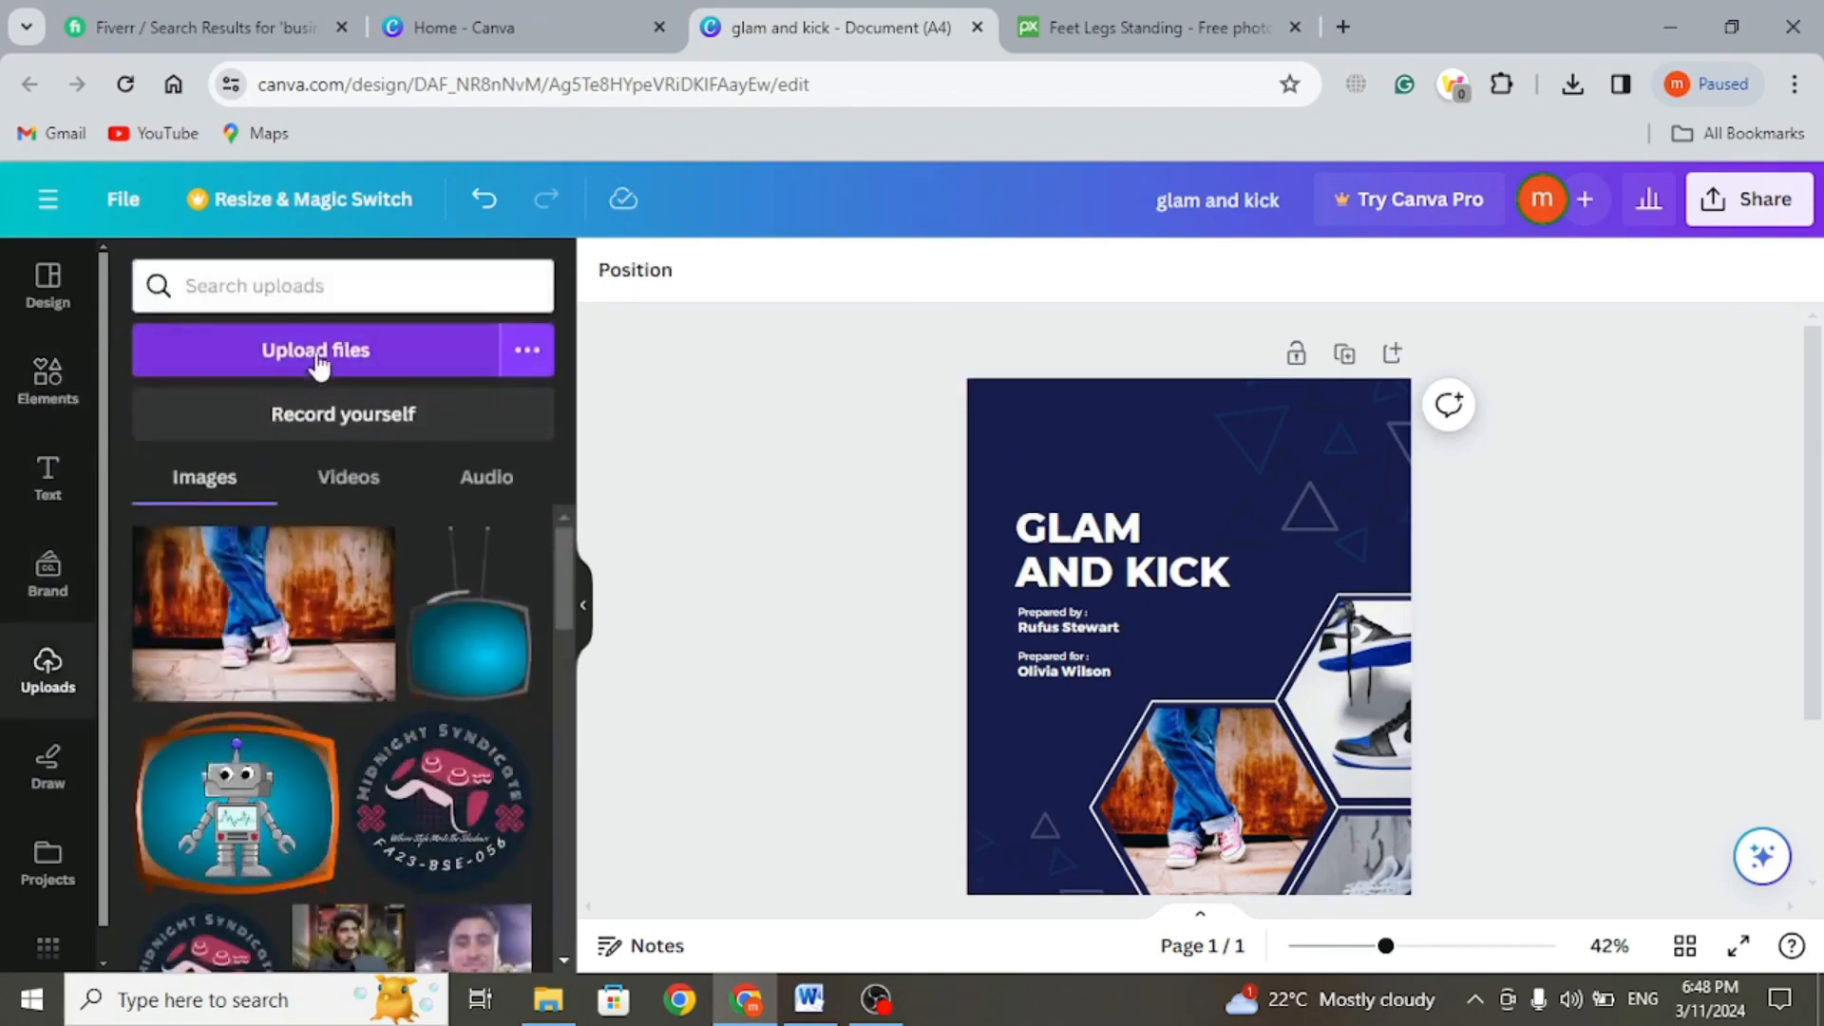
pyautogui.click(369, 350)
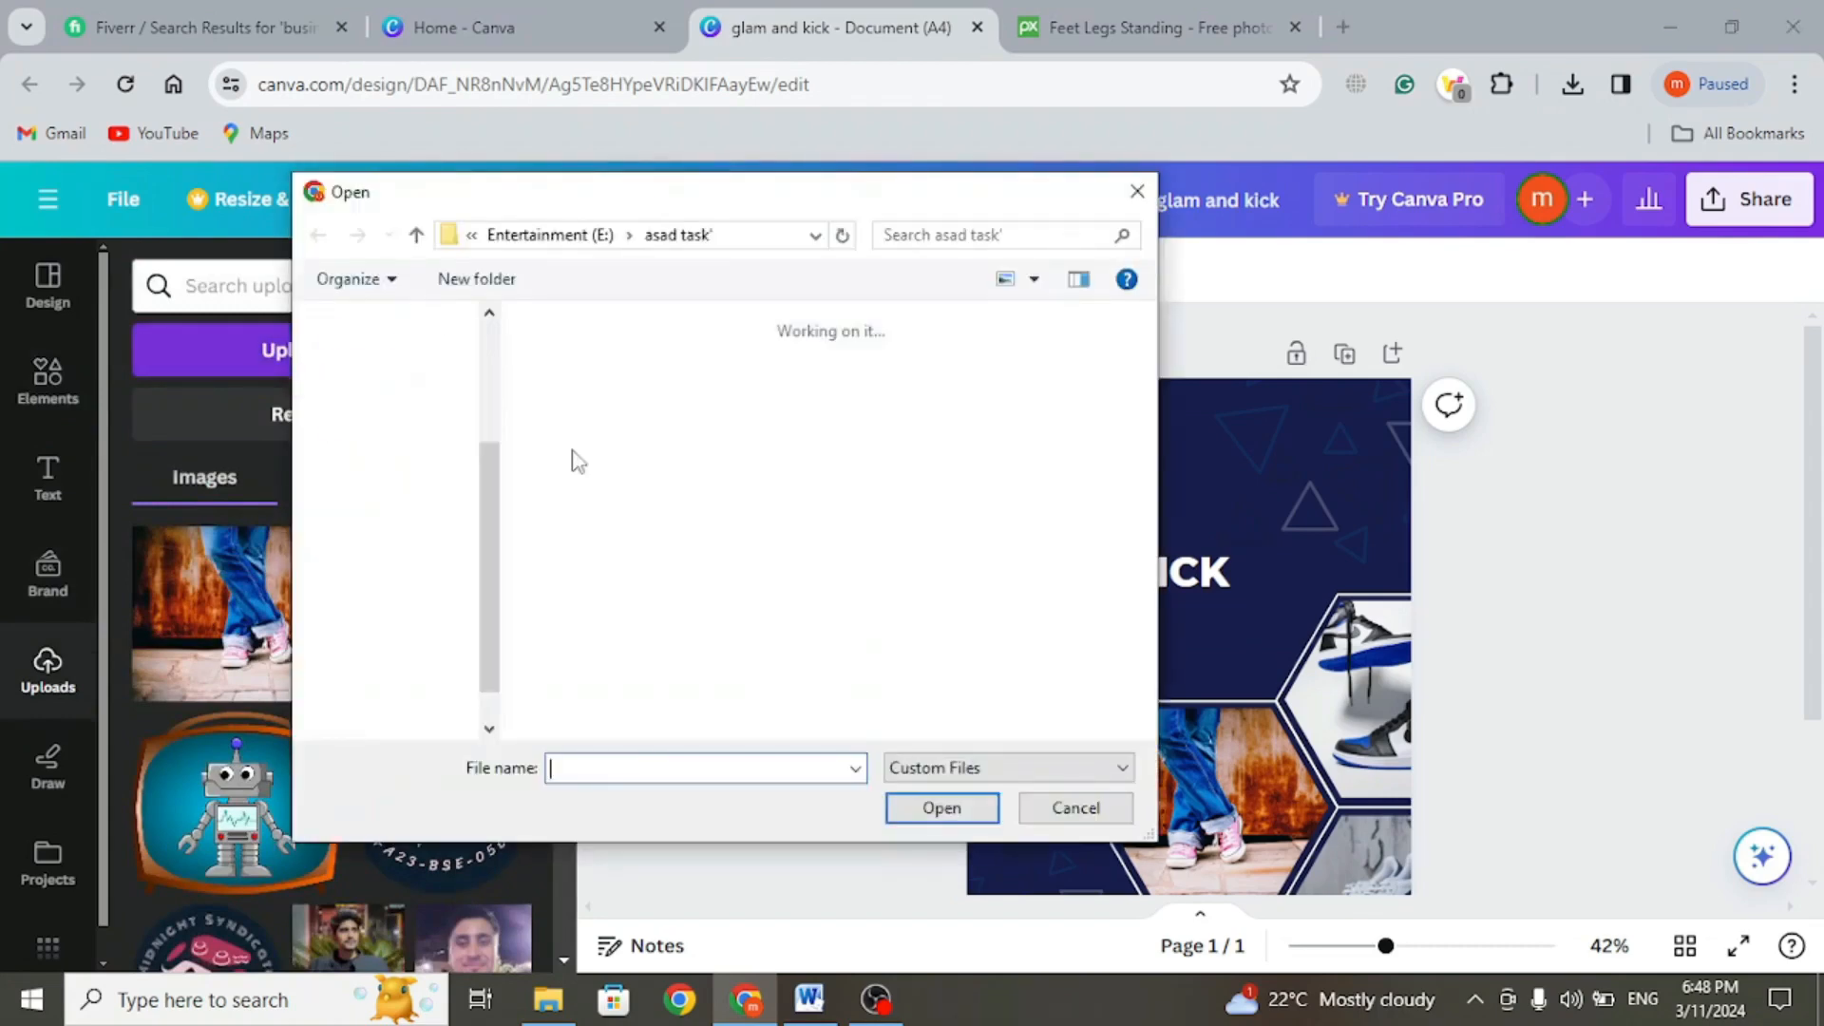
pyautogui.click(910, 399)
pyautogui.doubleClick(909, 392)
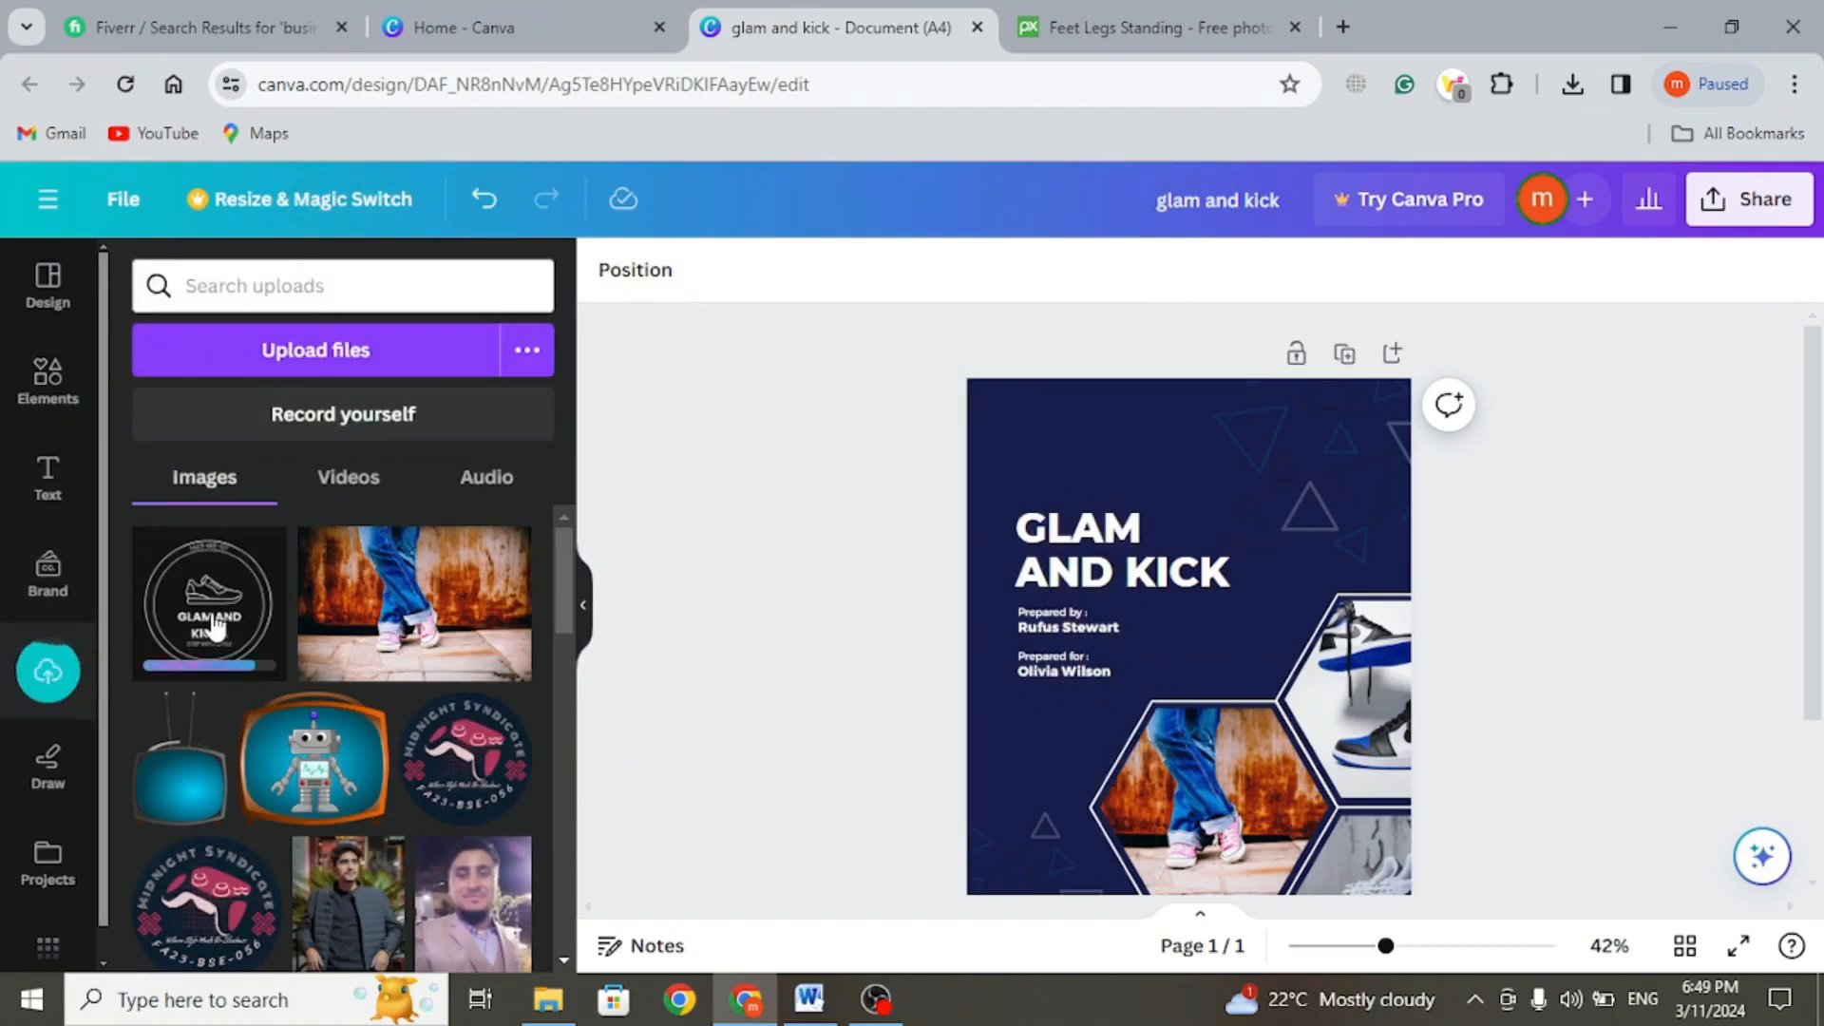
# - Place the uploaded "GLAM AND KICKS" logo on the cover, shrink it and position it just above the title's left edge
pyautogui.moveTo(210, 608); pyautogui.dragTo(1127, 525)
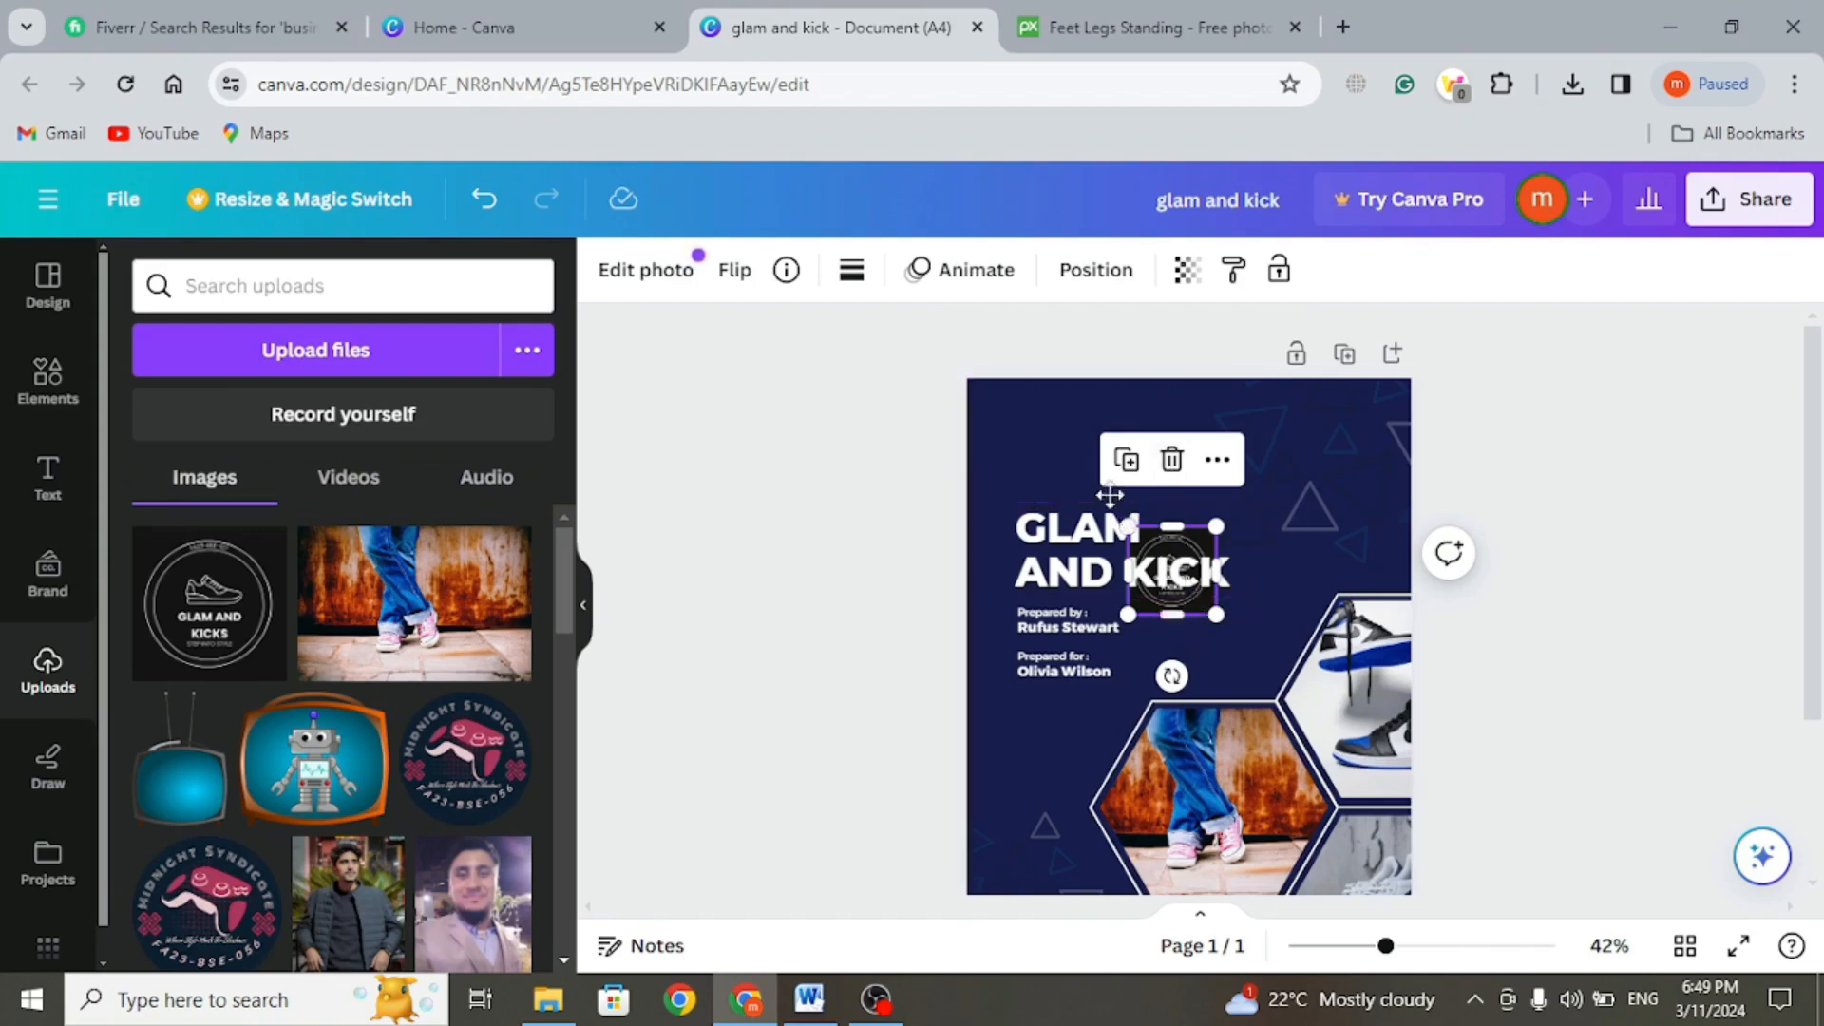
pyautogui.moveTo(1140, 537); pyautogui.dragTo(1023, 419)
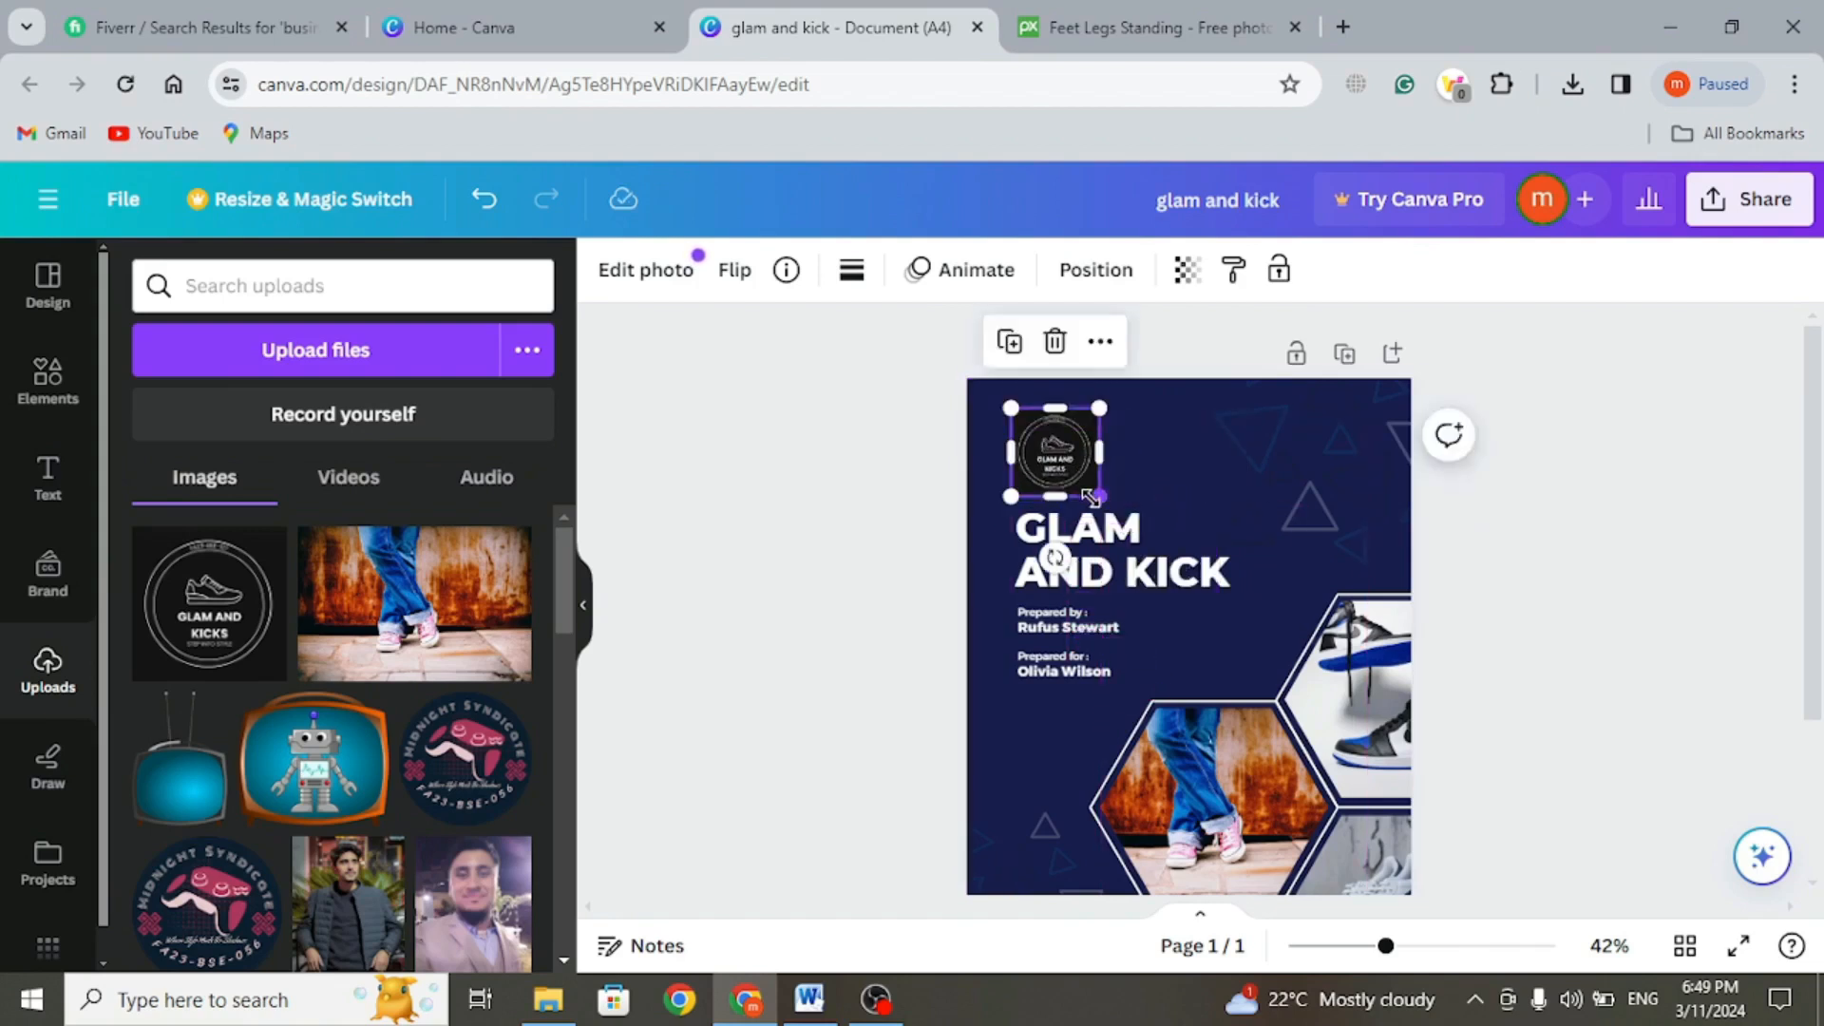
pyautogui.moveTo(1090, 496); pyautogui.dragTo(1075, 480)
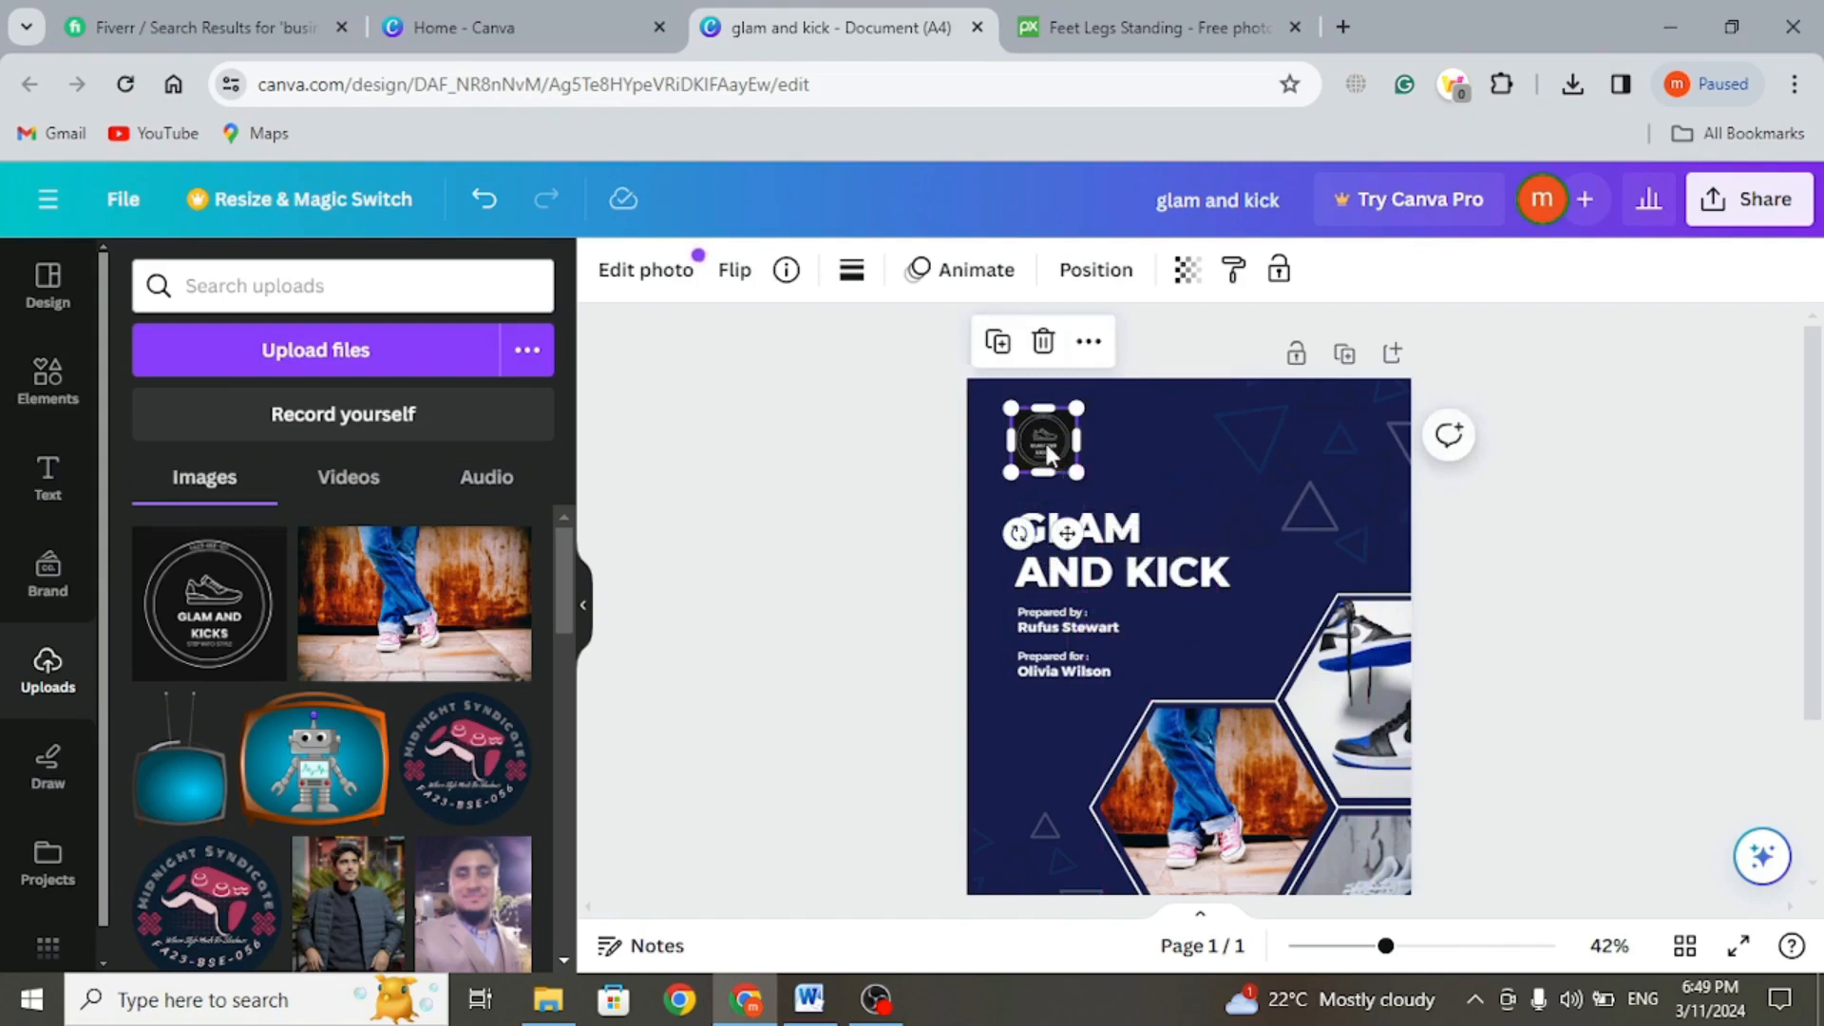
pyautogui.moveTo(1050, 455); pyautogui.dragTo(1045, 469)
pyautogui.click(1738, 570)
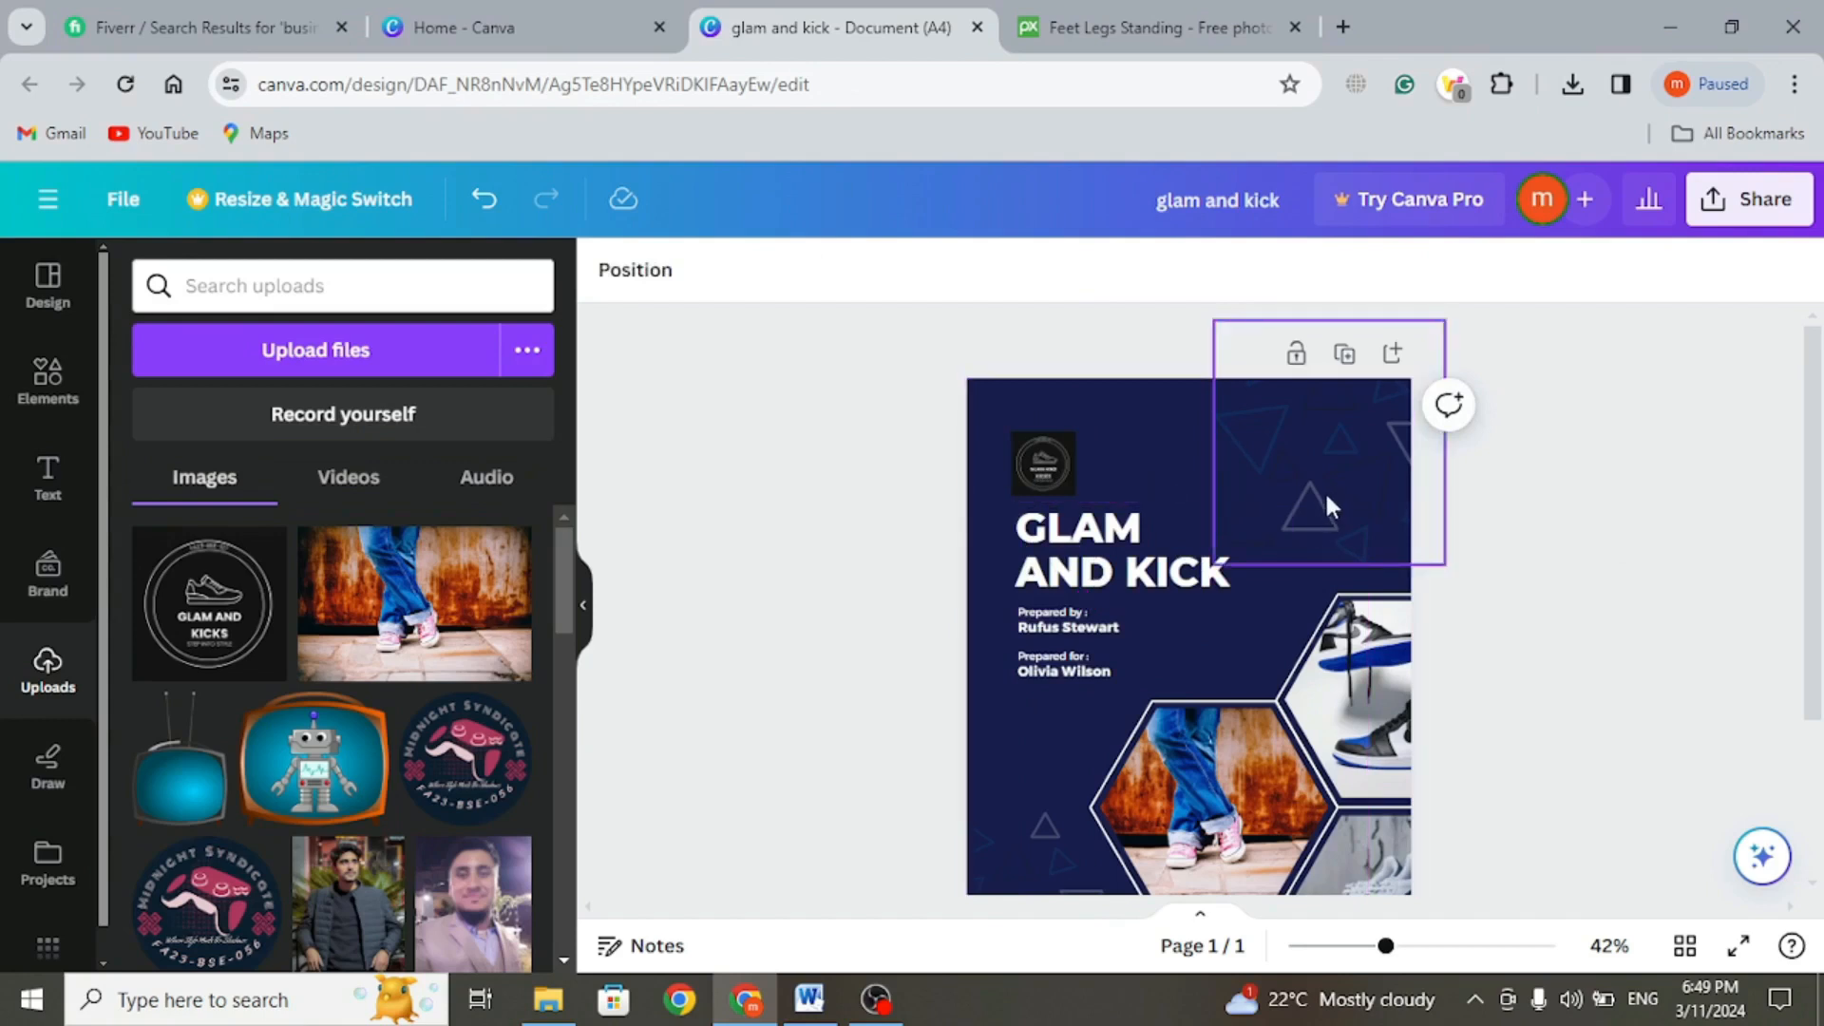
# - Shift the cover's upper triangle pattern up and to the right, partly beyond the page corner
pyautogui.moveTo(1326, 507); pyautogui.dragTo(1378, 466)
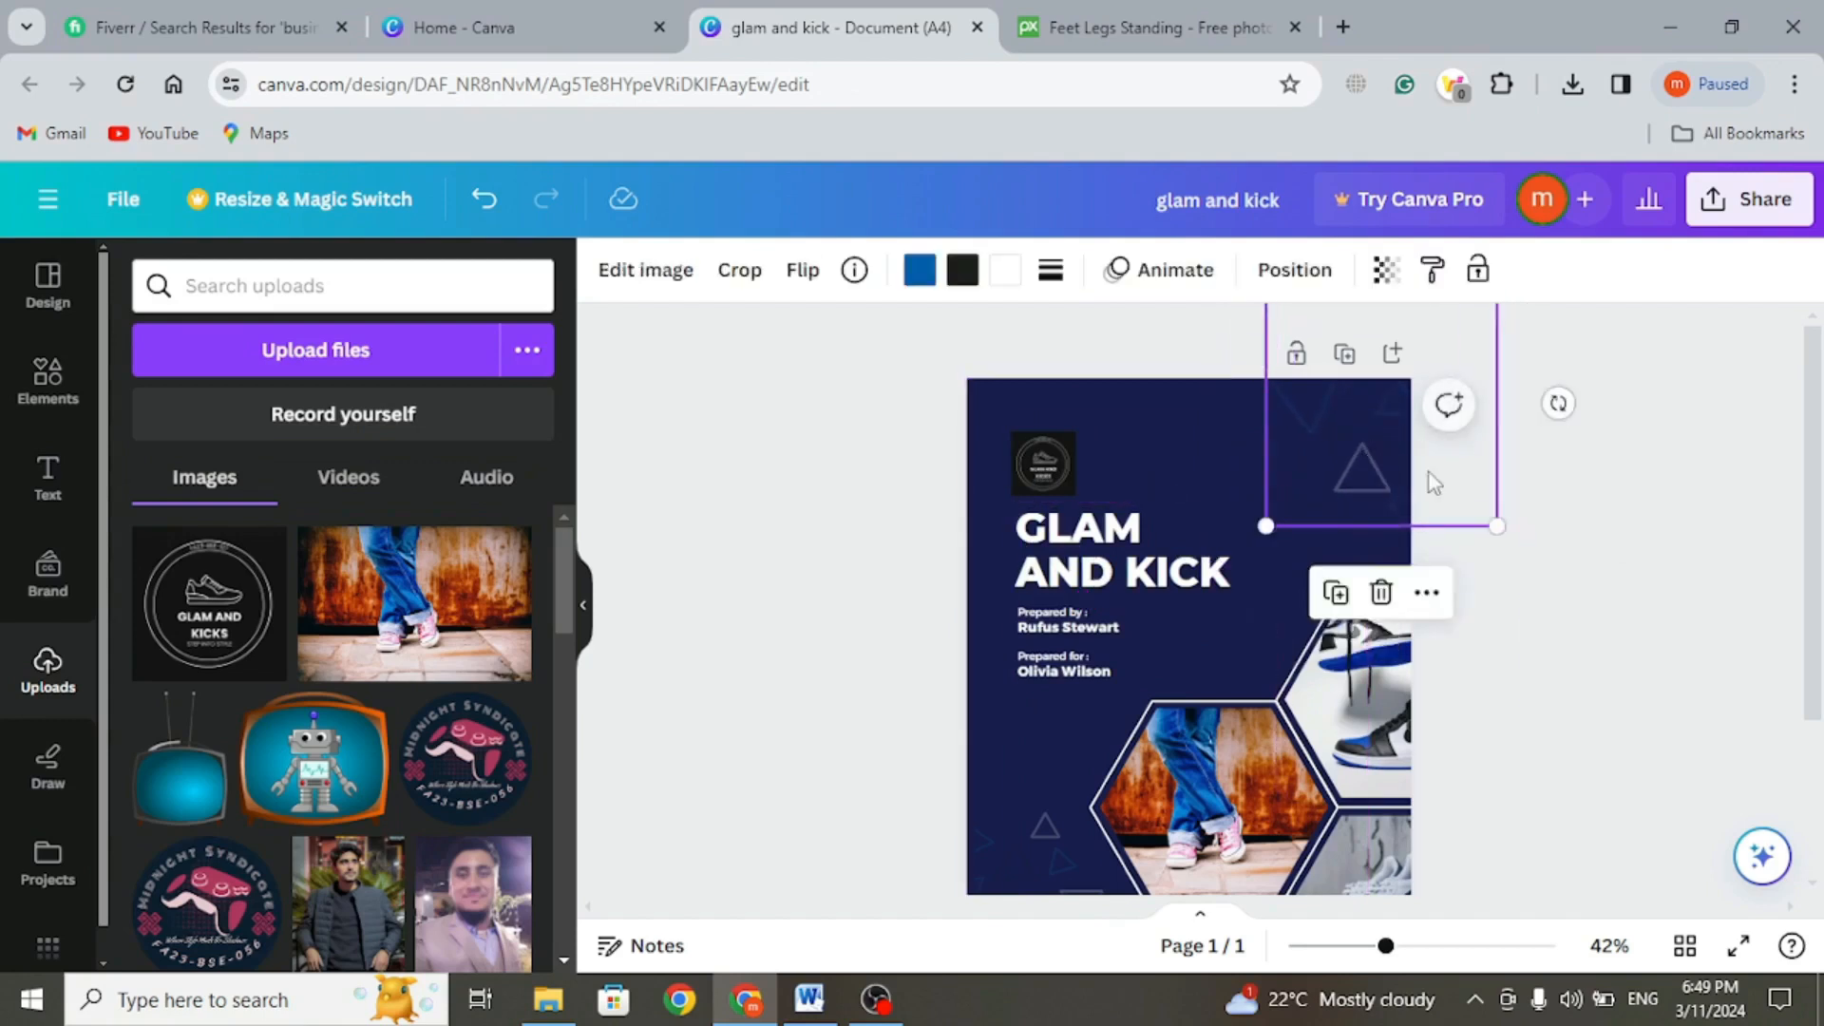
pyautogui.click(1620, 567)
# - Review the whole cover from the logo and title down to the hexagon photos at the page's lower edge
pyautogui.scroll(-2, 1508, 730)
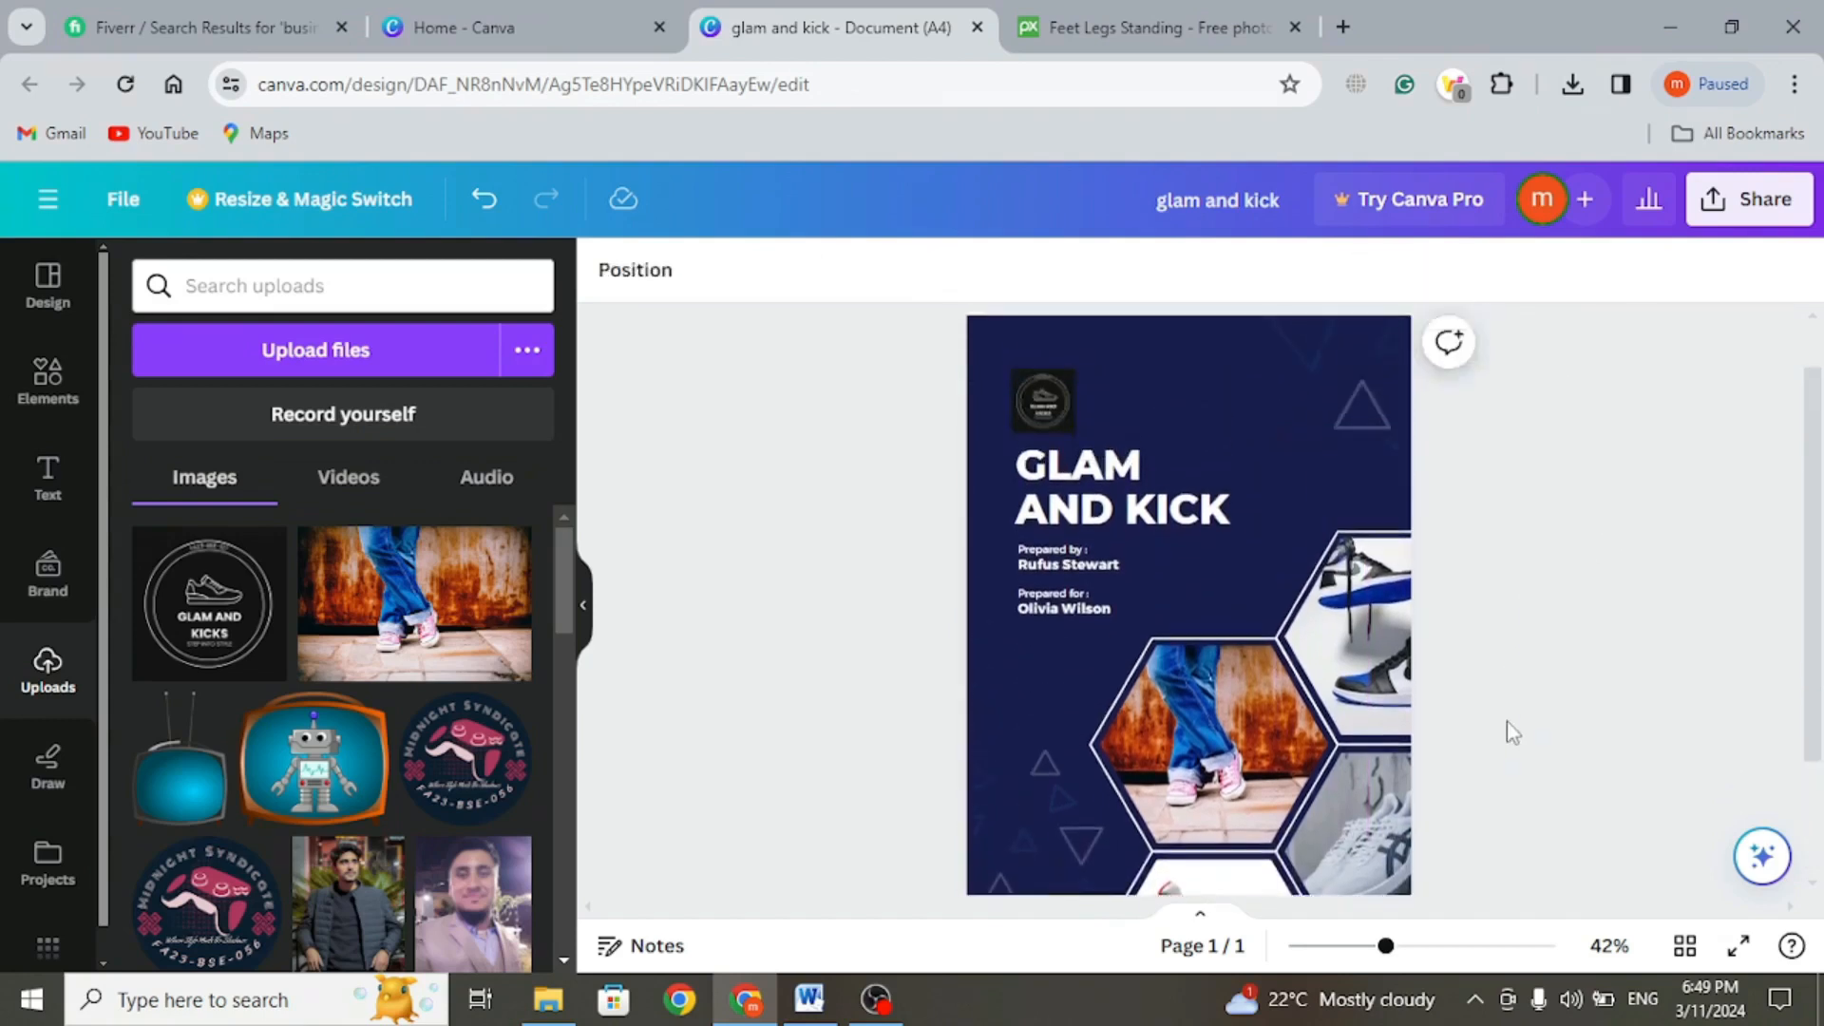
pyautogui.scroll(-3, 1513, 731)
pyautogui.scroll(4, 1512, 732)
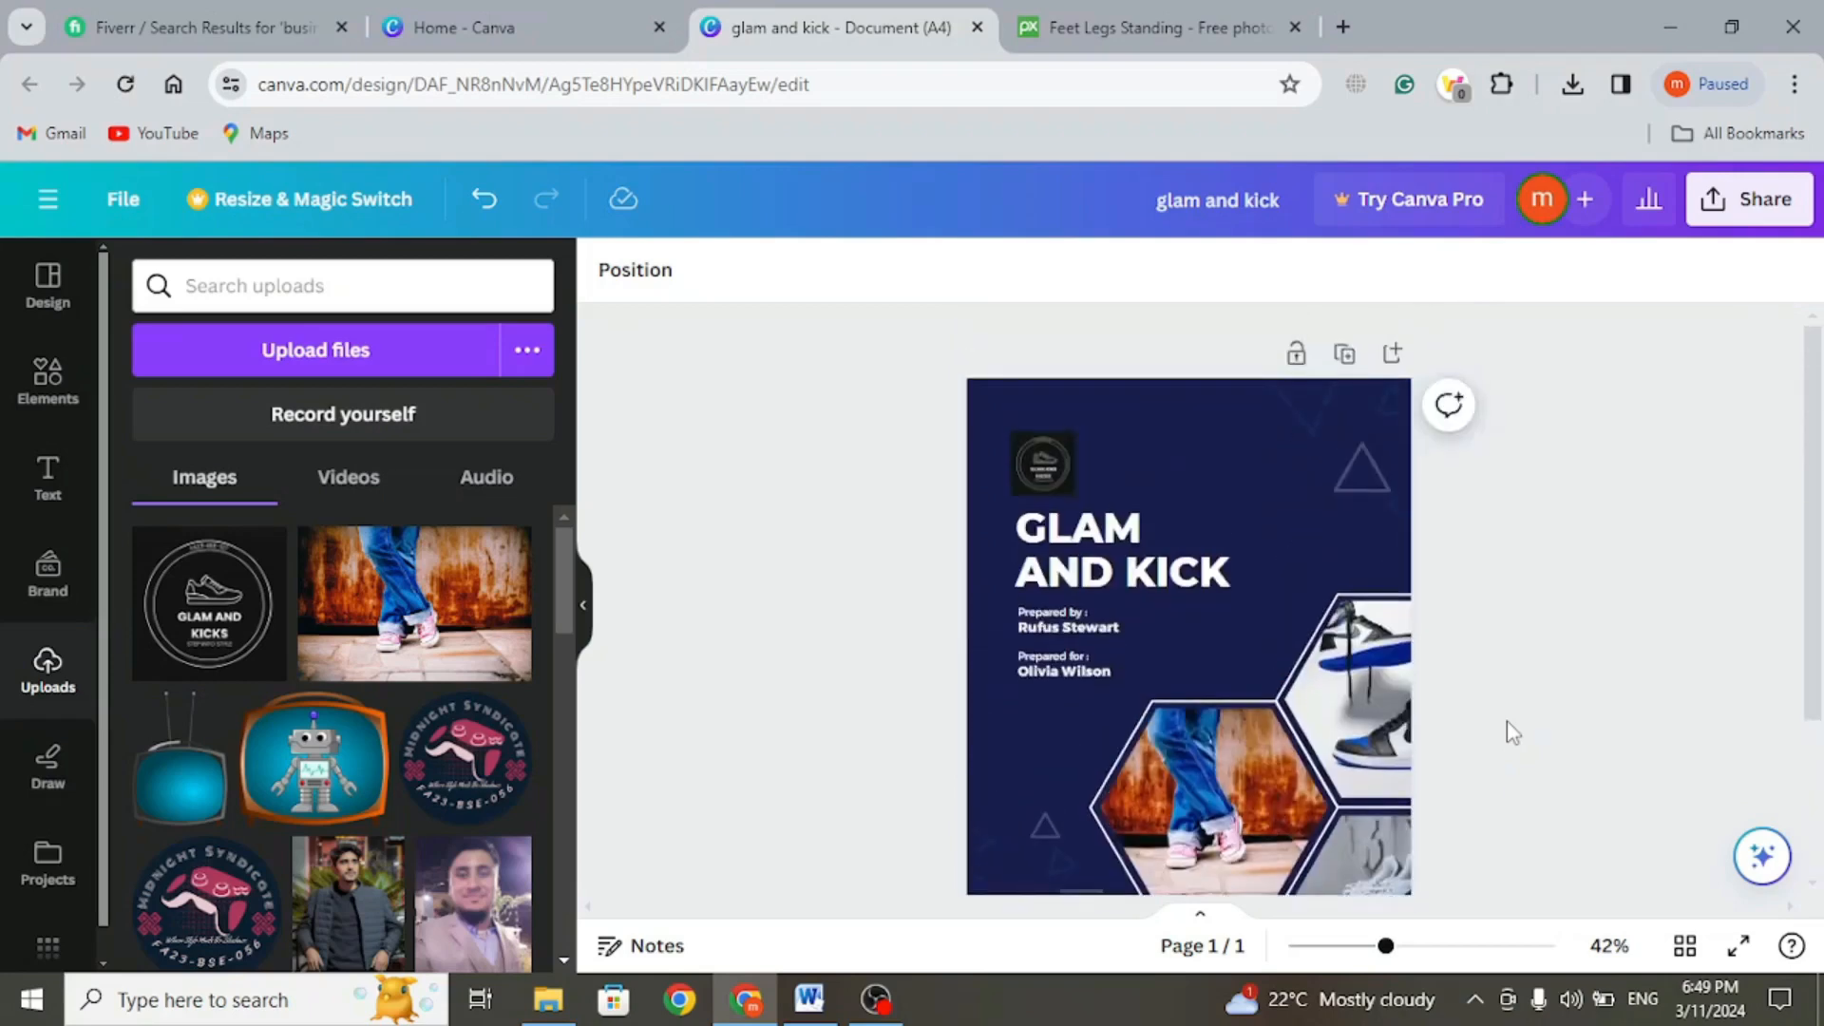
pyautogui.scroll(-3, 1513, 732)
pyautogui.scroll(3, 1513, 731)
pyautogui.scroll(-3, 1512, 732)
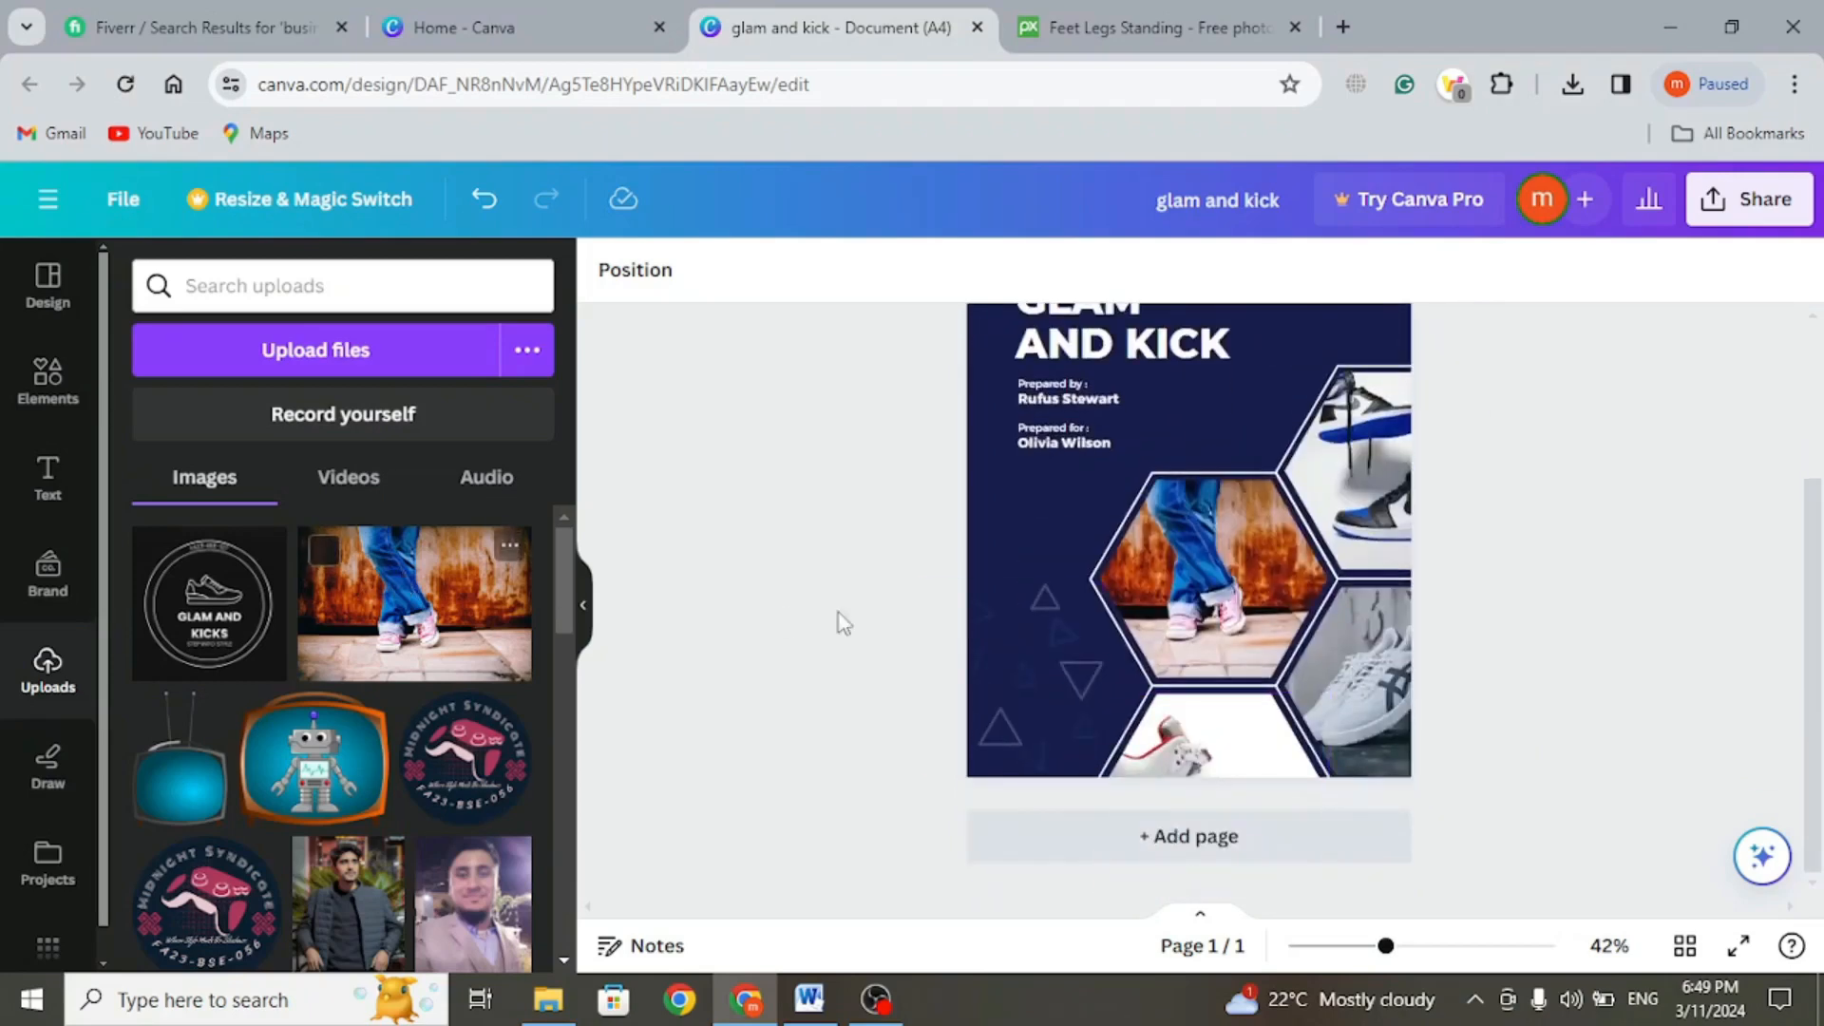
pyautogui.scroll(3, 1501, 622)
pyautogui.scroll(-1, 1518, 635)
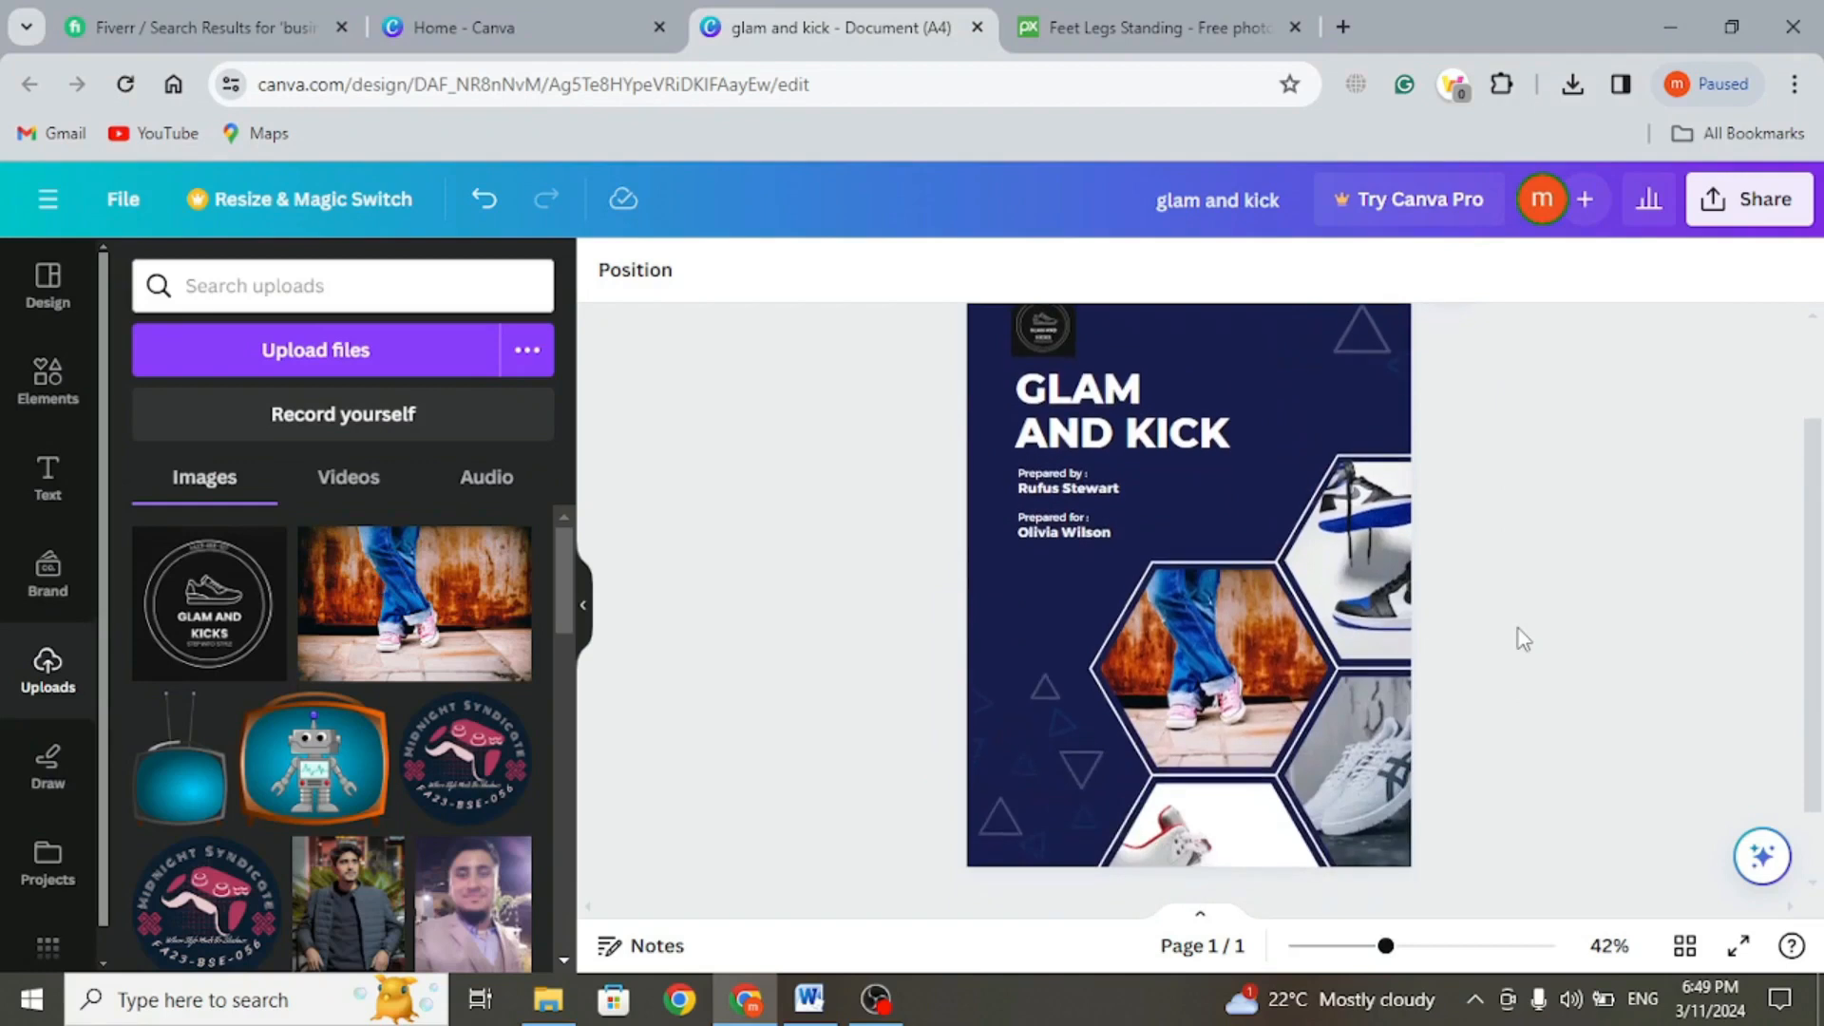
pyautogui.scroll(2, 1523, 638)
pyautogui.scroll(-3, 1523, 639)
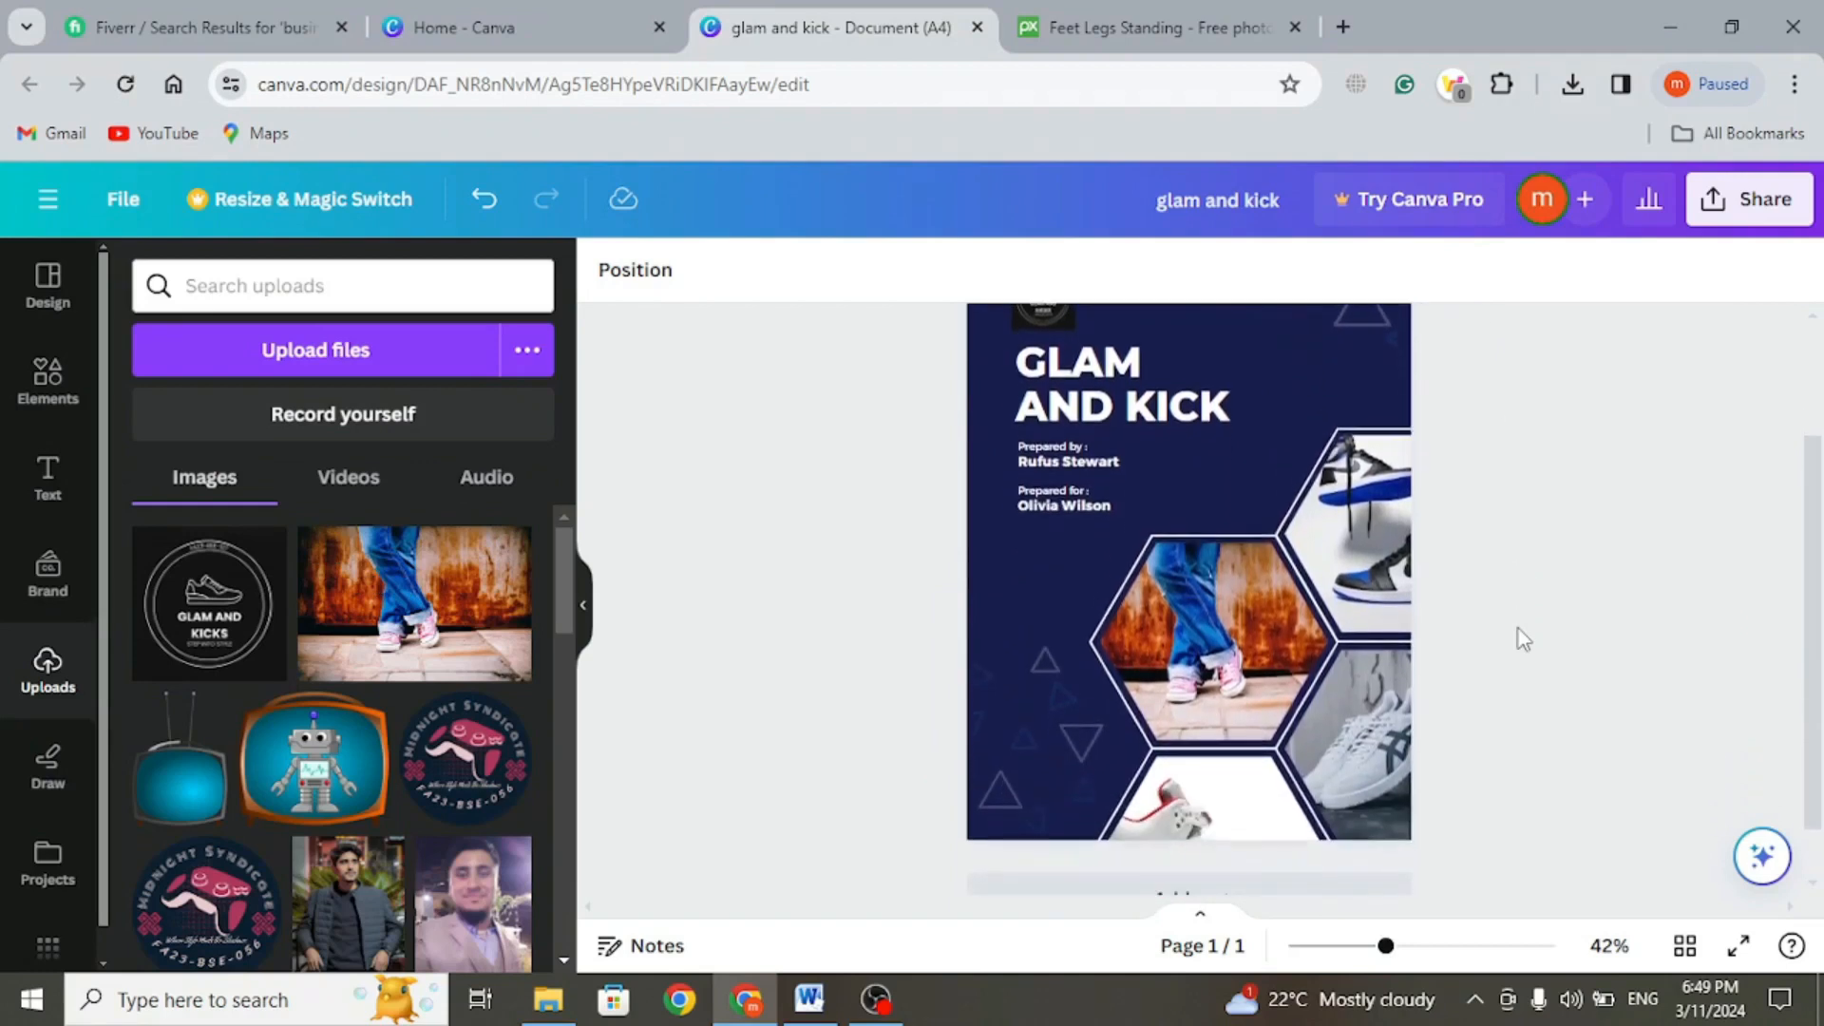
pyautogui.scroll(-1, 1523, 639)
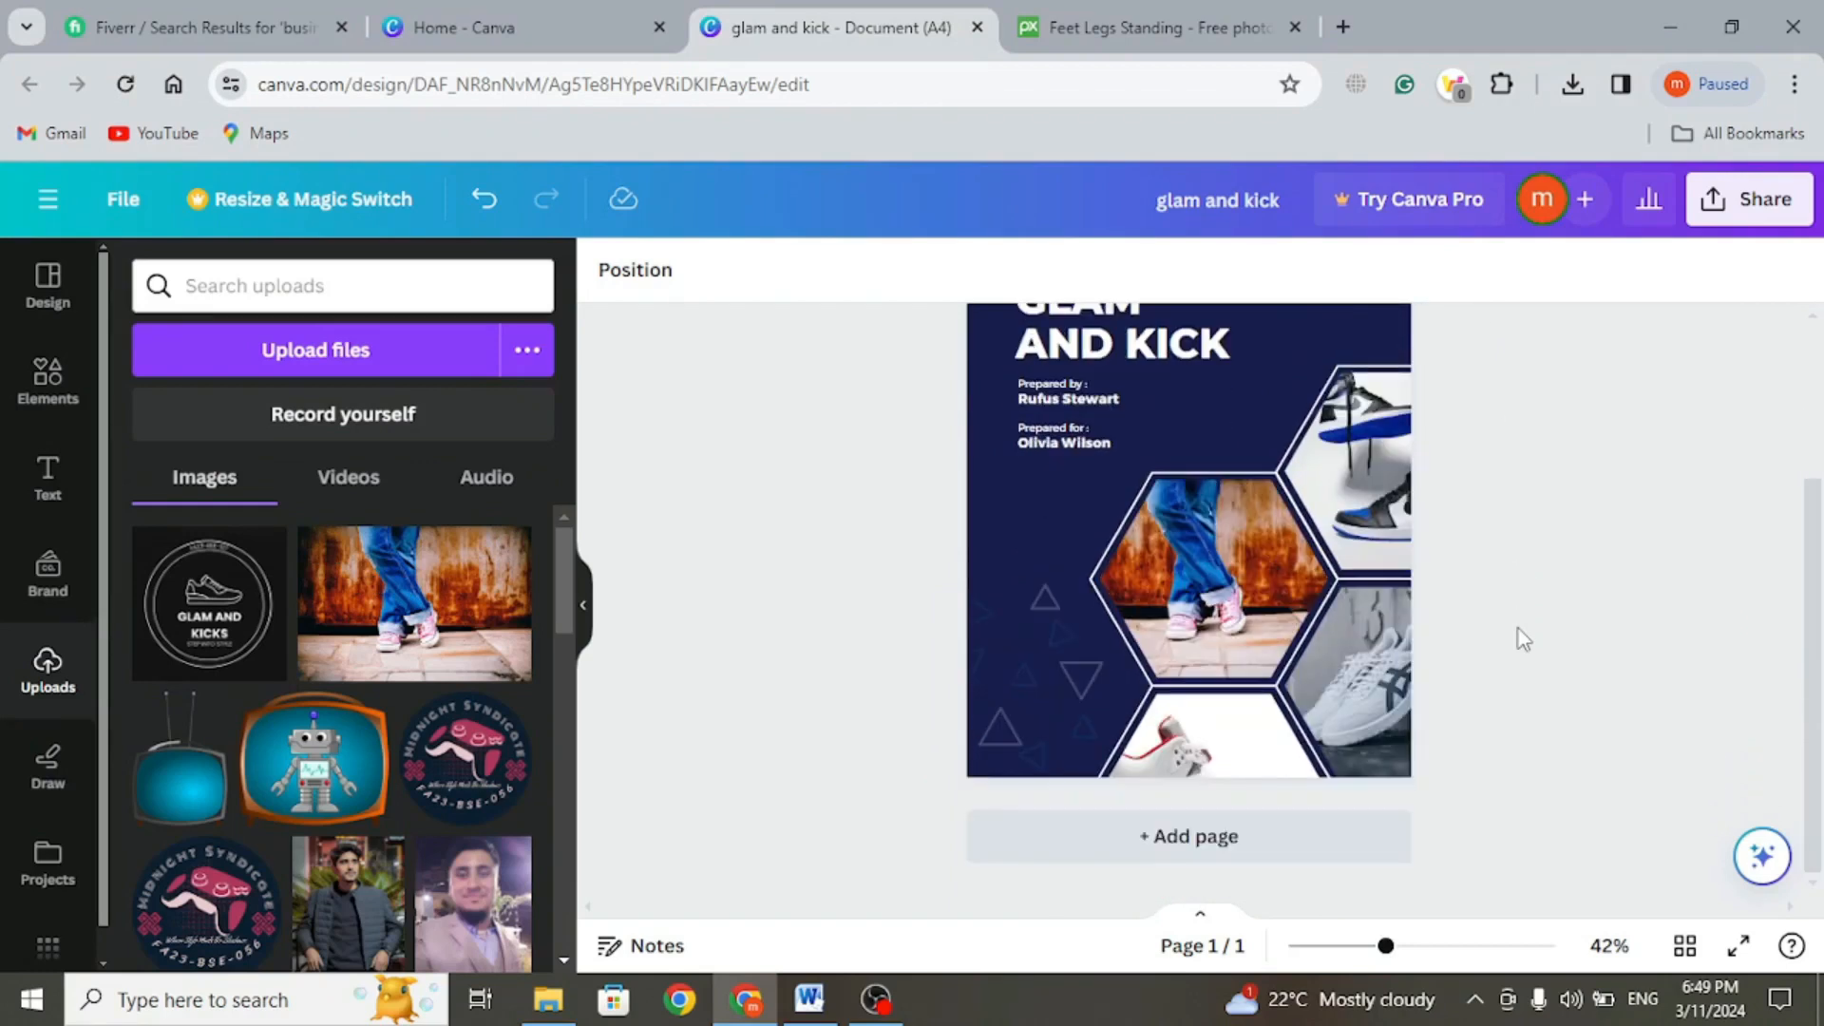
pyautogui.scroll(3, 1523, 639)
pyautogui.scroll(-3, 1523, 639)
pyautogui.scroll(3, 1522, 639)
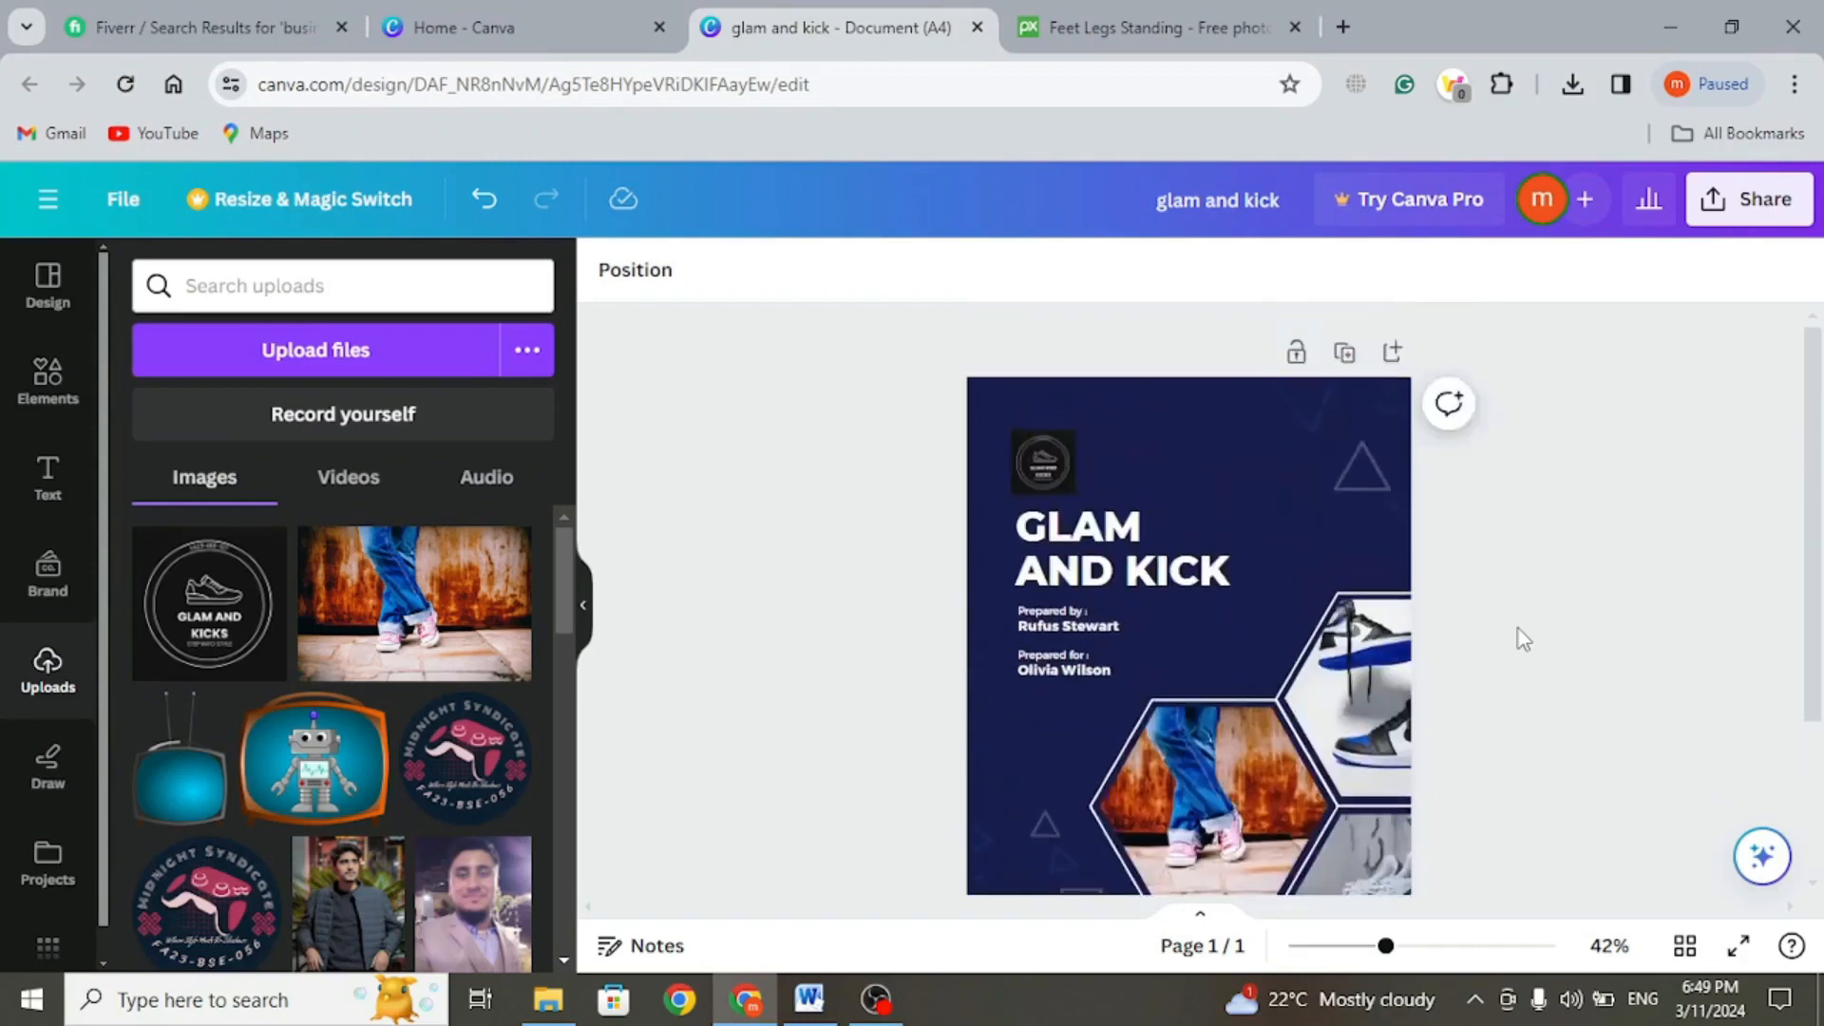
pyautogui.scroll(-3, 1523, 639)
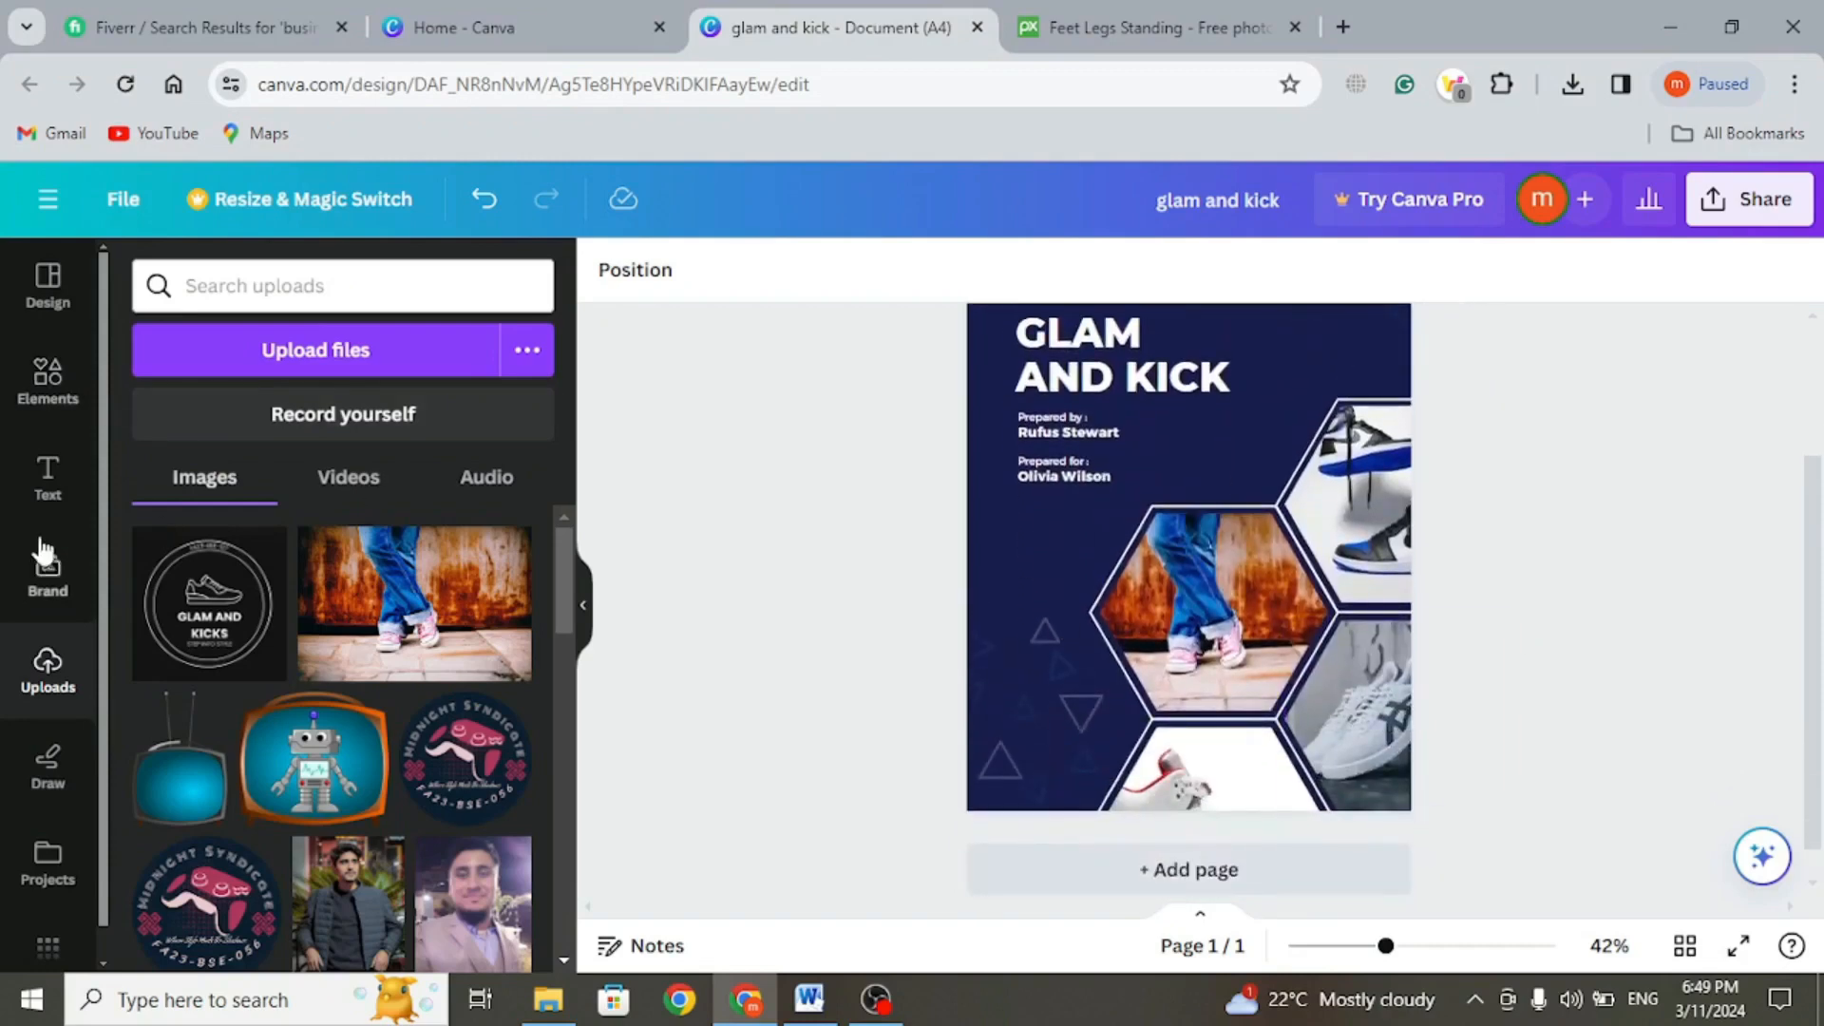
# - Browse the design templates similar to the Blue Modern Business Proposal Cover
pyautogui.click(48, 285)
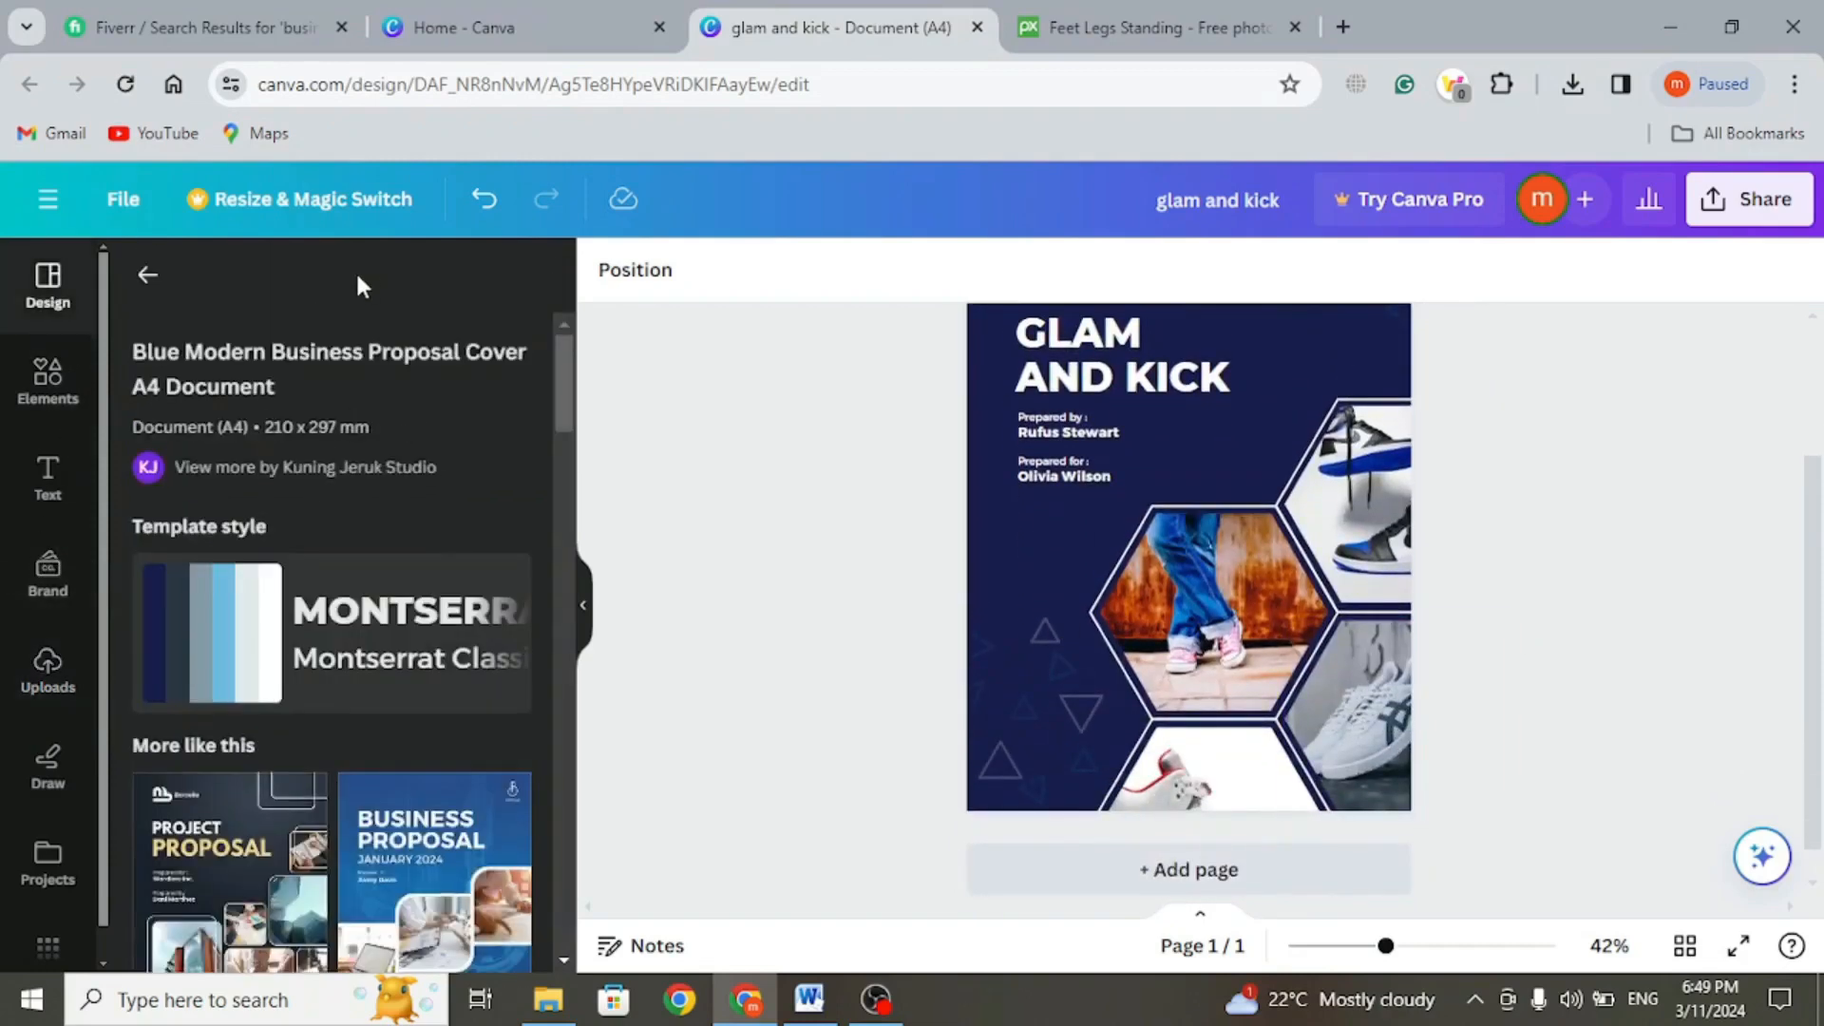
pyautogui.scroll(-10, 504, 766)
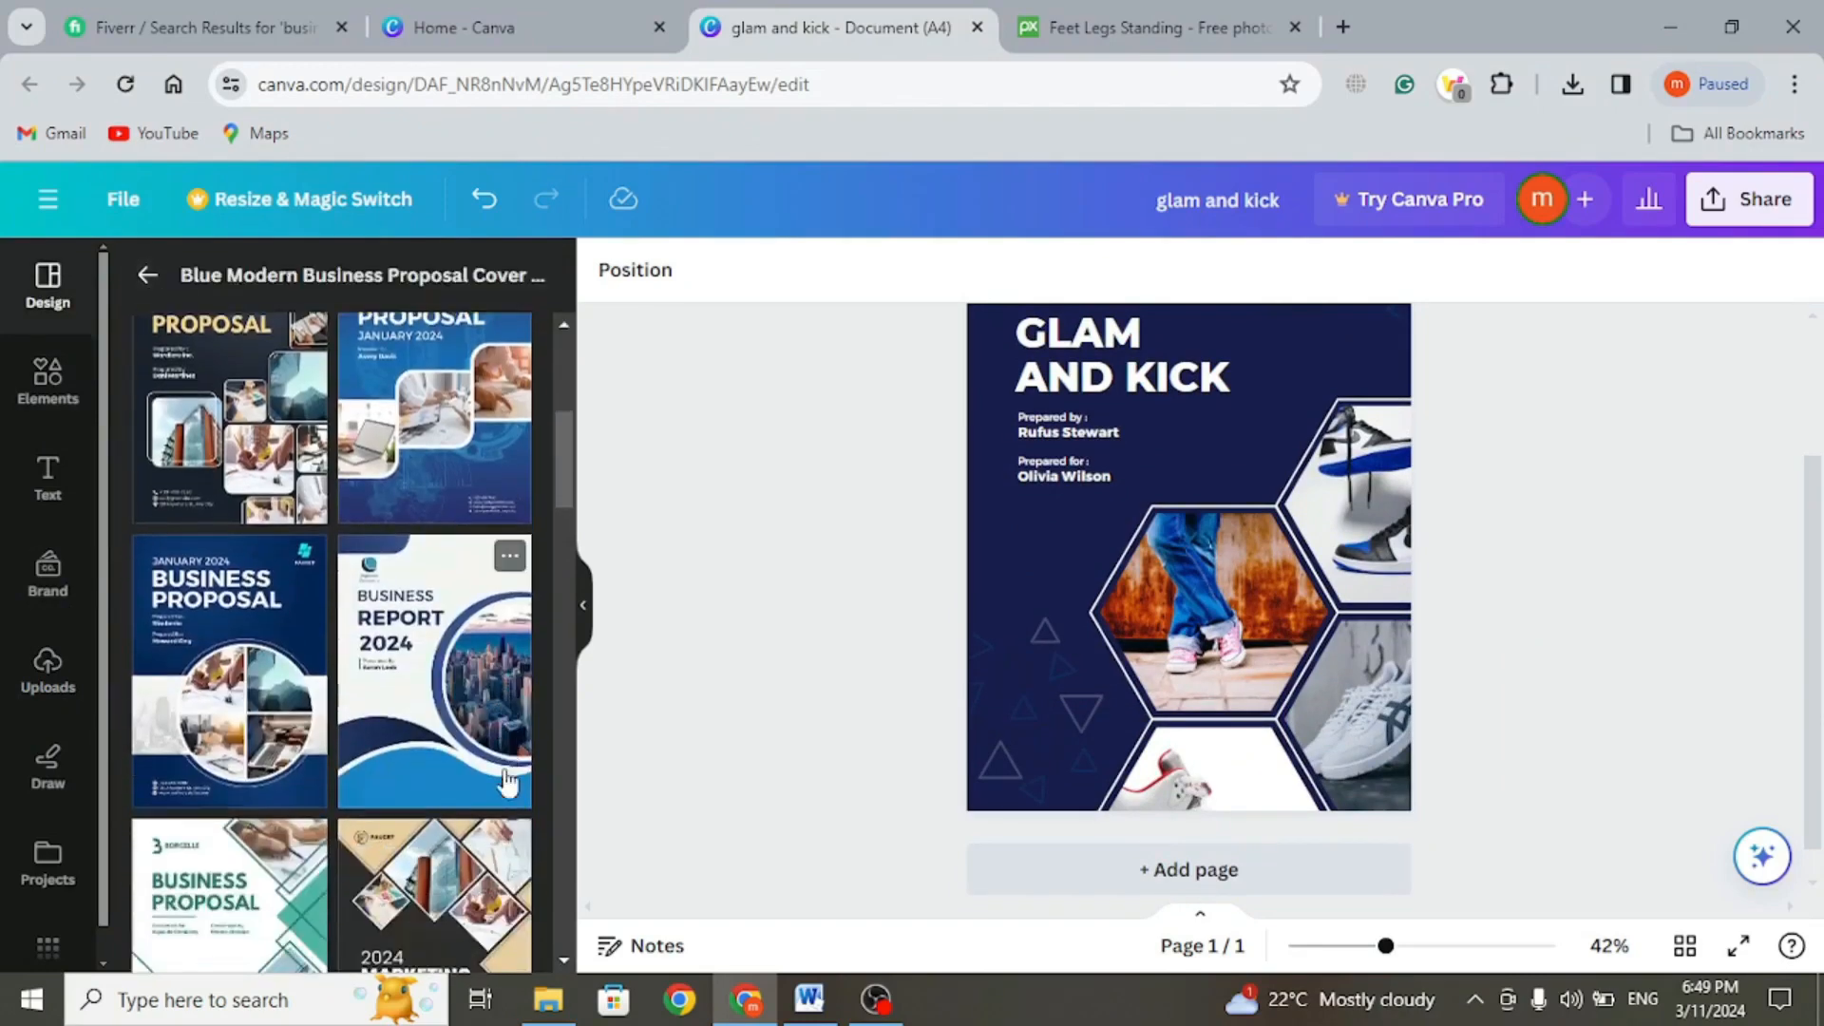
pyautogui.scroll(-10, 505, 781)
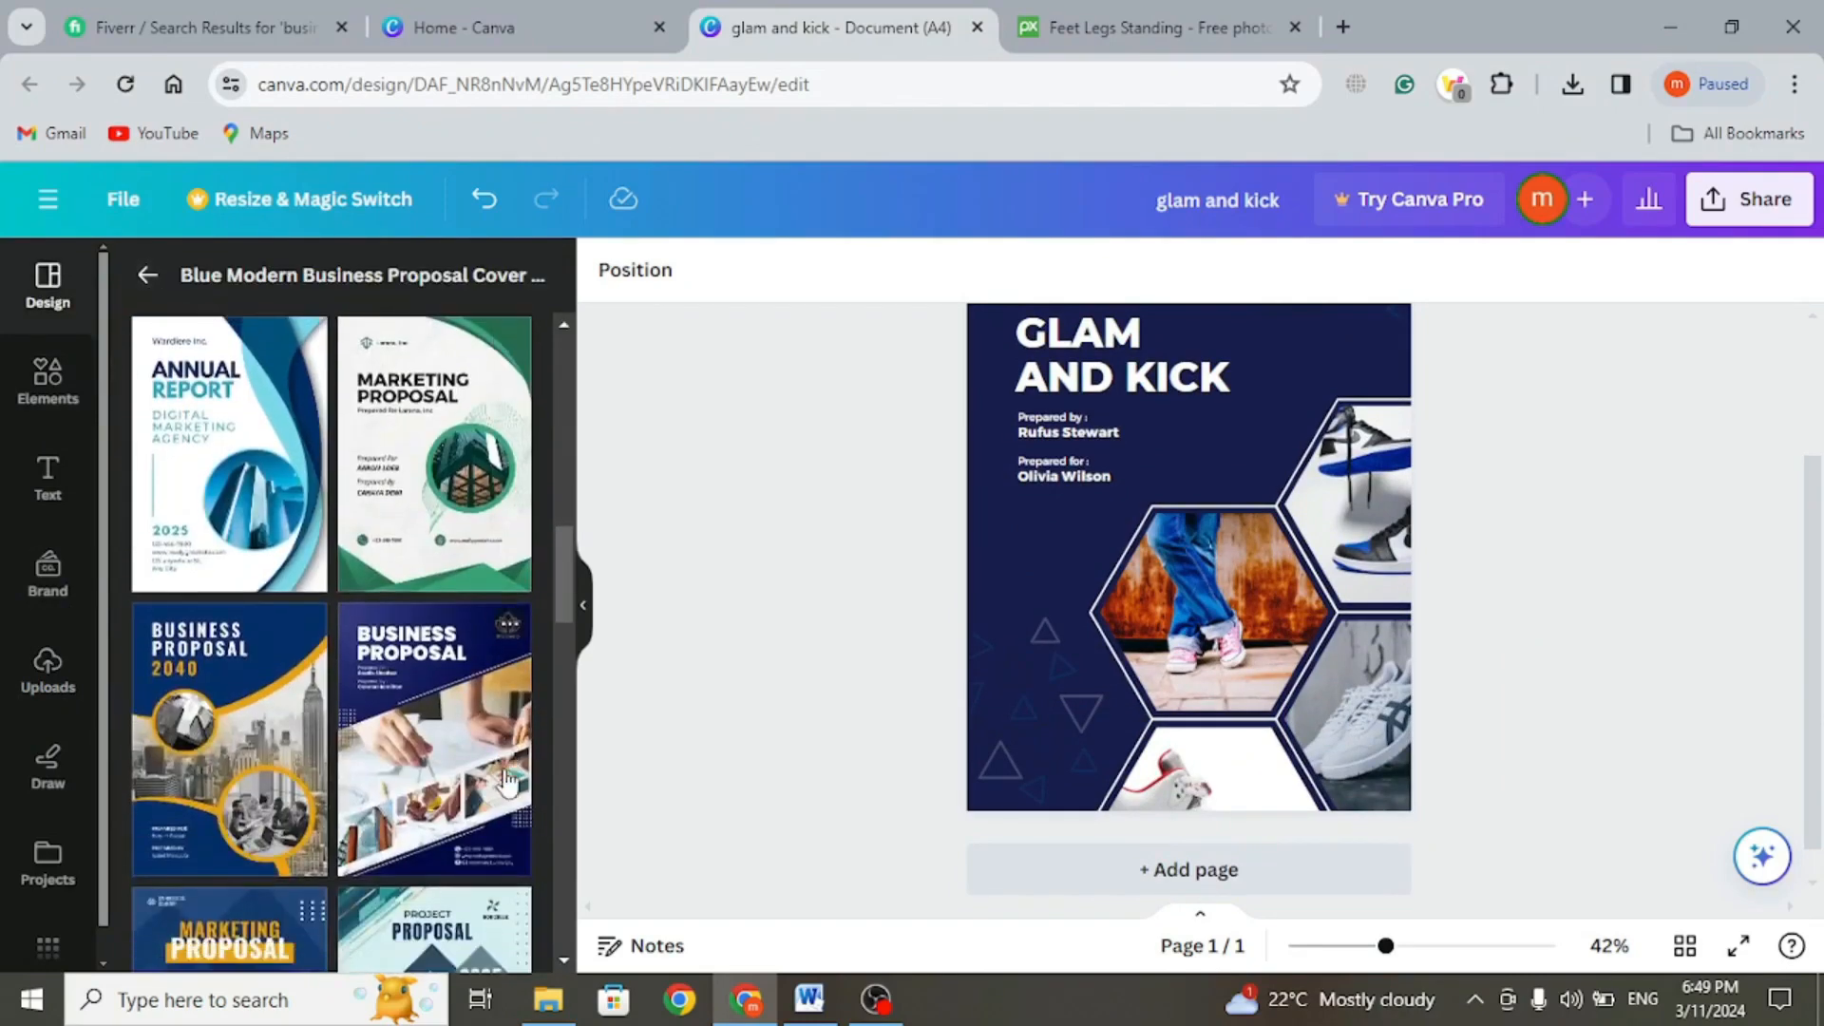
pyautogui.scroll(-10, 508, 781)
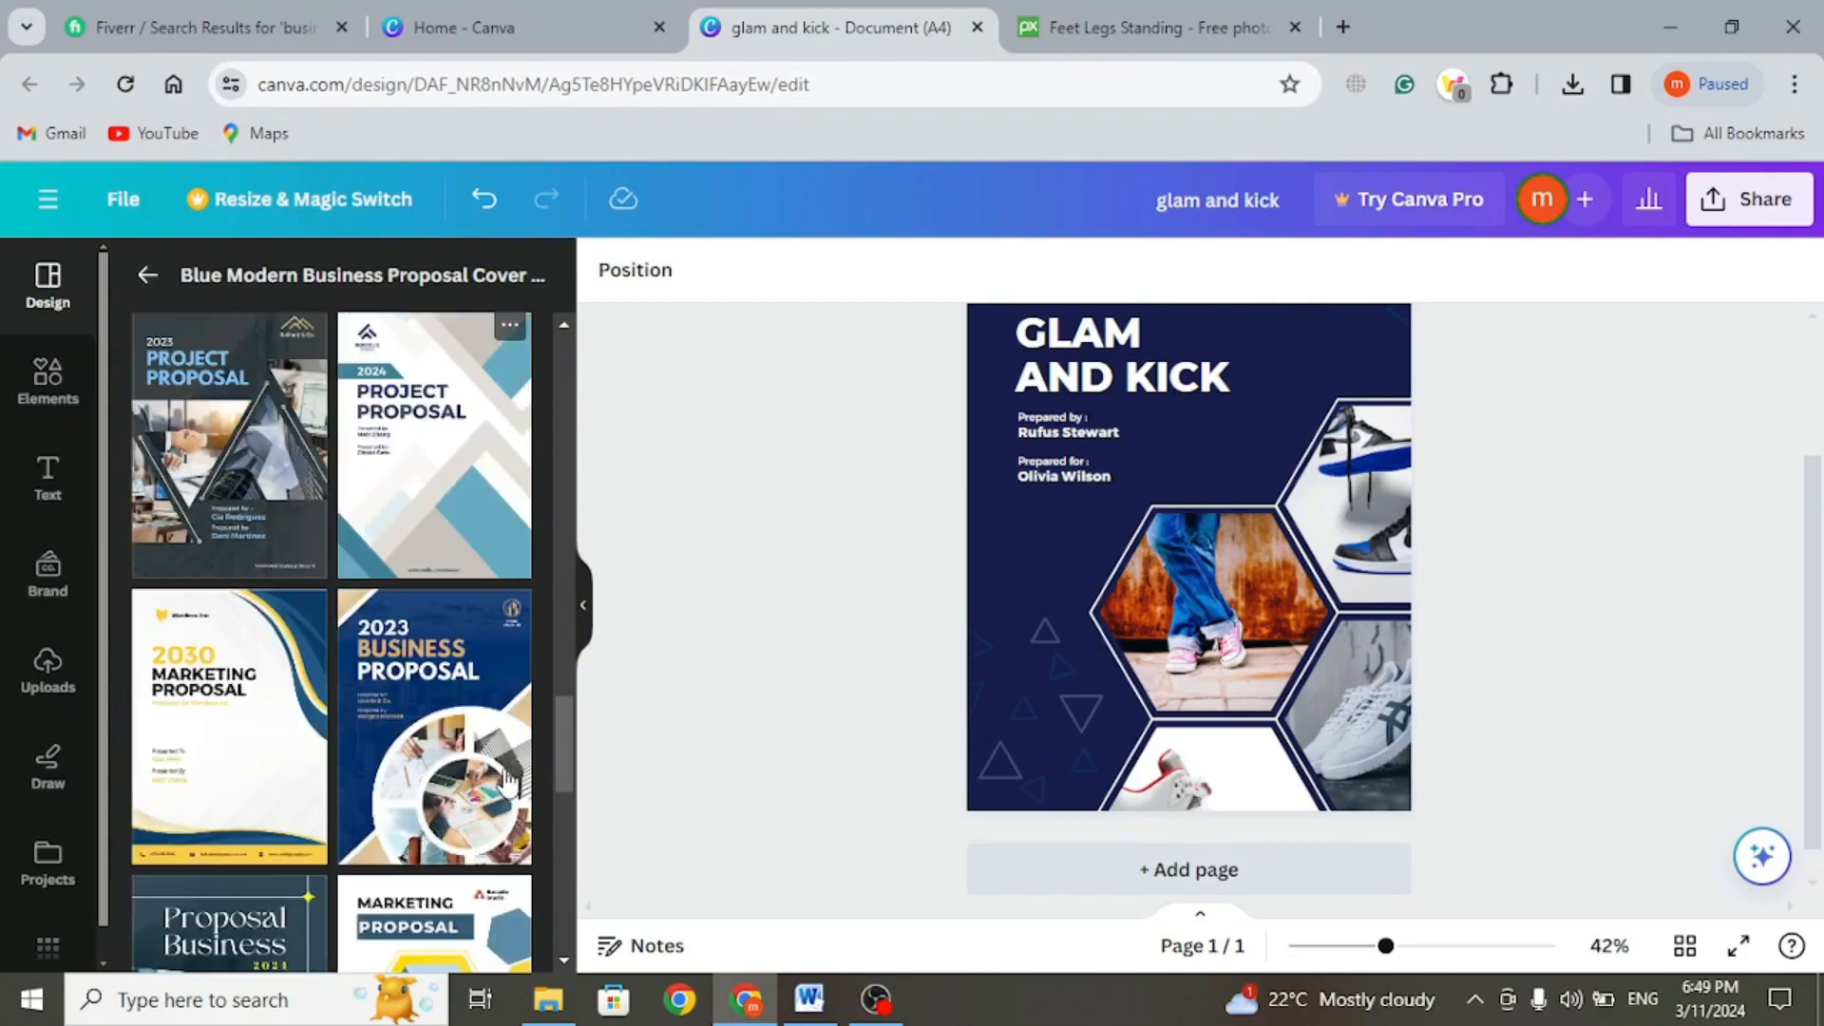
pyautogui.scroll(-10, 508, 781)
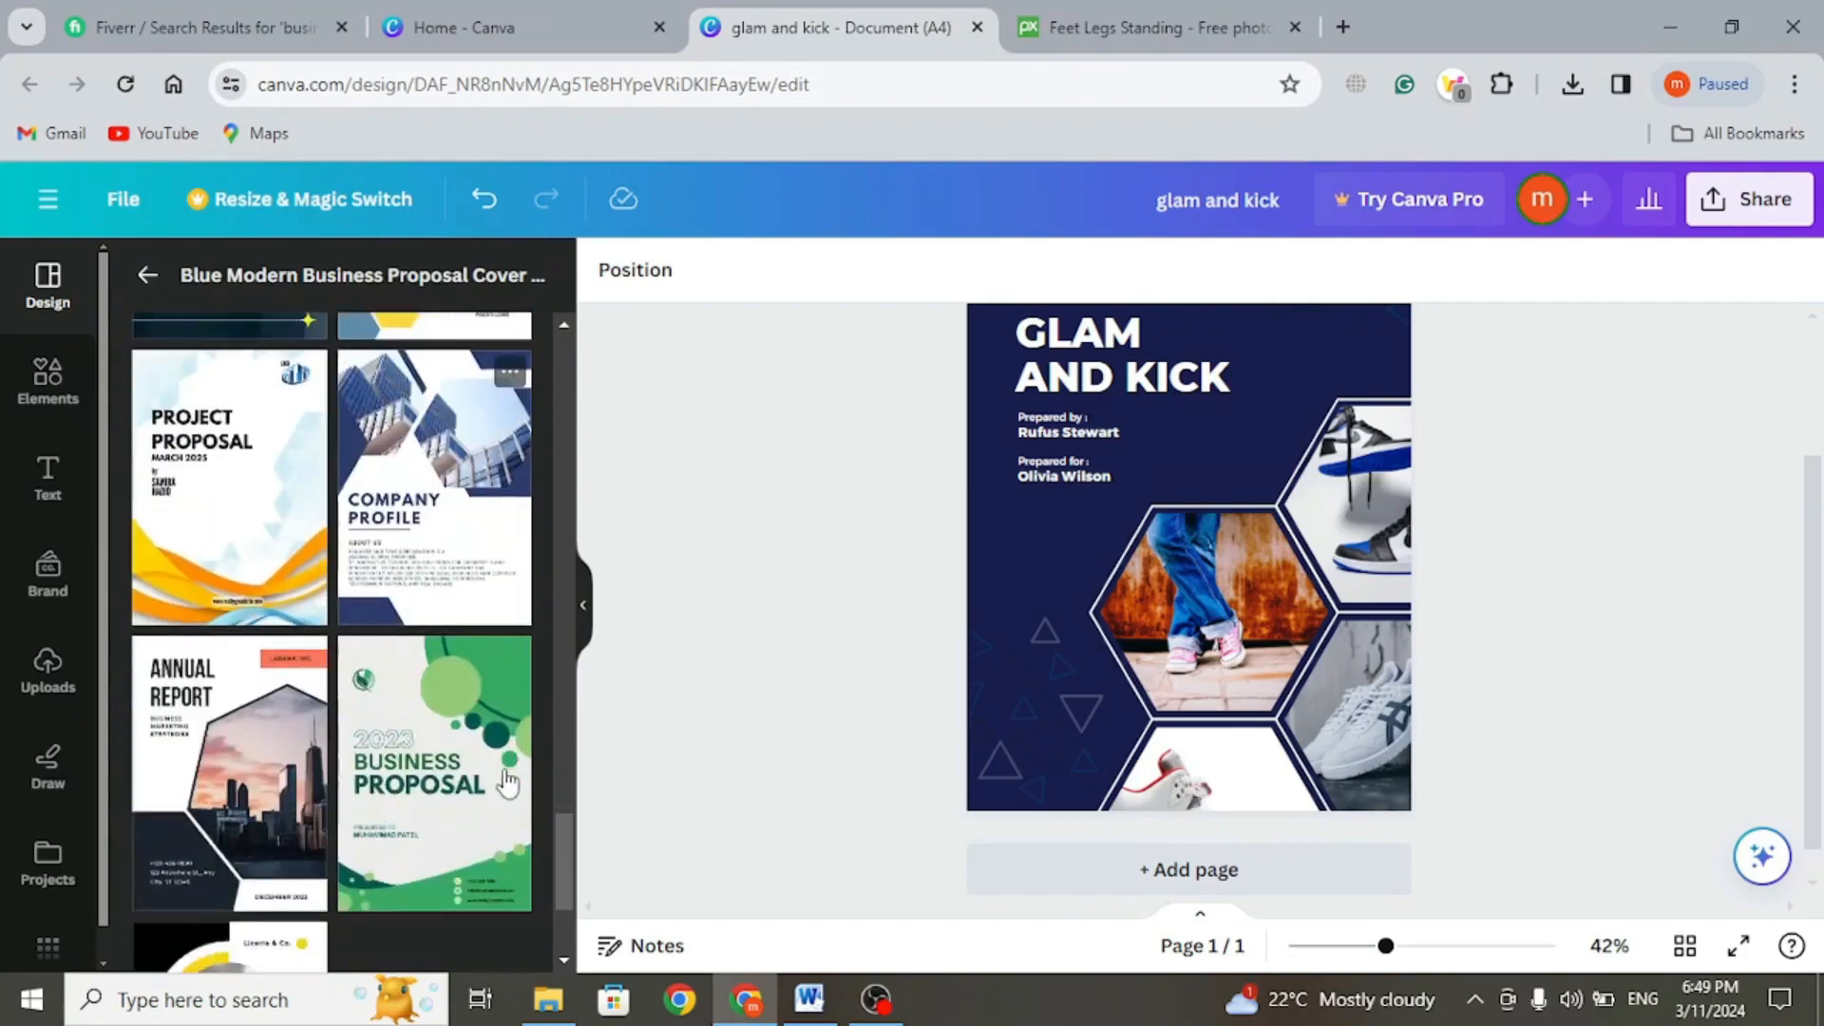
pyautogui.scroll(20, 509, 817)
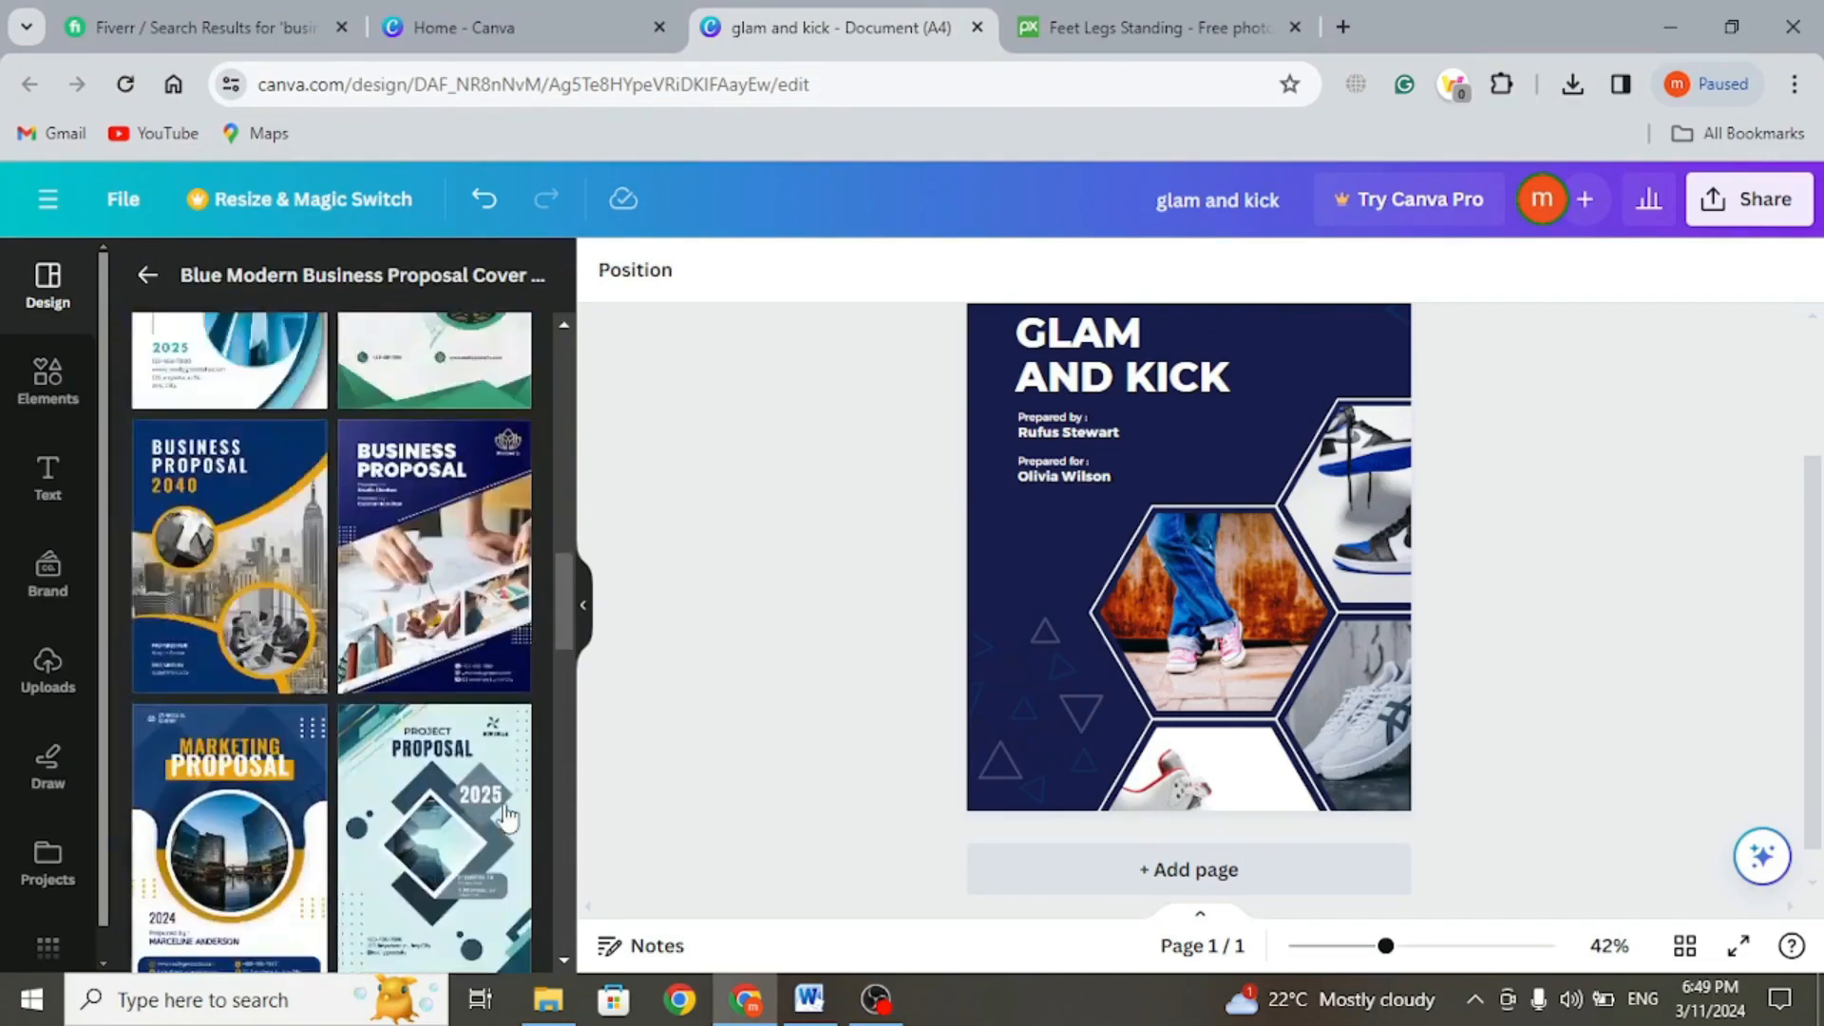
# - Return to the "business" template results and look through them for further page designs
pyautogui.click(147, 277)
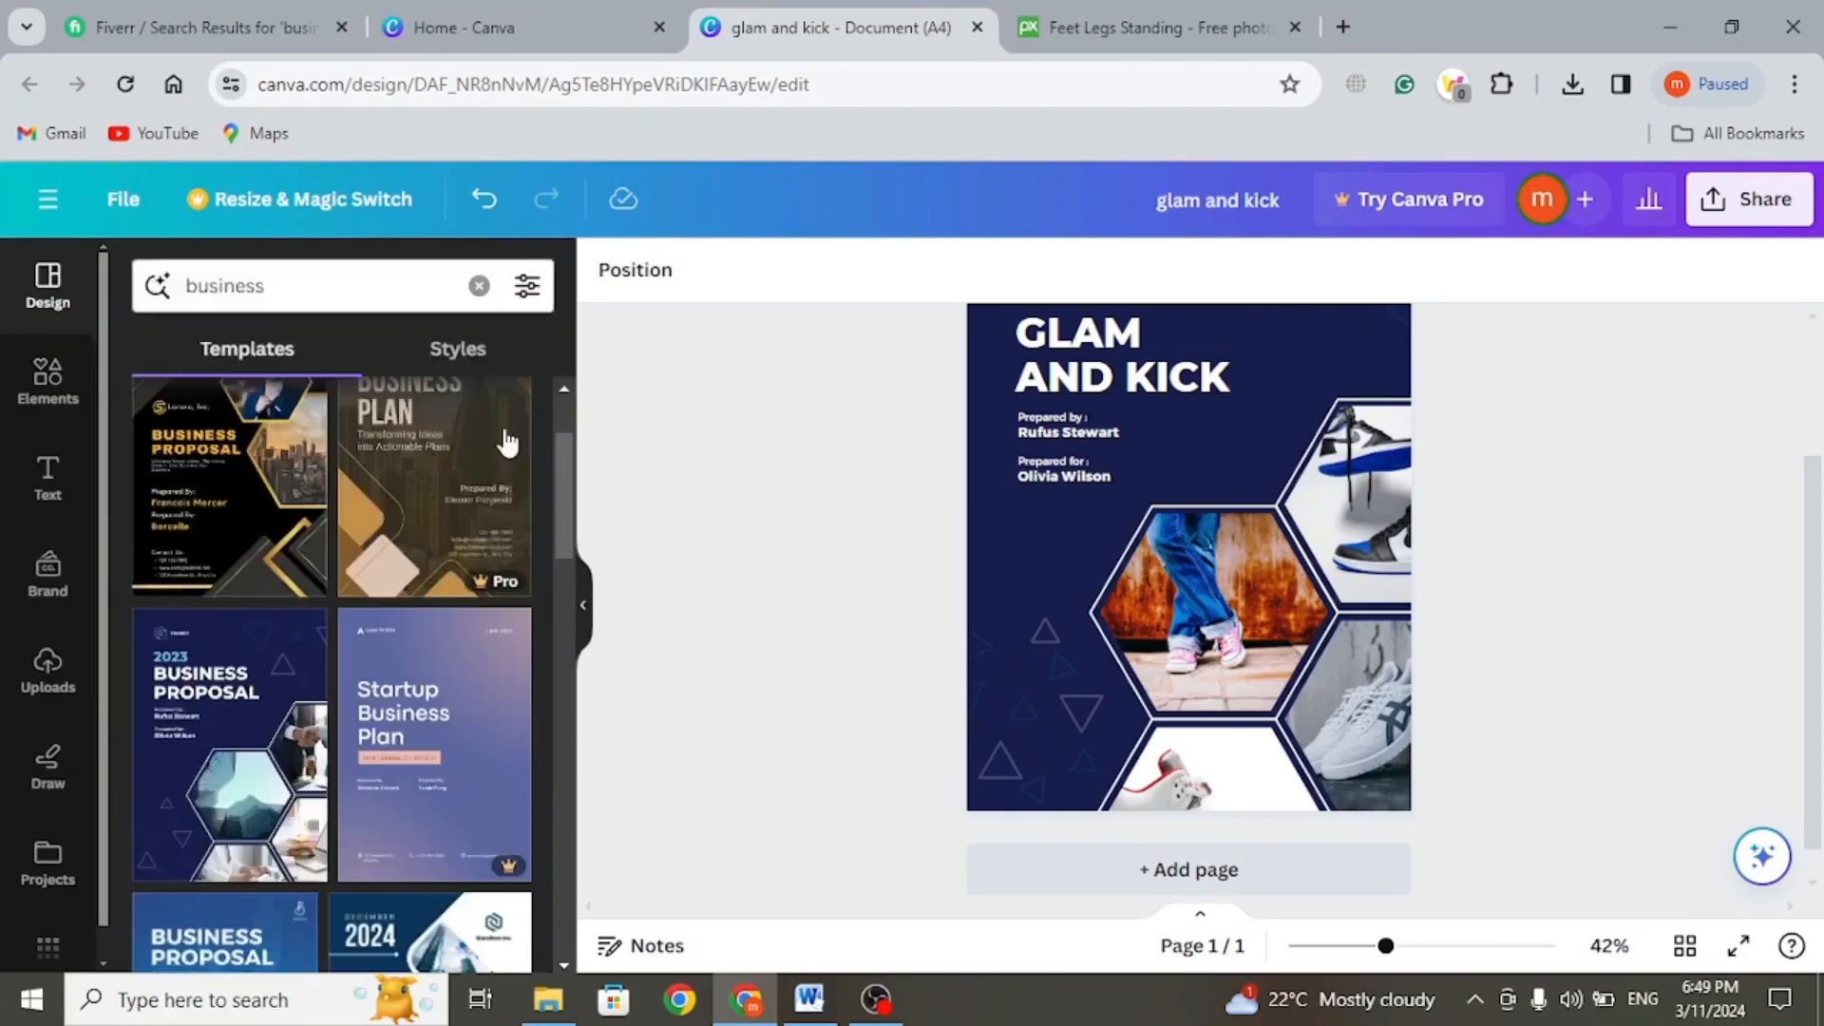
pyautogui.scroll(-10, 468, 630)
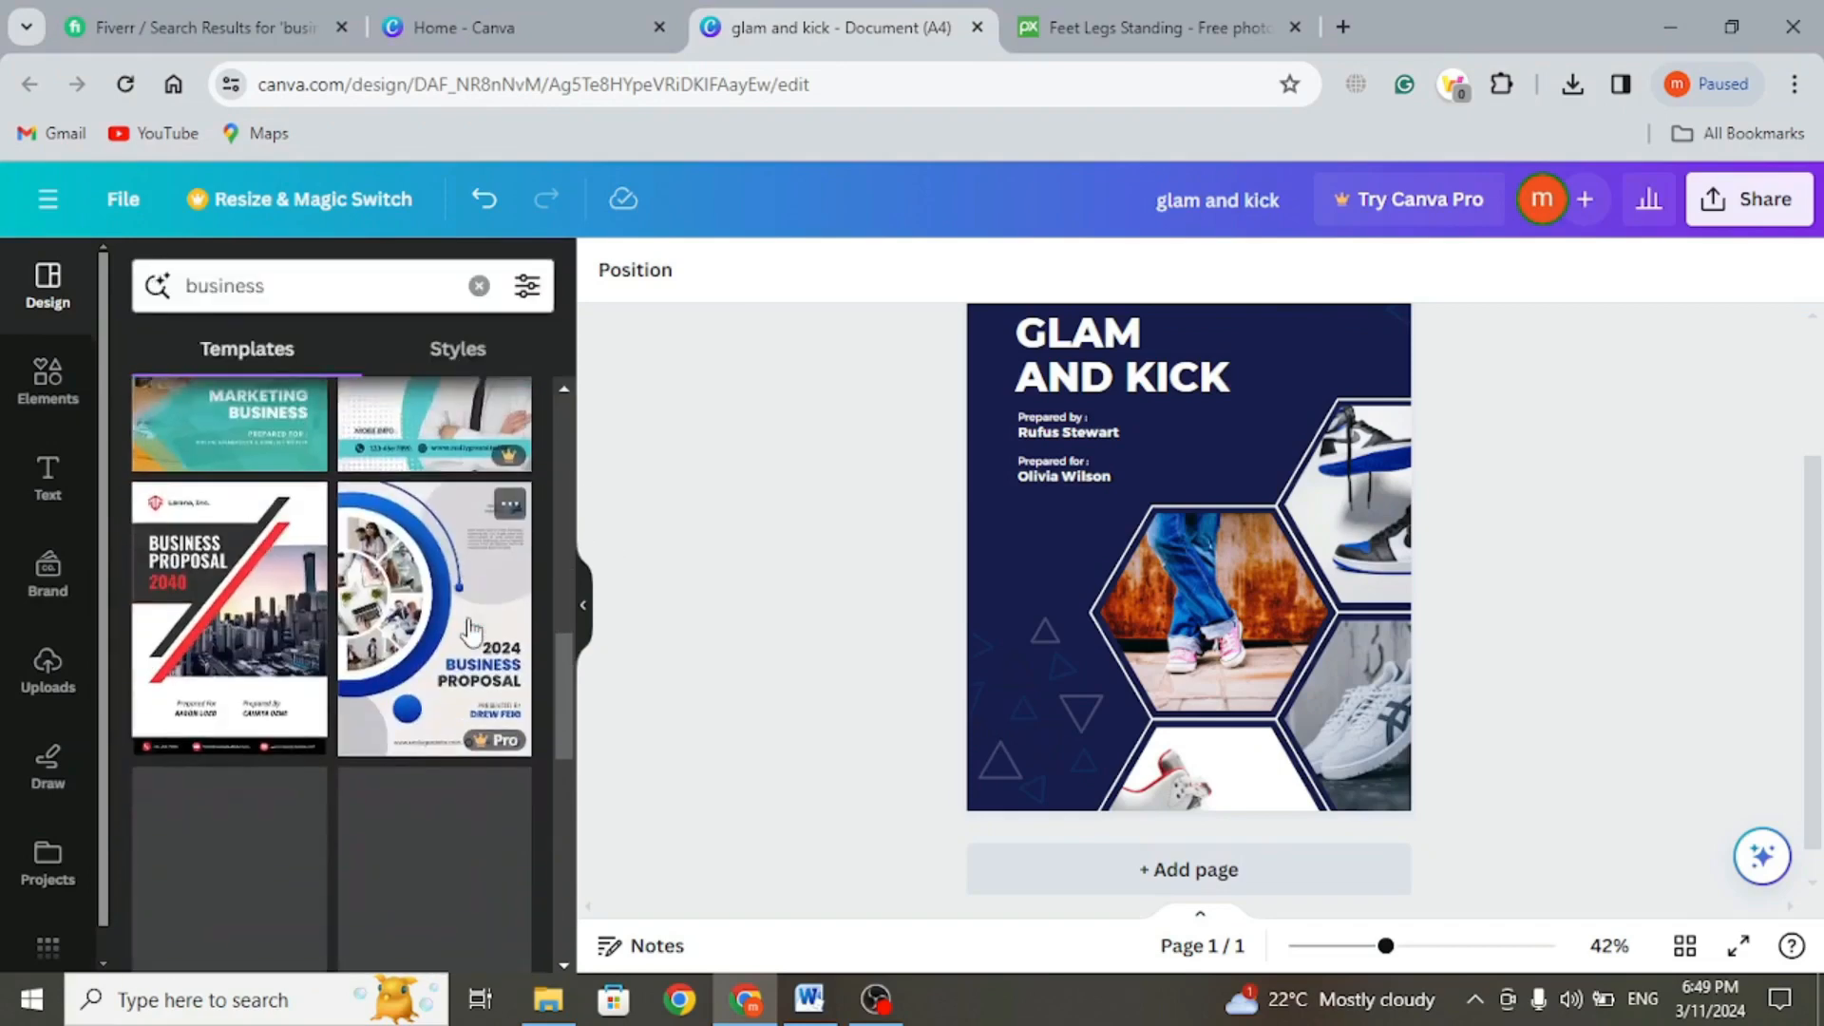
pyautogui.scroll(-3, 435, 819)
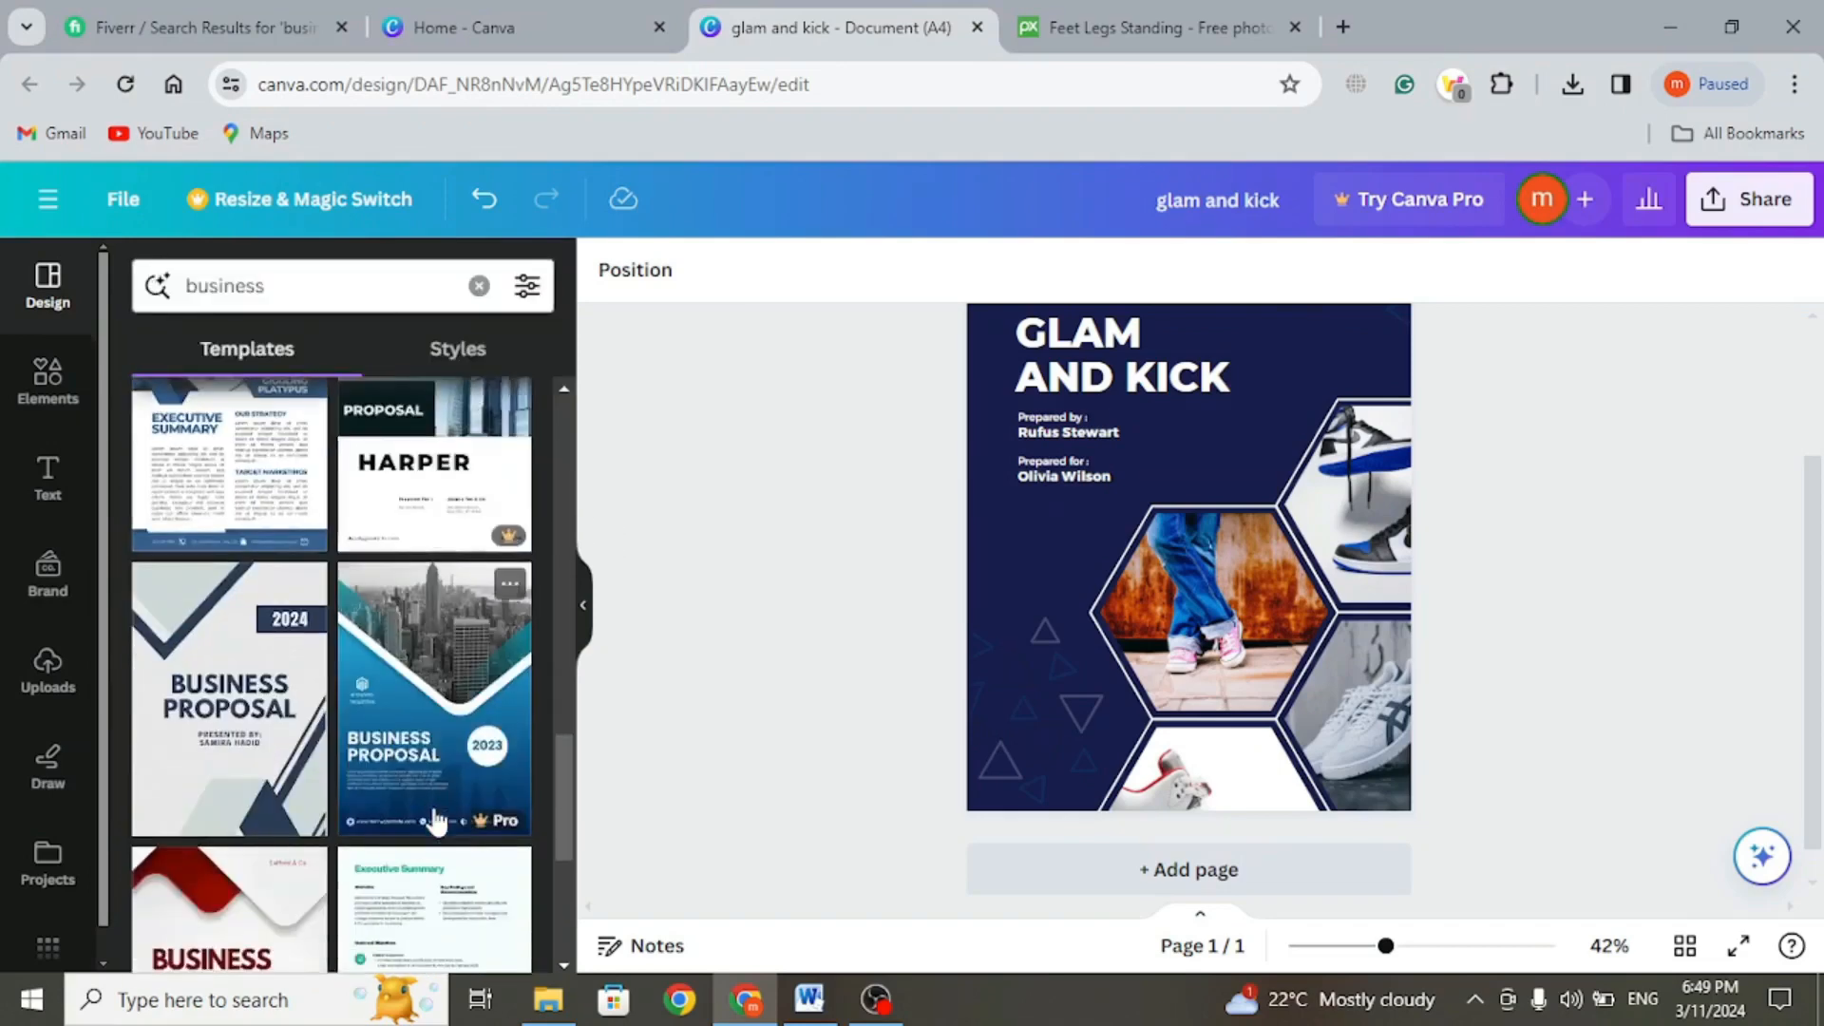
pyautogui.scroll(2, 435, 819)
pyautogui.scroll(-5, 435, 819)
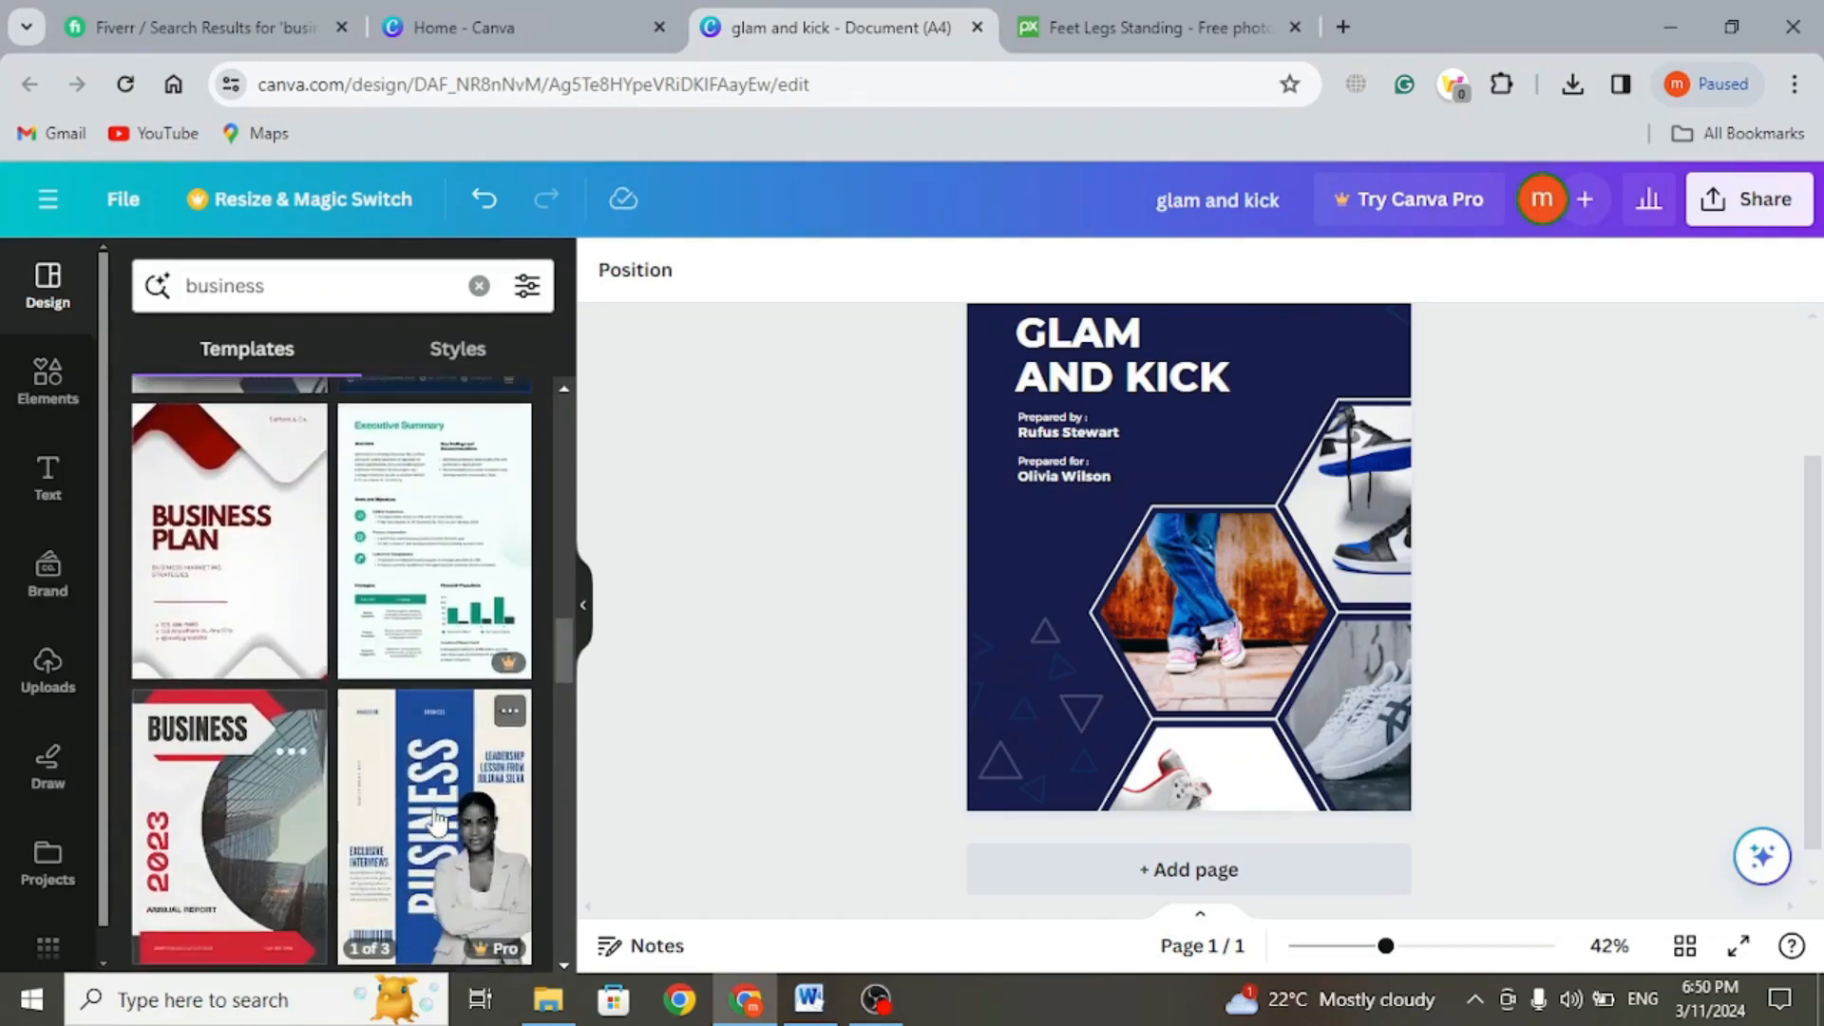
pyautogui.scroll(-4, 435, 819)
pyautogui.scroll(4, 435, 819)
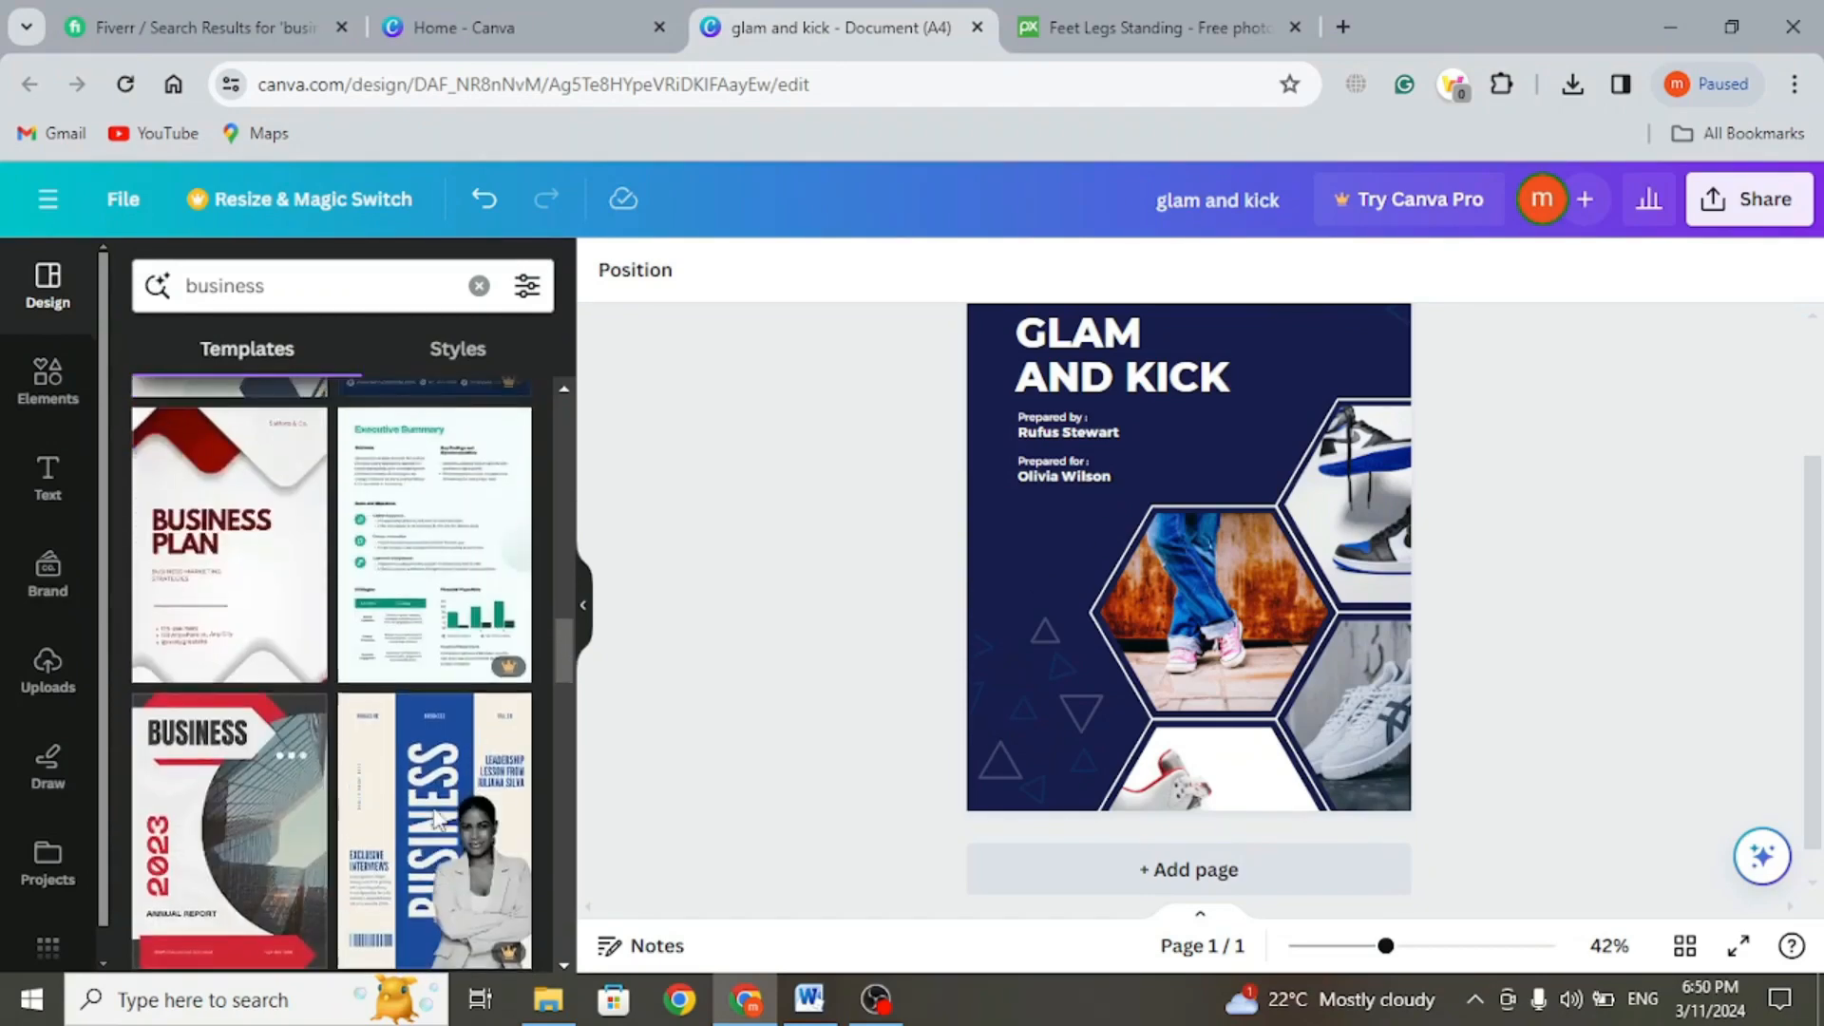
pyautogui.scroll(-5, 435, 819)
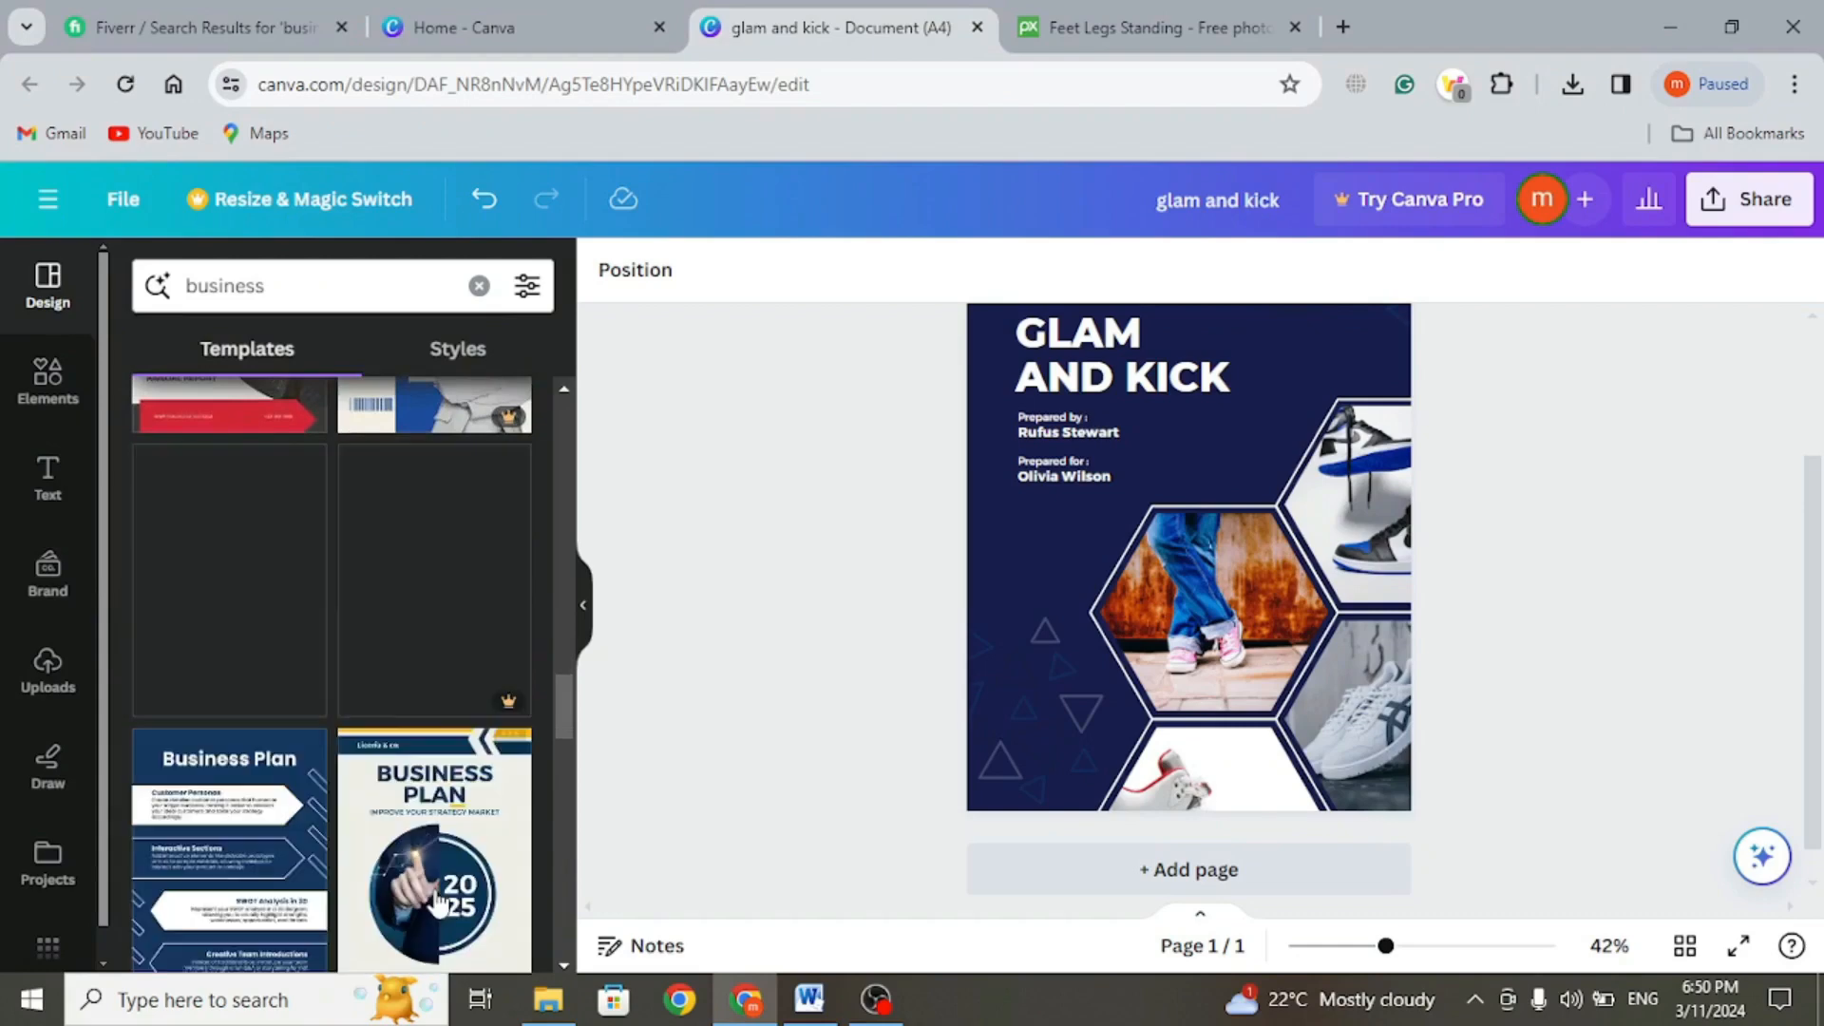
pyautogui.scroll(-10, 419, 819)
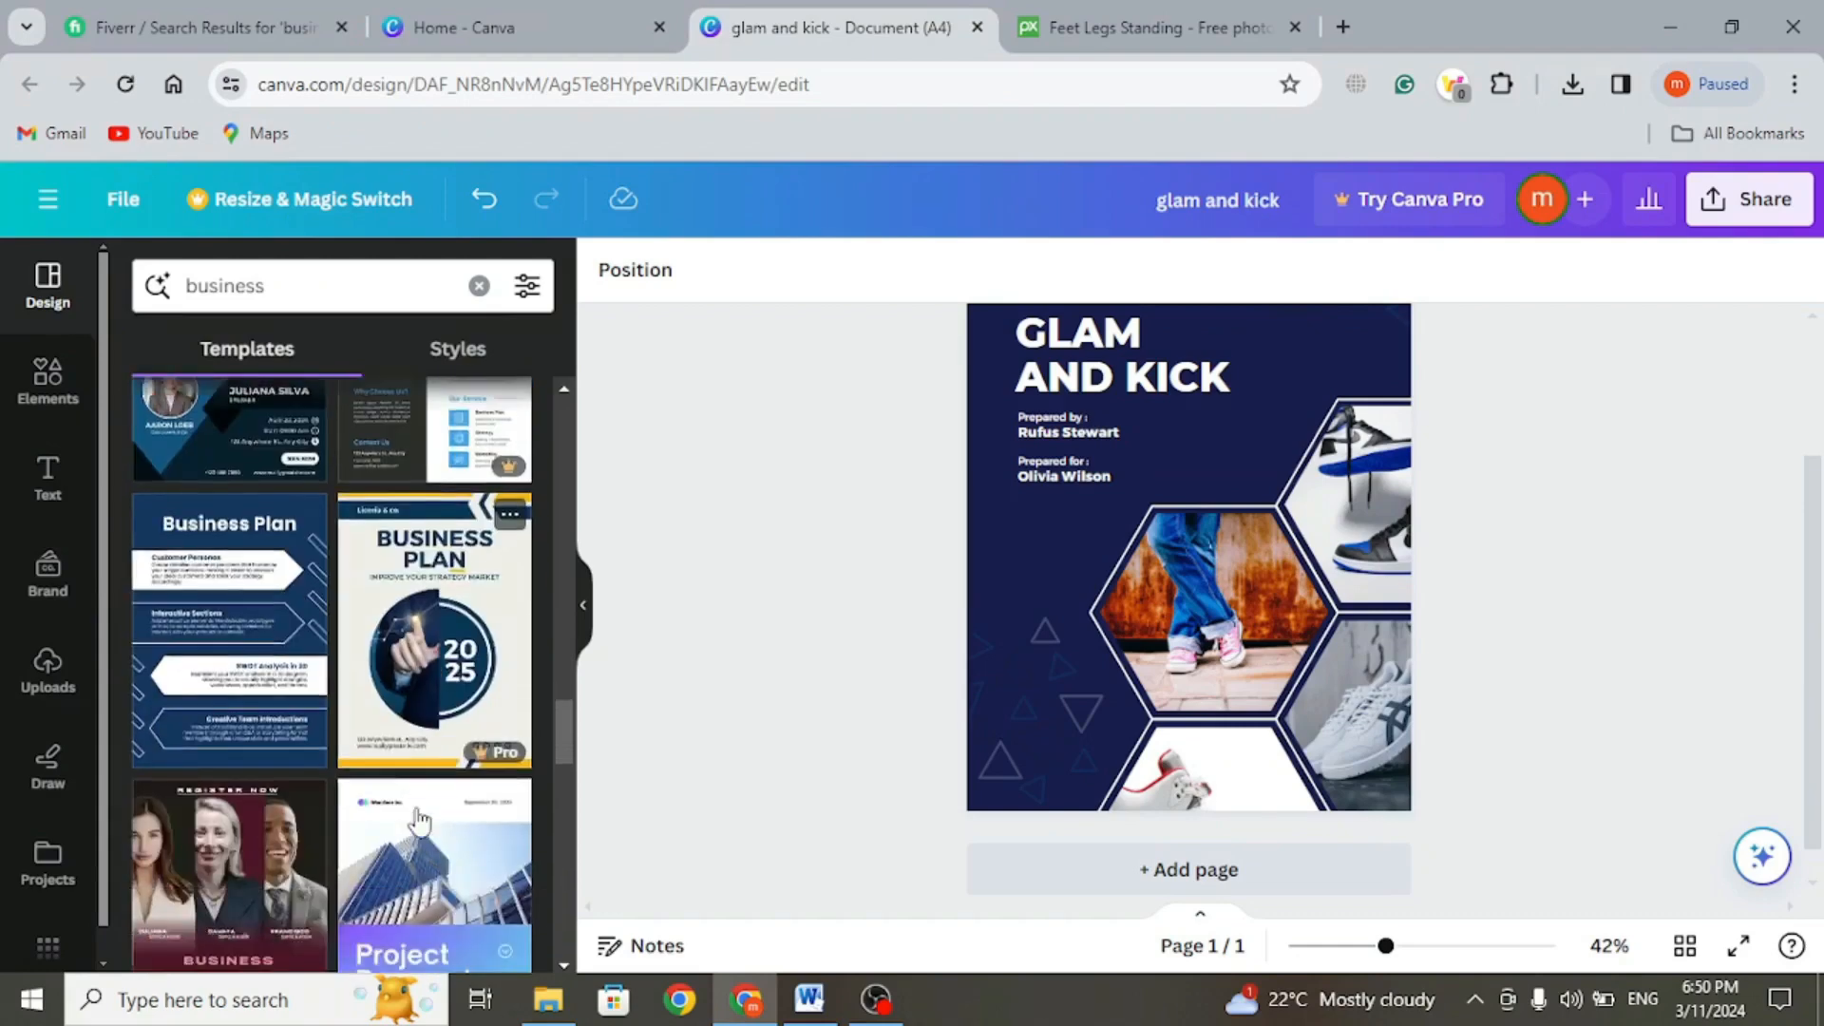
pyautogui.scroll(-3, 418, 819)
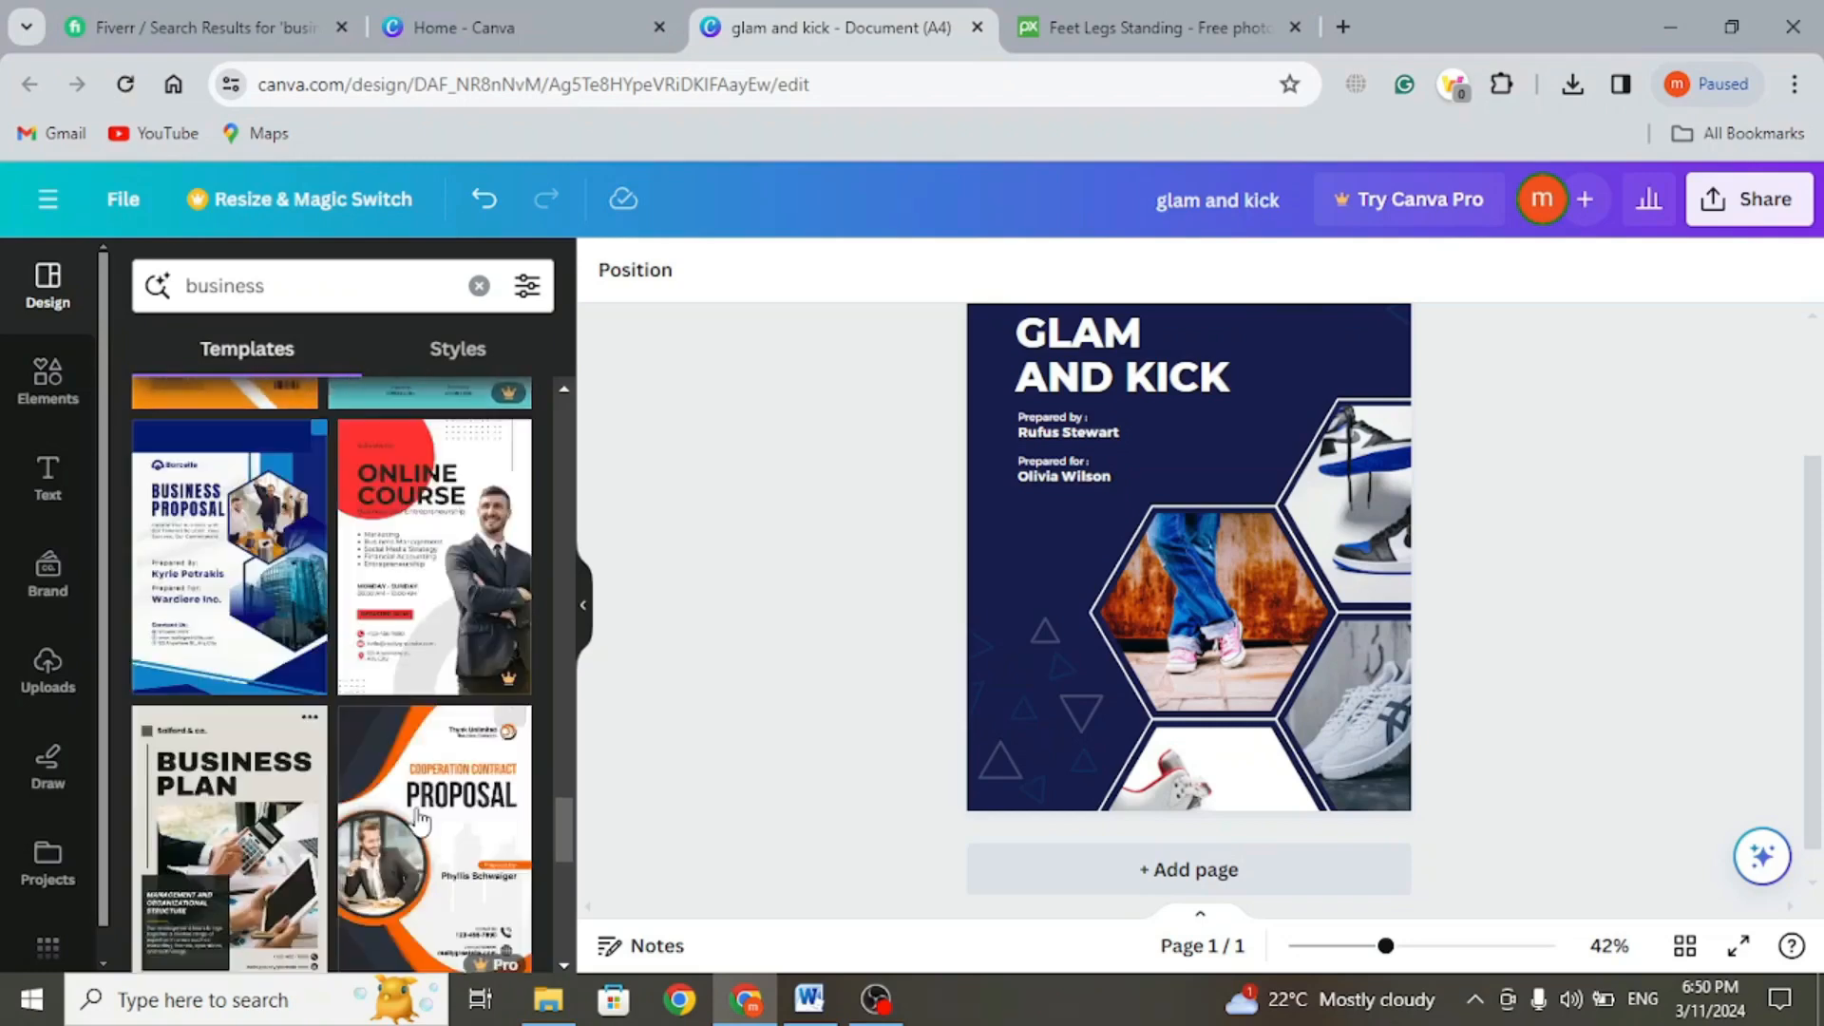
pyautogui.scroll(-5, 418, 819)
pyautogui.scroll(-5, 416, 814)
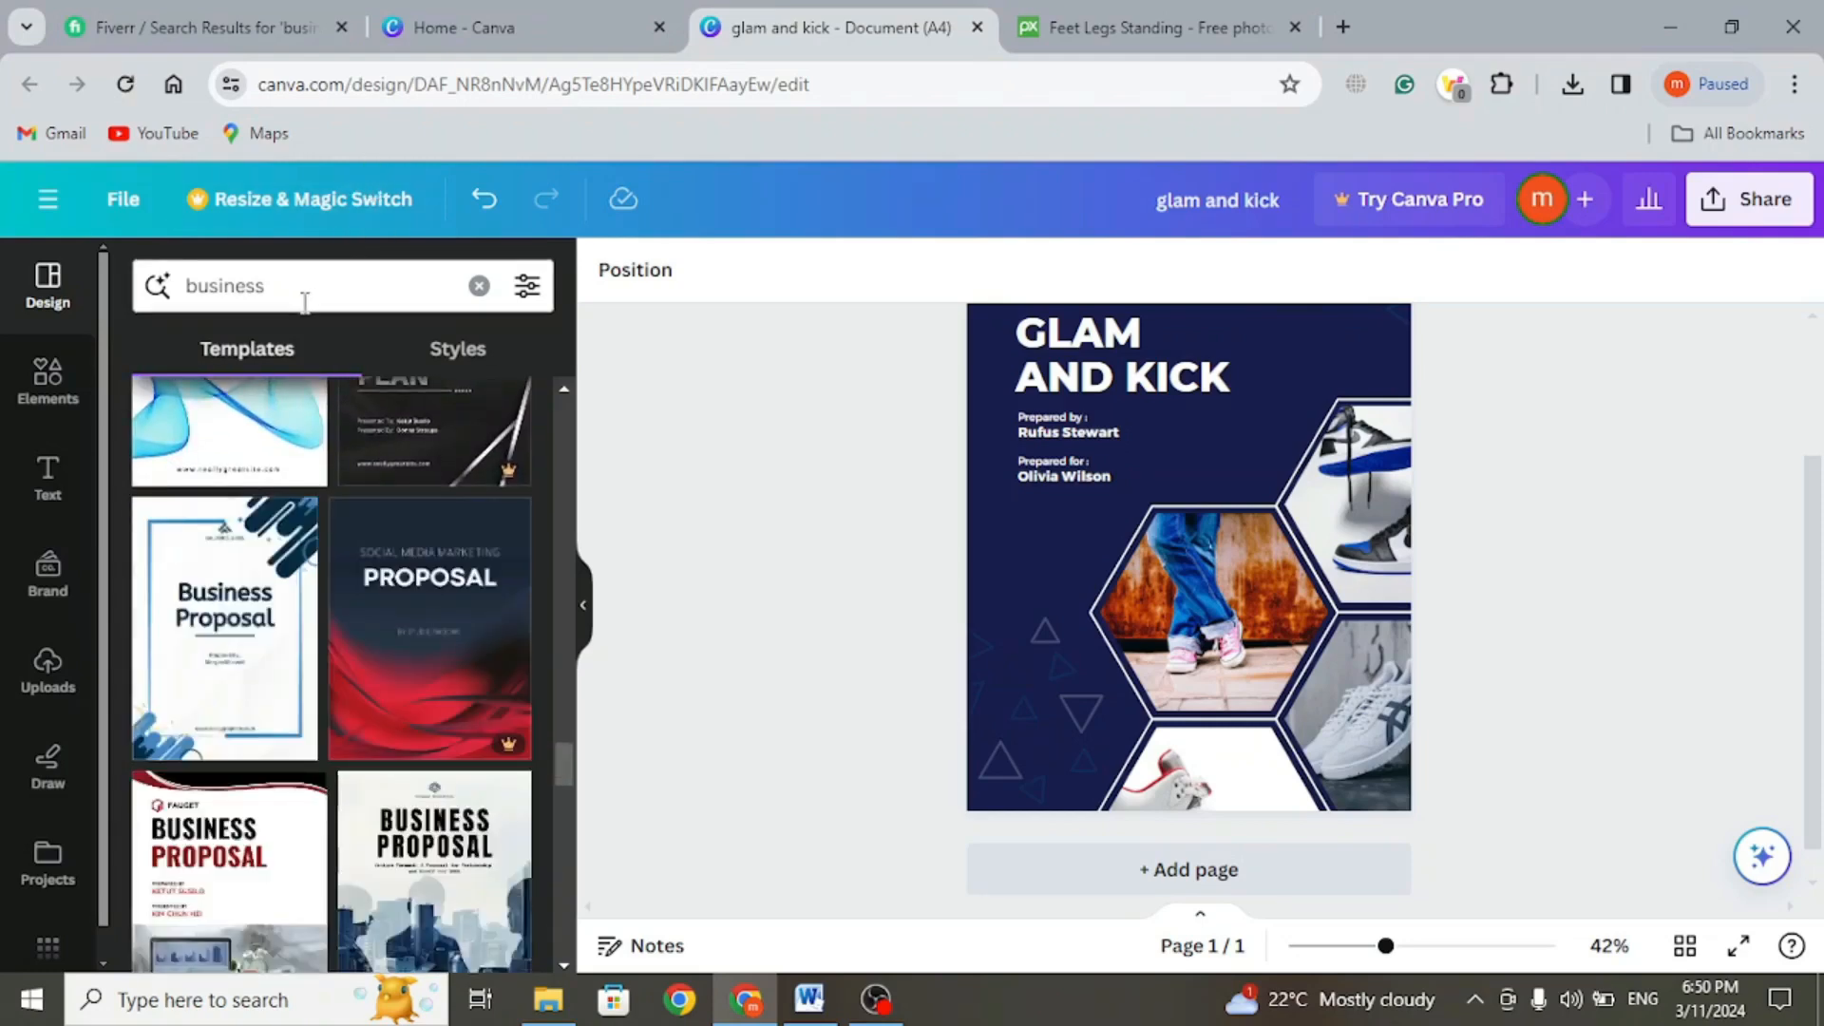
# - Search the design templates for the suggested term "Business Plans"
pyautogui.moveTo(305, 302); pyautogui.dragTo(176, 302)
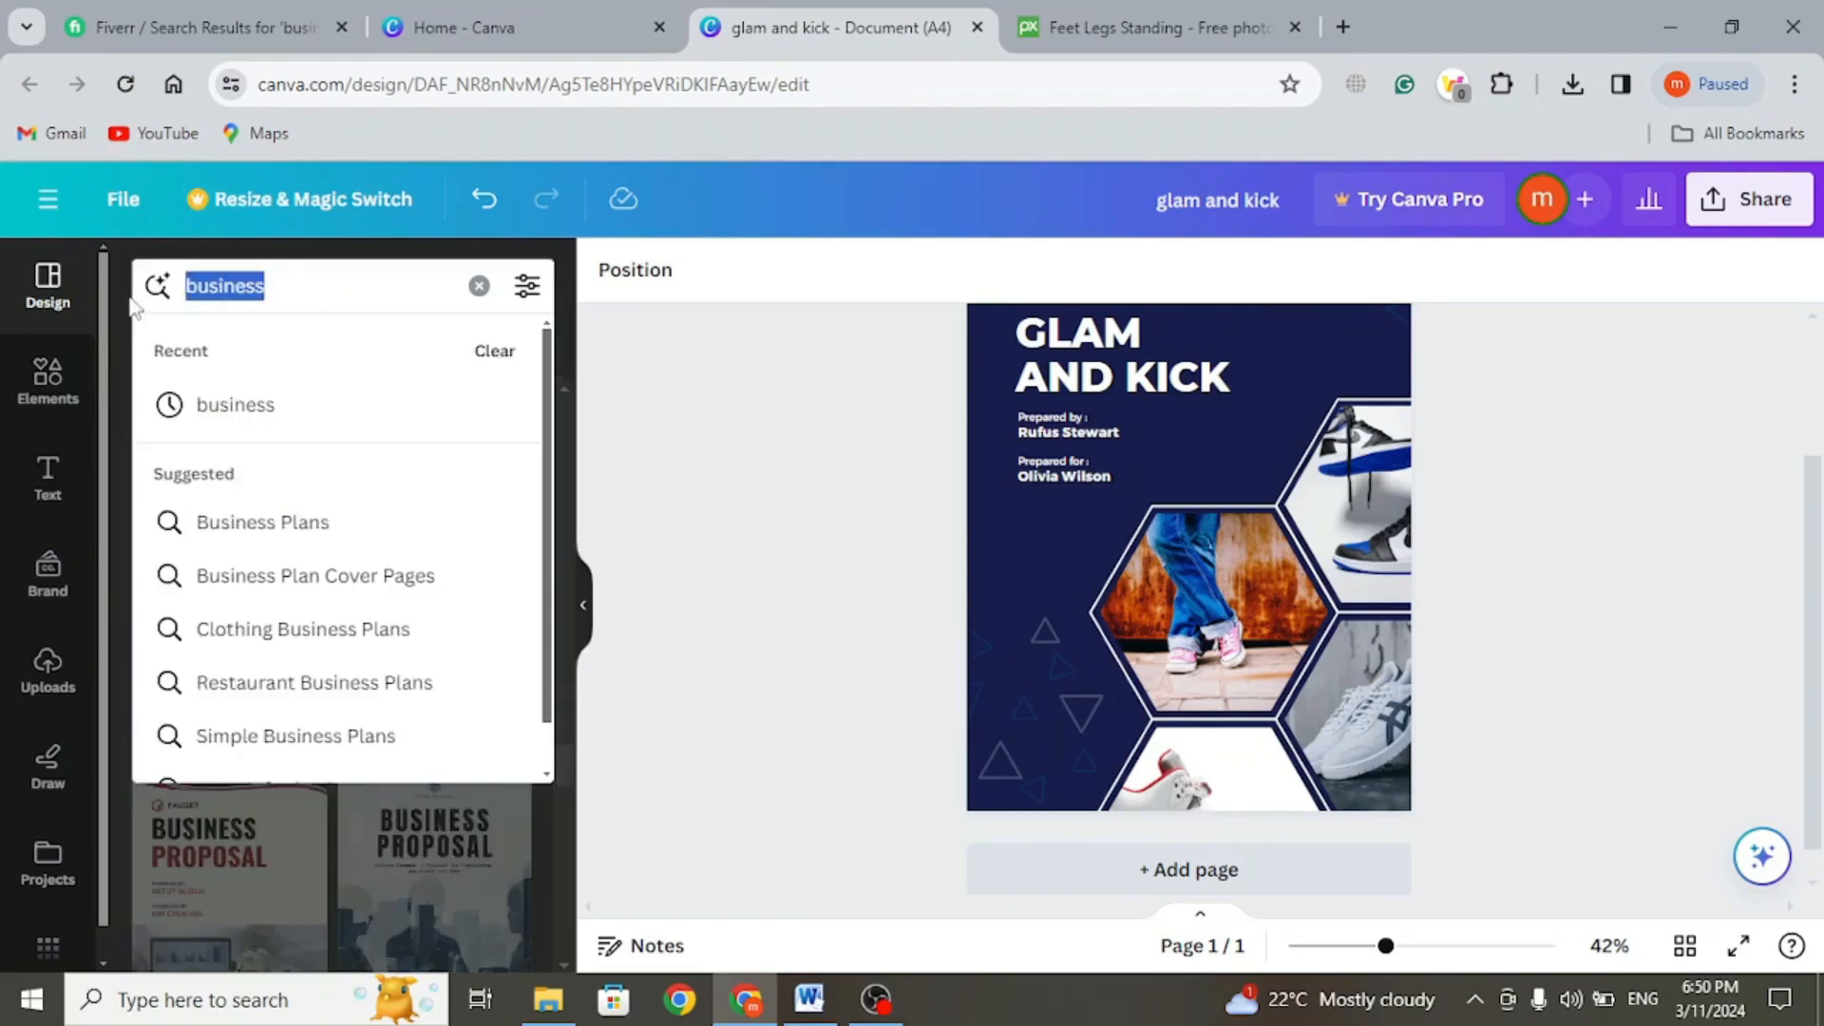
pyautogui.click(269, 523)
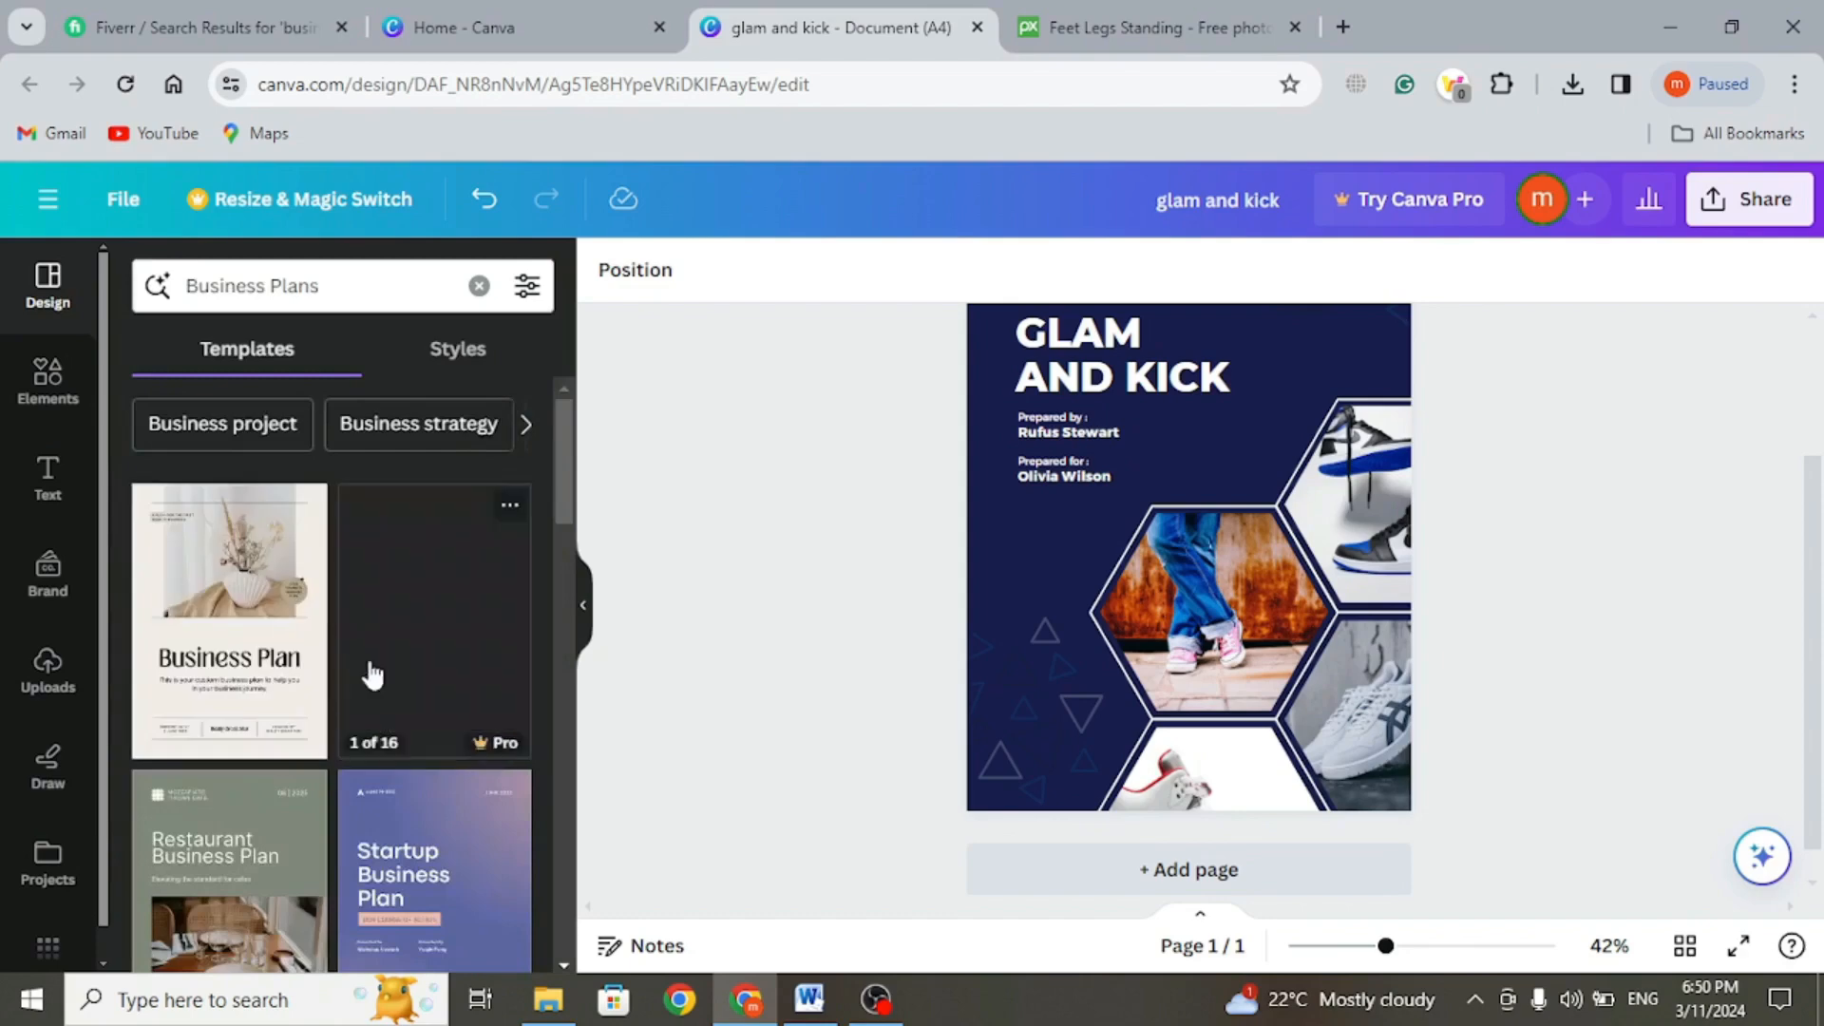
# - Look through the "Business Plans" template results for further page designs
pyautogui.scroll(-2, 370, 656)
pyautogui.scroll(-10, 370, 672)
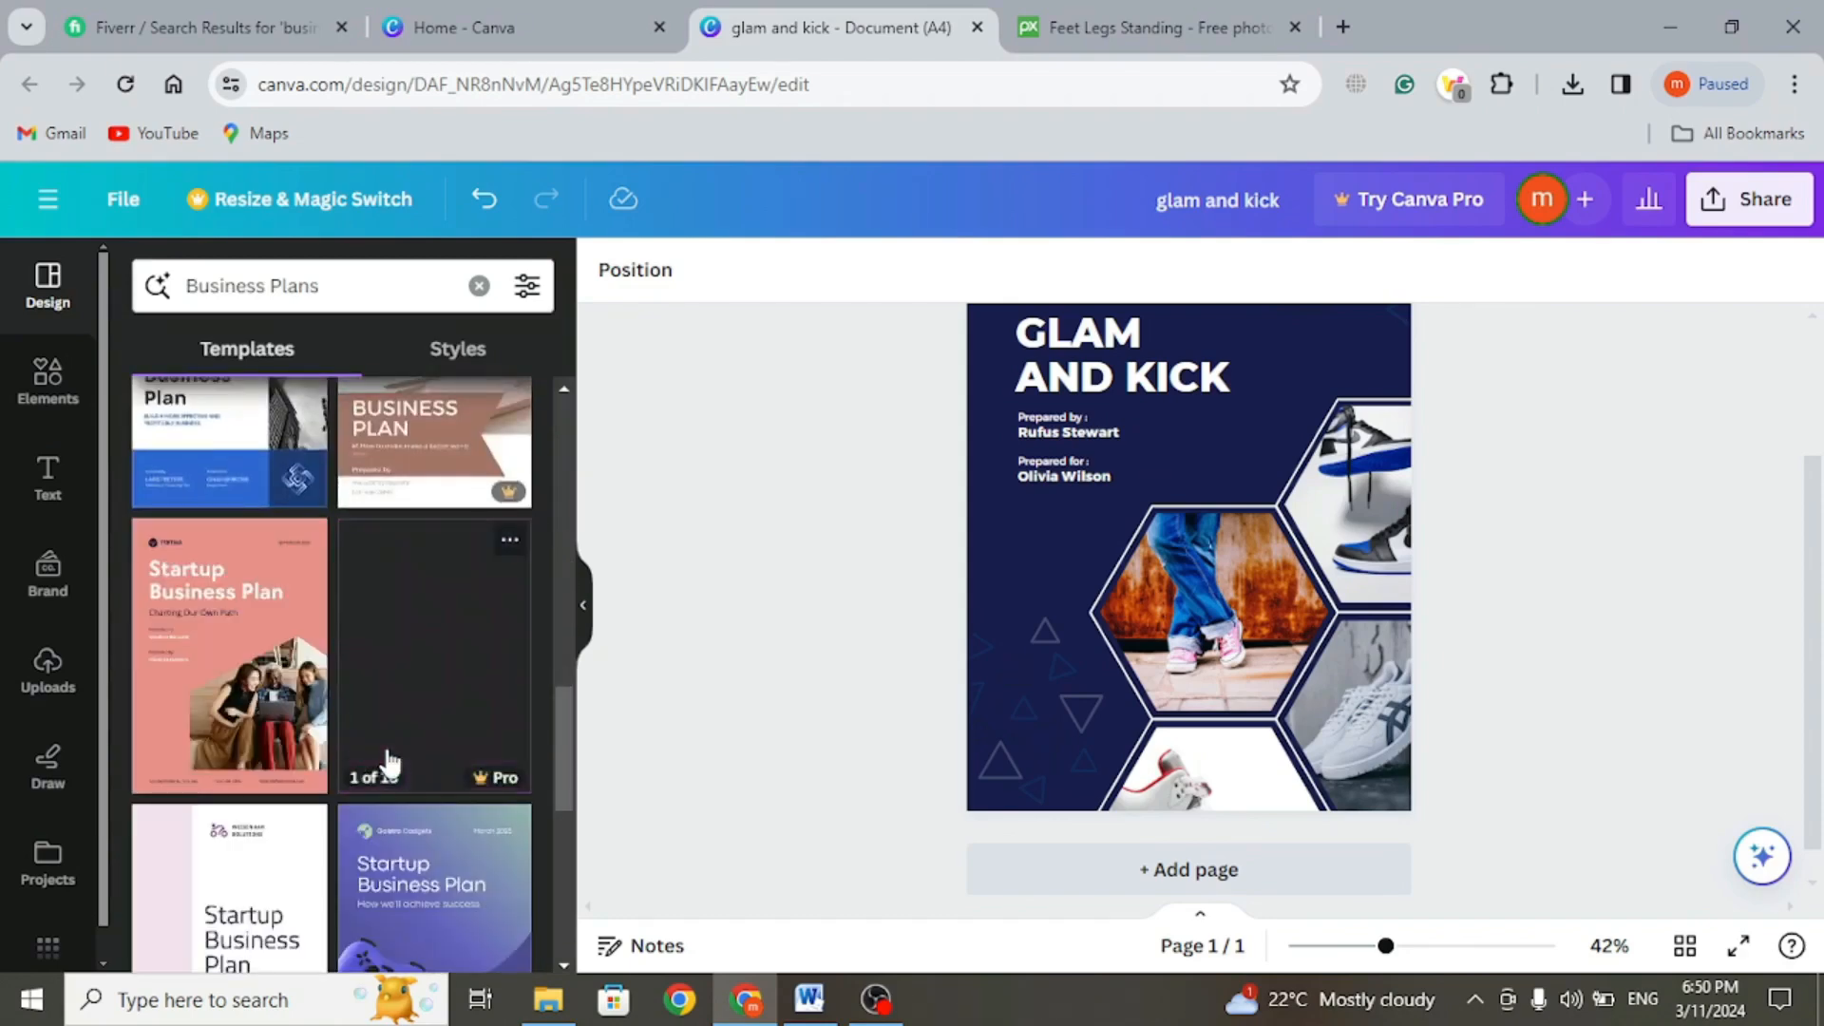
pyautogui.scroll(-5, 385, 741)
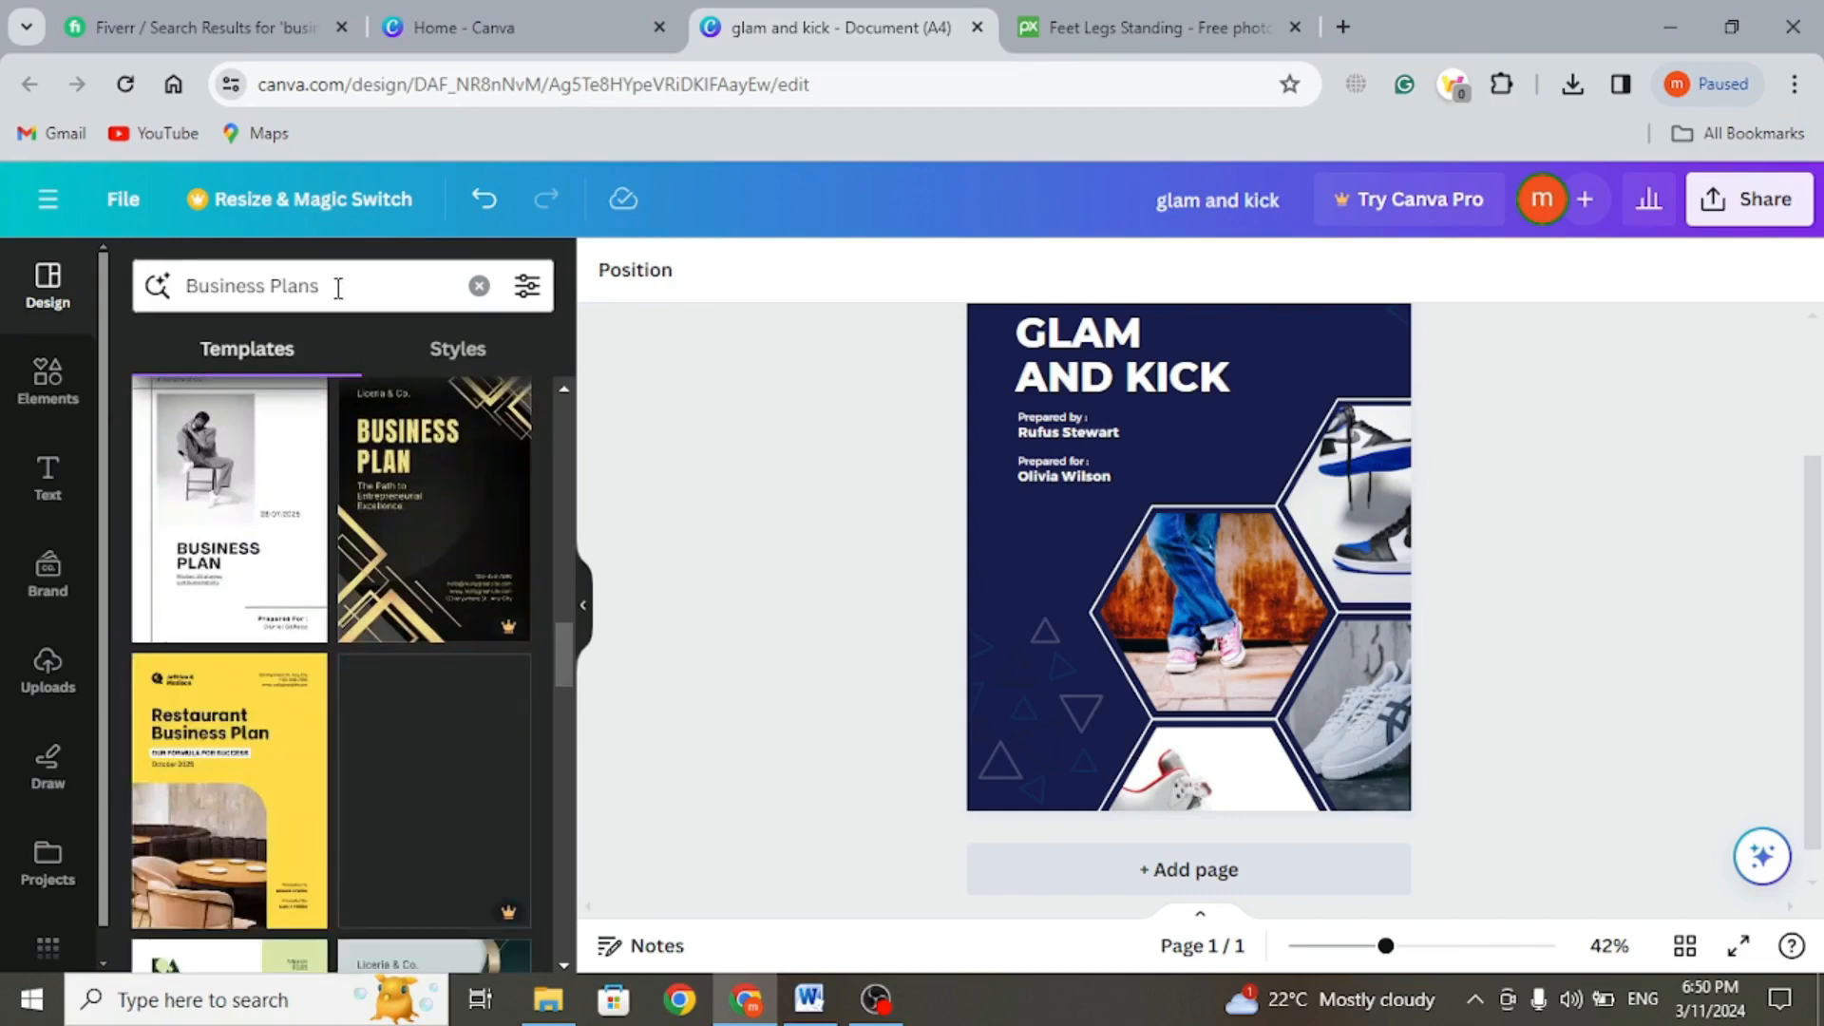
# - Search the design templates for "business text"
pyautogui.doubleClick(323, 286)
pyautogui.write('bu')
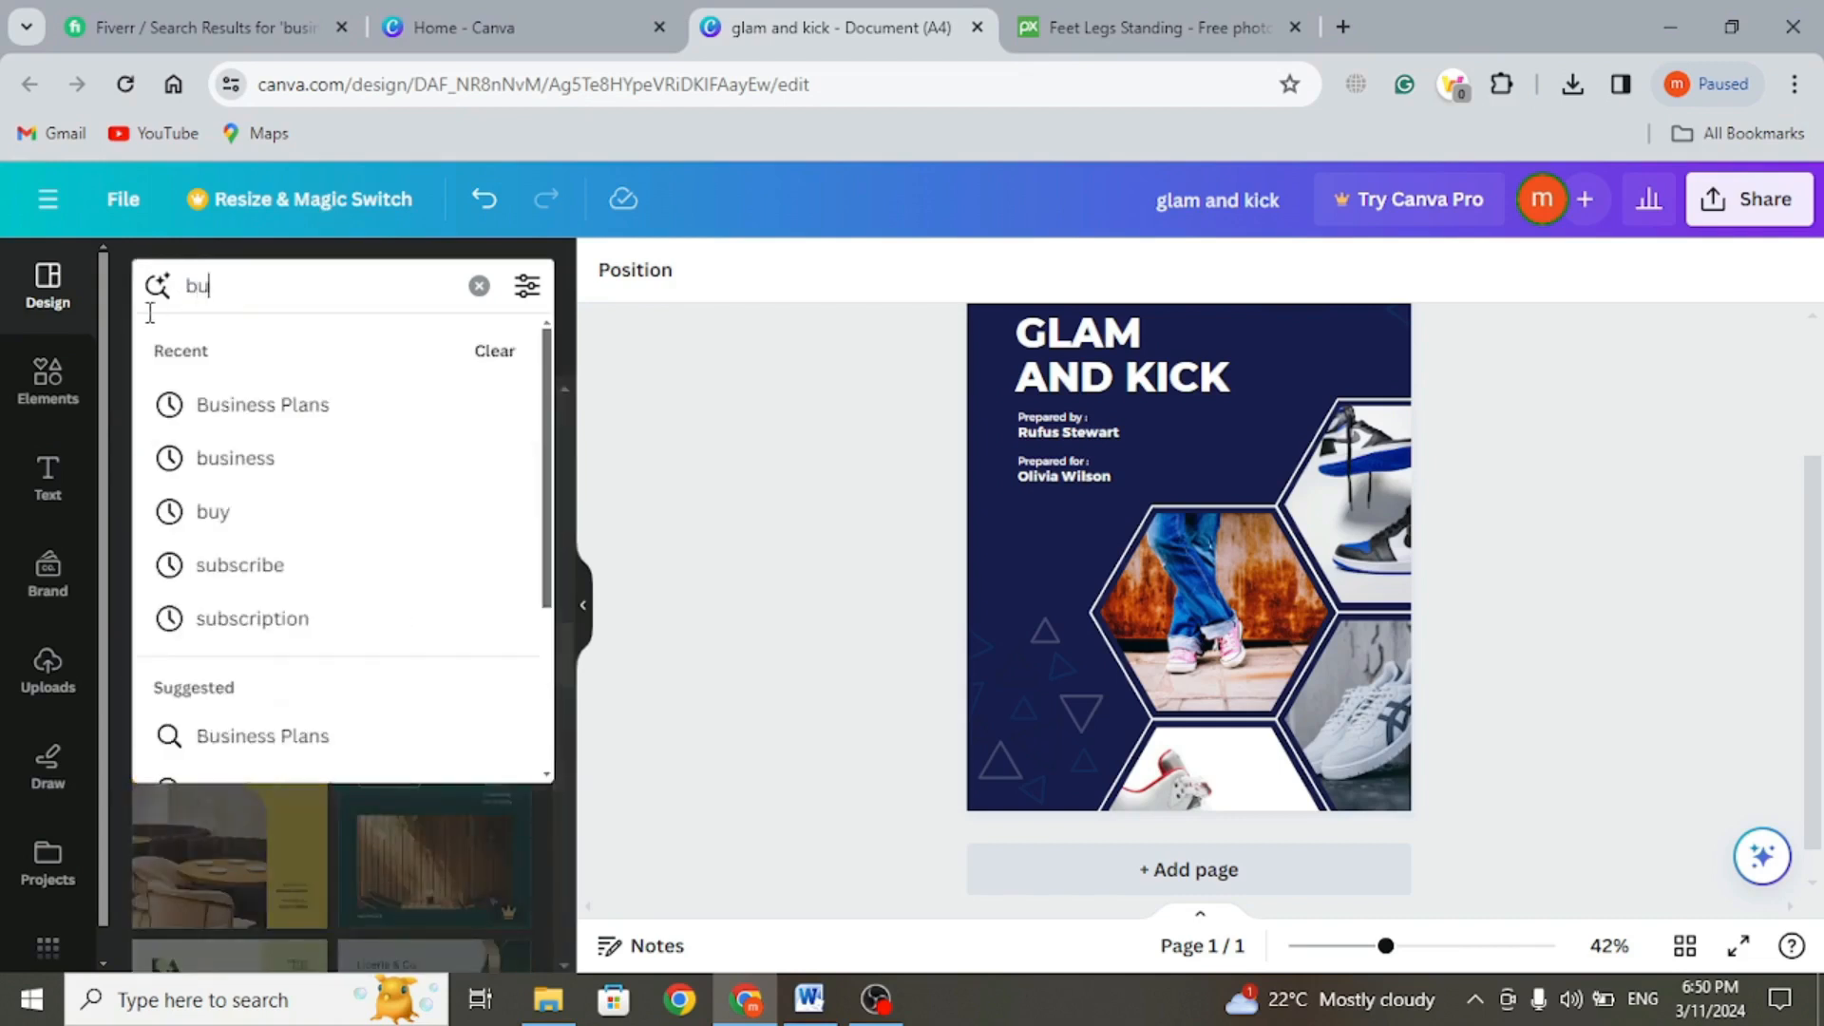
pyautogui.write('siness text')
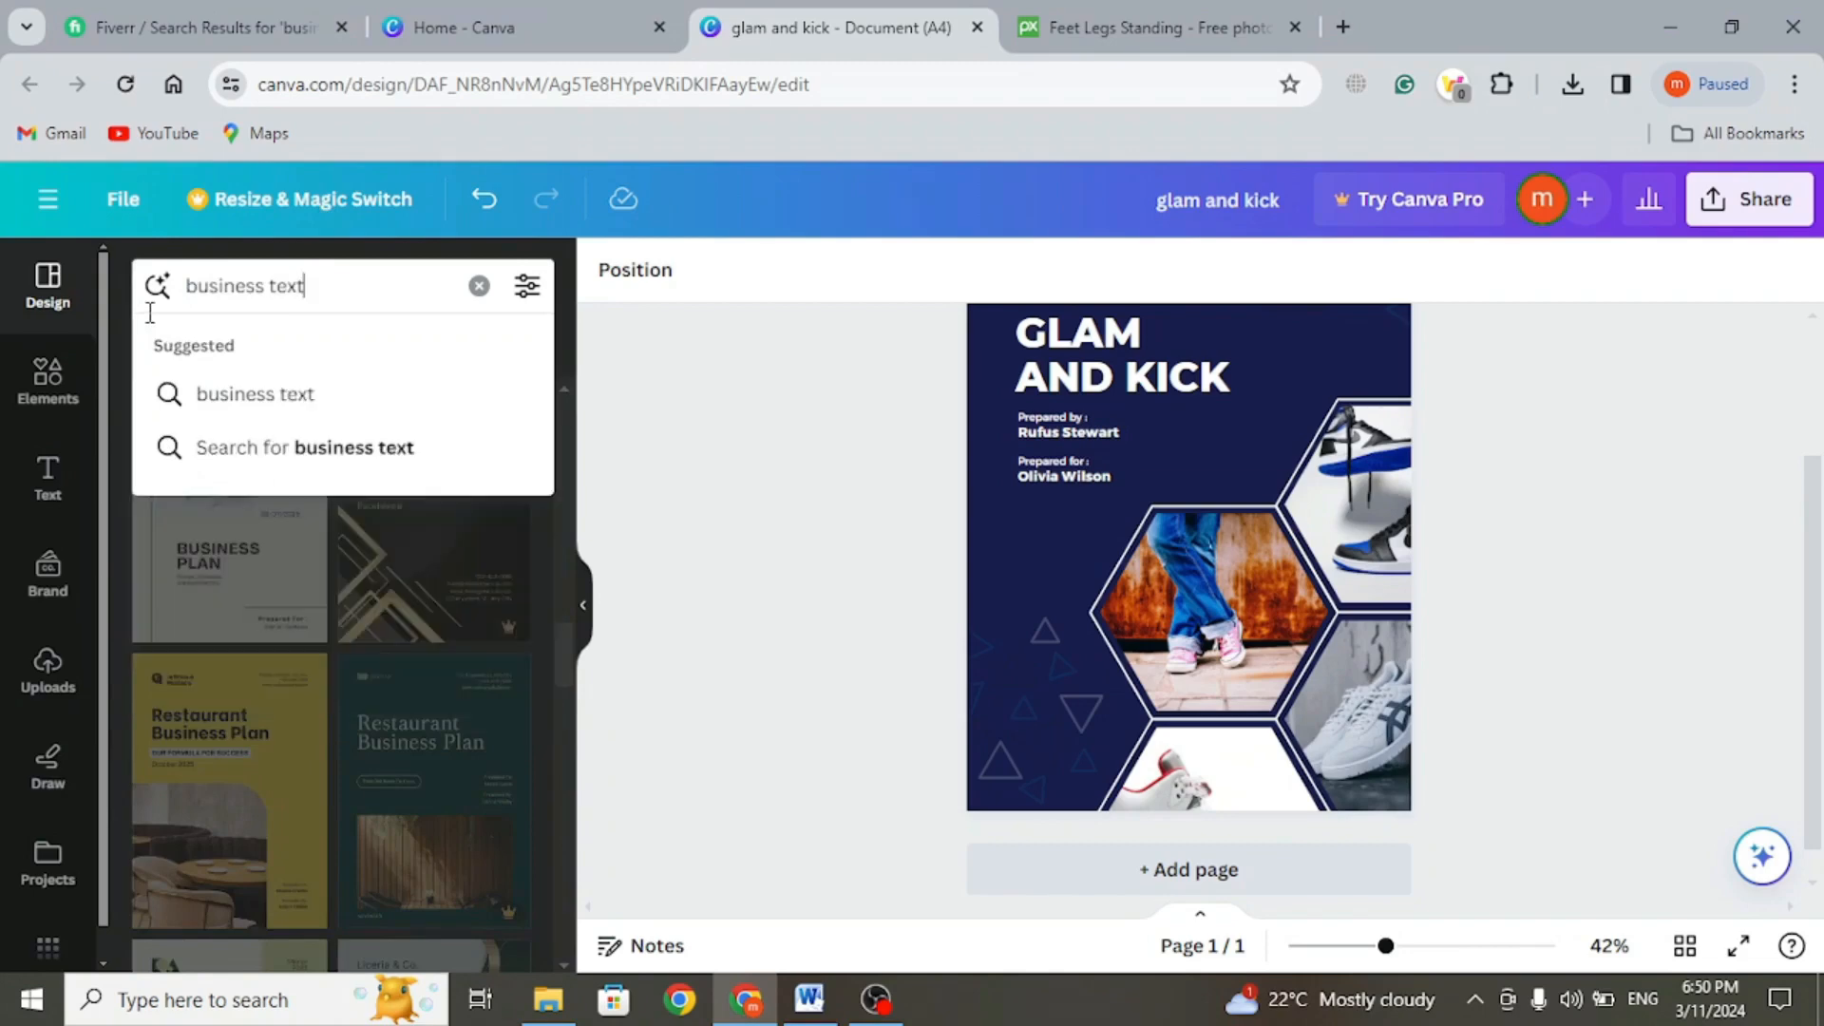
pyautogui.press('Return')
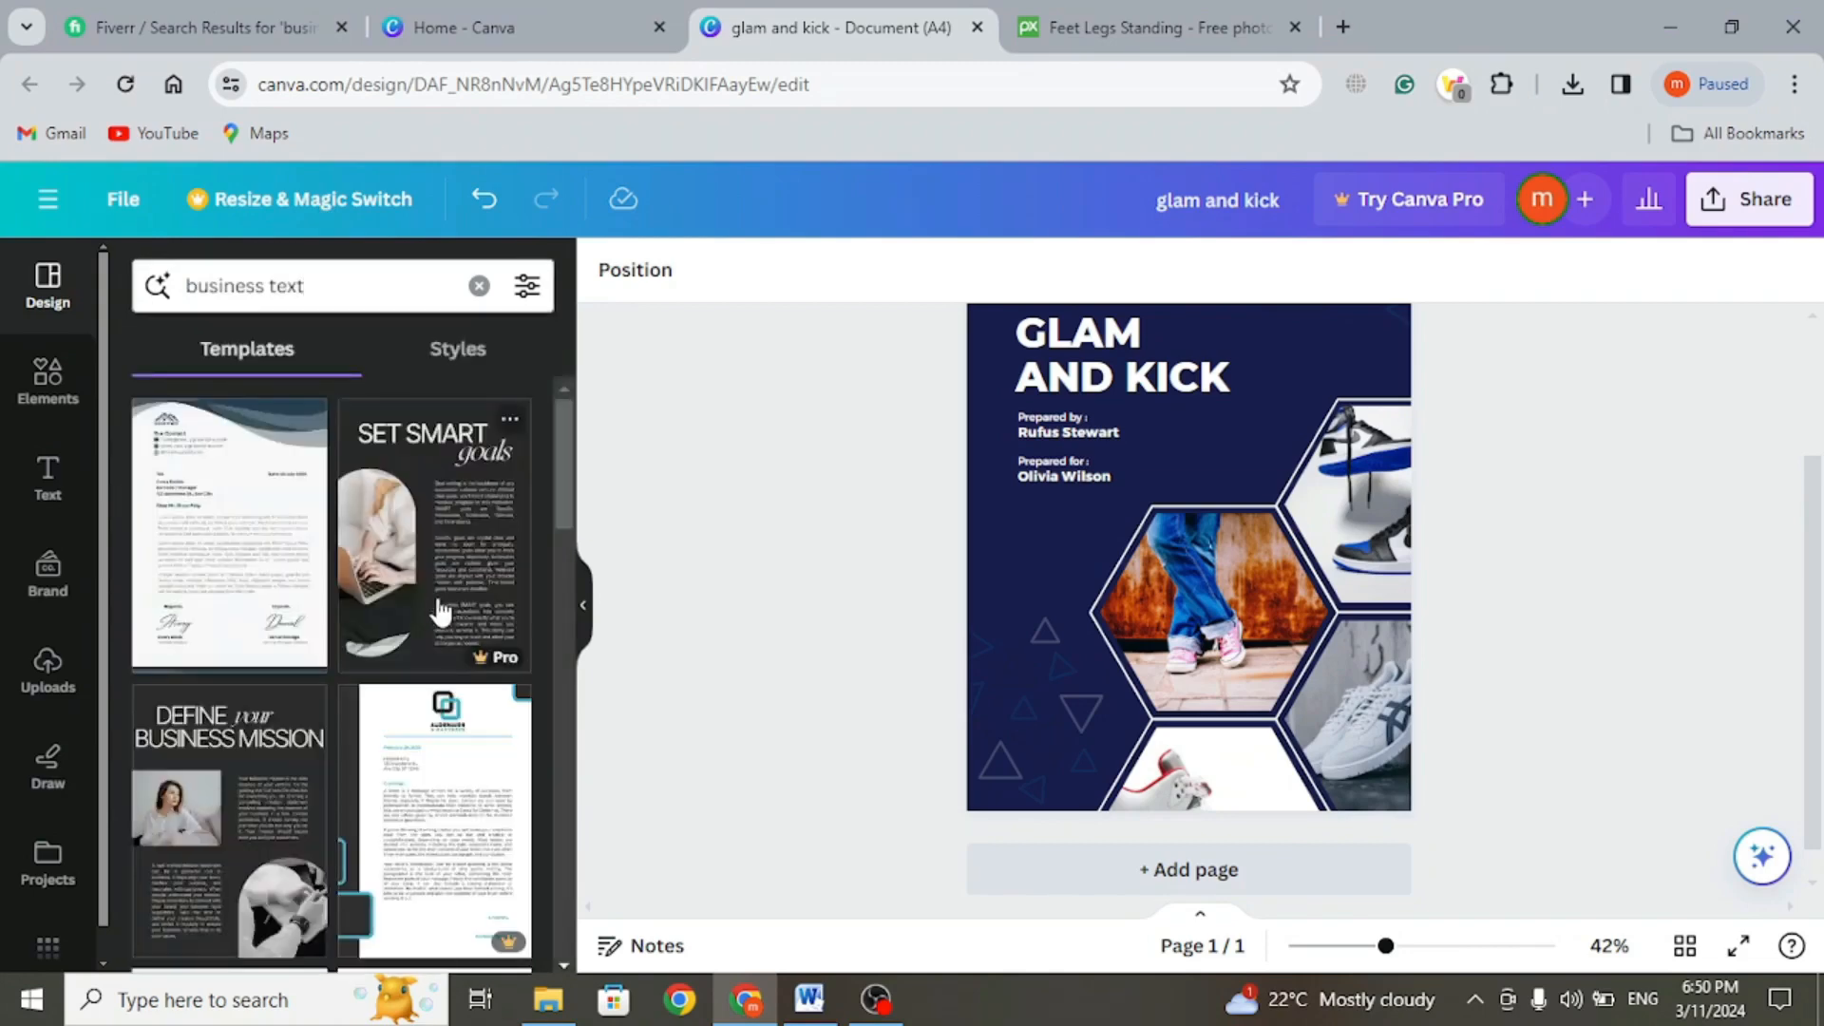
# - Add the Blue Modern Business Letterhead A4 Document template from the results as a new page after the cover
pyautogui.scroll(-6, 430, 627)
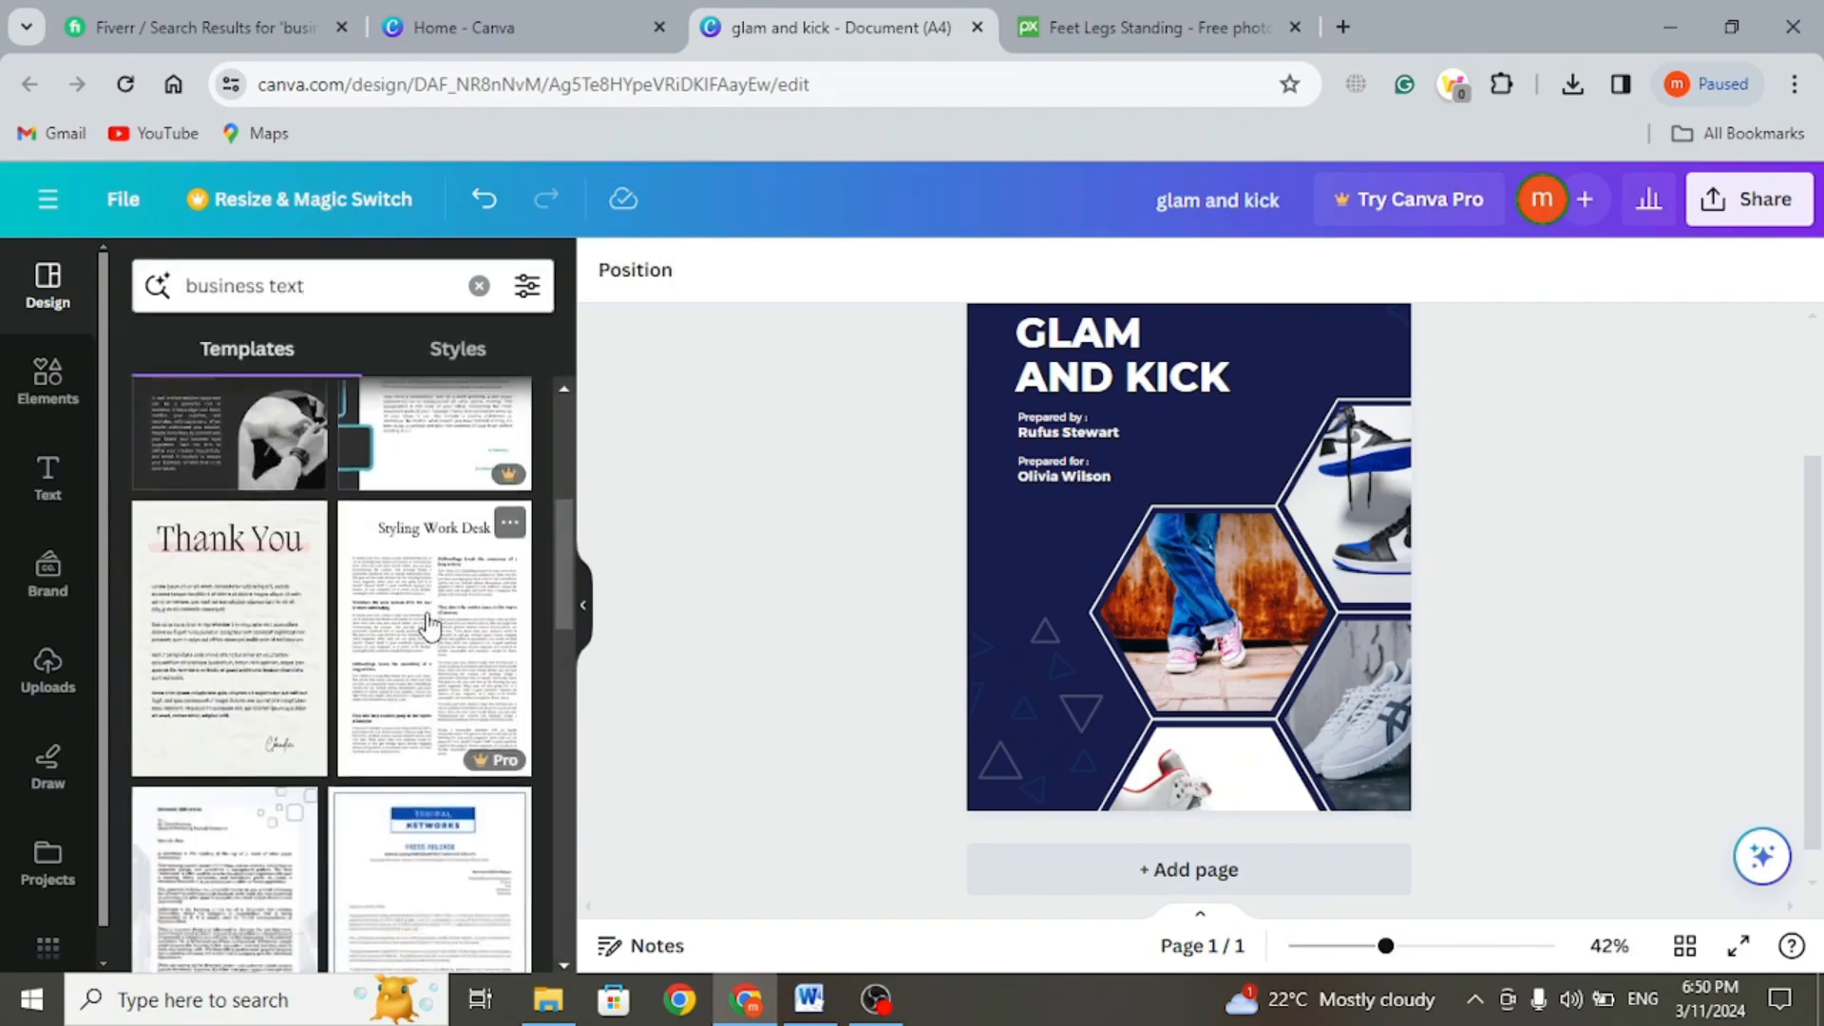
pyautogui.scroll(-3, 430, 627)
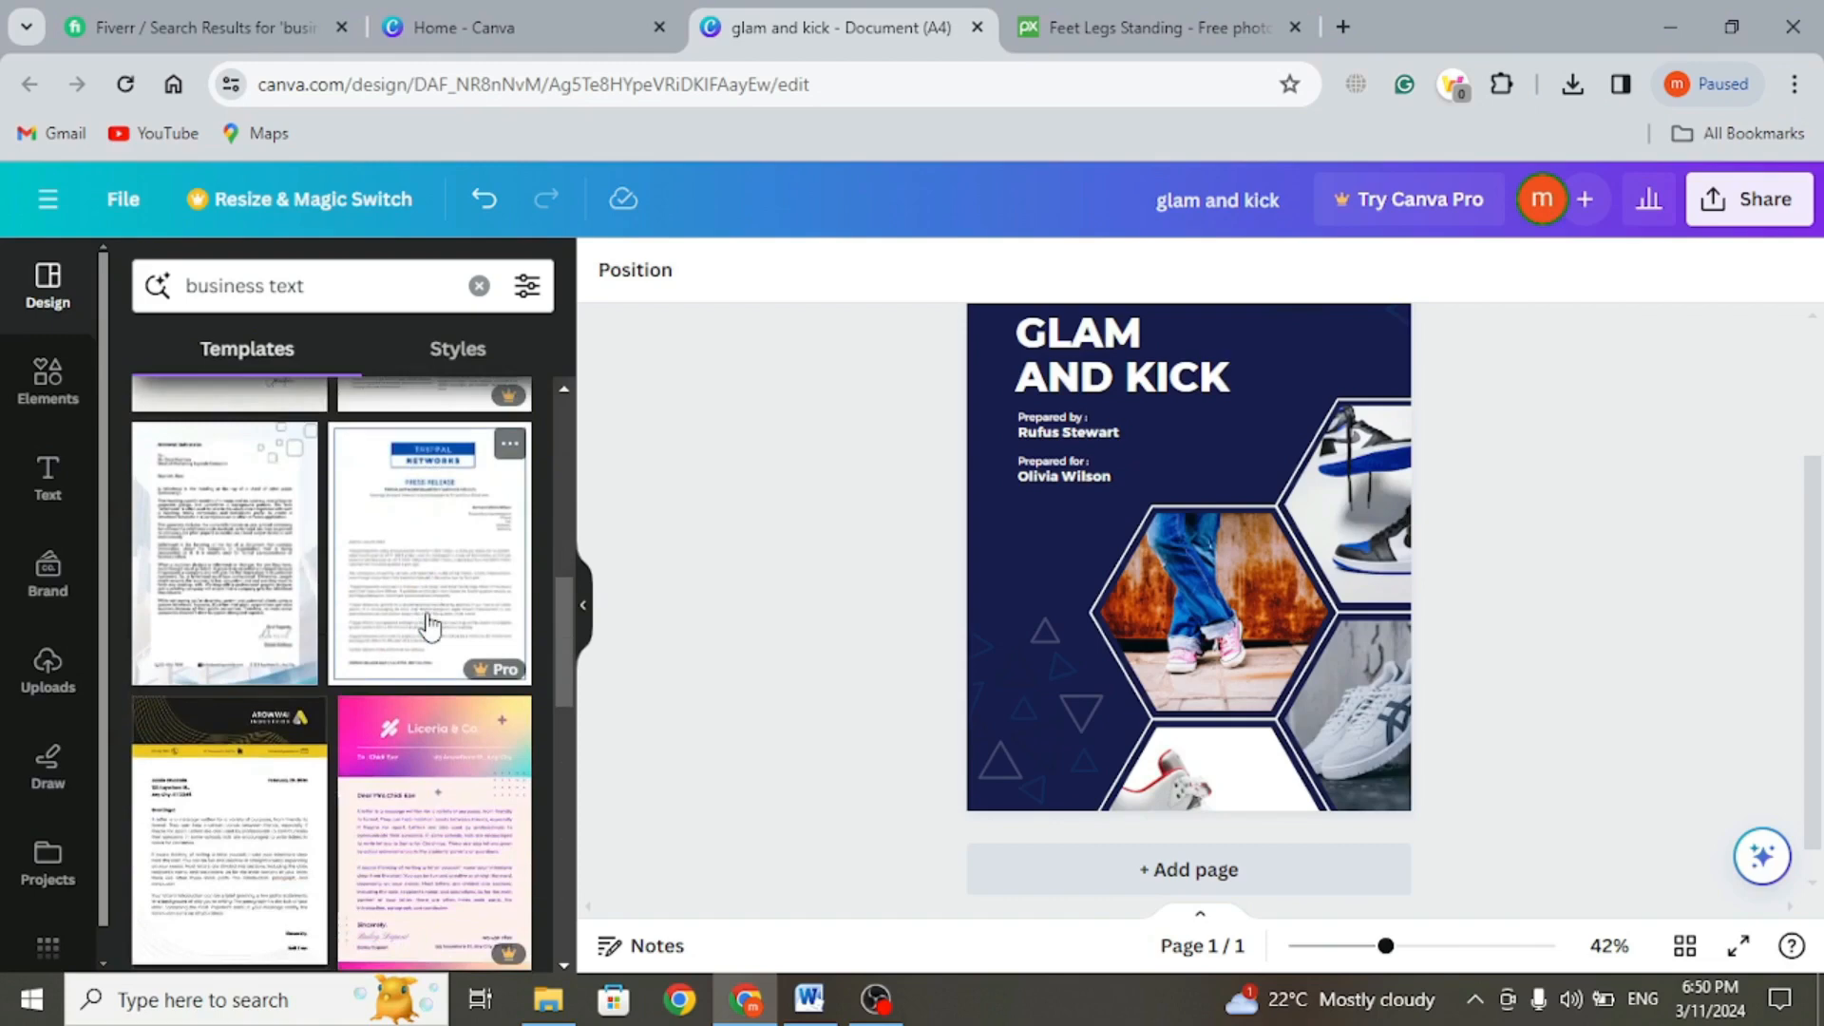
pyautogui.click(247, 582)
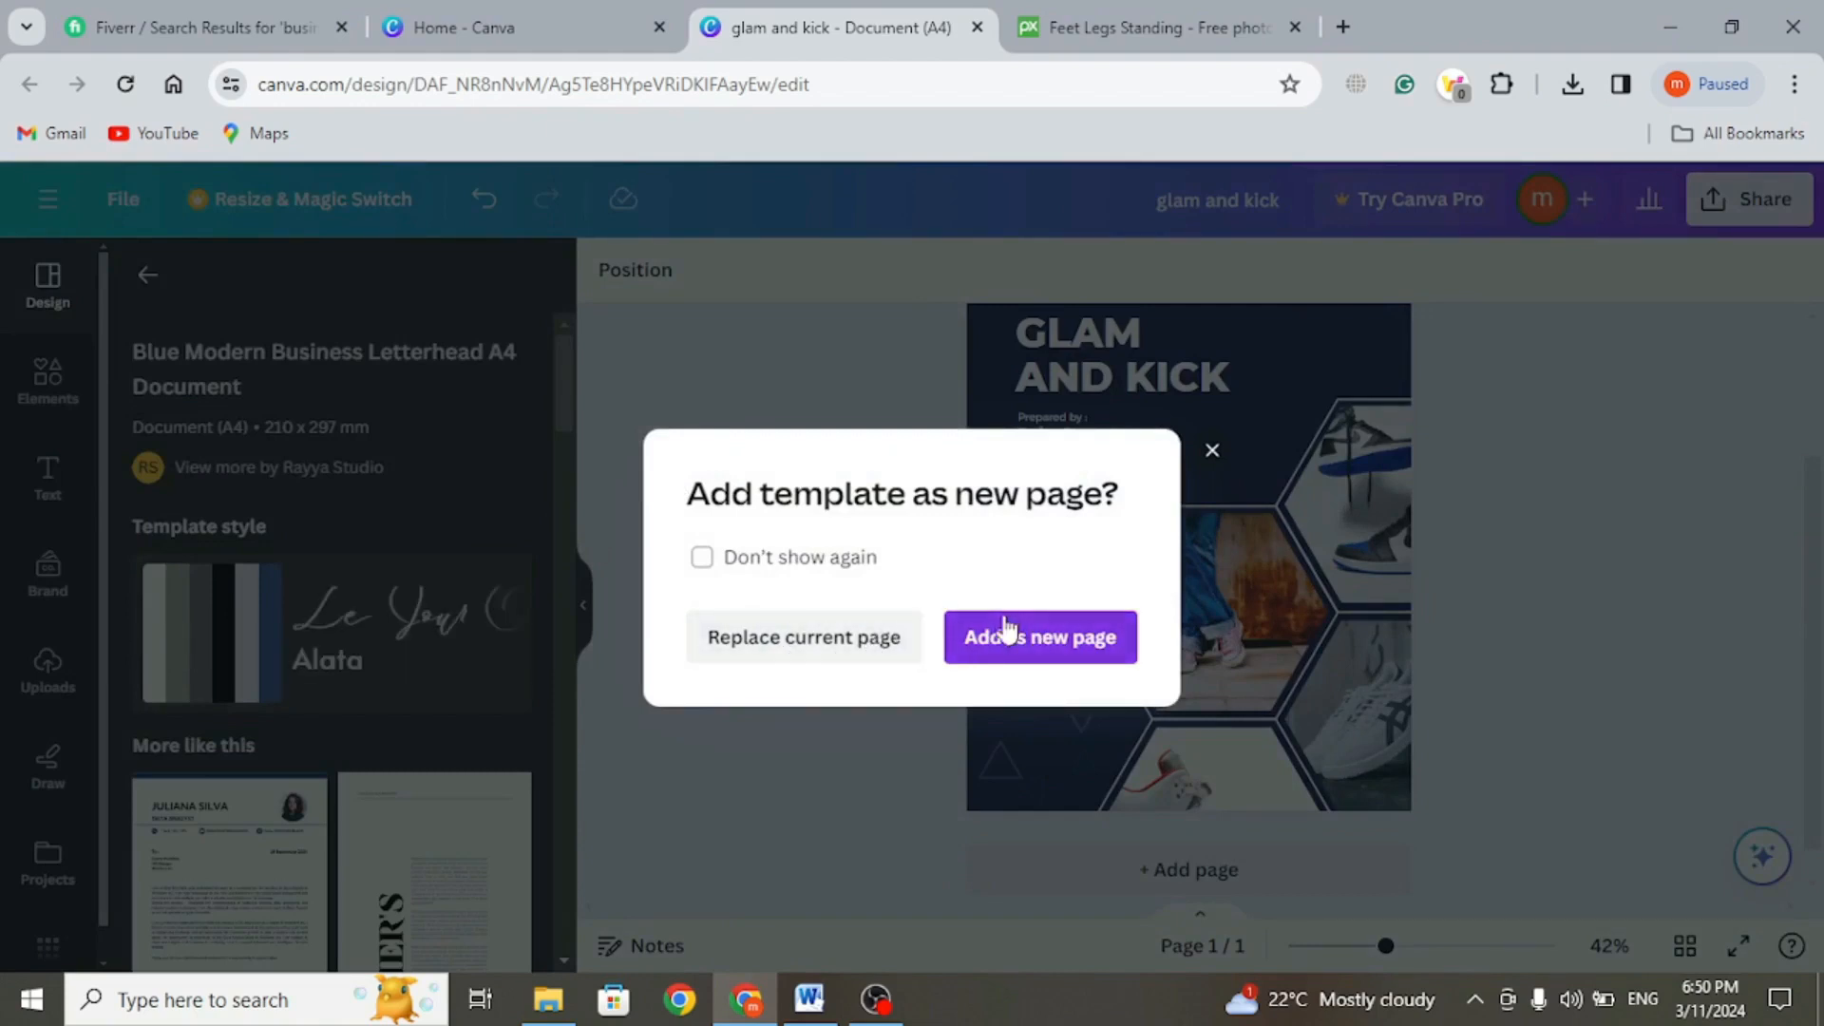
pyautogui.click(1069, 656)
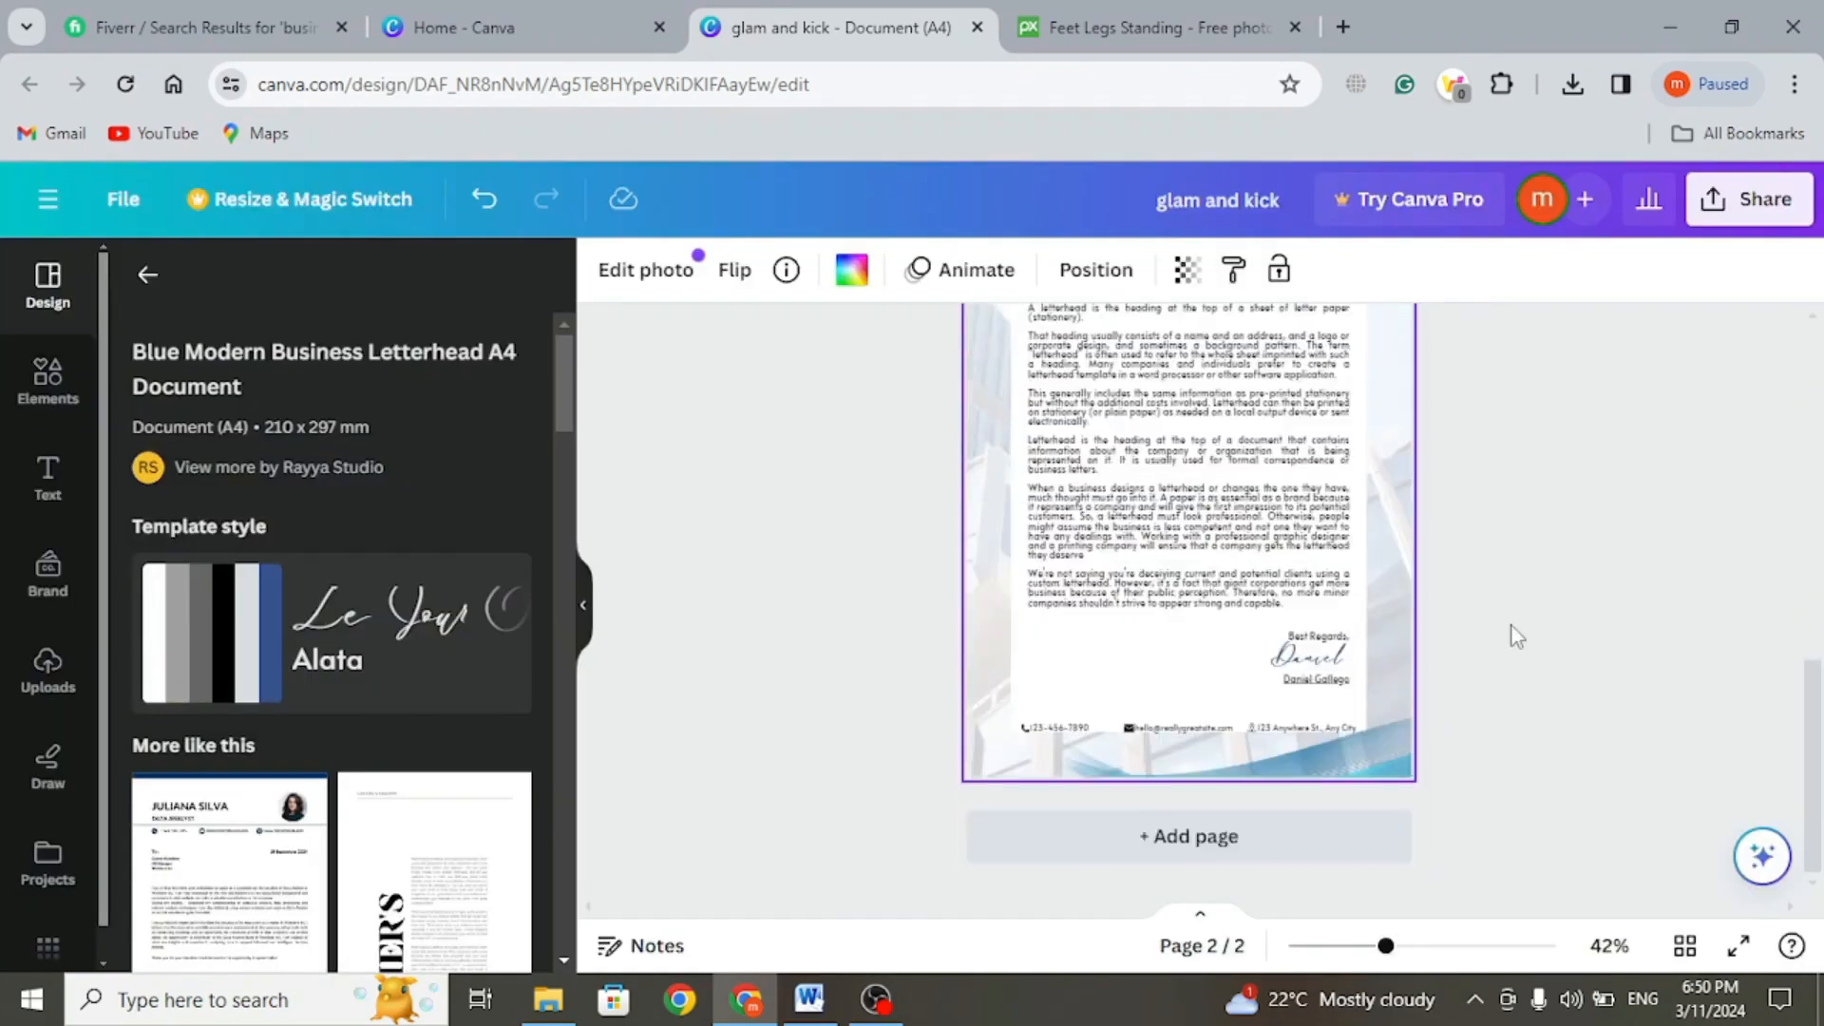
# - Try font size 15 on the letterhead page's body paragraphs and set it back to 13
pyautogui.scroll(4, 1512, 632)
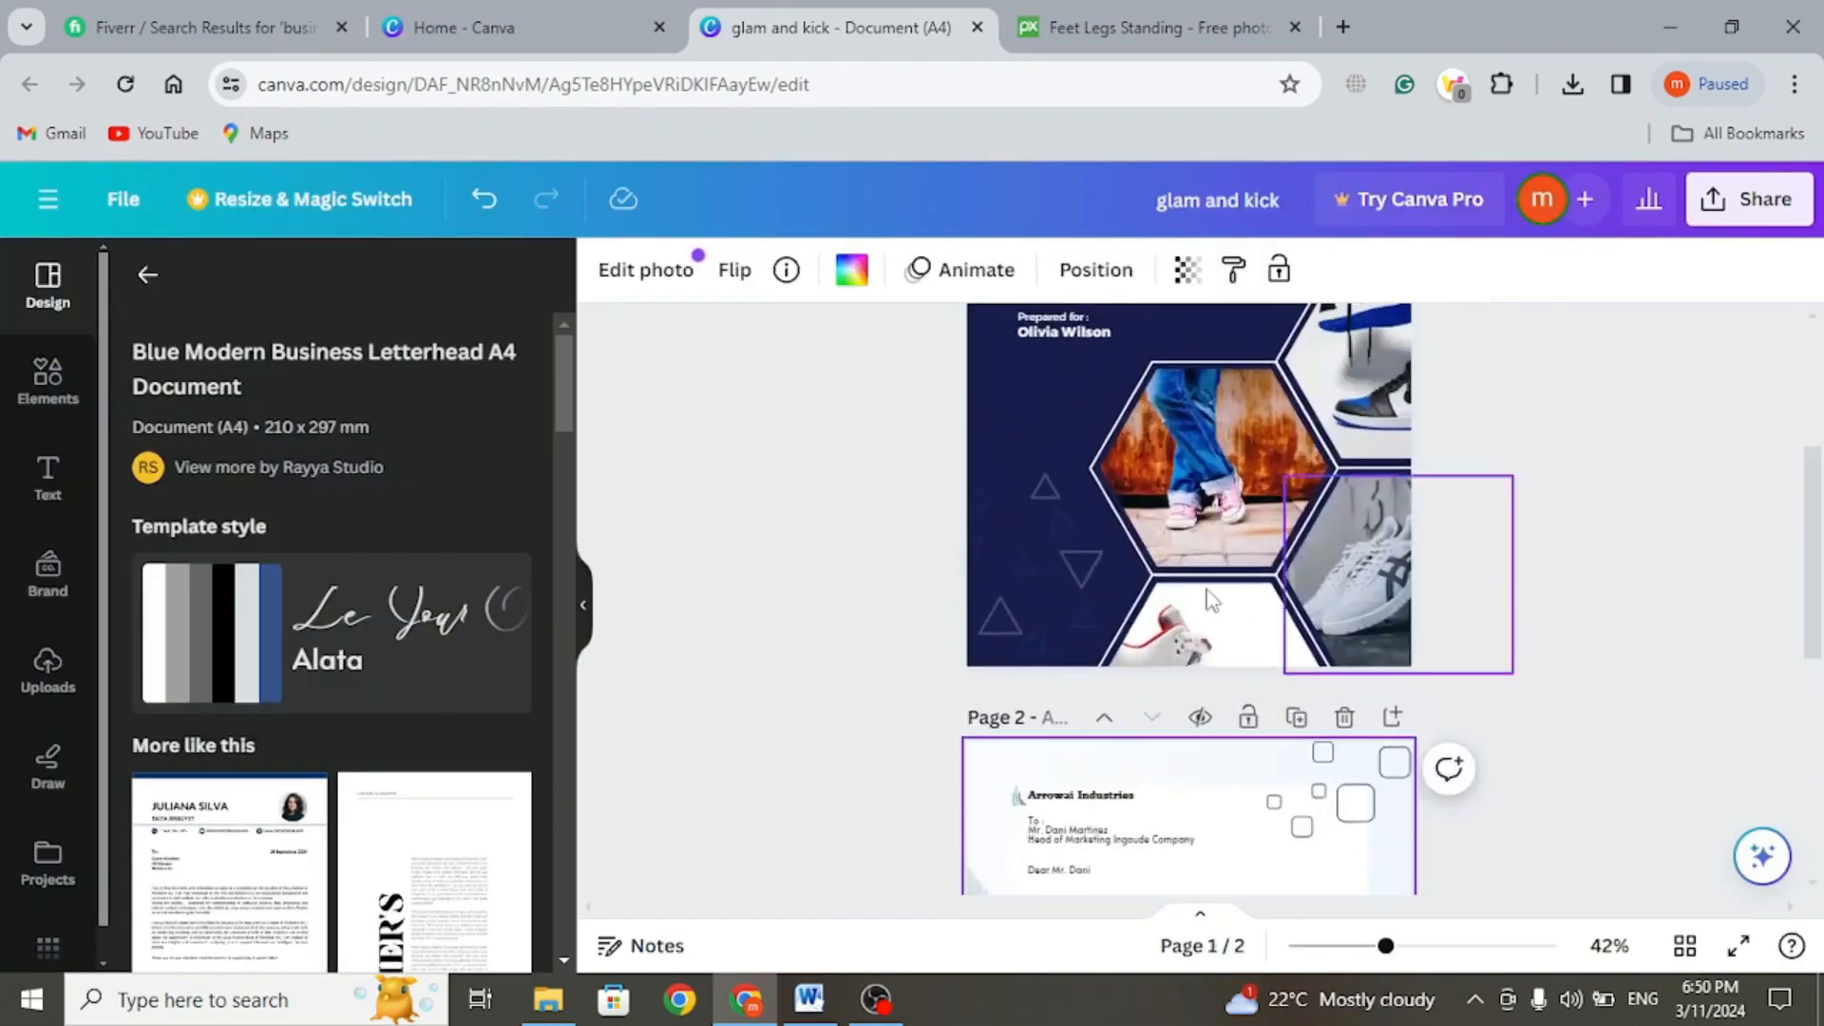
pyautogui.scroll(-5, 1536, 536)
pyautogui.click(1199, 607)
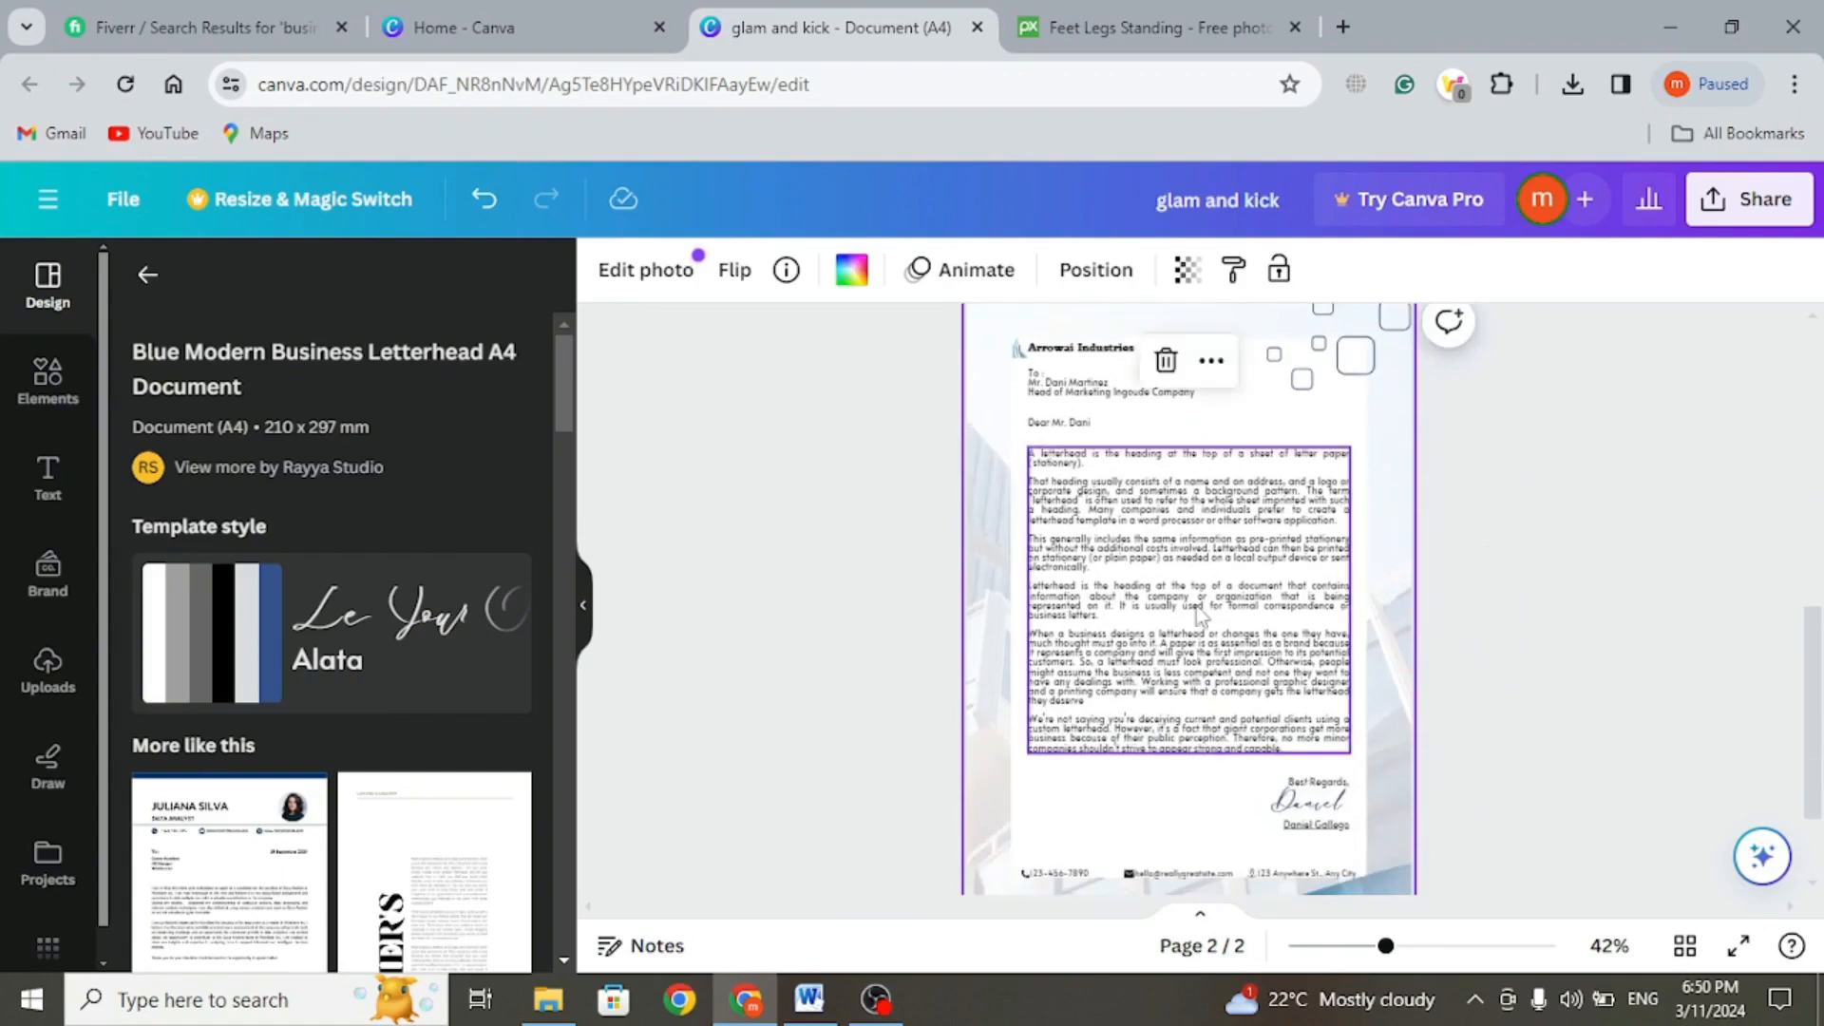
pyautogui.scroll(2, 1569, 591)
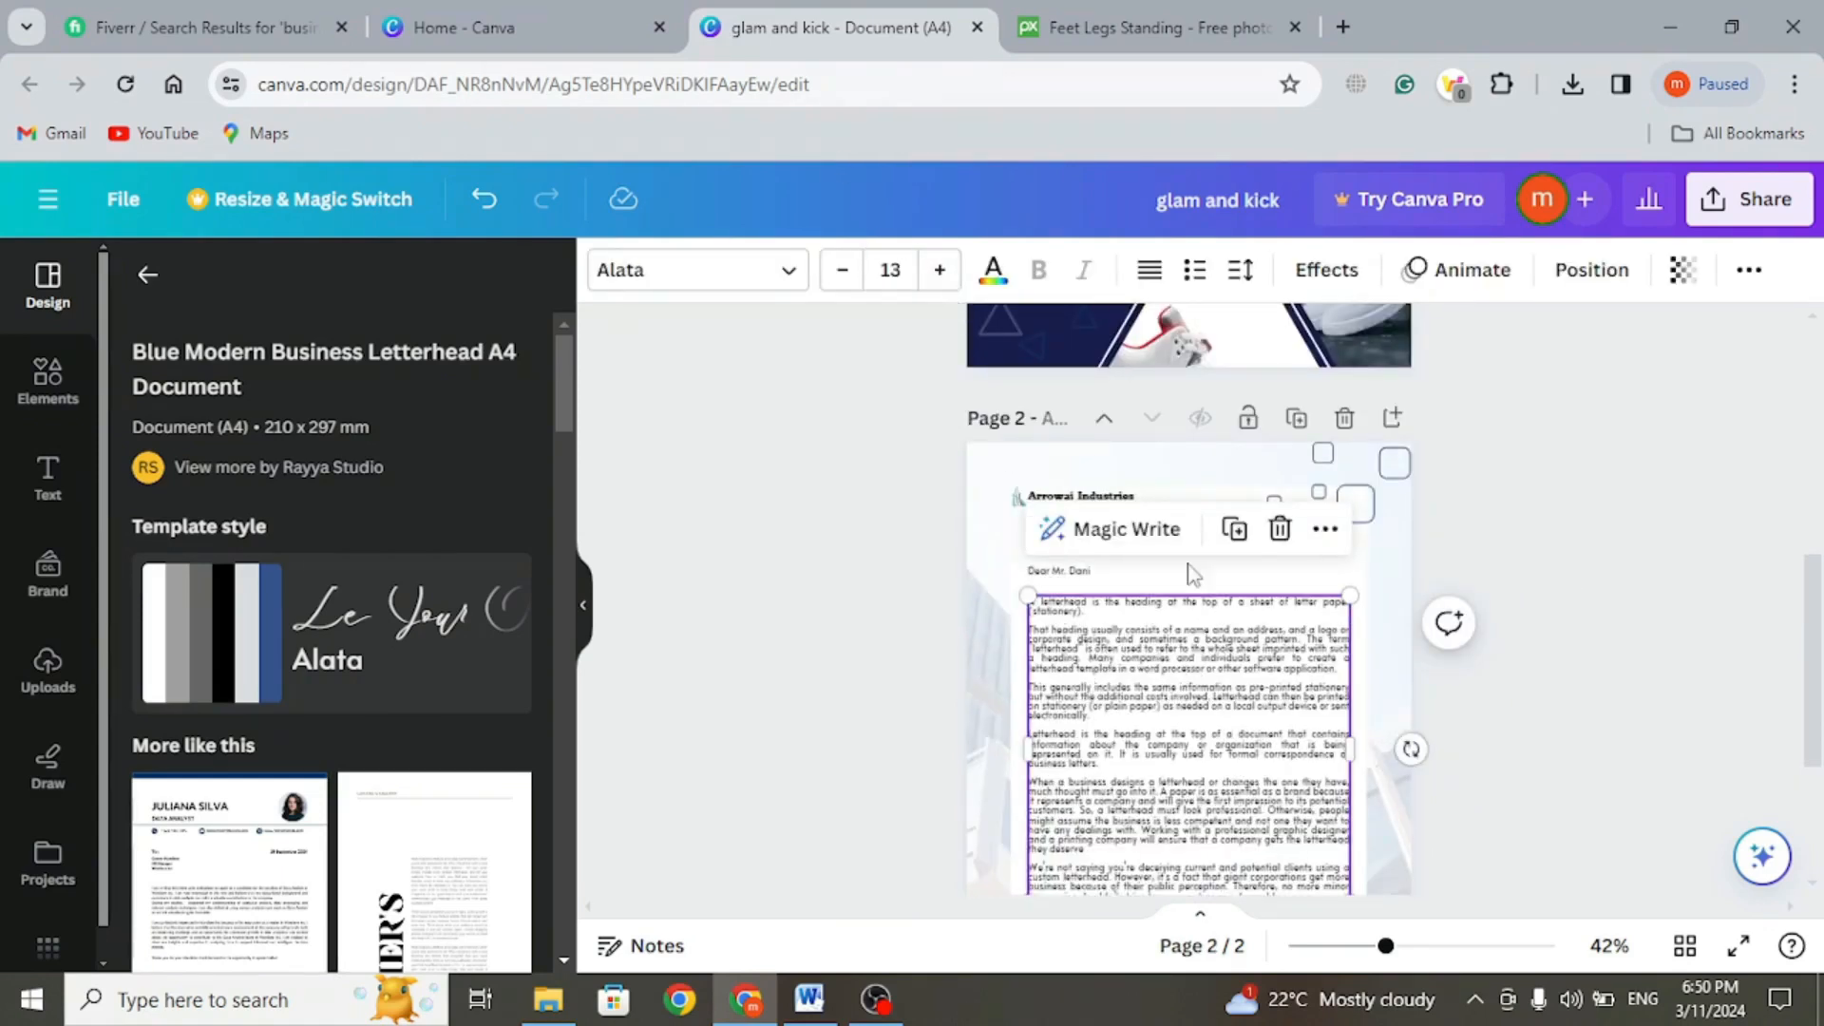
pyautogui.doubleClick(938, 276)
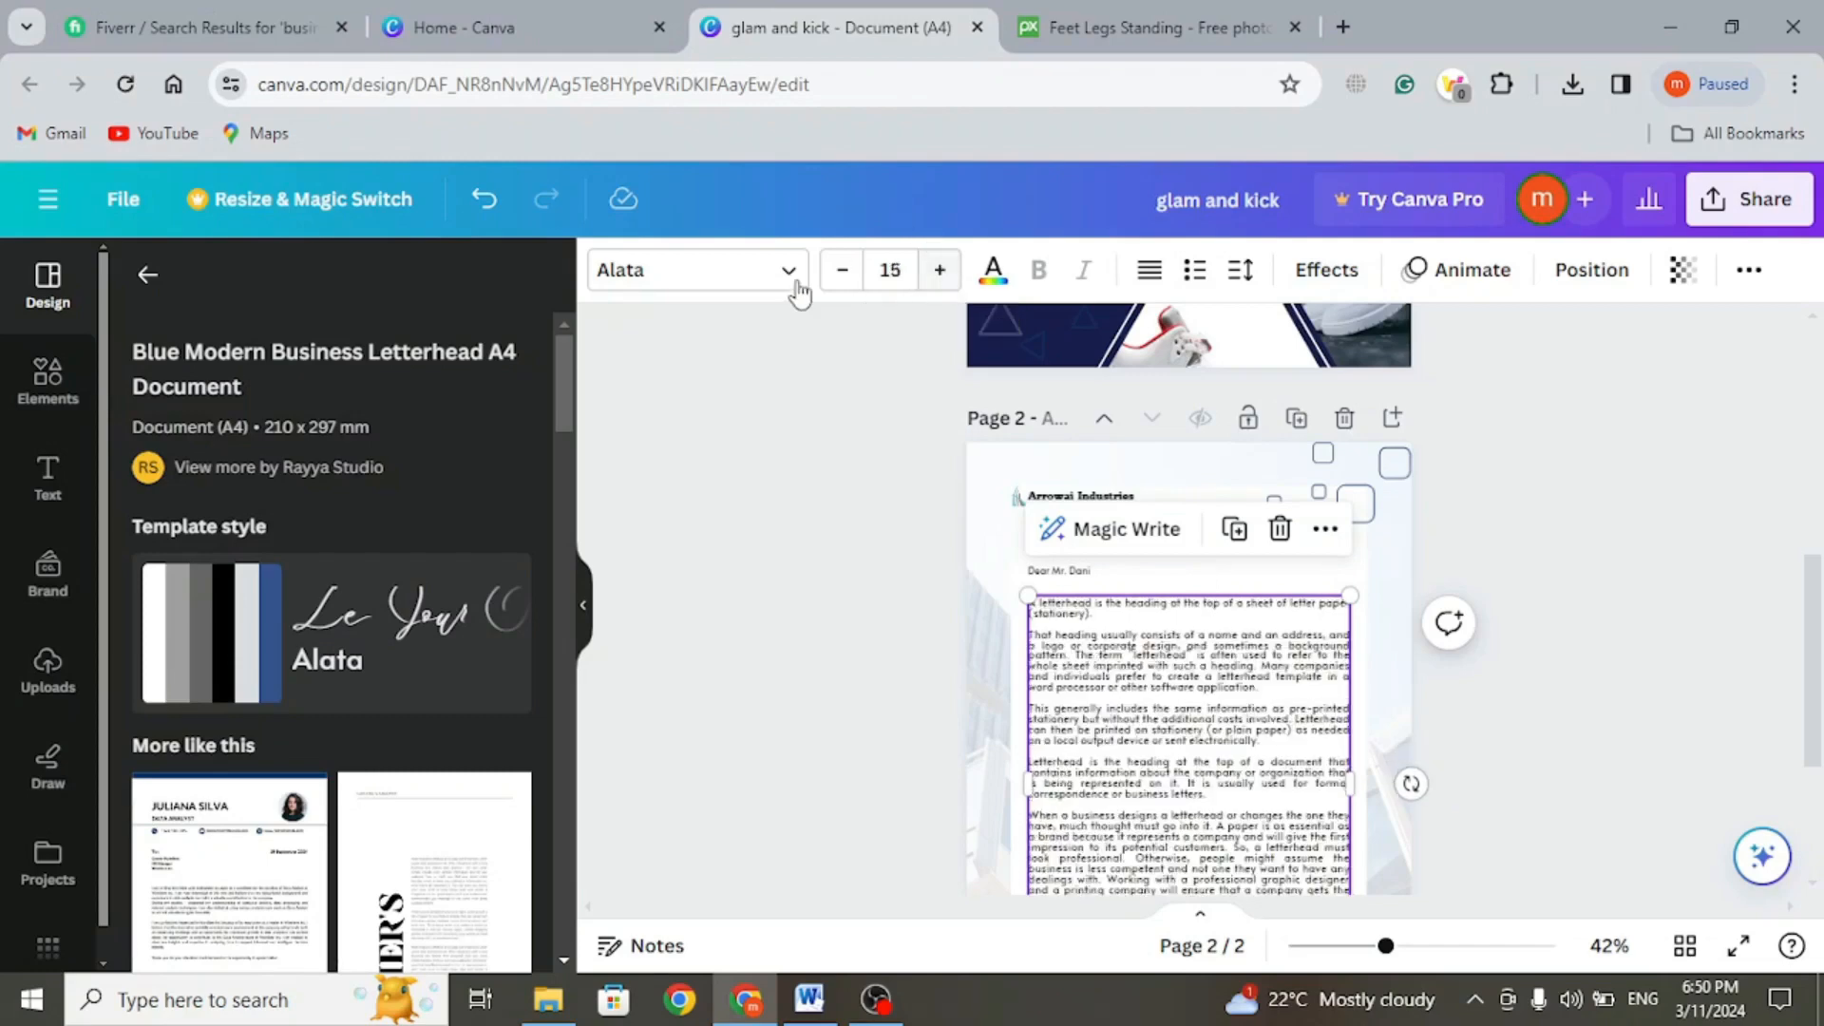
pyautogui.doubleClick(859, 273)
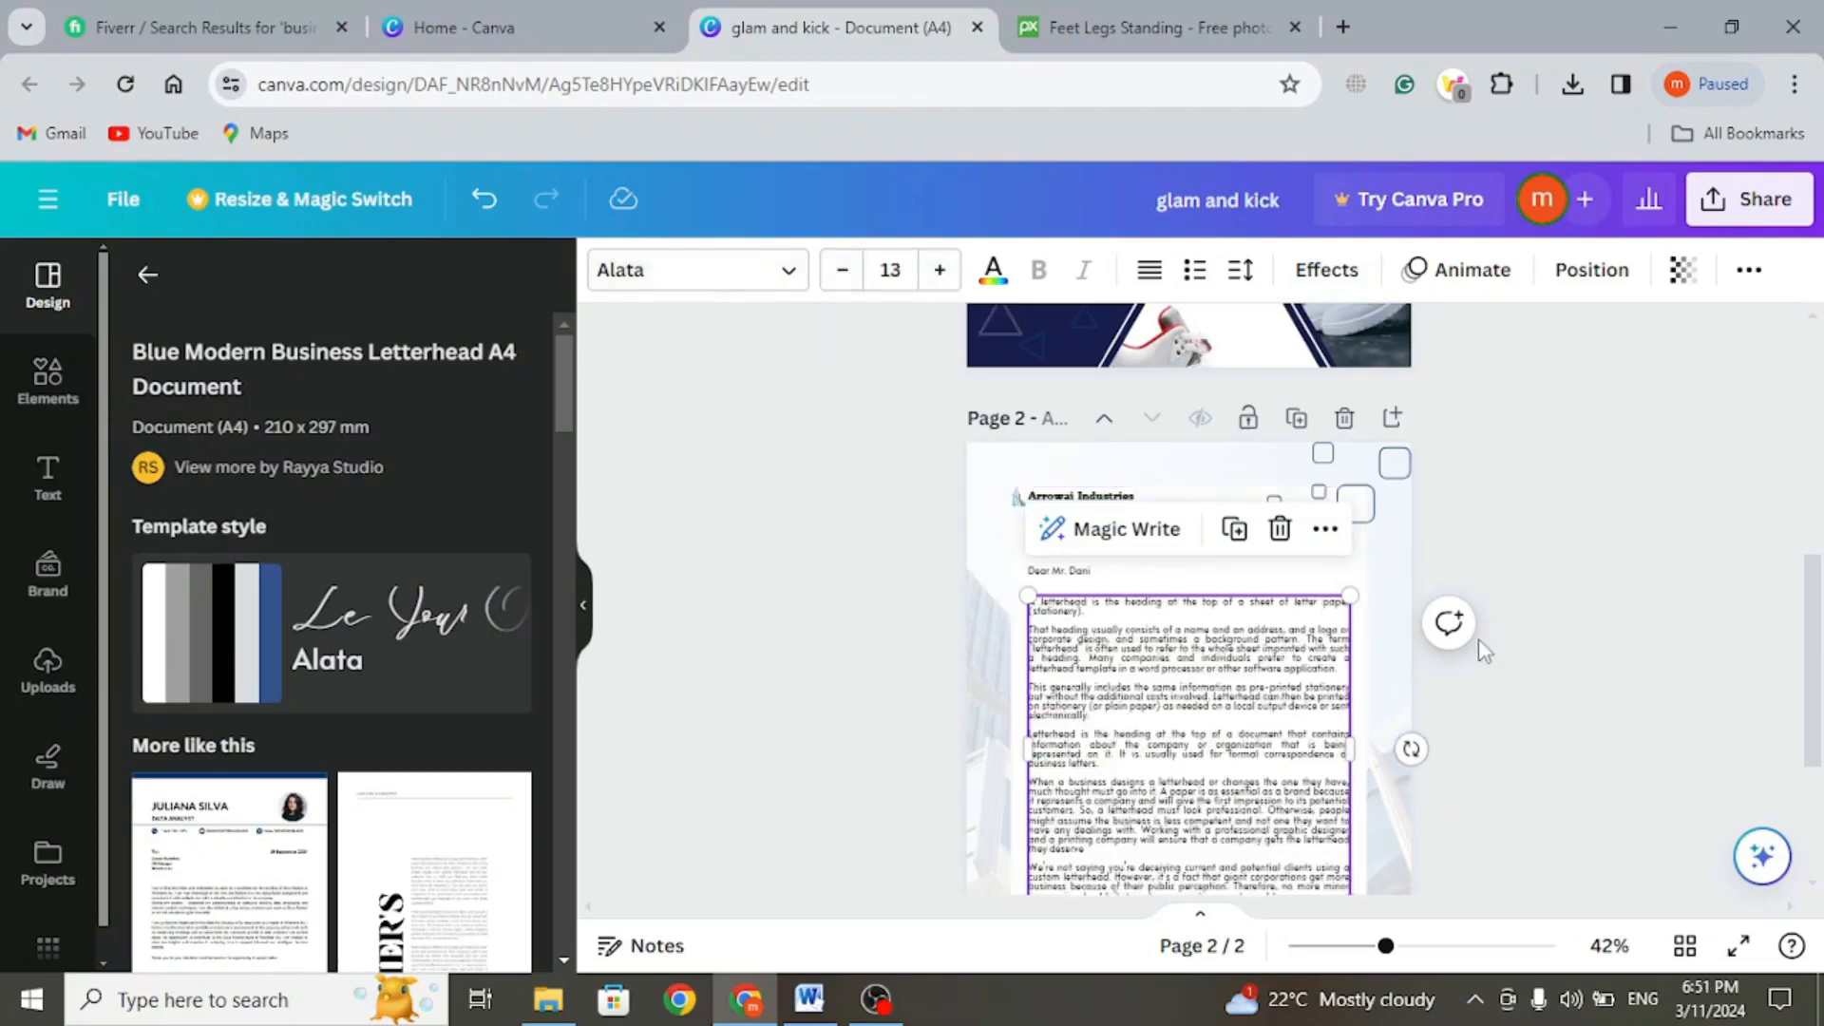
pyautogui.scroll(-3, 1484, 651)
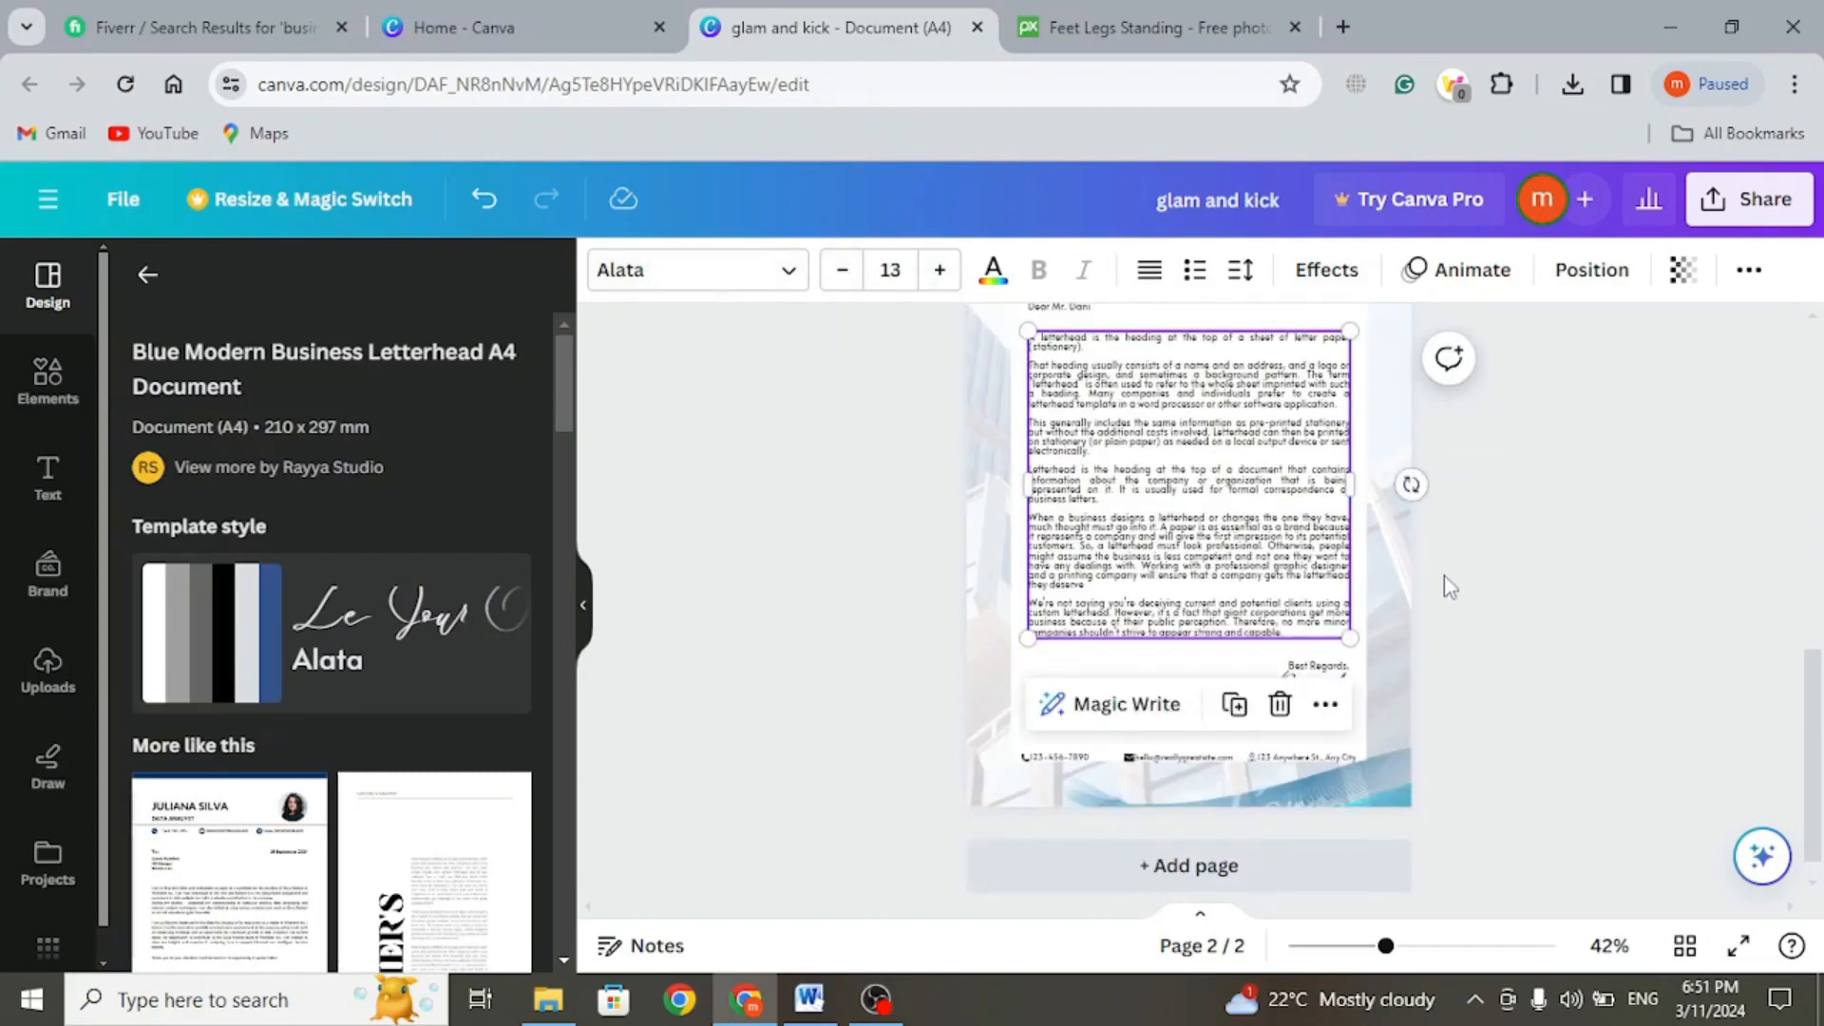
pyautogui.scroll(3, 1449, 586)
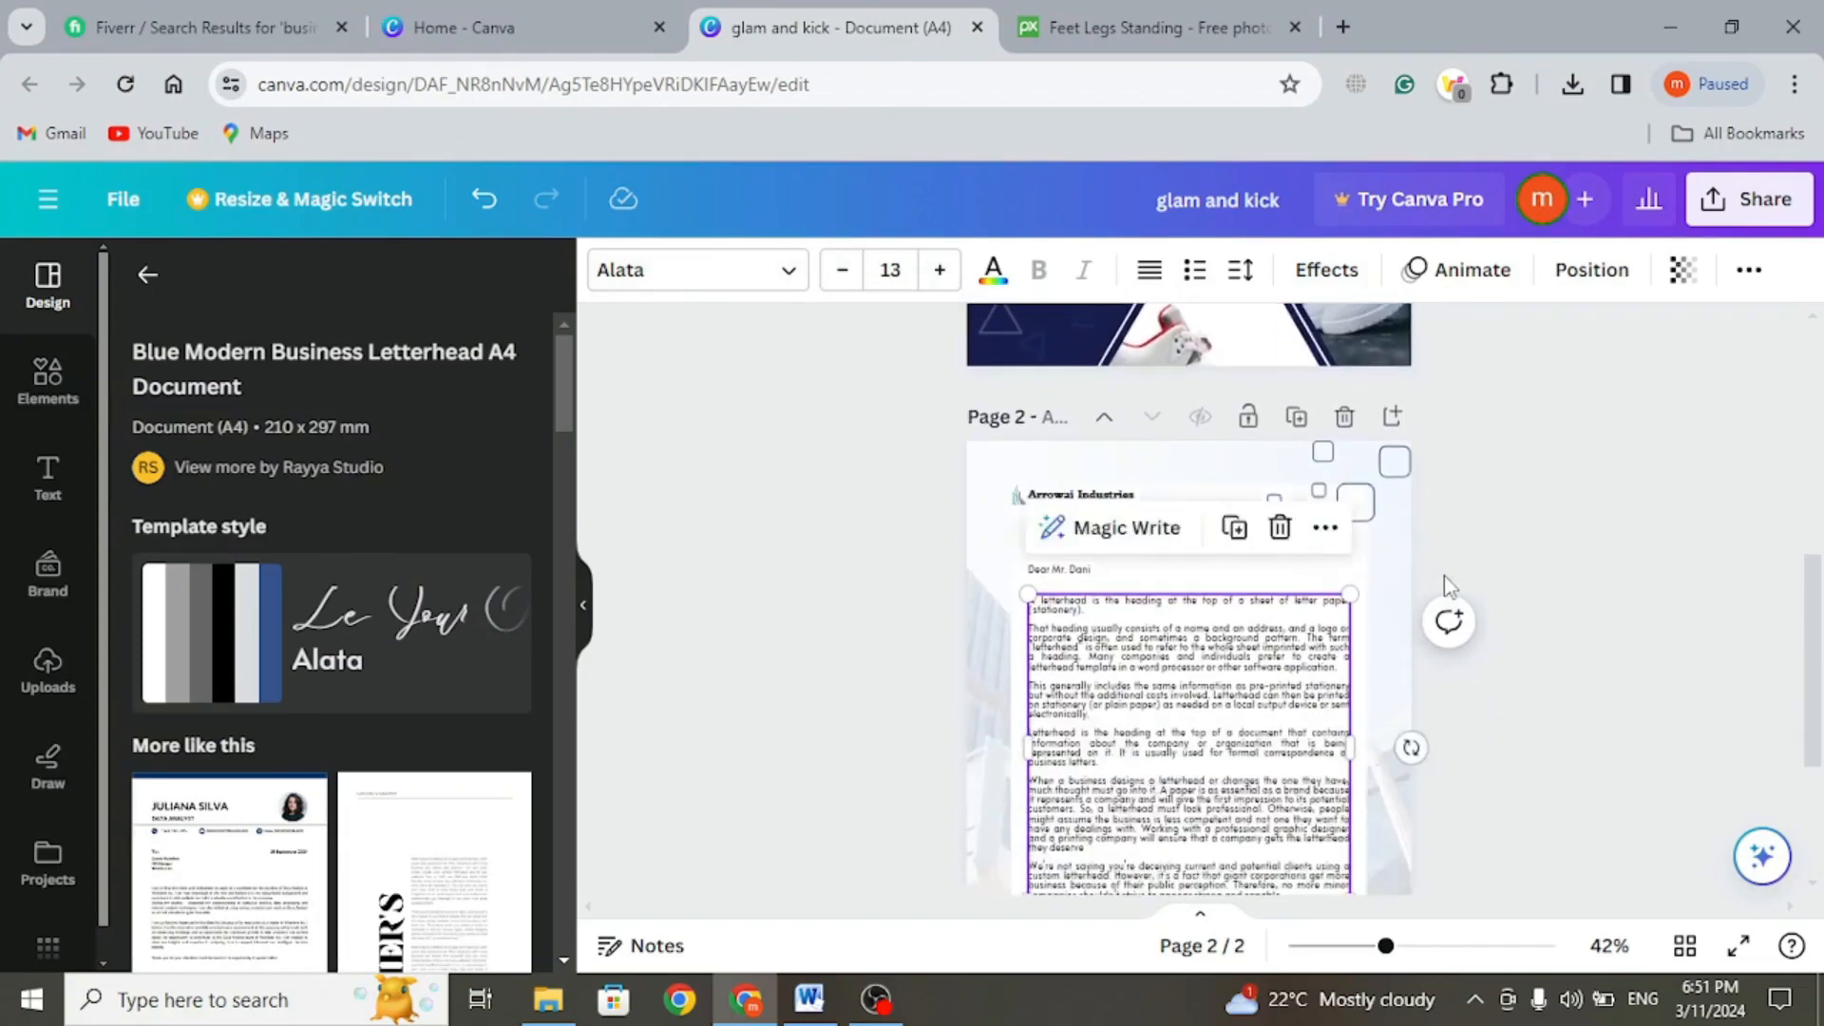
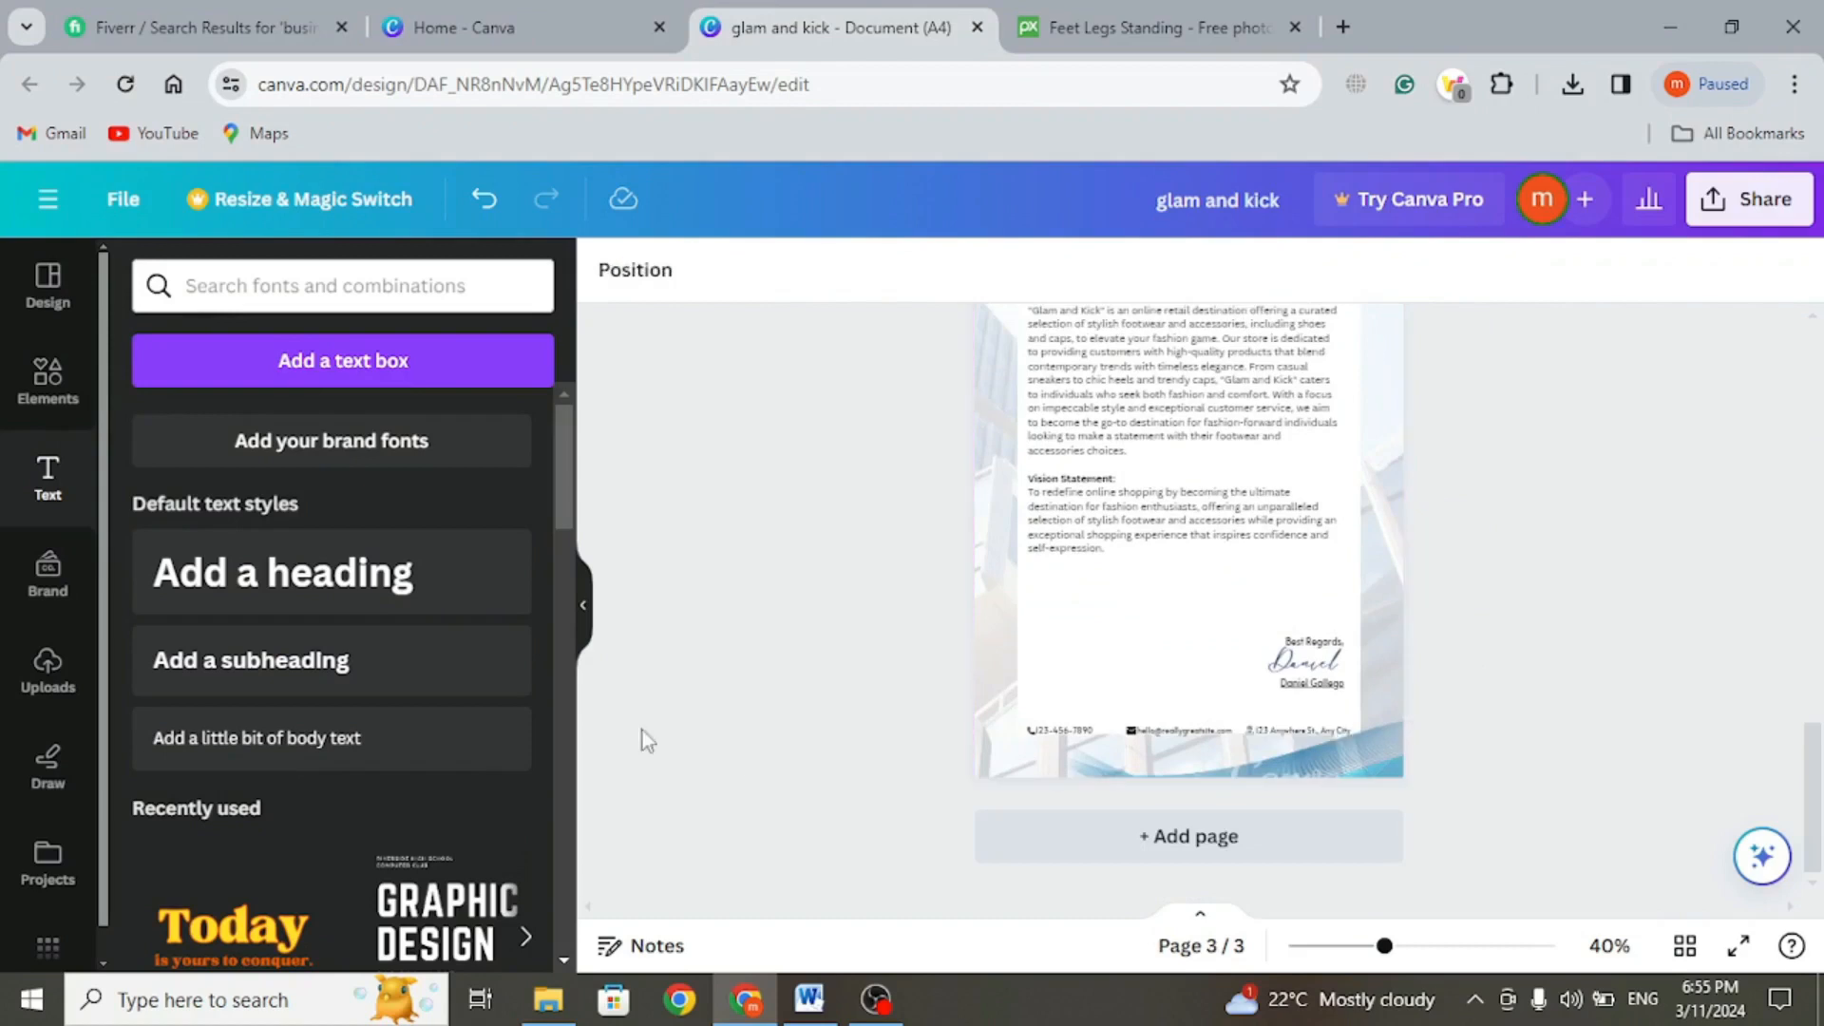
# - Check the Business Description page and search the design templates for "team"
pyautogui.scroll(2, 1425, 584)
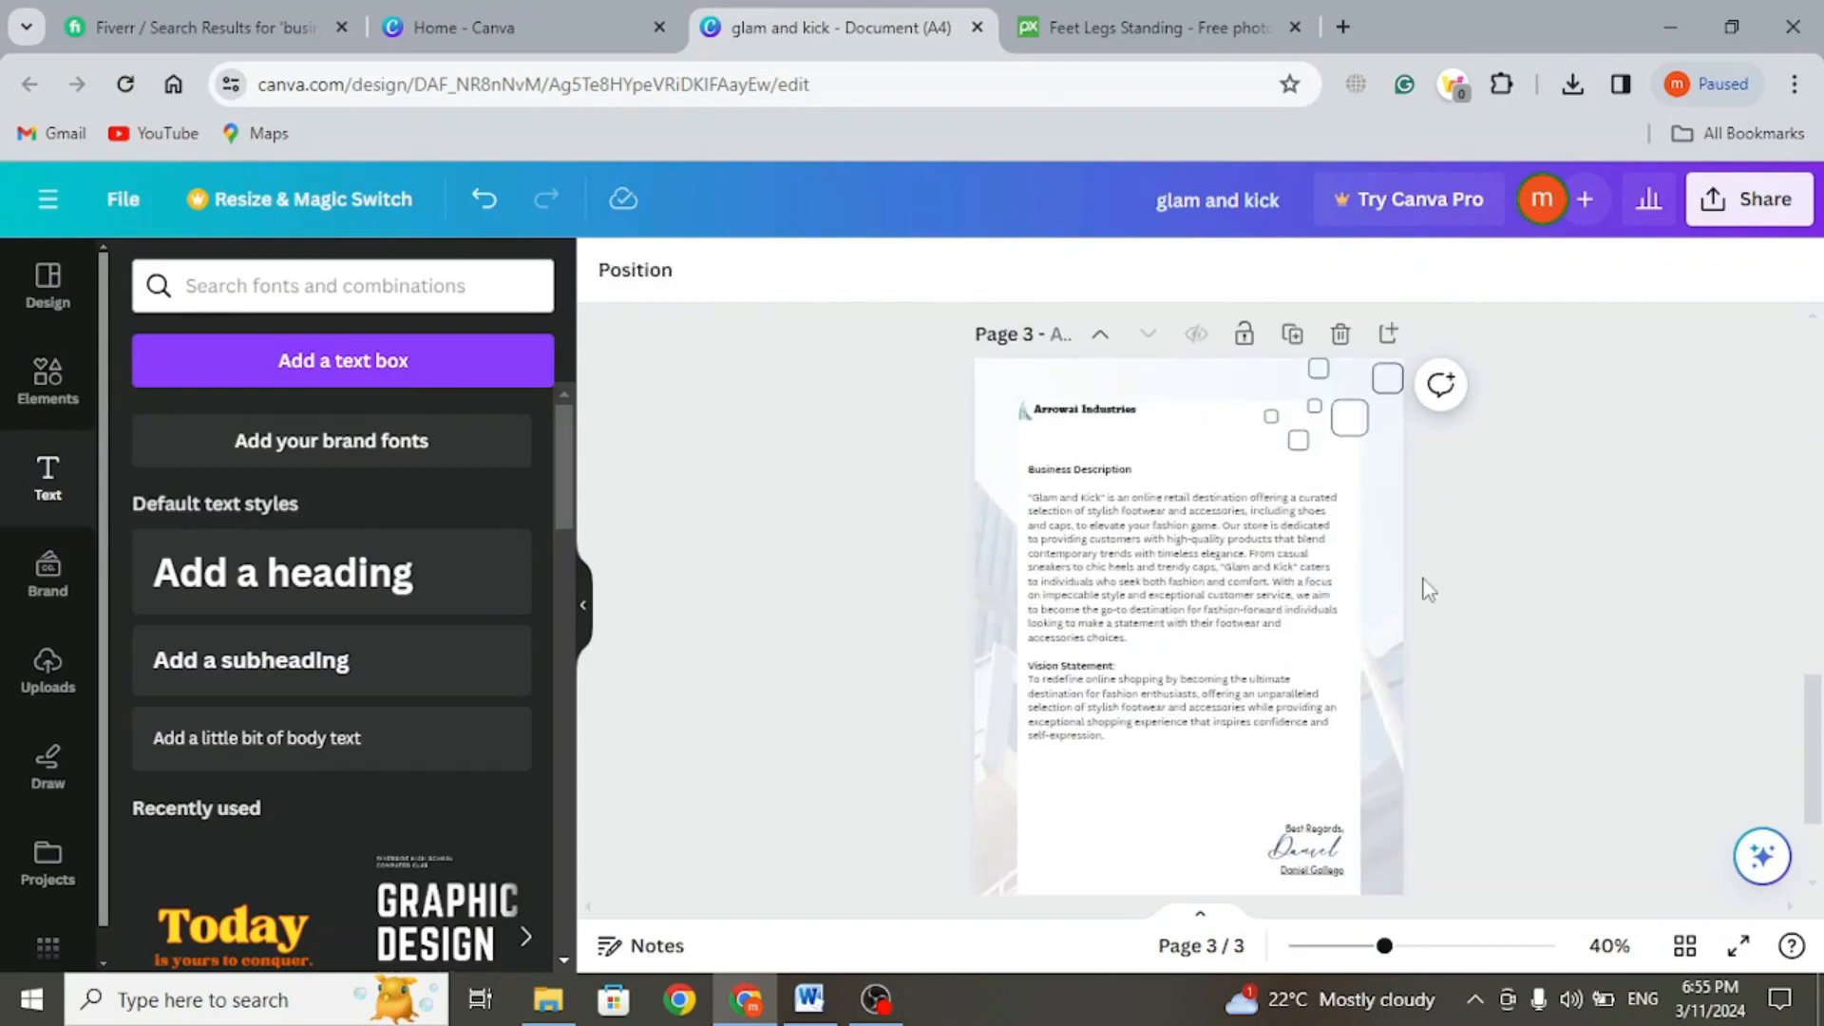
pyautogui.scroll(5, 1428, 589)
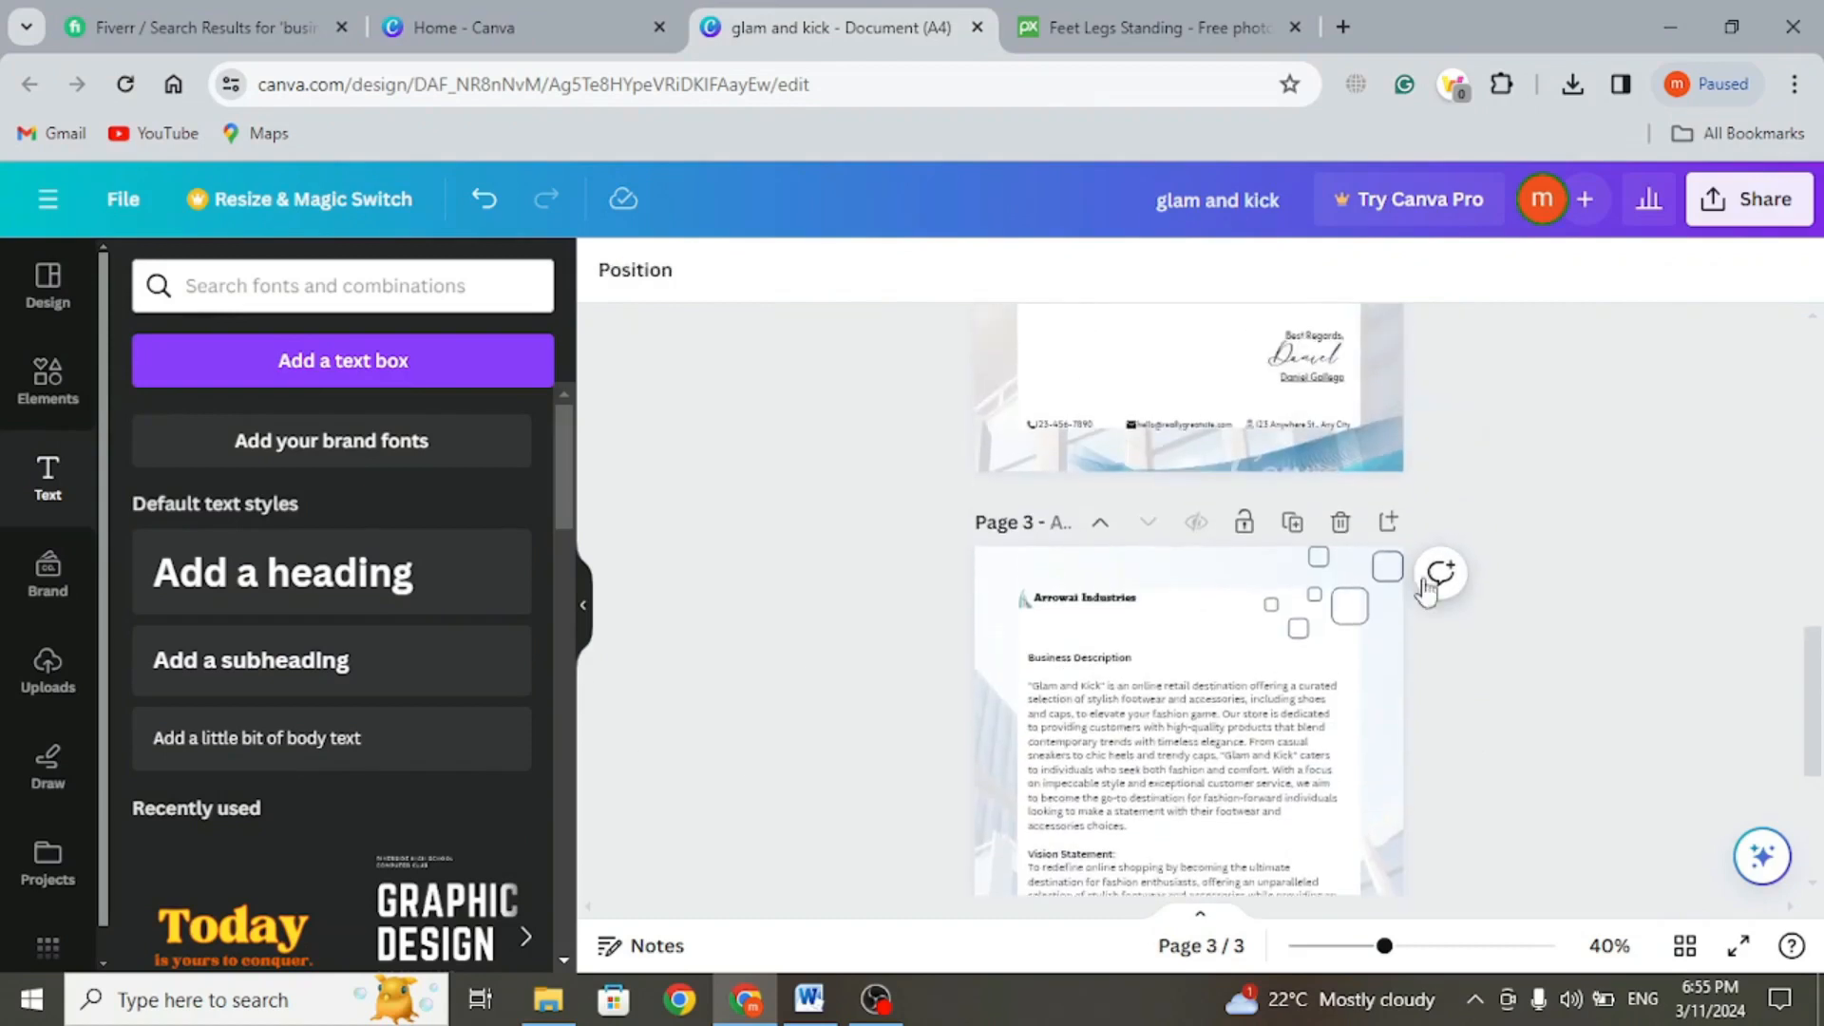
pyautogui.scroll(-4, 1428, 589)
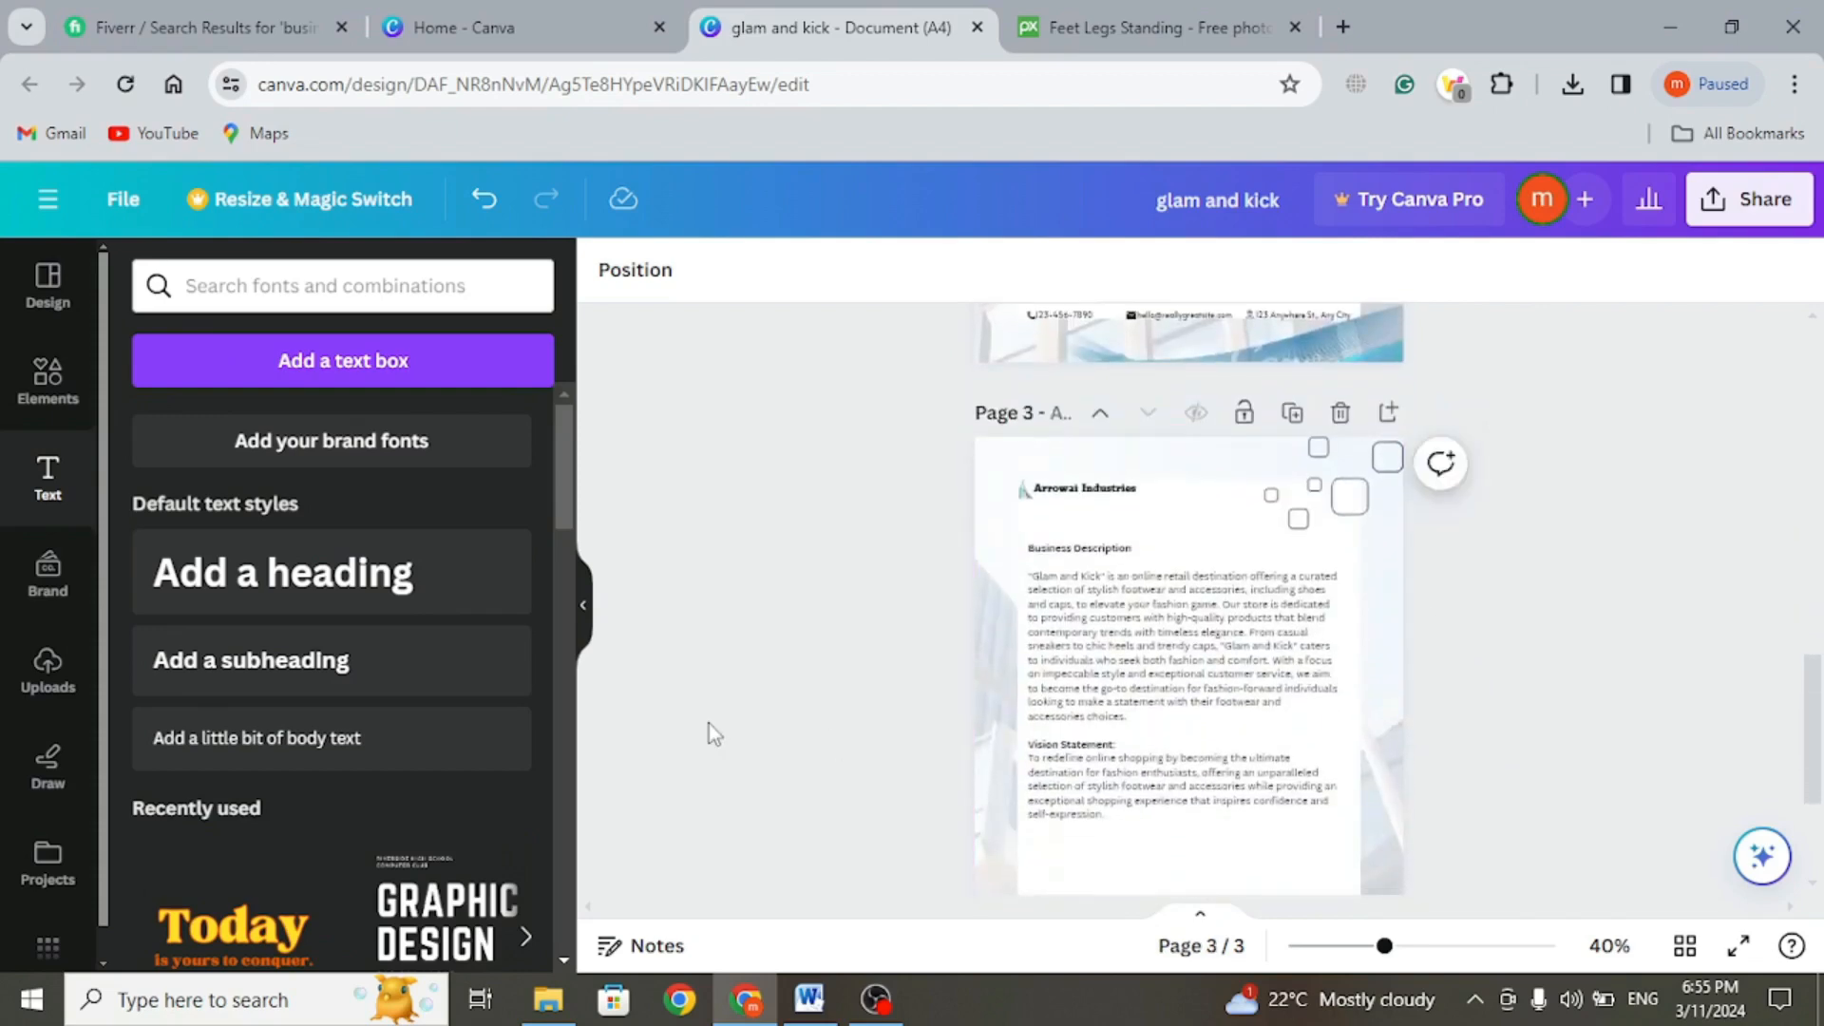
pyautogui.scroll(-4, 708, 731)
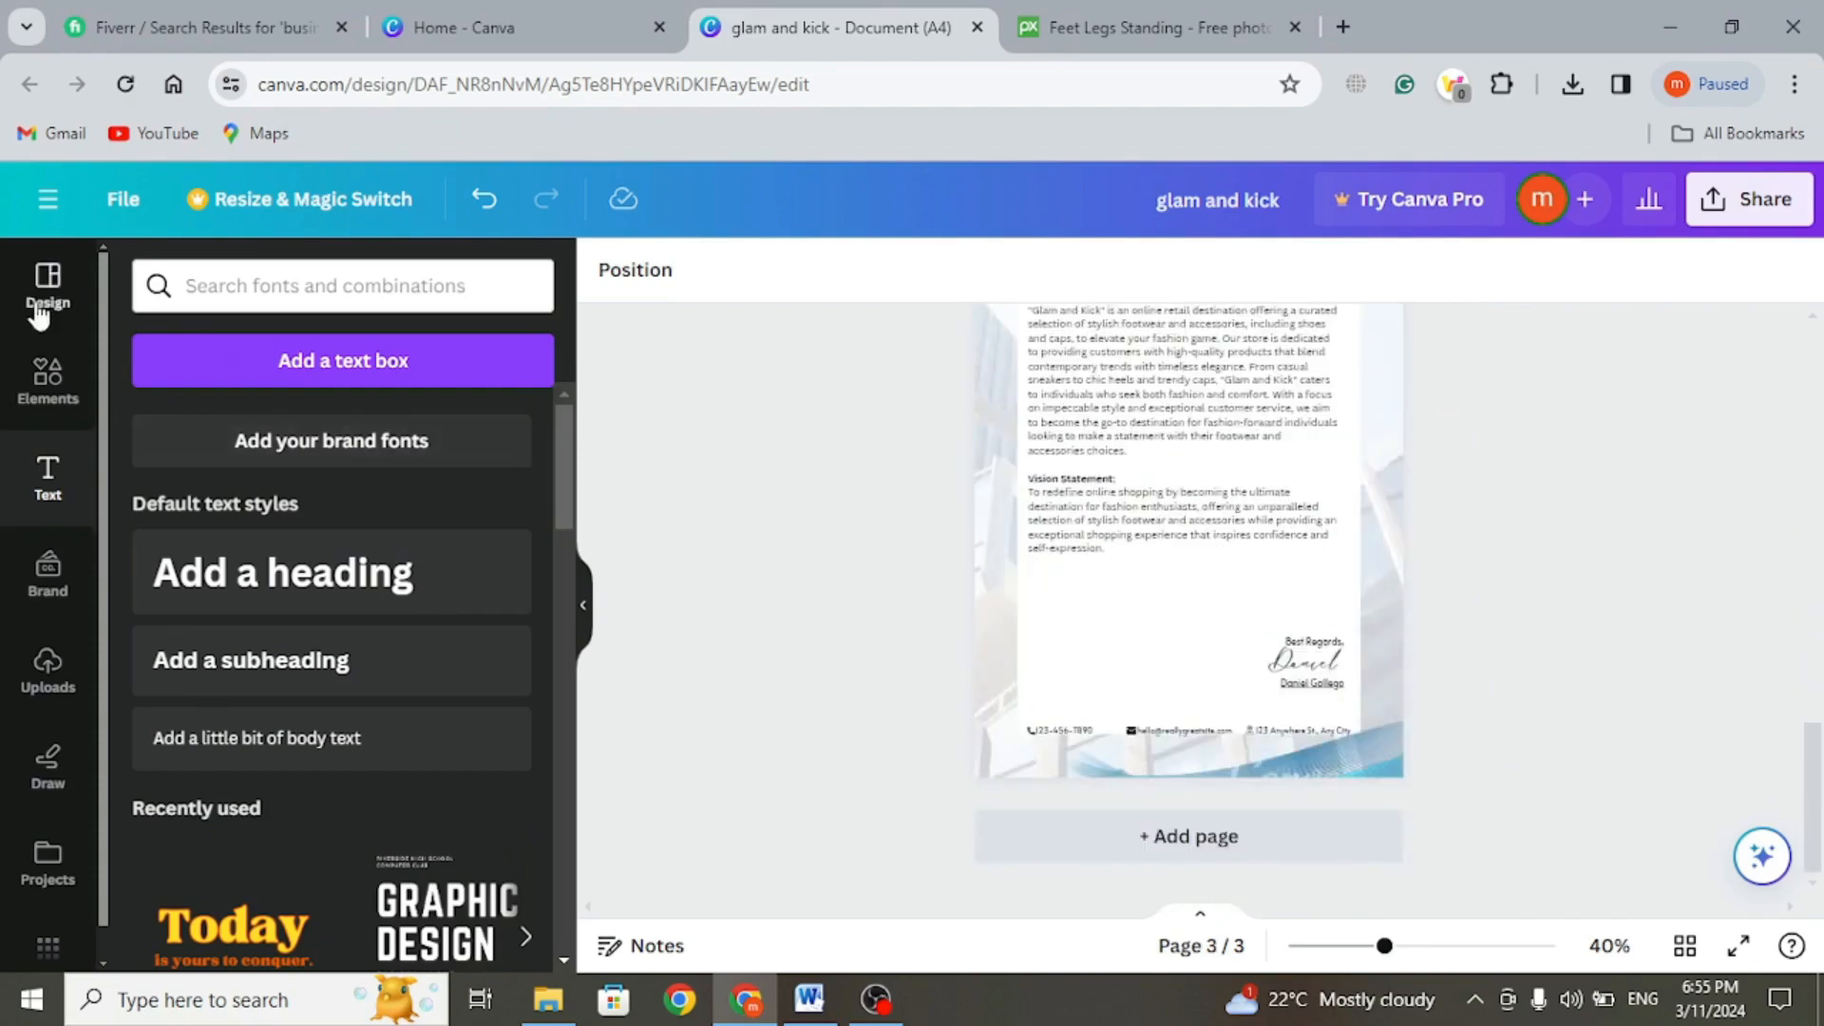
pyautogui.click(42, 290)
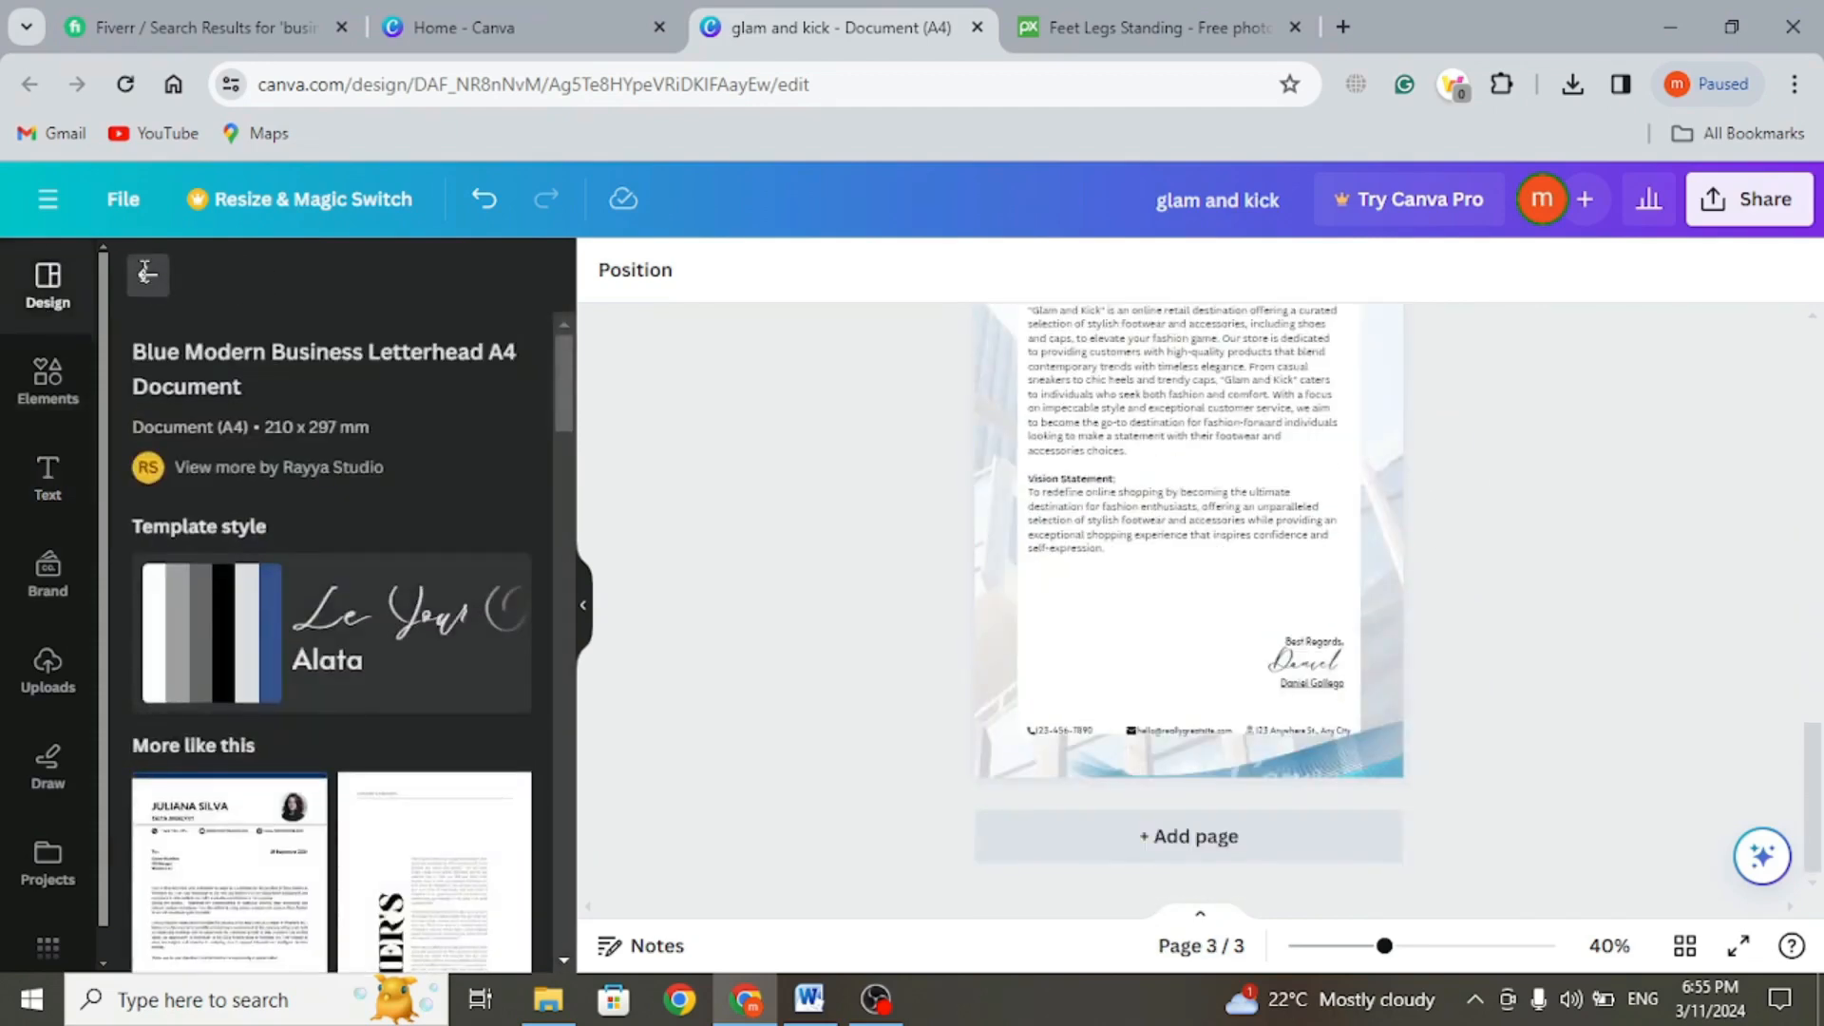
pyautogui.click(147, 274)
pyautogui.click(271, 287)
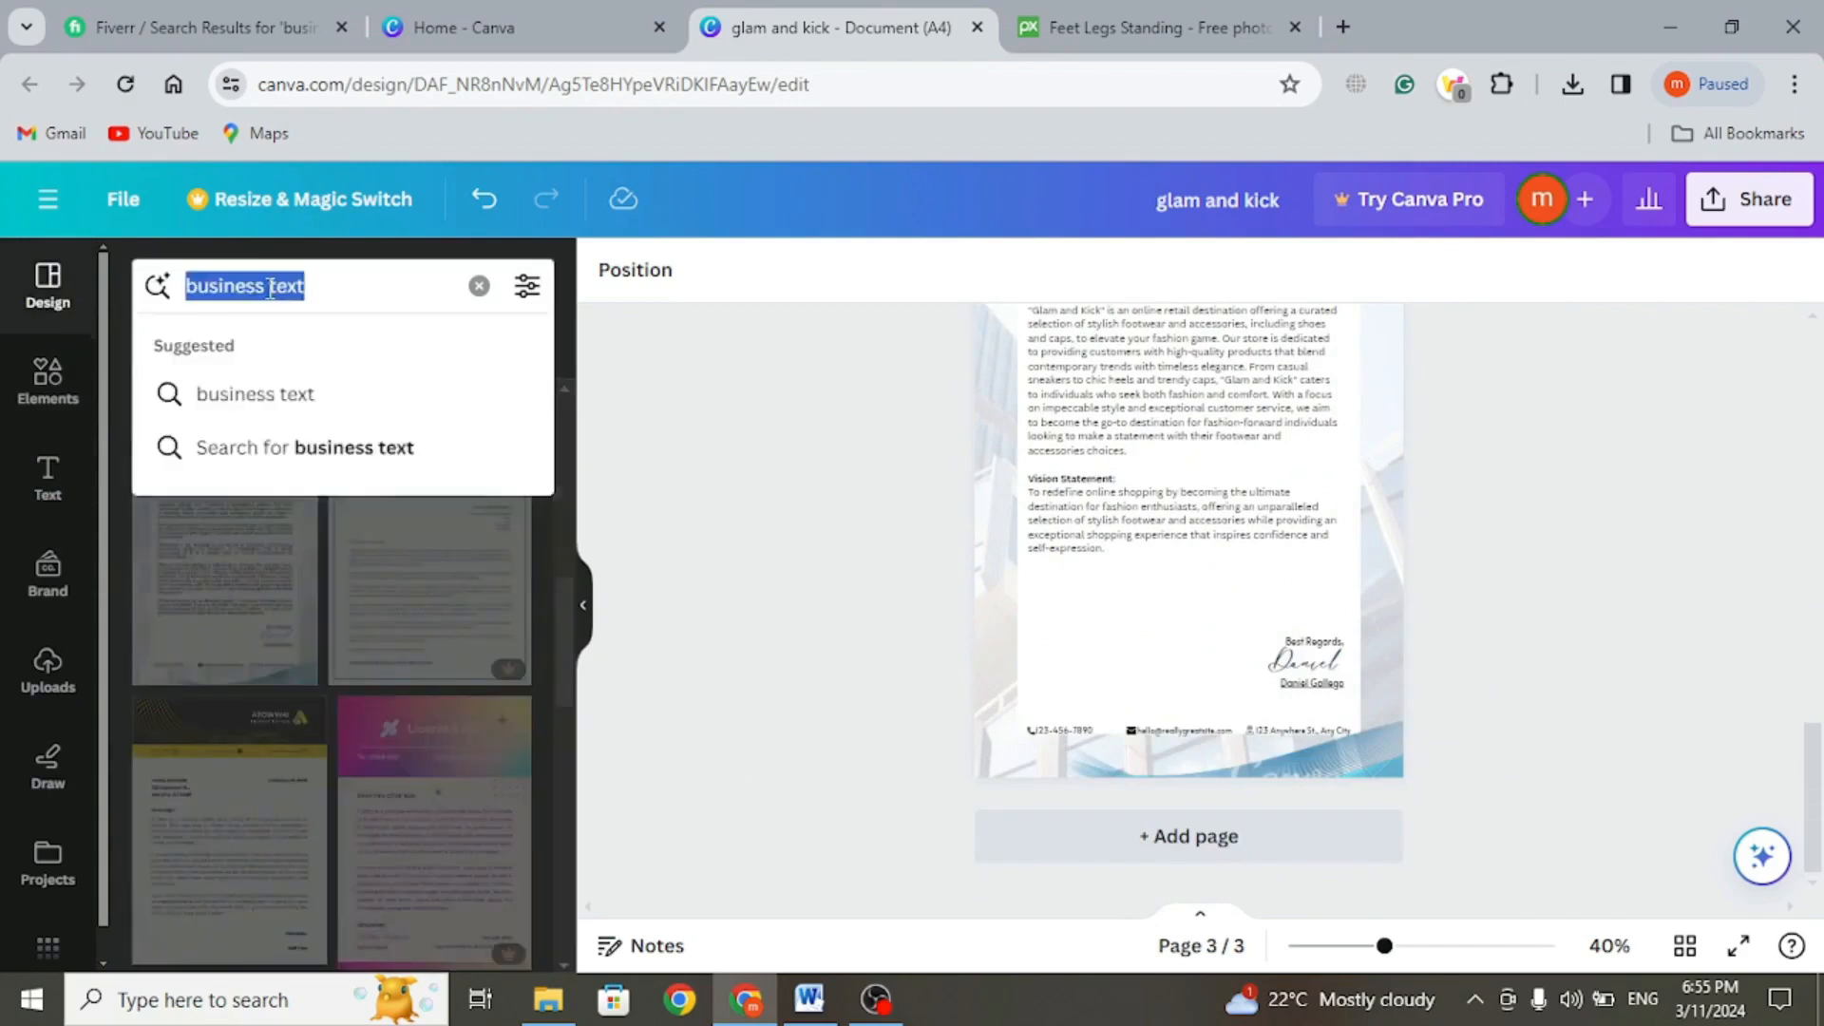
pyautogui.write('team')
pyautogui.press('Return')
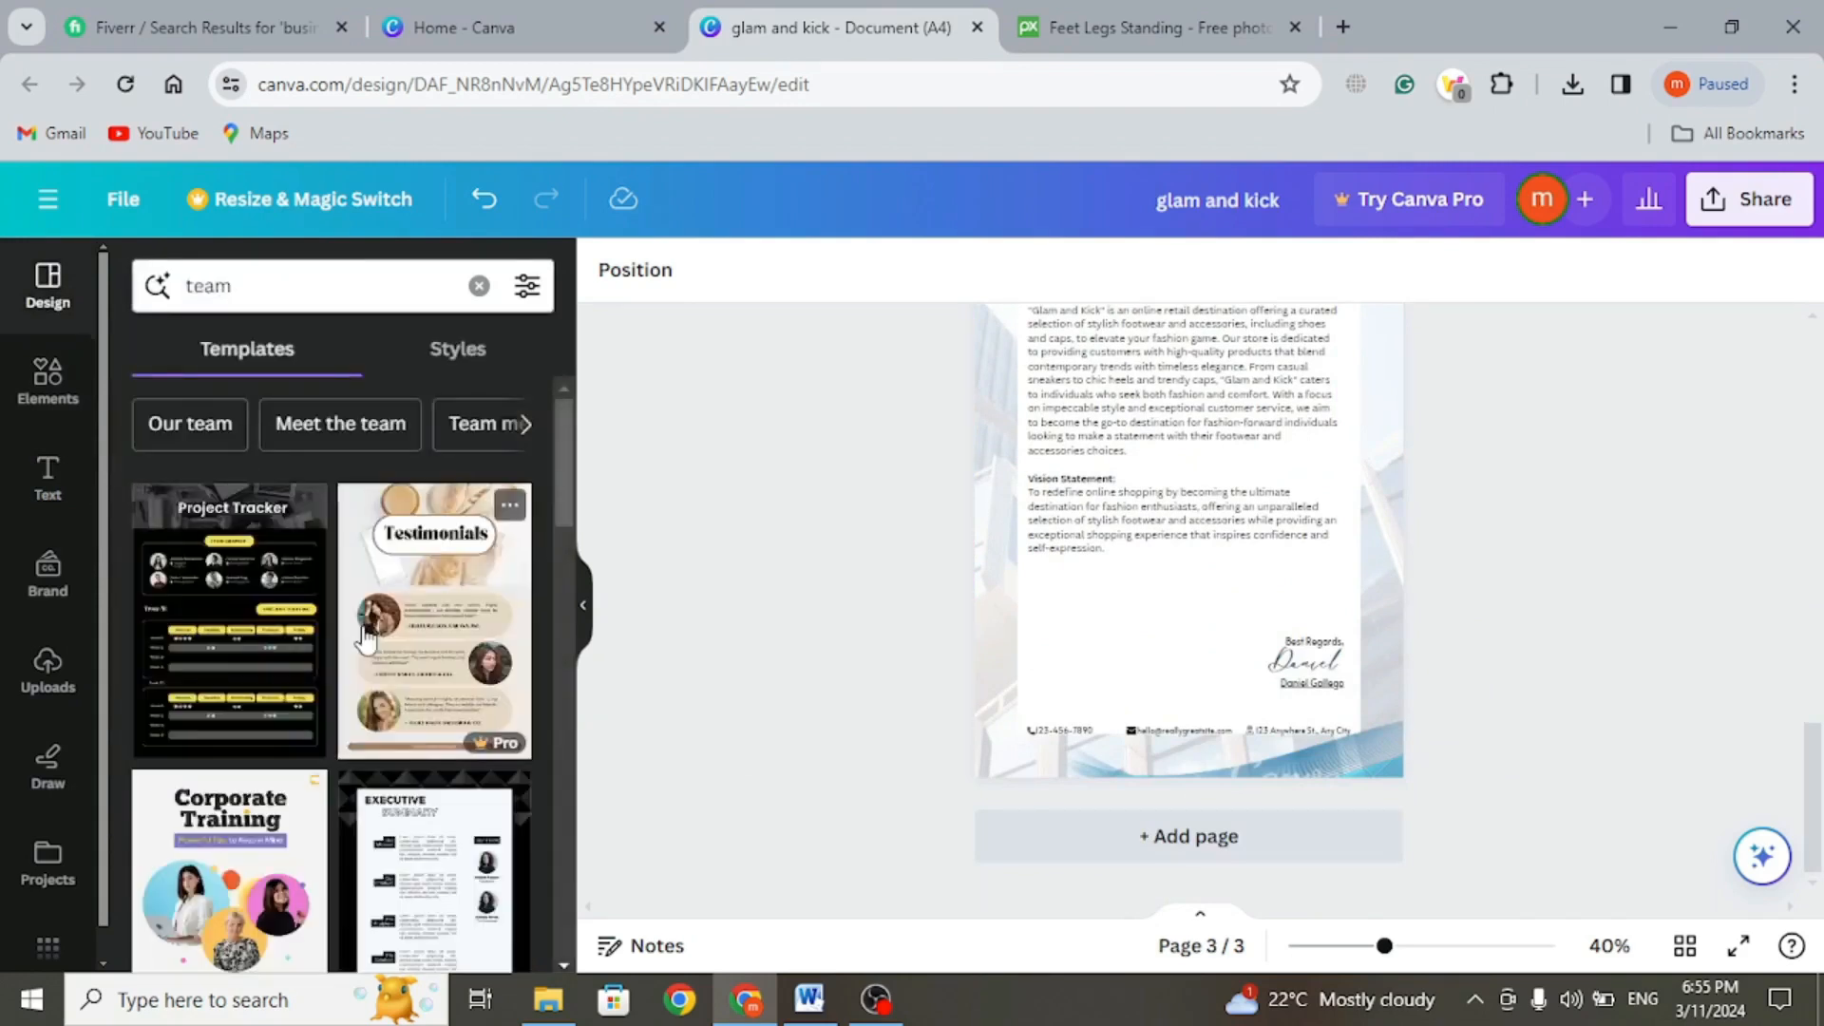
# - Add the Colorful Modern and Simple Professional Corporate Training template from the team results as a new page 4
pyautogui.scroll(-2, 367, 656)
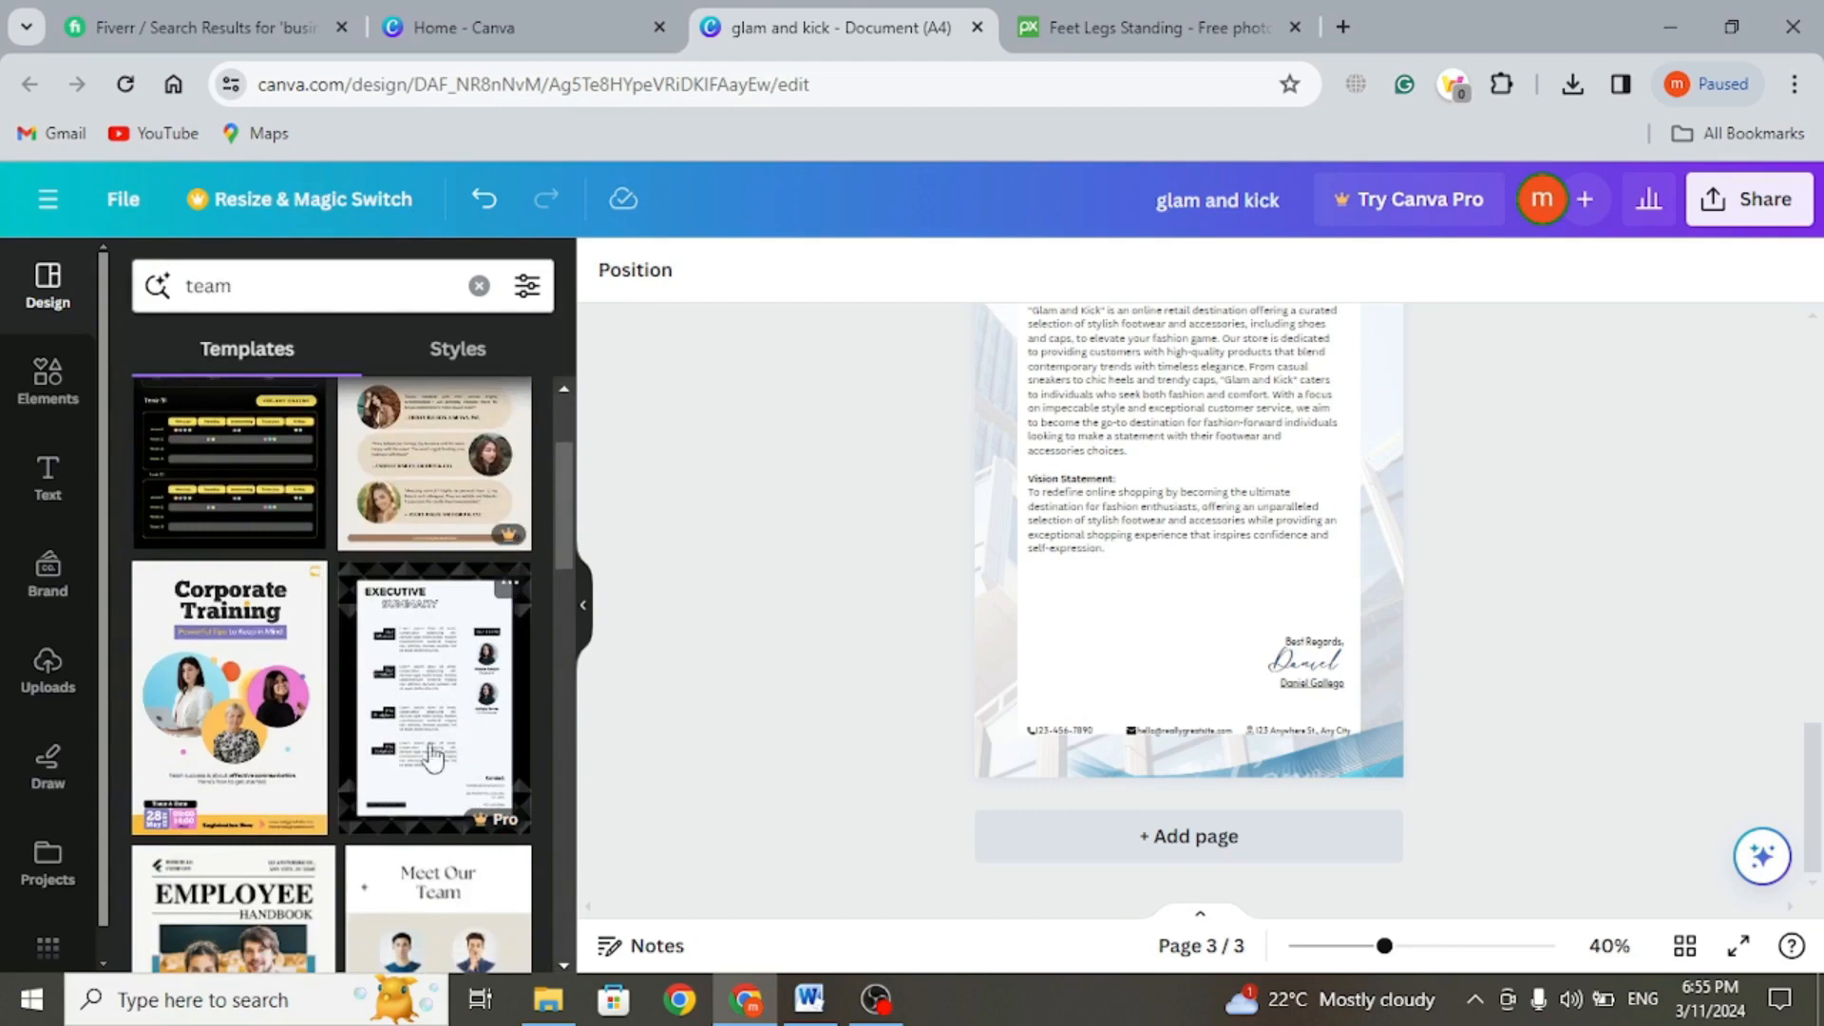
pyautogui.scroll(-2, 390, 760)
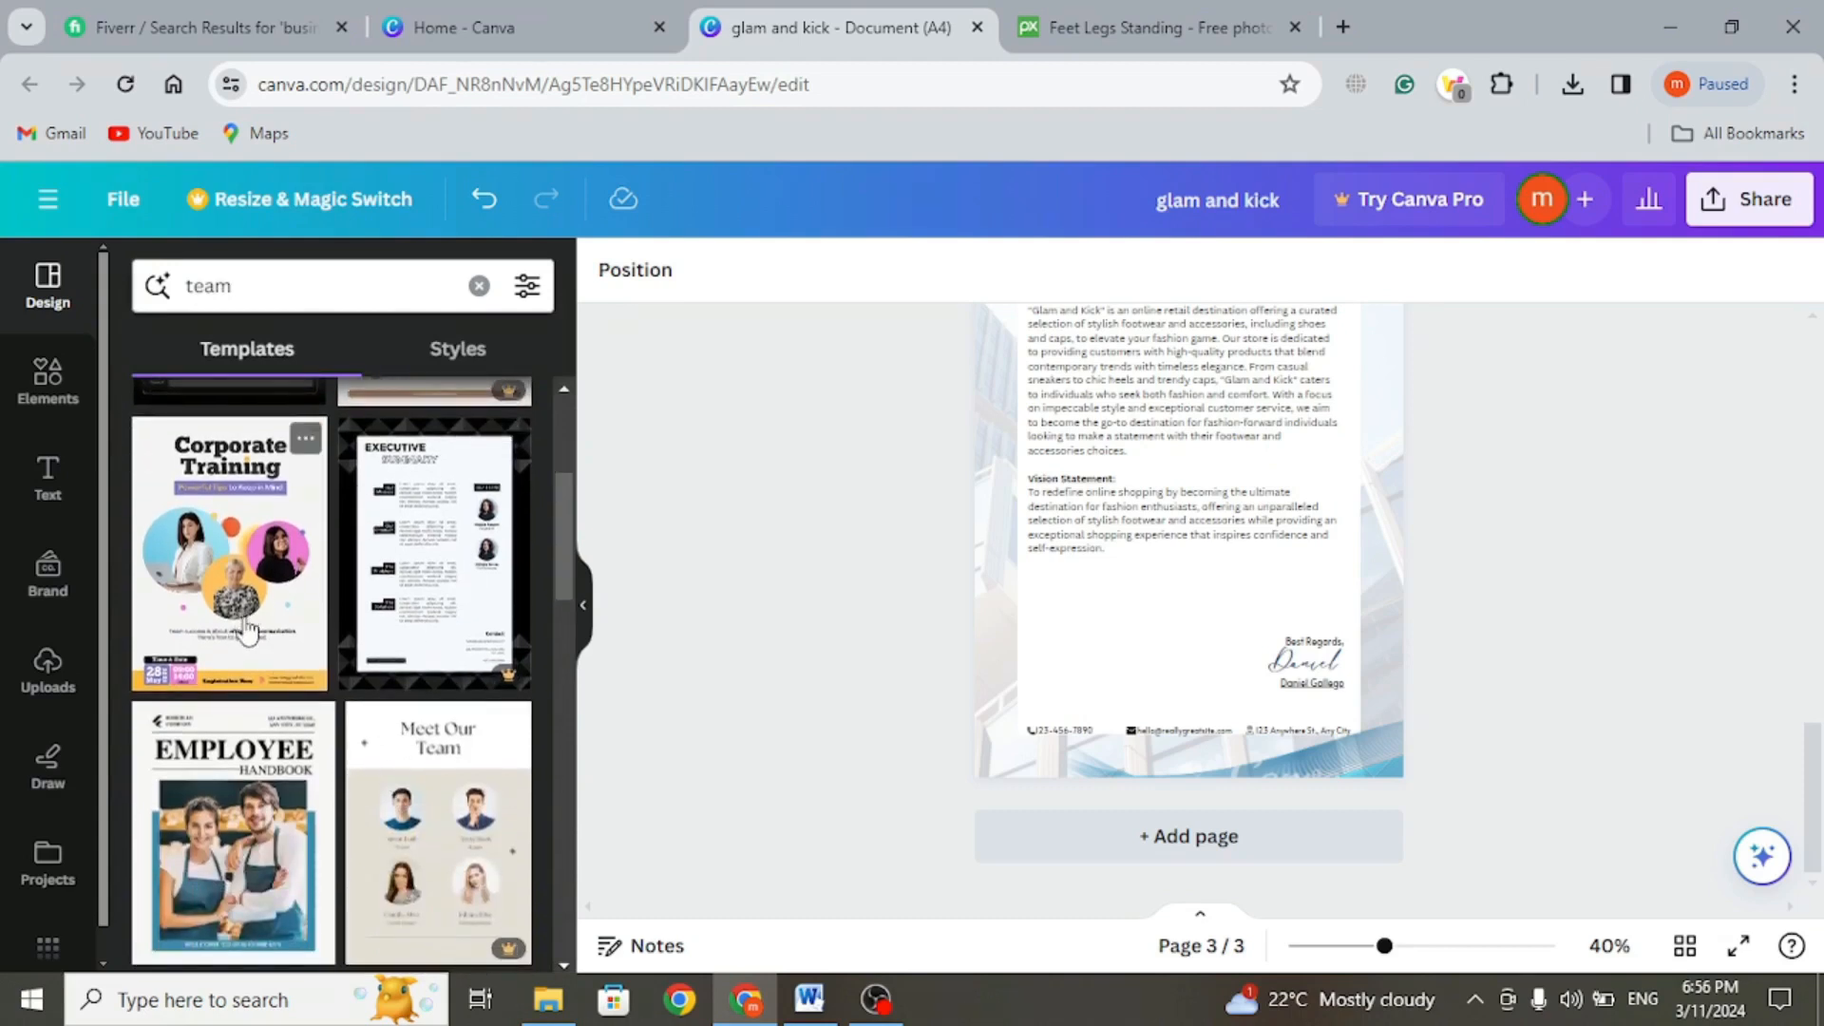
pyautogui.click(245, 628)
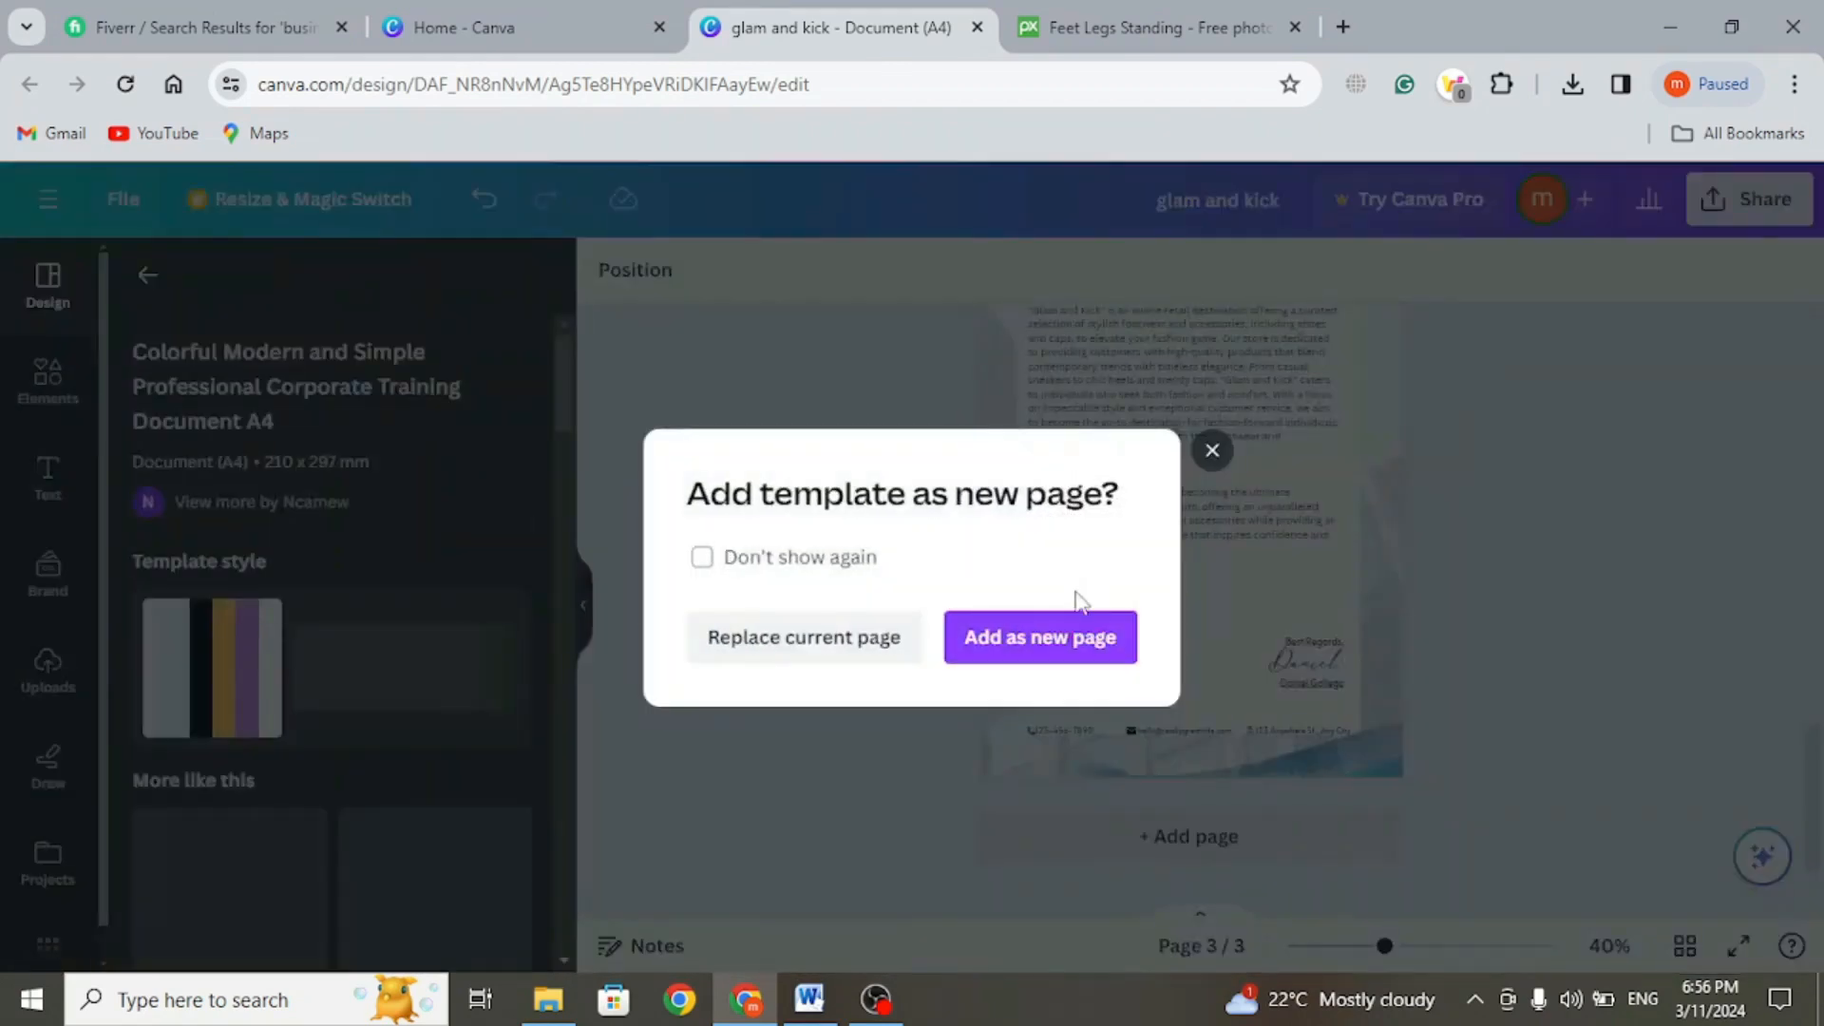
pyautogui.click(1056, 655)
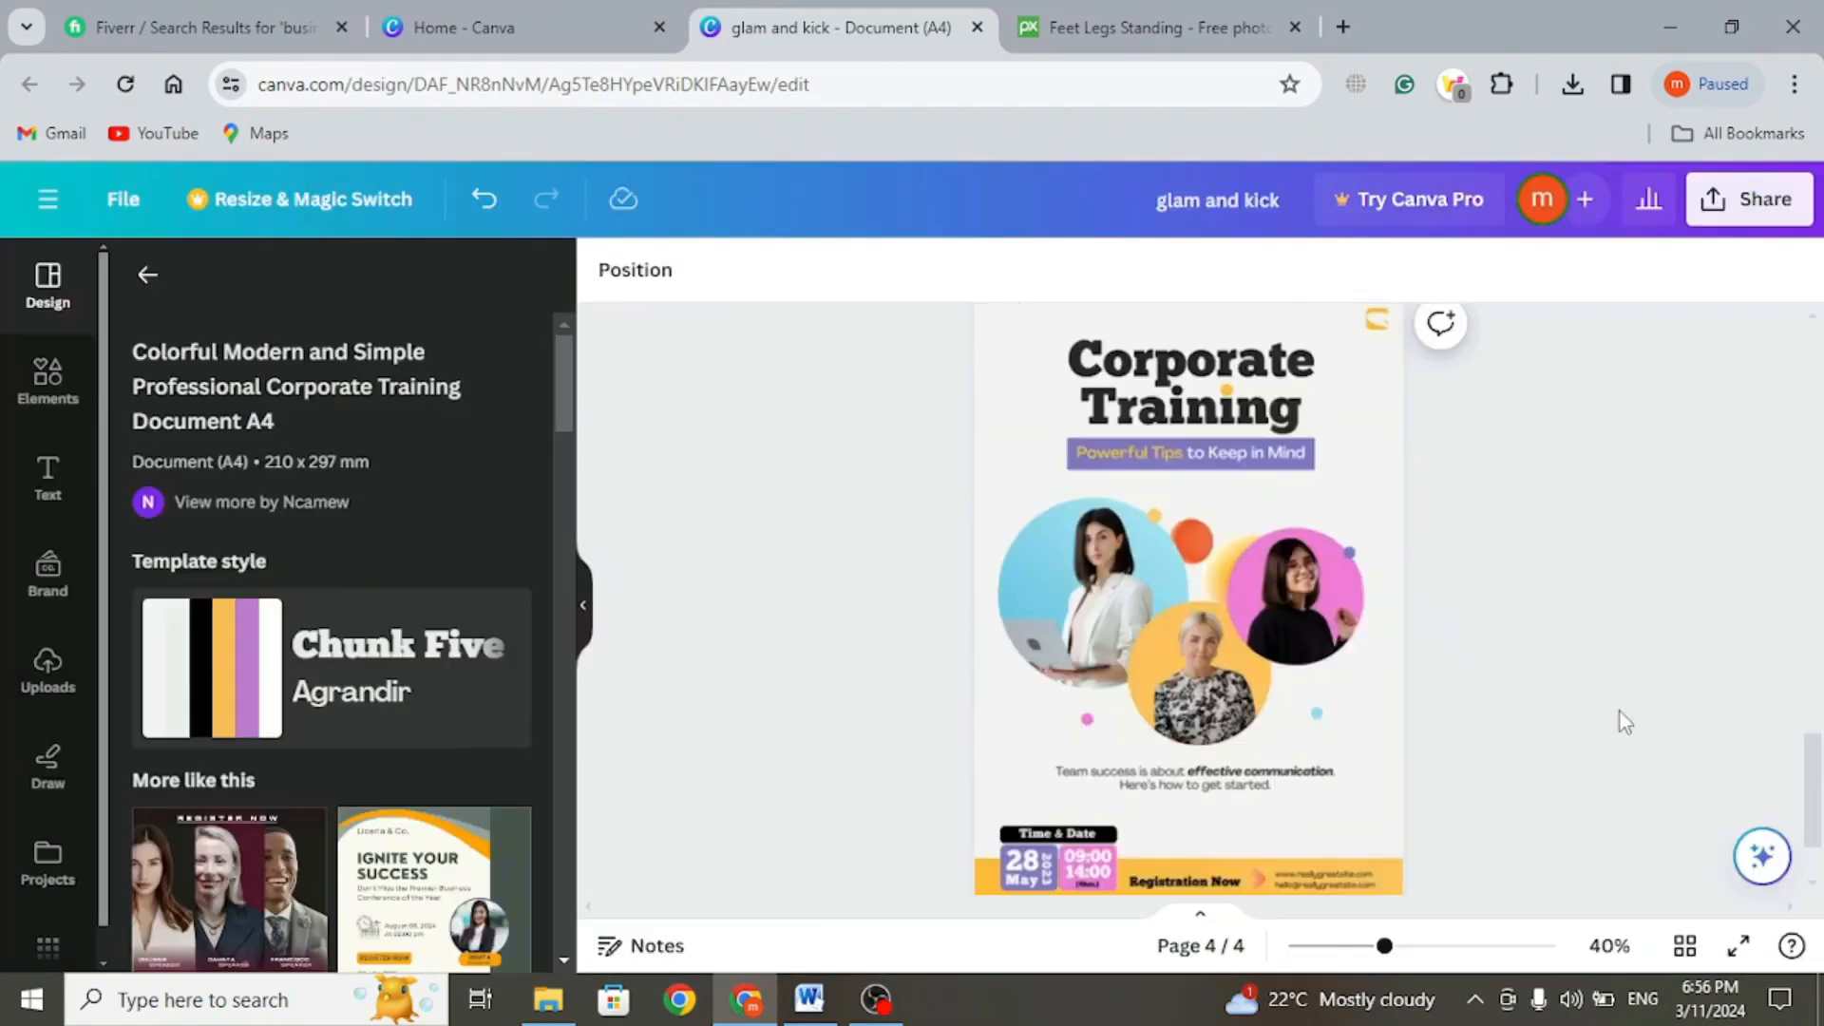
# - Replace the "Corporate Training" title on page 4 with "Our team"
pyautogui.scroll(-1, 1484, 536)
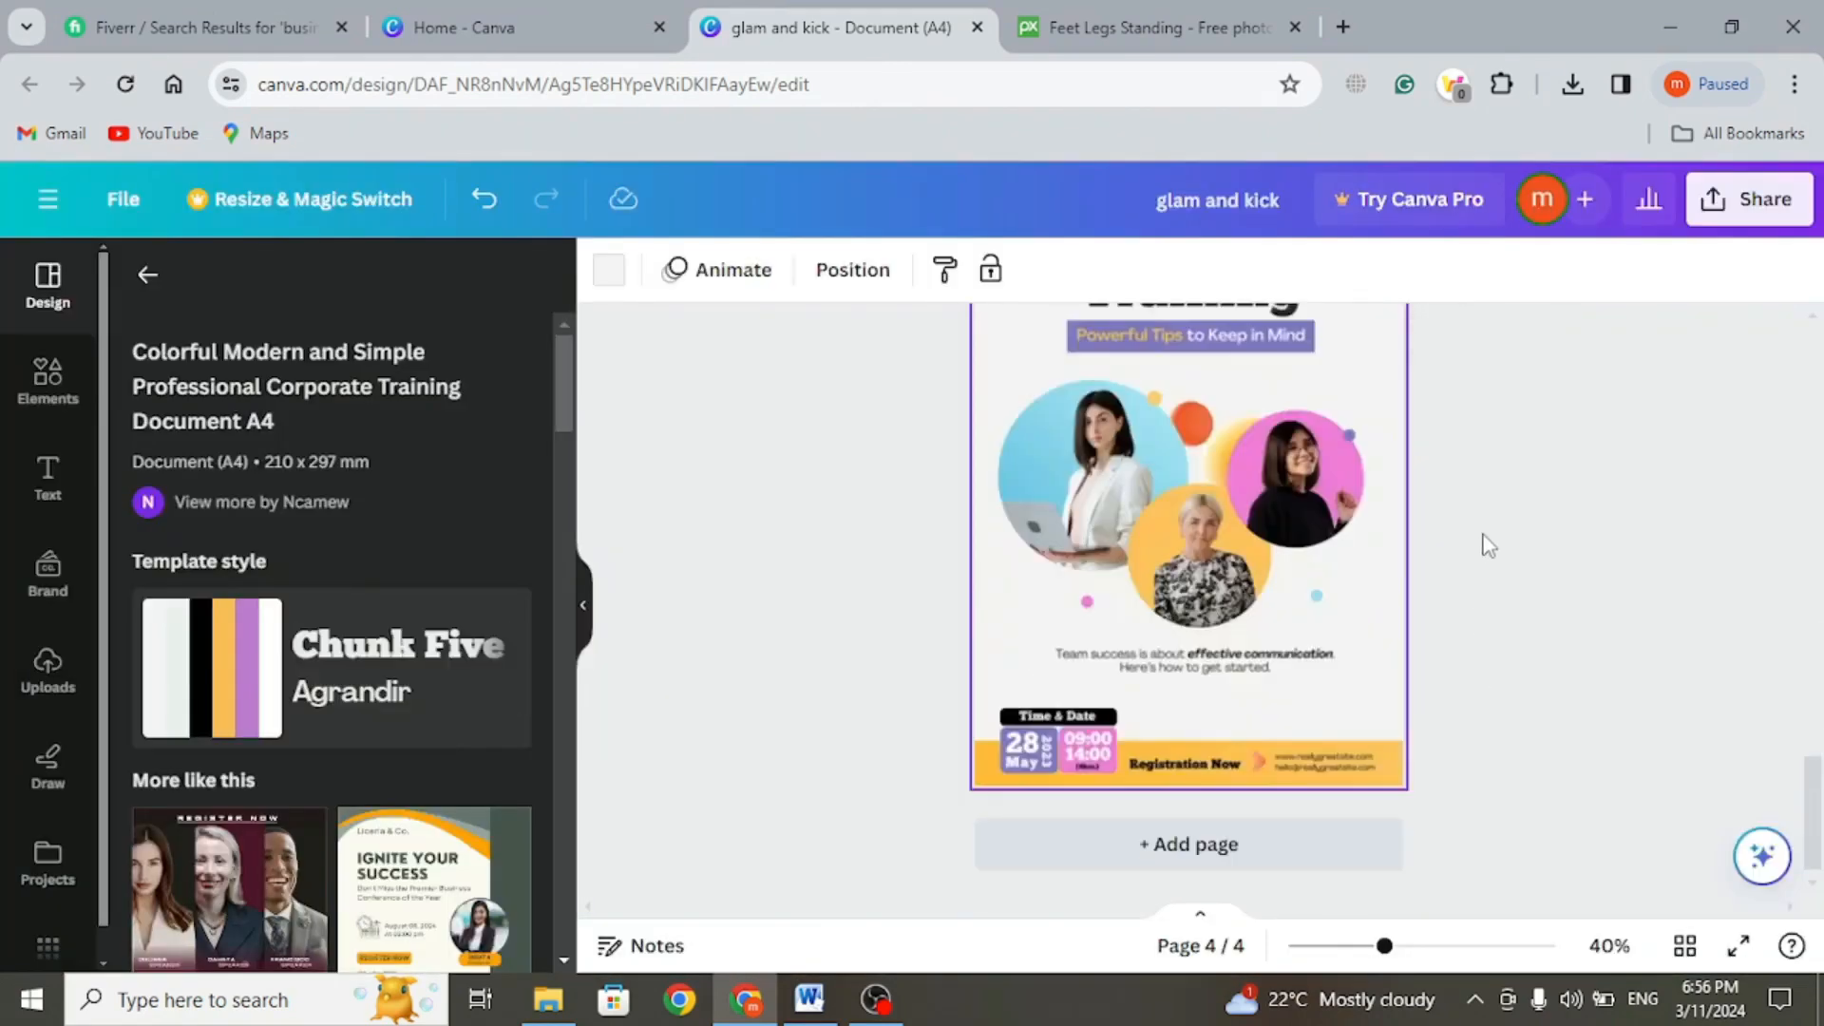
pyautogui.scroll(3, 1482, 480)
pyautogui.scroll(-1, 1472, 469)
pyautogui.scroll(-1, 1460, 587)
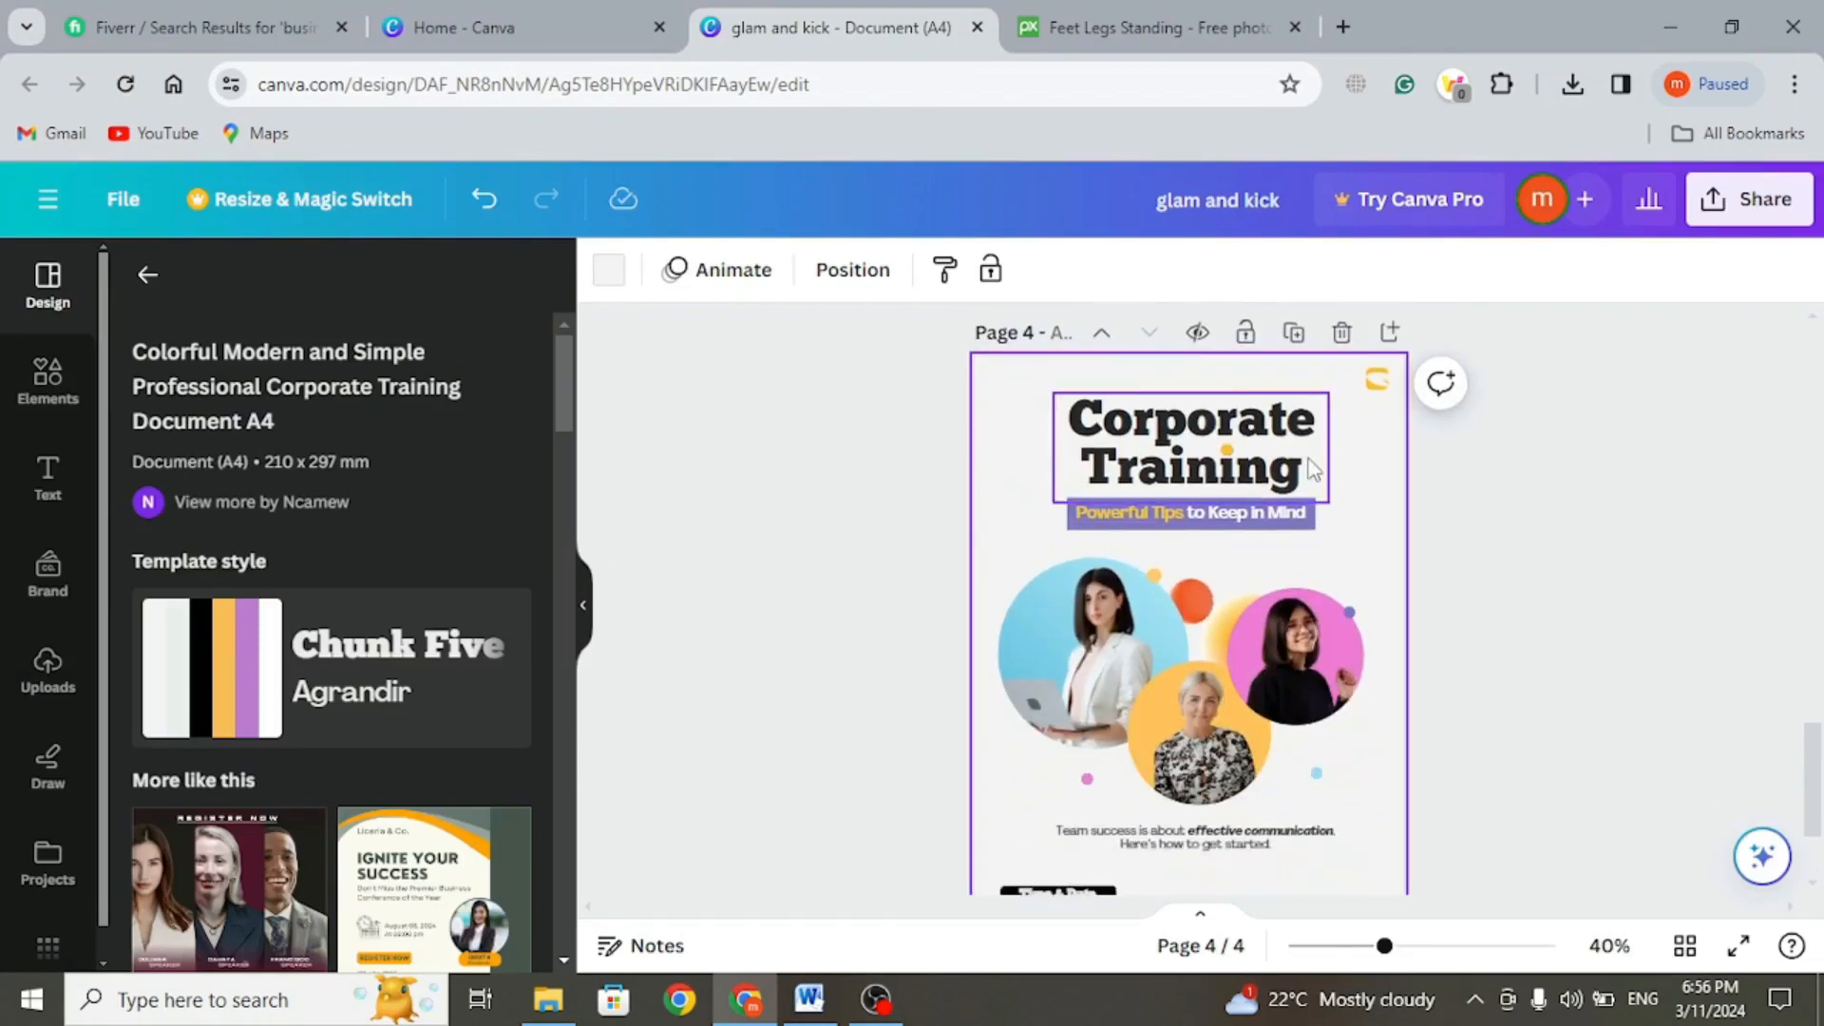
pyautogui.click(1281, 478)
pyautogui.click(1227, 447)
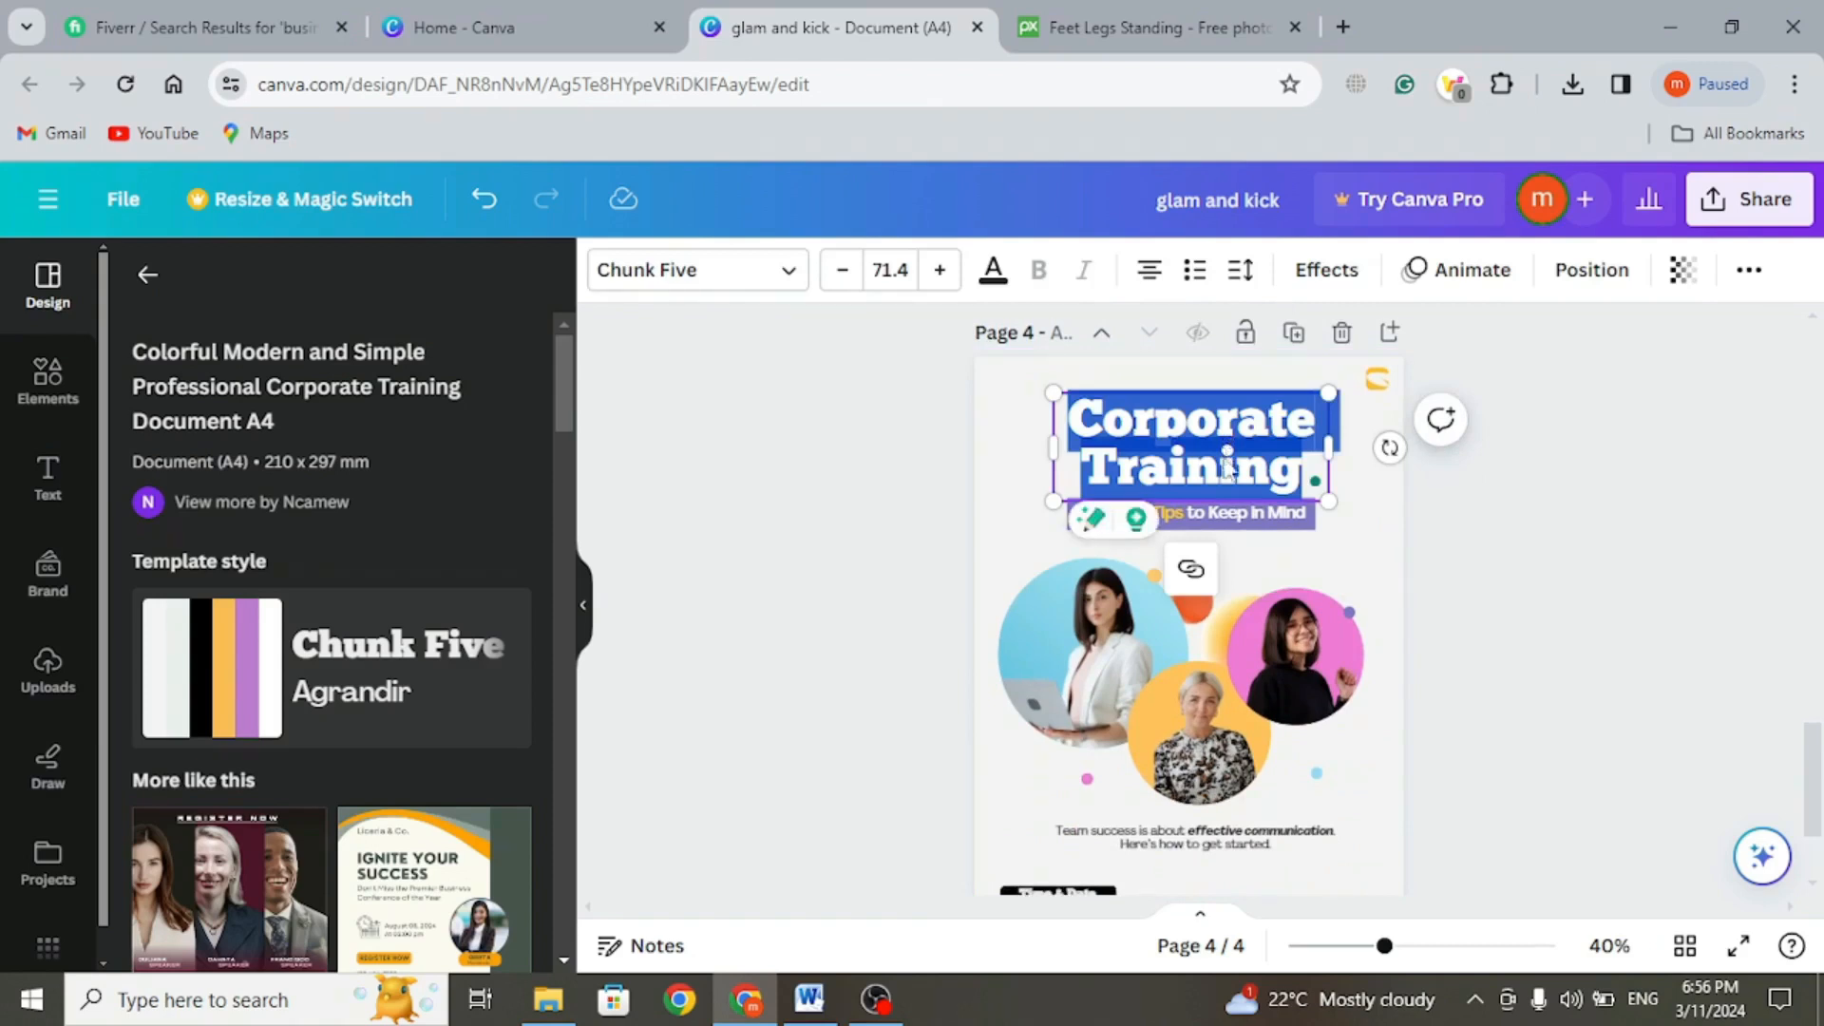
pyautogui.write('Our team')
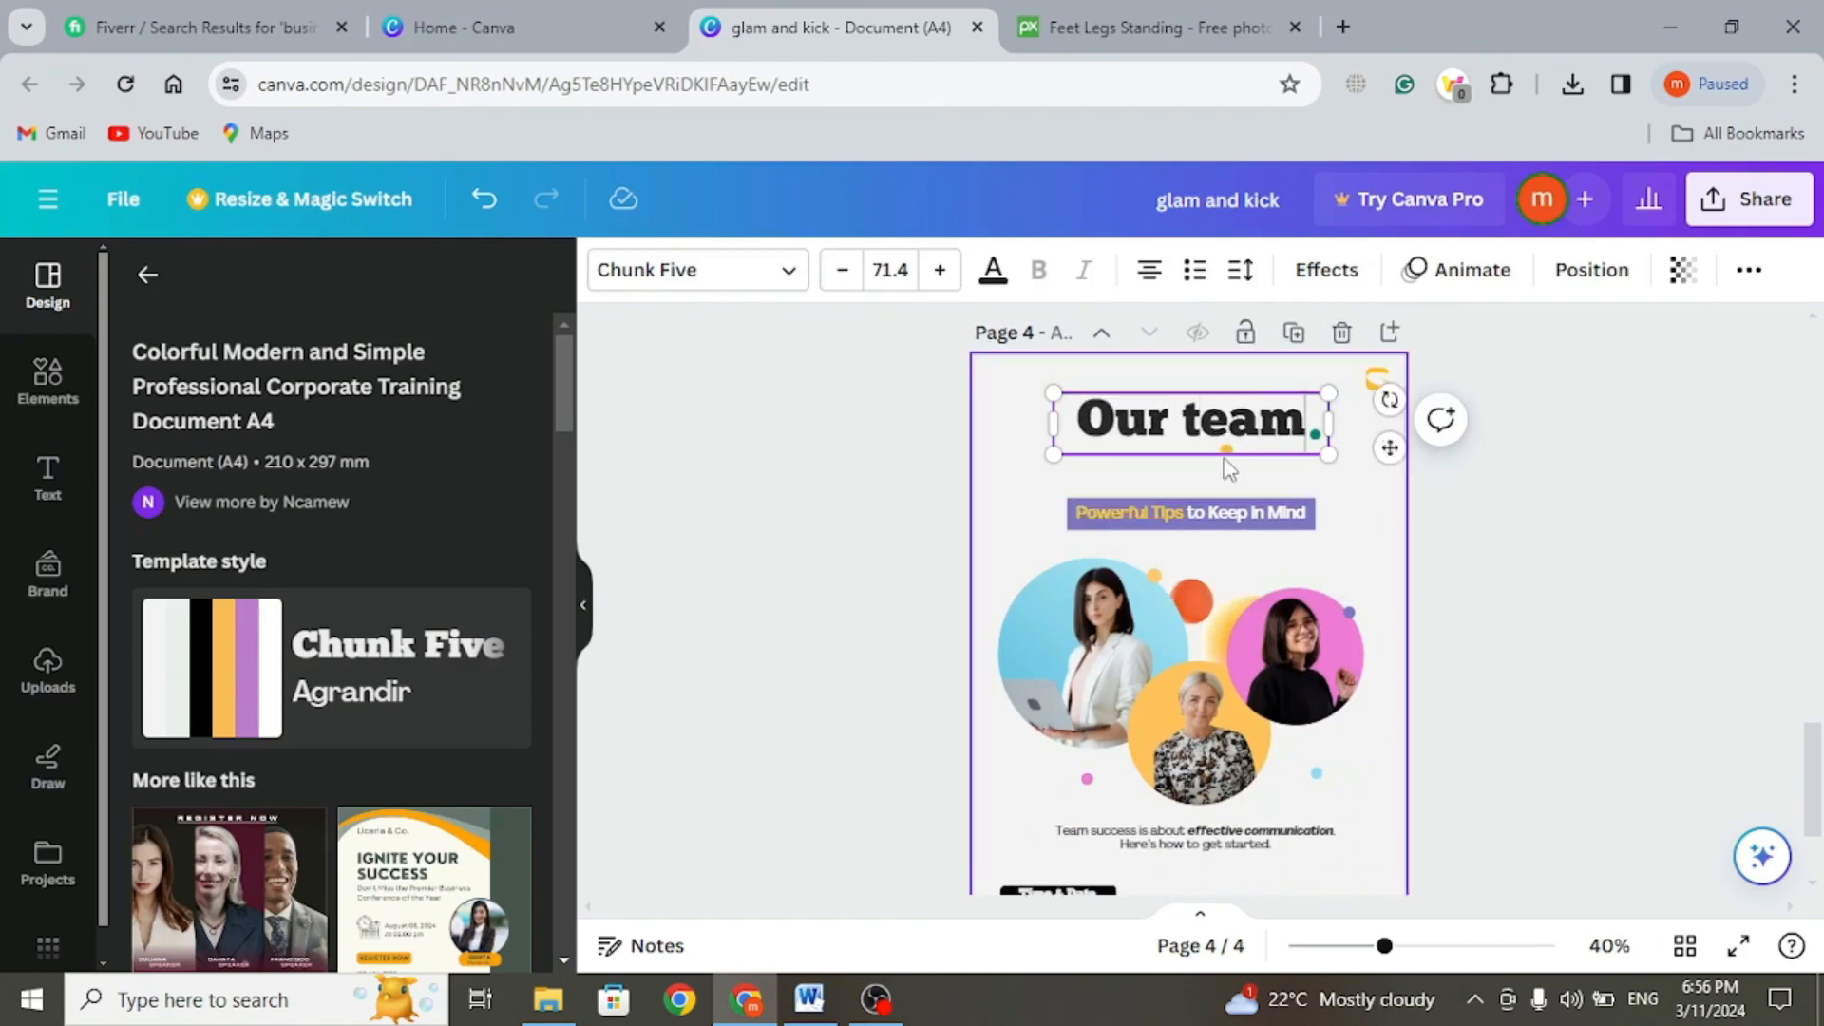
# - Replace the subtitle beneath the "Our team" title with "The persons behind Glam and kick"
pyautogui.click(1206, 520)
pyautogui.click(1208, 516)
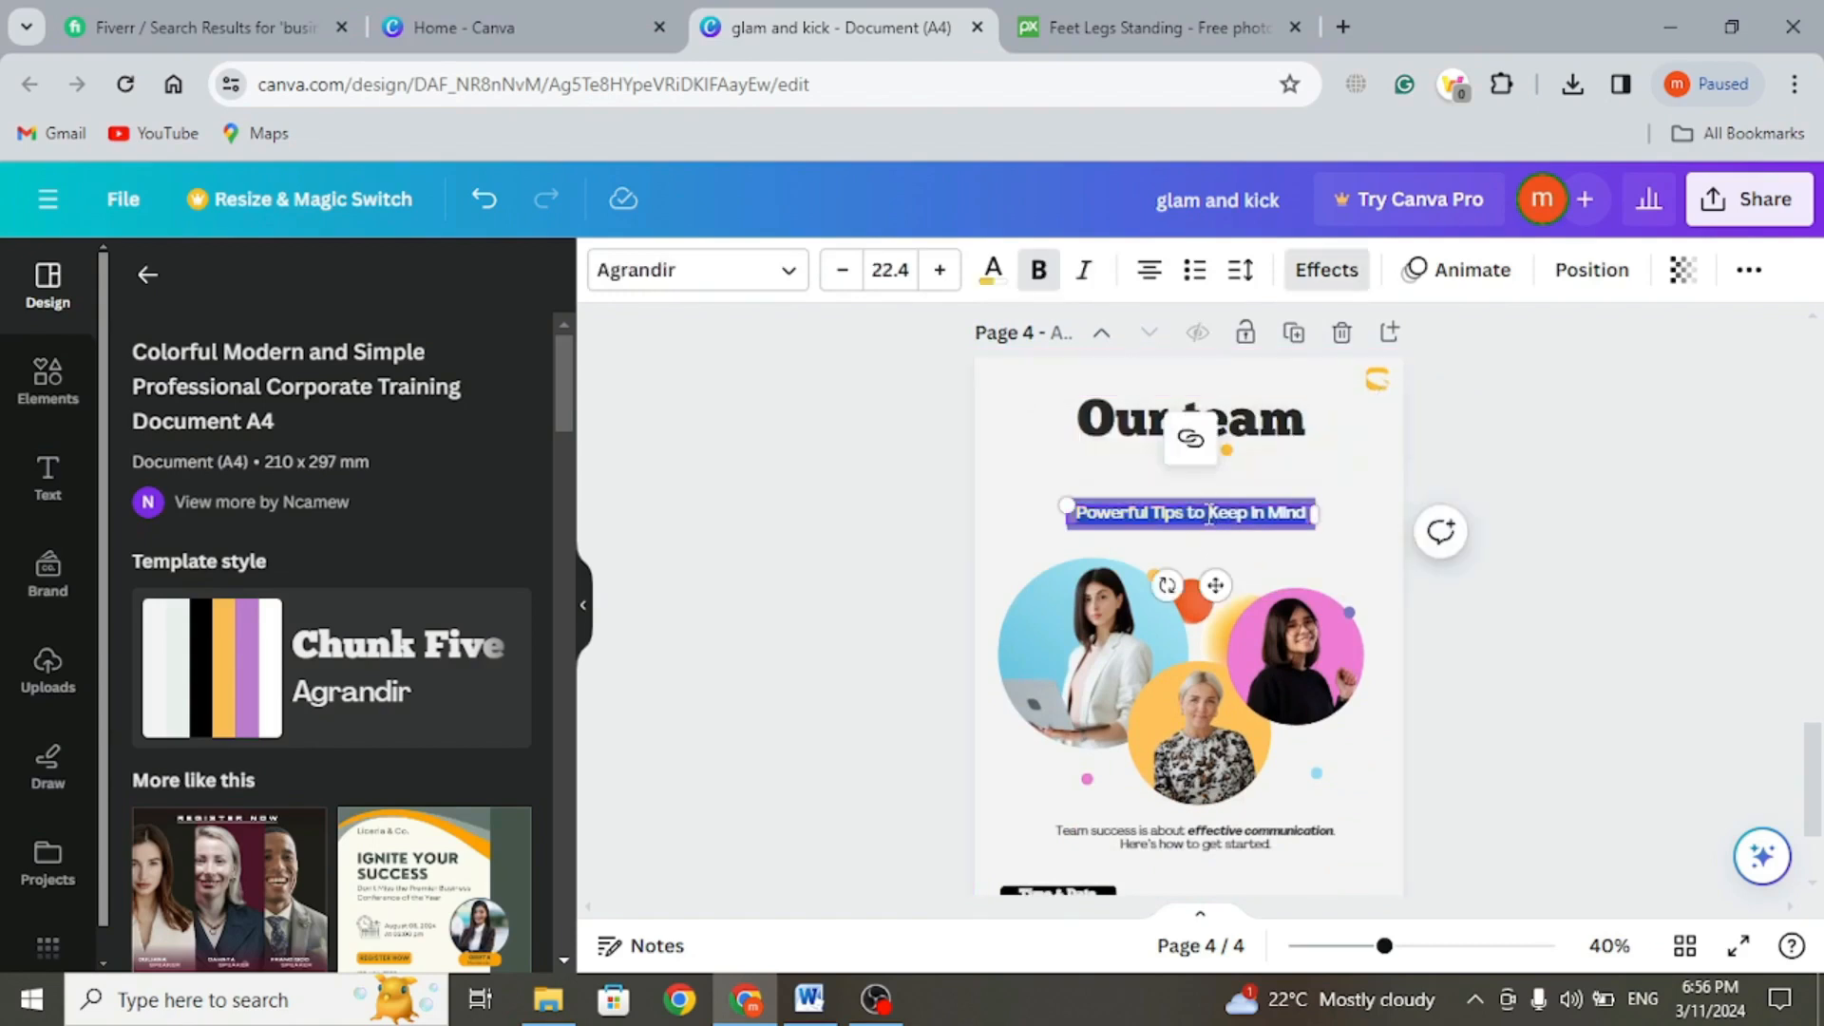
pyautogui.write('The')
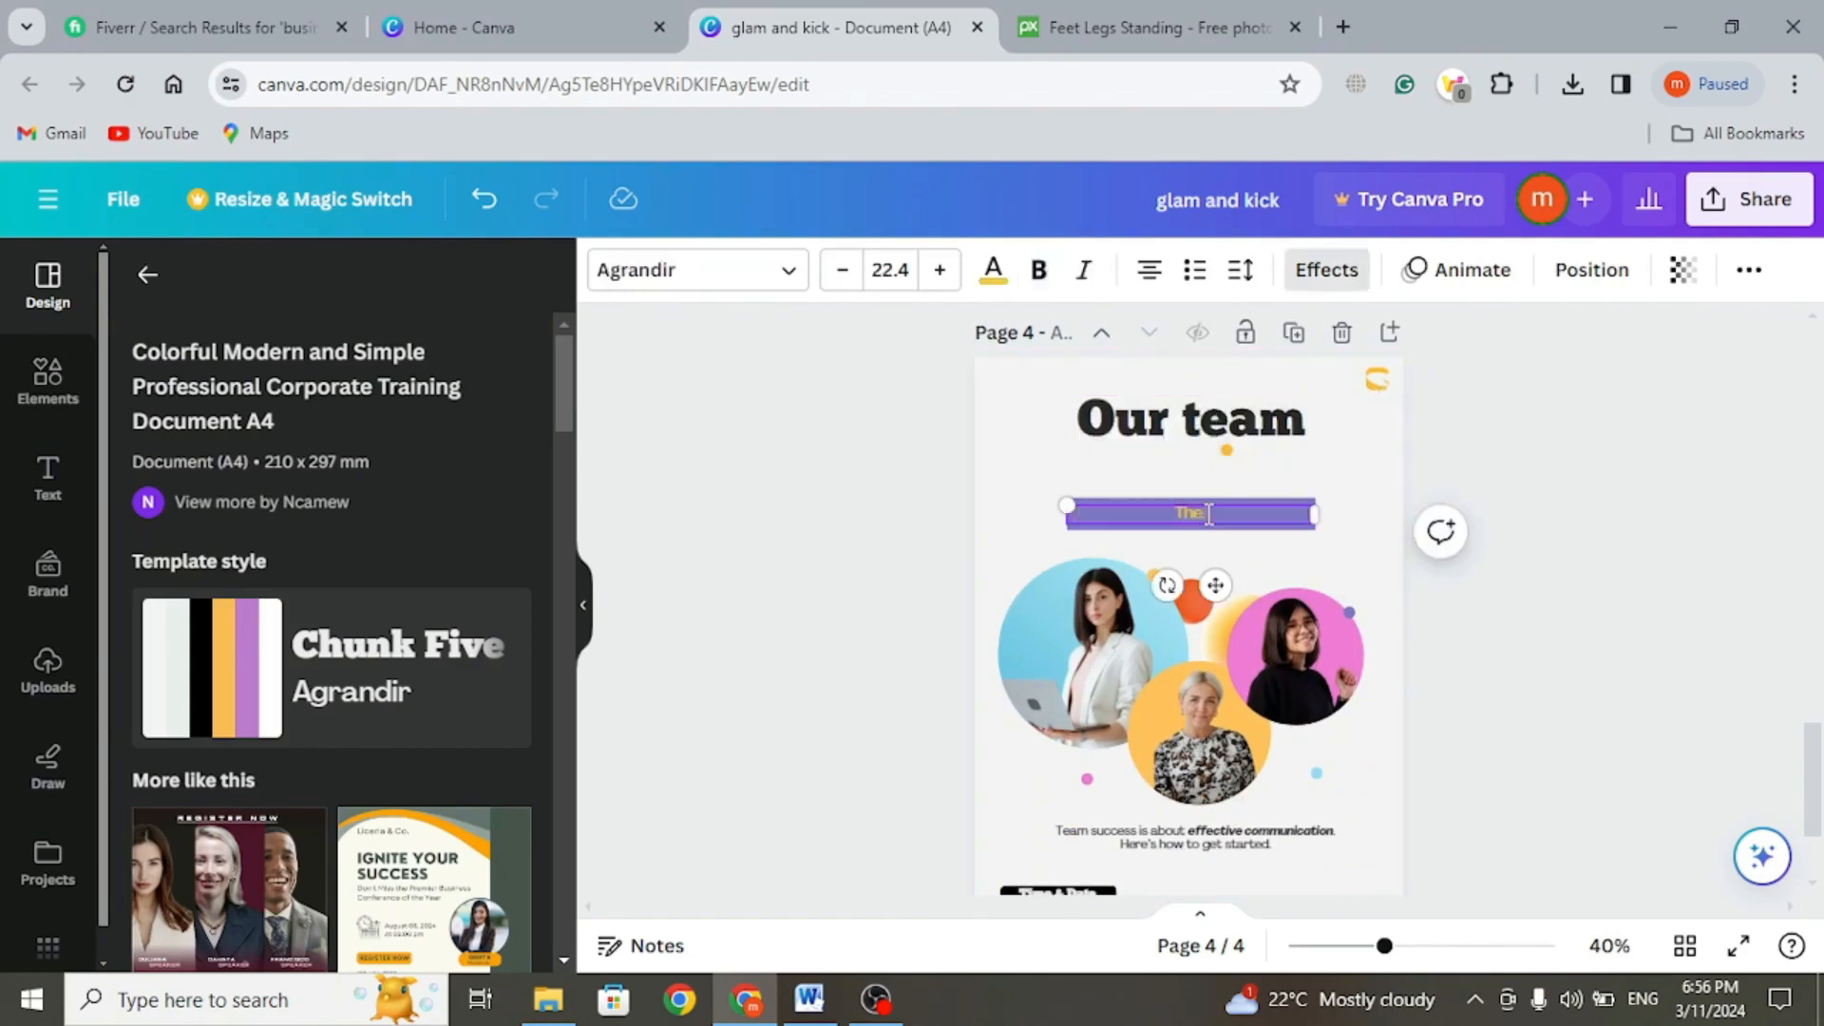
pyautogui.write(' persons behind Glam and kick')
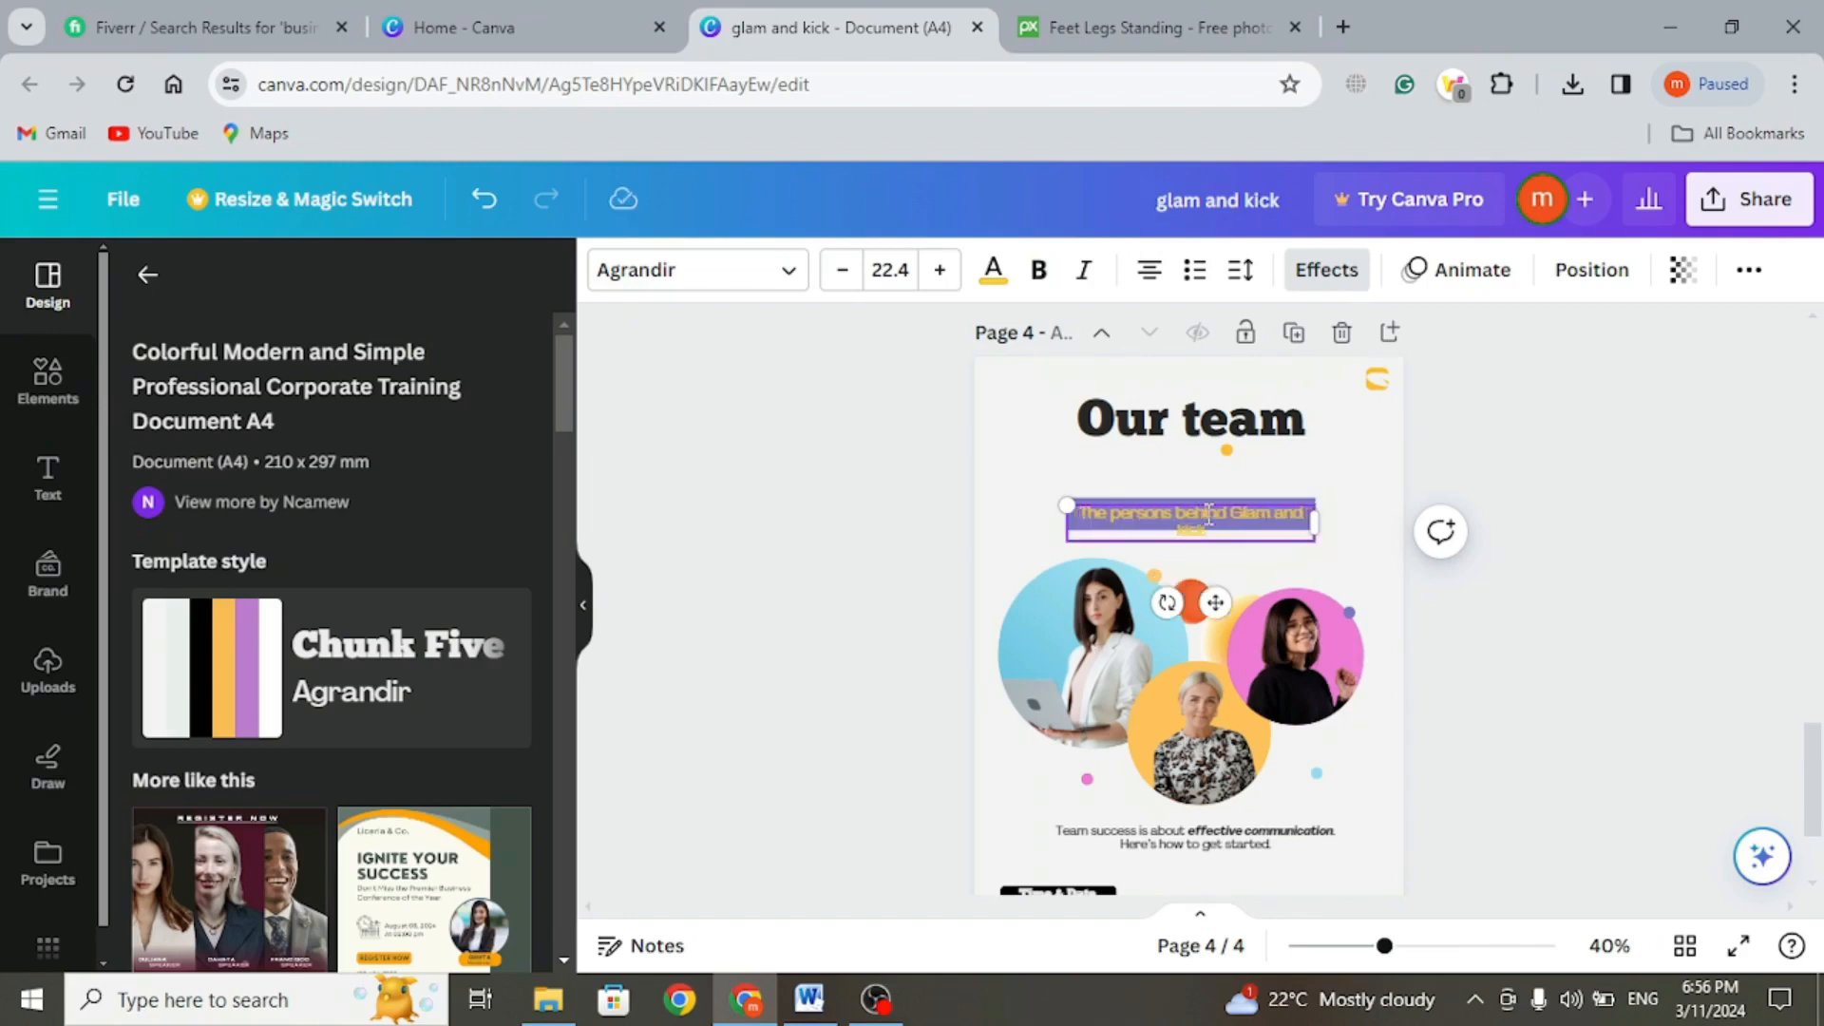
# - Extend the purple box behind the "The persons behind Glam and kick" subtitle downward to cover both text lines
pyautogui.click(1444, 481)
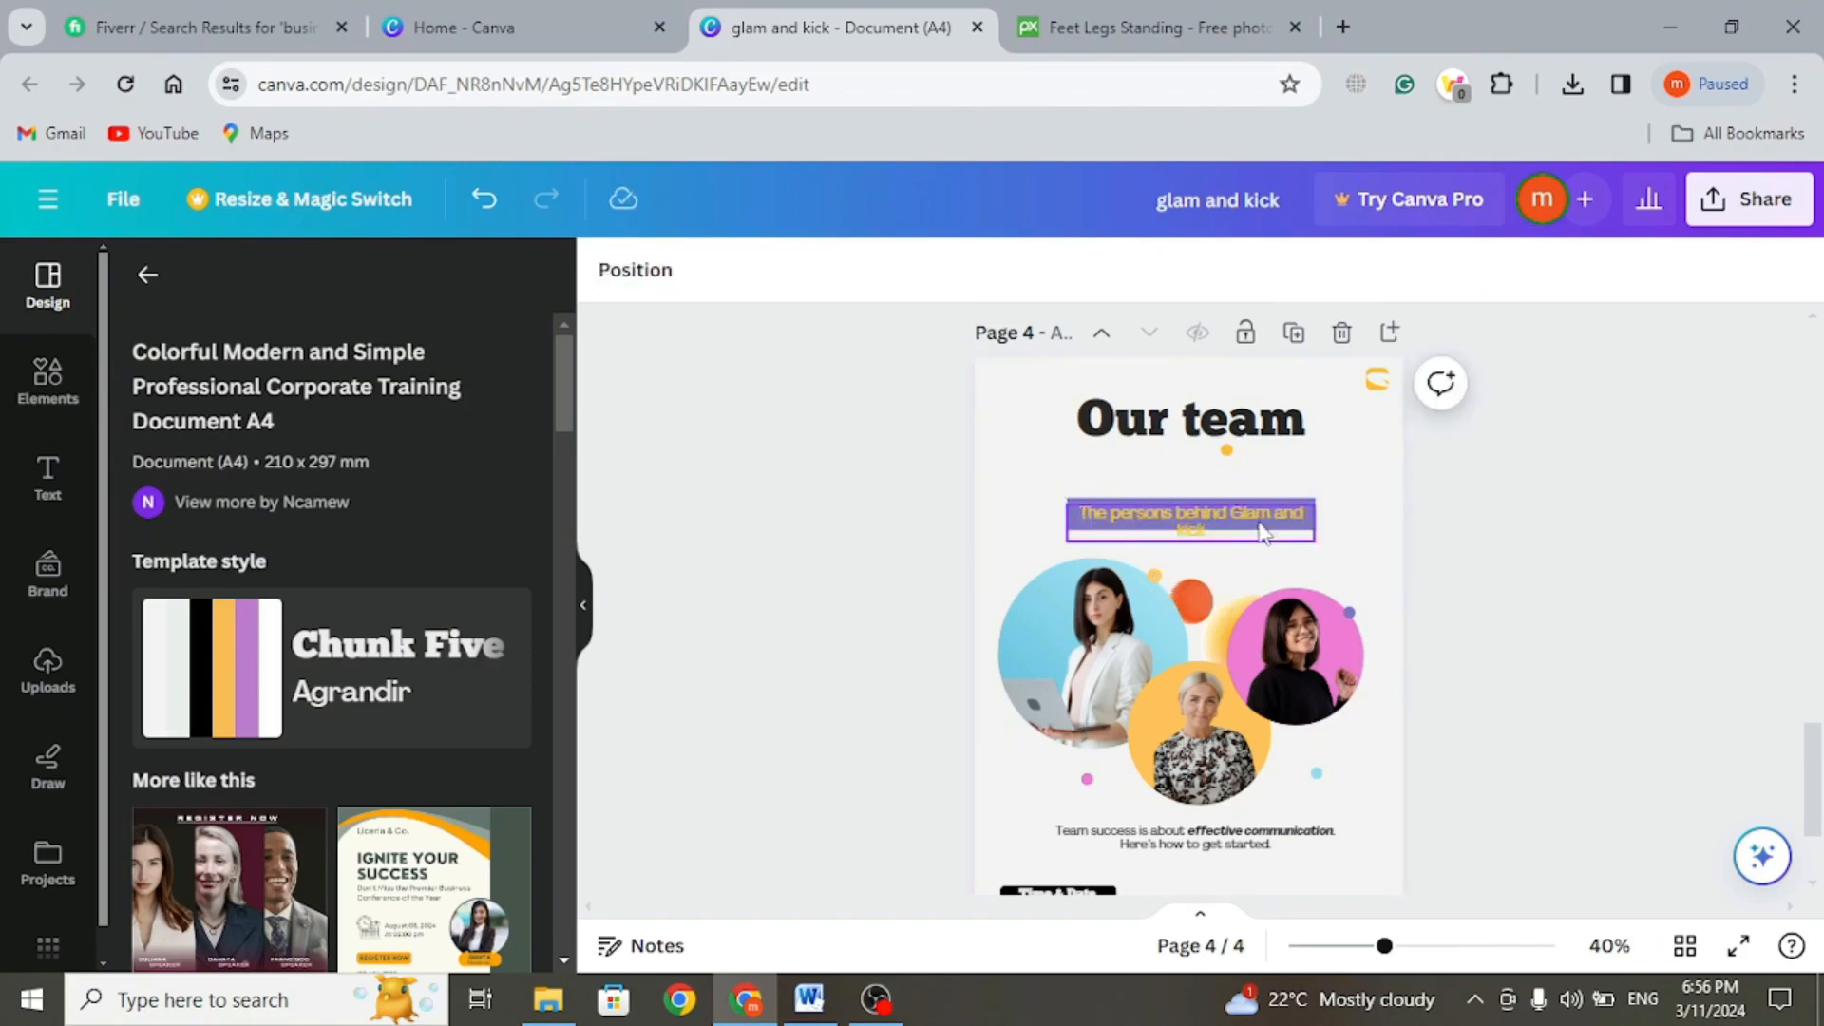
pyautogui.click(1304, 534)
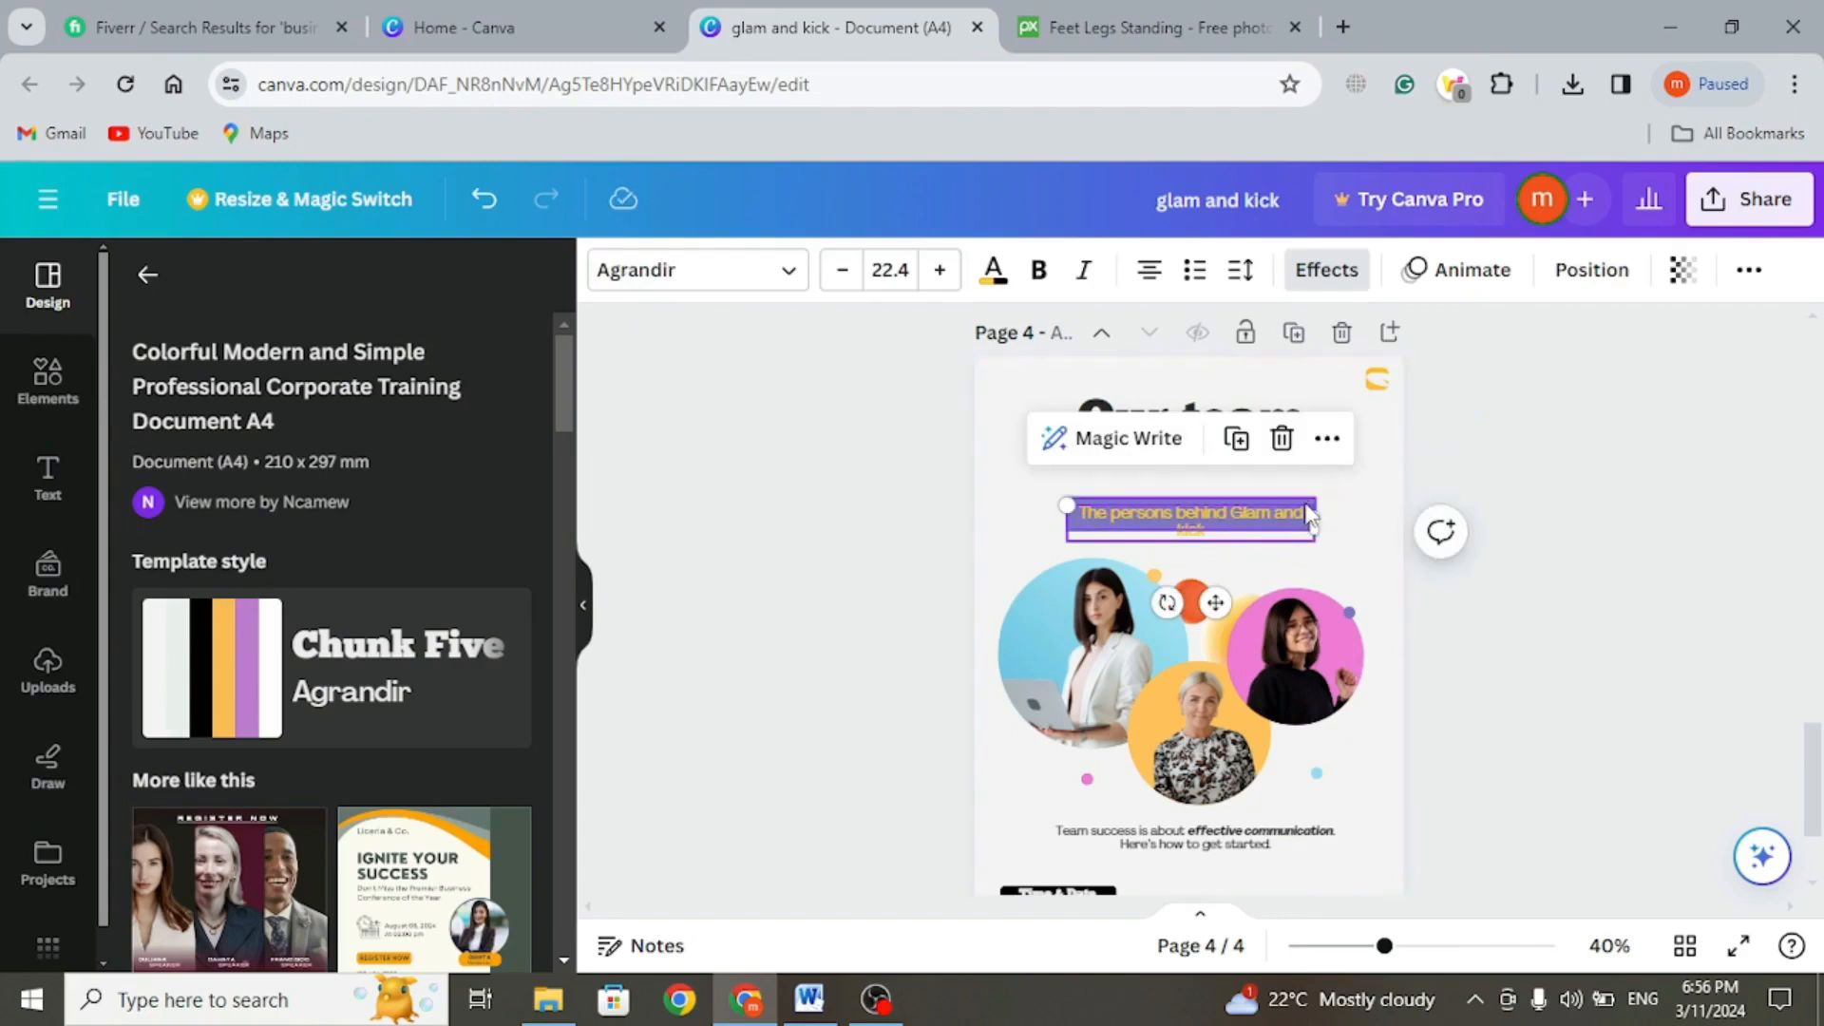
pyautogui.click(1309, 513)
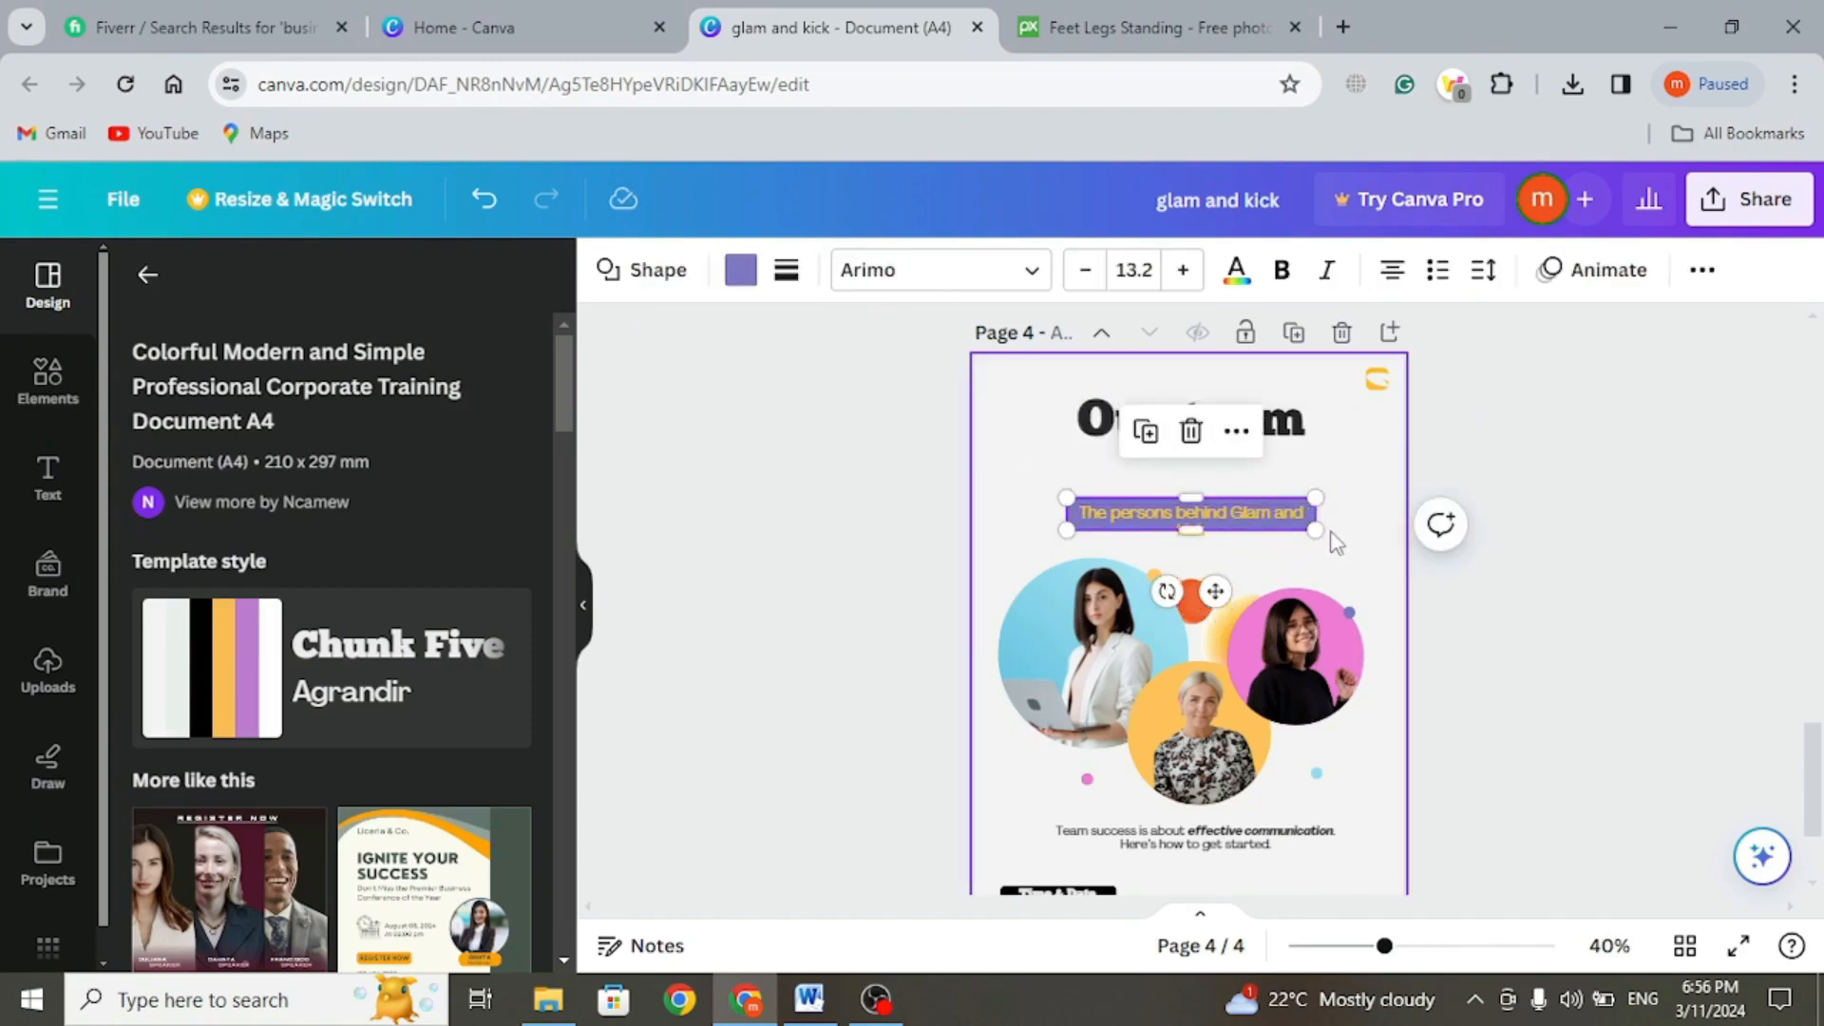
pyautogui.moveTo(1314, 530); pyautogui.dragTo(1314, 537)
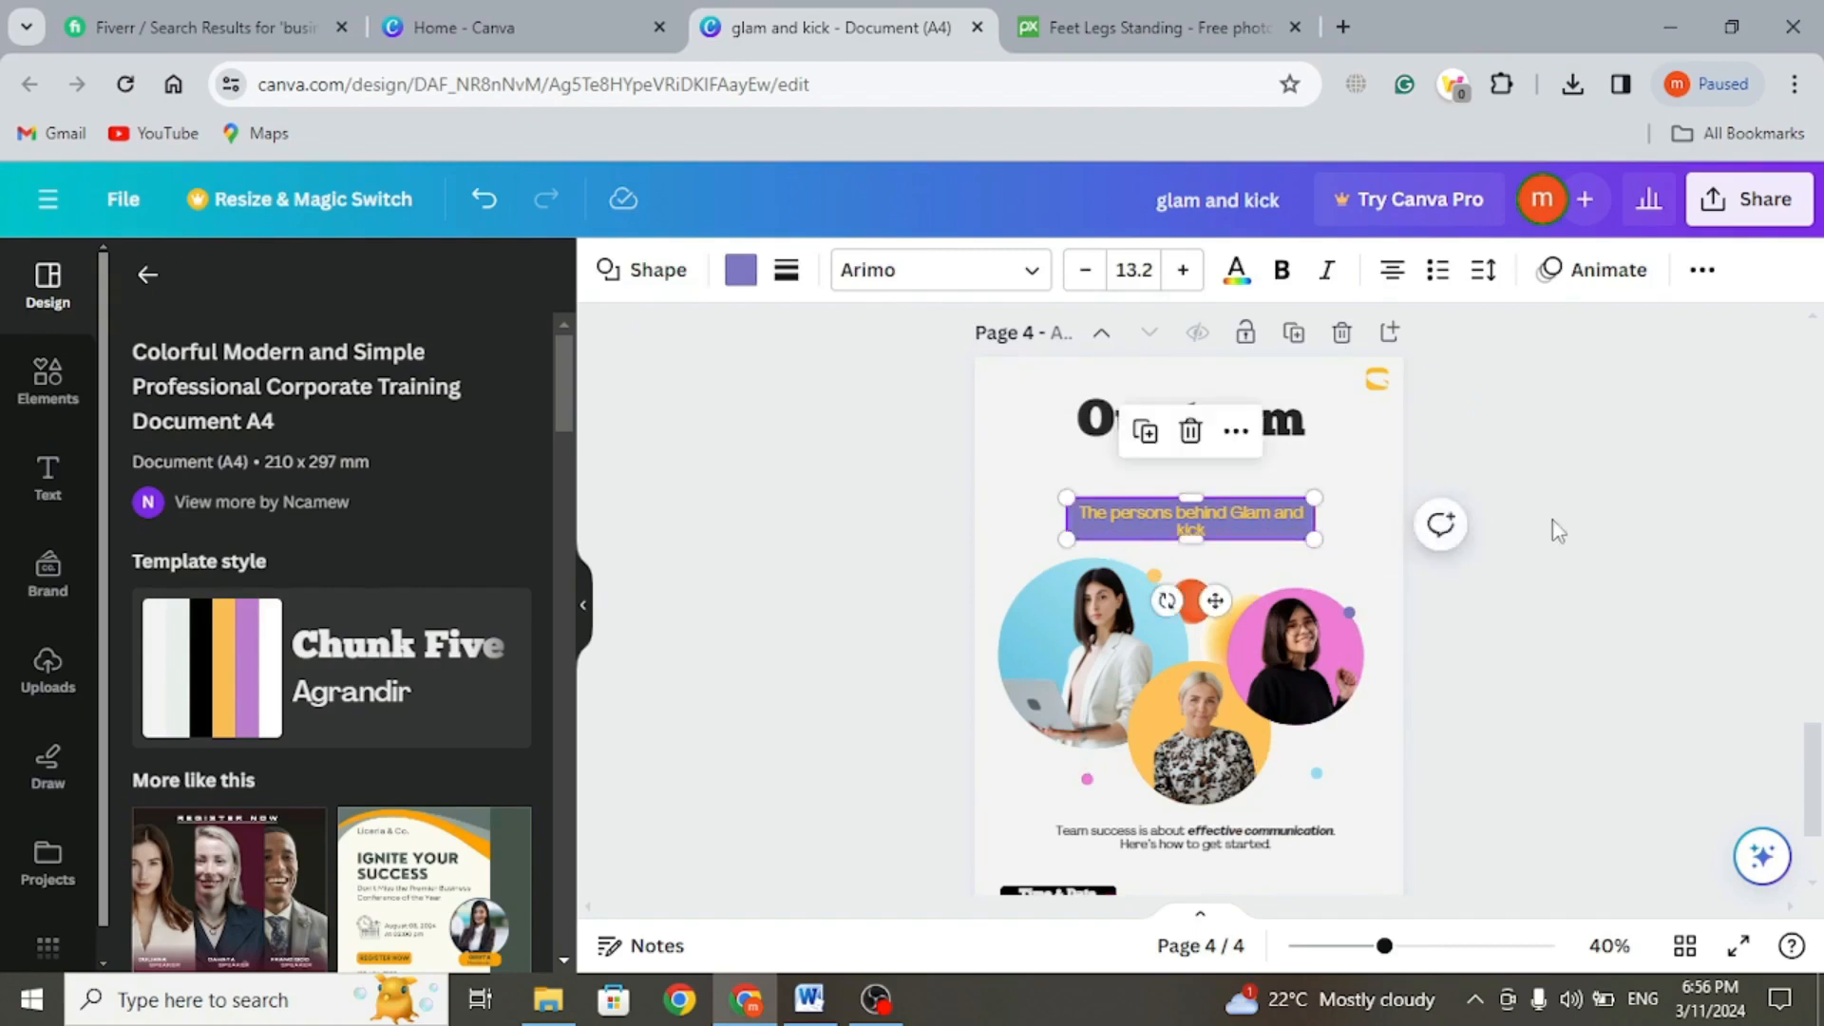
pyautogui.click(1450, 538)
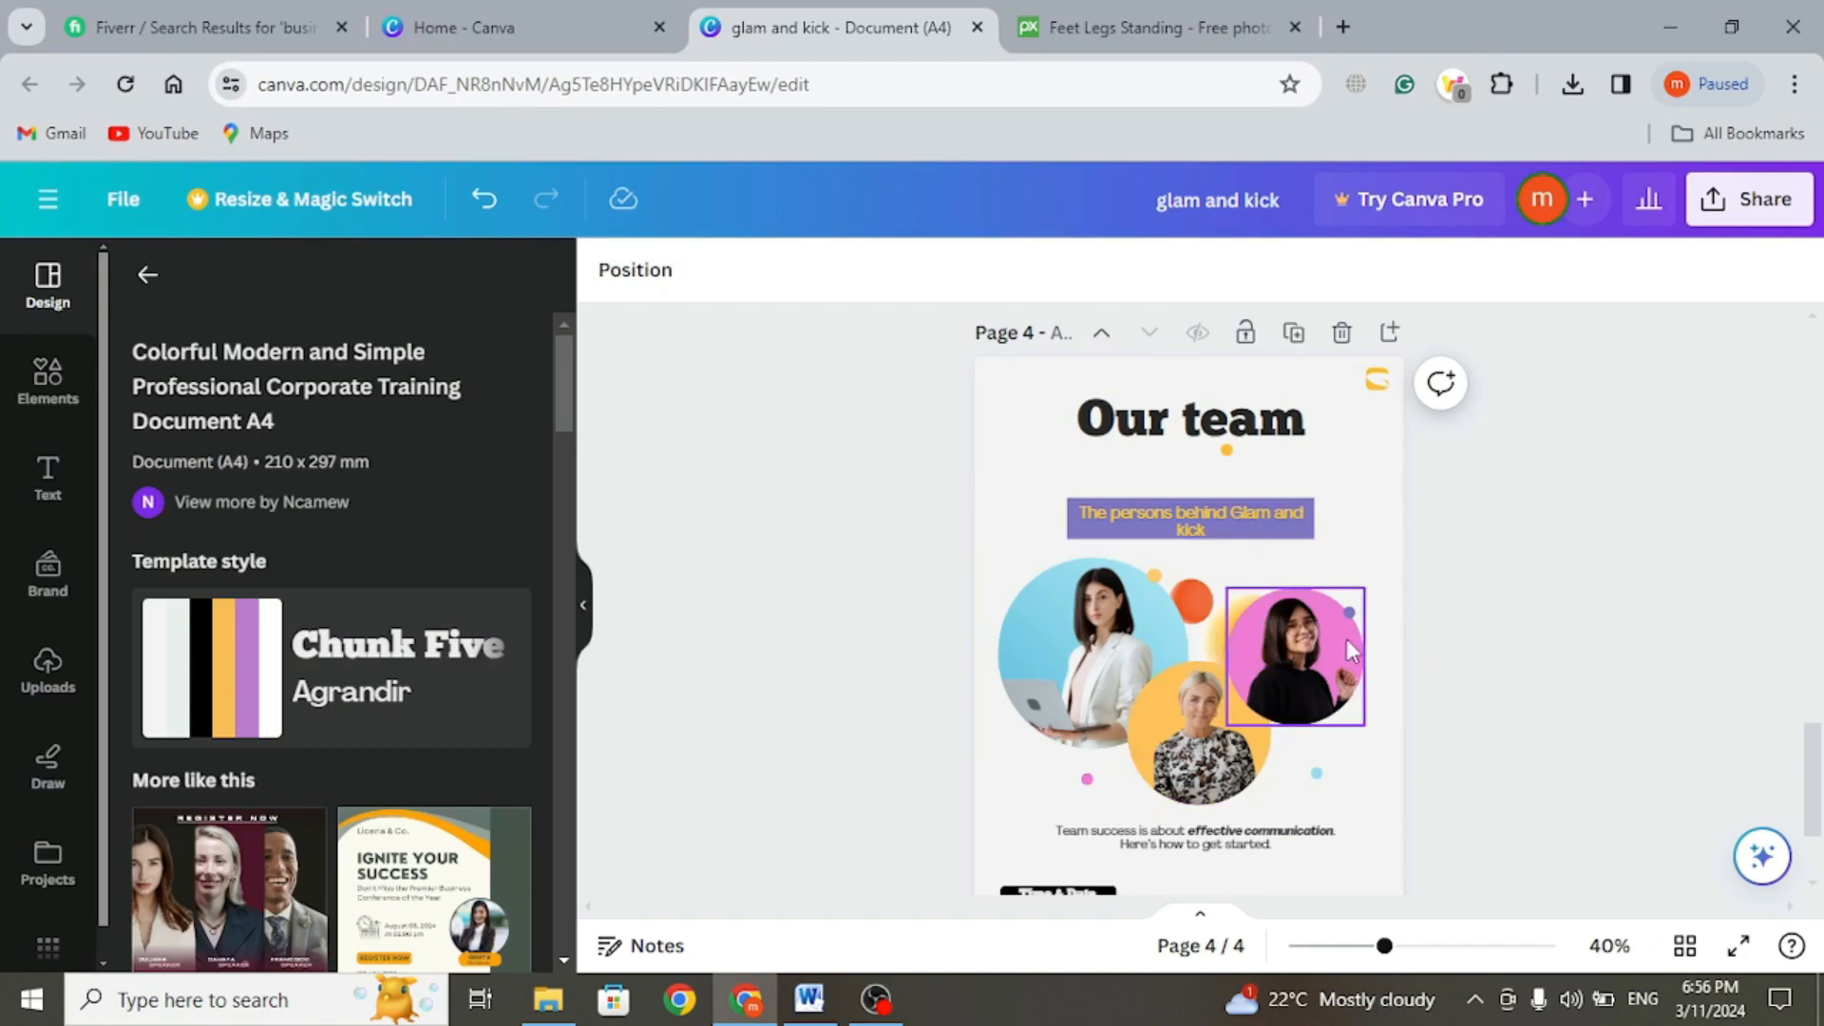
# - Review the layout of the "Our team" page and compare it with the preceding page
pyautogui.scroll(-3, 1547, 691)
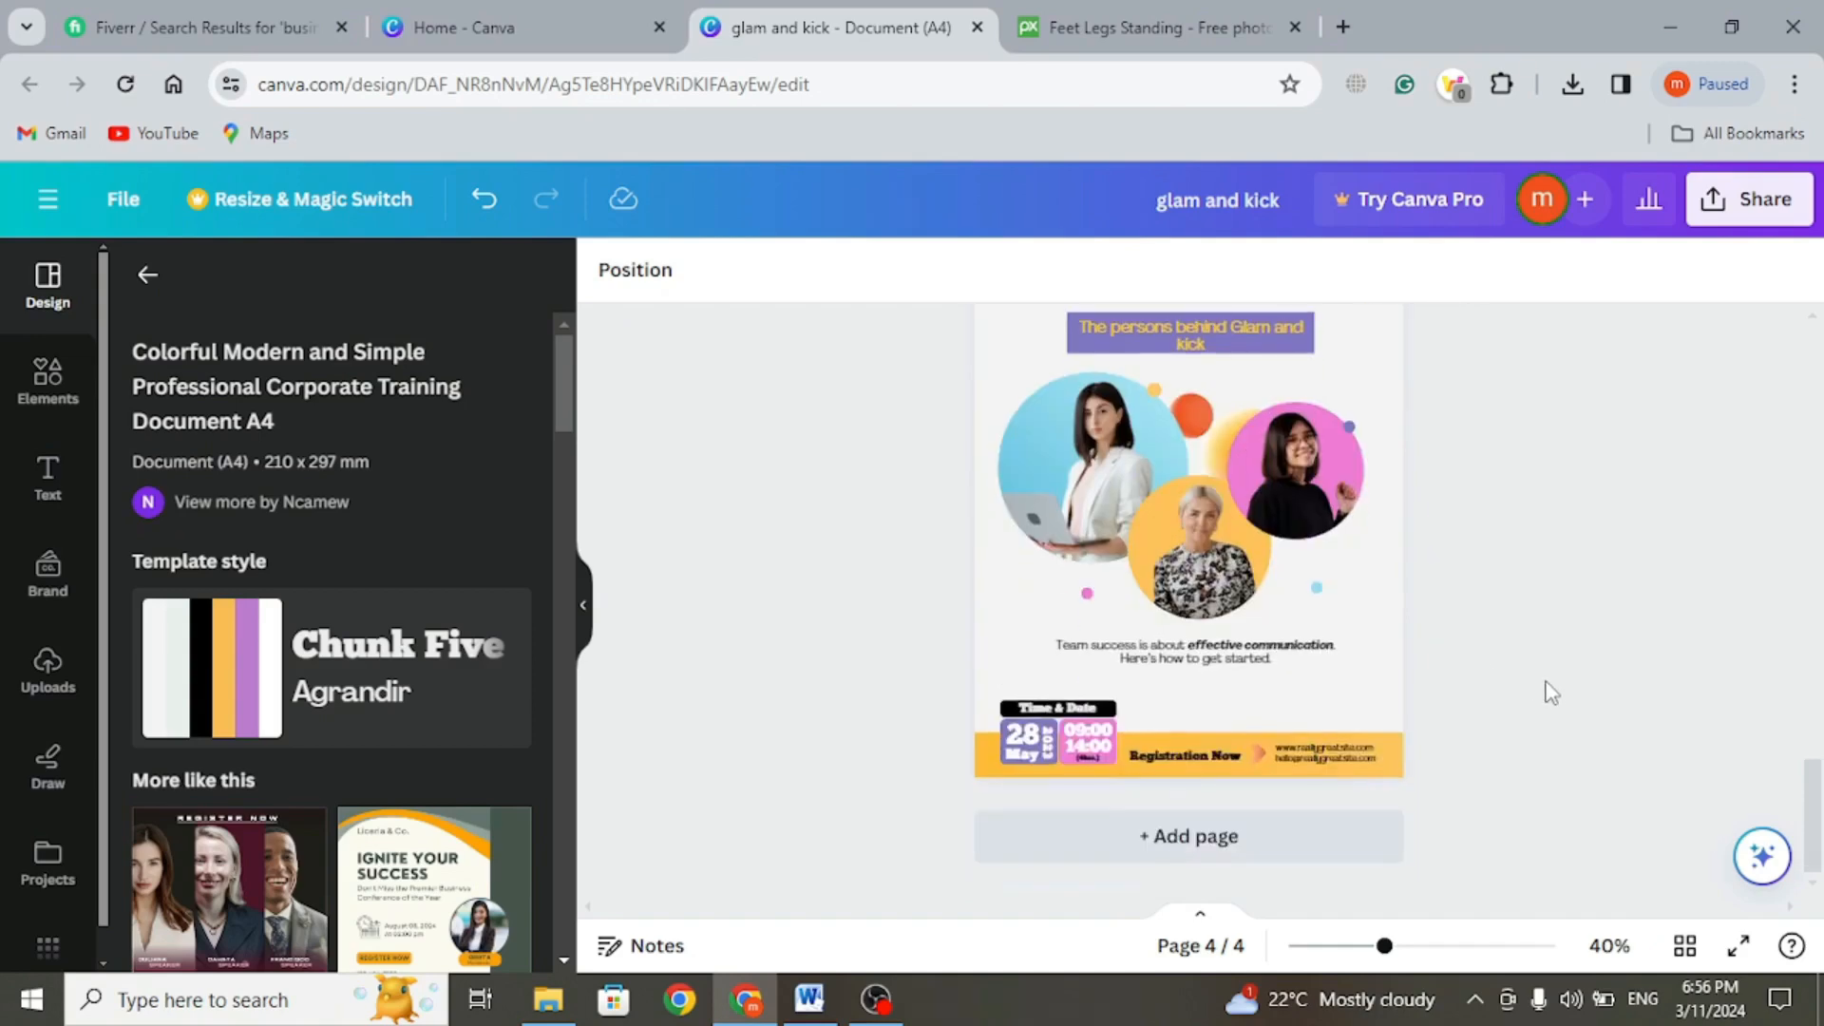
pyautogui.scroll(8, 1548, 692)
pyautogui.scroll(10, 1550, 692)
pyautogui.scroll(-5, 1550, 691)
pyautogui.scroll(-8, 1551, 692)
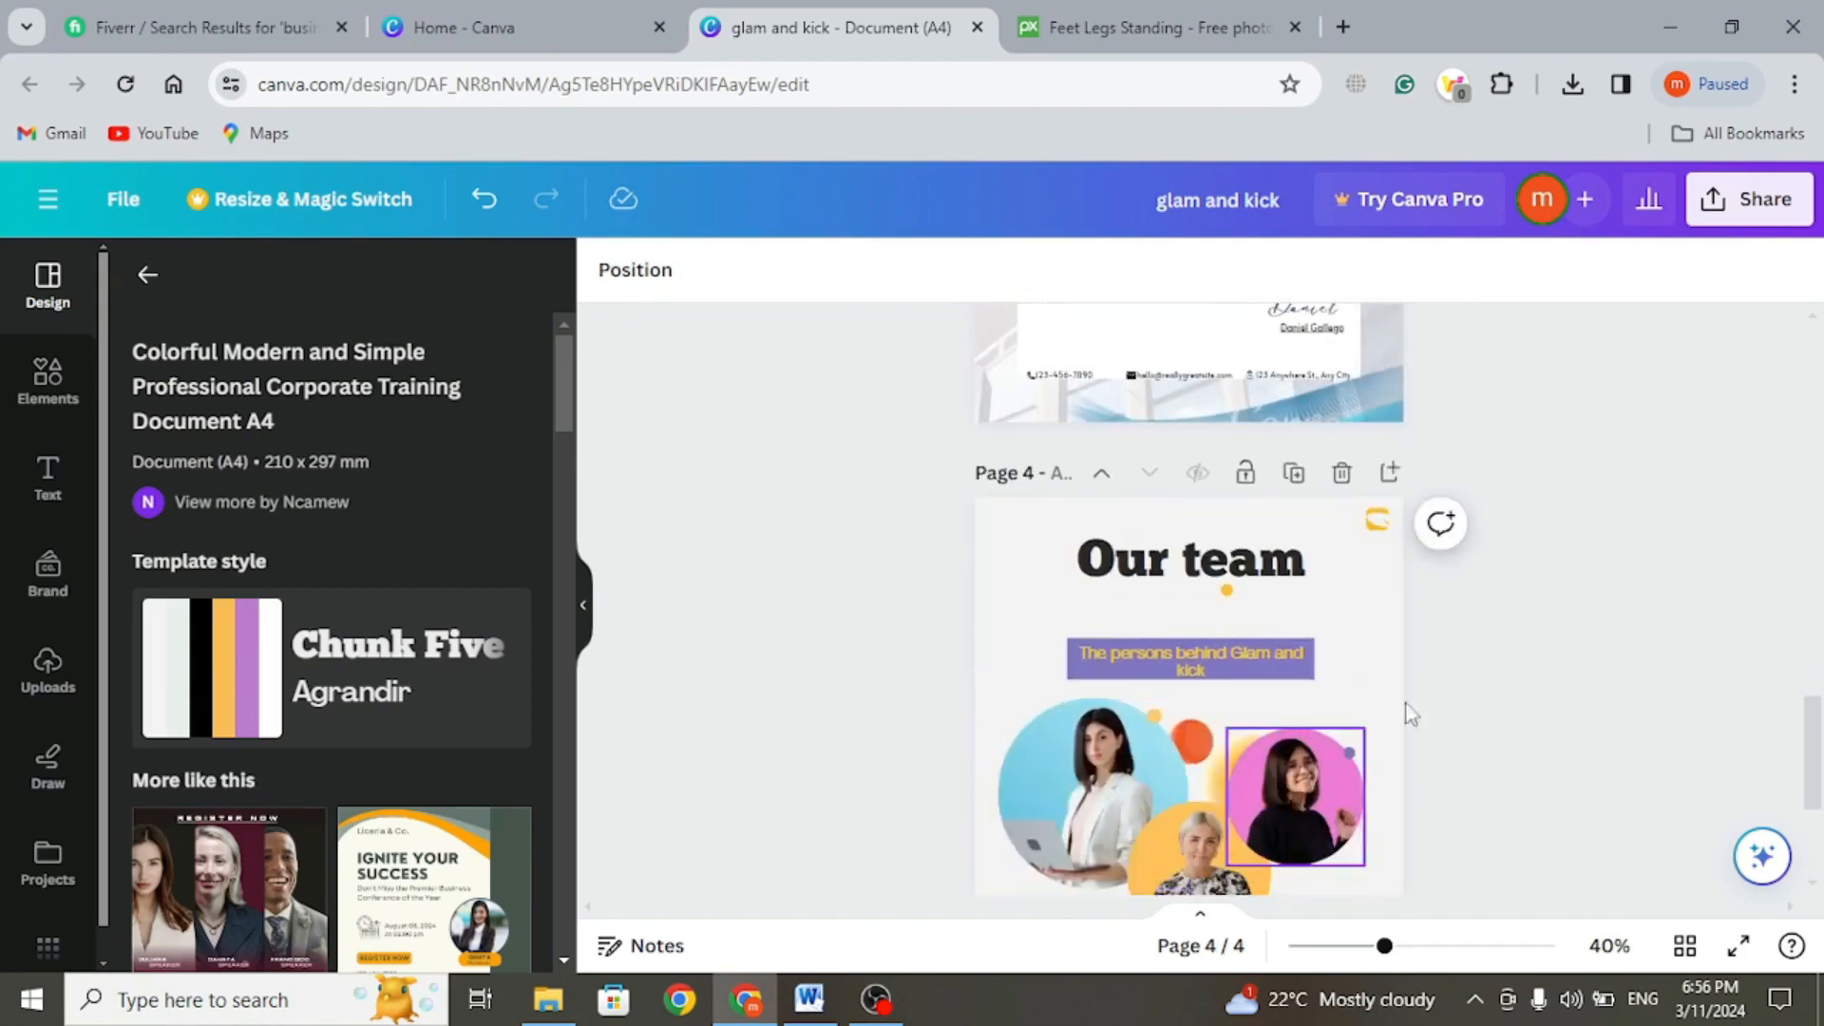
pyautogui.scroll(-3, 1423, 762)
pyautogui.scroll(4, 1425, 765)
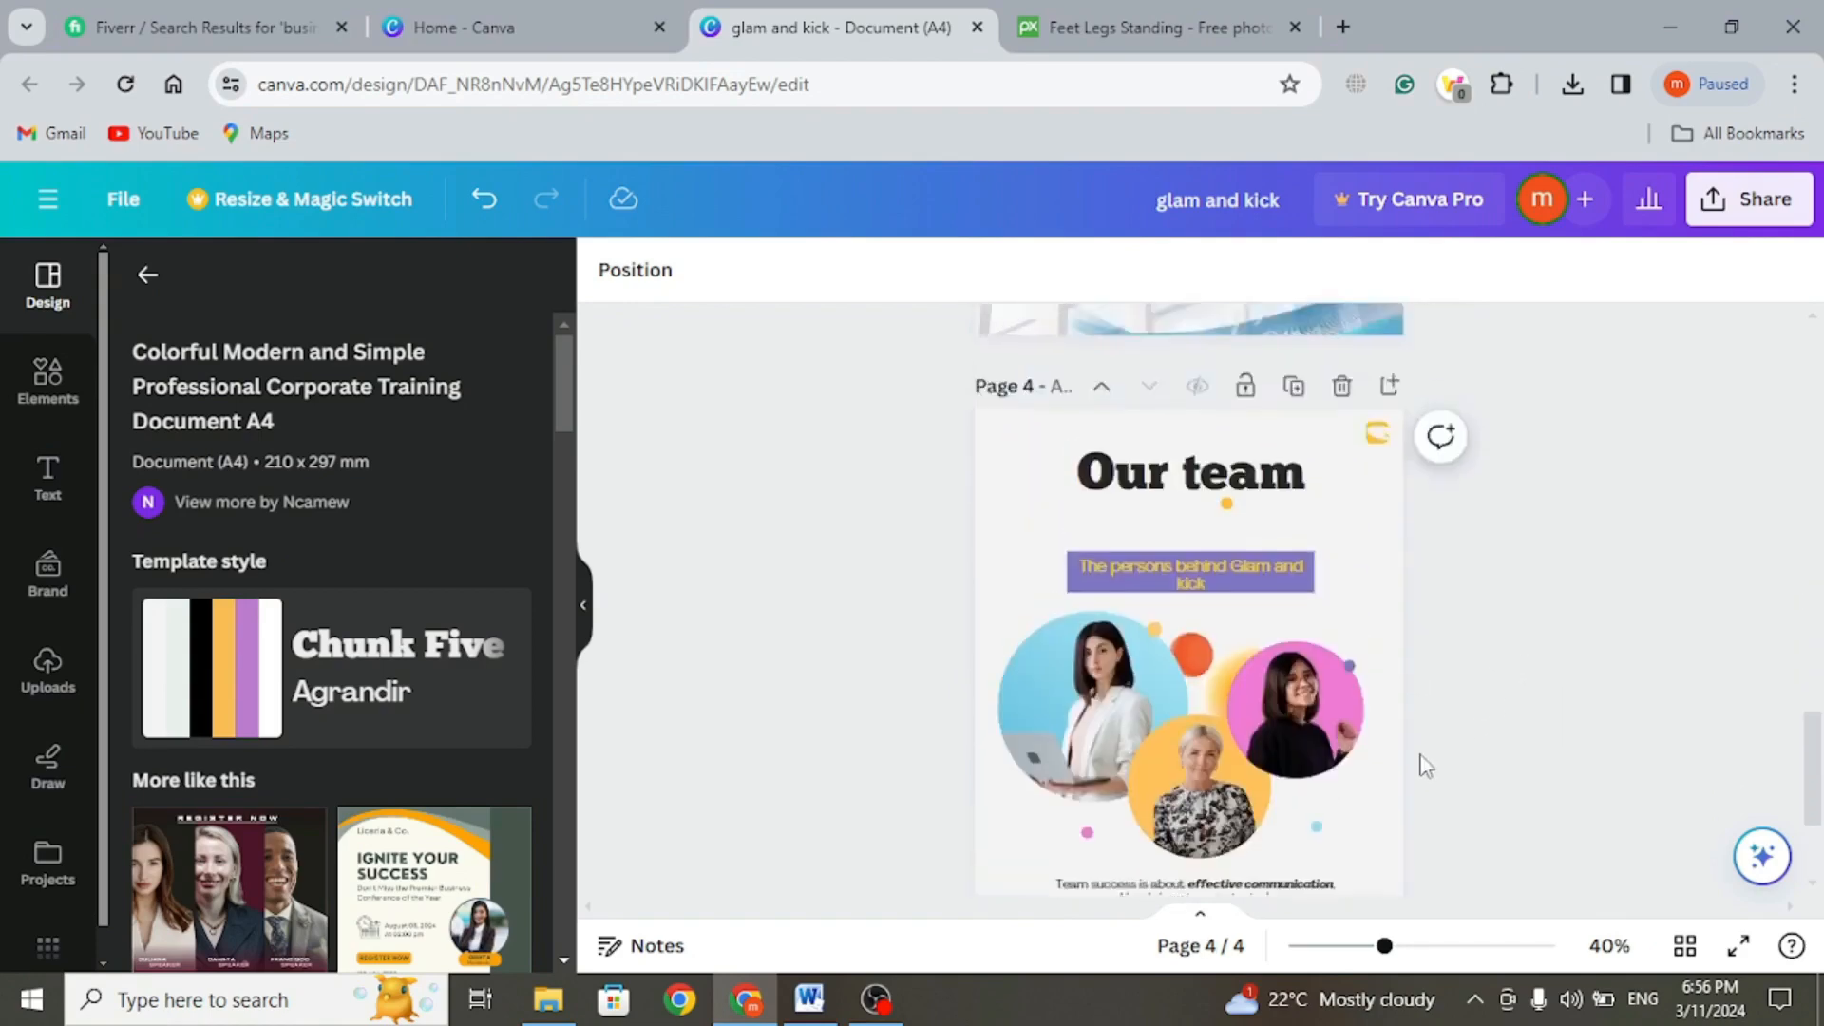
pyautogui.scroll(-4, 1425, 765)
pyautogui.scroll(5, 1425, 765)
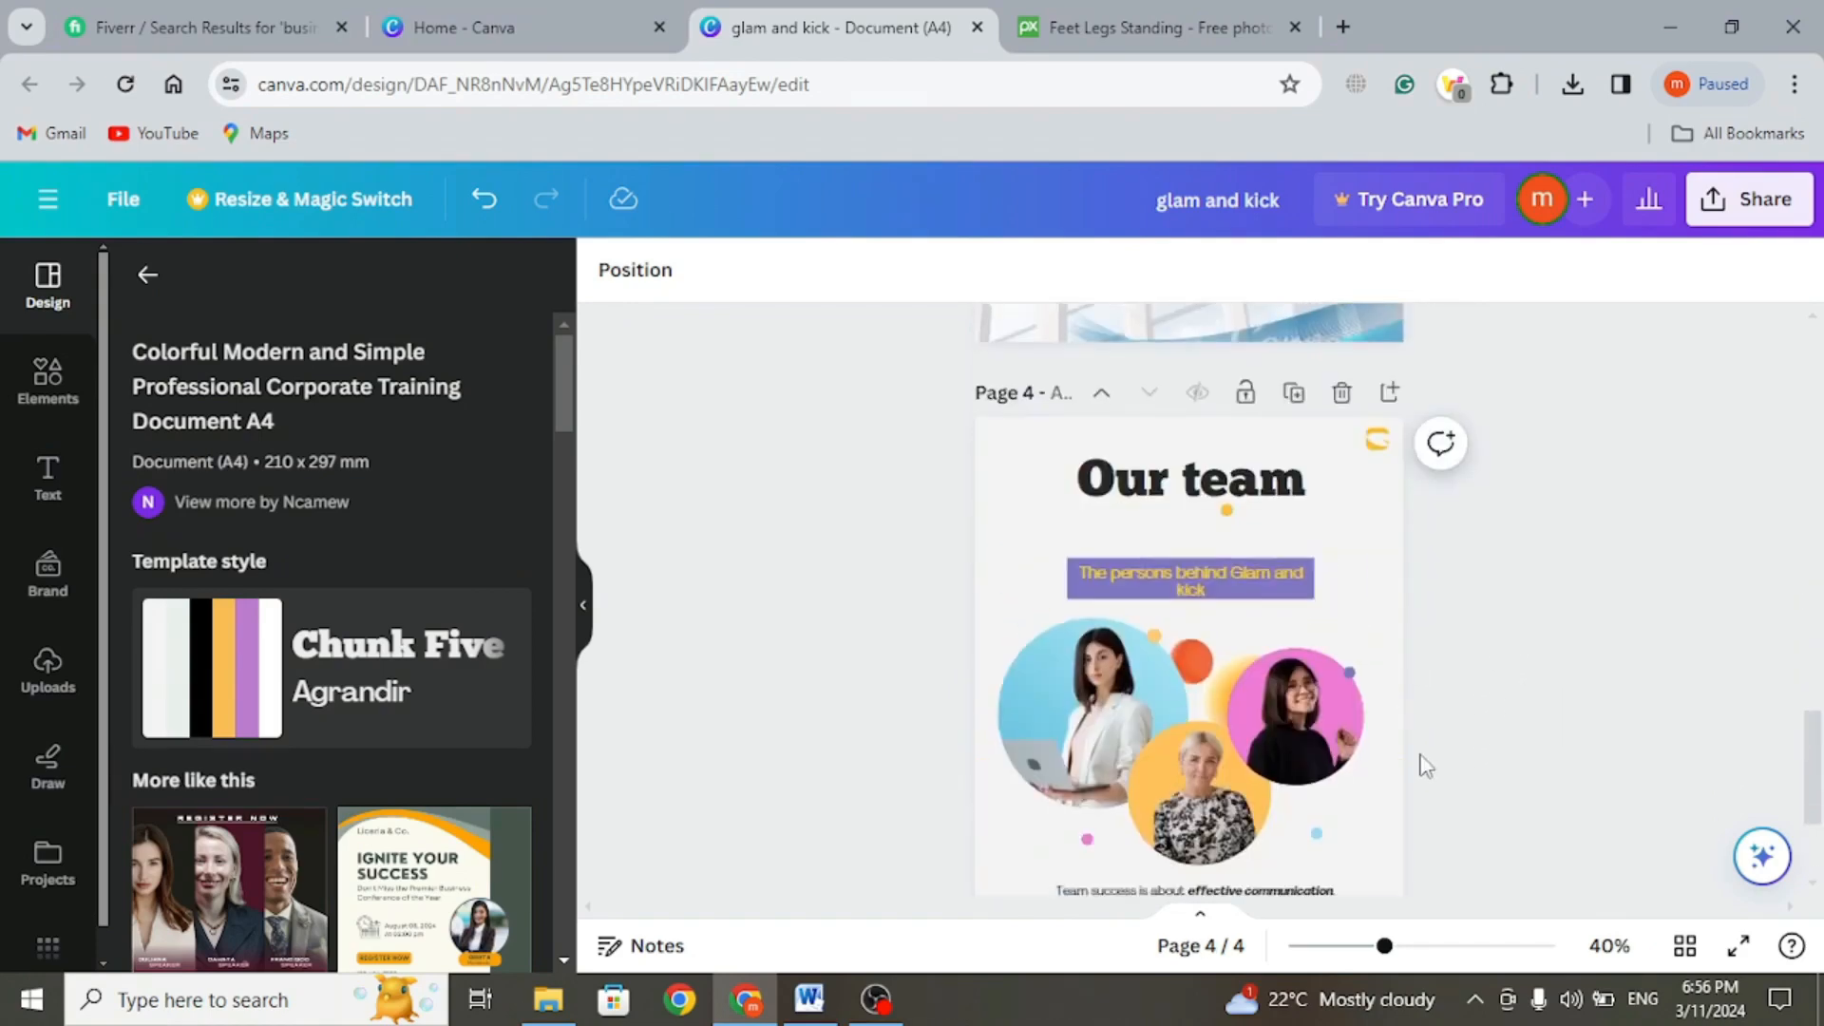
pyautogui.scroll(-4, 1425, 765)
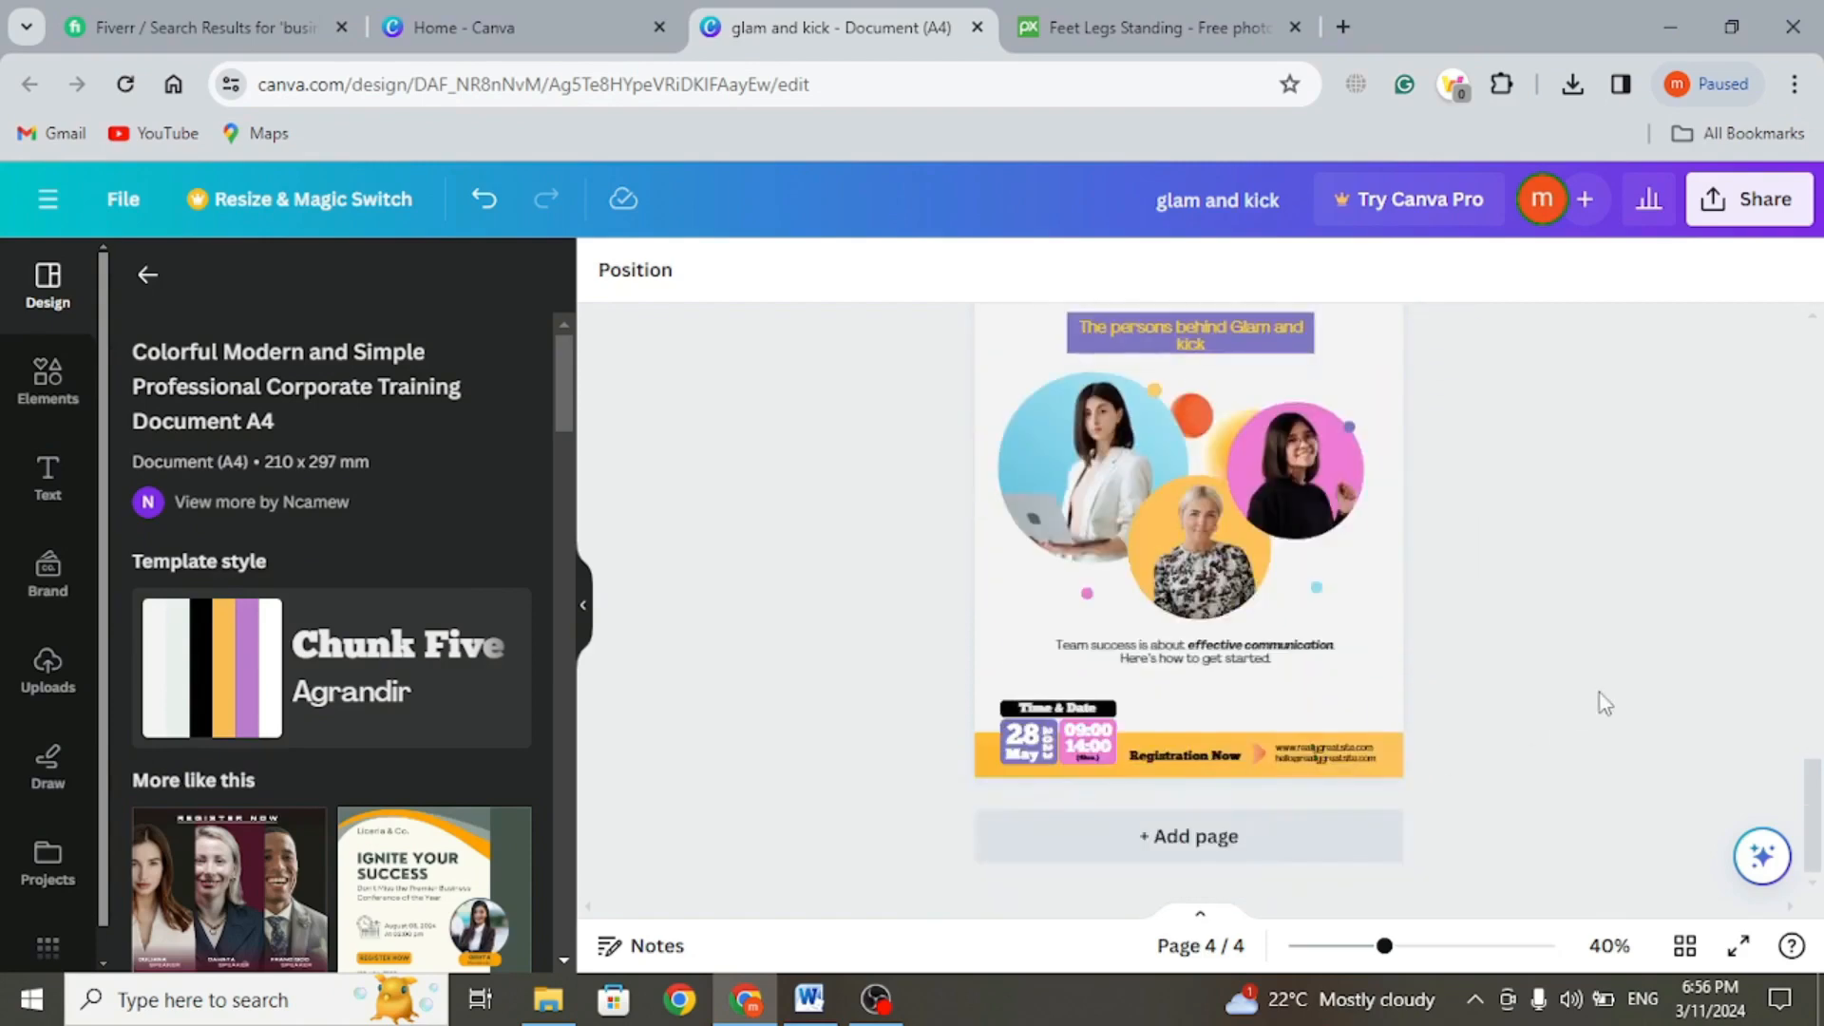
pyautogui.scroll(6, 1604, 702)
pyautogui.scroll(-6, 1603, 703)
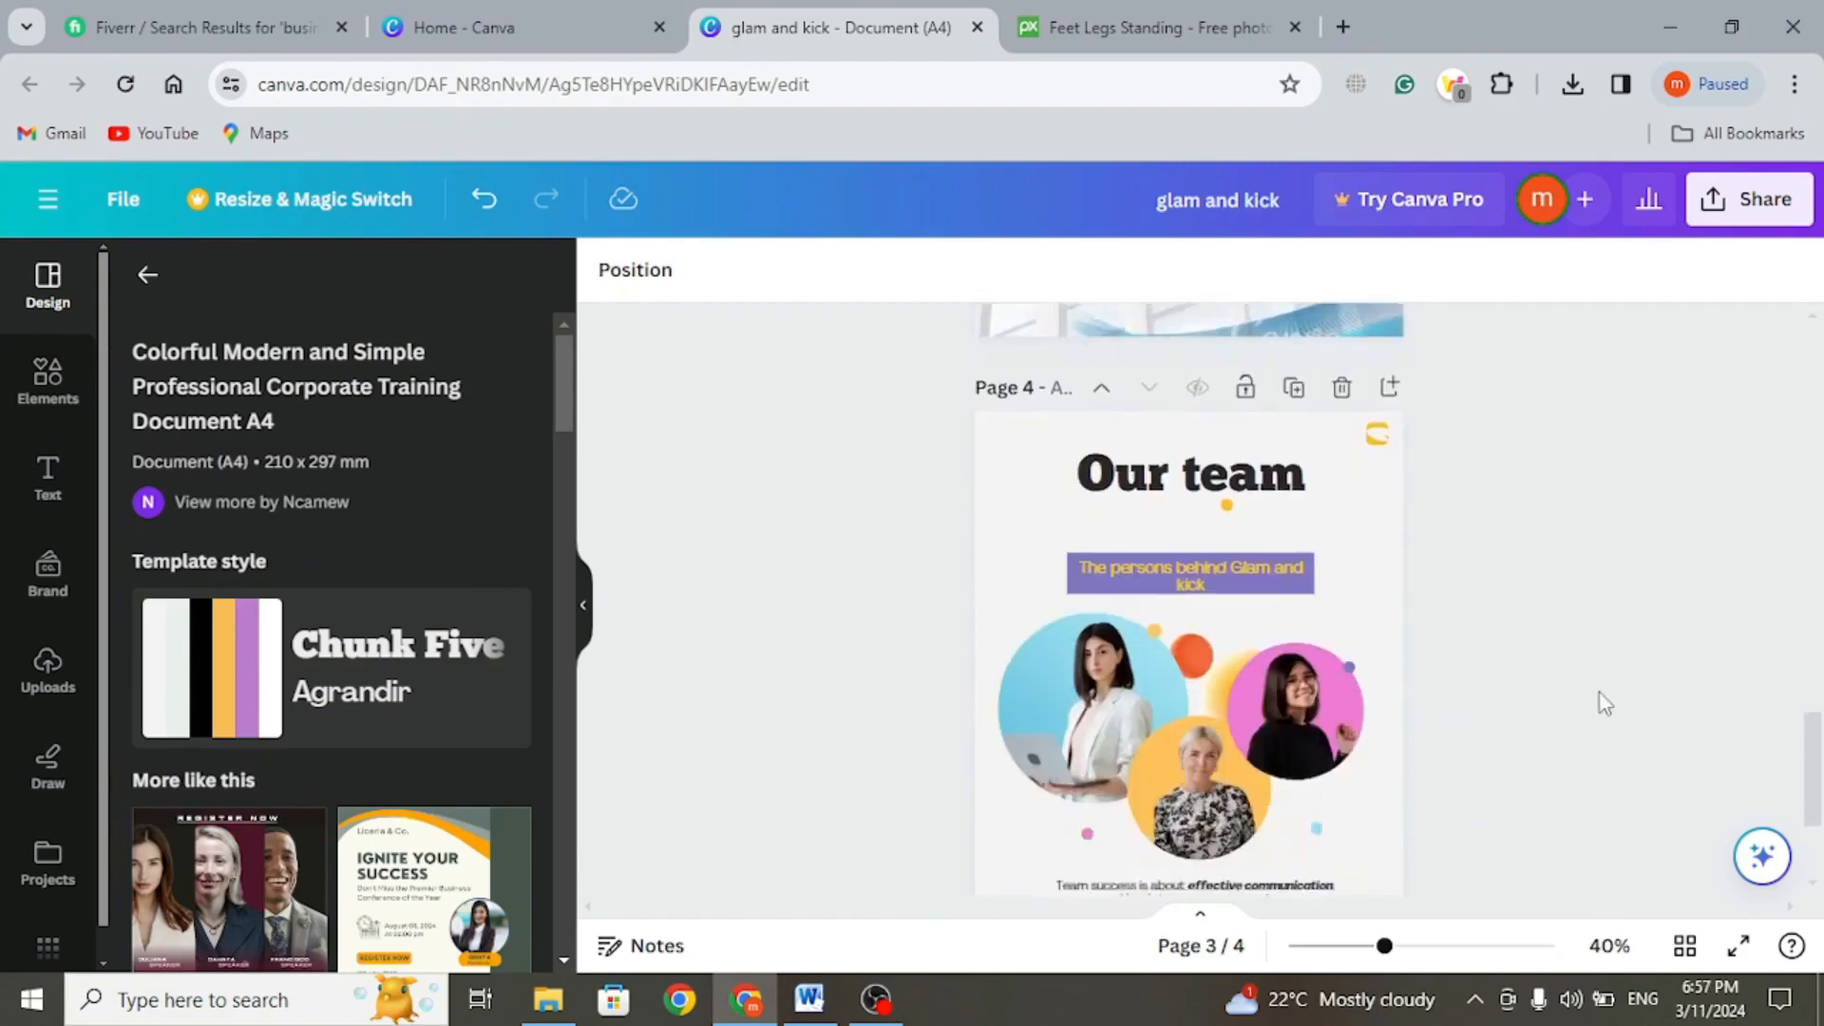
pyautogui.scroll(4, 1604, 703)
pyautogui.scroll(-3, 1604, 703)
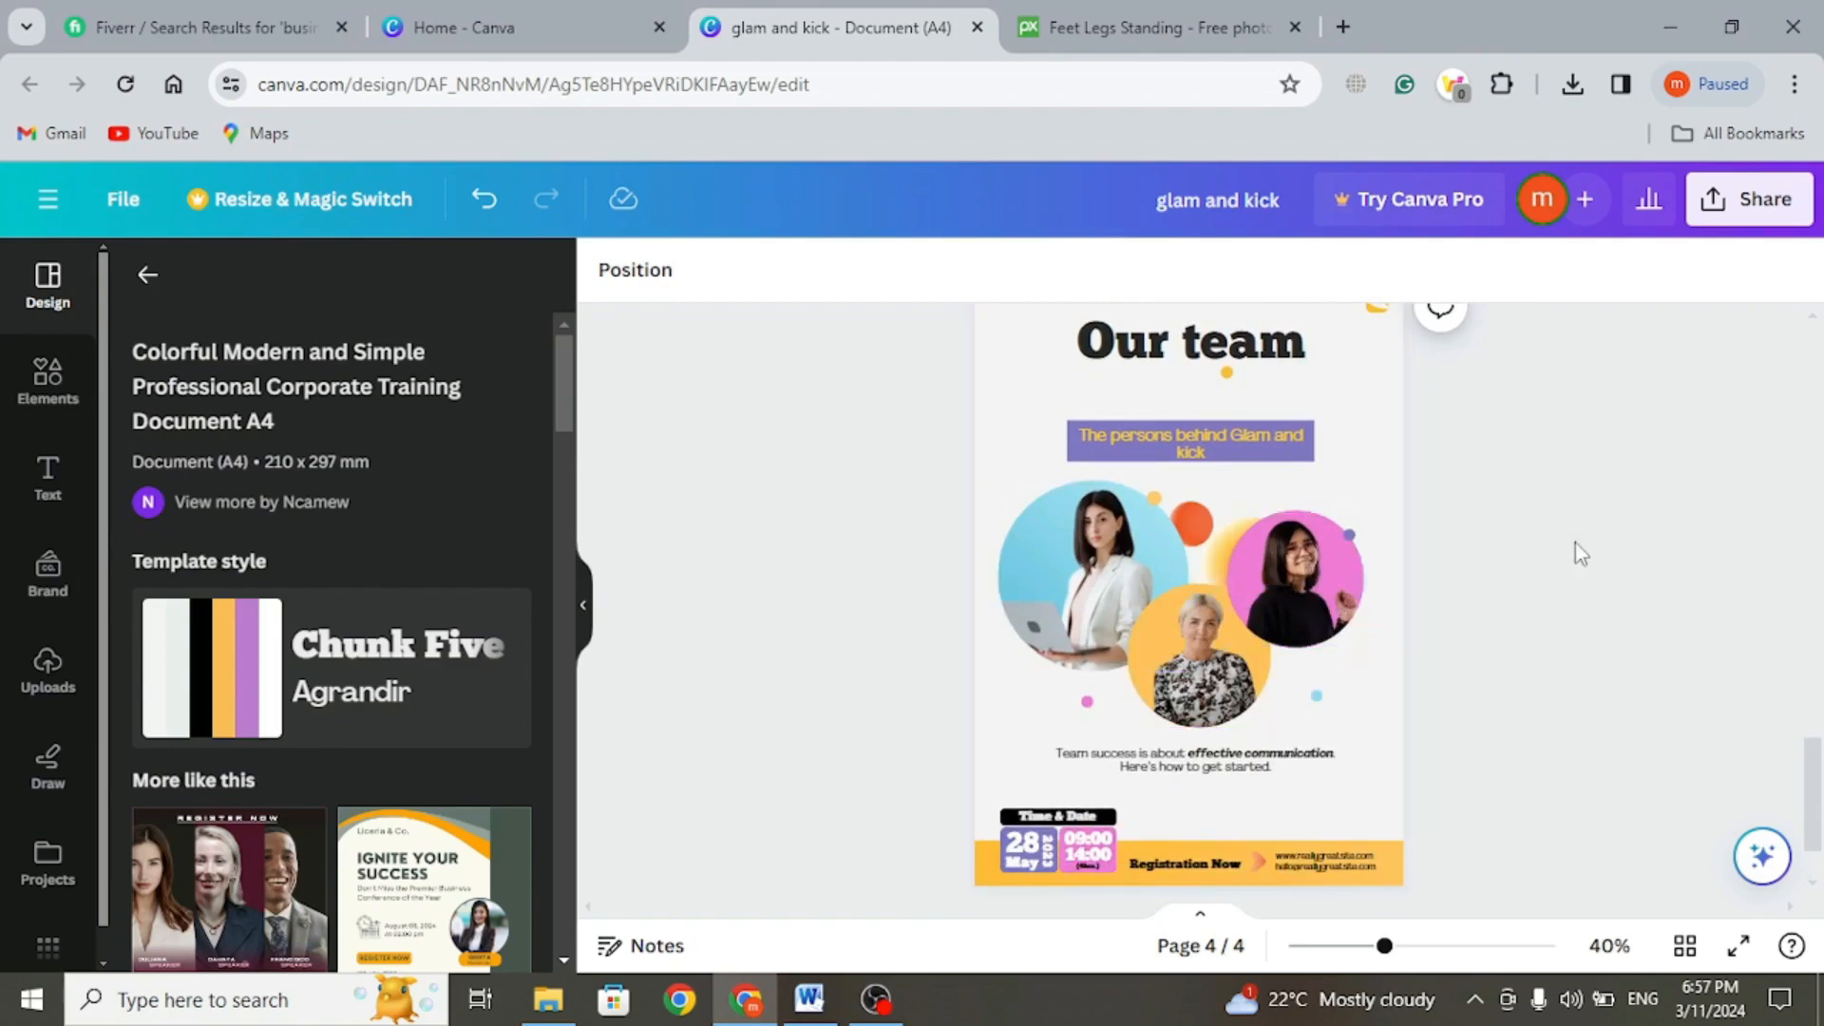
pyautogui.scroll(2, 1575, 543)
pyautogui.scroll(-3, 1575, 543)
# - Delete the right-hand team portrait on page 4 together with its photo frame and pink background circle
pyautogui.click(1307, 475)
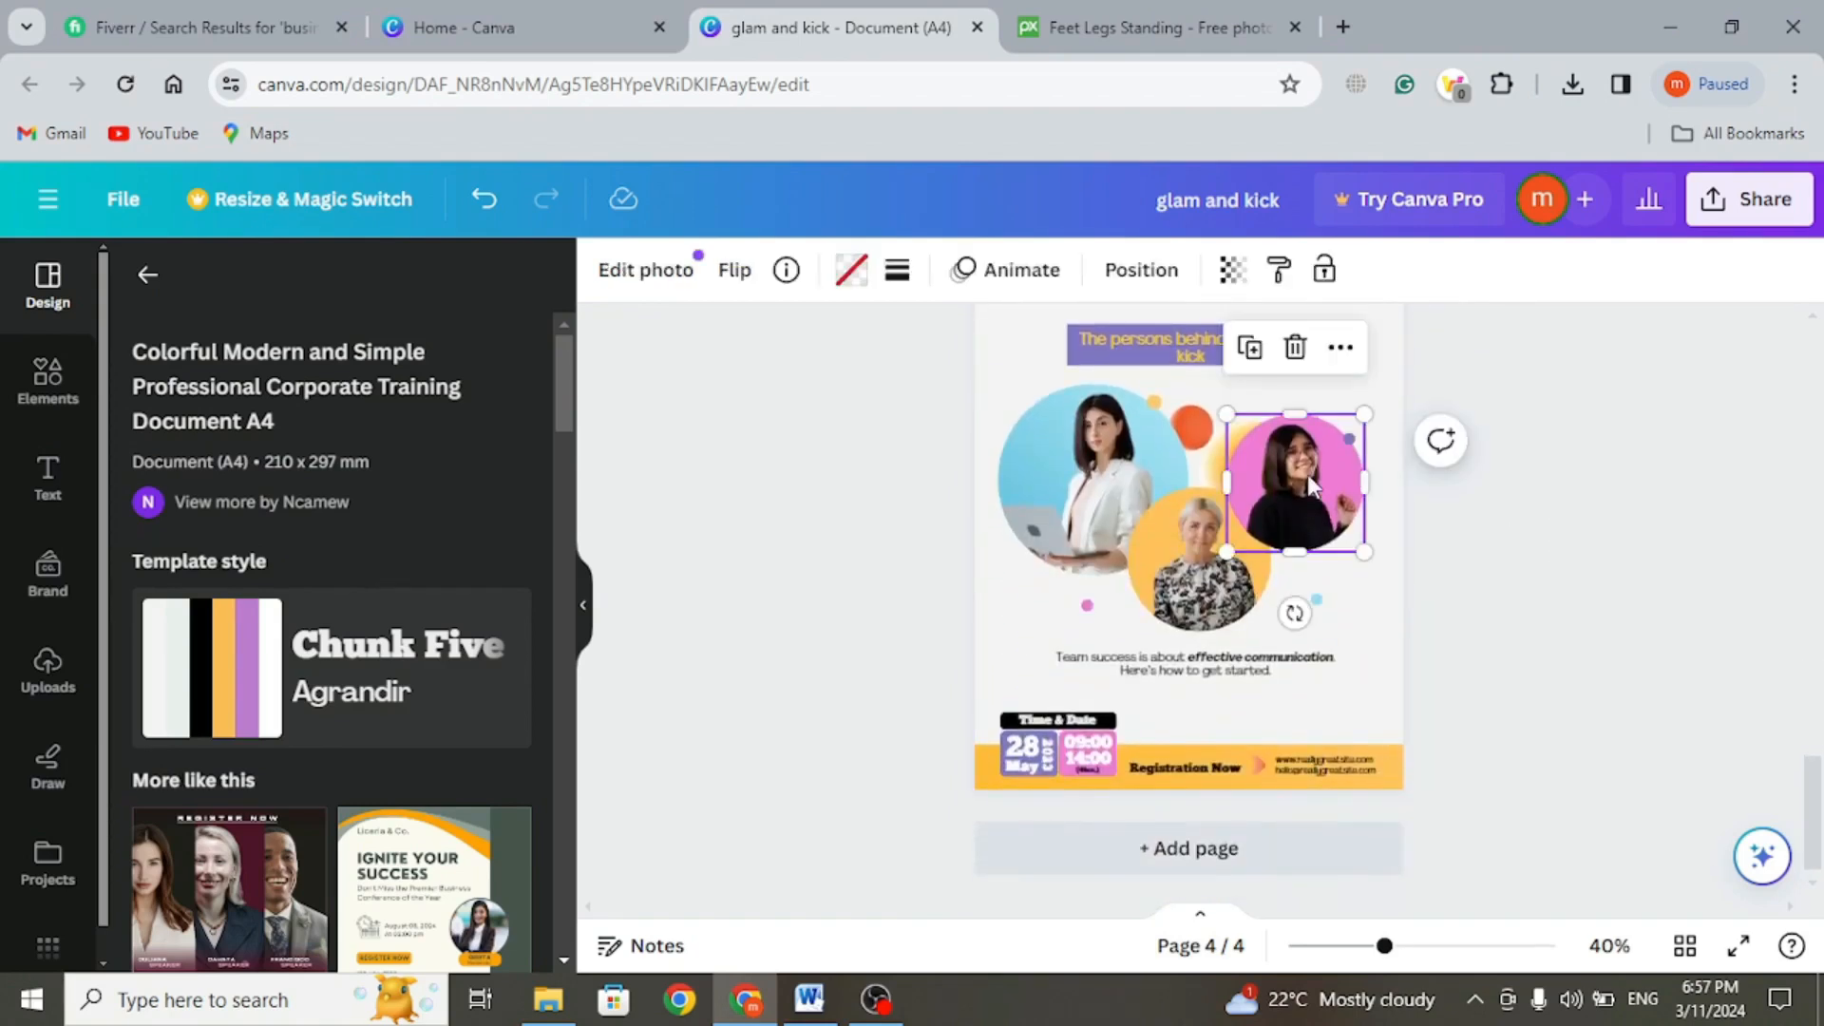
pyautogui.press('Delete')
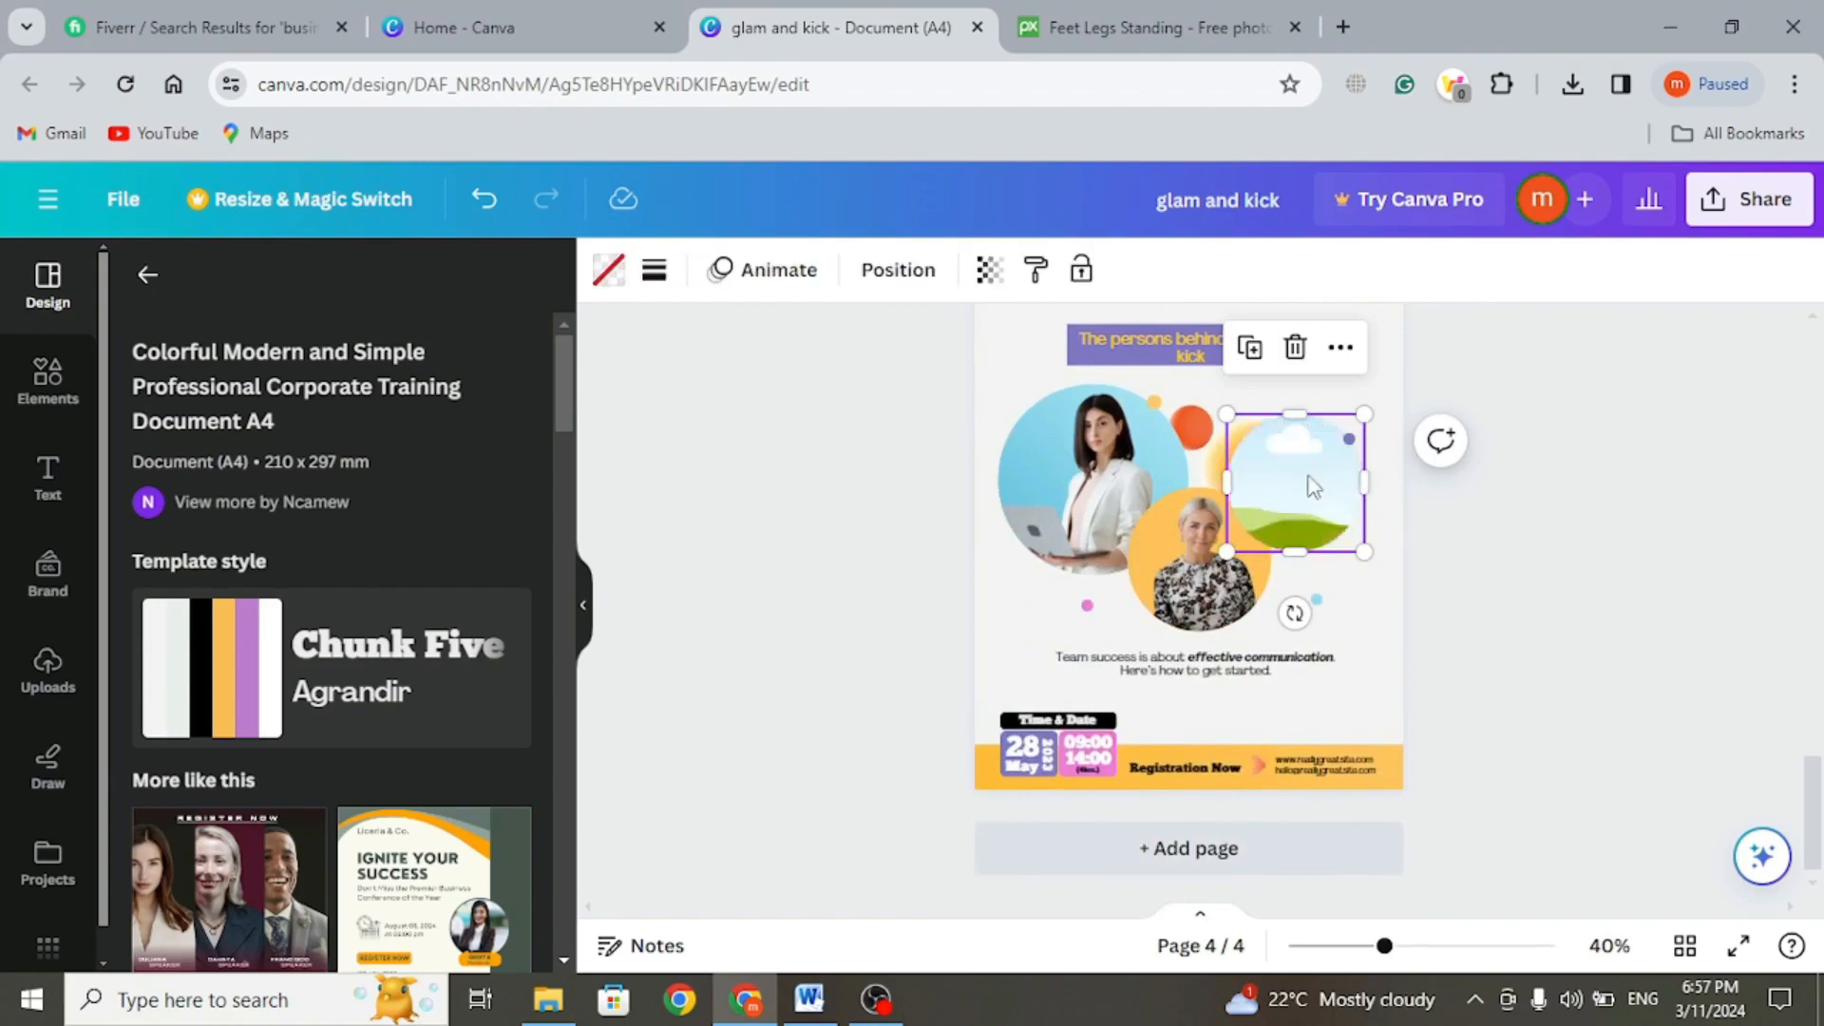
pyautogui.press('Delete')
pyautogui.click(1290, 472)
pyautogui.press('Delete')
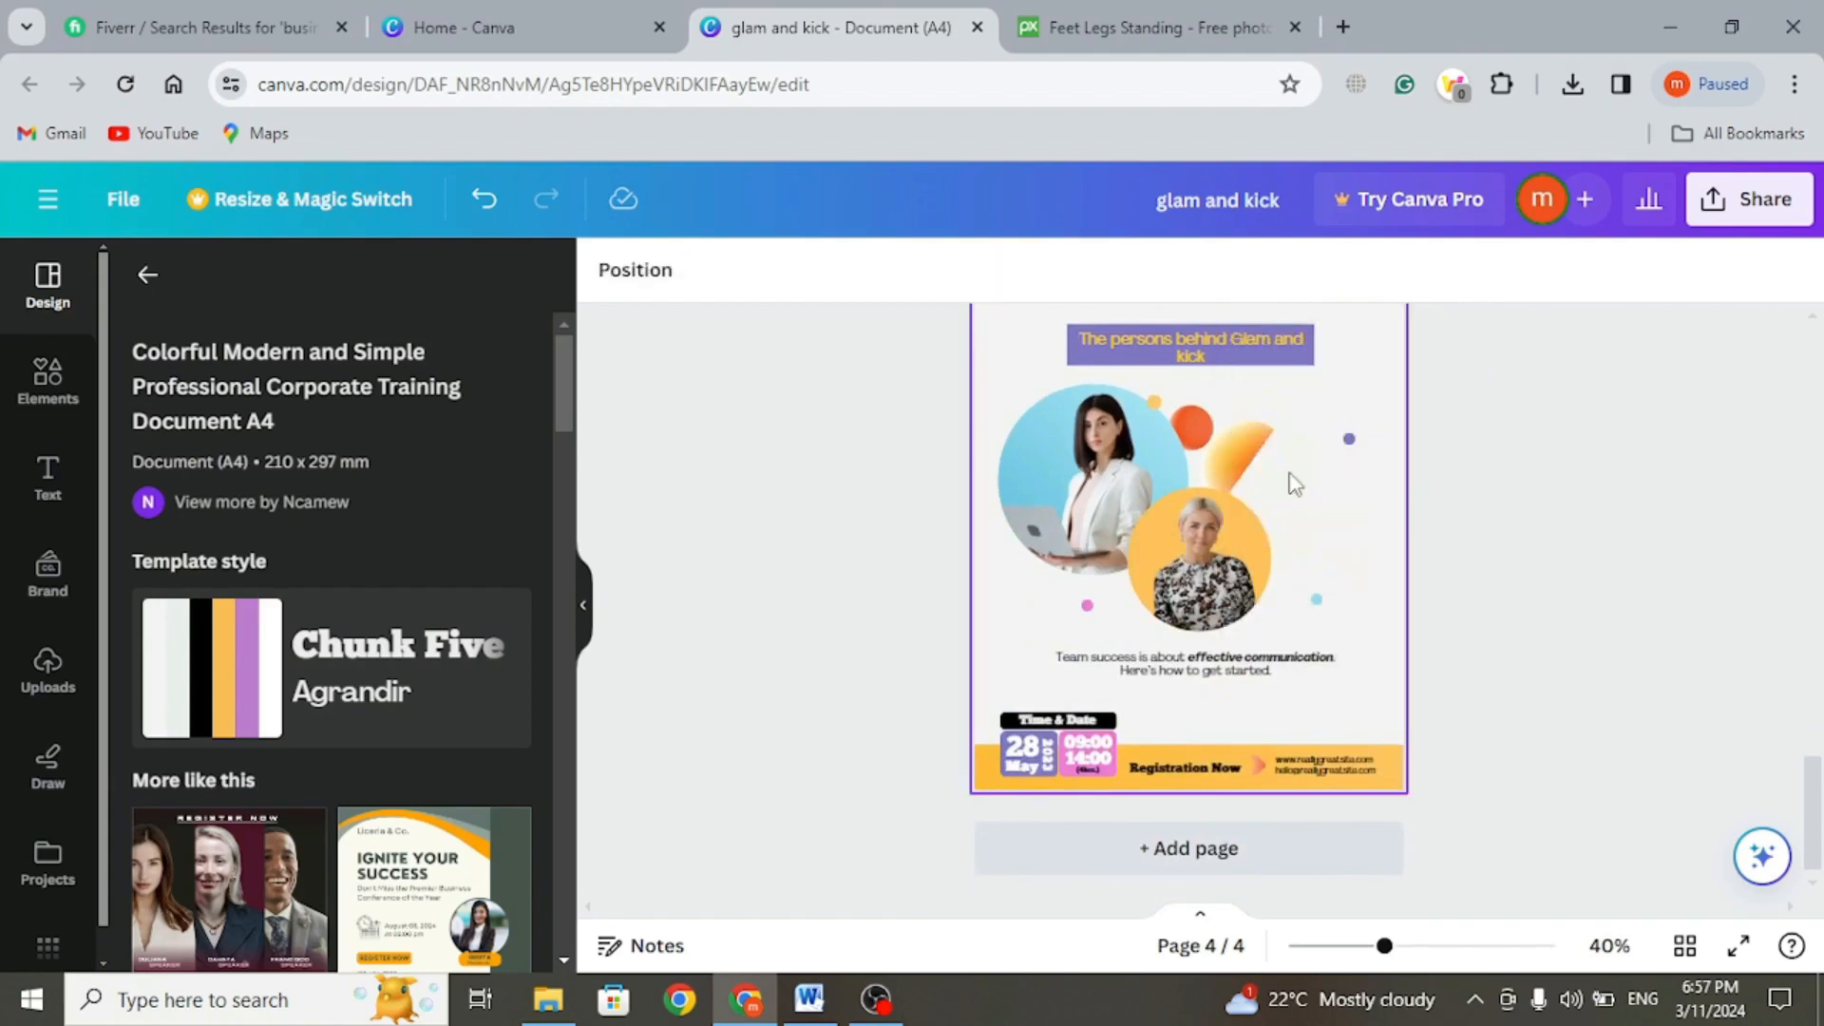
# - Move the lower team portrait and its orange circle into the vacated spot on the right, adjusting the circle's size around it
pyautogui.click(1243, 555)
pyautogui.moveTo(1243, 556); pyautogui.dragTo(1336, 483)
pyautogui.moveTo(1152, 589); pyautogui.dragTo(1253, 534)
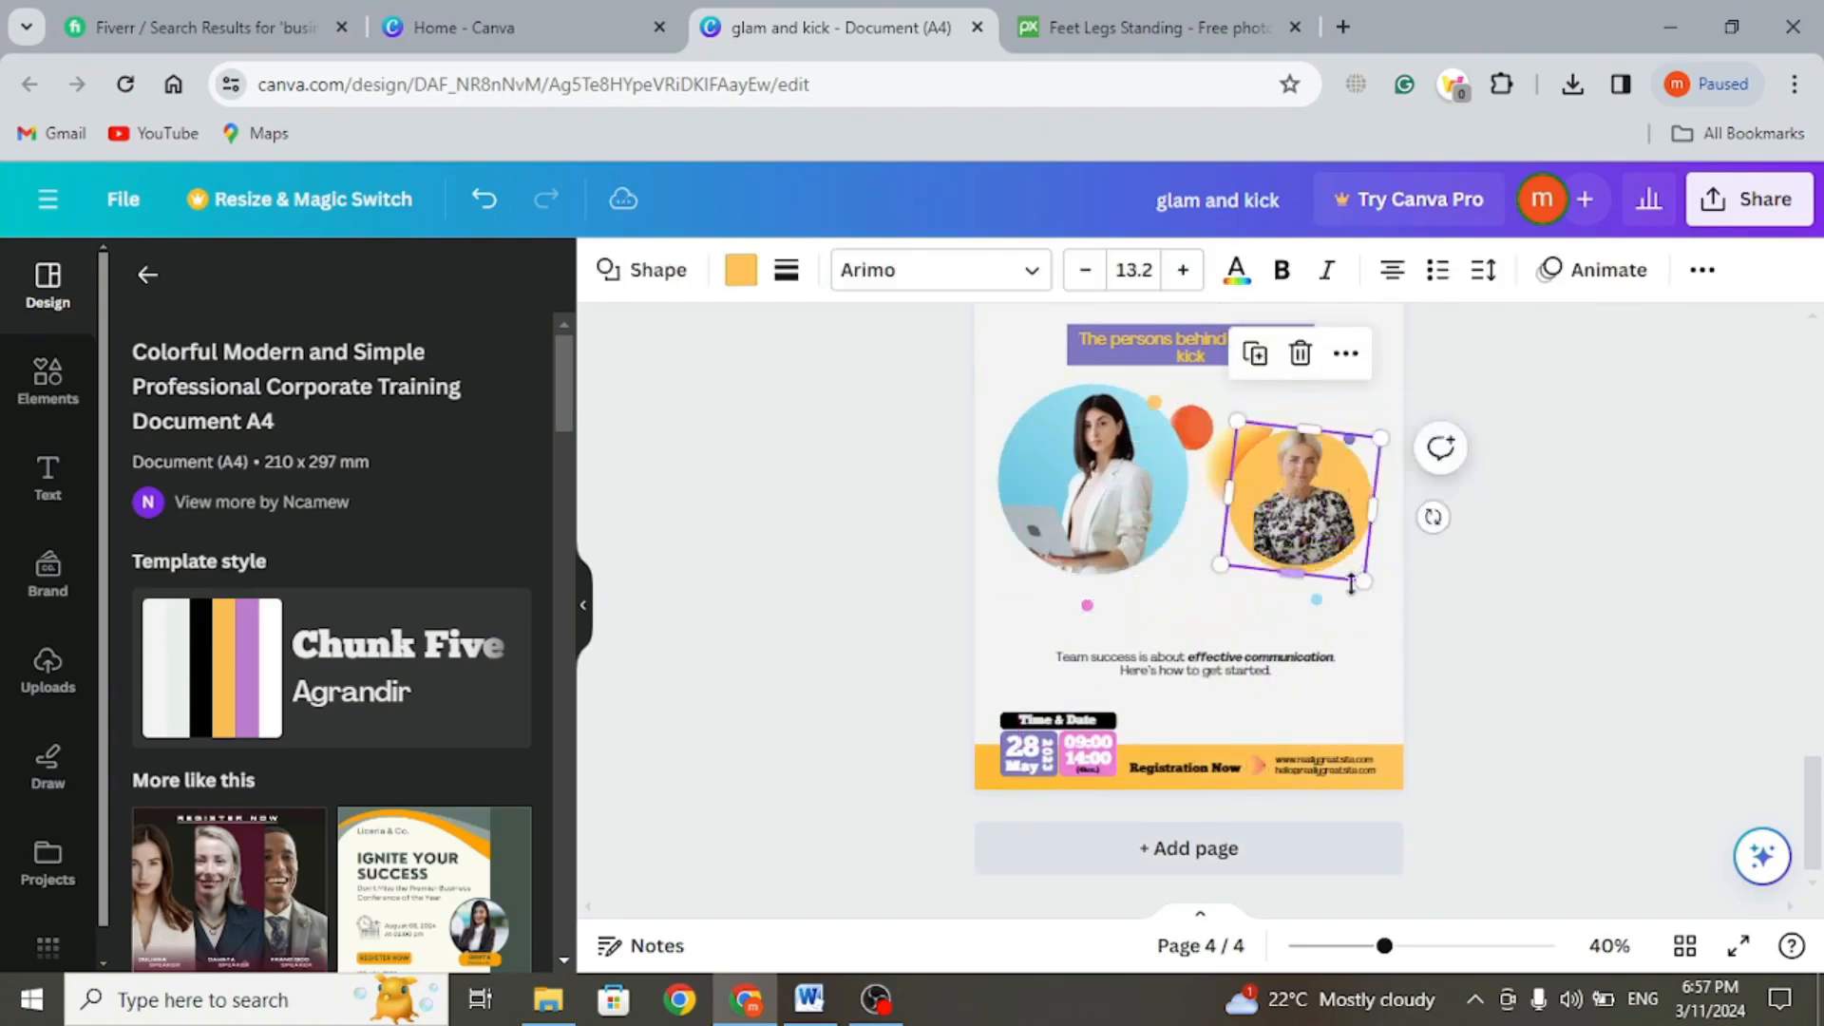
pyautogui.moveTo(1363, 584); pyautogui.dragTo(1335, 577)
pyautogui.click(1603, 555)
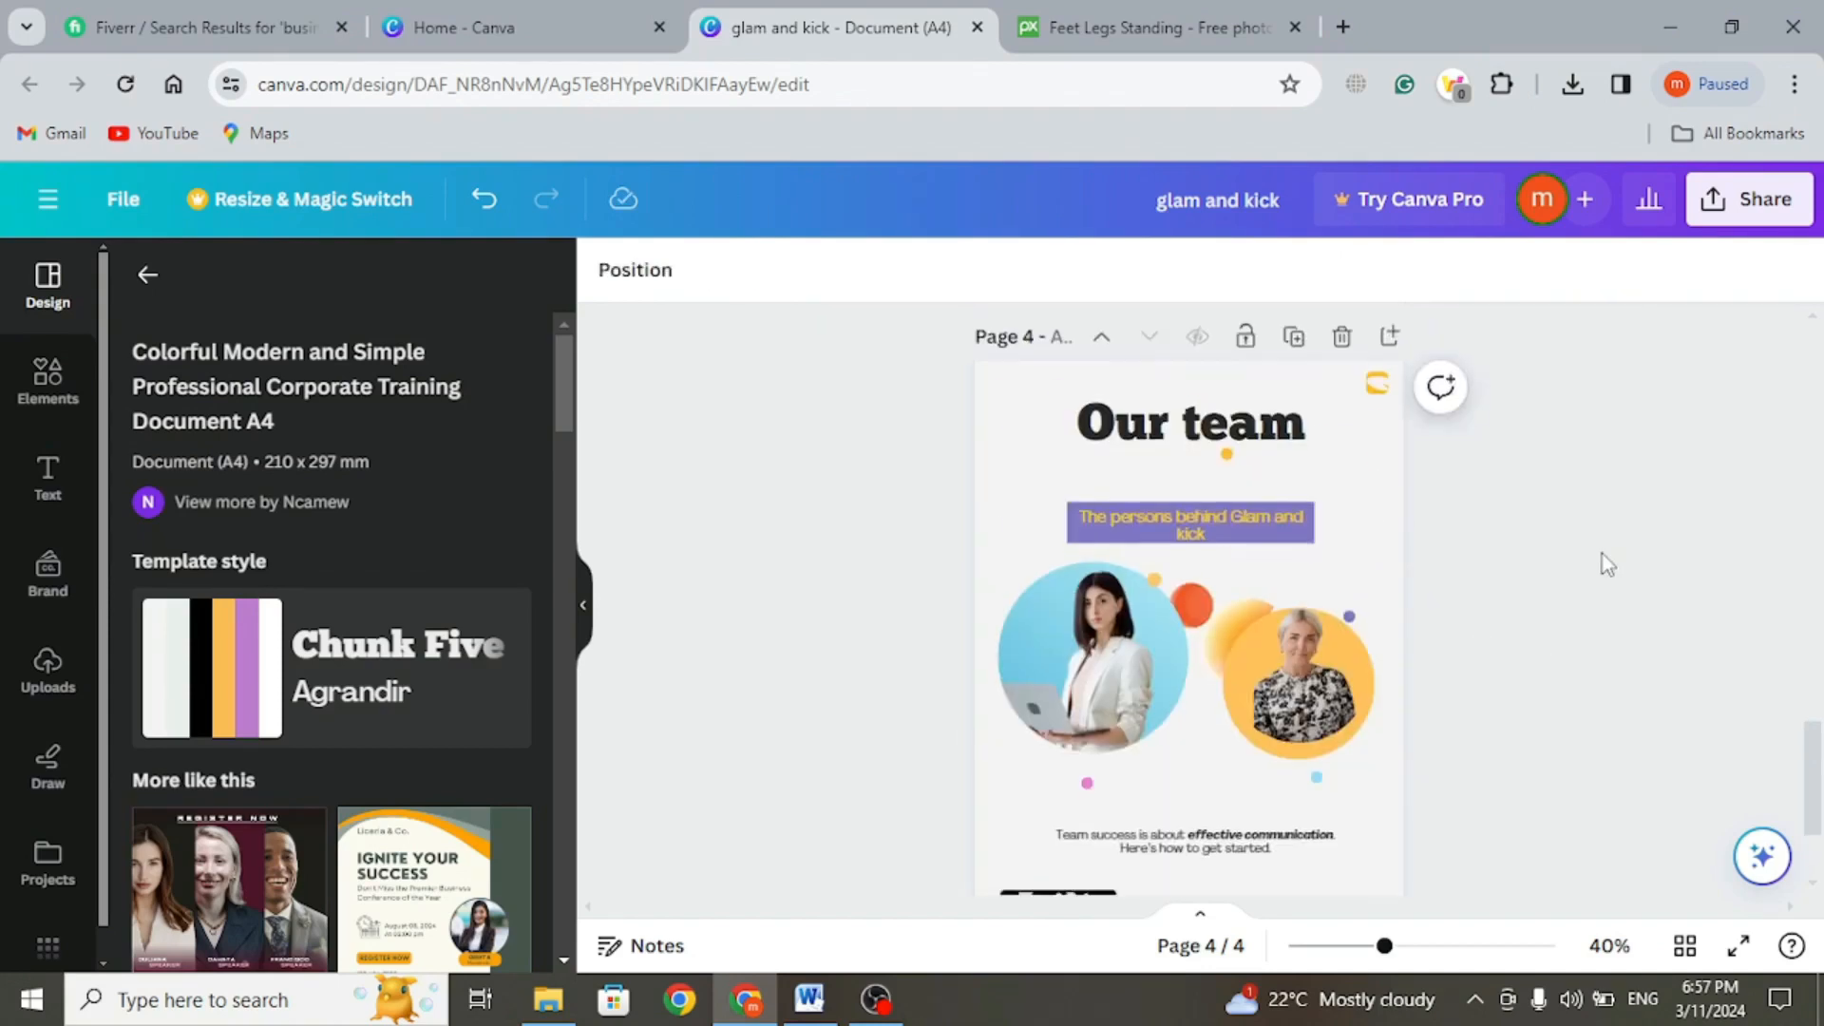
# - Delete the "Team success is about effective communication" text and the "Time & Date" label with its black box
pyautogui.click(1176, 667)
pyautogui.press('Delete')
pyautogui.click(1085, 724)
pyautogui.press('Delete')
pyautogui.click(1087, 725)
pyautogui.press('Delete')
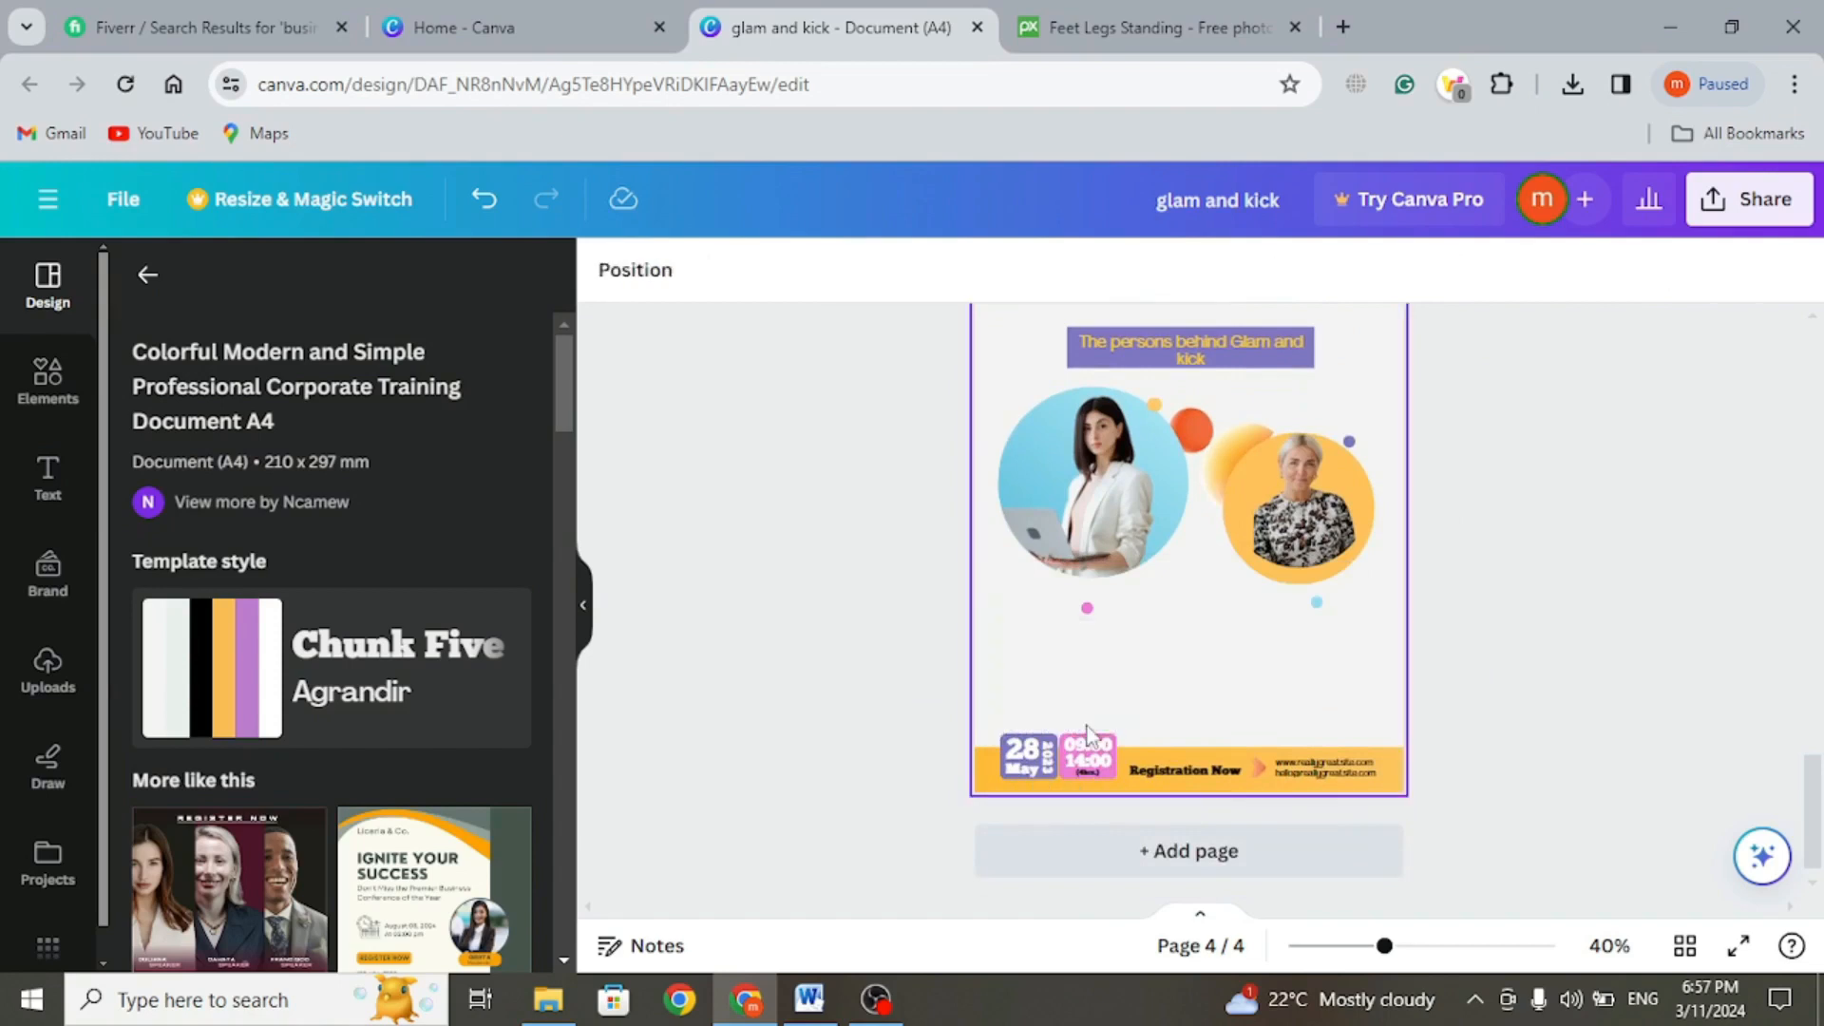
# - Delete the 09:00 and 14:00 time texts and their pink box from the page 4 footer
pyautogui.click(1087, 759)
pyautogui.press('Delete')
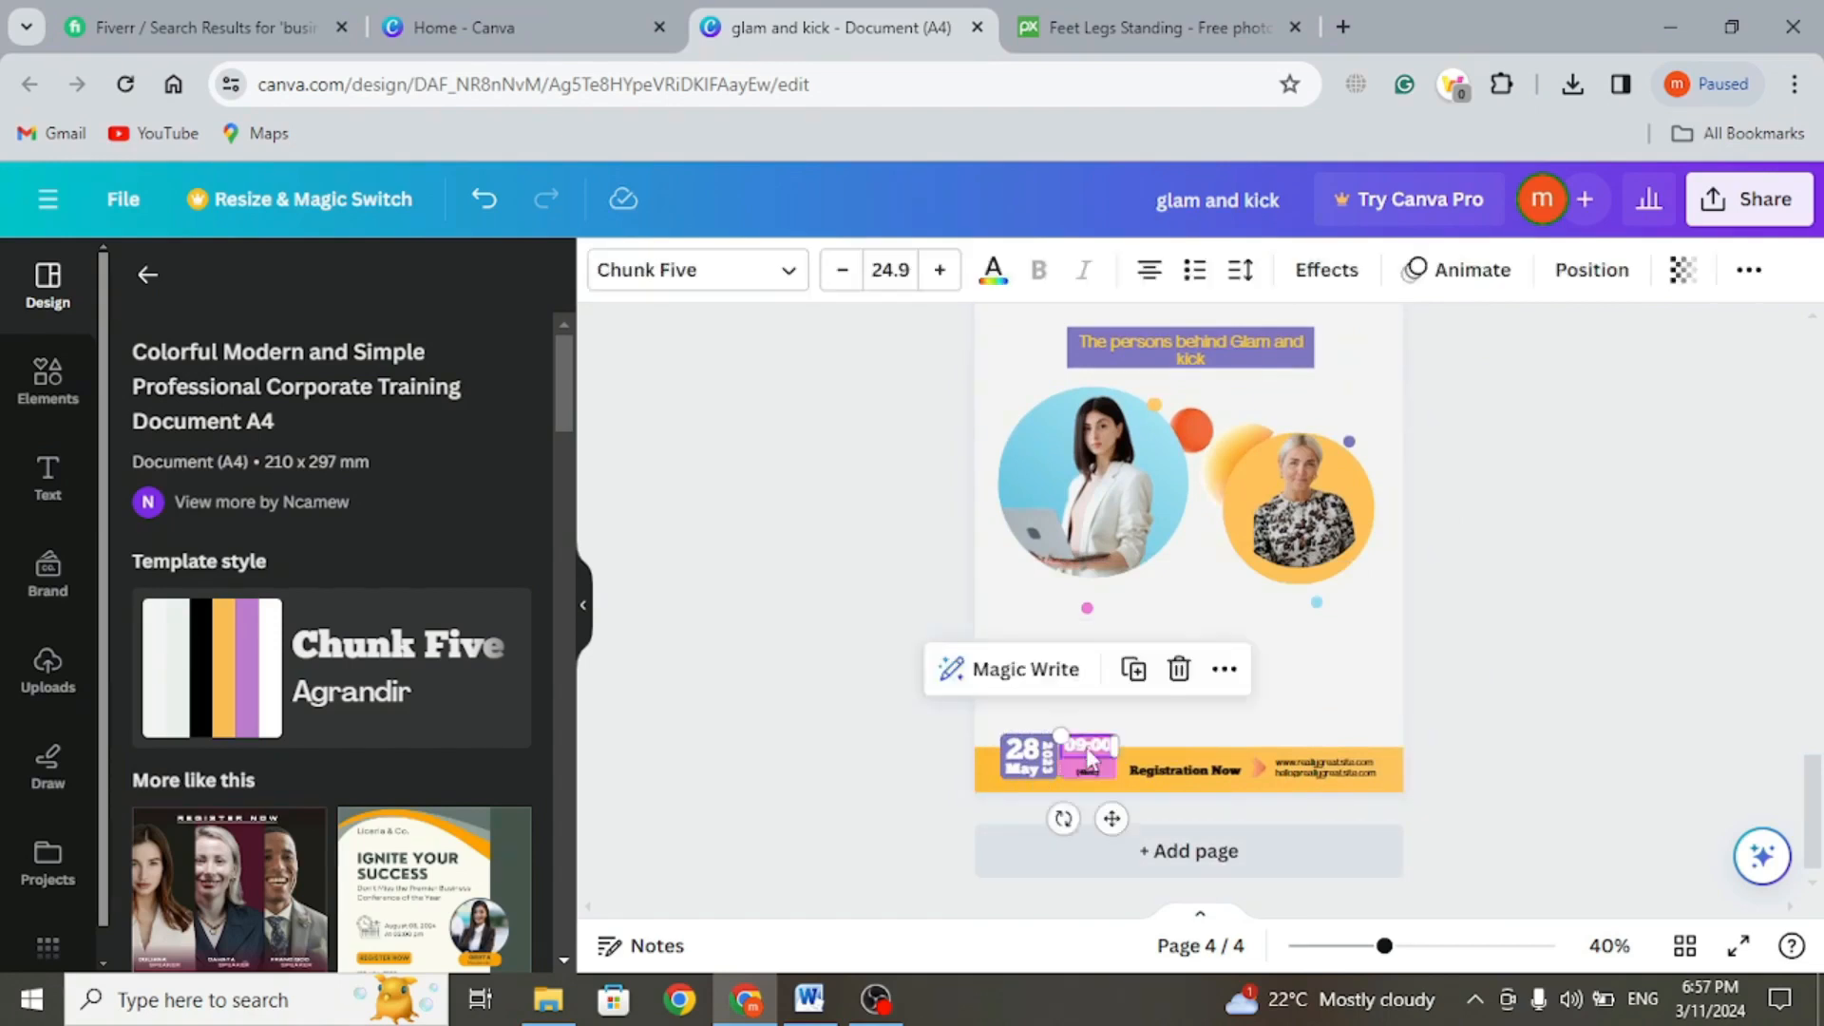
pyautogui.click(1086, 746)
pyautogui.press('Delete')
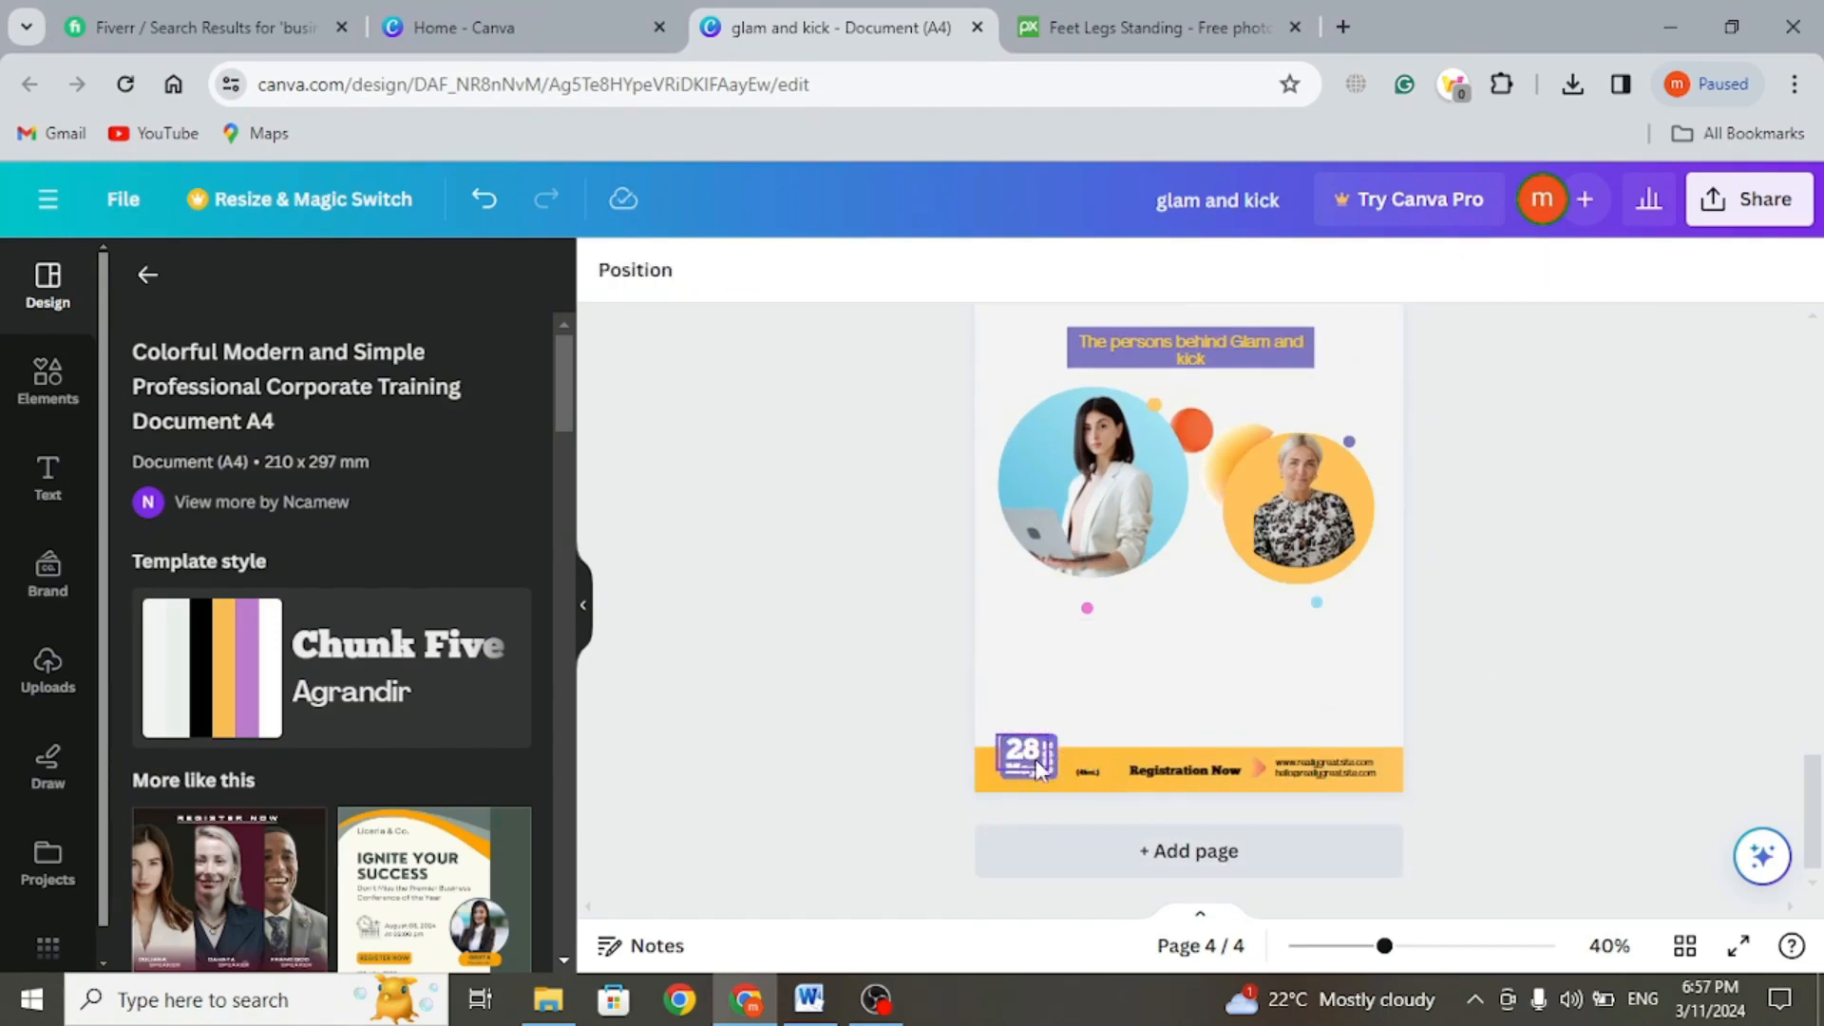
# - Delete the "28 May 2023" date texts and their purple box from the page 4 footer
pyautogui.click(1035, 760)
pyautogui.press('Delete')
pyautogui.click(1035, 755)
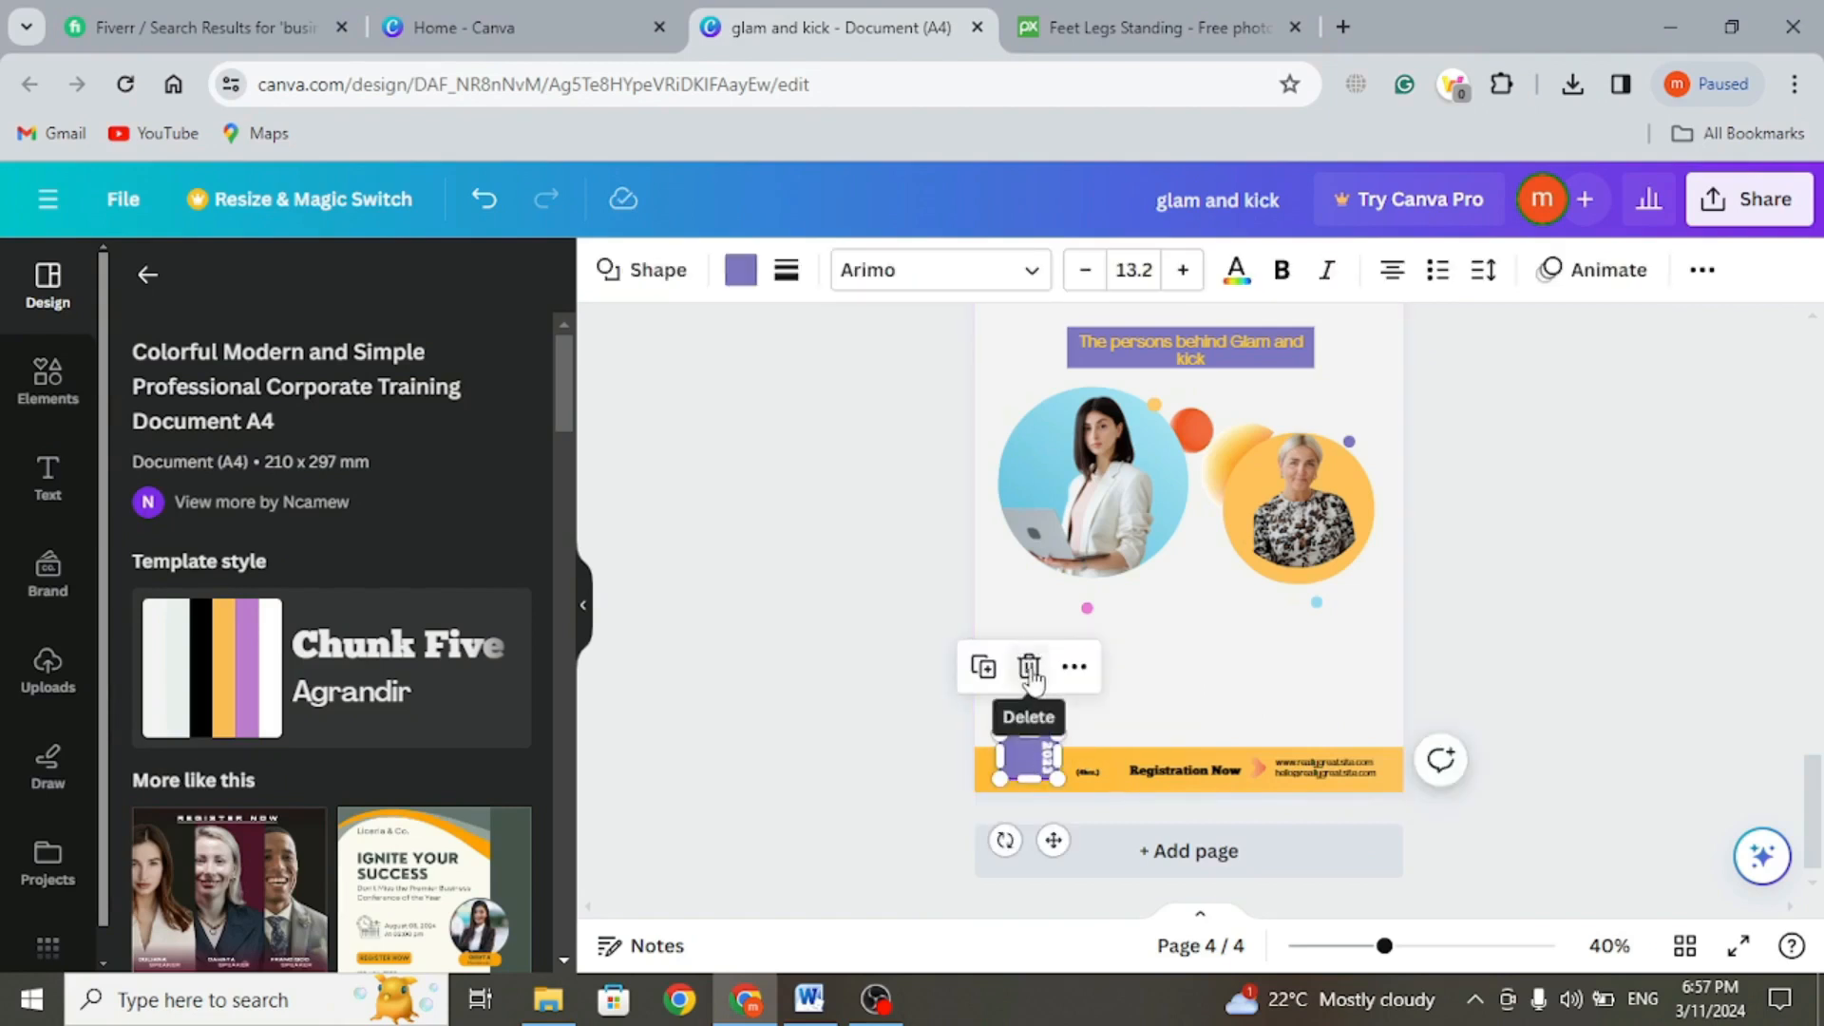
pyautogui.click(1028, 759)
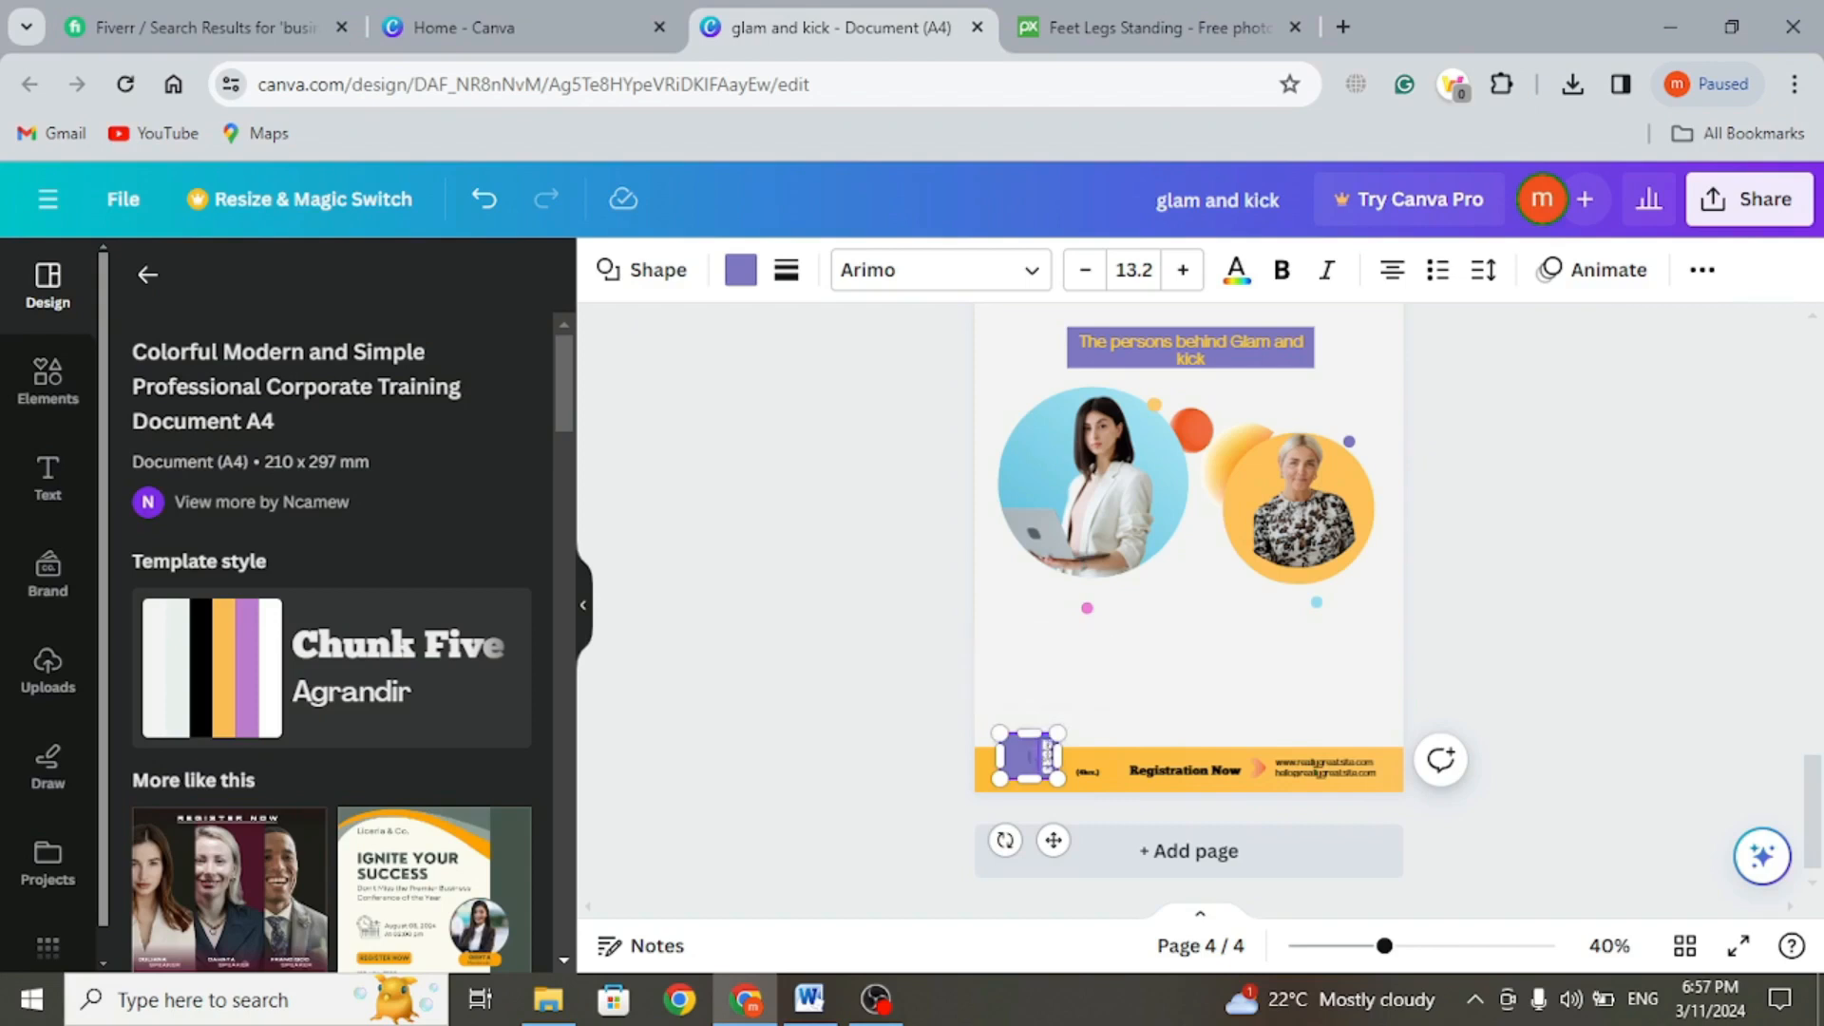
pyautogui.click(1071, 700)
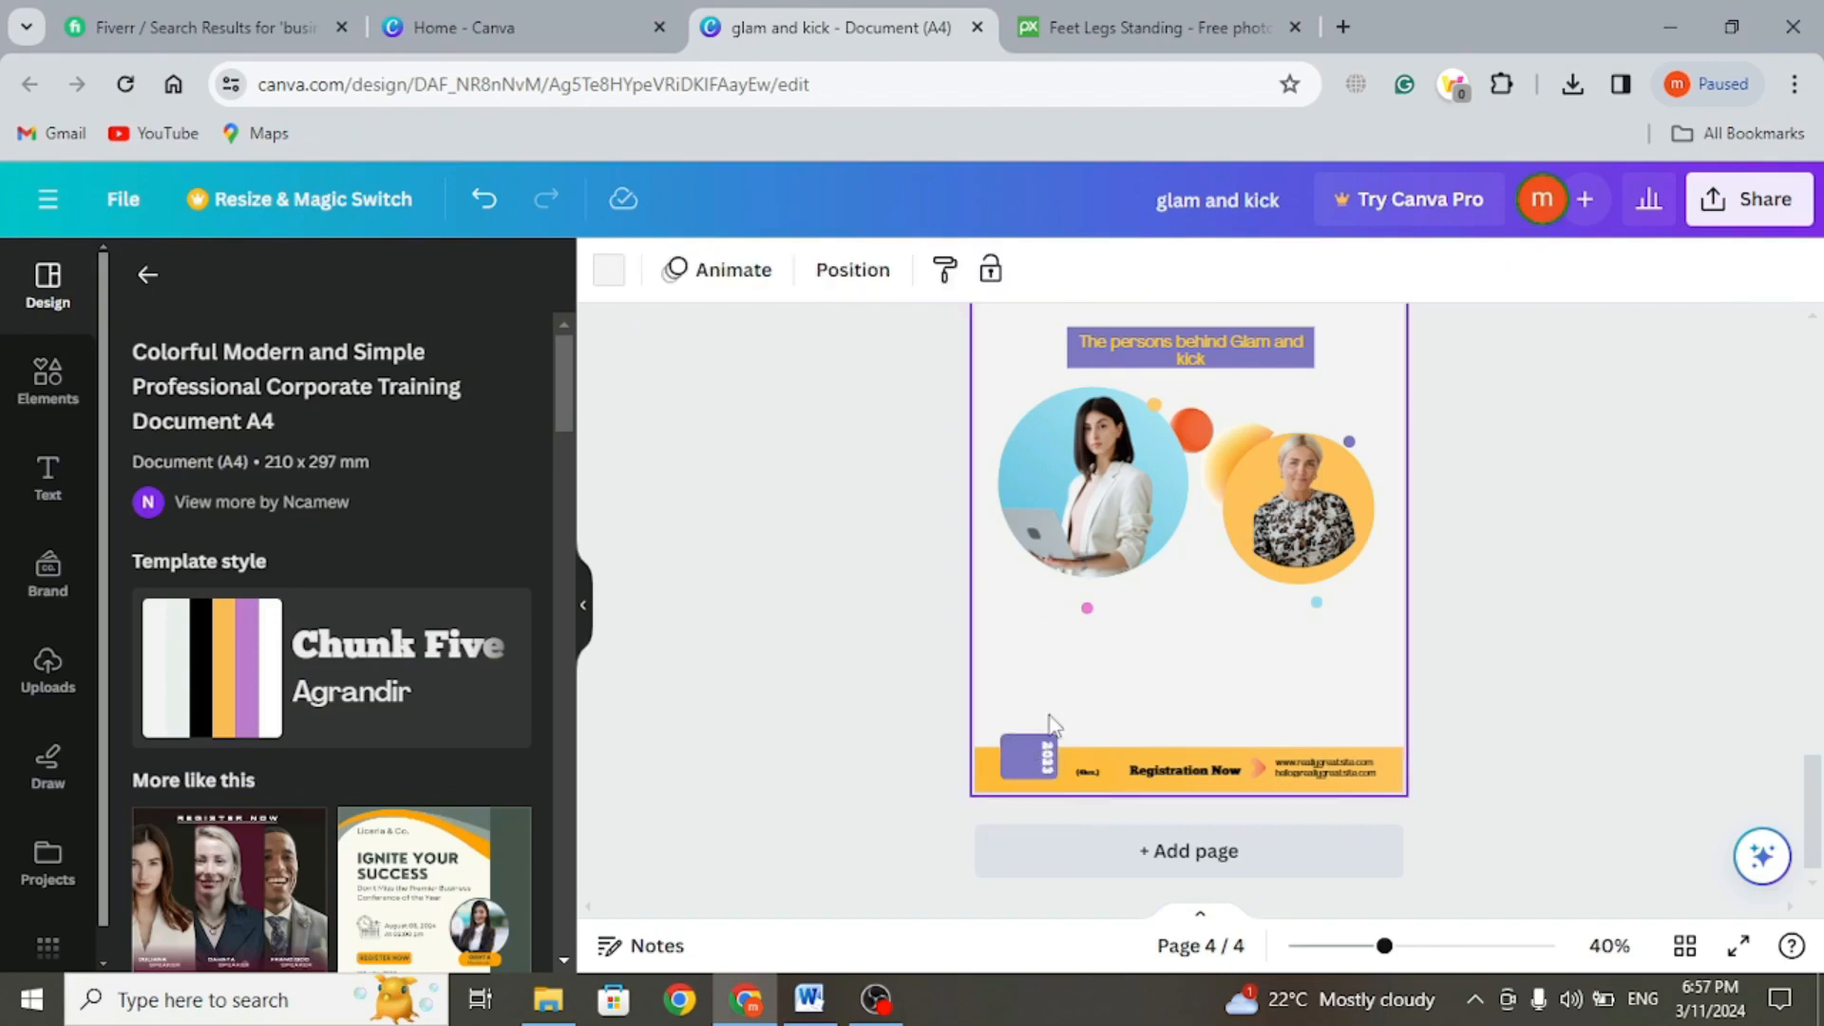
pyautogui.click(1027, 760)
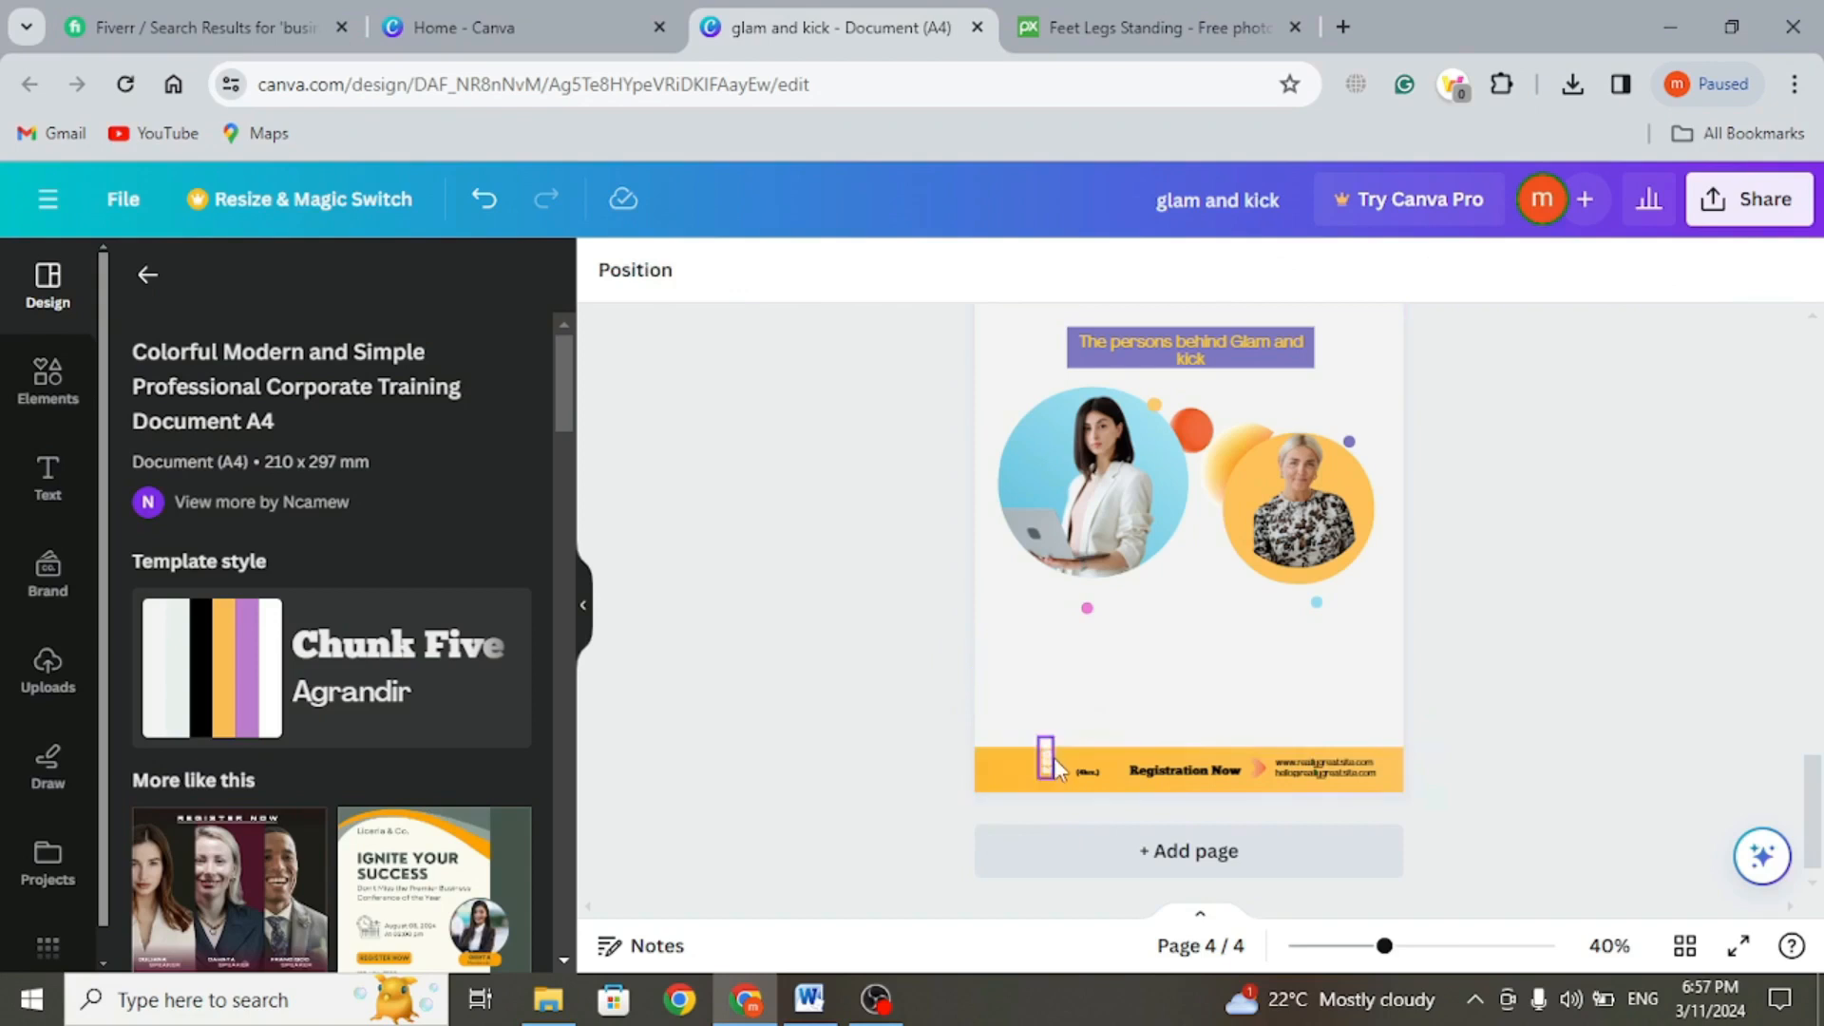
pyautogui.press('Delete')
# - Clear the orange footer bar of the small leftover time note, "Registration Now", the arrow and the website and e-mail lines
pyautogui.click(1086, 771)
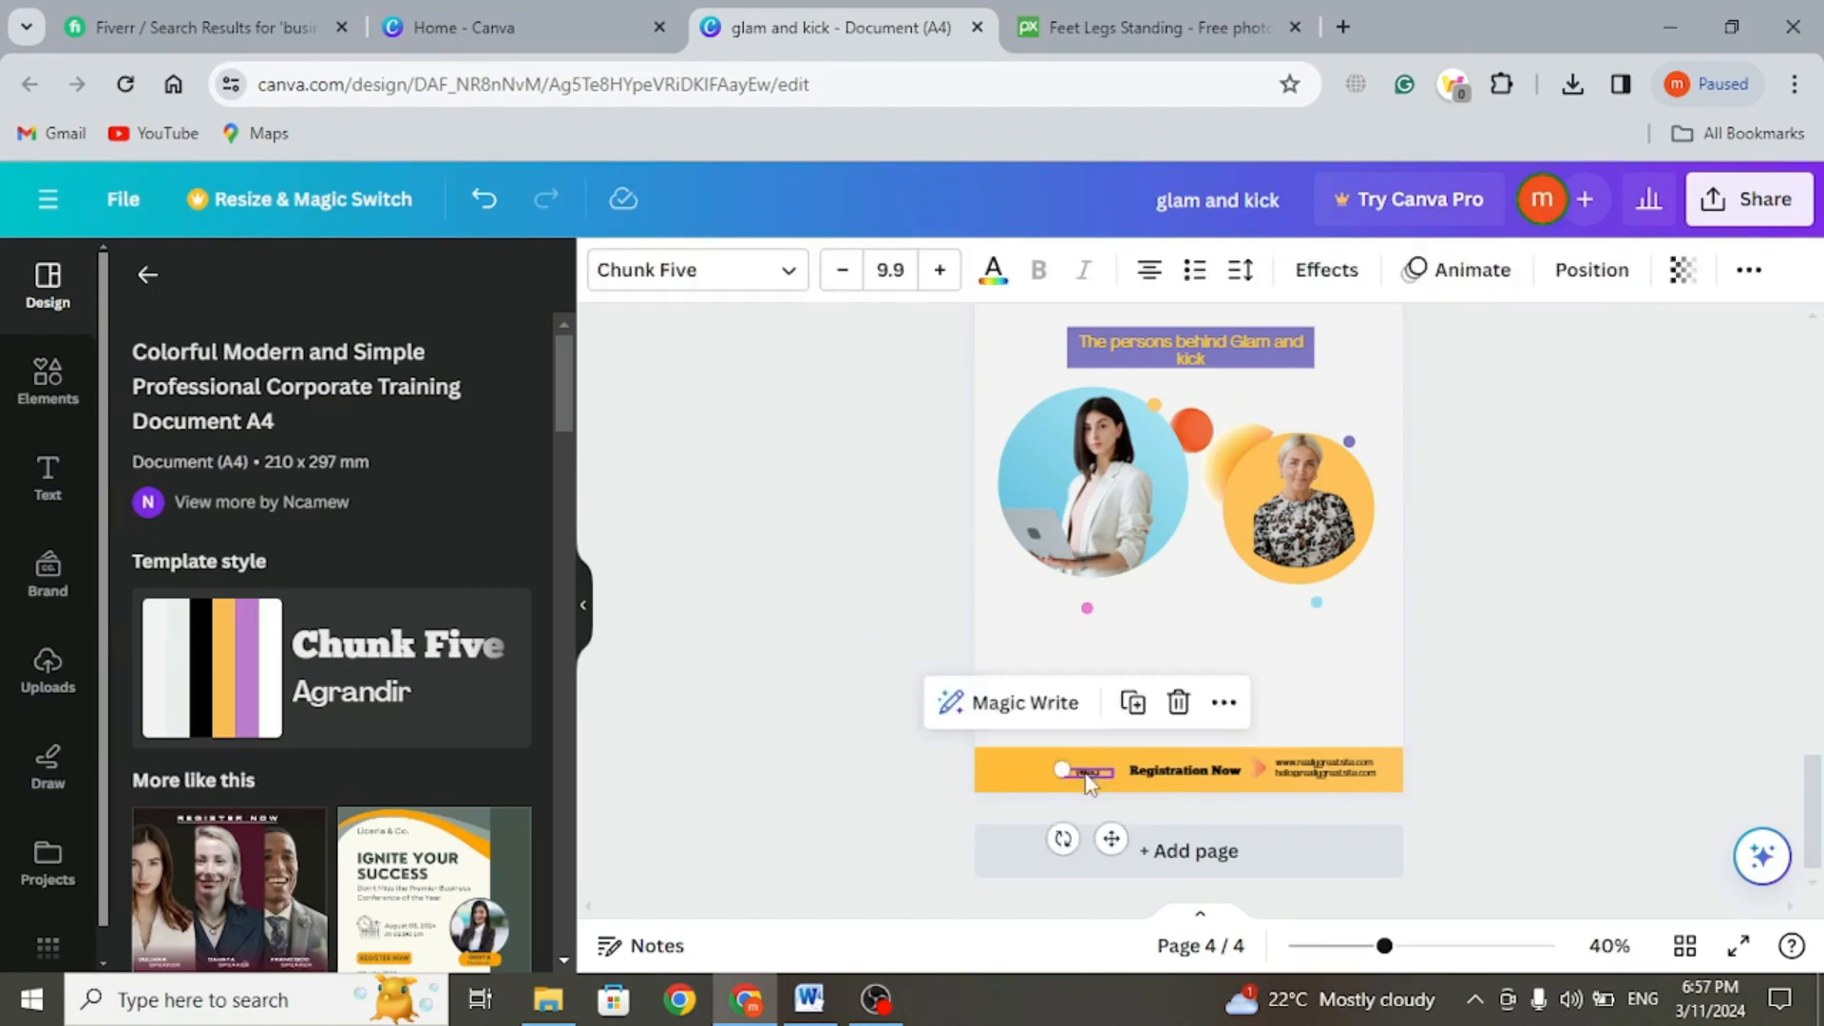
pyautogui.press('Delete')
pyautogui.click(1171, 768)
pyautogui.press('Delete')
pyautogui.click(1290, 761)
pyautogui.press('Delete')
pyautogui.click(1290, 769)
pyautogui.press('Delete')
pyautogui.click(1258, 768)
pyautogui.press('Delete')
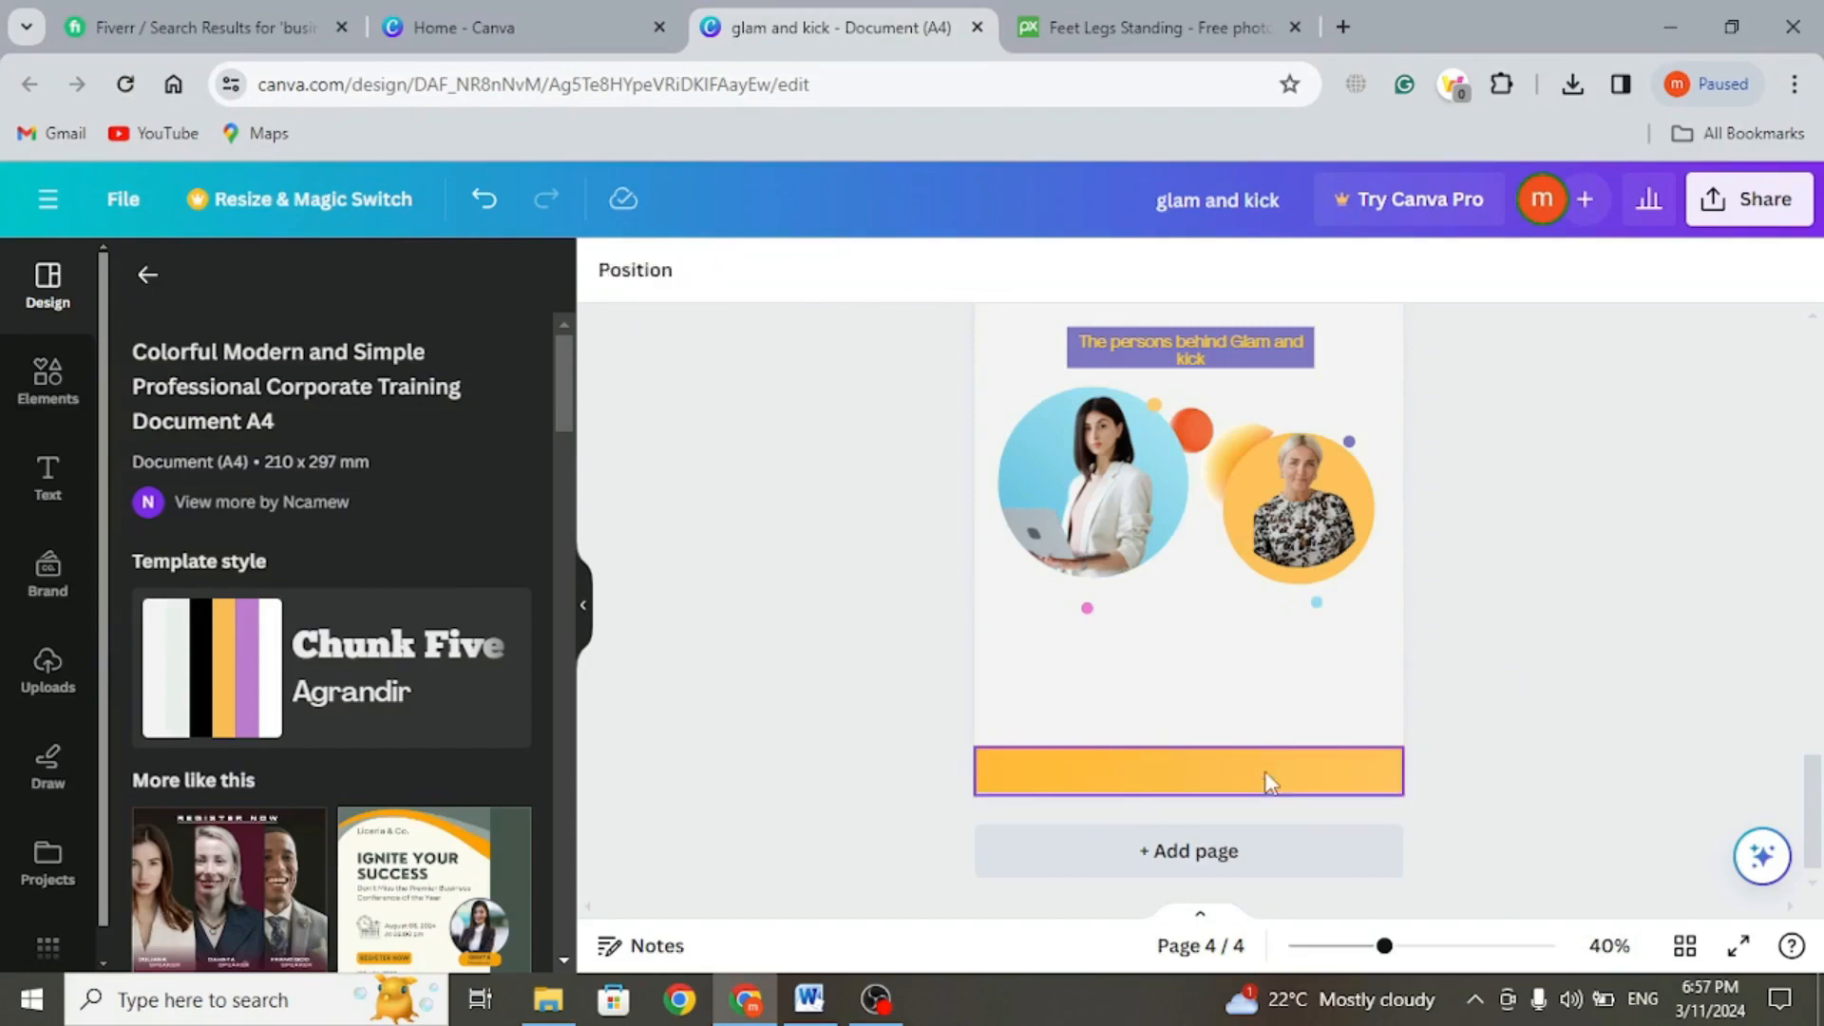
# - Remove the photos from both remaining team portraits on page 4, keeping their empty circular frames
pyautogui.scroll(3, 1602, 574)
pyautogui.scroll(3, 1602, 574)
pyautogui.scroll(-5, 1602, 574)
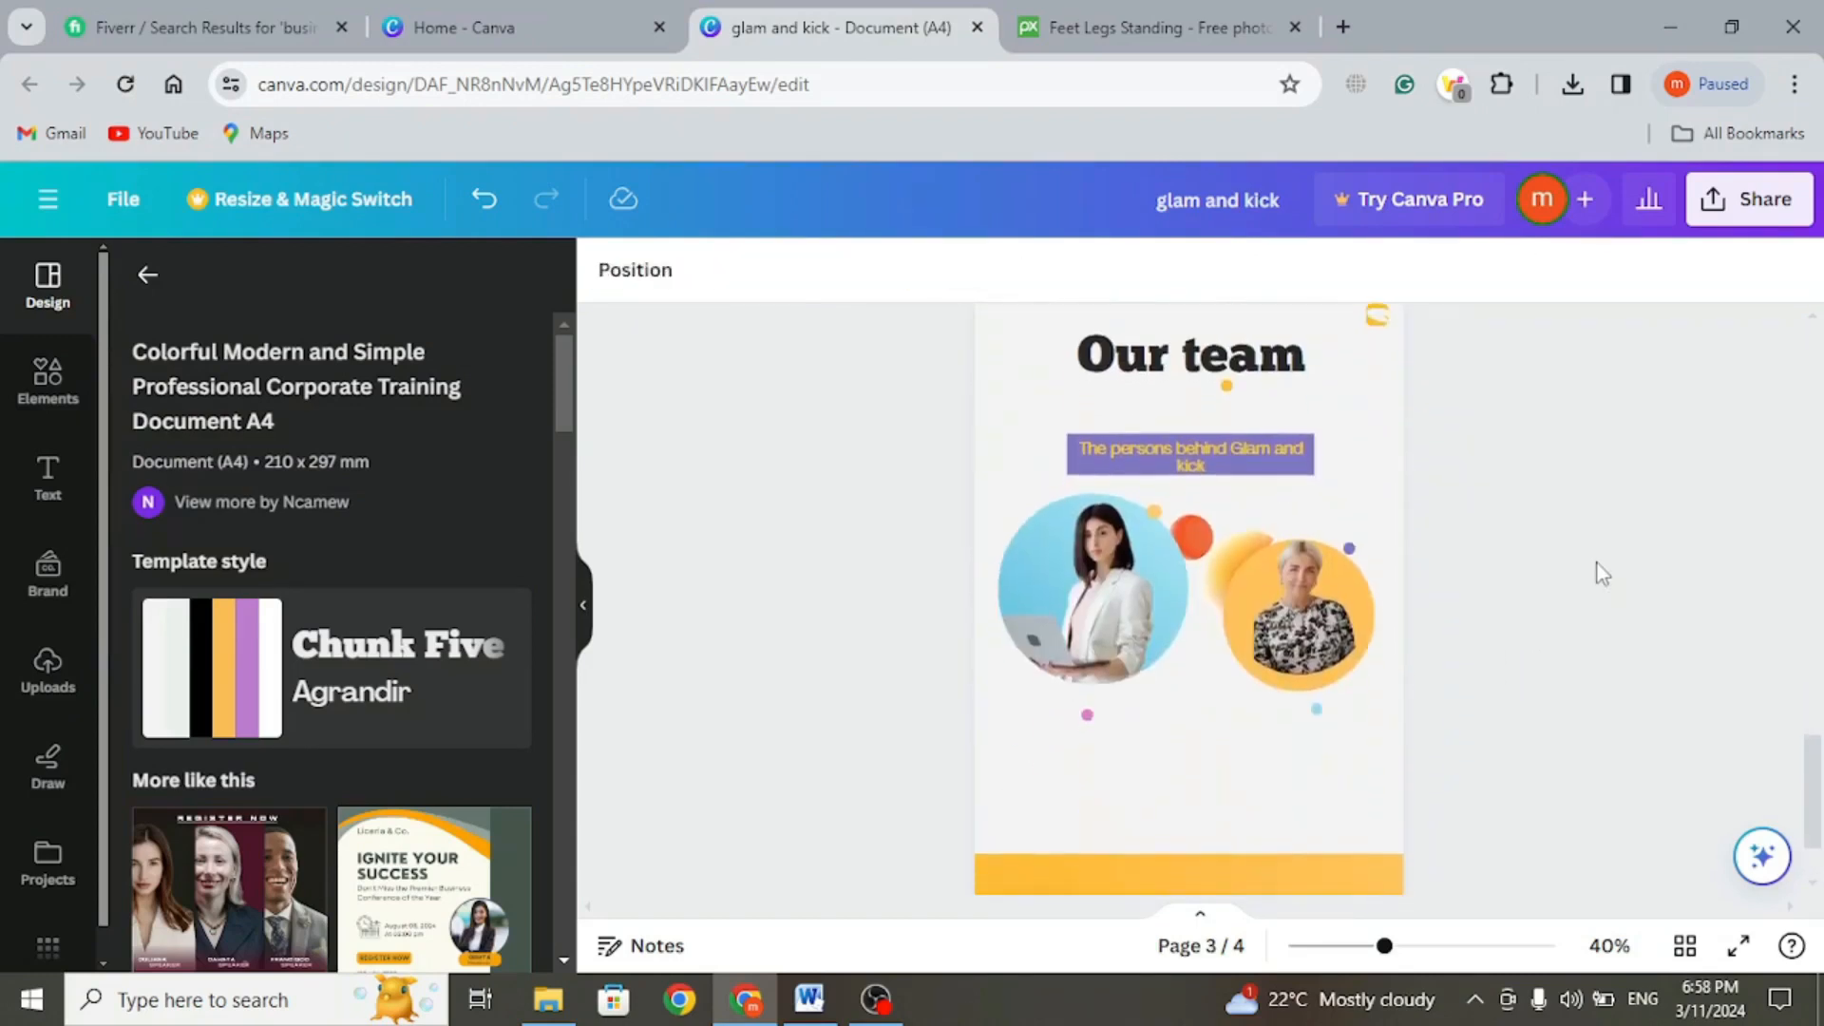
pyautogui.scroll(2, 1602, 574)
pyautogui.scroll(-1, 1603, 574)
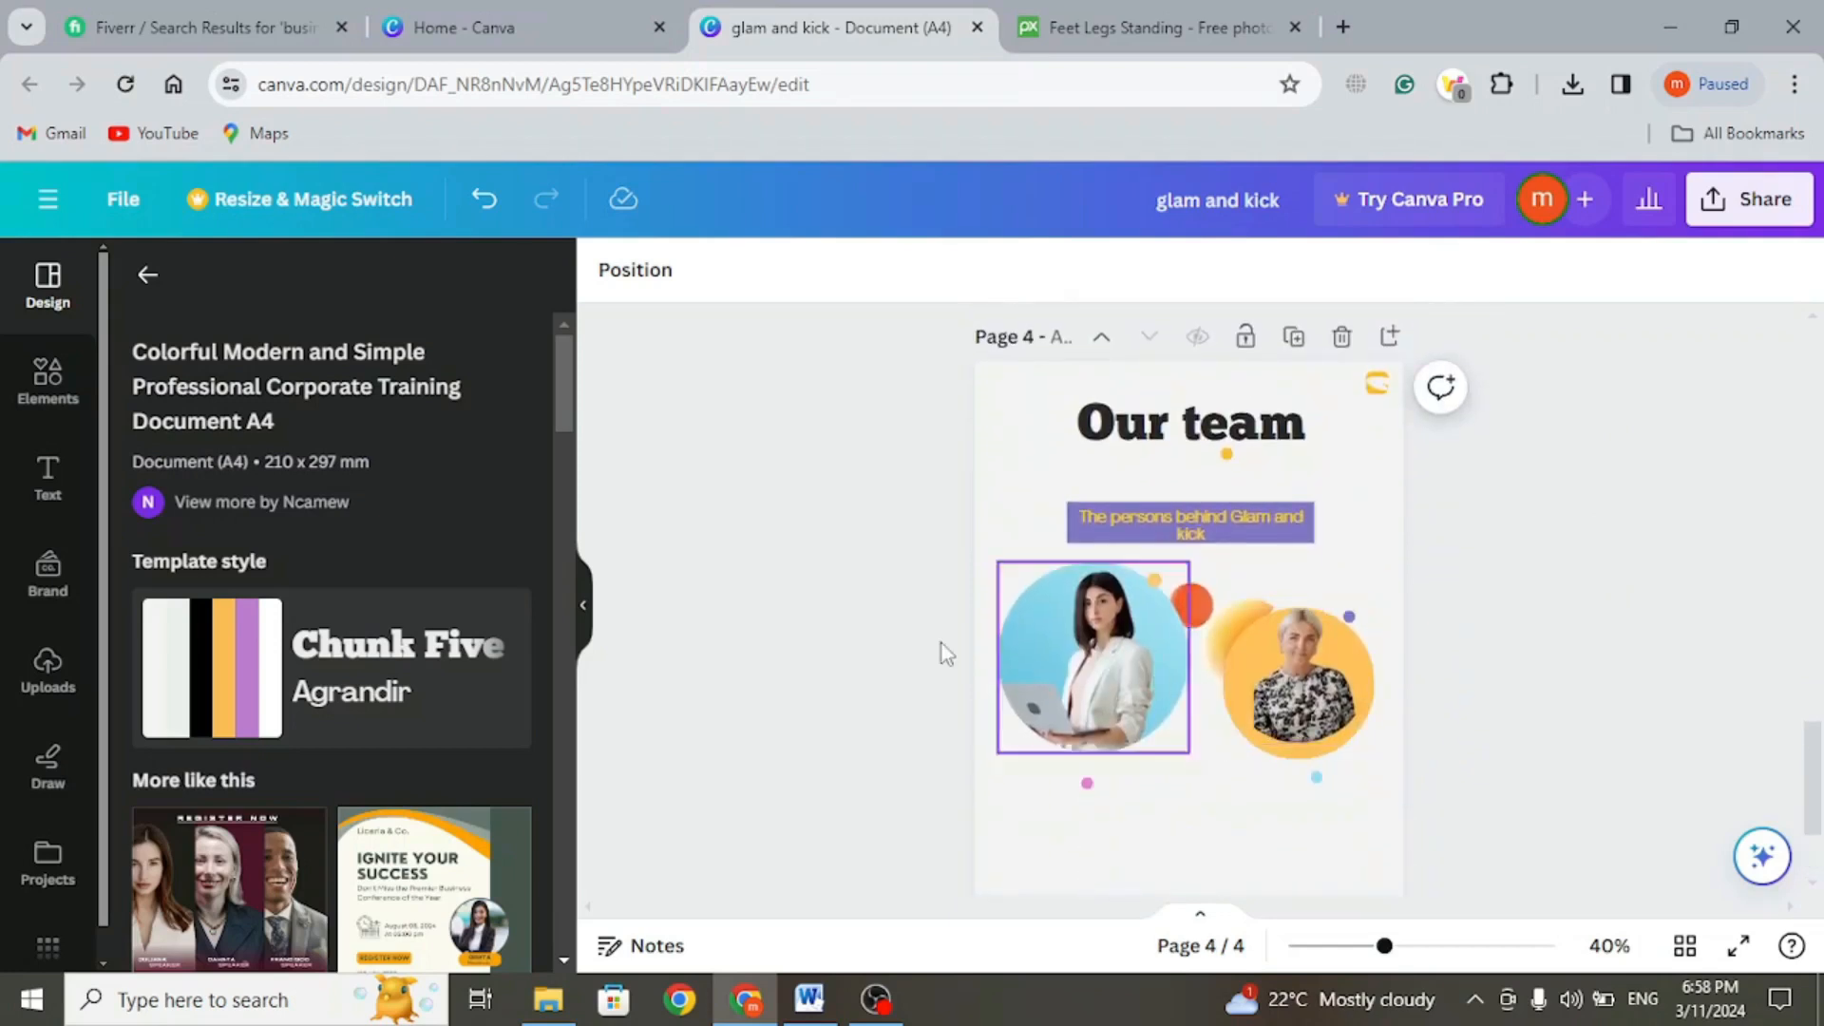
pyautogui.click(1130, 657)
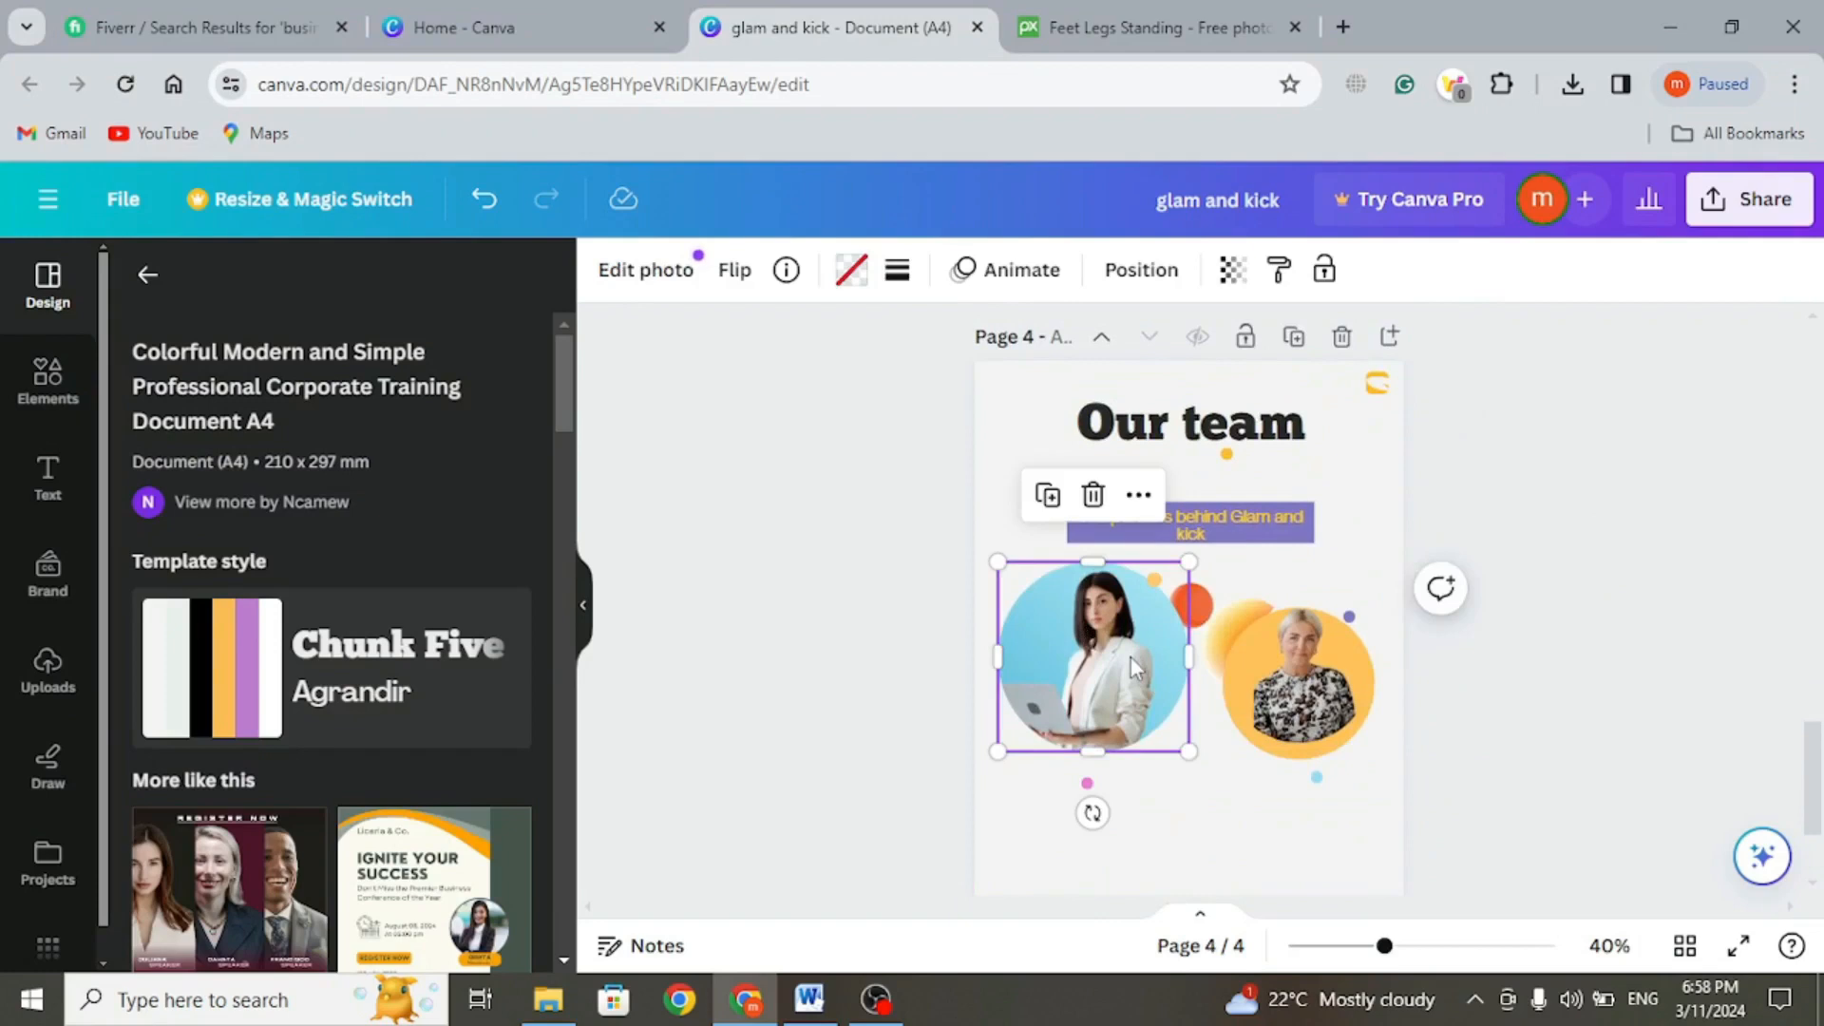
pyautogui.press('Delete')
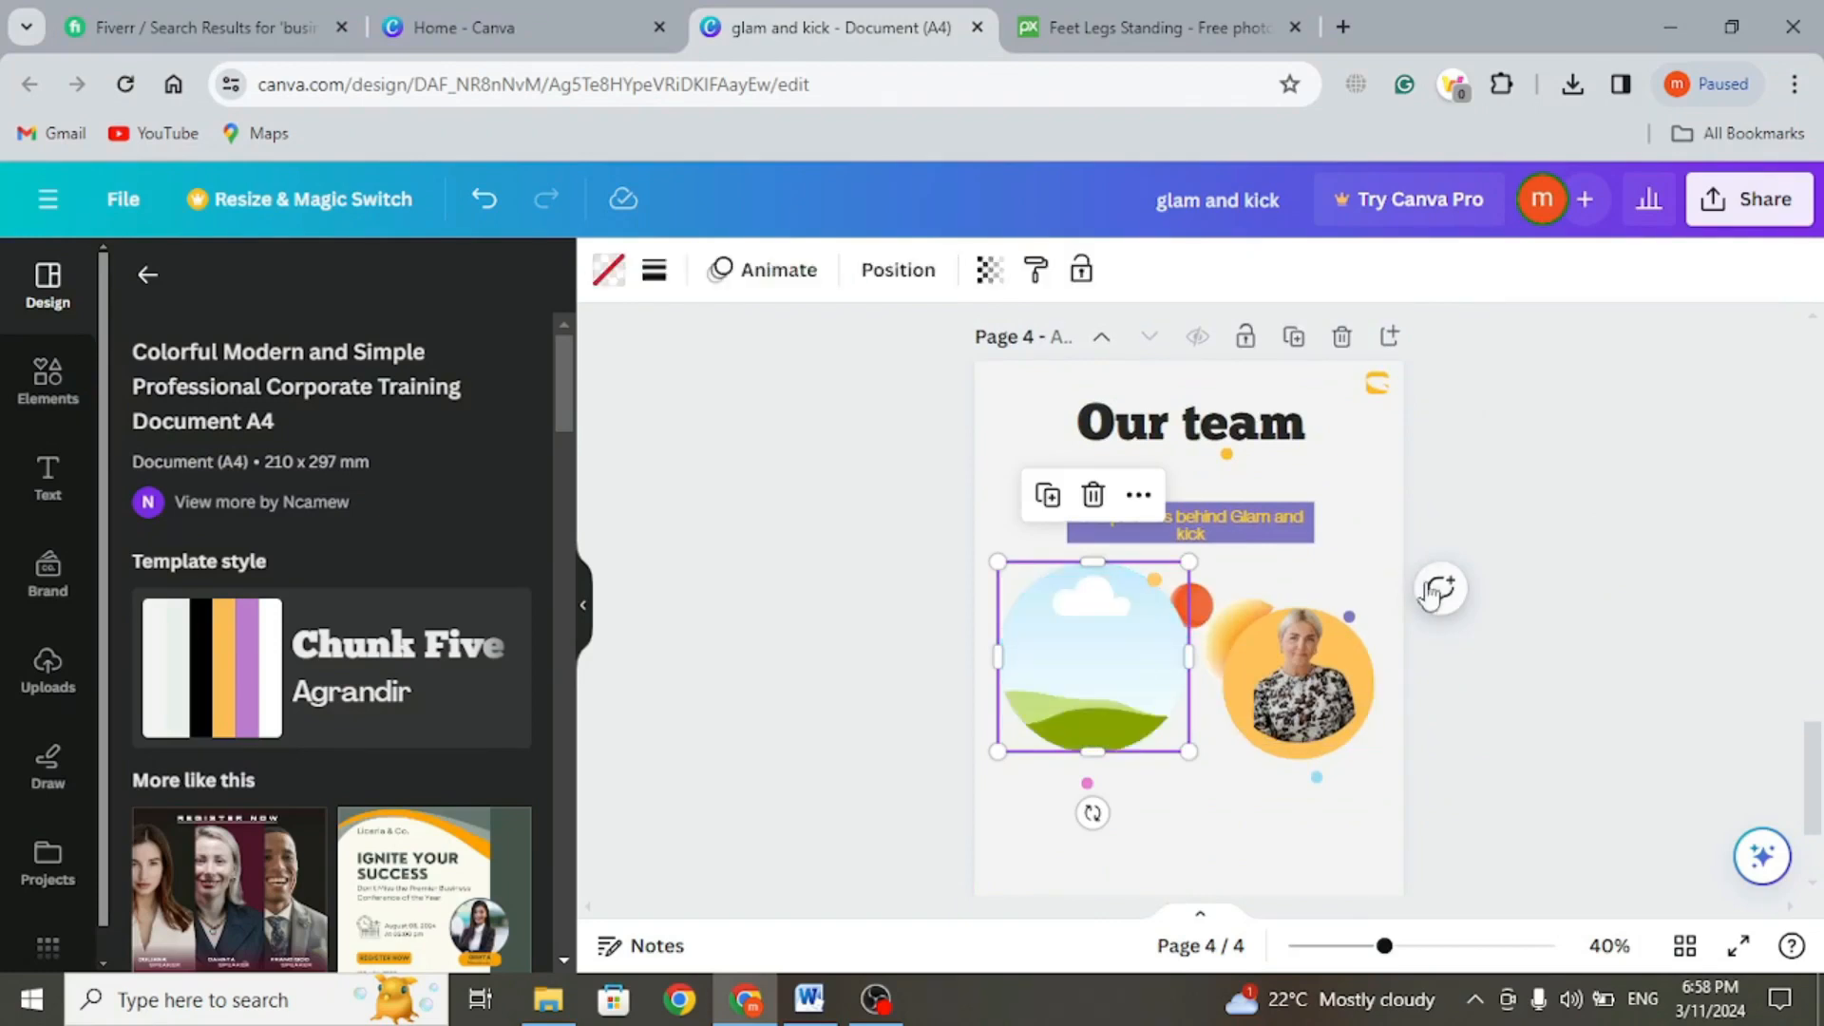
pyautogui.click(1358, 665)
pyautogui.press('Delete')
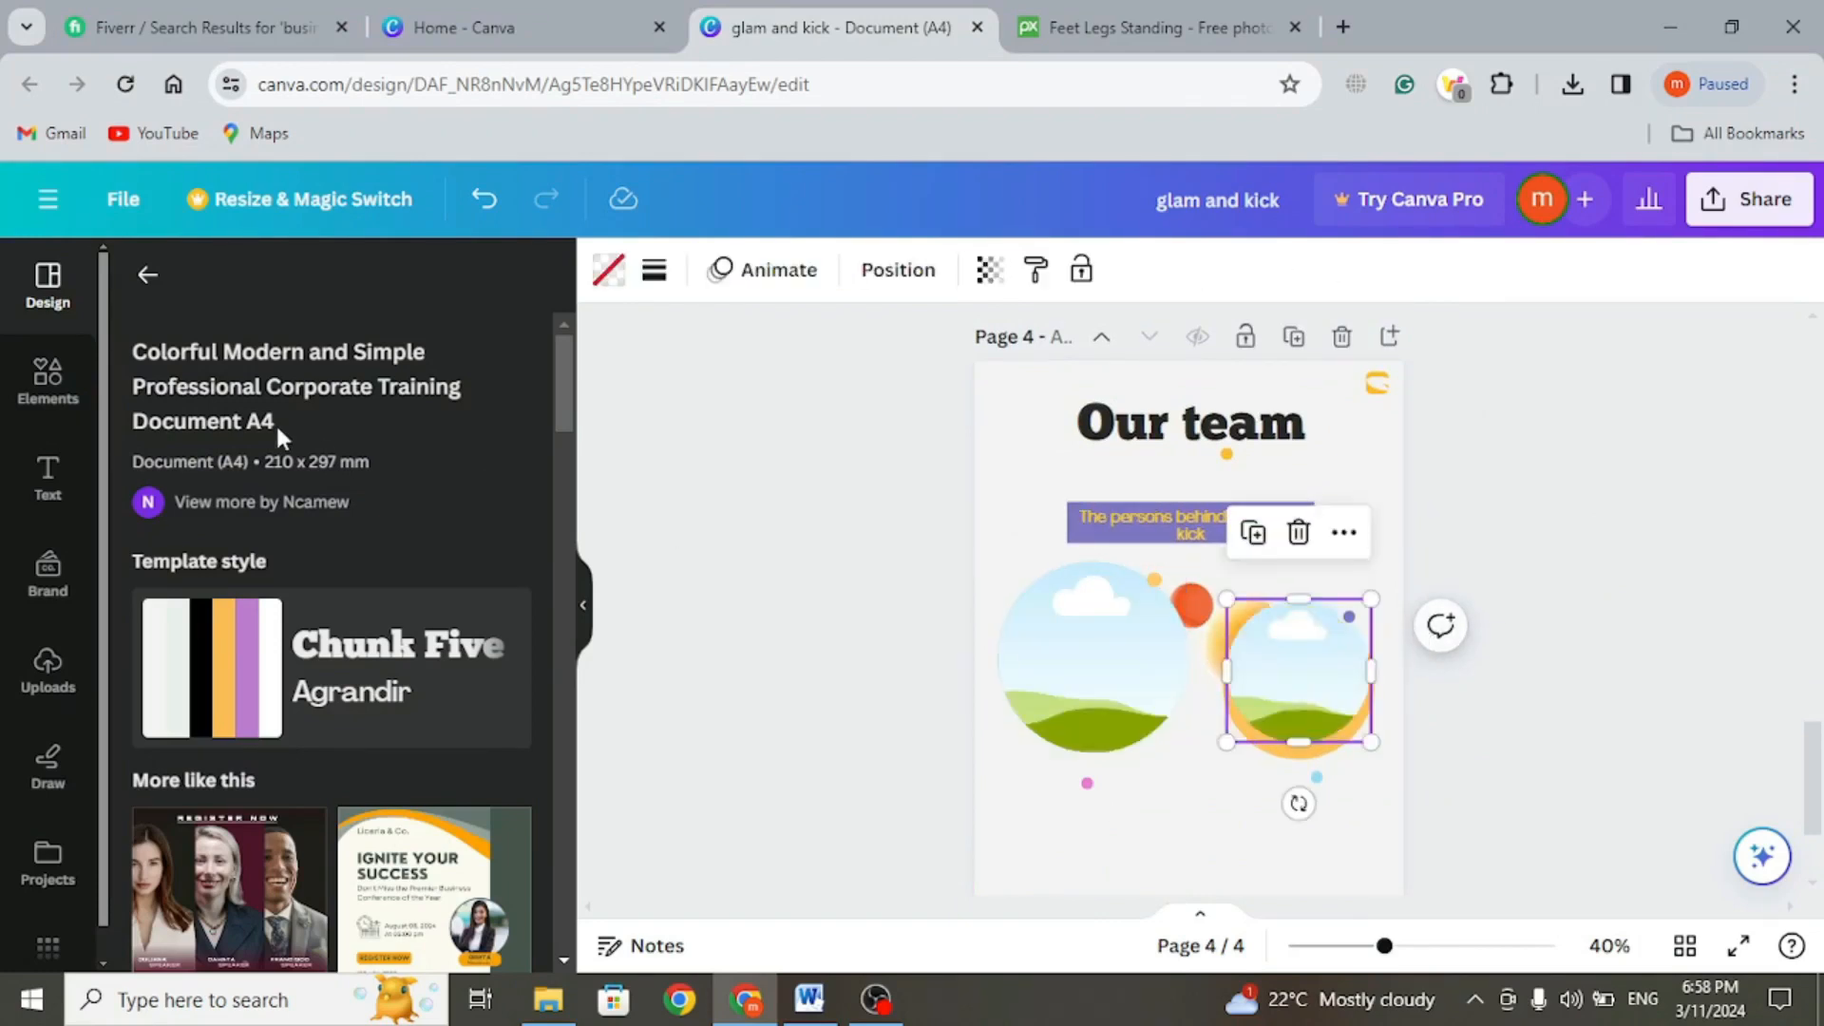
# - Open the uploaded images and look over the document's pages from the team page up to the cover
pyautogui.click(48, 669)
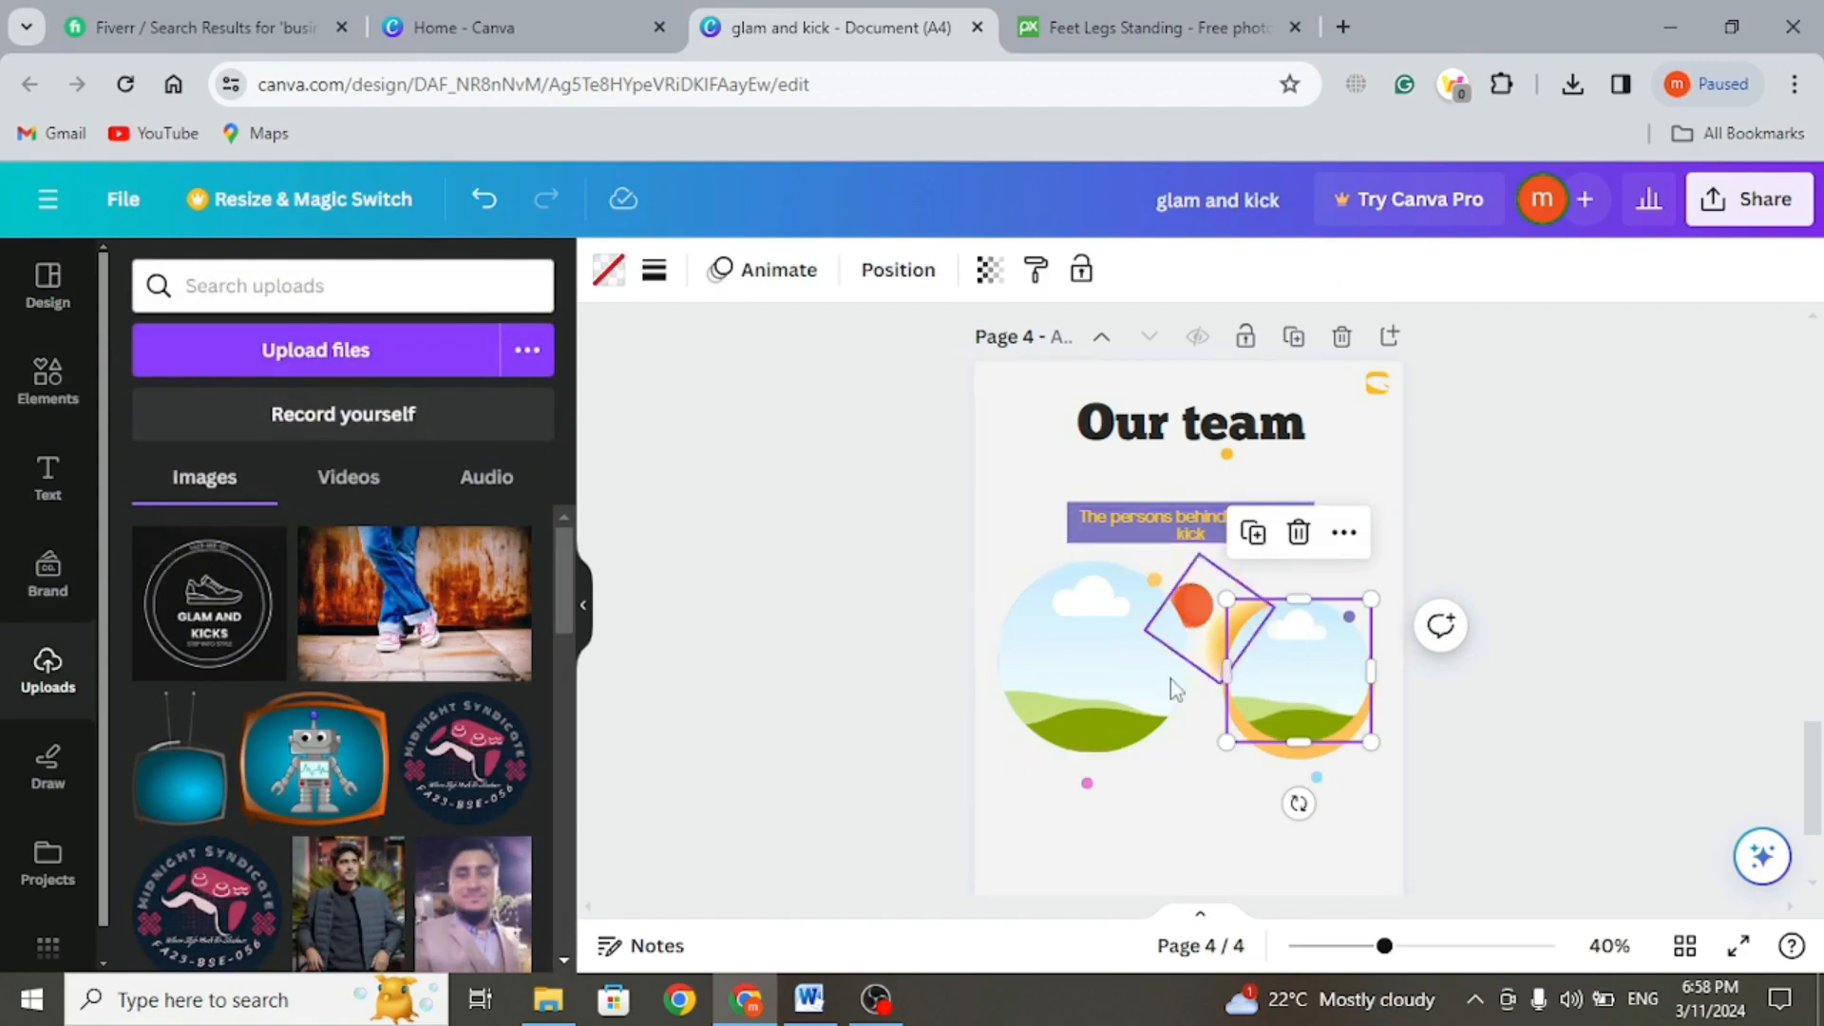
pyautogui.scroll(5, 1461, 440)
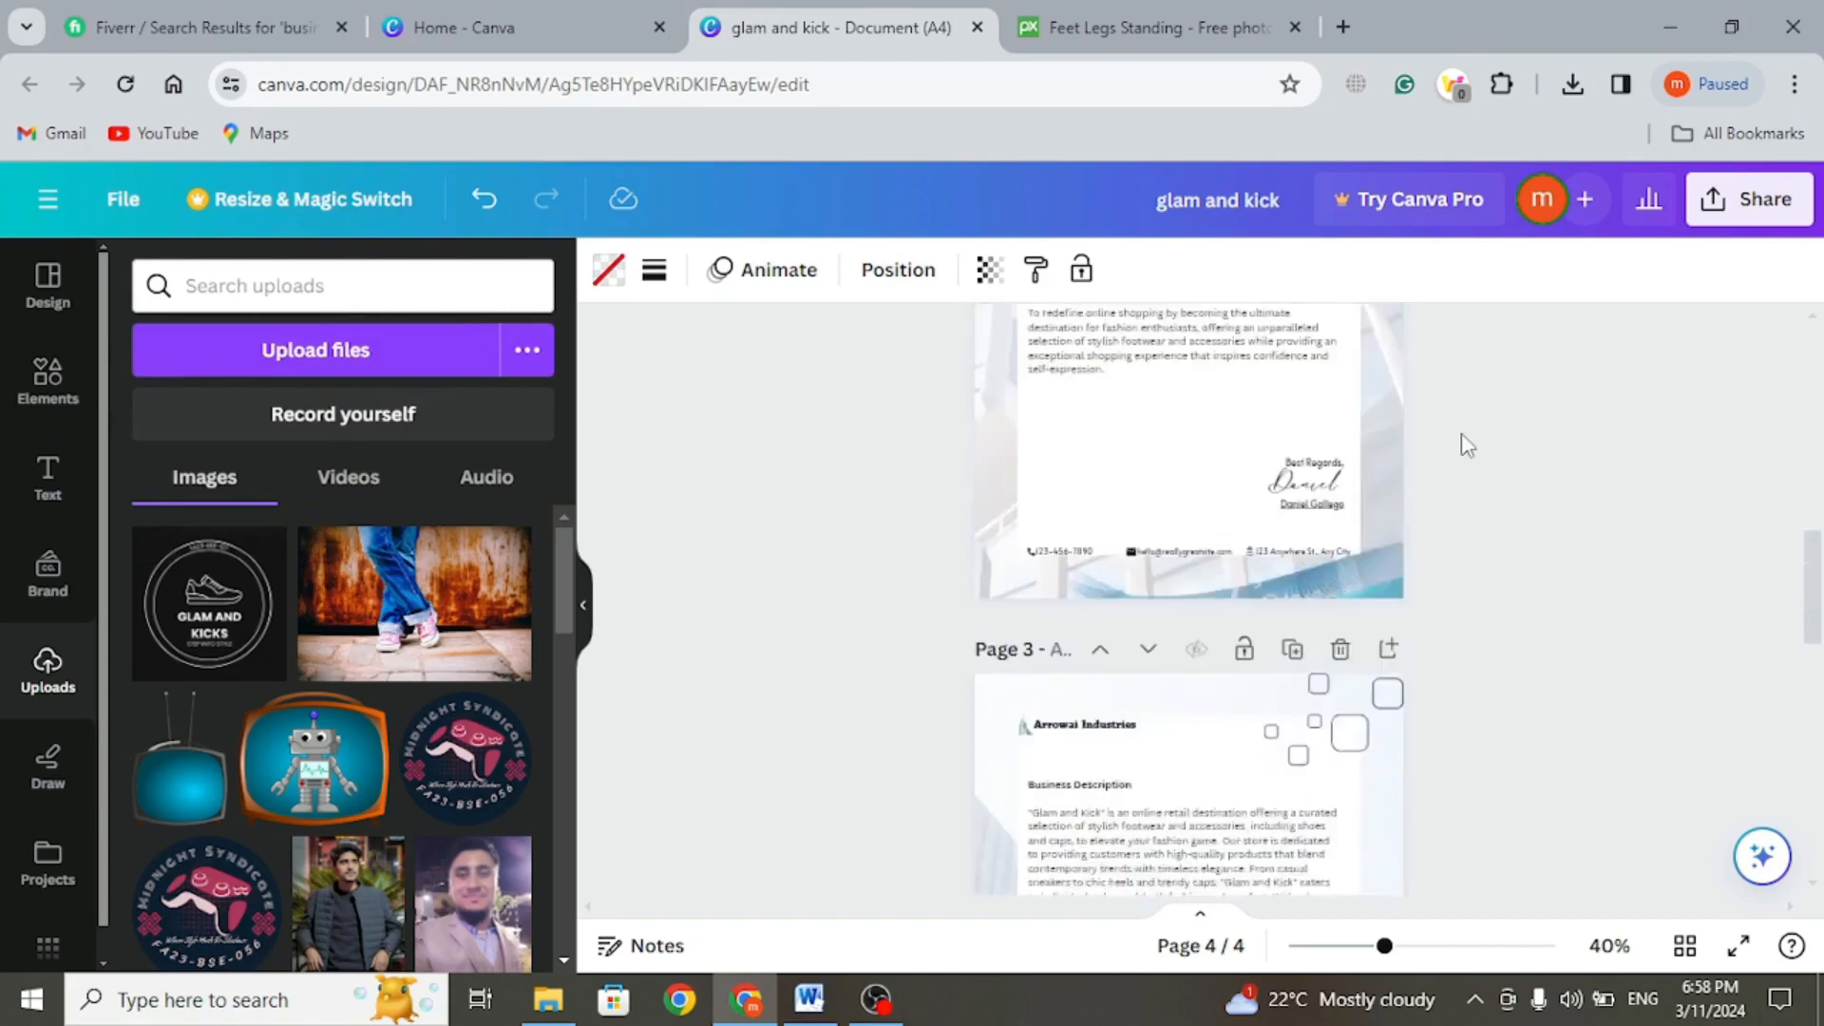
pyautogui.scroll(10, 1467, 445)
pyautogui.scroll(3, 1475, 613)
pyautogui.scroll(-15, 1476, 613)
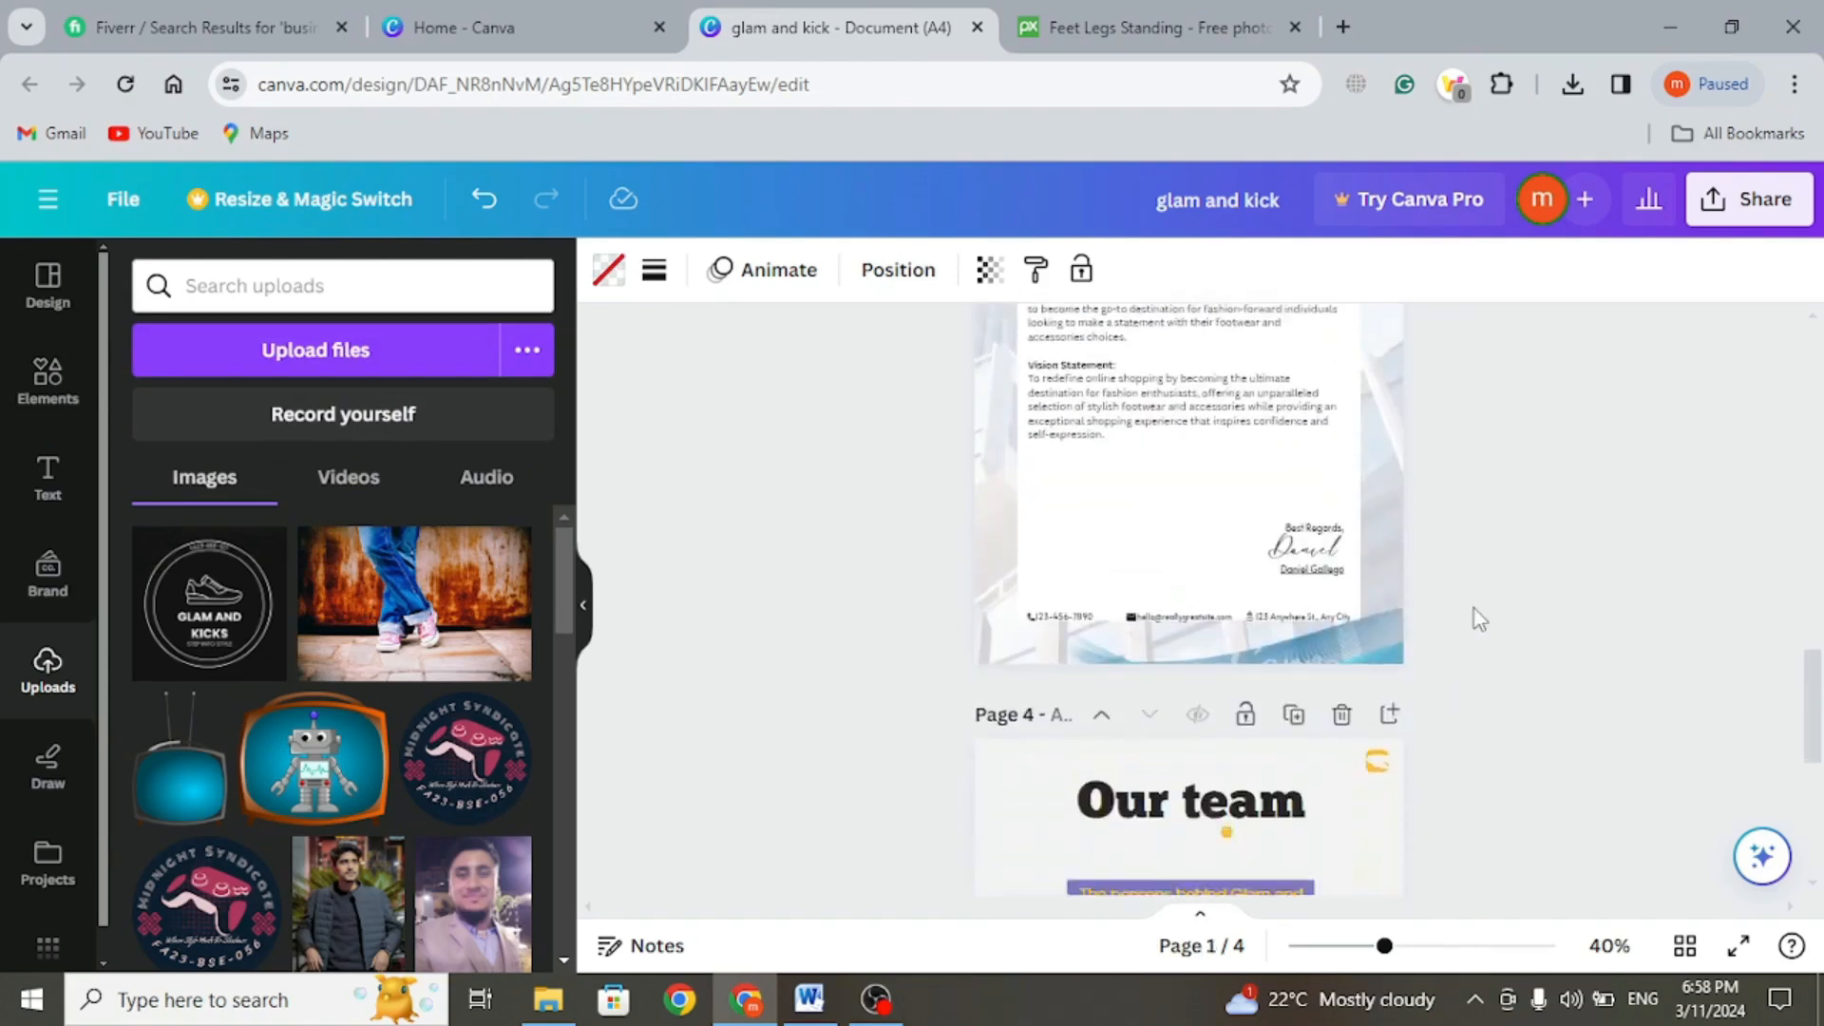
pyautogui.scroll(10, 1474, 612)
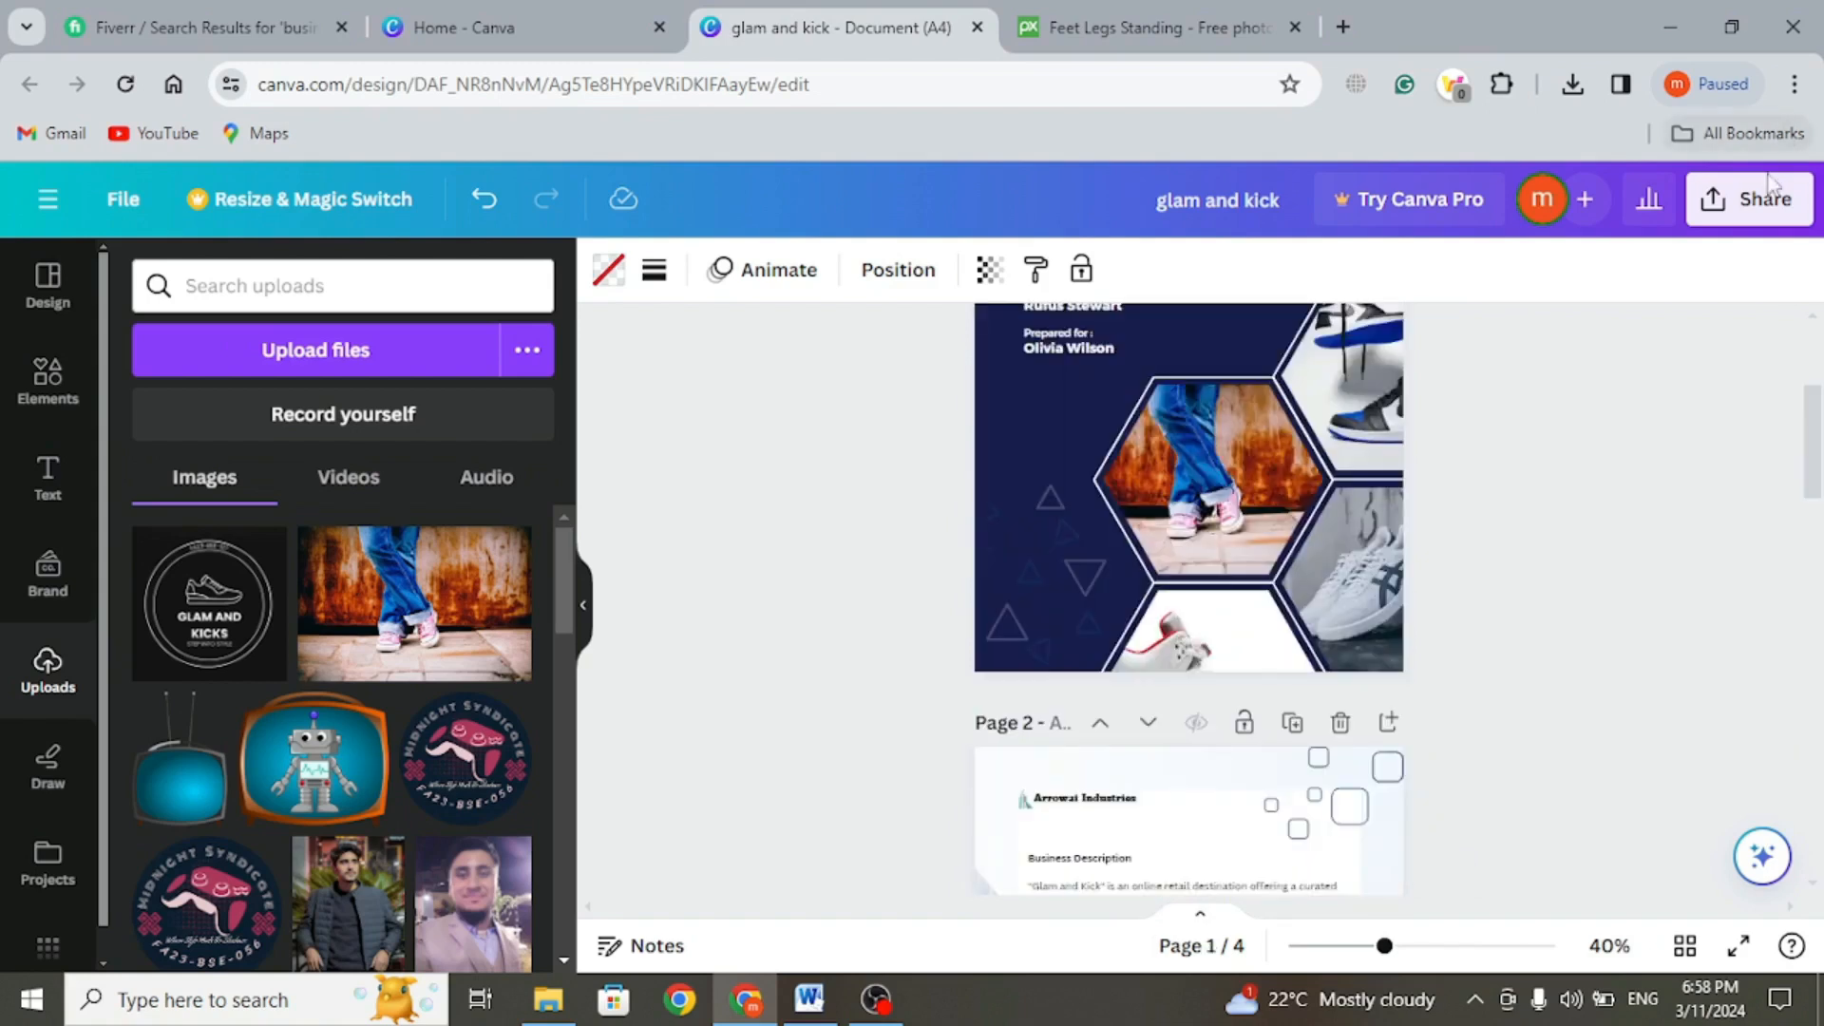
# - Open the download options for the glam and kick document and set the file type to PDF Standard
pyautogui.click(1760, 199)
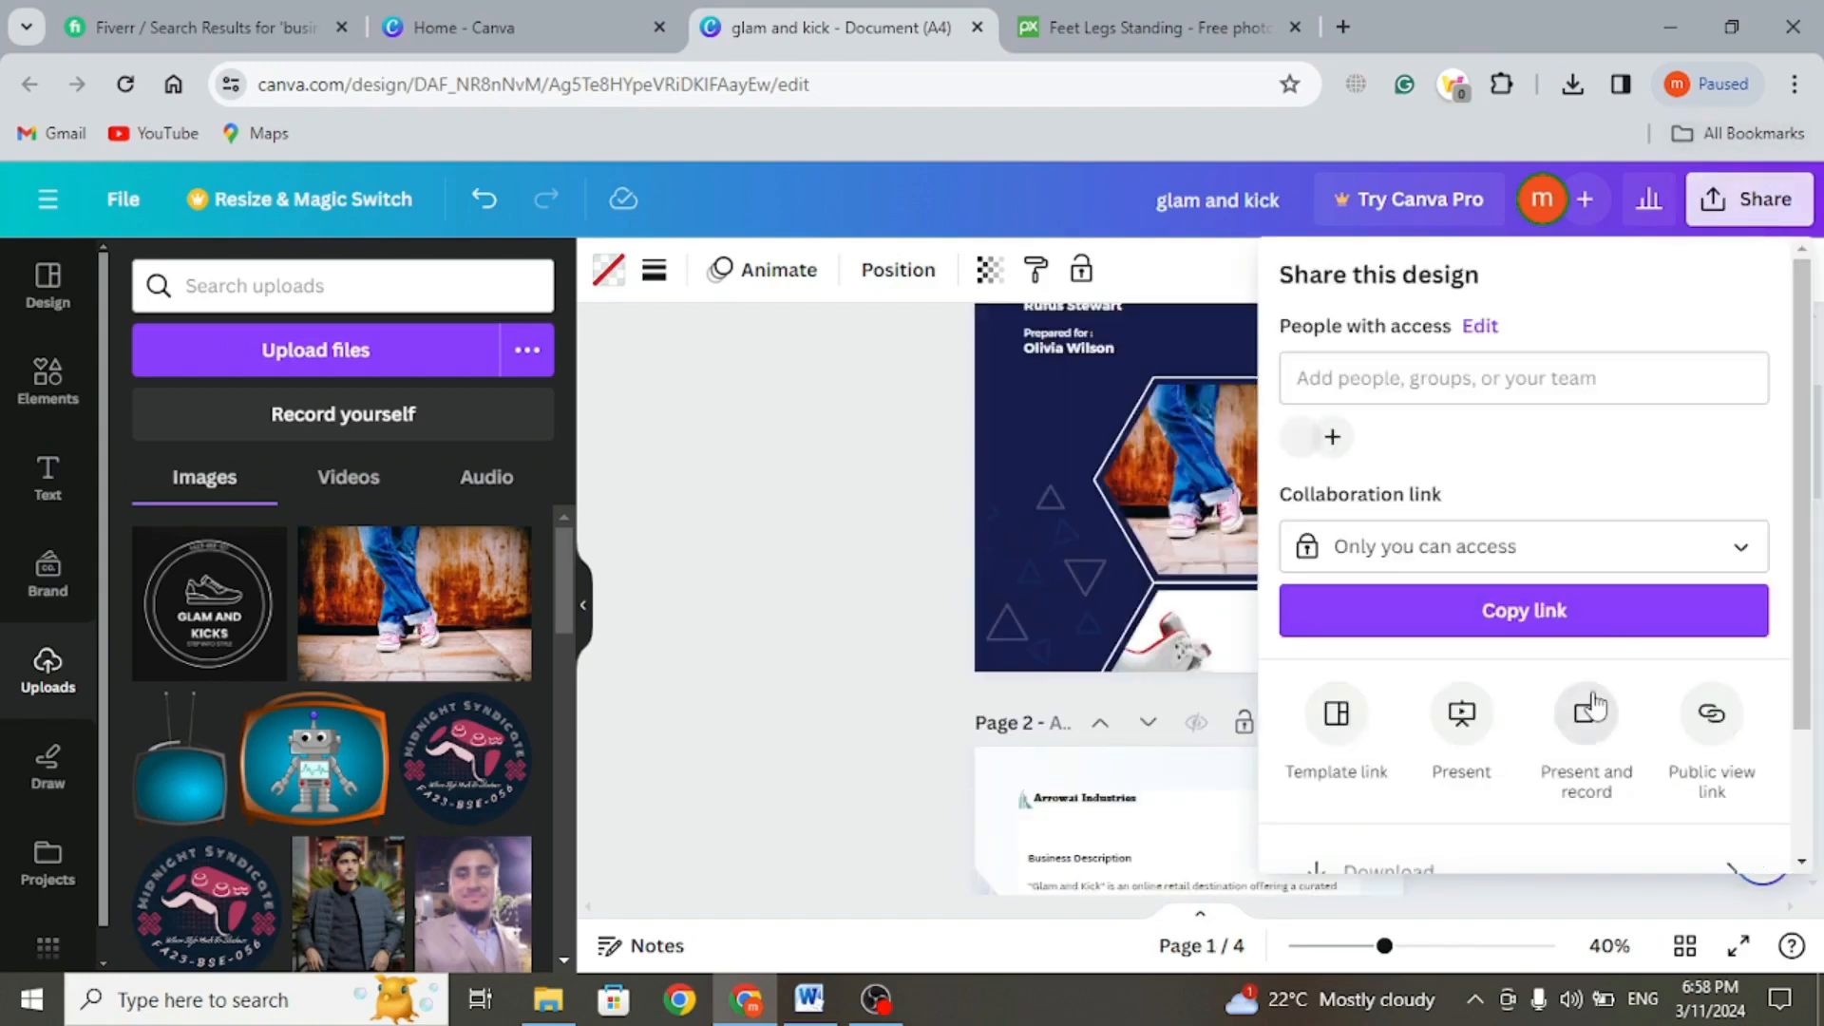
pyautogui.scroll(-2, 1592, 705)
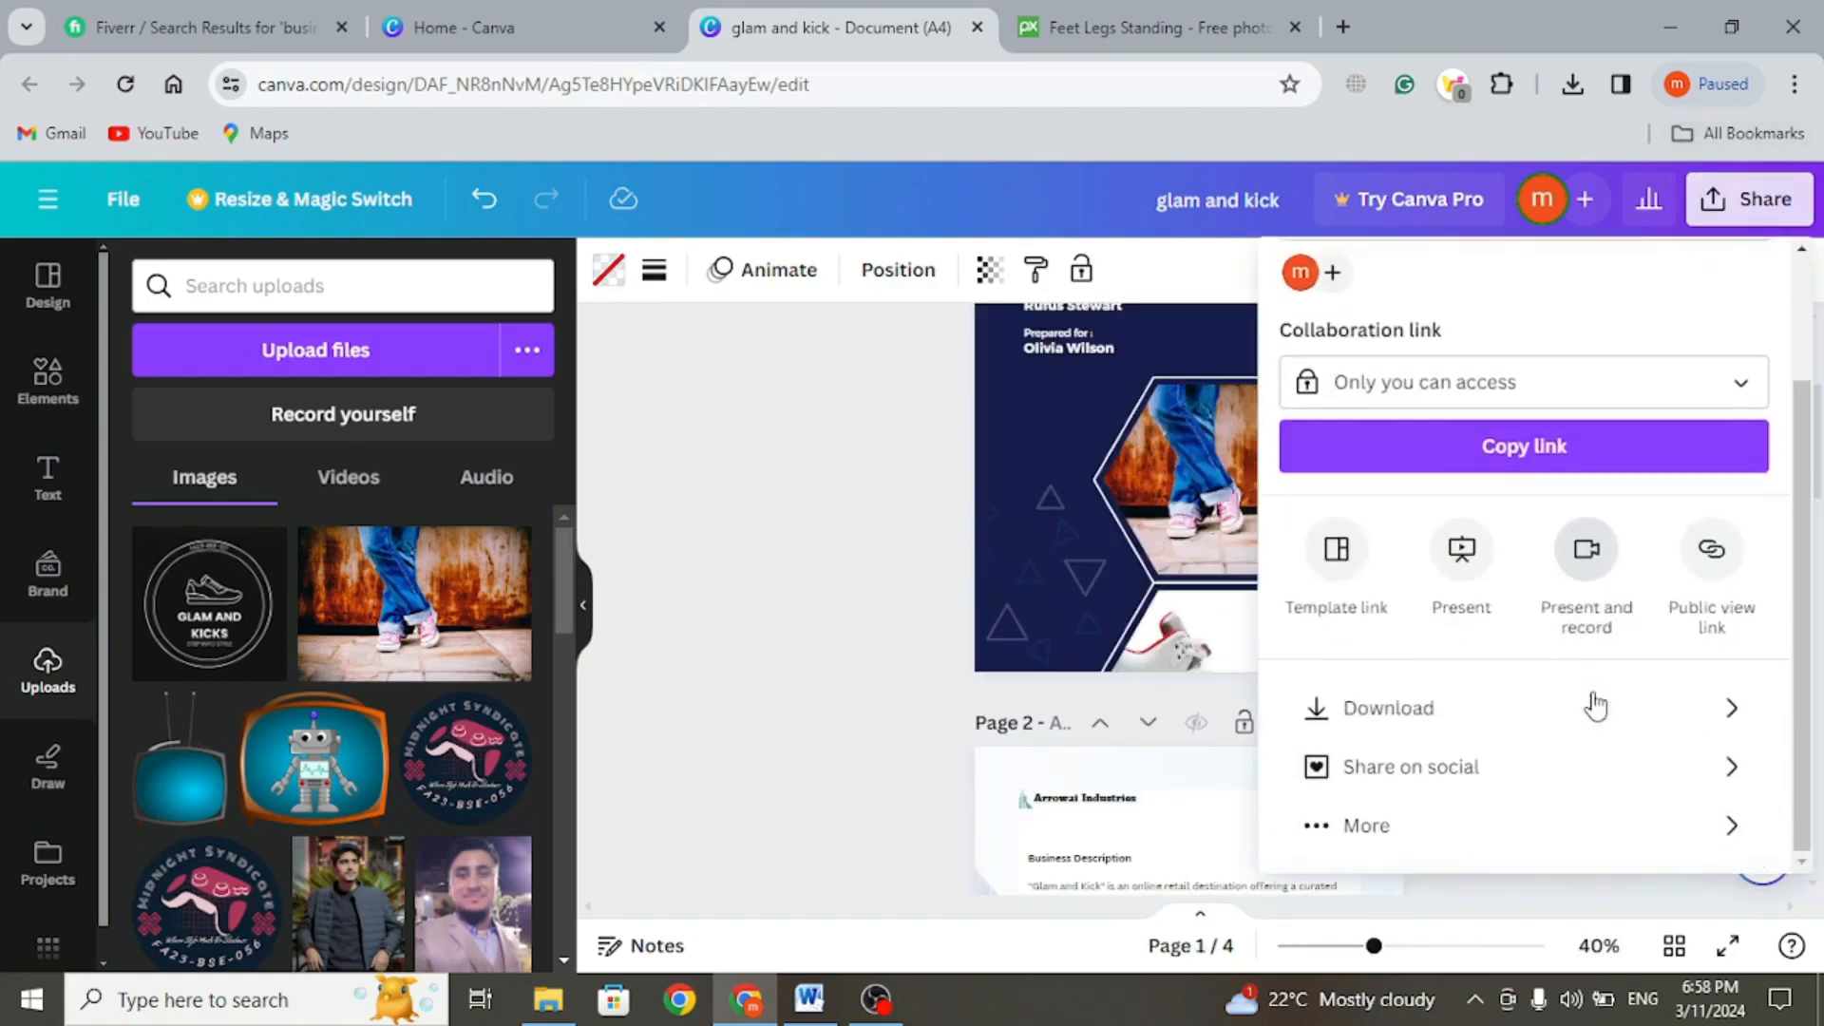
pyautogui.click(1483, 730)
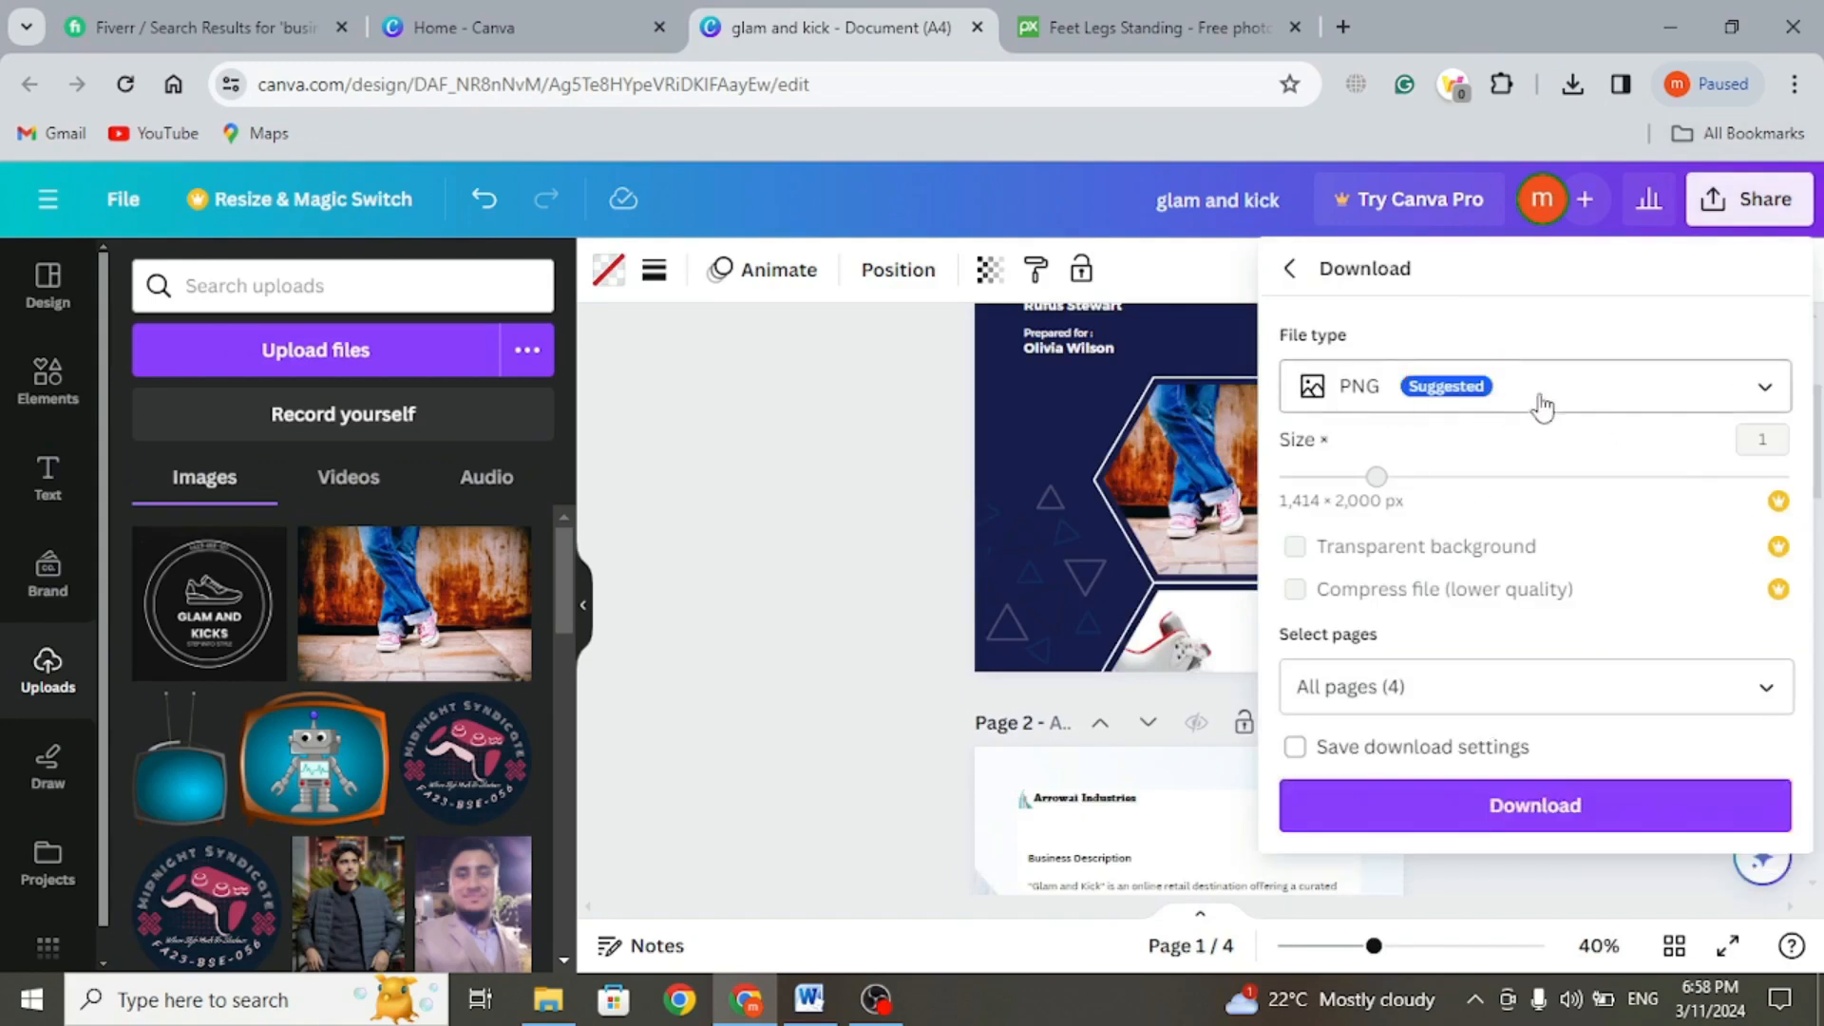
pyautogui.click(1630, 408)
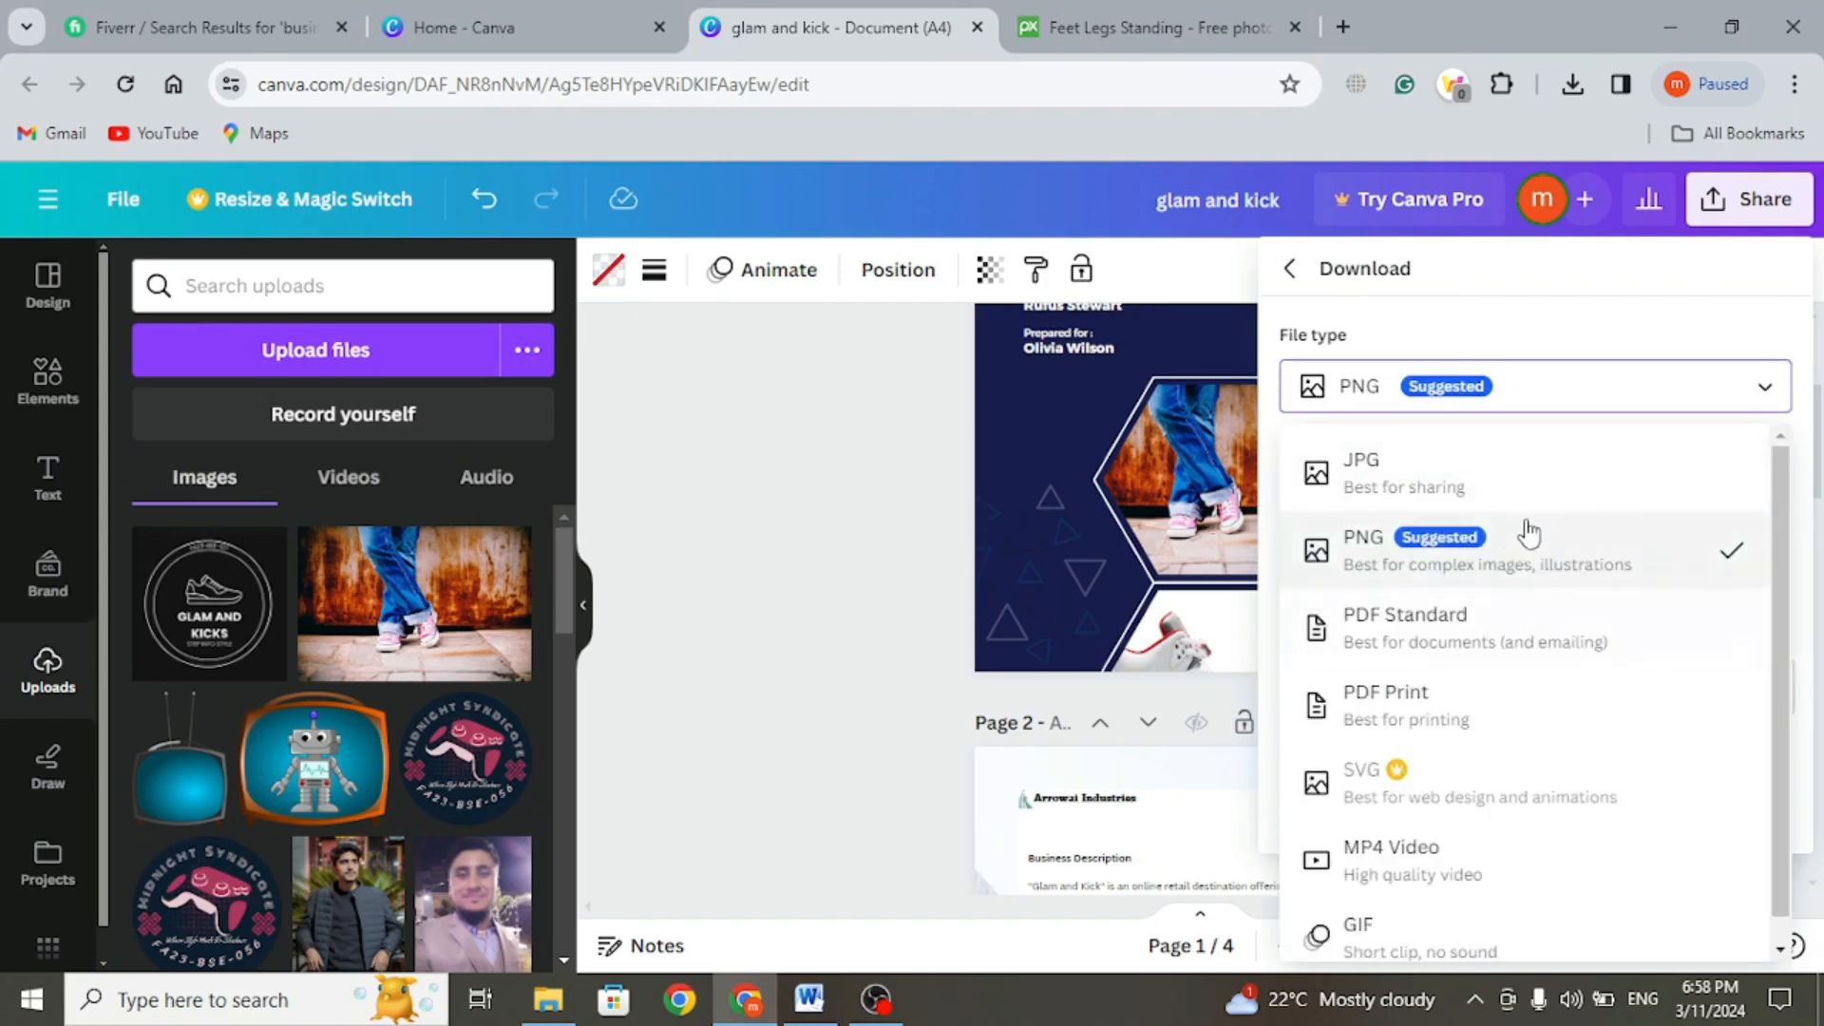
pyautogui.click(1488, 650)
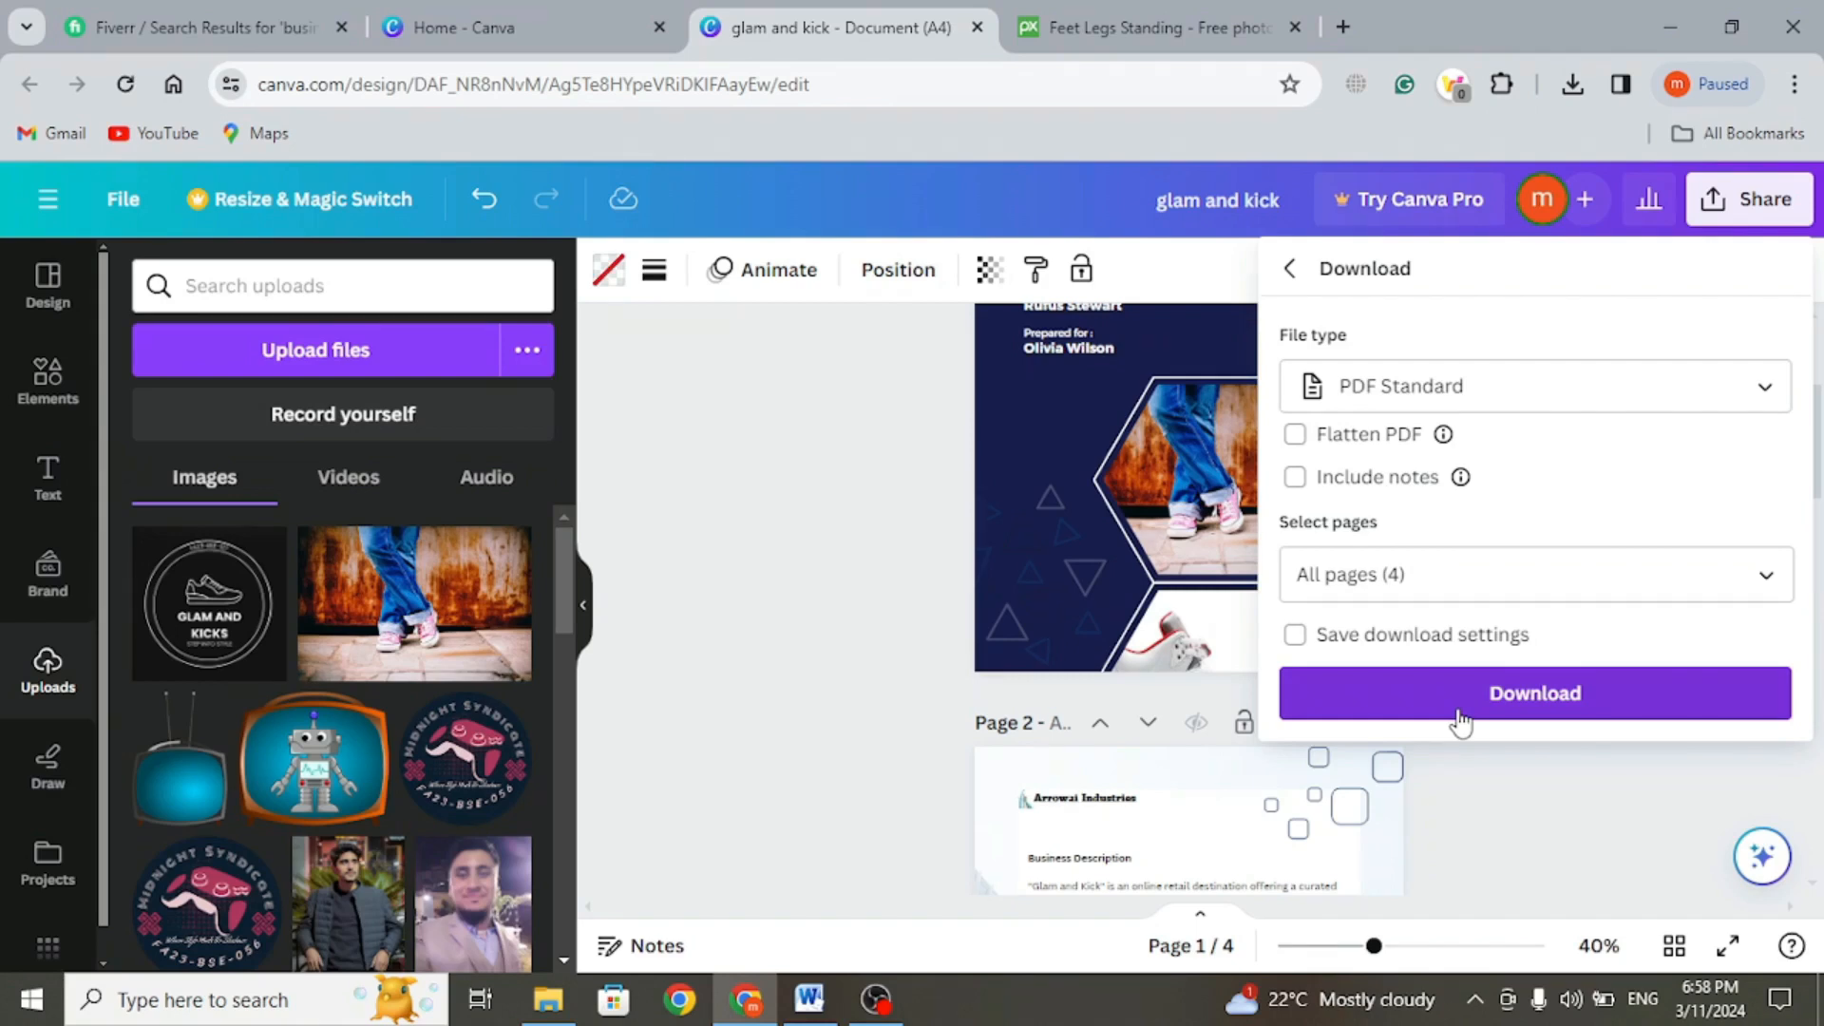
pyautogui.click(876, 1000)
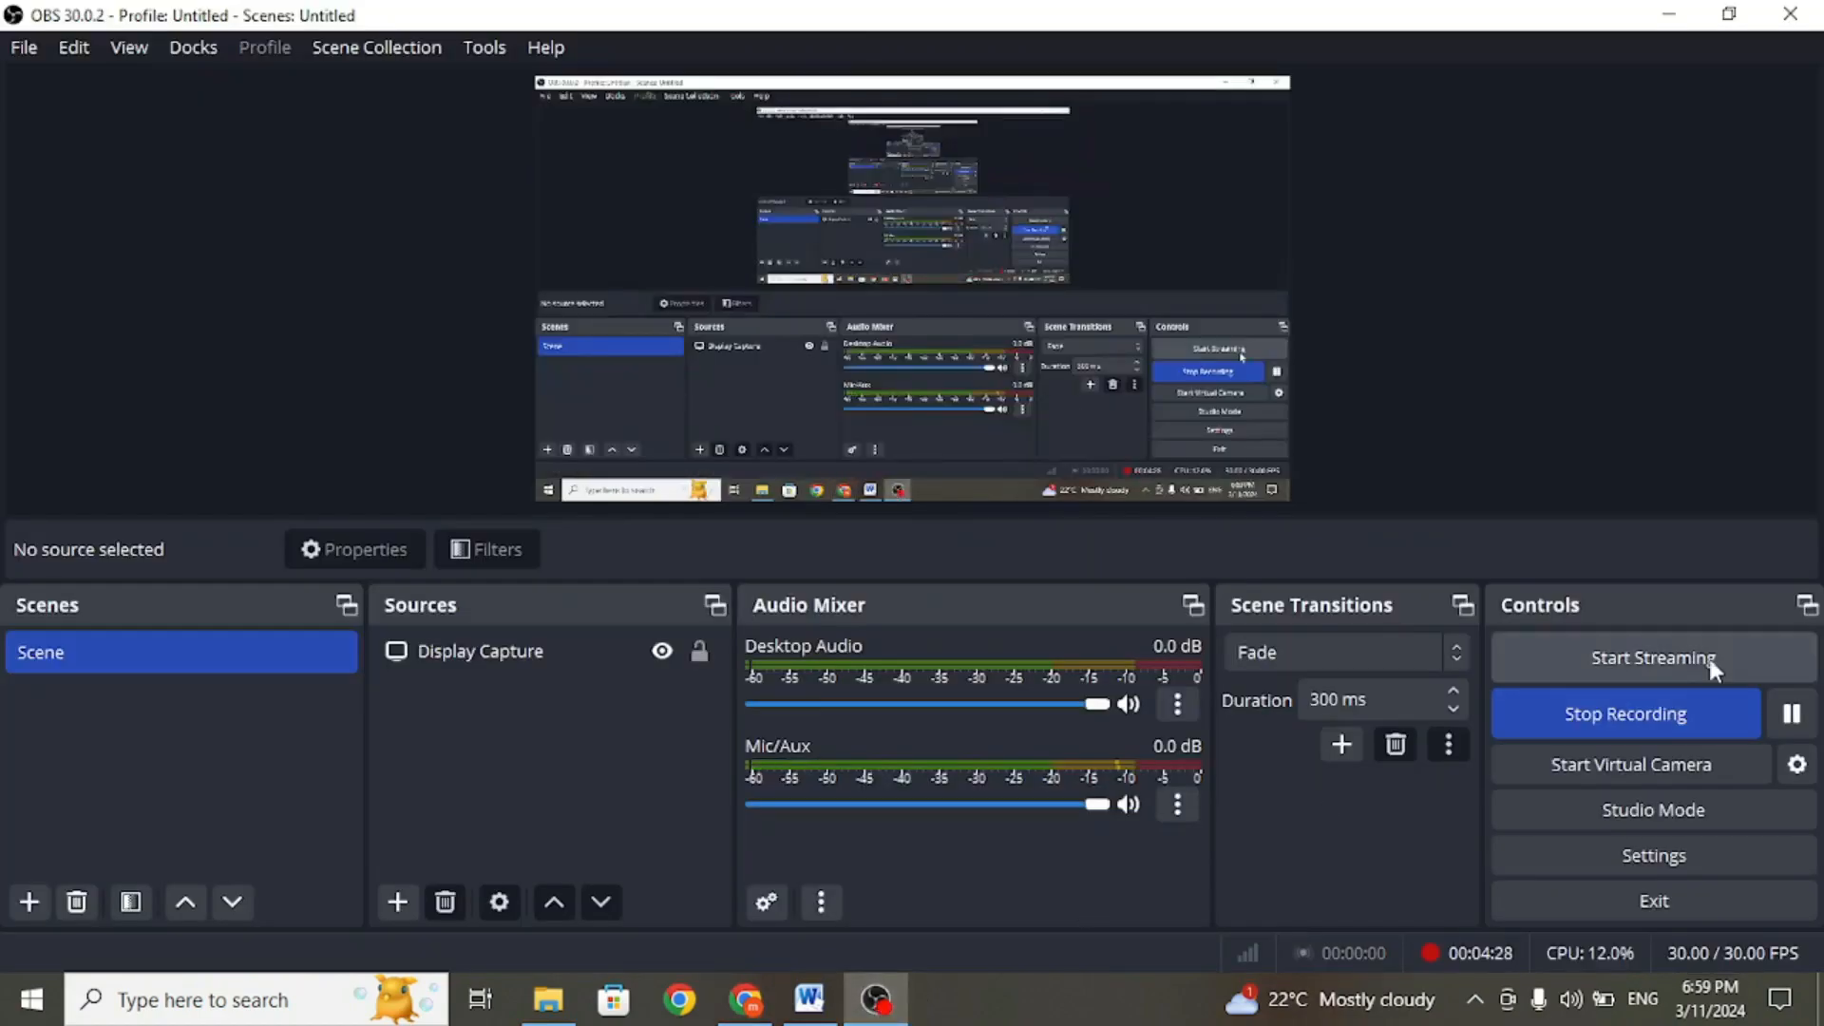
pyautogui.click(1655, 722)
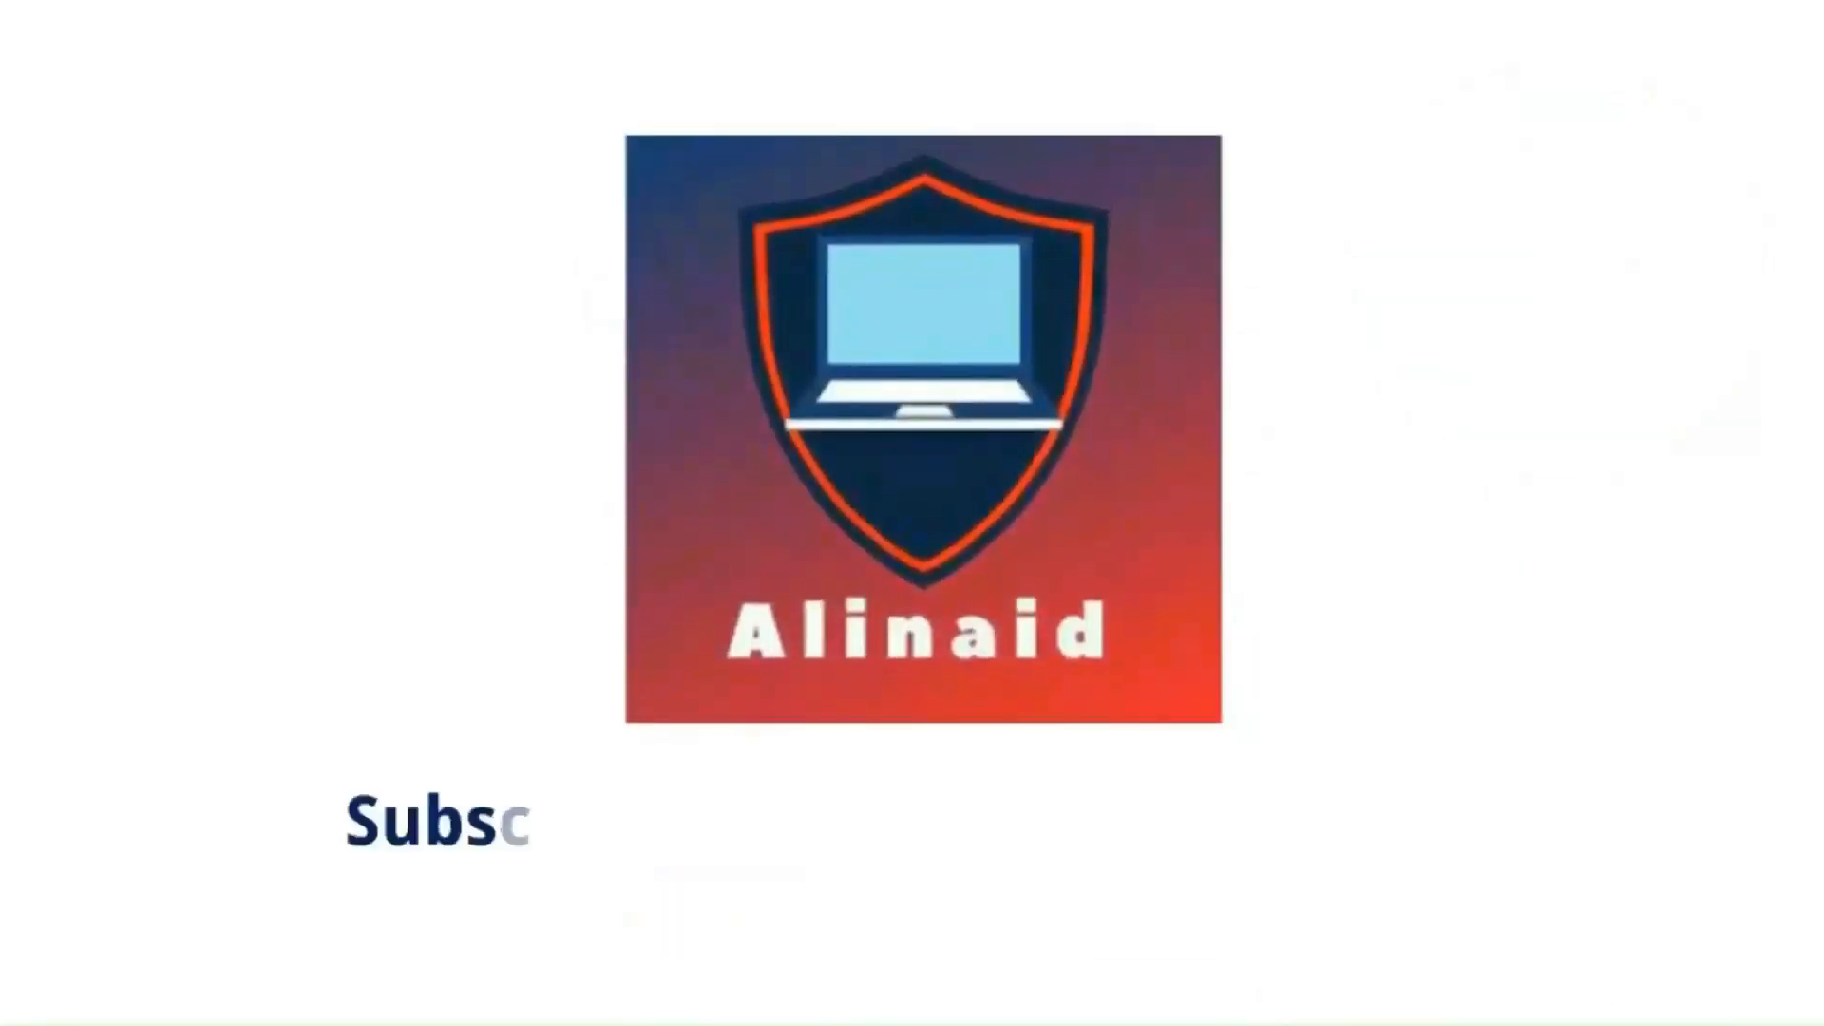